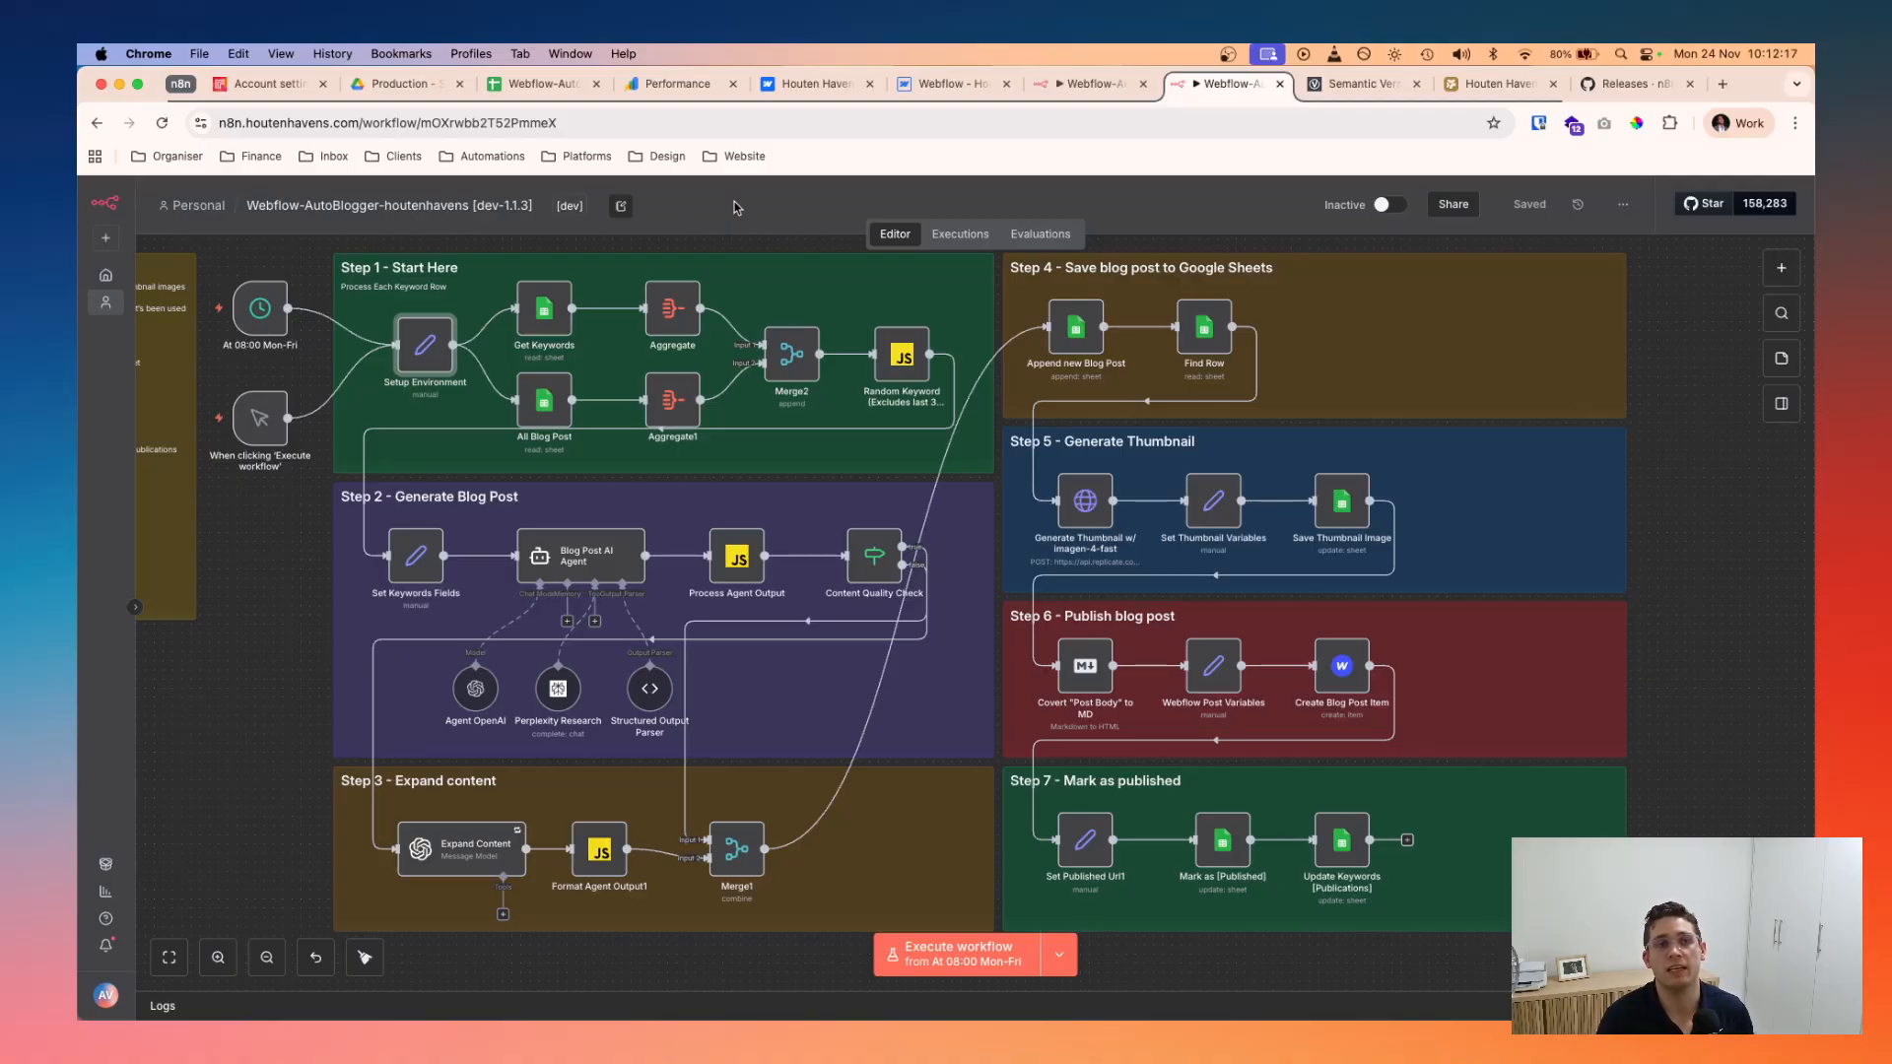
# - Open the production AutoBlogger workflow and briefly inspect the Random Keyword code node in Step 1
pyautogui.click(1028, 96)
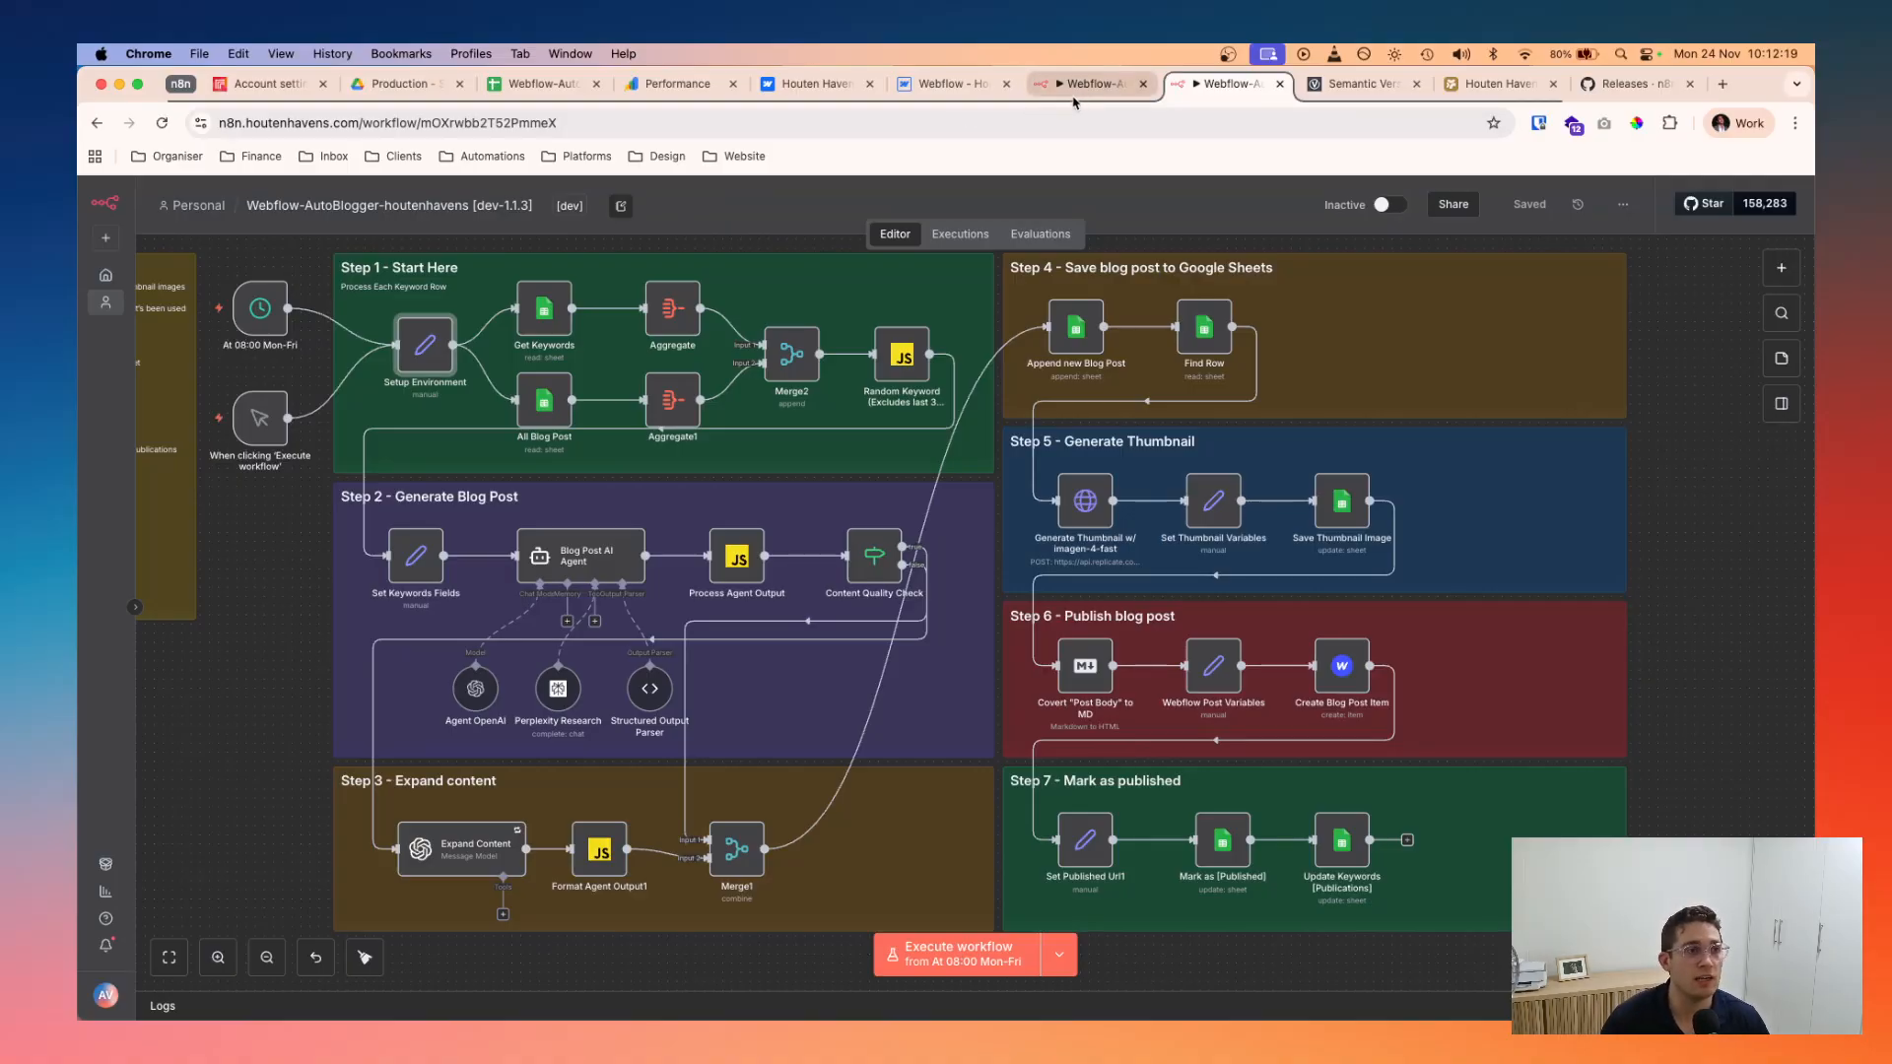
pyautogui.hscroll(2, 658, 379)
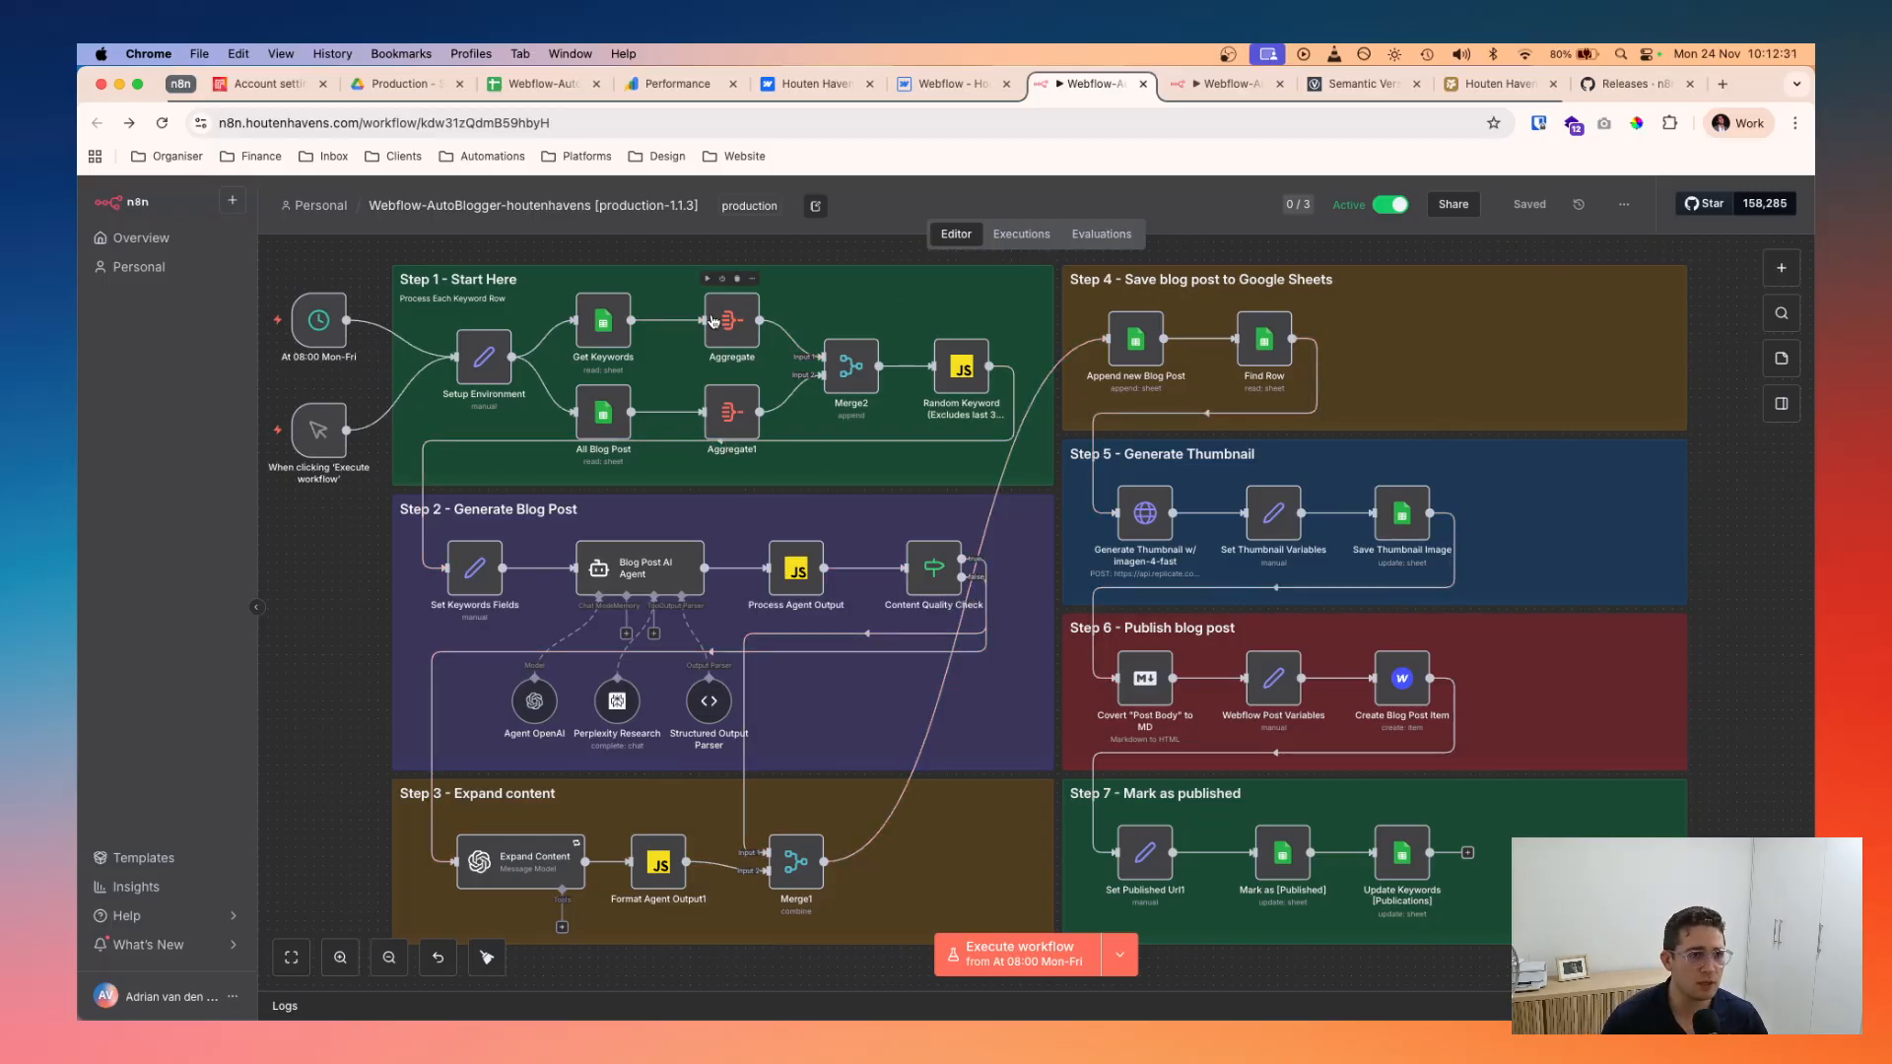
pyautogui.doubleClick(965, 379)
pyautogui.press('Escape')
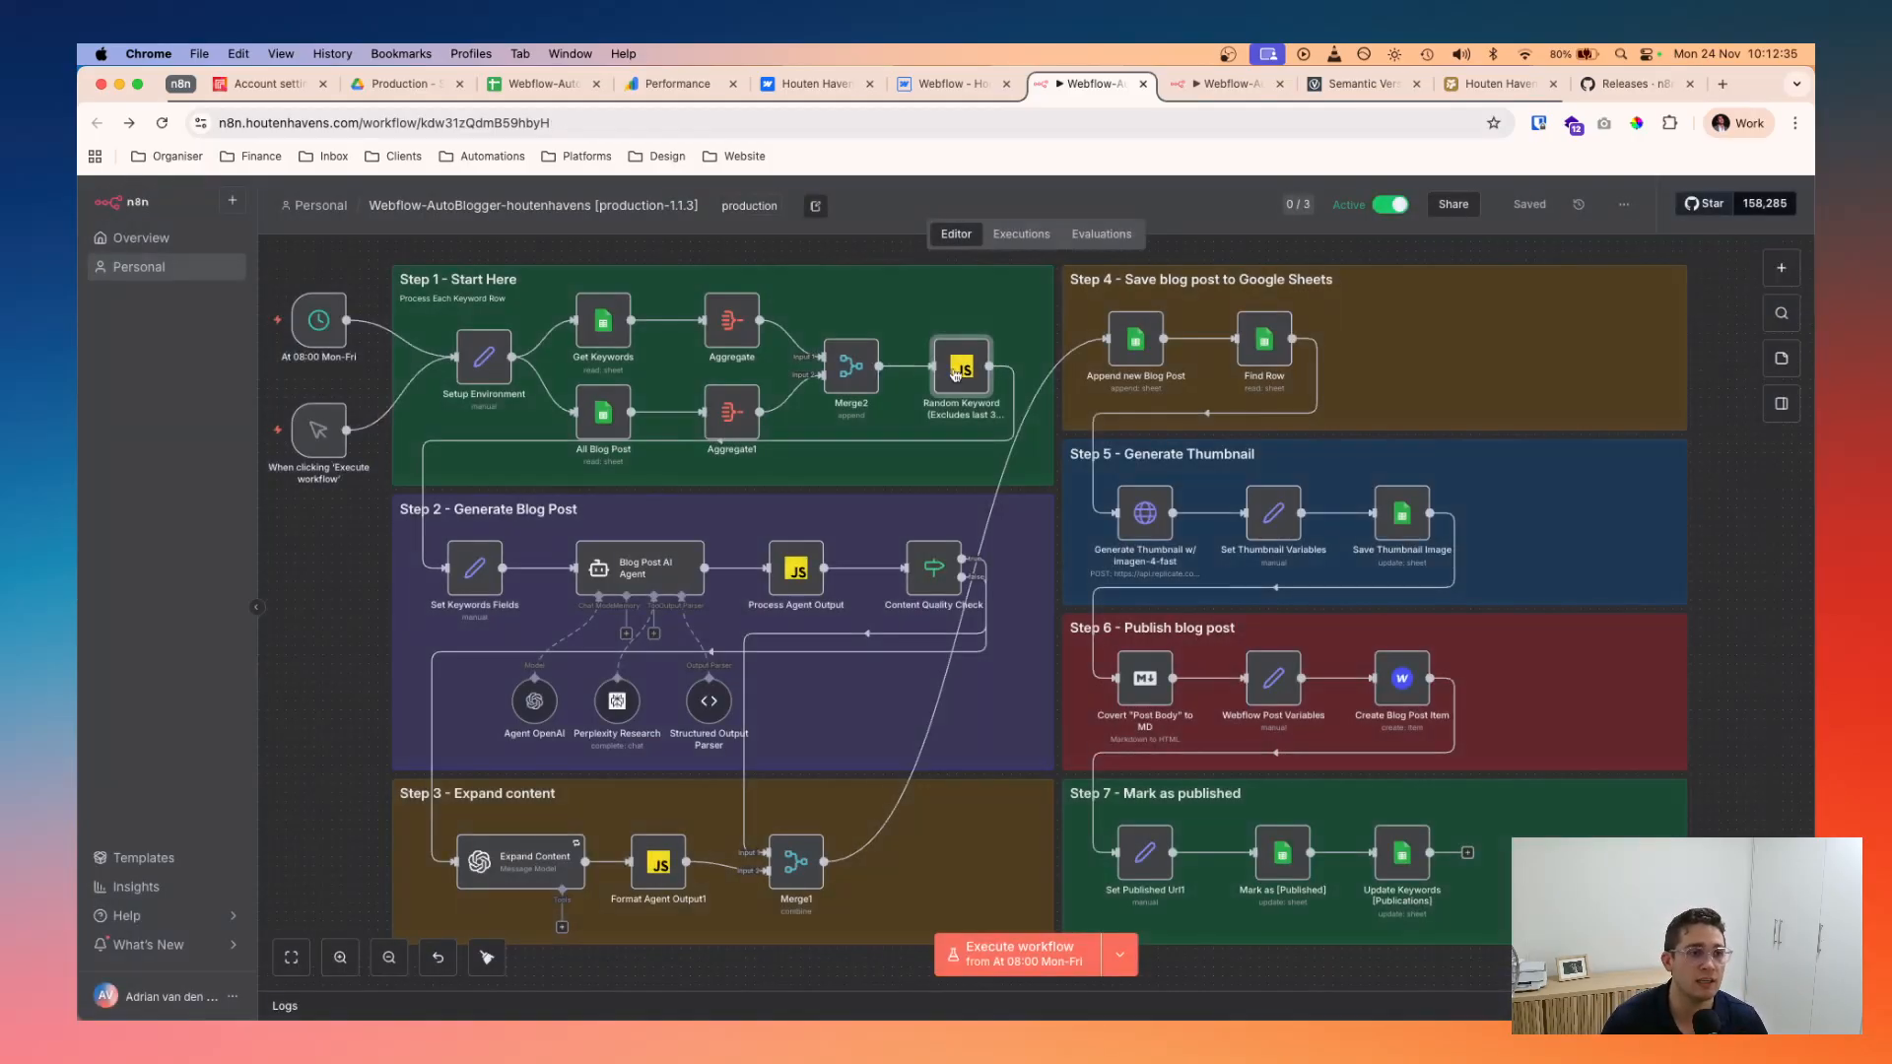
# - Inspect the Blog Post AI Agent node's prompt and its expanded system message, and return to the canvas
pyautogui.doubleClick(640, 567)
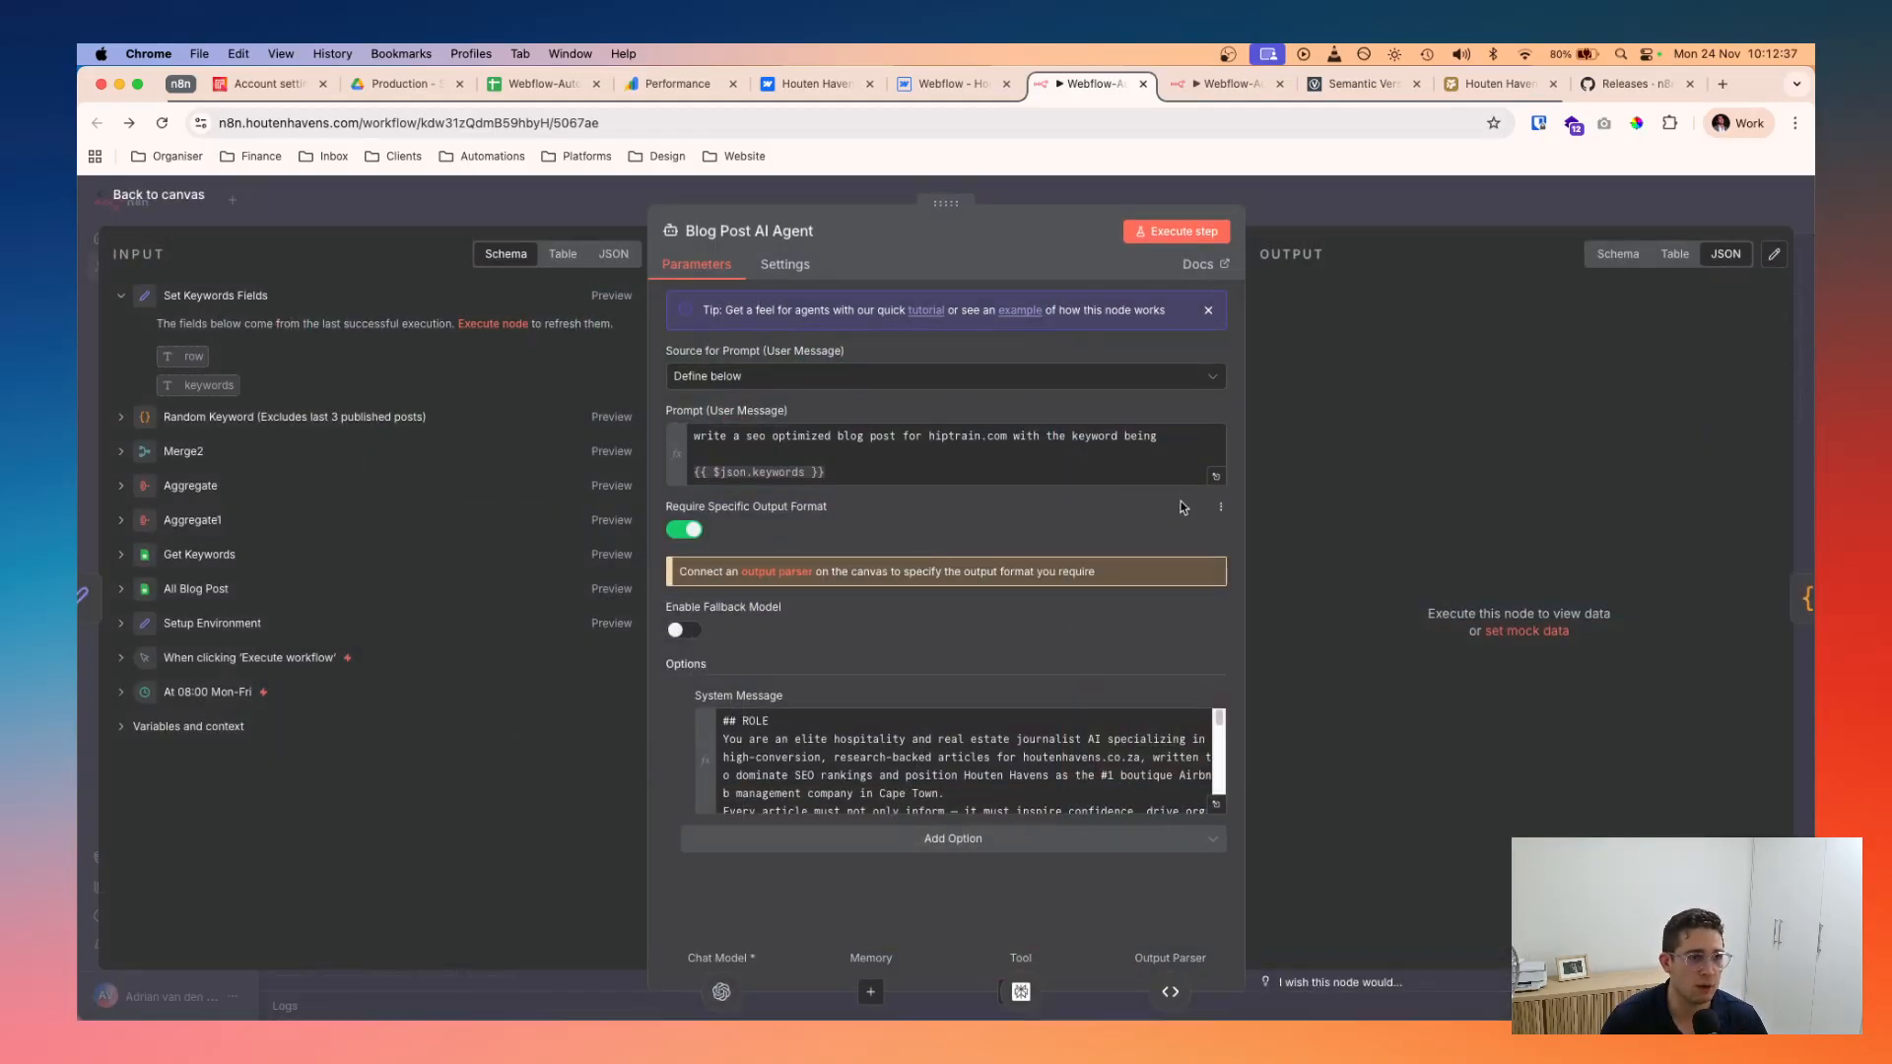
pyautogui.click(1216, 804)
pyautogui.click(1330, 189)
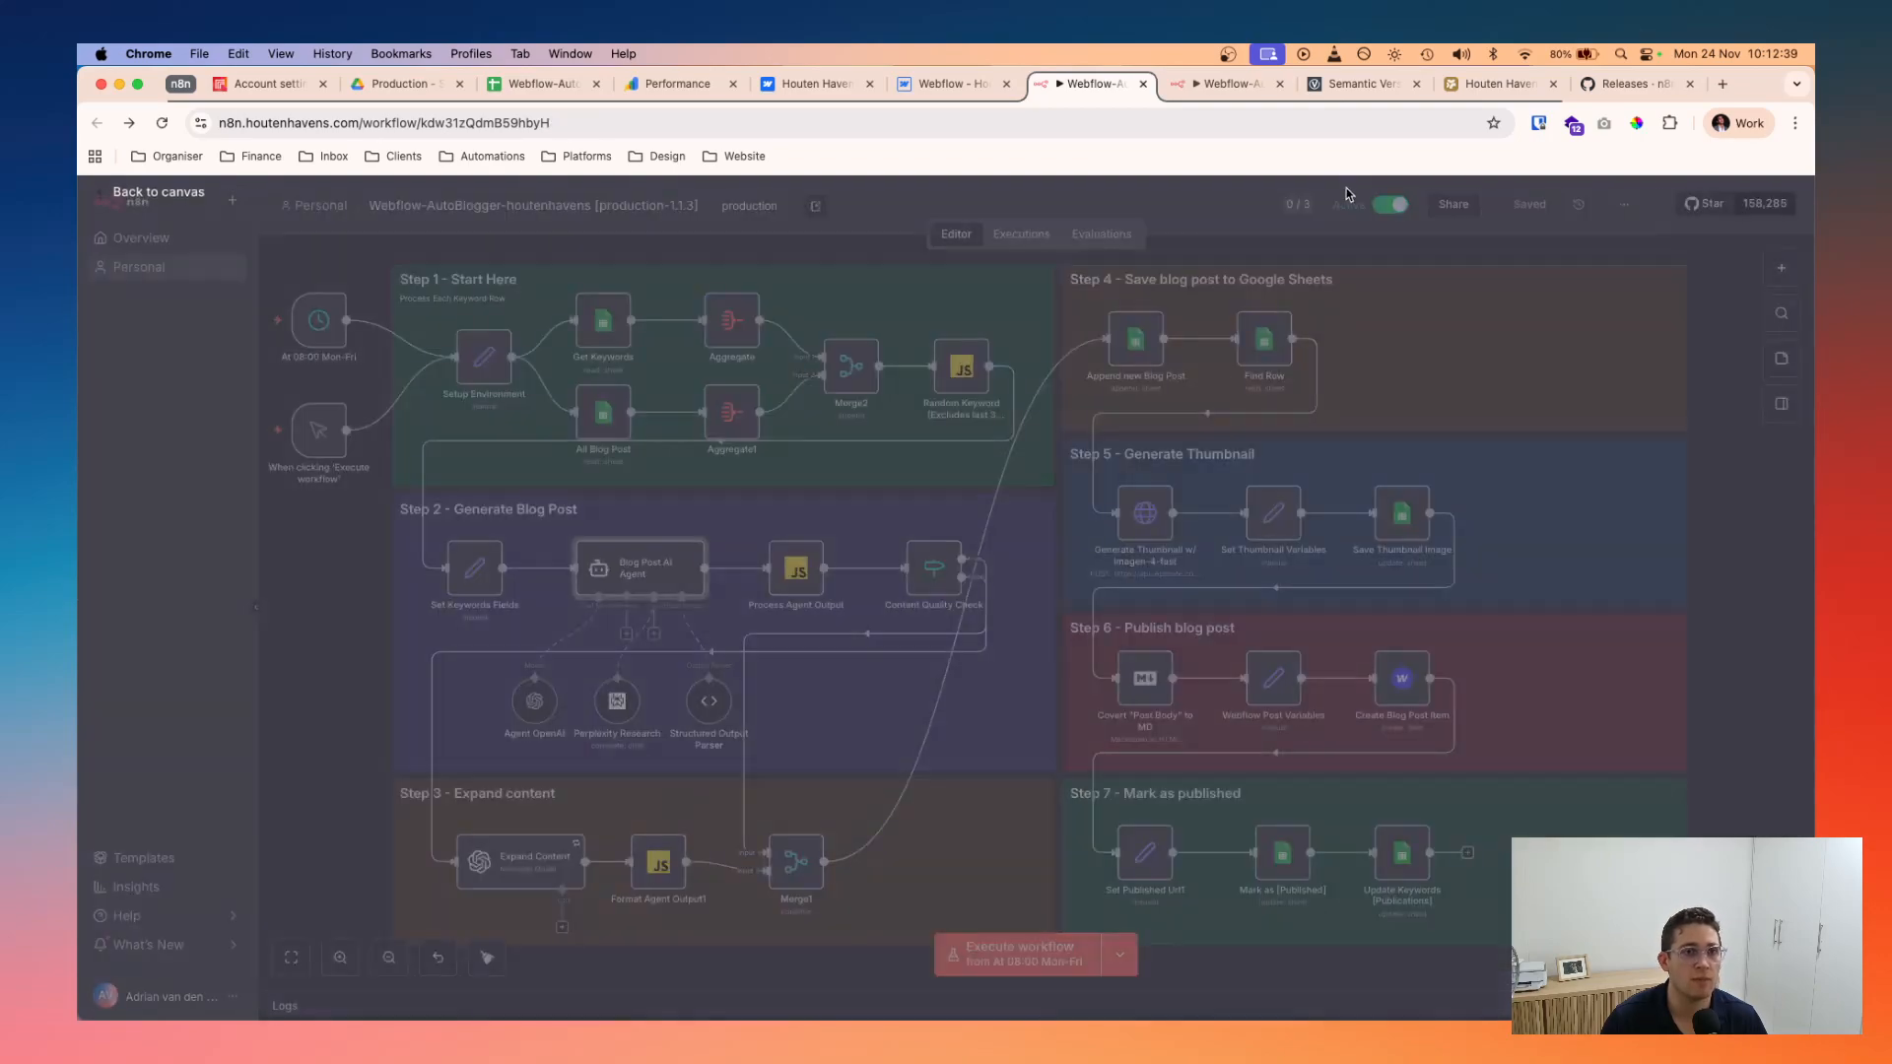
# - Compare the dev version of the AutoBlogger workflow with the production version
pyautogui.click(1210, 87)
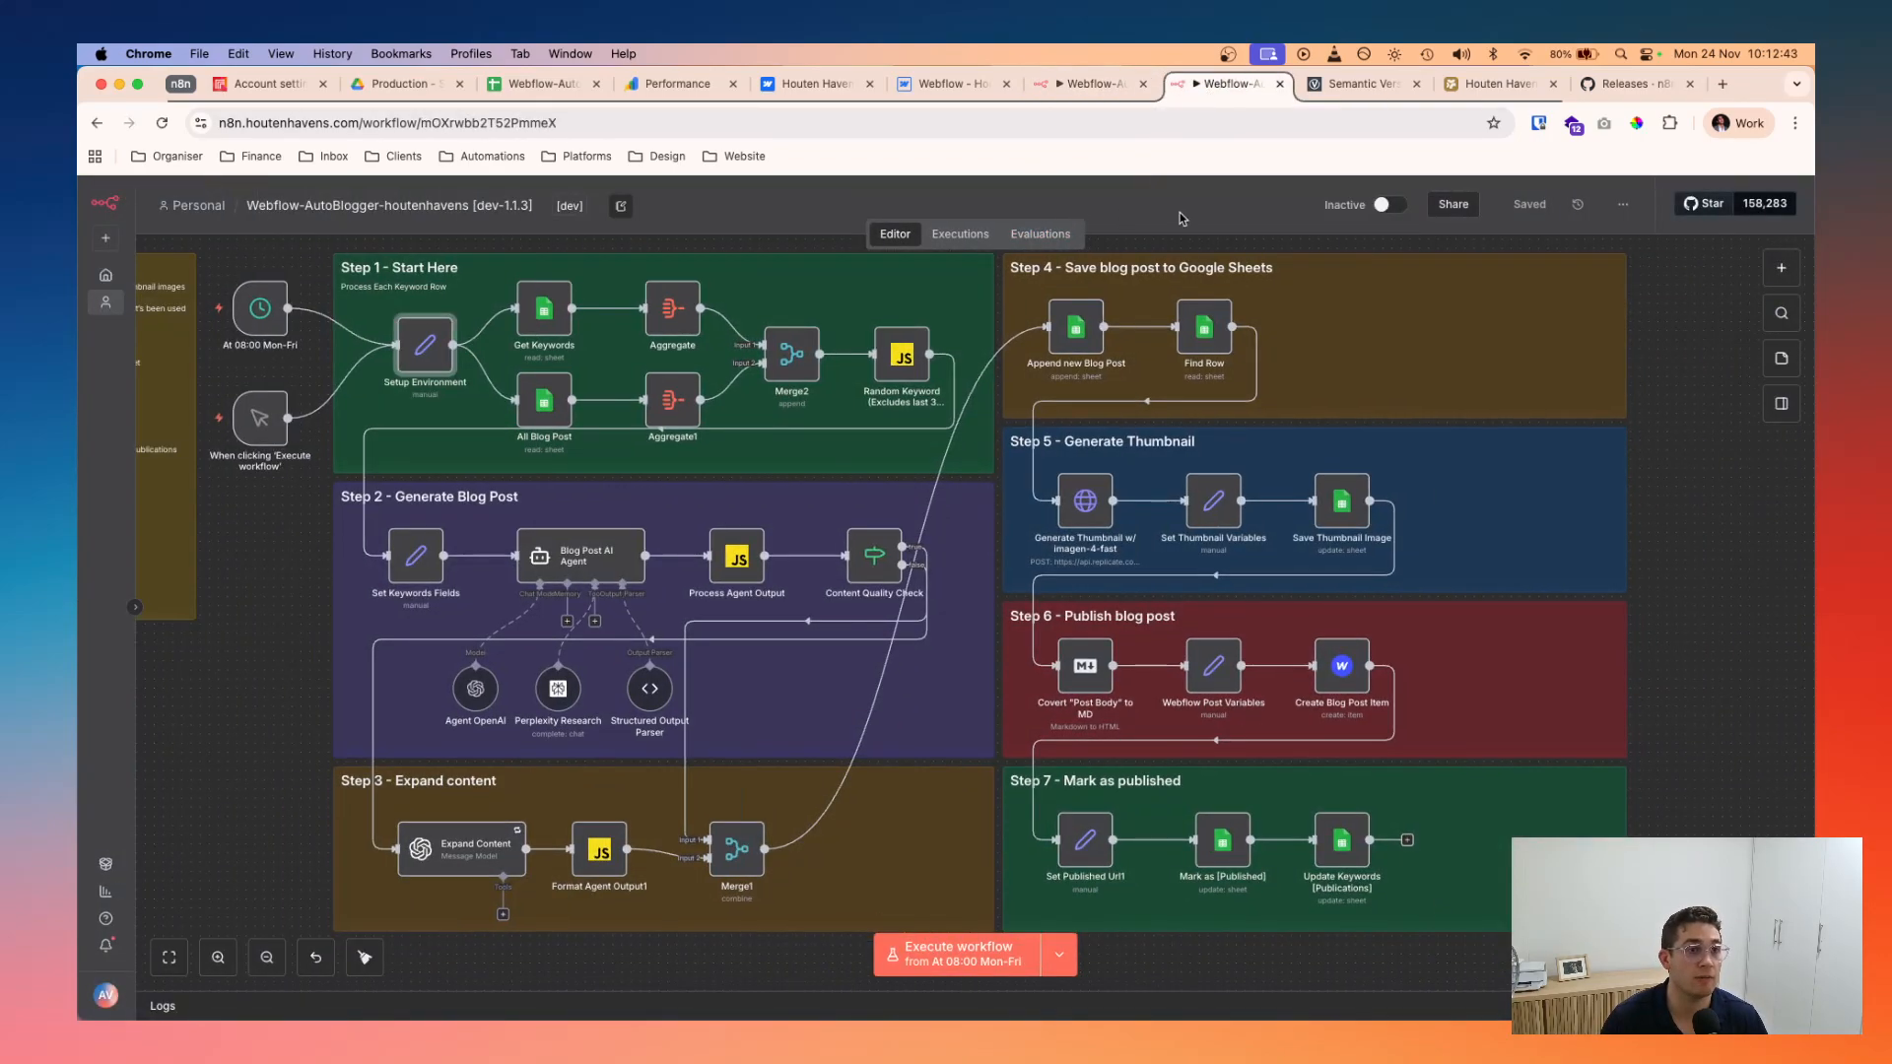
pyautogui.hscroll(-3, 1064, 308)
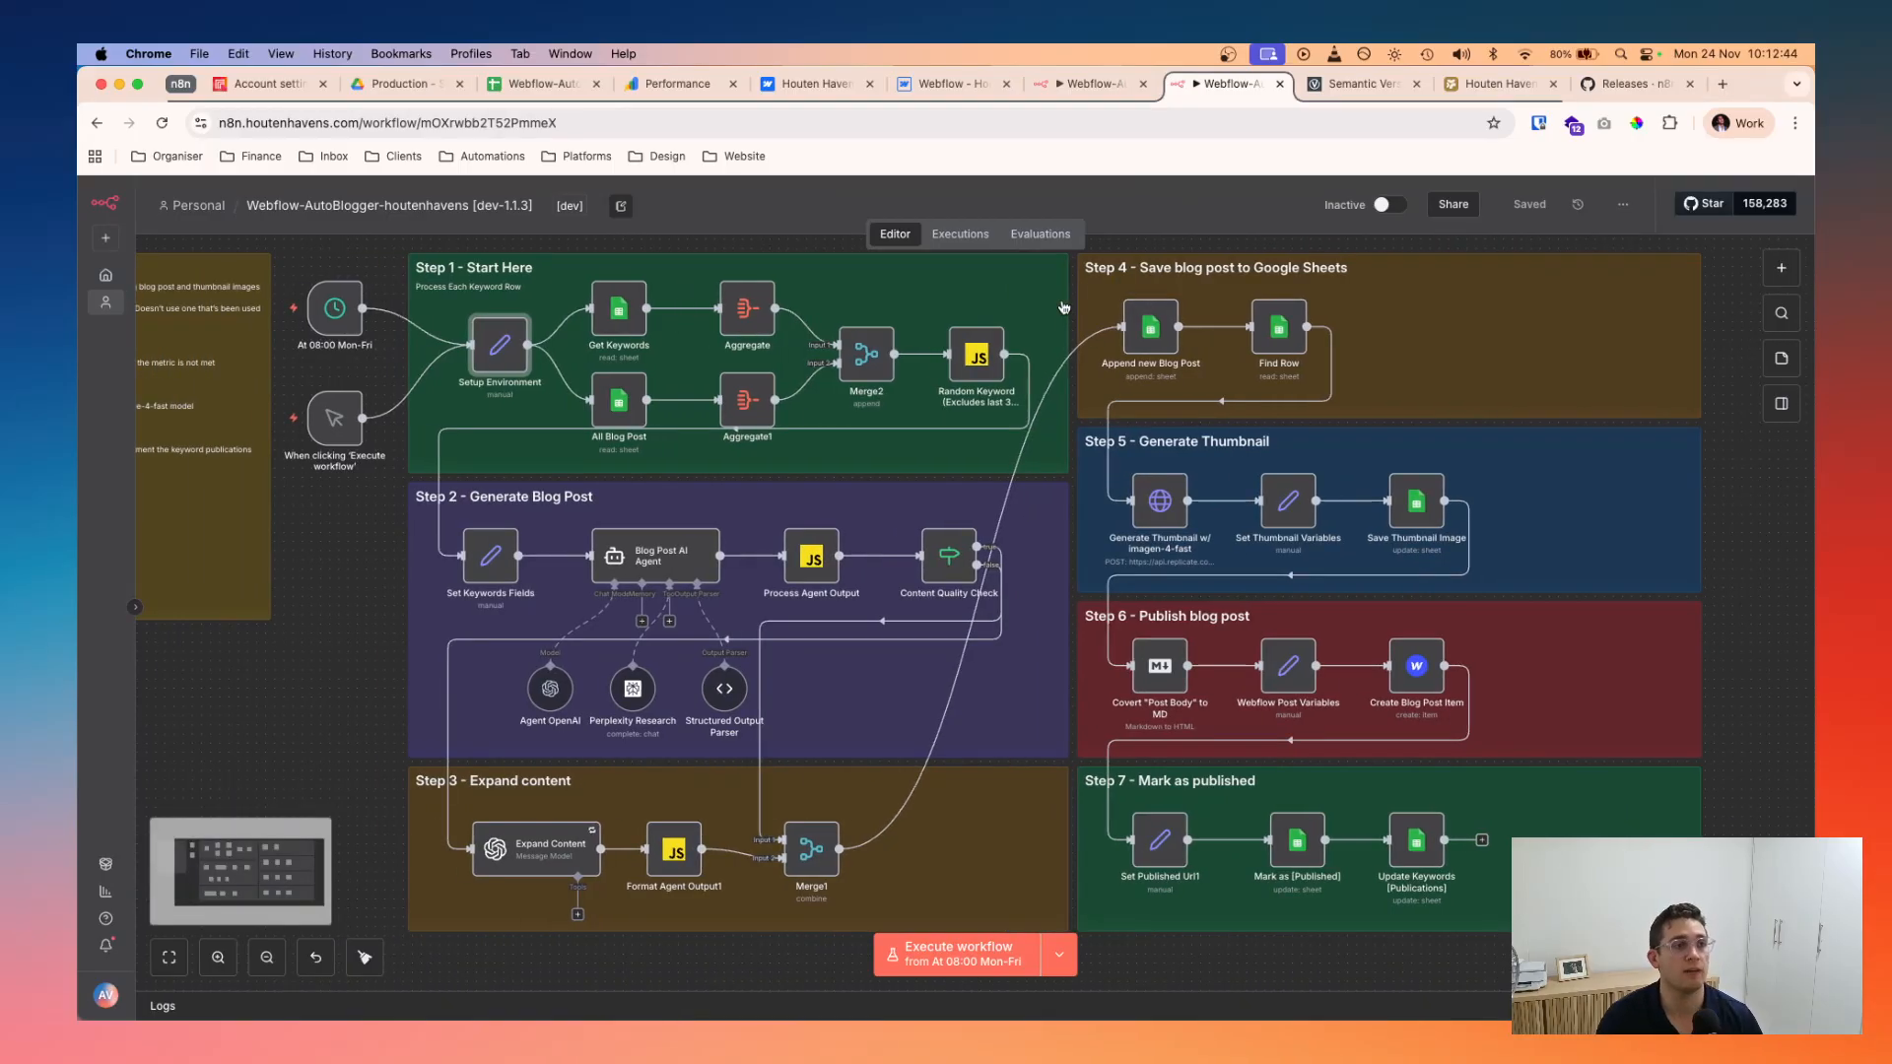
pyautogui.click(1079, 93)
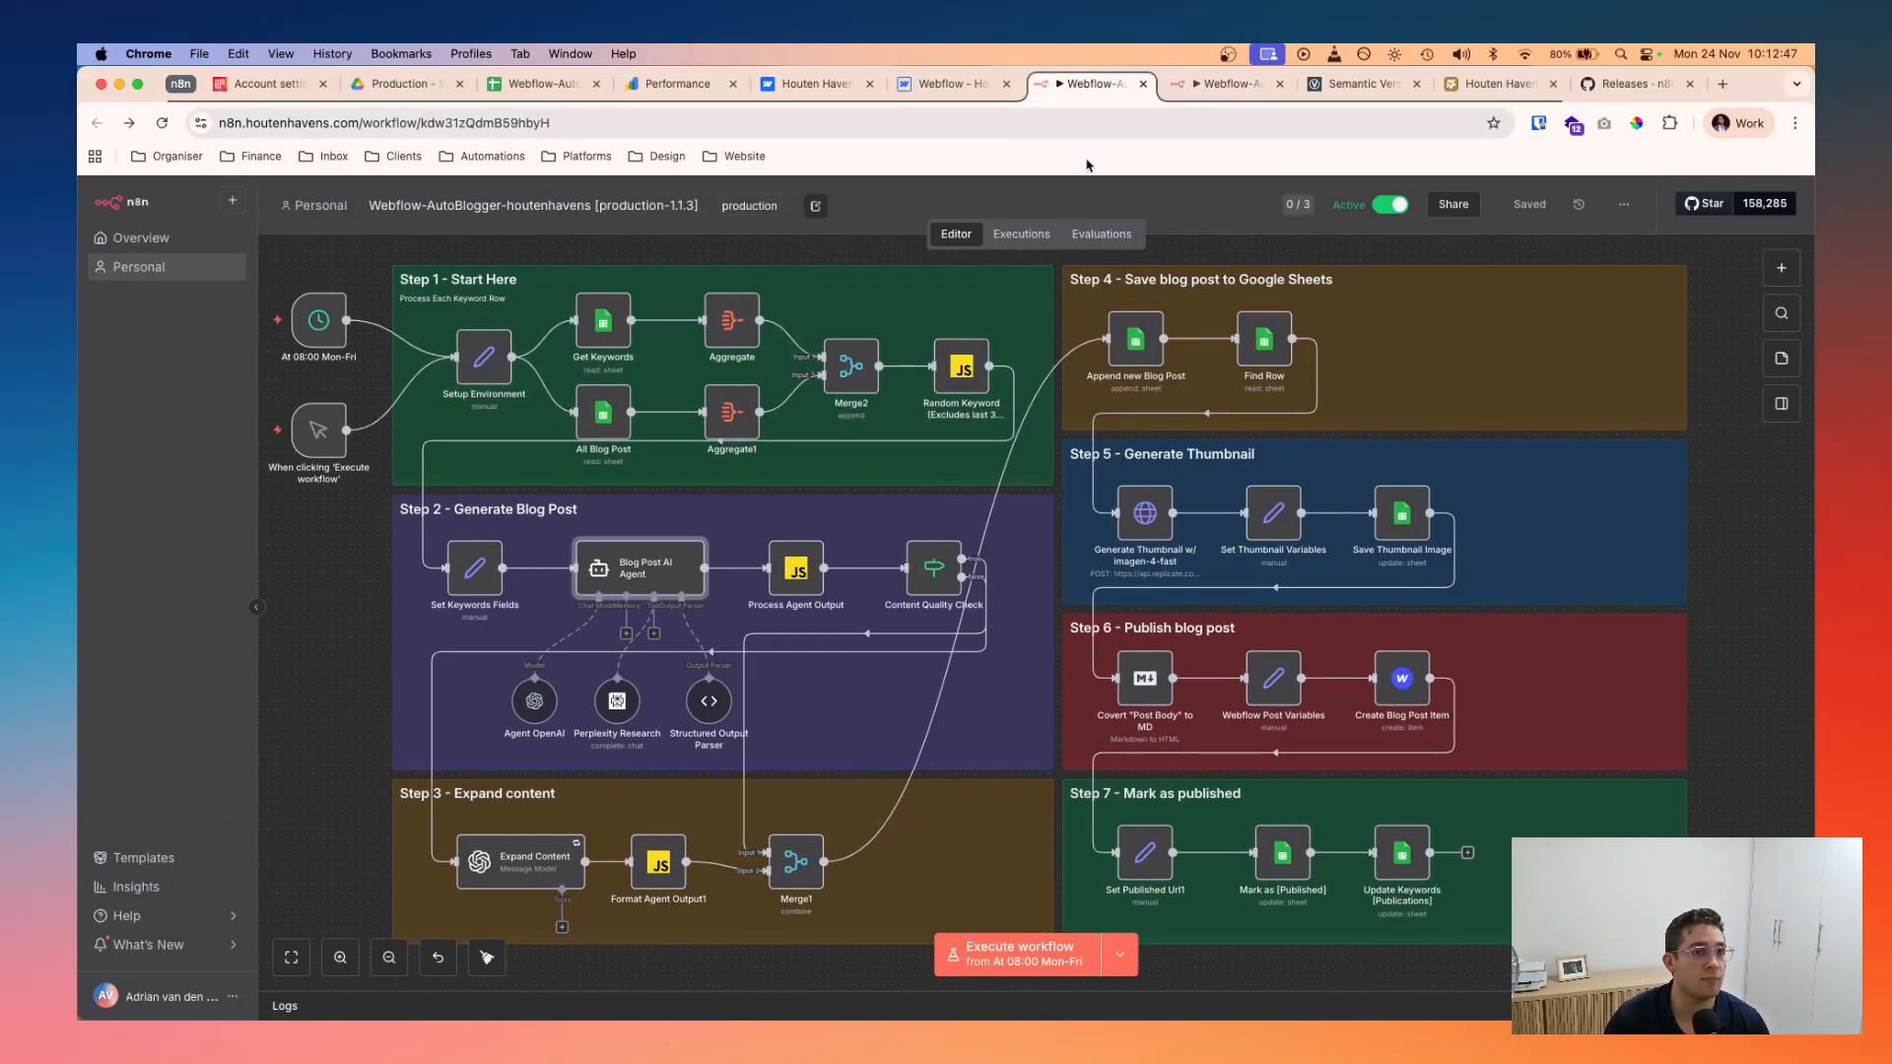
# - Examine the production workflow's name, highlighting its project name, environment label and version number in turn
pyautogui.click(656, 209)
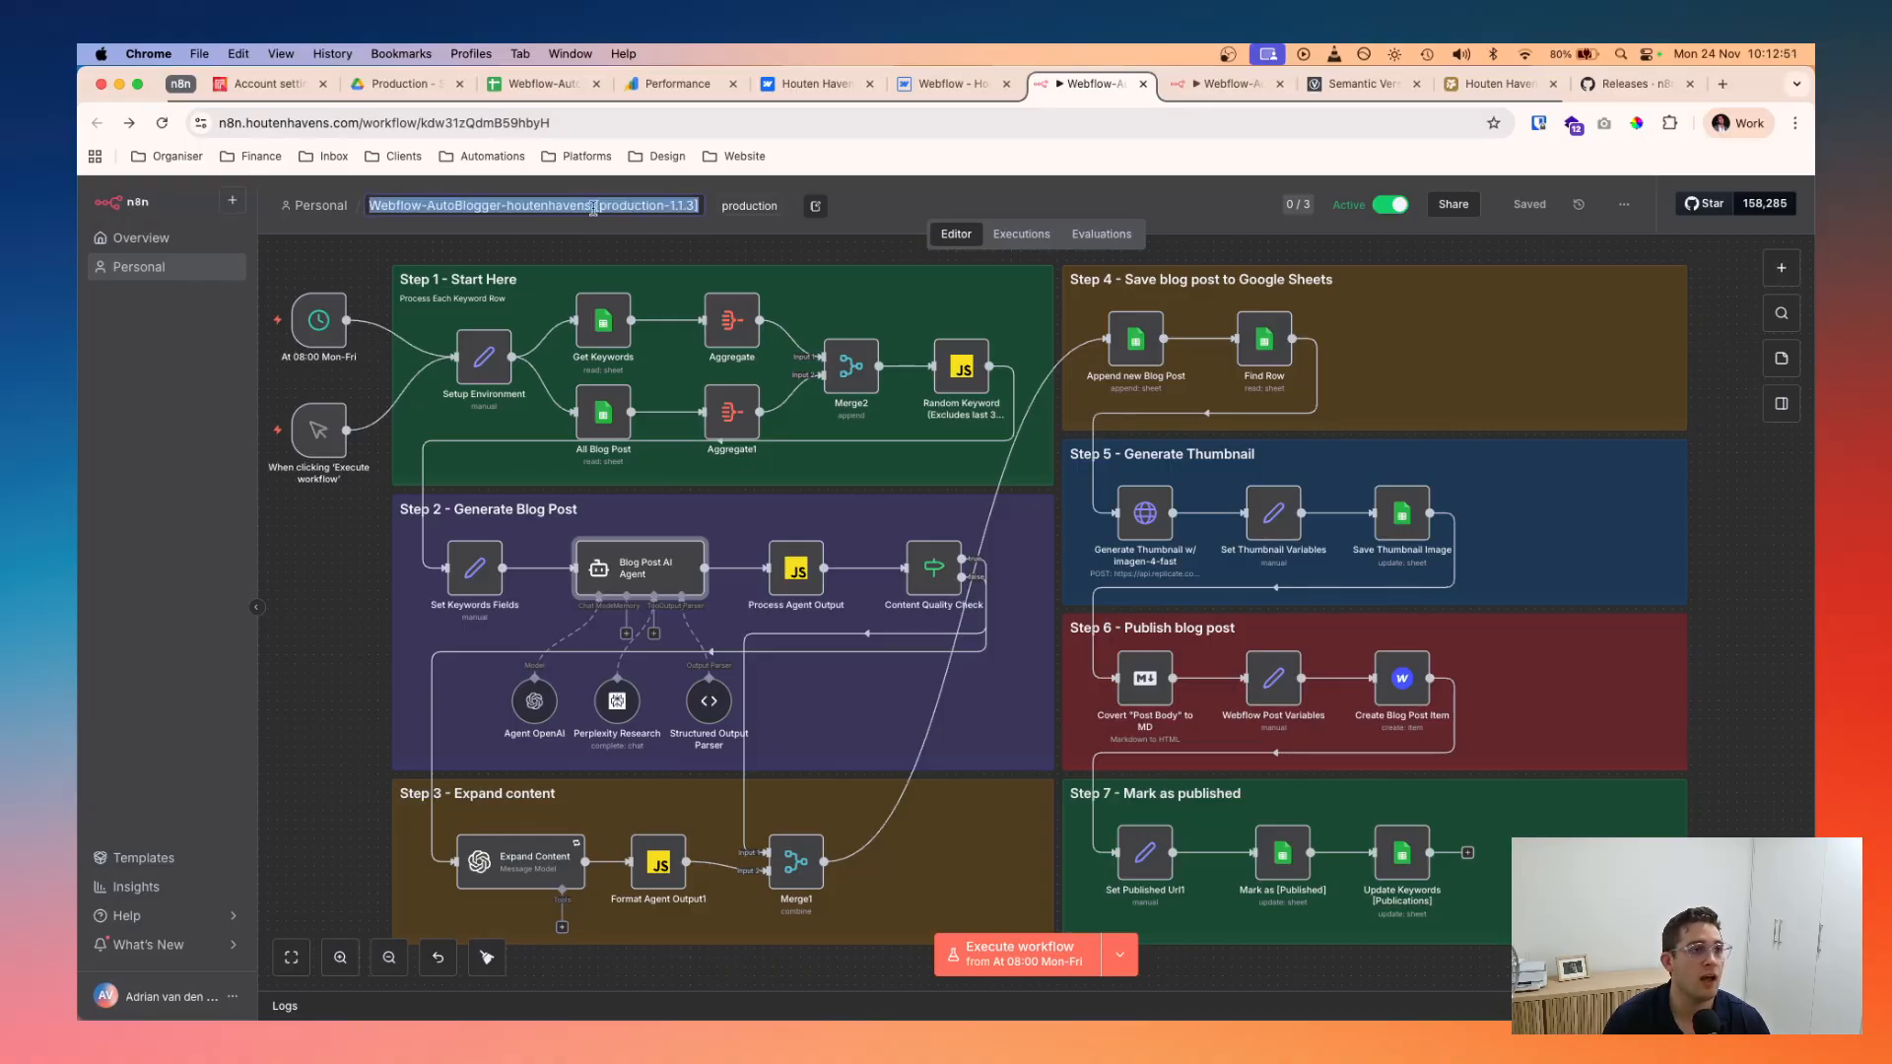
pyautogui.click(533, 205)
pyautogui.moveTo(372, 203); pyautogui.dragTo(596, 205)
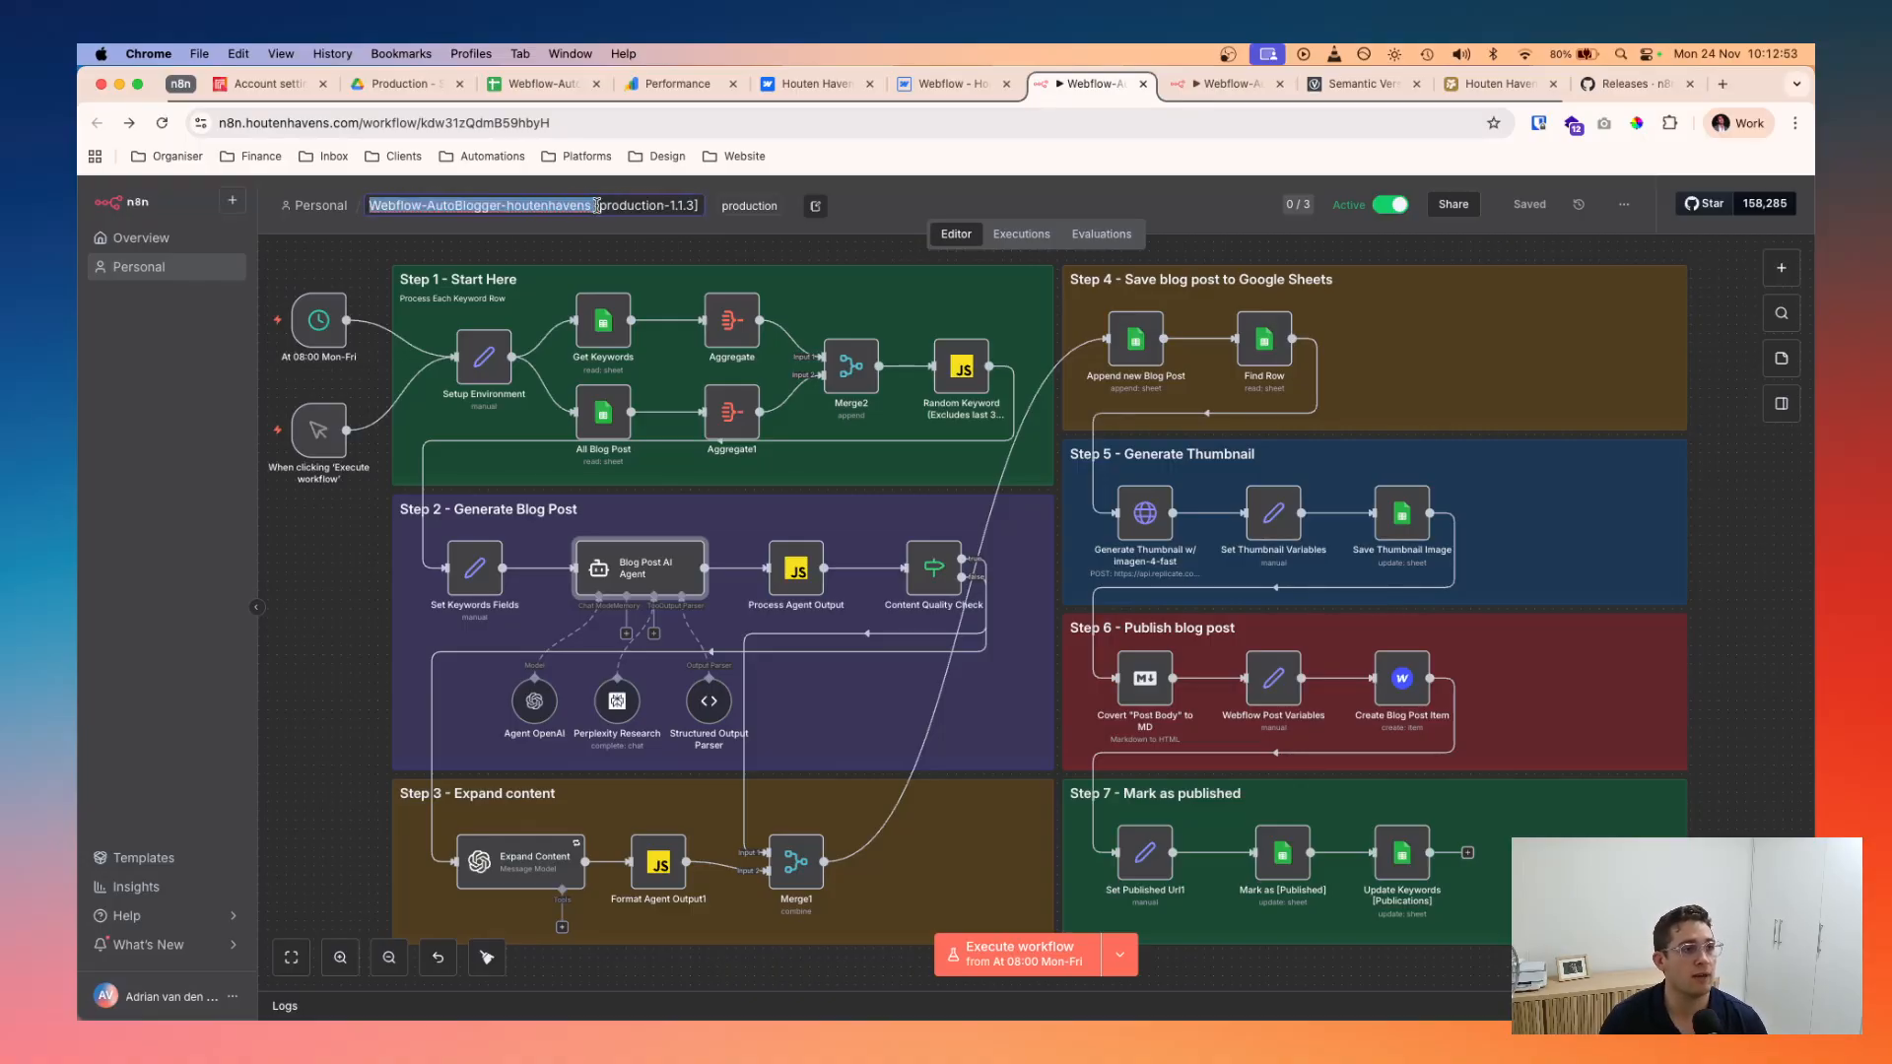
pyautogui.click(596, 206)
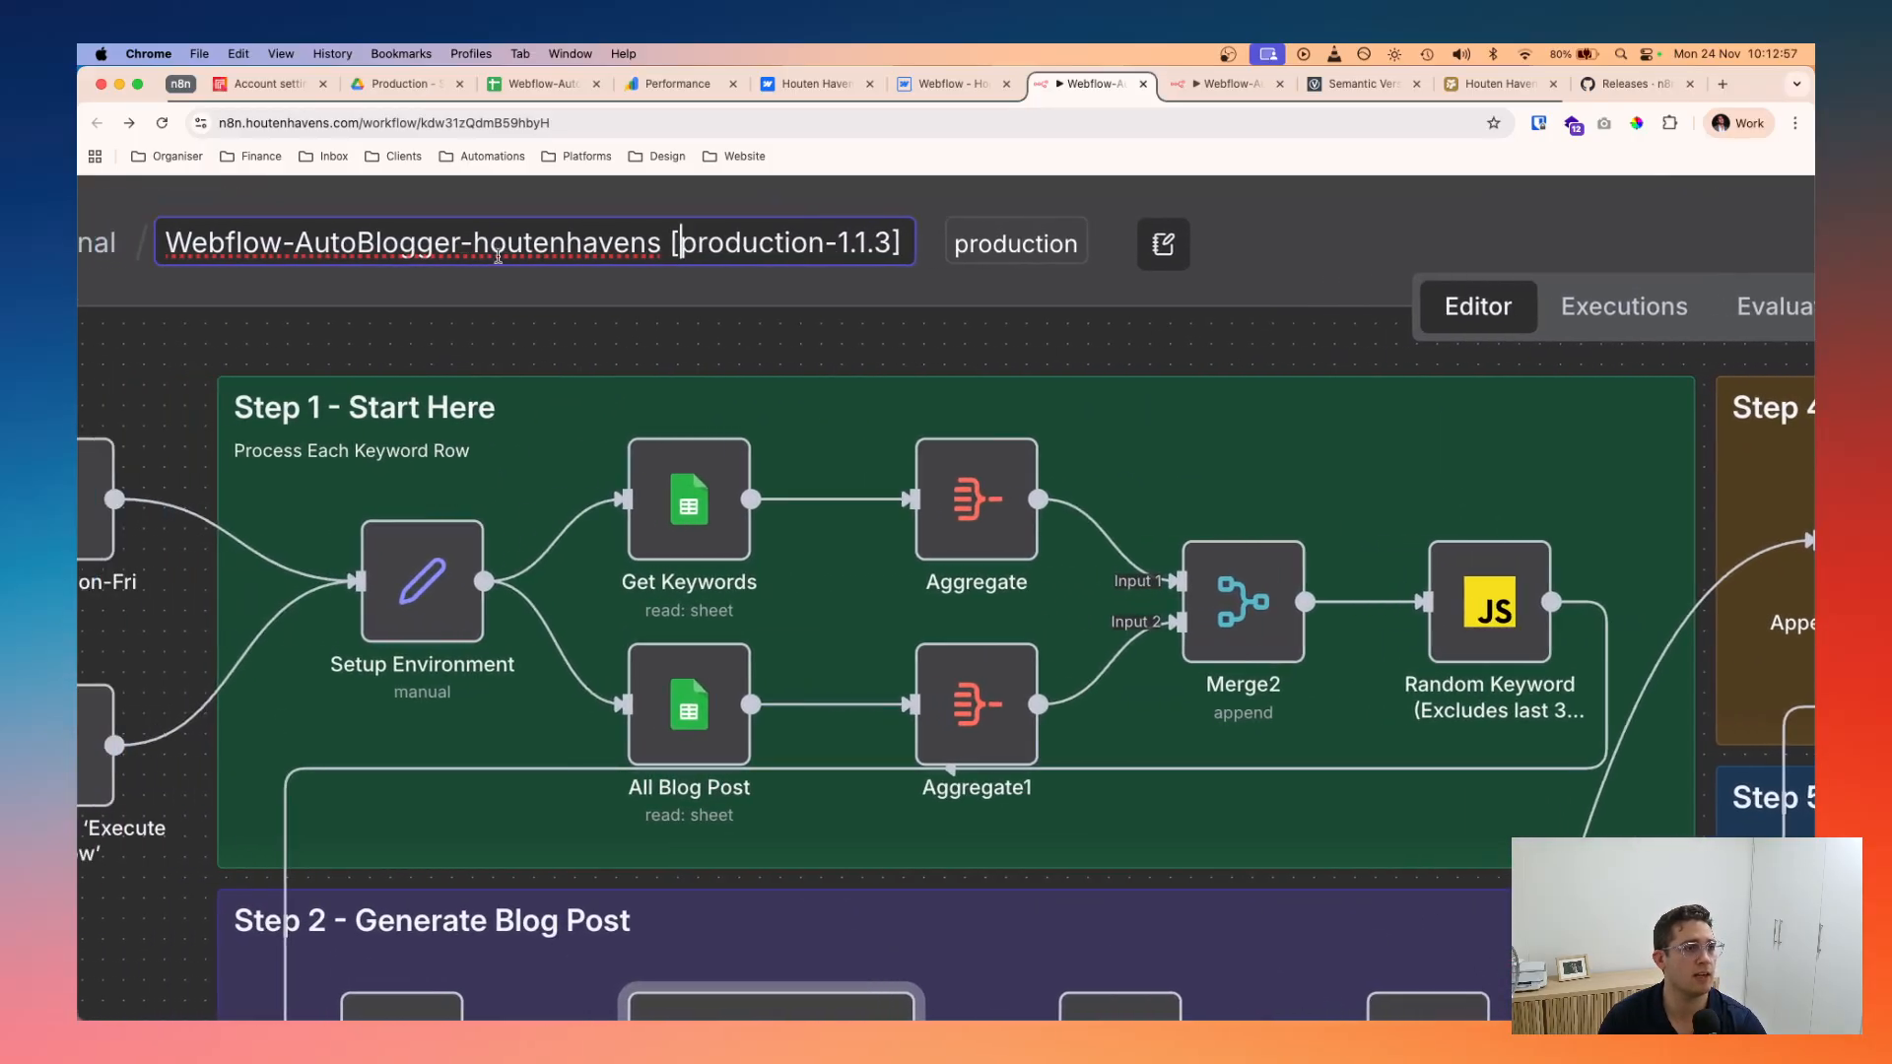
pyautogui.doubleClick(724, 244)
pyautogui.moveTo(671, 244); pyautogui.dragTo(883, 241)
pyautogui.doubleClick(742, 238)
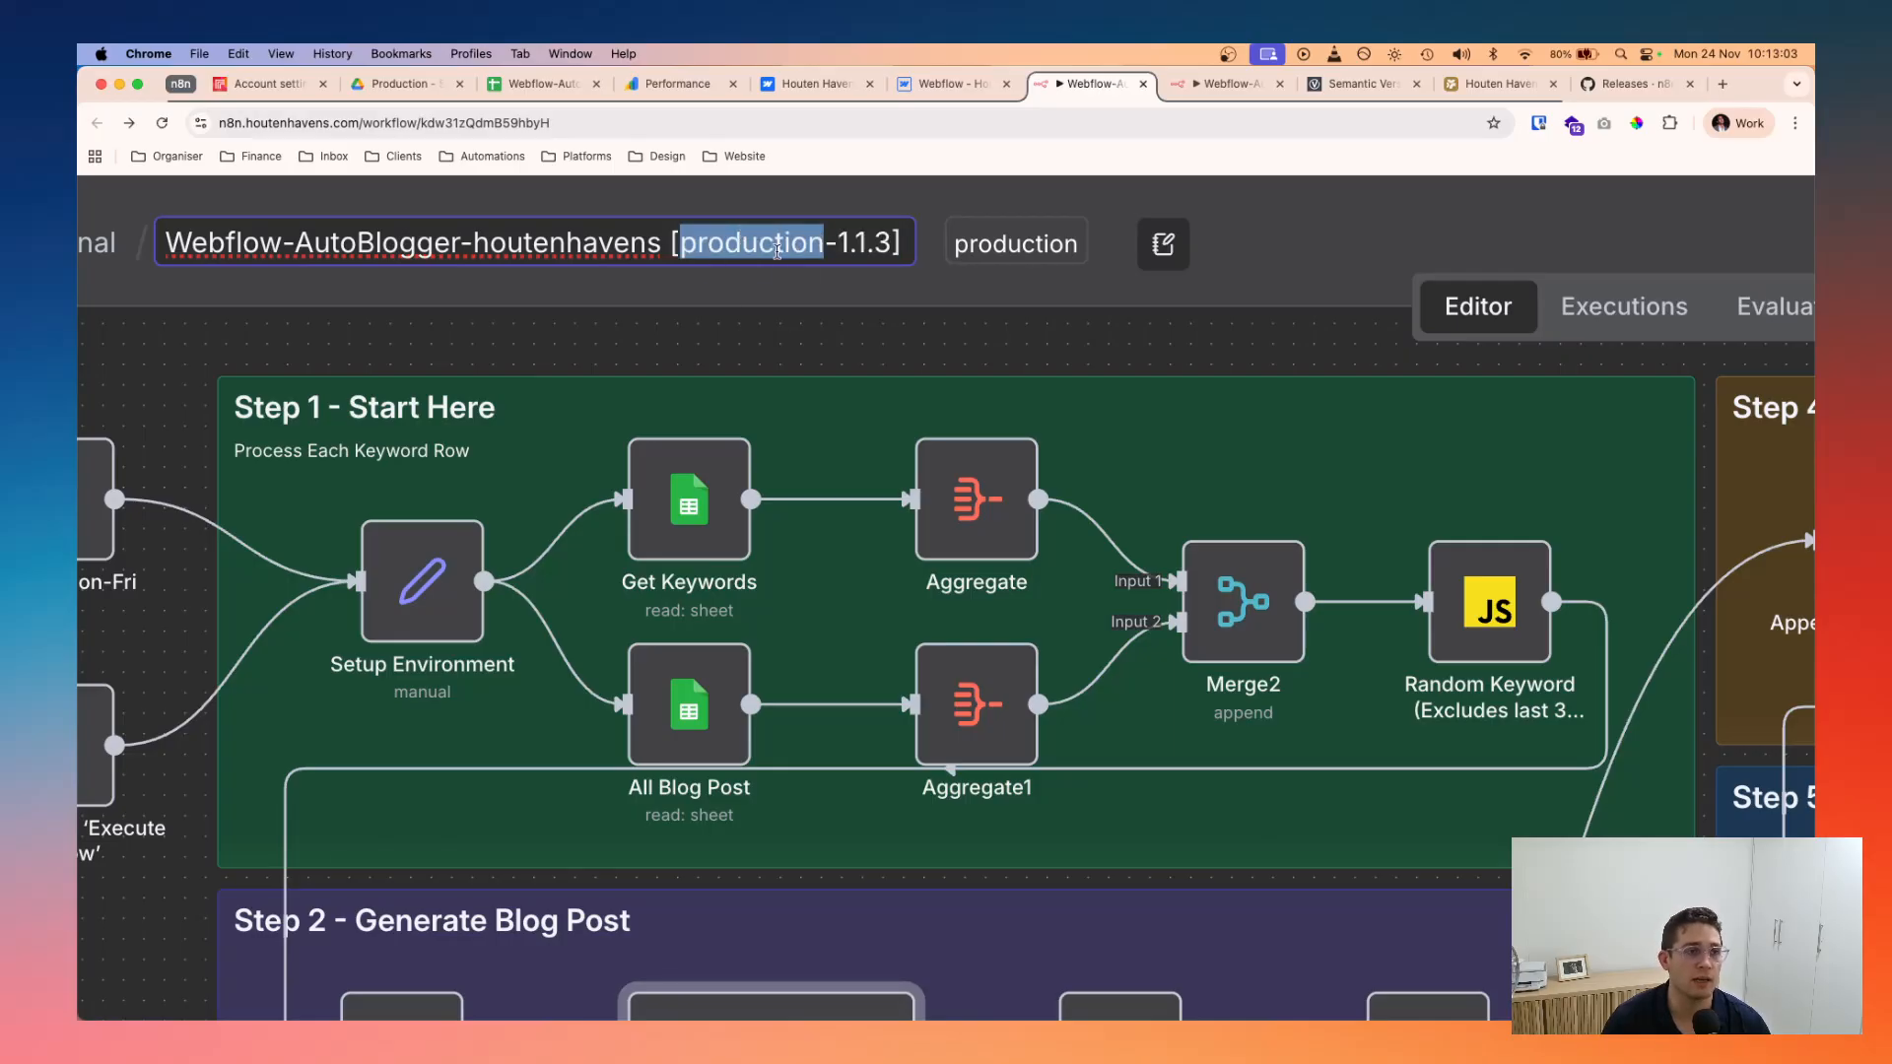
pyautogui.doubleClick(830, 242)
pyautogui.click(869, 242)
pyautogui.moveTo(890, 241); pyautogui.dragTo(846, 241)
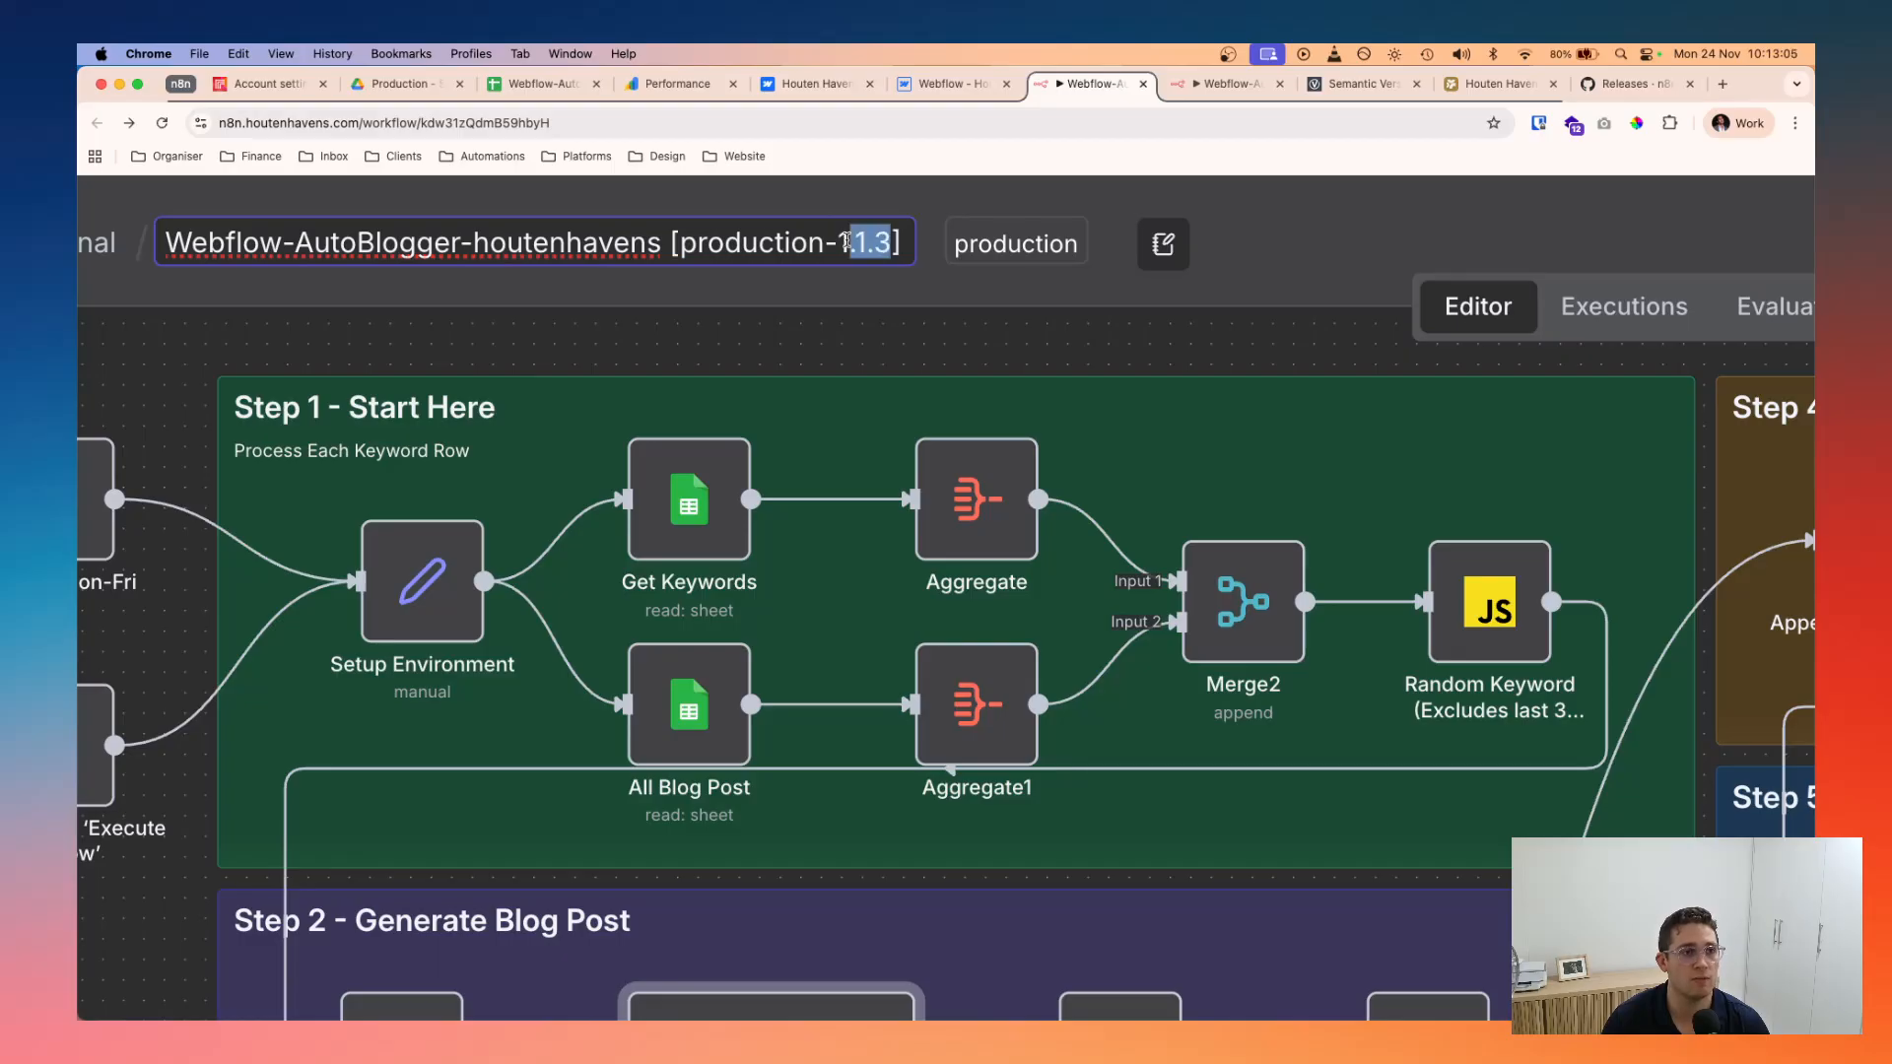
# - Examine the environment label and version number in the dev workflow's name
pyautogui.click(1226, 84)
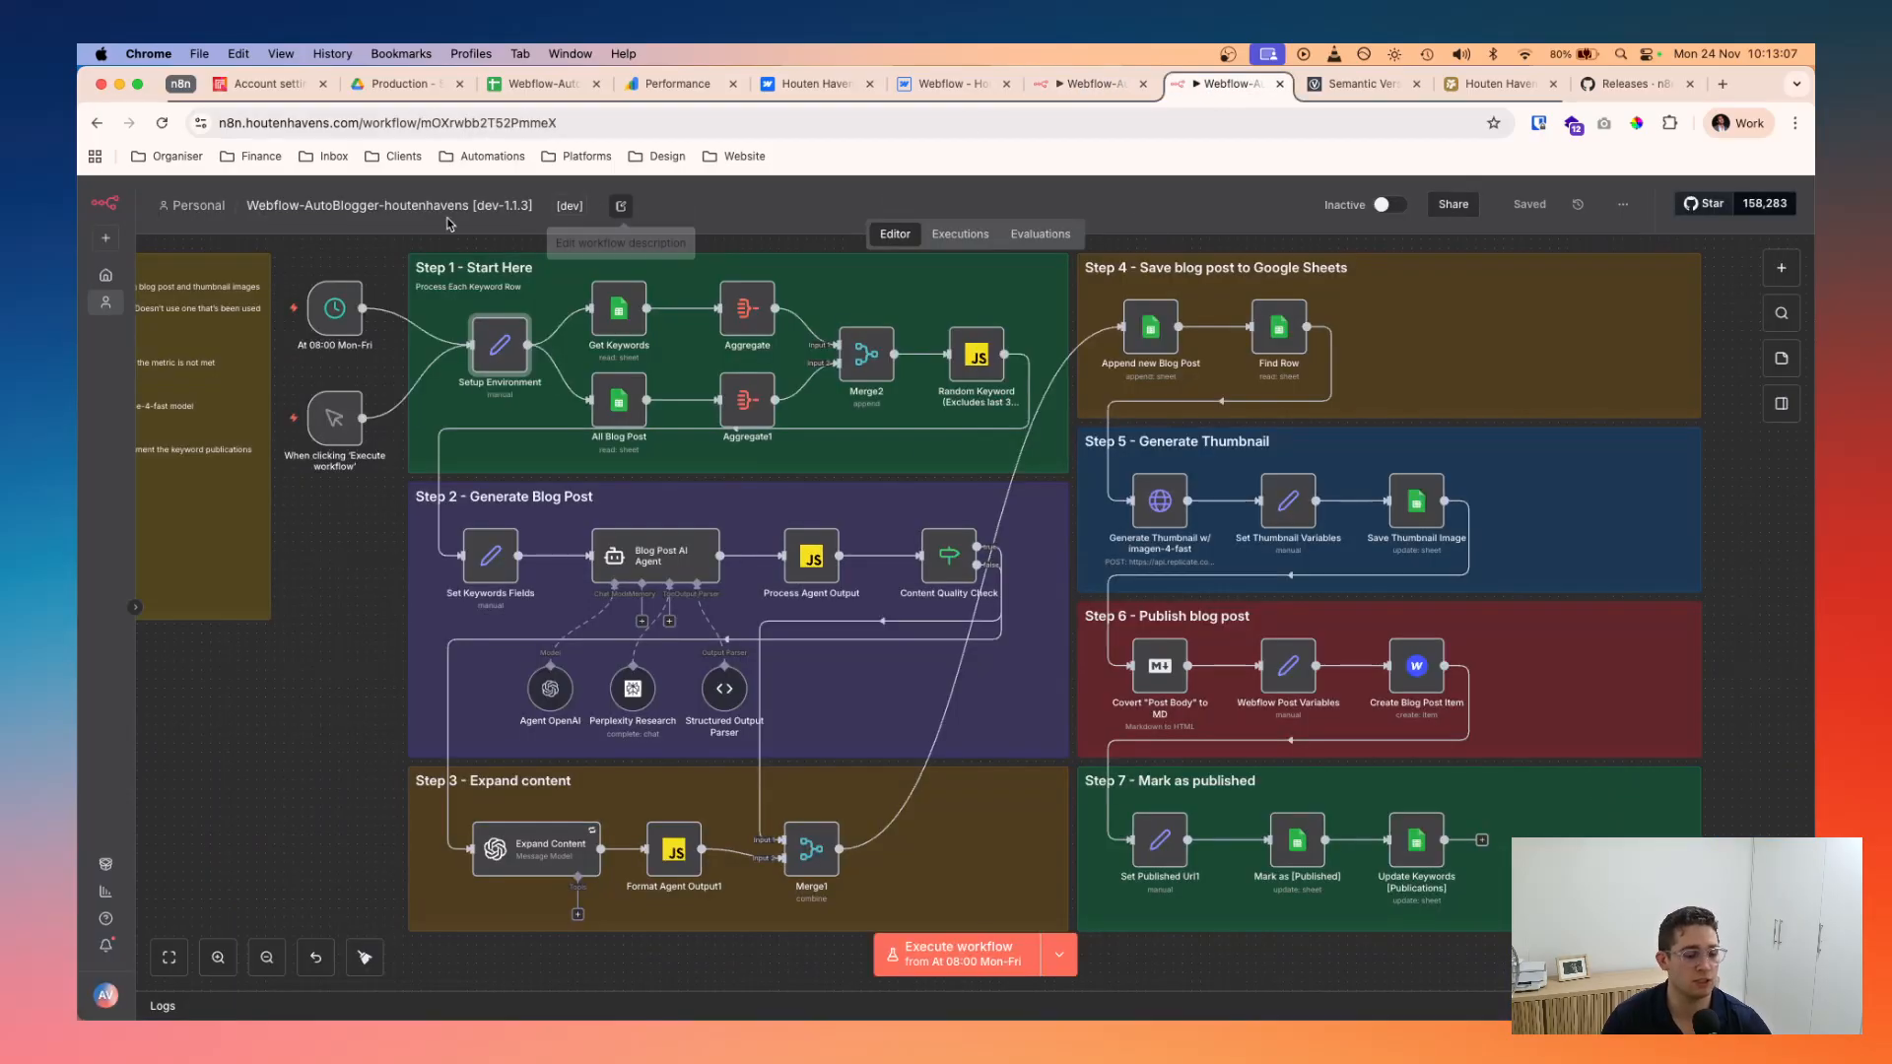
pyautogui.scroll(8, 404, 206)
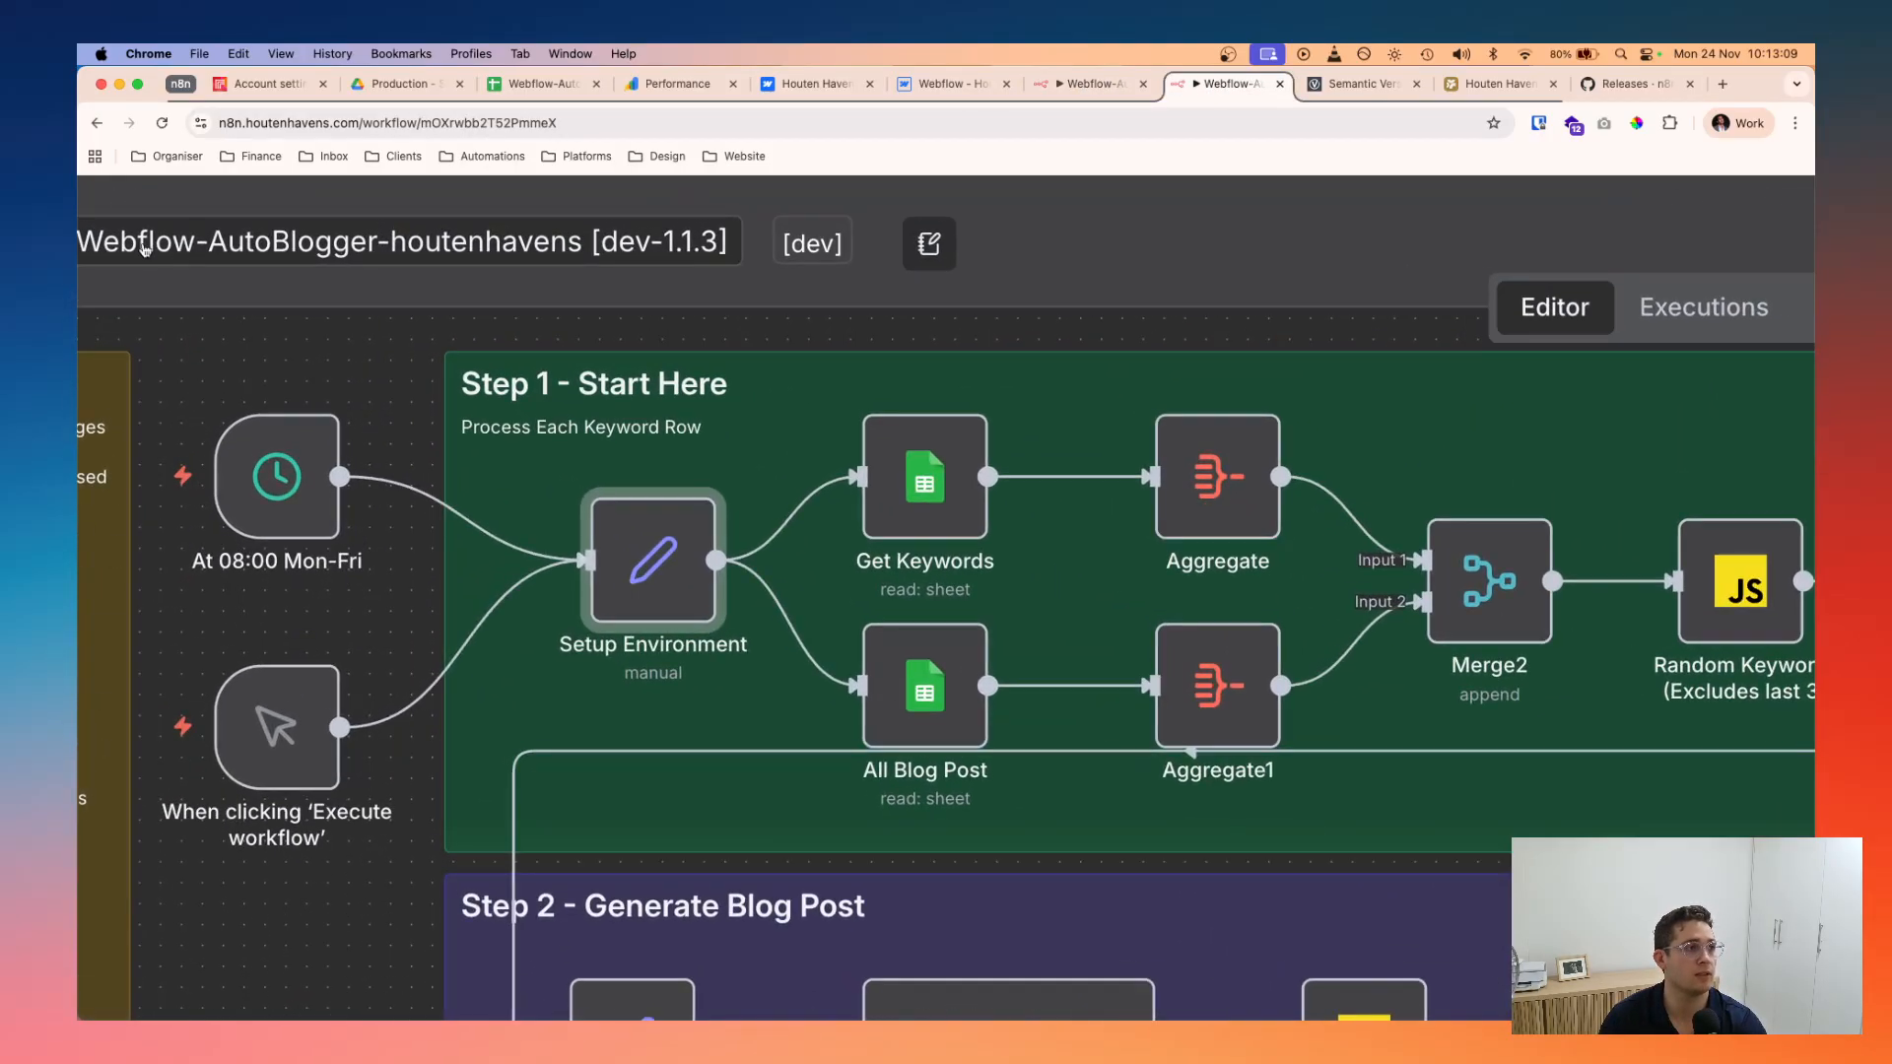
pyautogui.hscroll(-1, 357, 253)
pyautogui.click(638, 247)
pyautogui.doubleClick(662, 244)
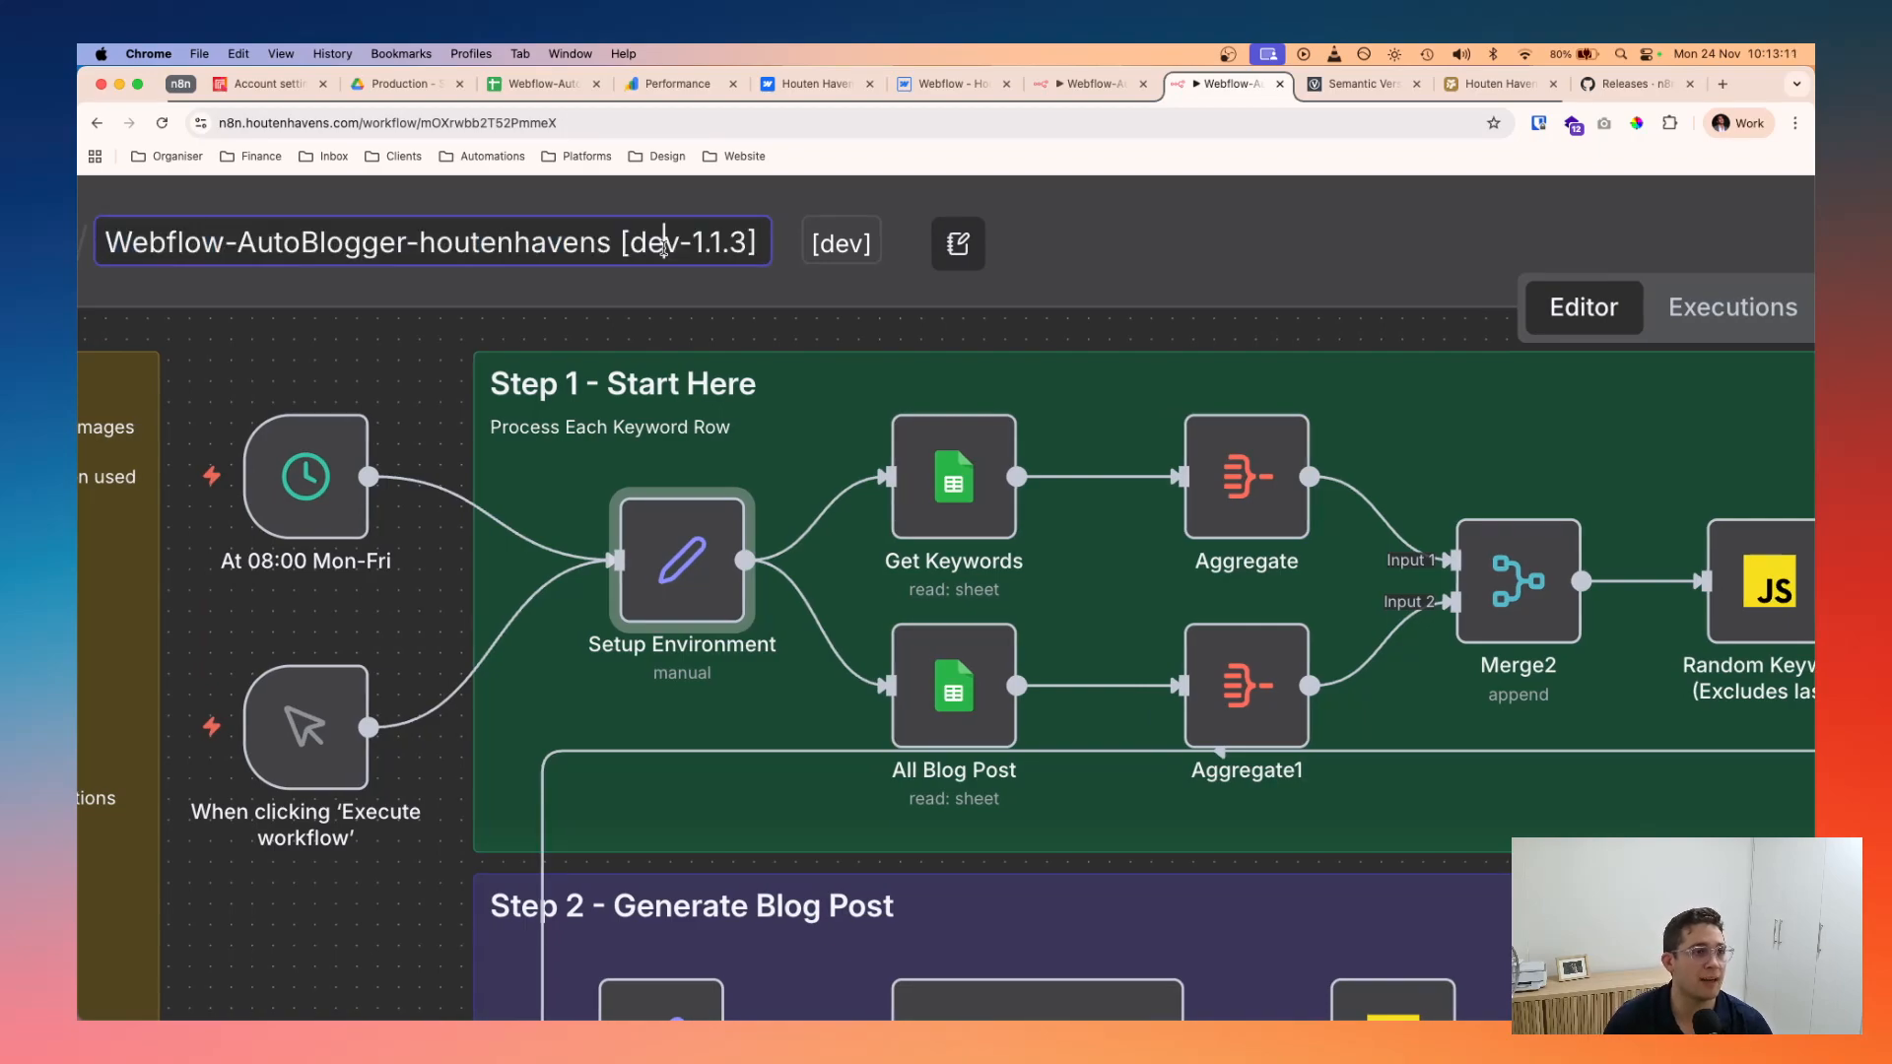
pyautogui.click(723, 247)
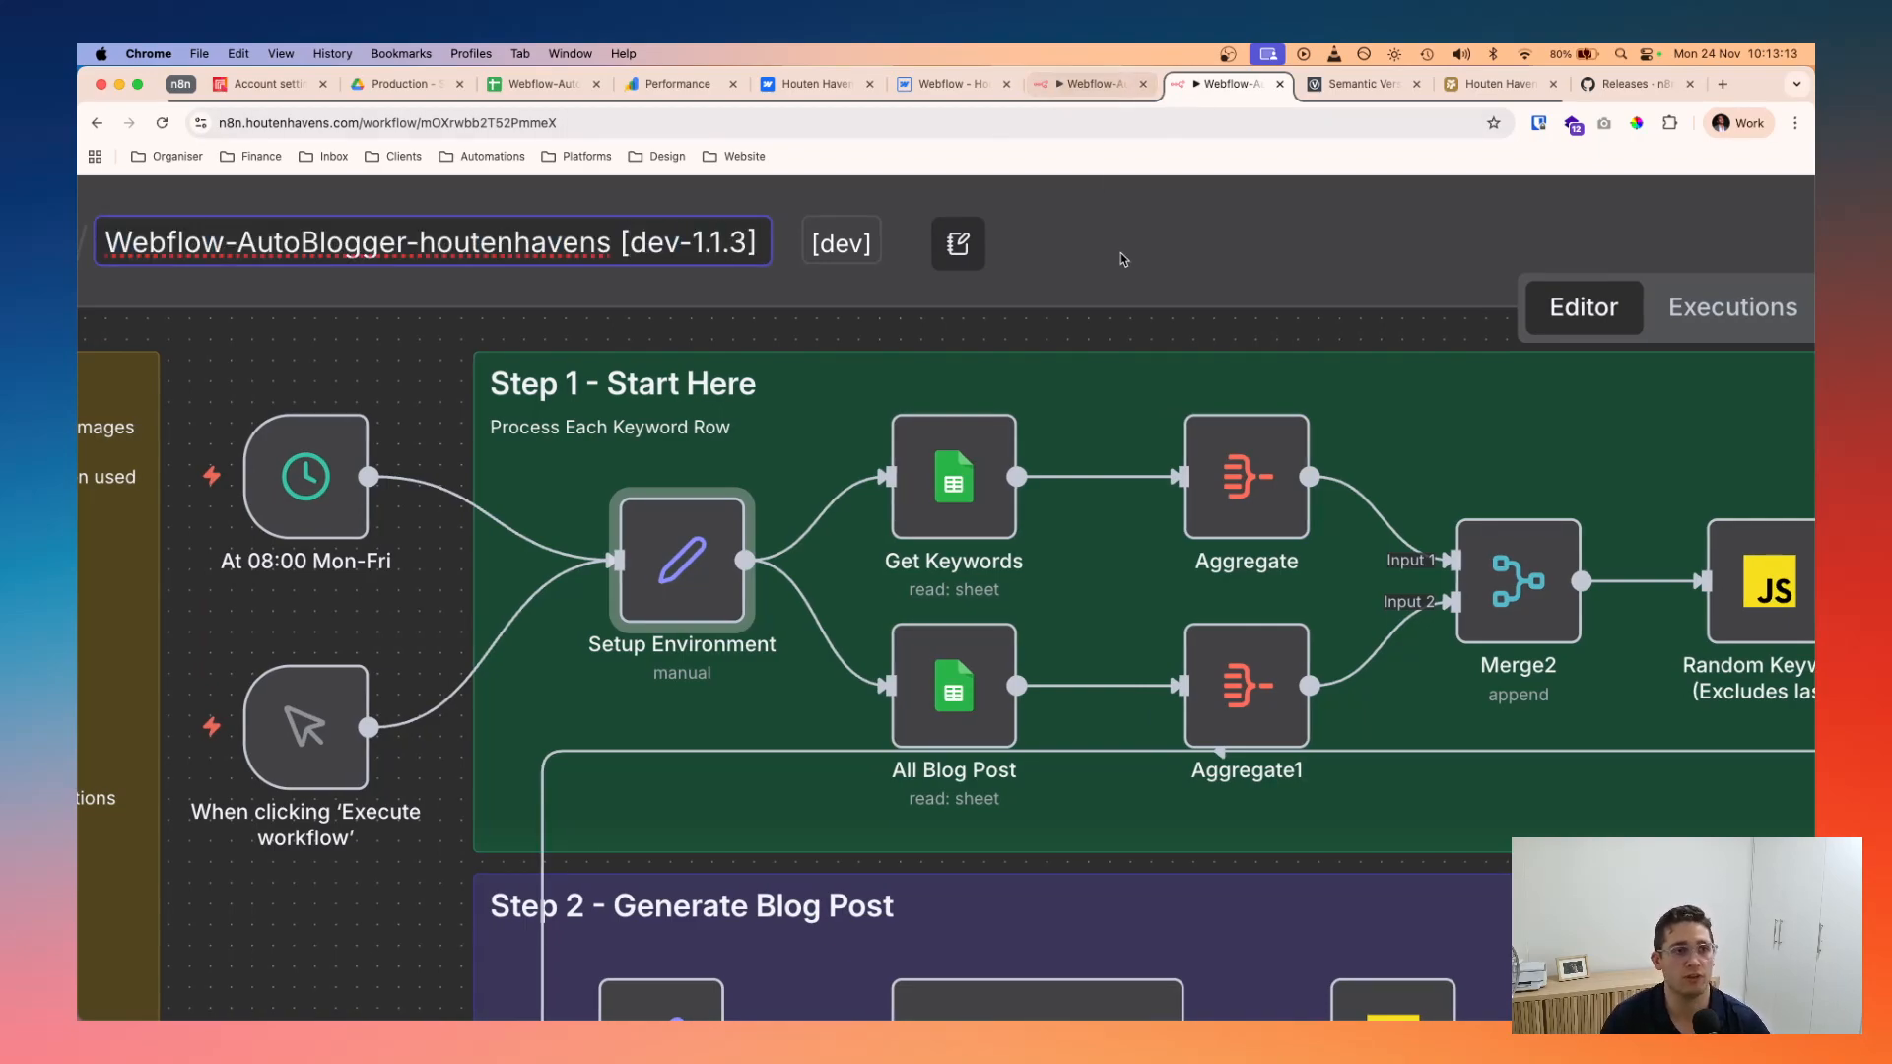
# - Return to the production workflow, reload its page and review the whole canvas from Step 1 to Step 7
pyautogui.scroll(-8, 1120, 252)
pyautogui.click(1090, 84)
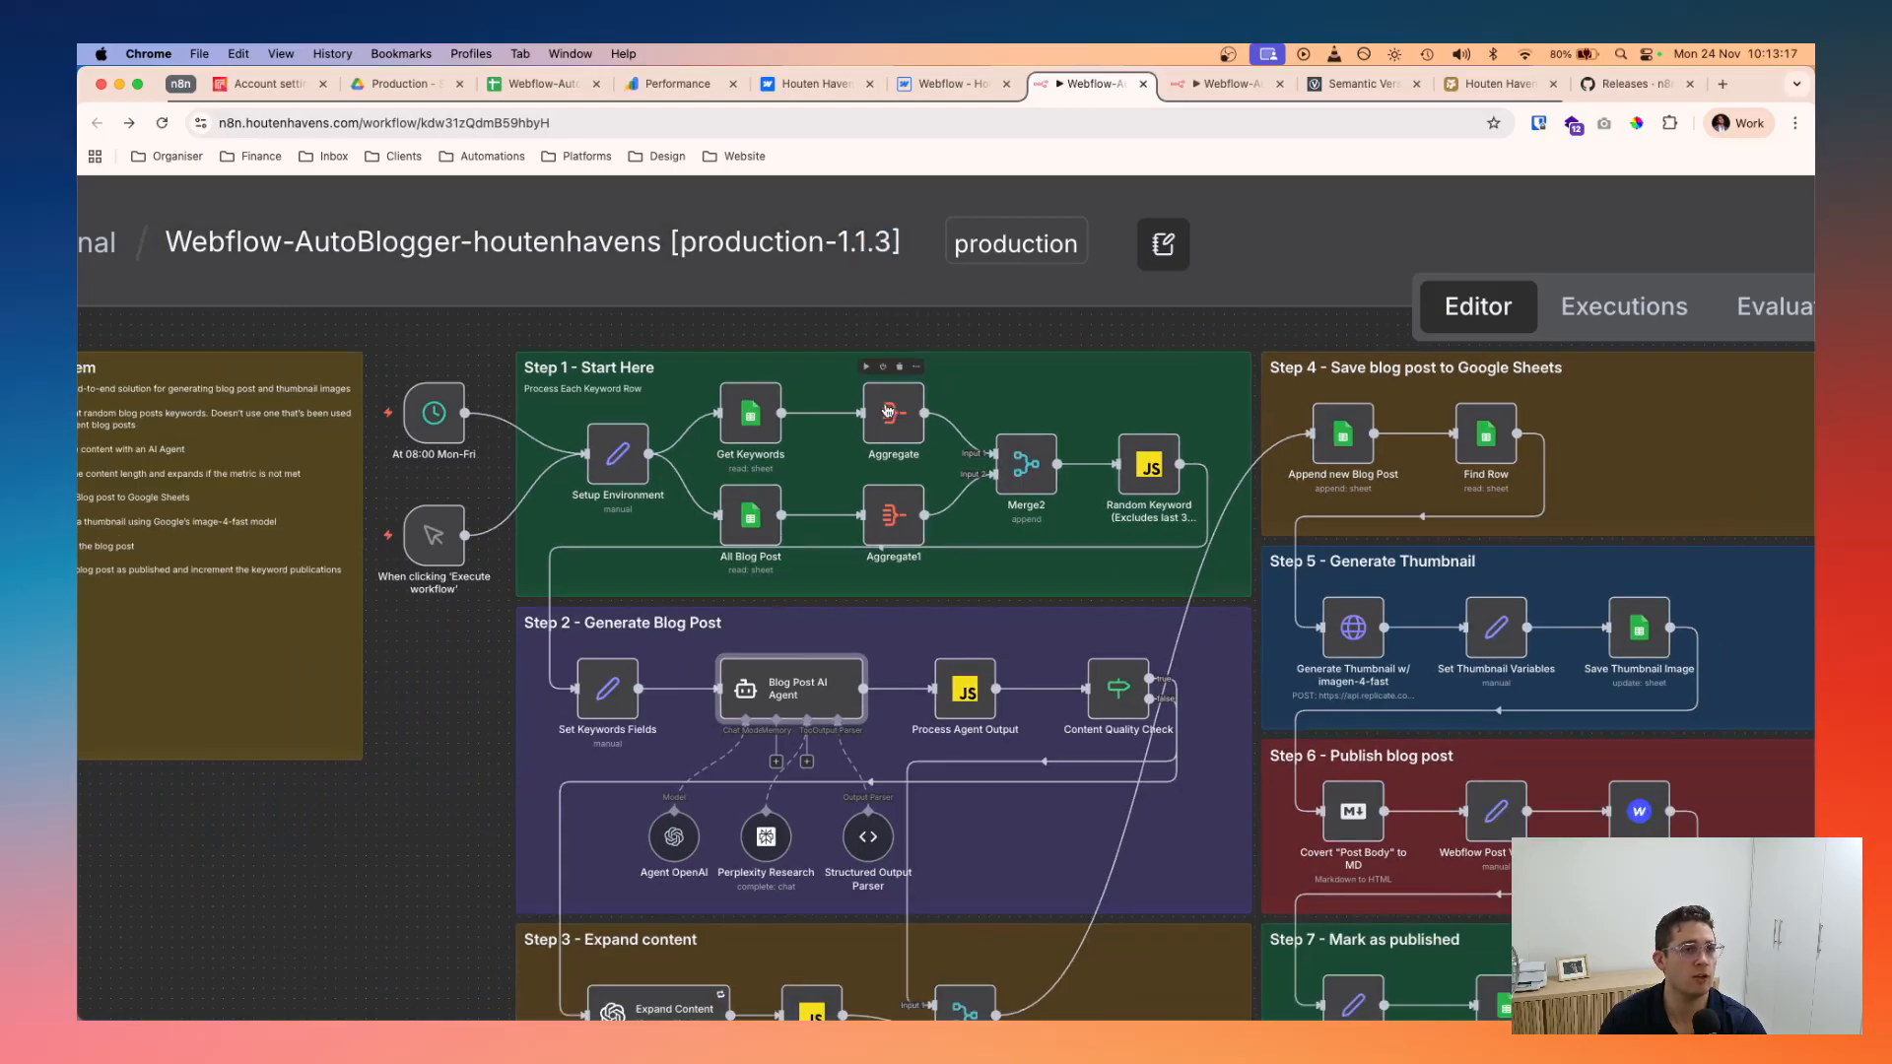
pyautogui.scroll(-10, 820, 400)
pyautogui.scroll(5, 886, 295)
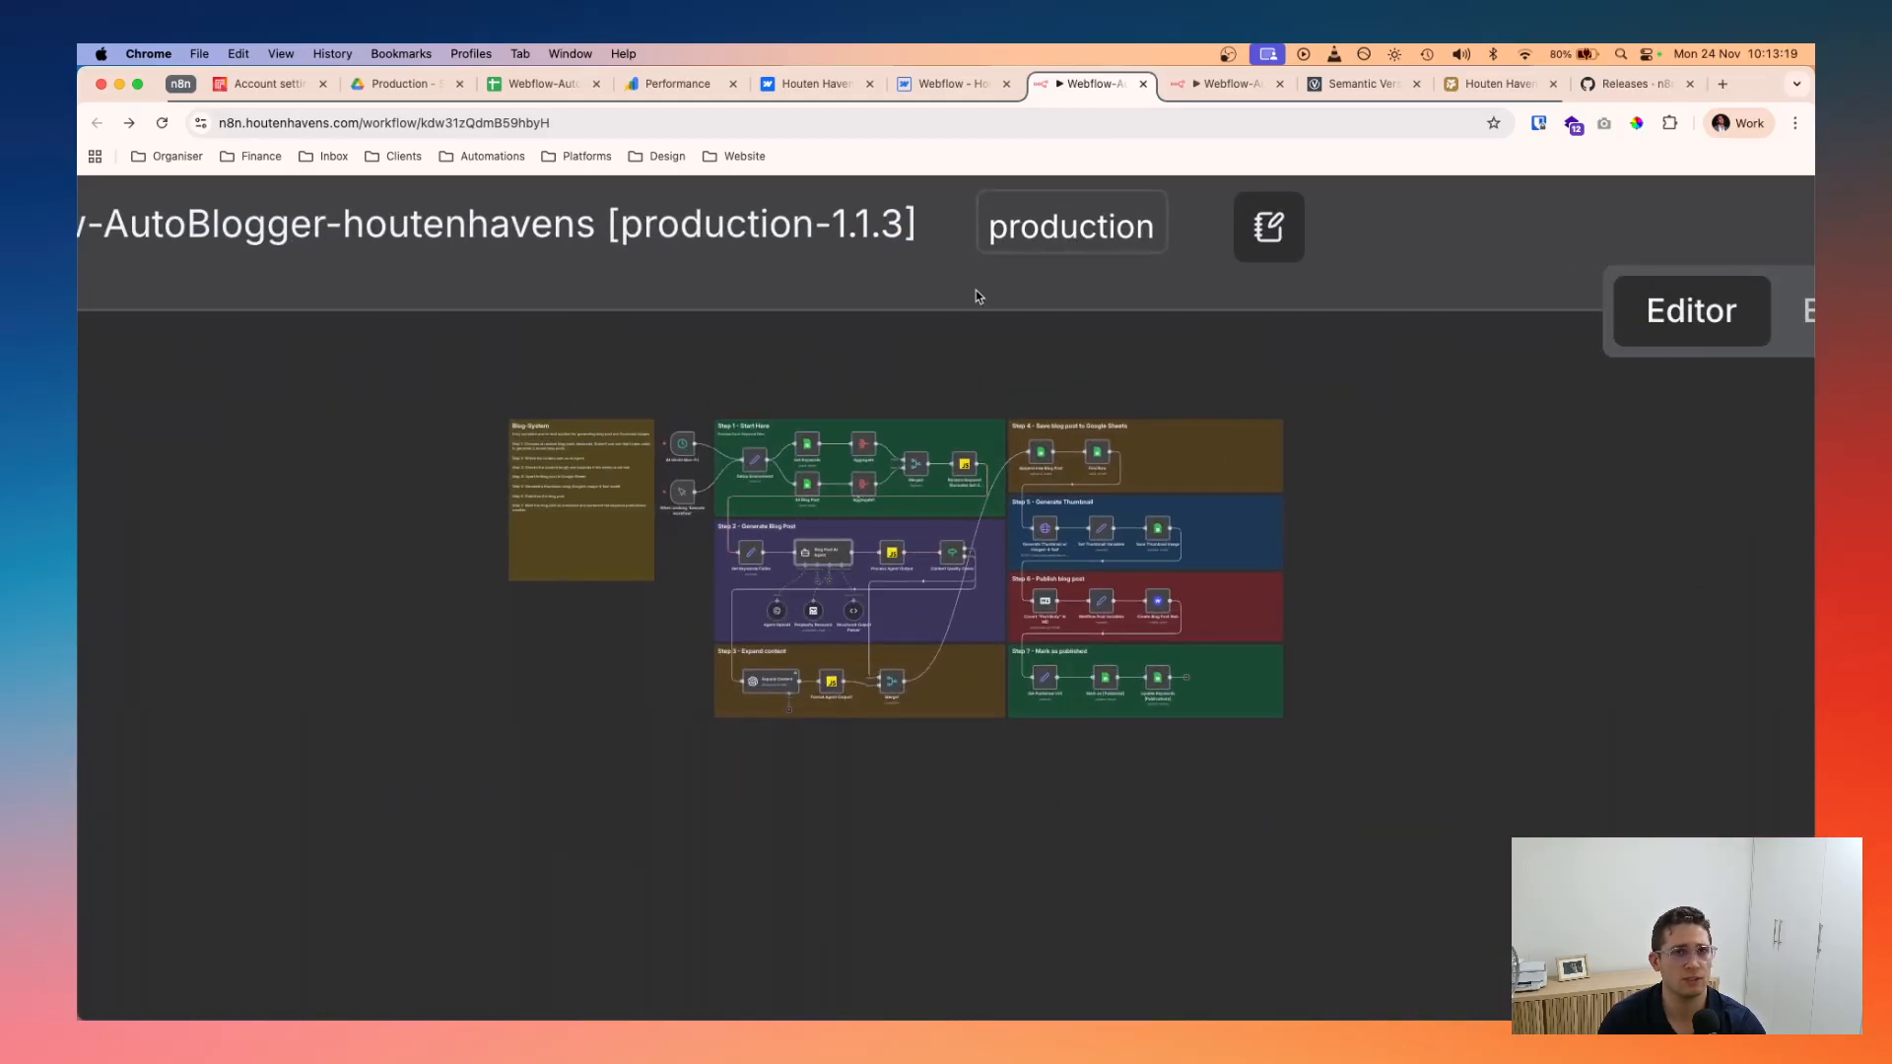
pyautogui.scroll(-3, 1468, 773)
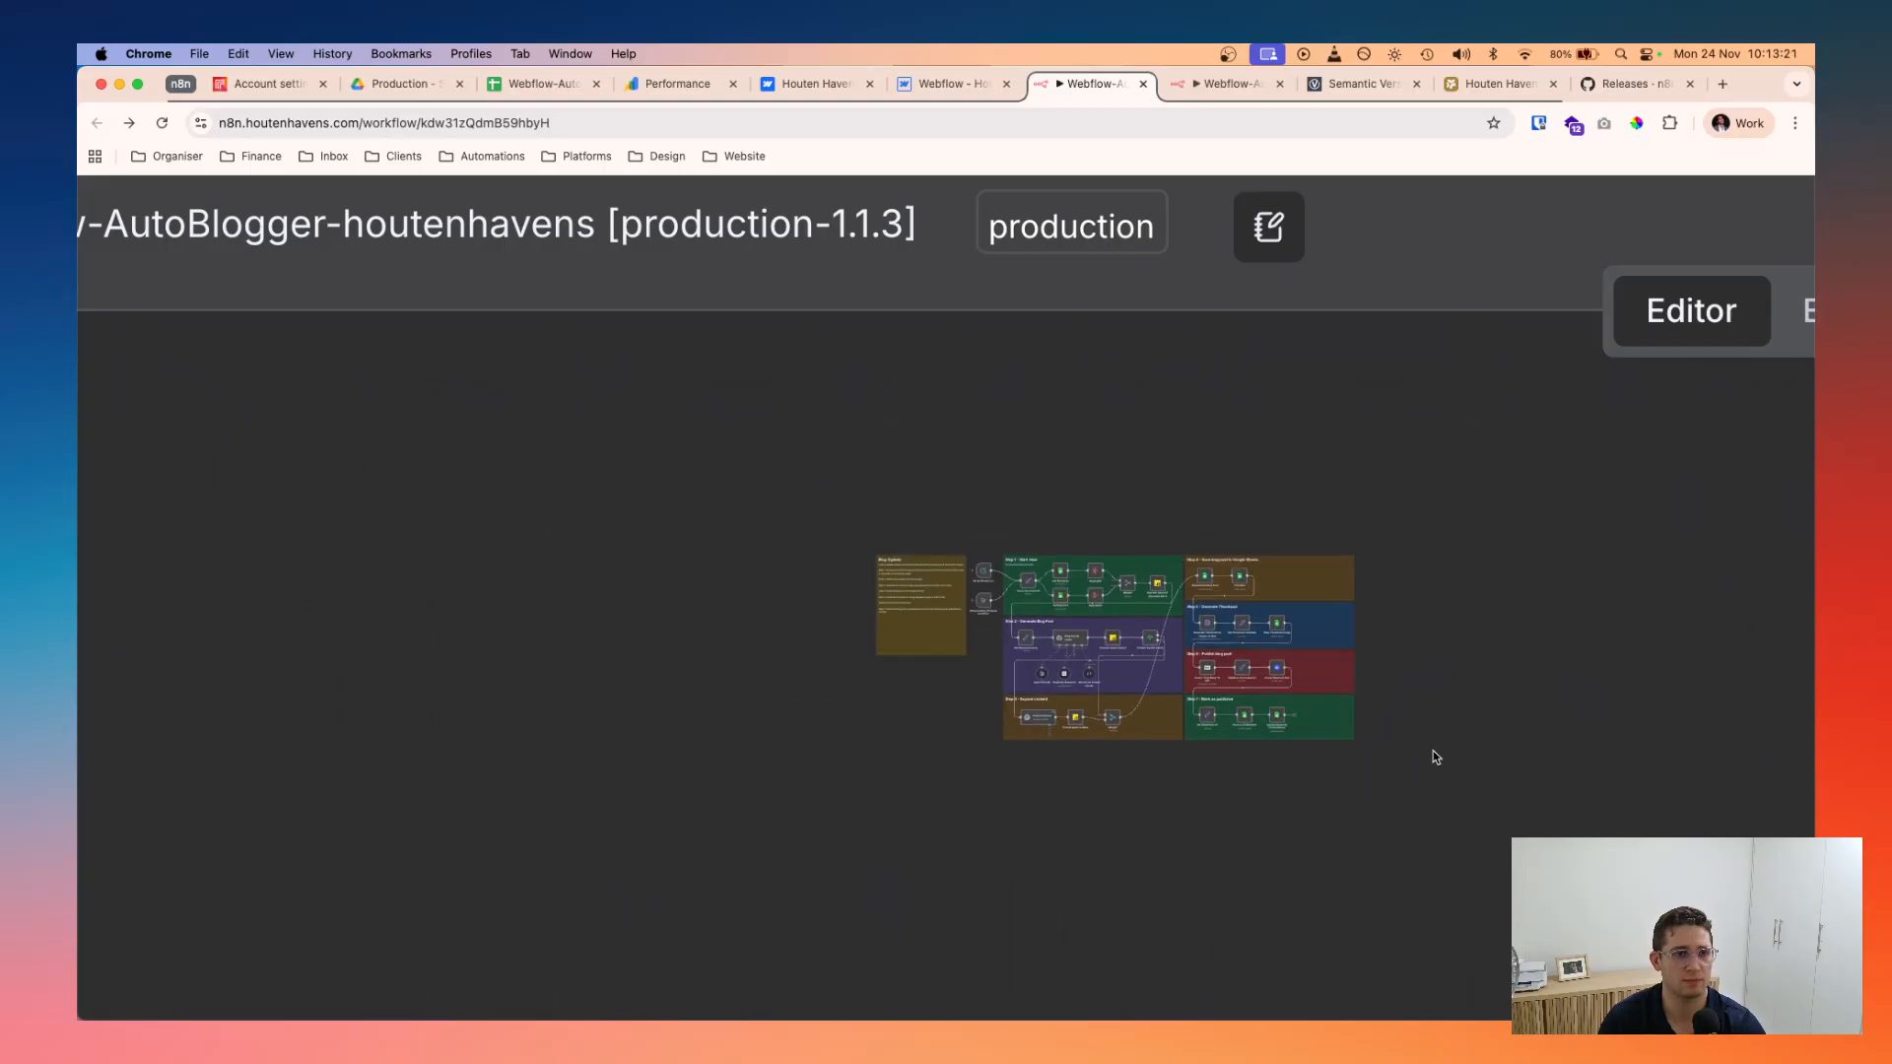
pyautogui.click(162, 124)
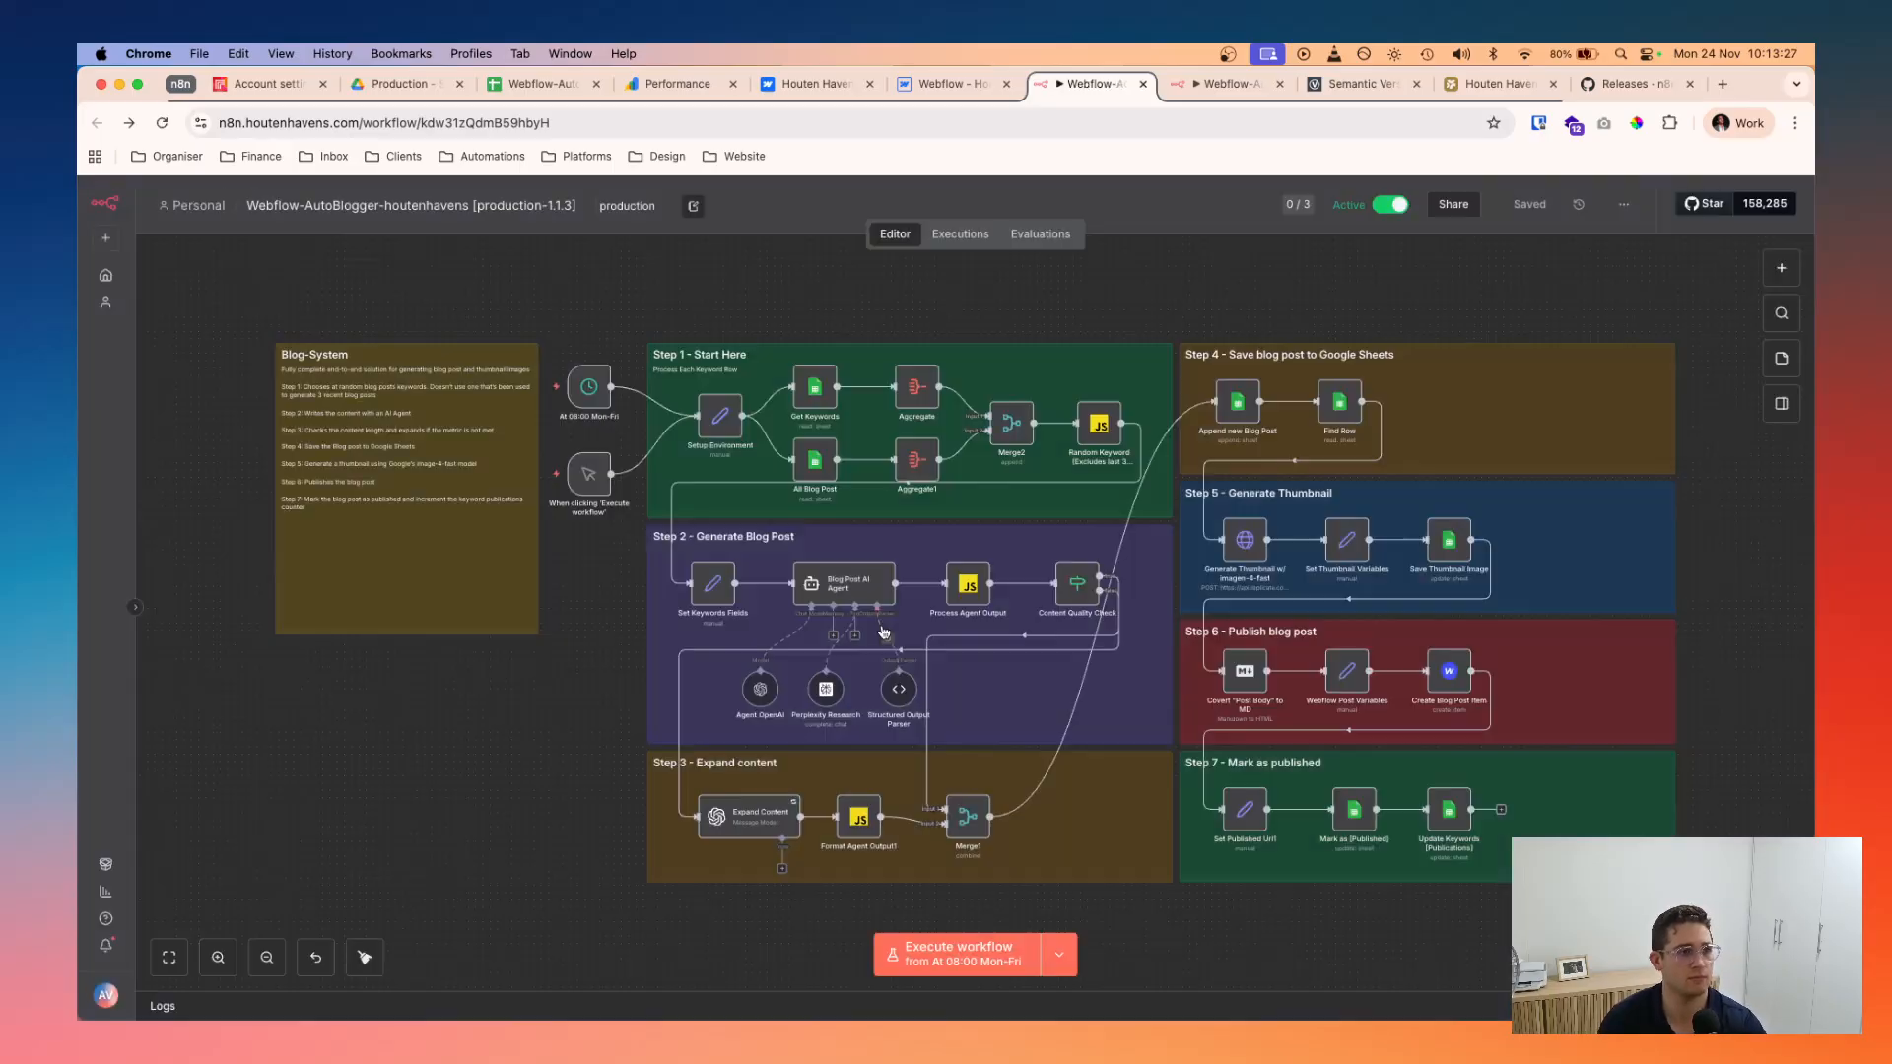
pyautogui.scroll(1, 1042, 596)
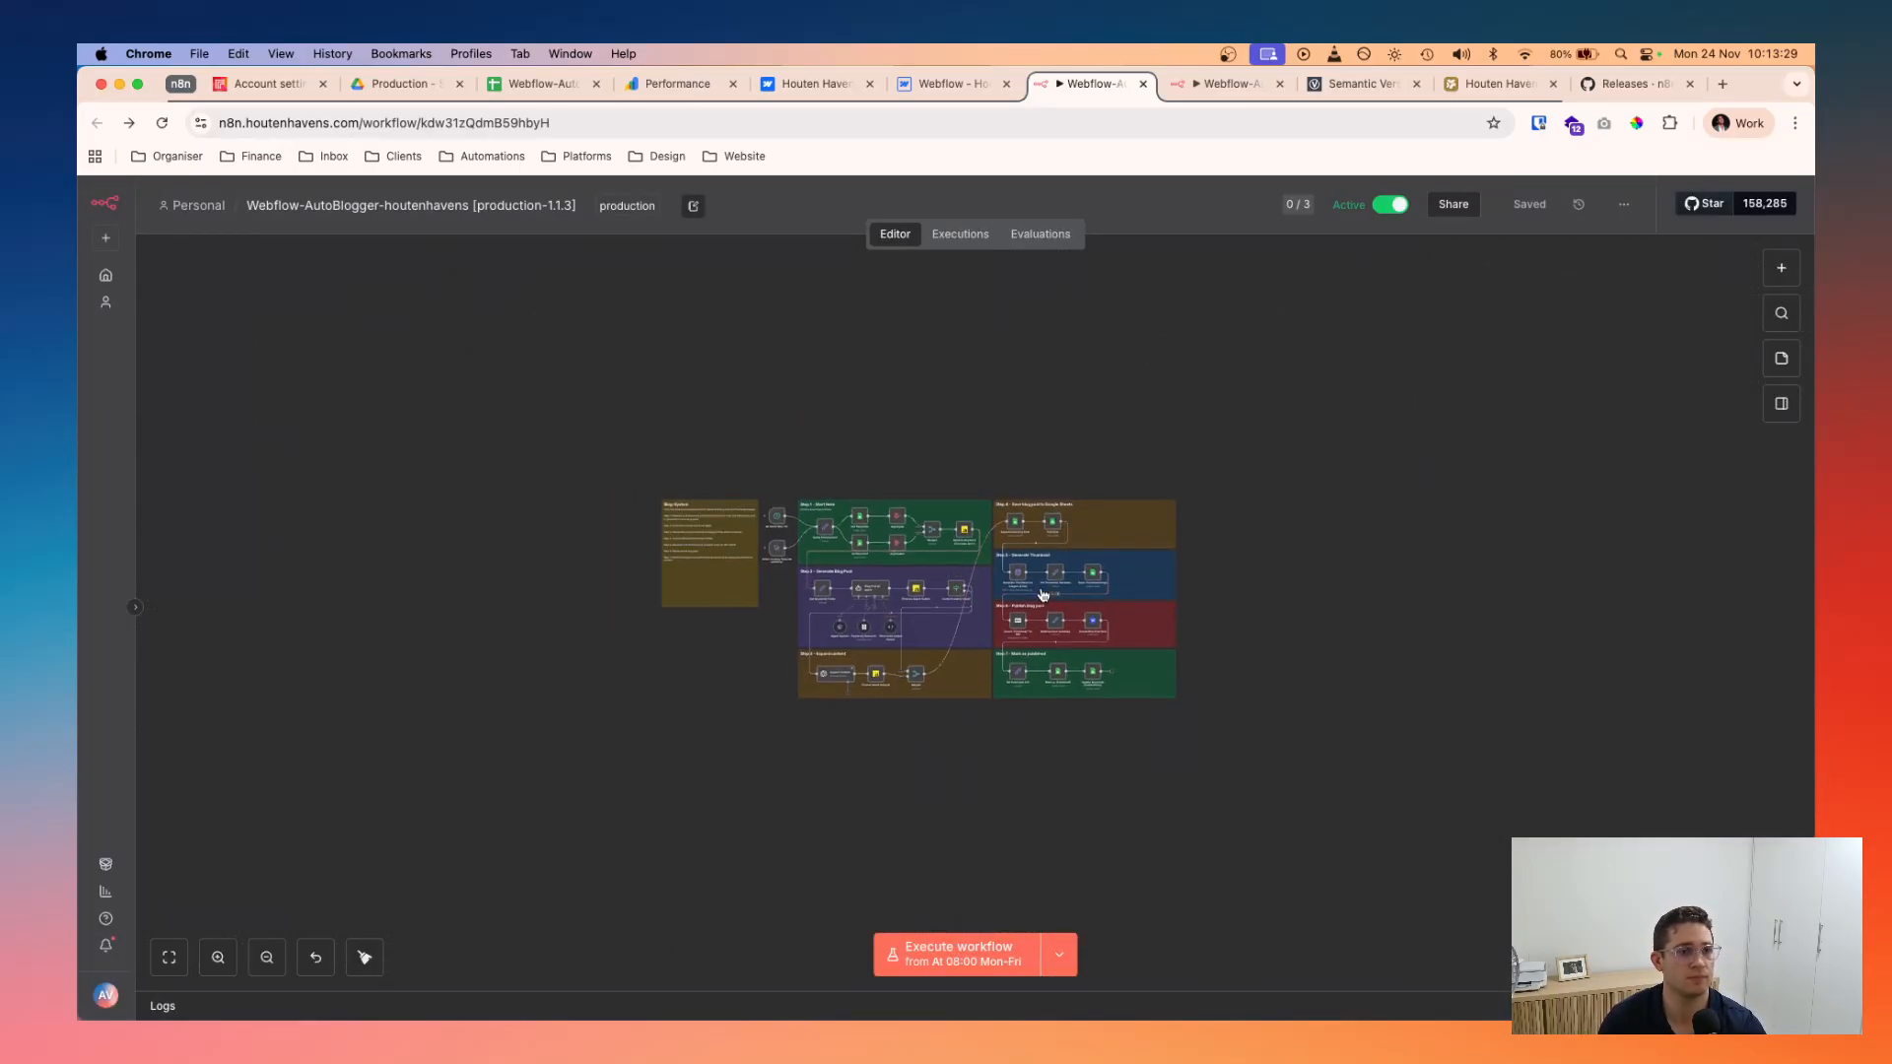
pyautogui.scroll(5, 1052, 676)
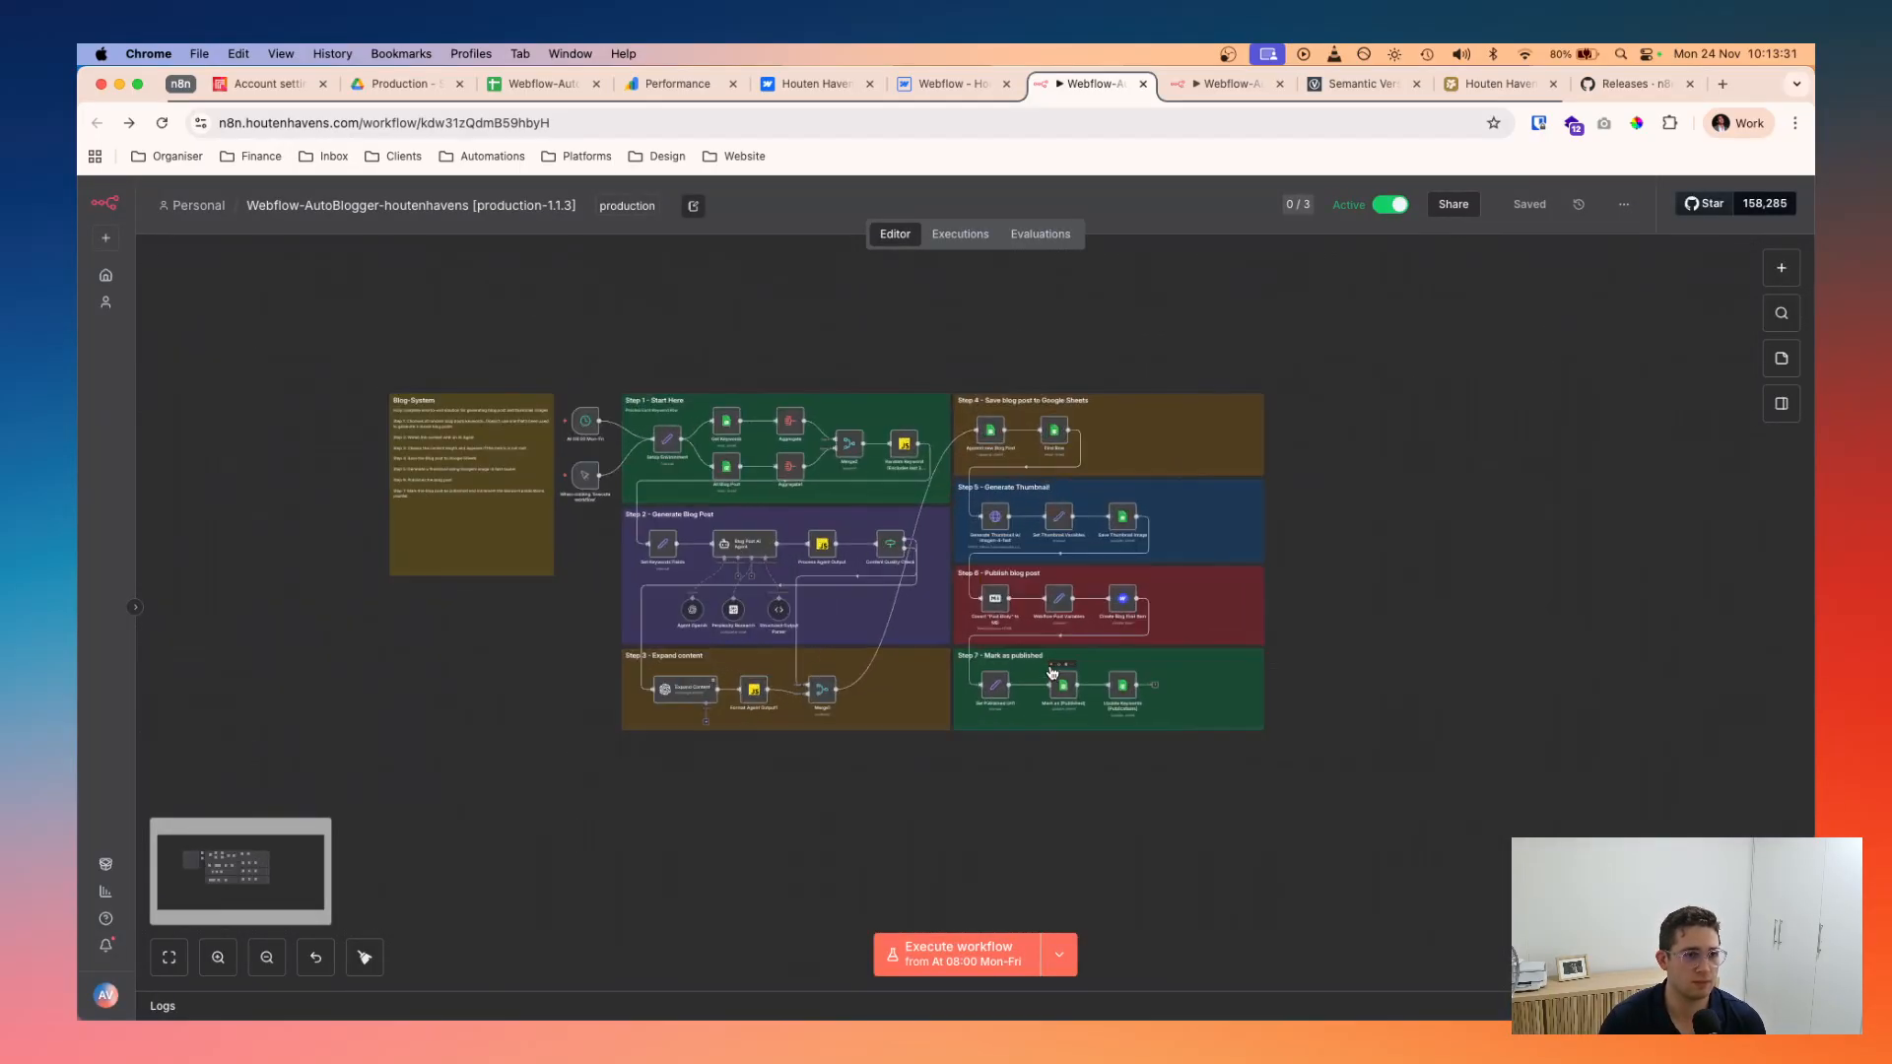
pyautogui.hscroll(-1, 1052, 673)
pyautogui.scroll(1, 1052, 673)
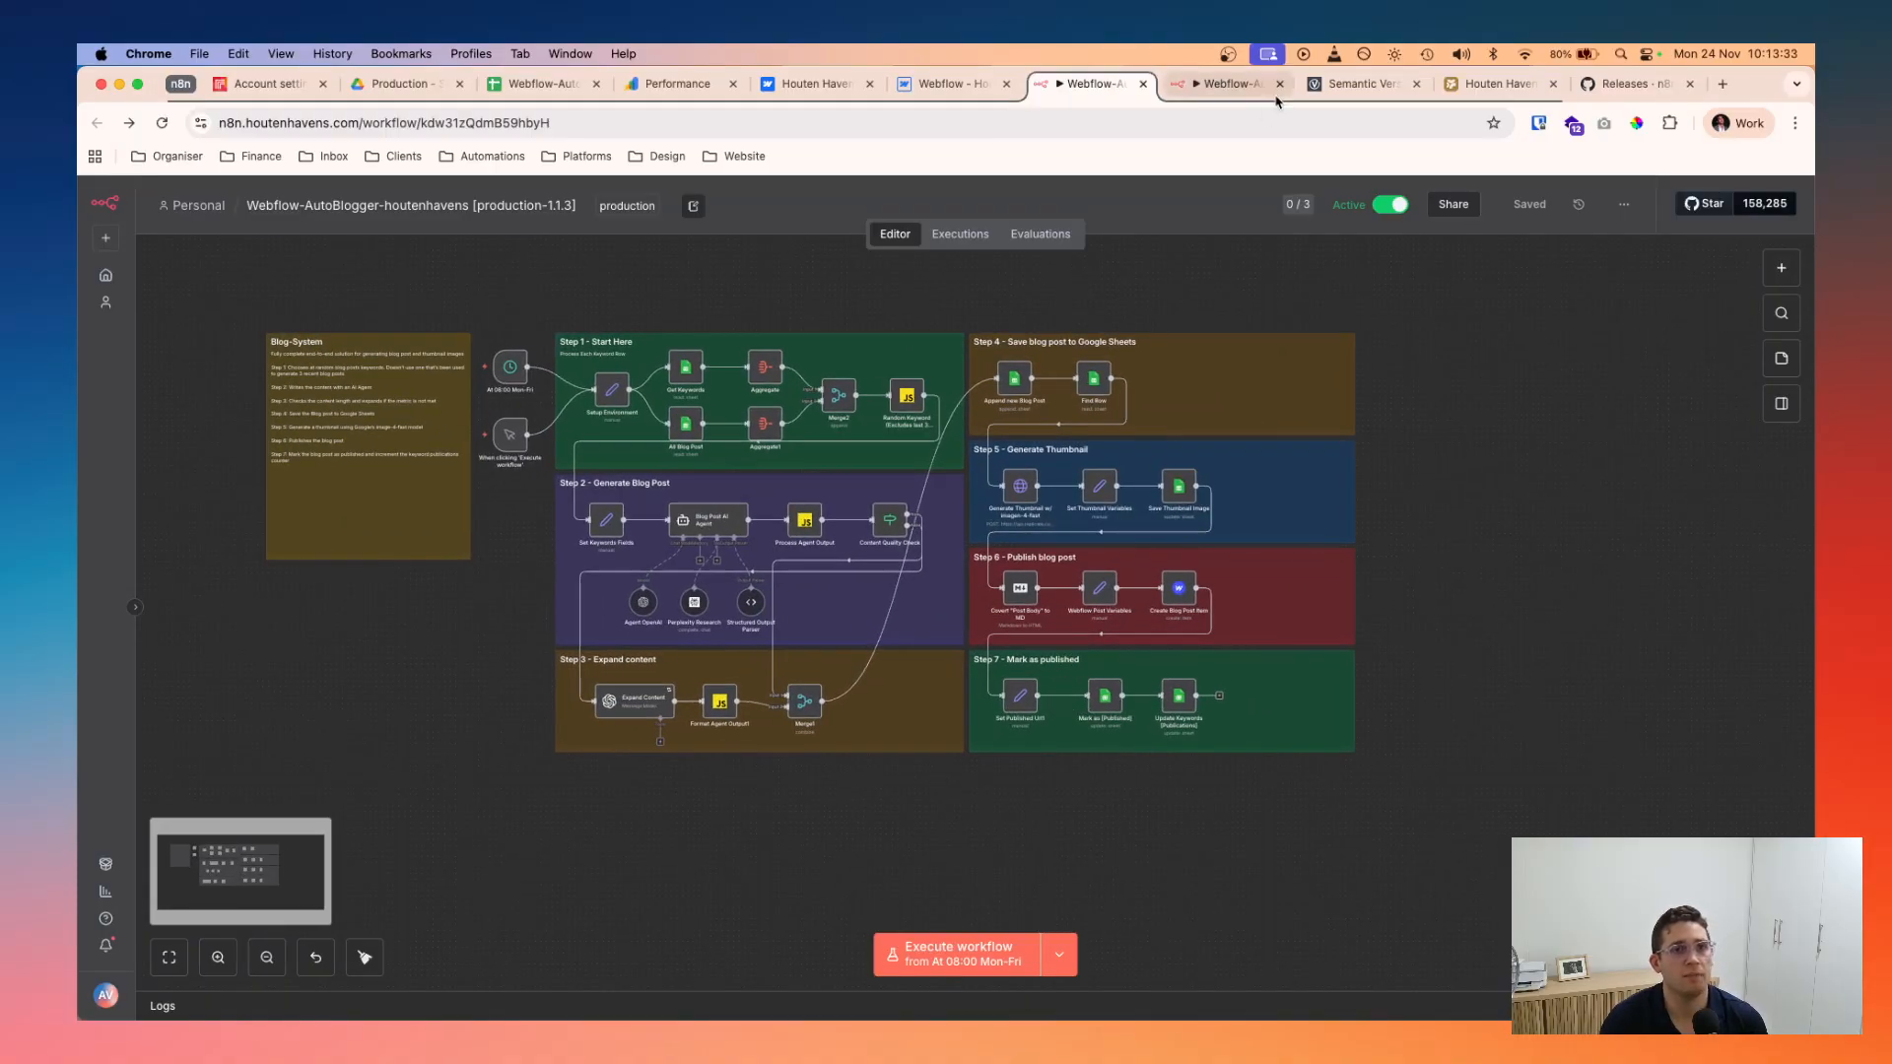
# - Check the dev workflow's version number, and examine the version in the title of the Semantic Versioning page on semver.org
pyautogui.click(1222, 83)
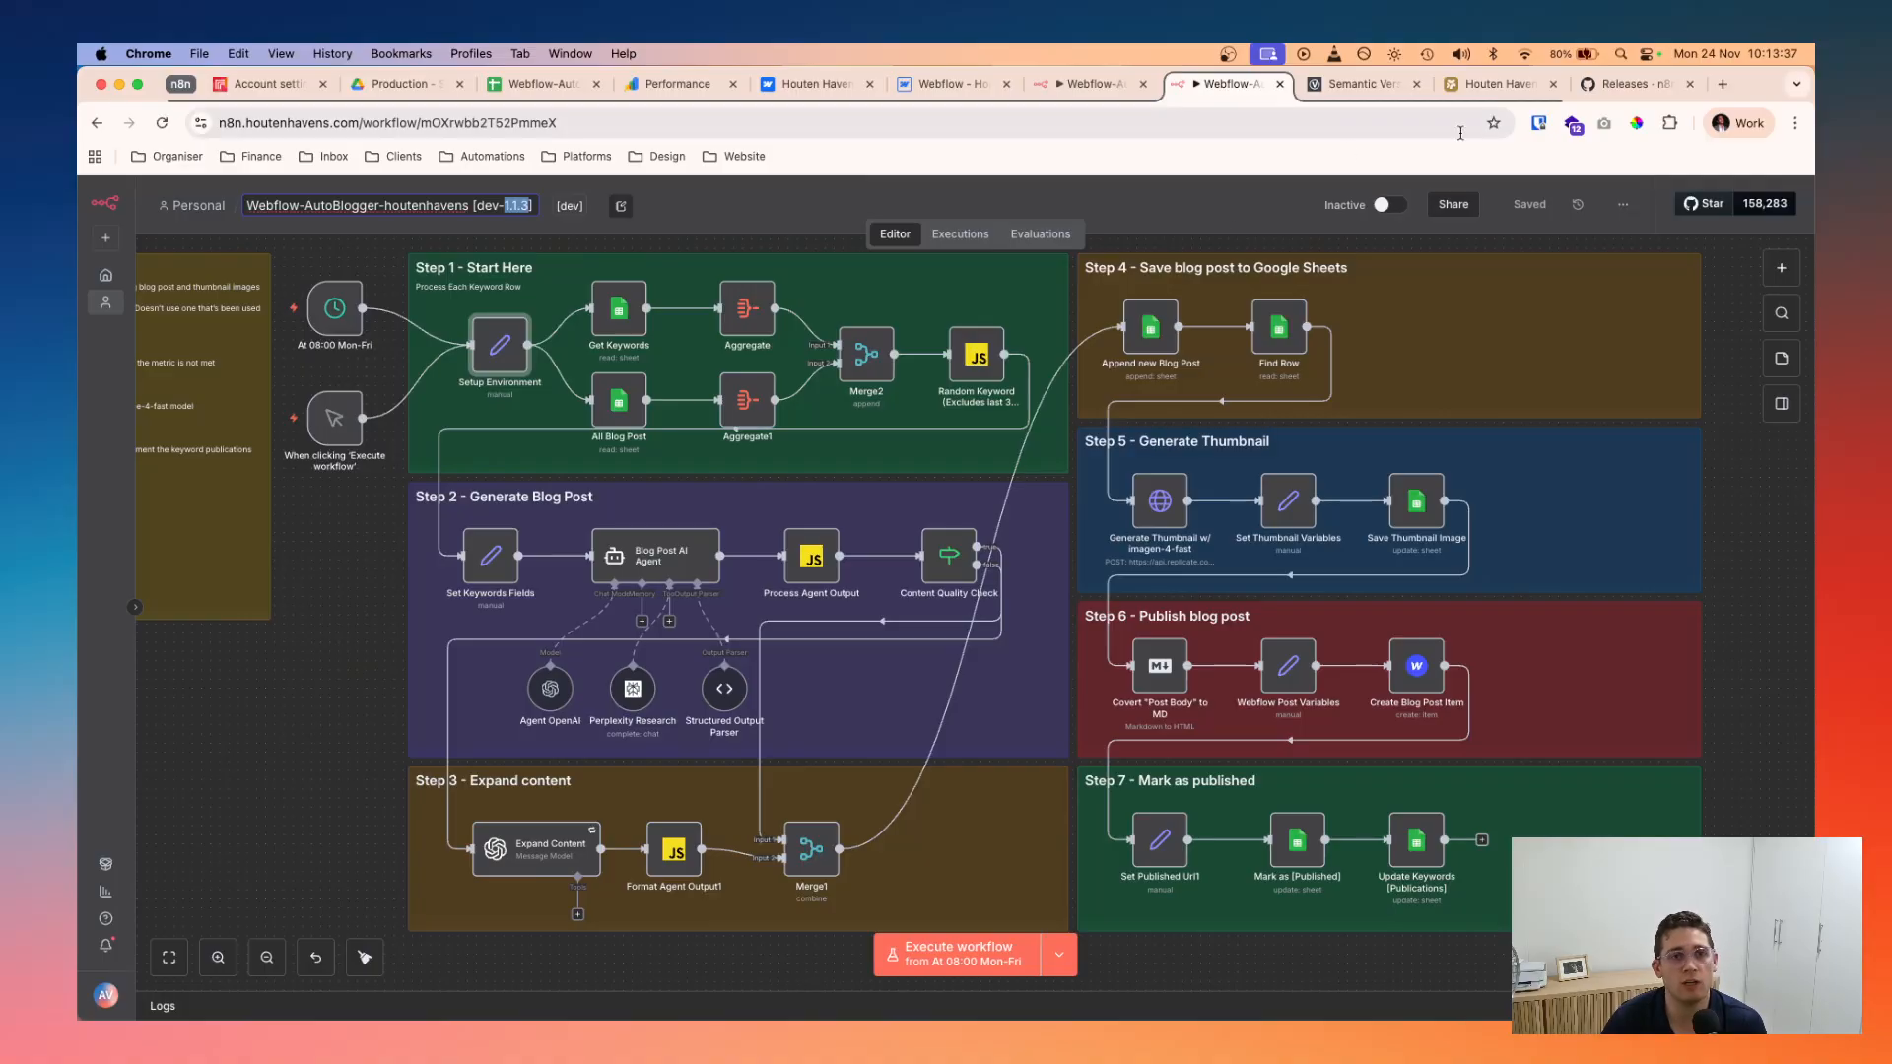
pyautogui.click(1362, 83)
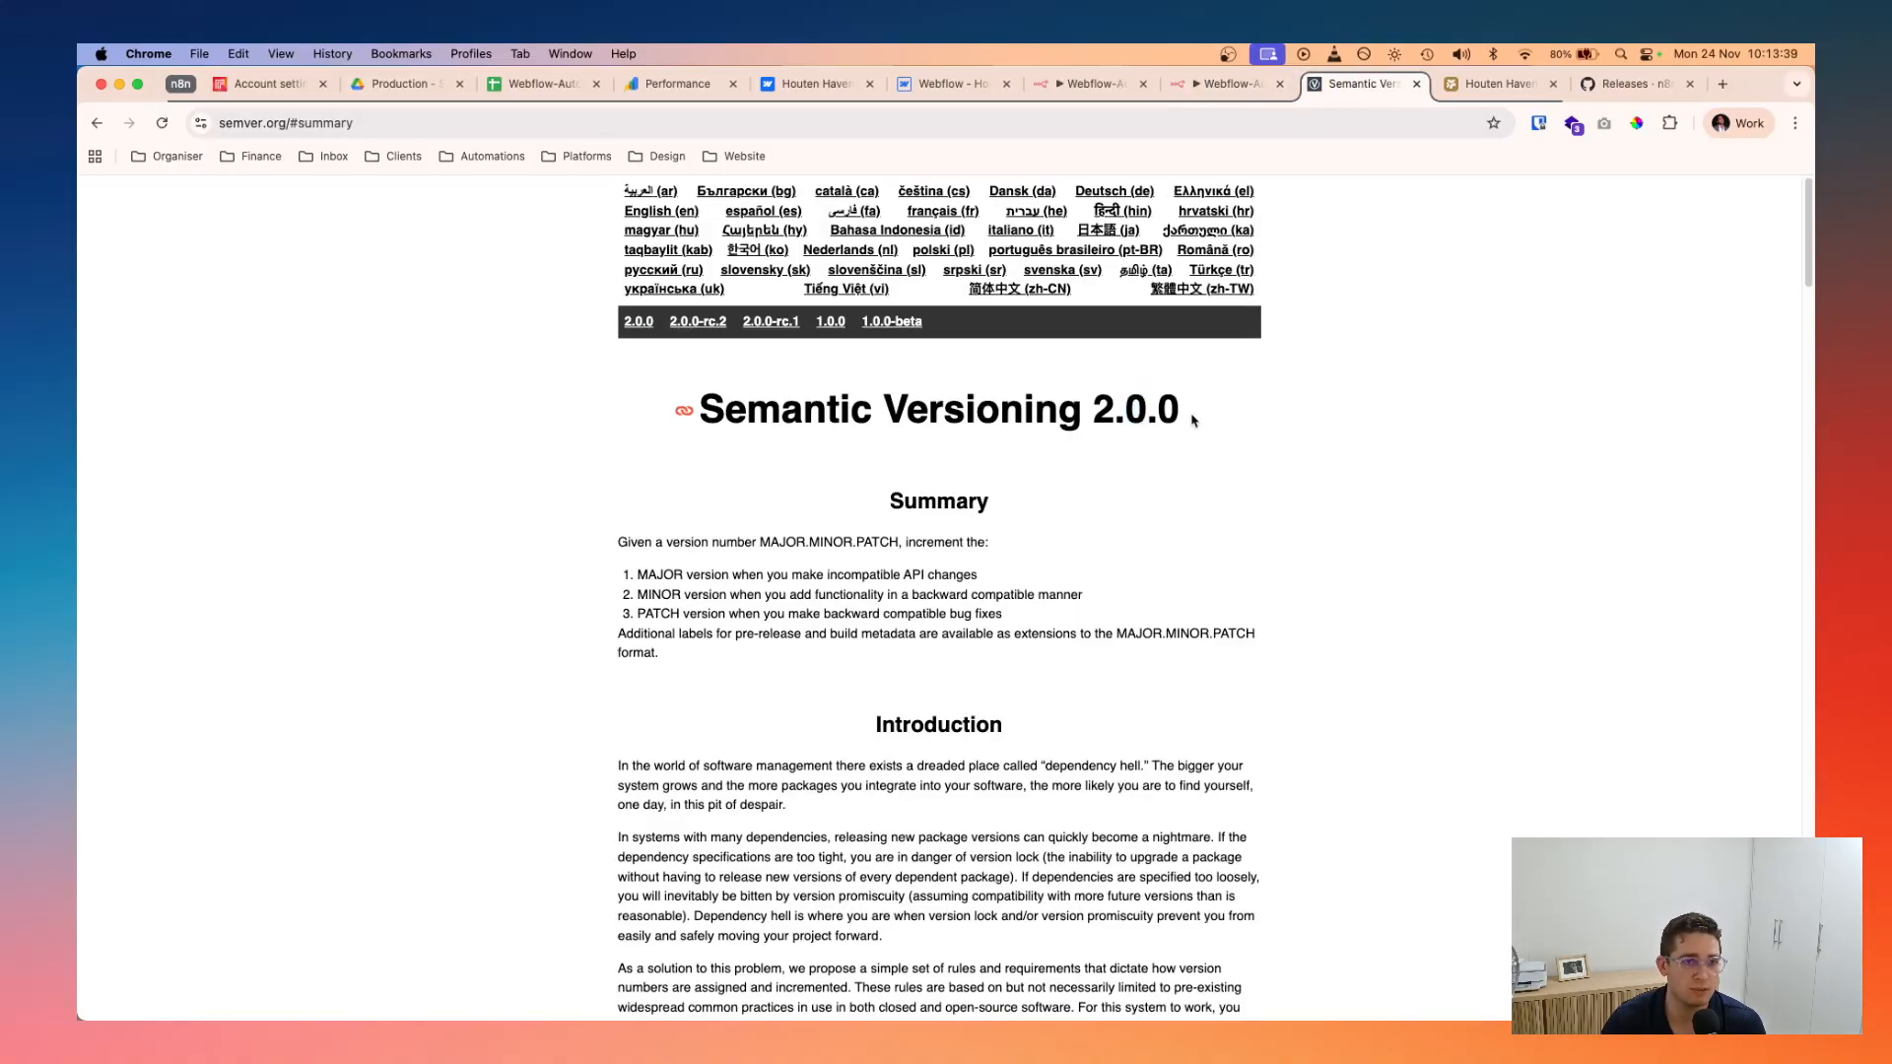
pyautogui.moveTo(1191, 416); pyautogui.dragTo(1082, 415)
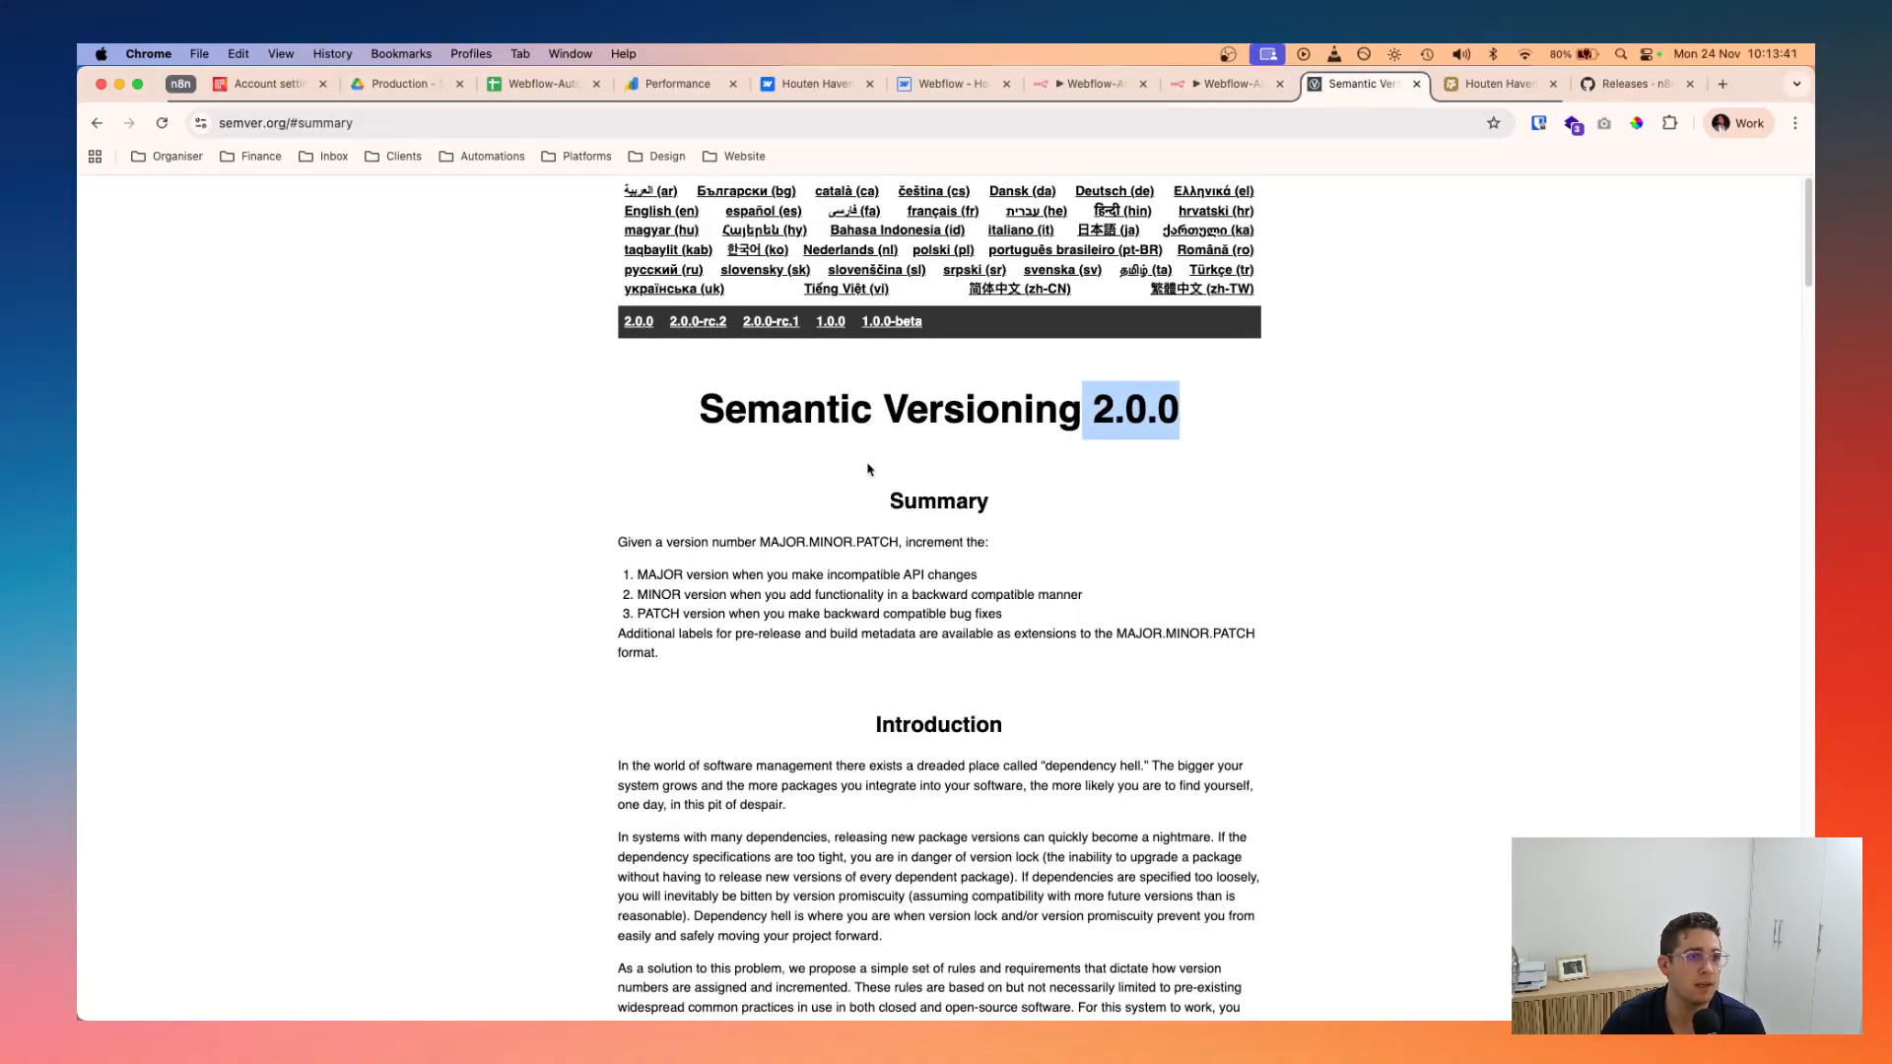
pyautogui.click(814, 388)
pyautogui.moveTo(1185, 402); pyautogui.dragTo(1091, 409)
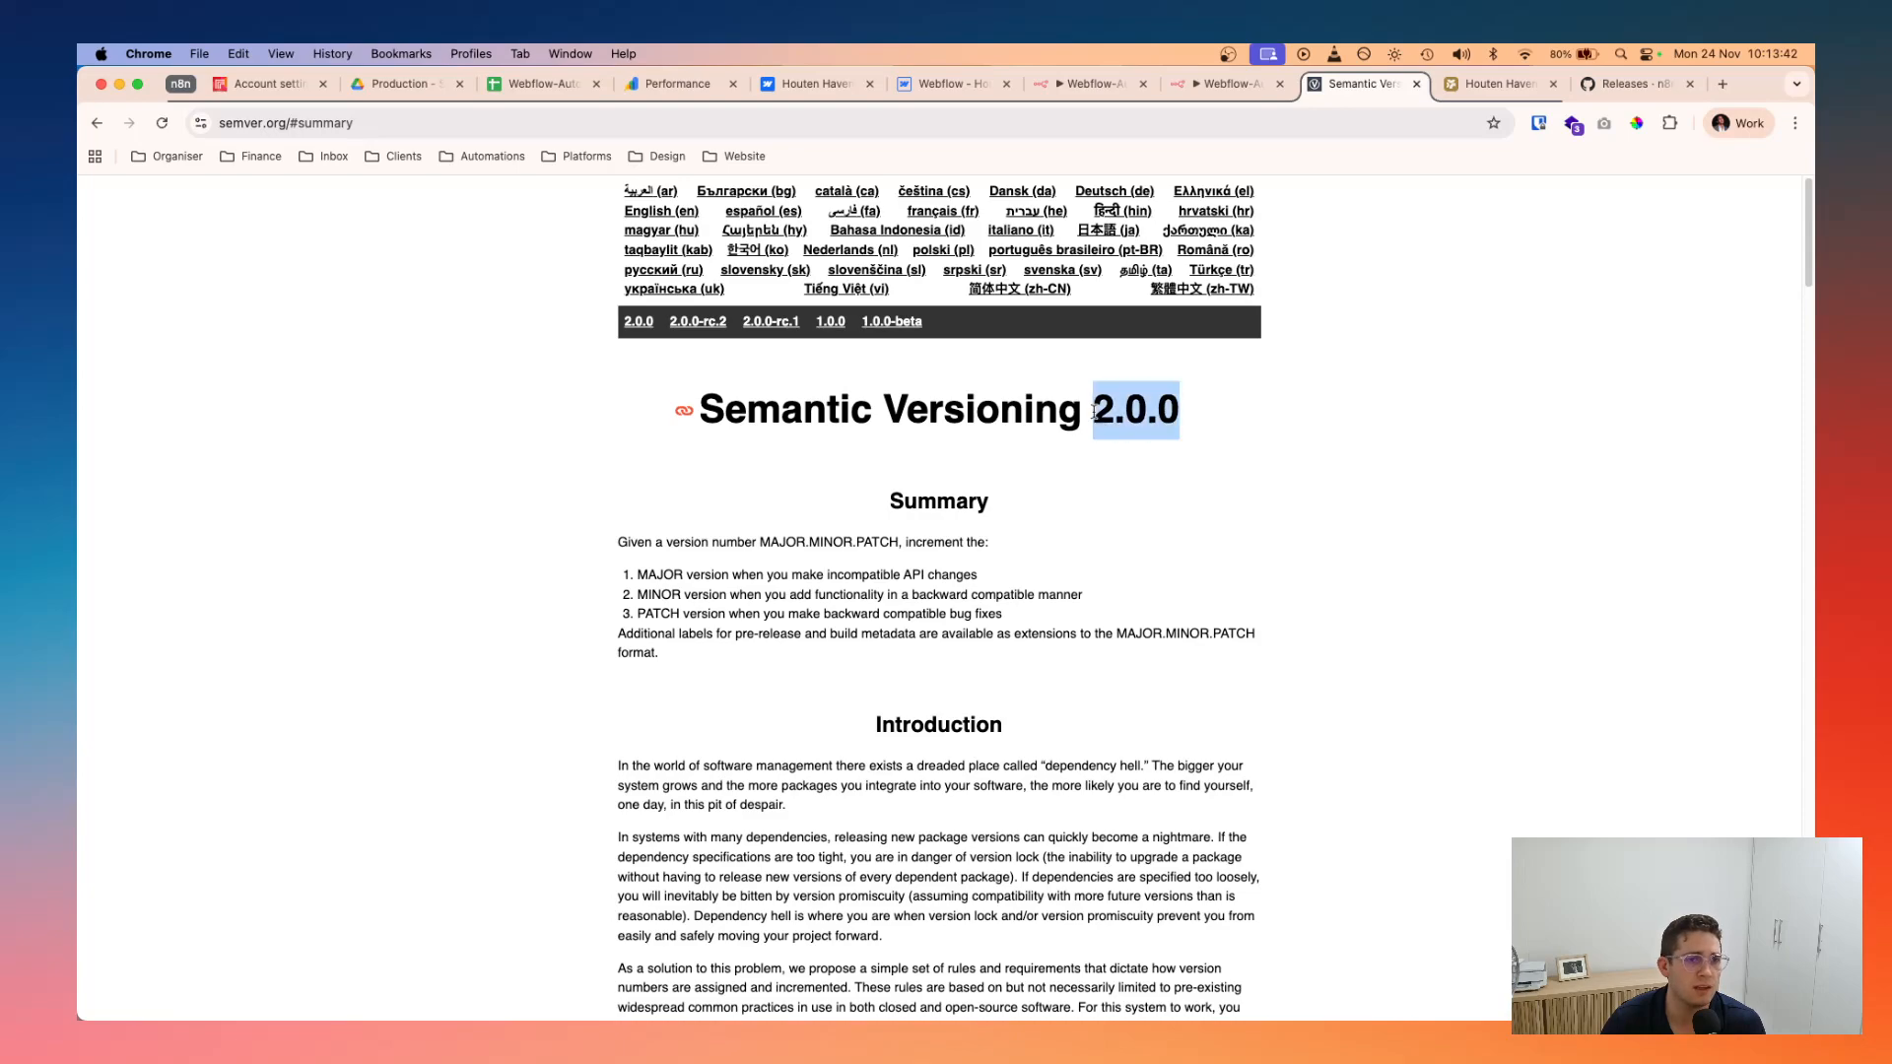
pyautogui.doubleClick(813, 423)
pyautogui.click(1220, 427)
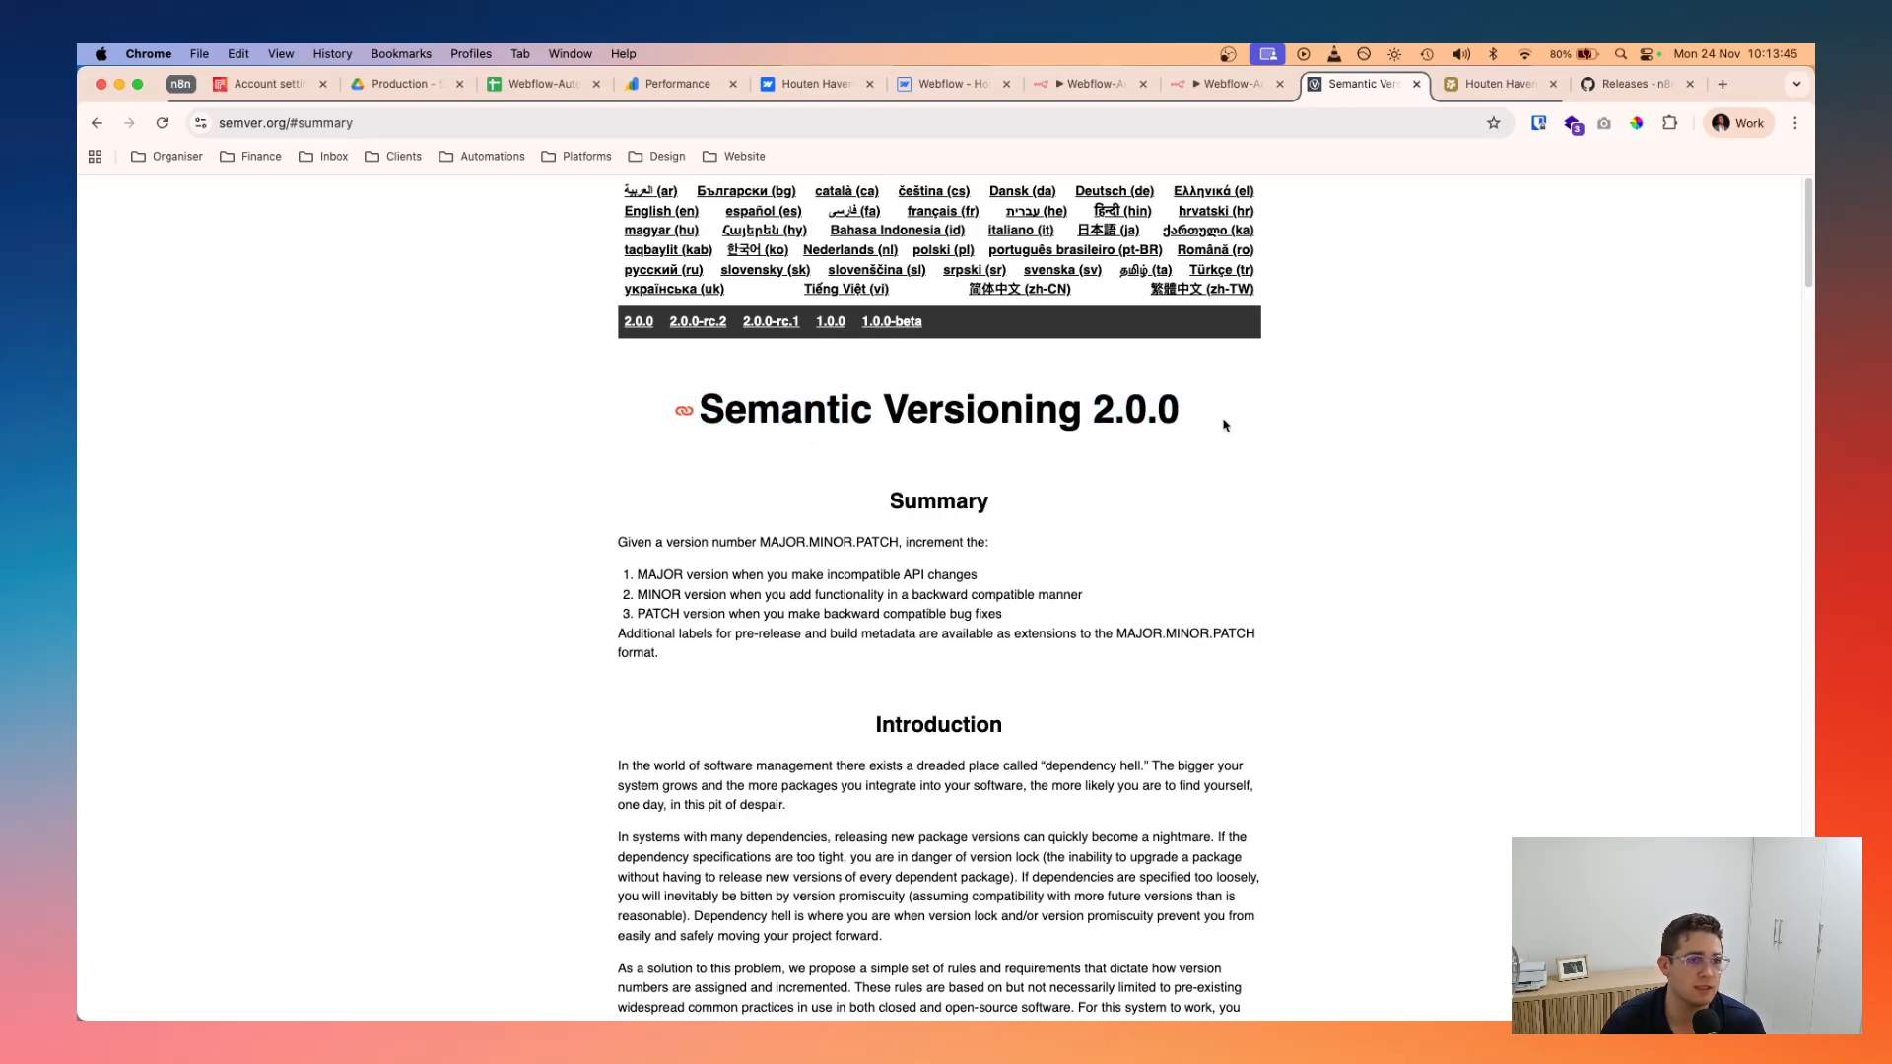
# - Examine the MAJOR, MINOR and PATCH definitions in the Semantic Versioning summary and relate them to the title's version number
pyautogui.doubleClick(658, 574)
pyautogui.doubleClick(658, 614)
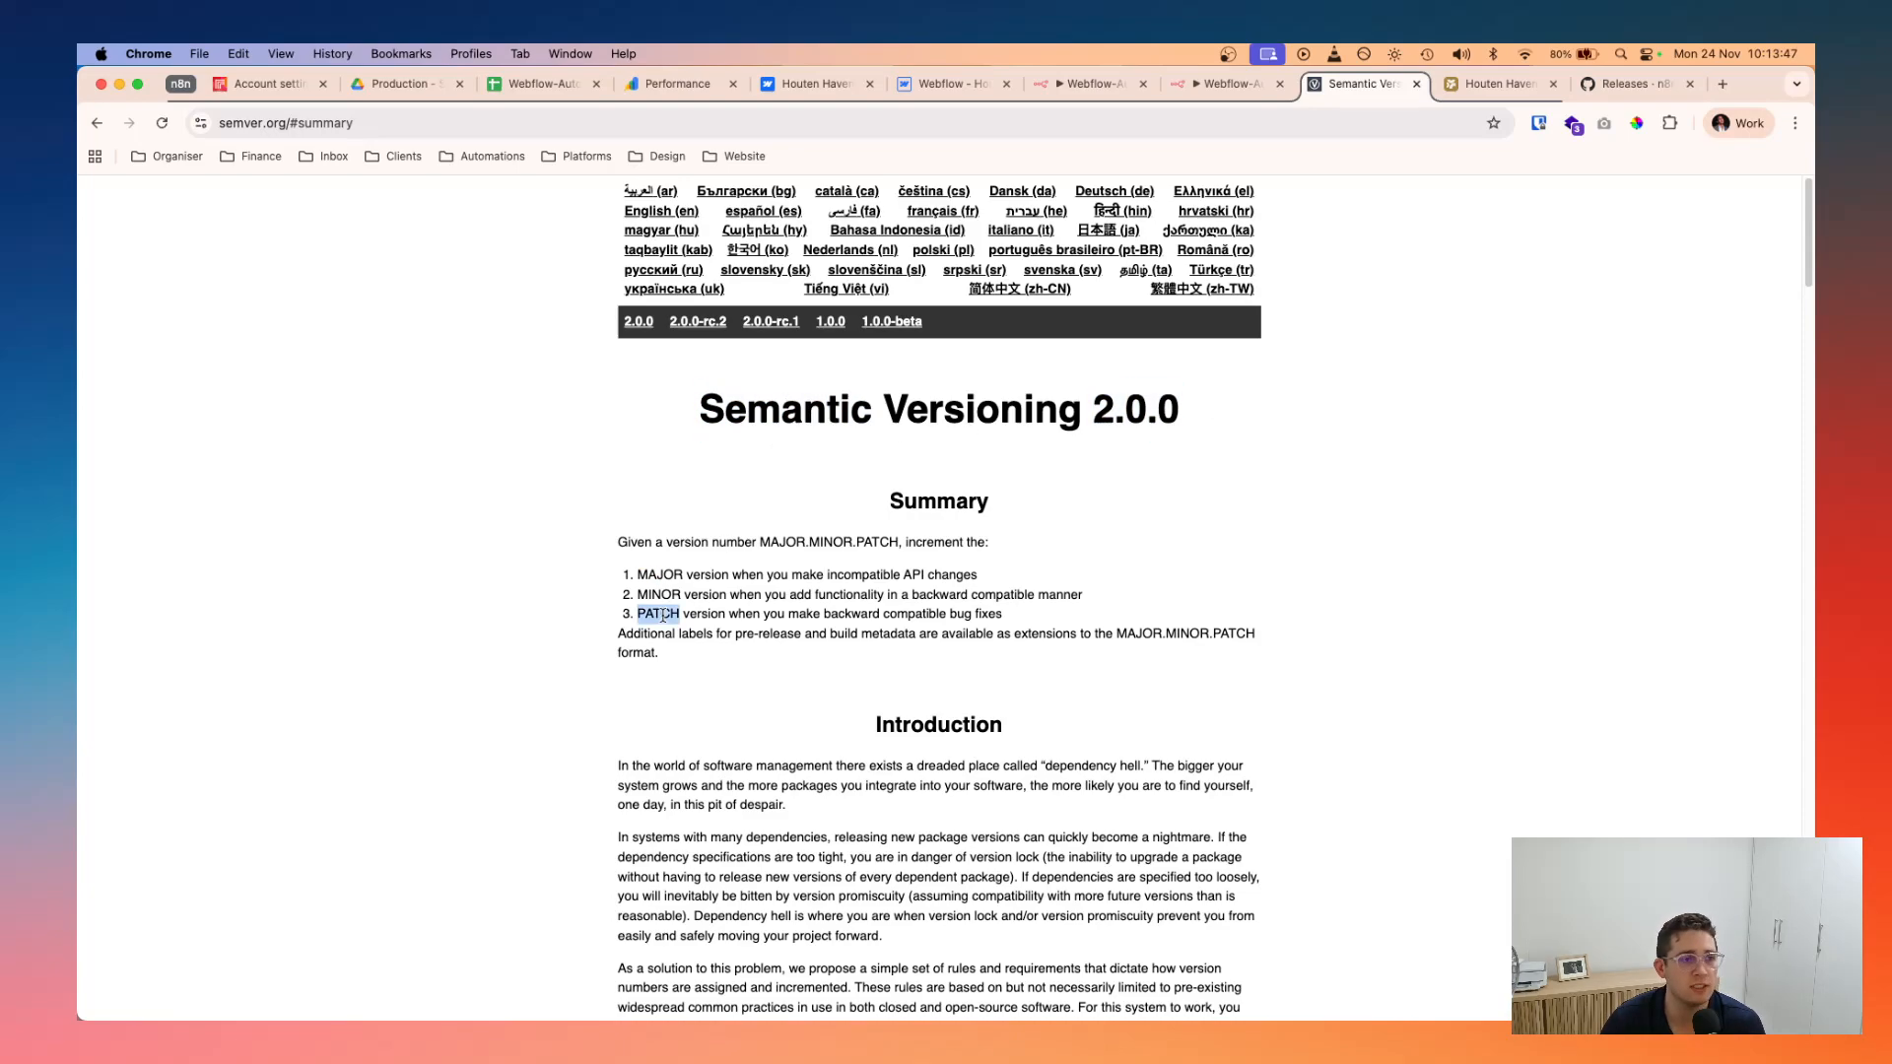
pyautogui.click(678, 562)
pyautogui.doubleClick(663, 575)
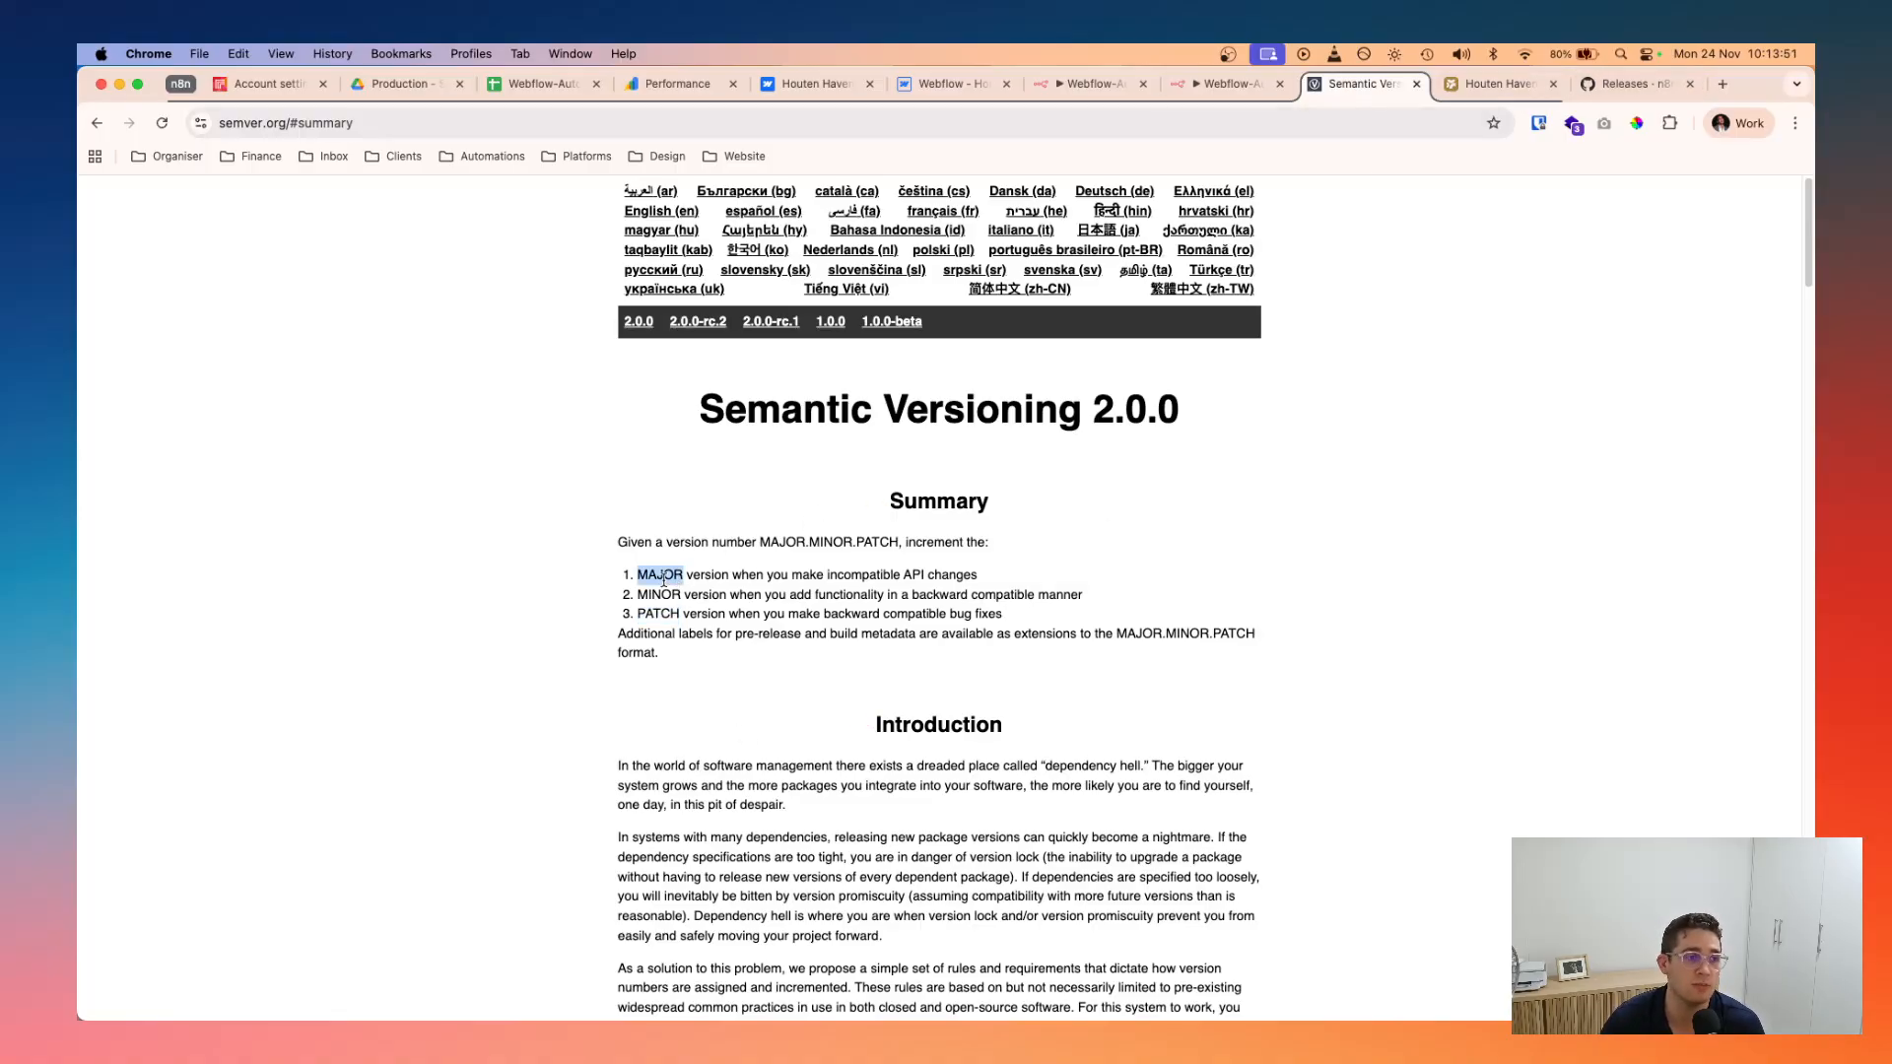
pyautogui.doubleClick(650, 612)
pyautogui.doubleClick(662, 576)
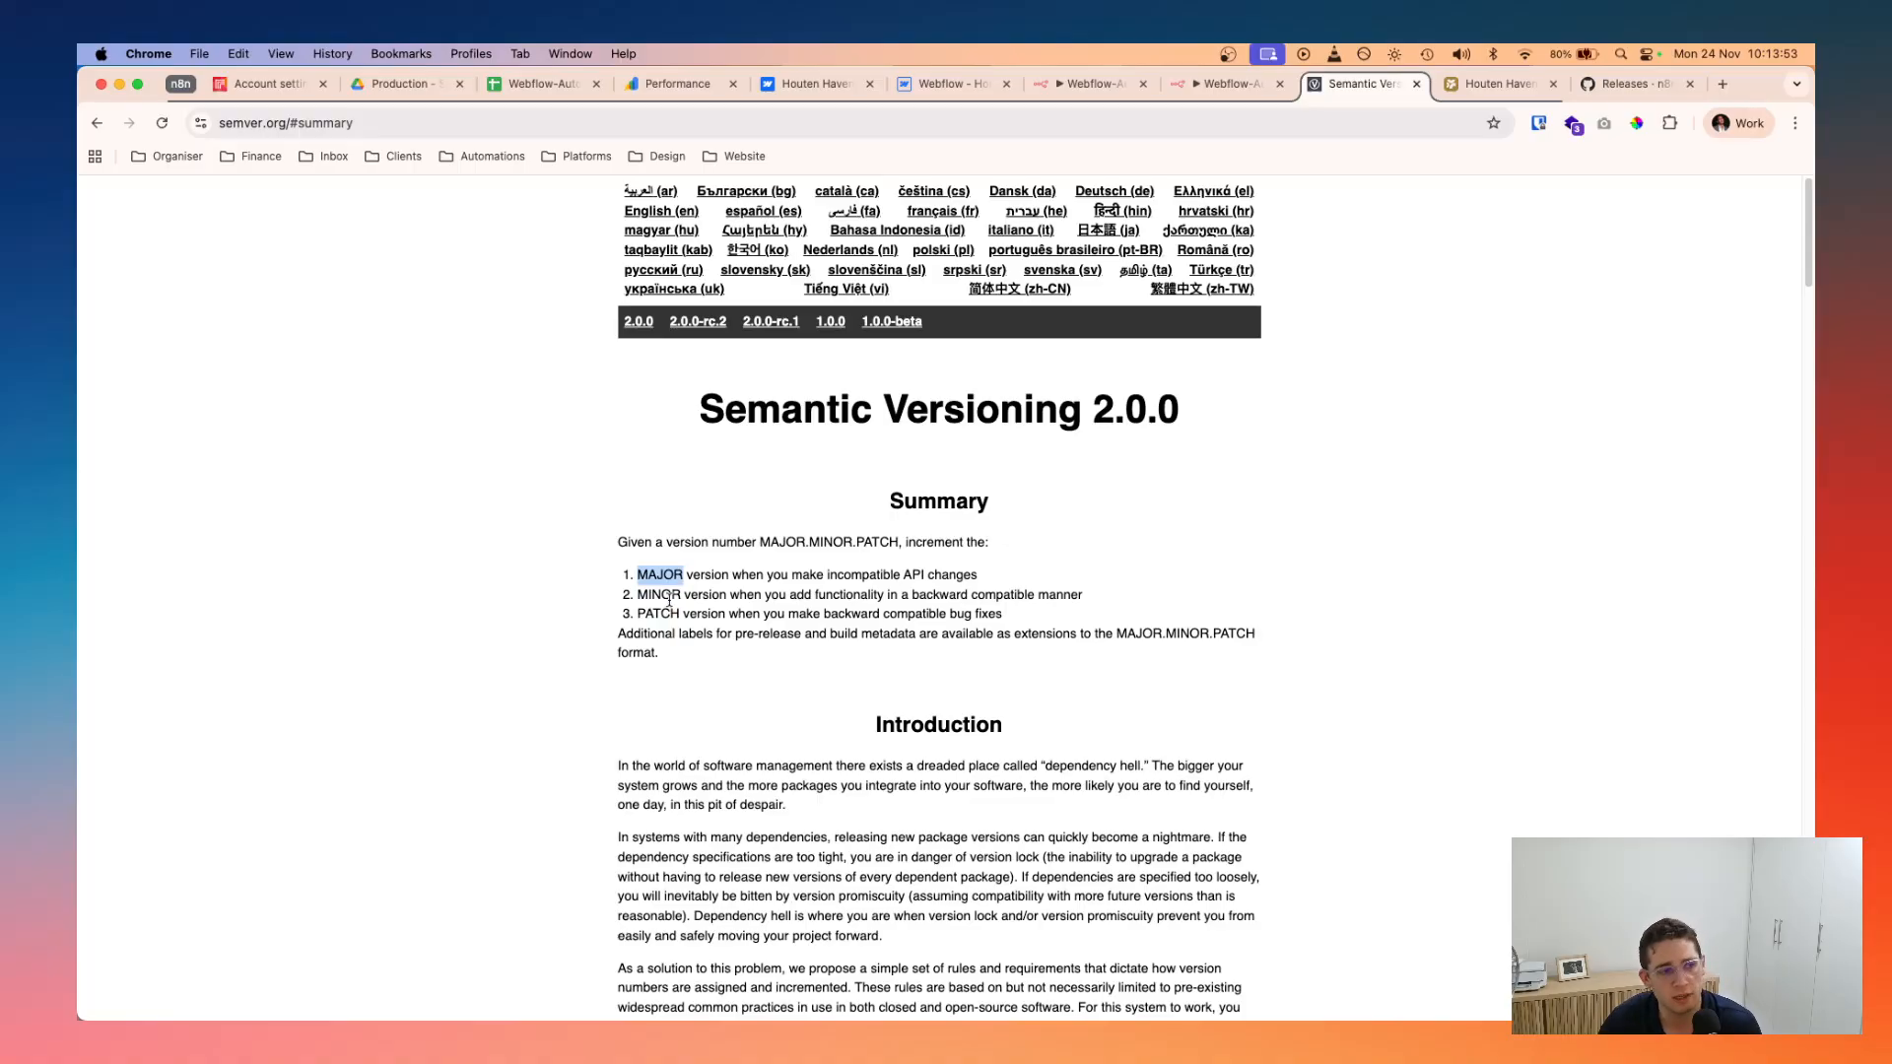
pyautogui.doubleClick(666, 596)
pyautogui.doubleClick(660, 614)
pyautogui.doubleClick(660, 576)
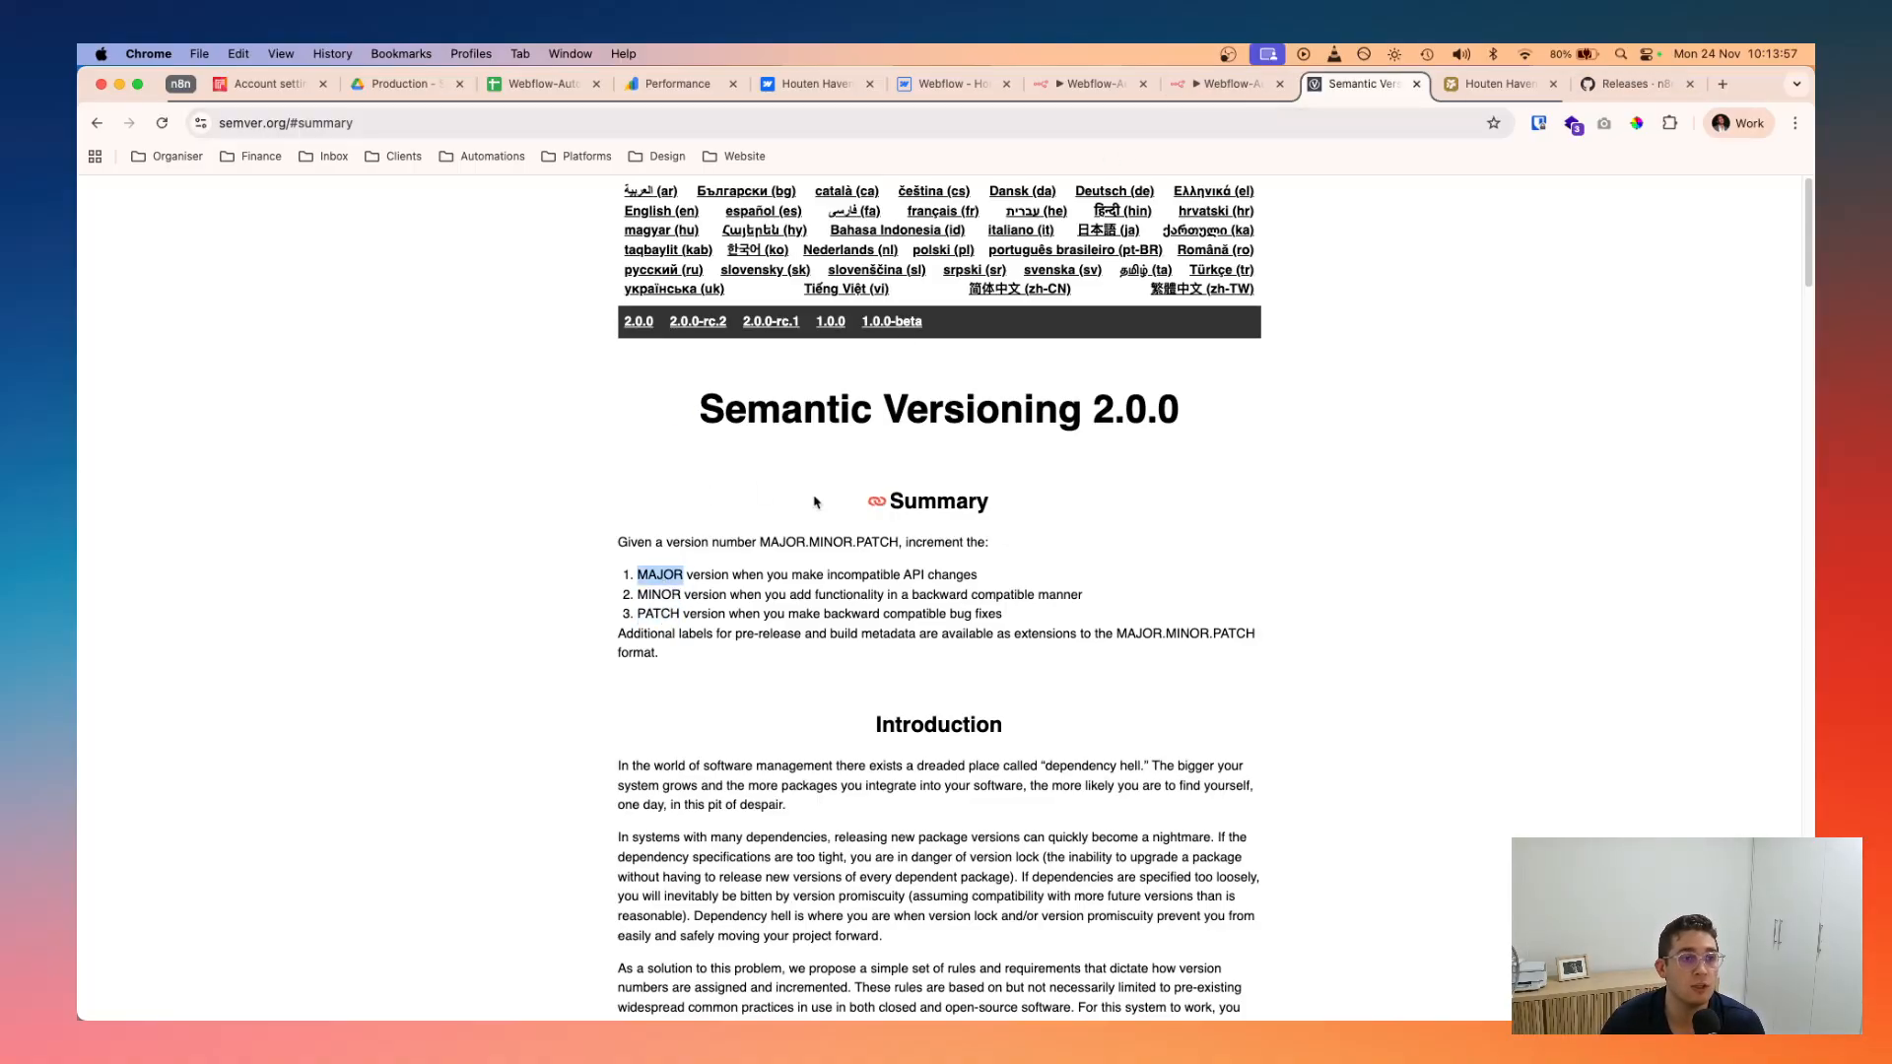
pyautogui.moveTo(1179, 412); pyautogui.dragTo(1091, 414)
# - Open the n8n releases page on GitHub and view the newest release entry
pyautogui.click(1626, 84)
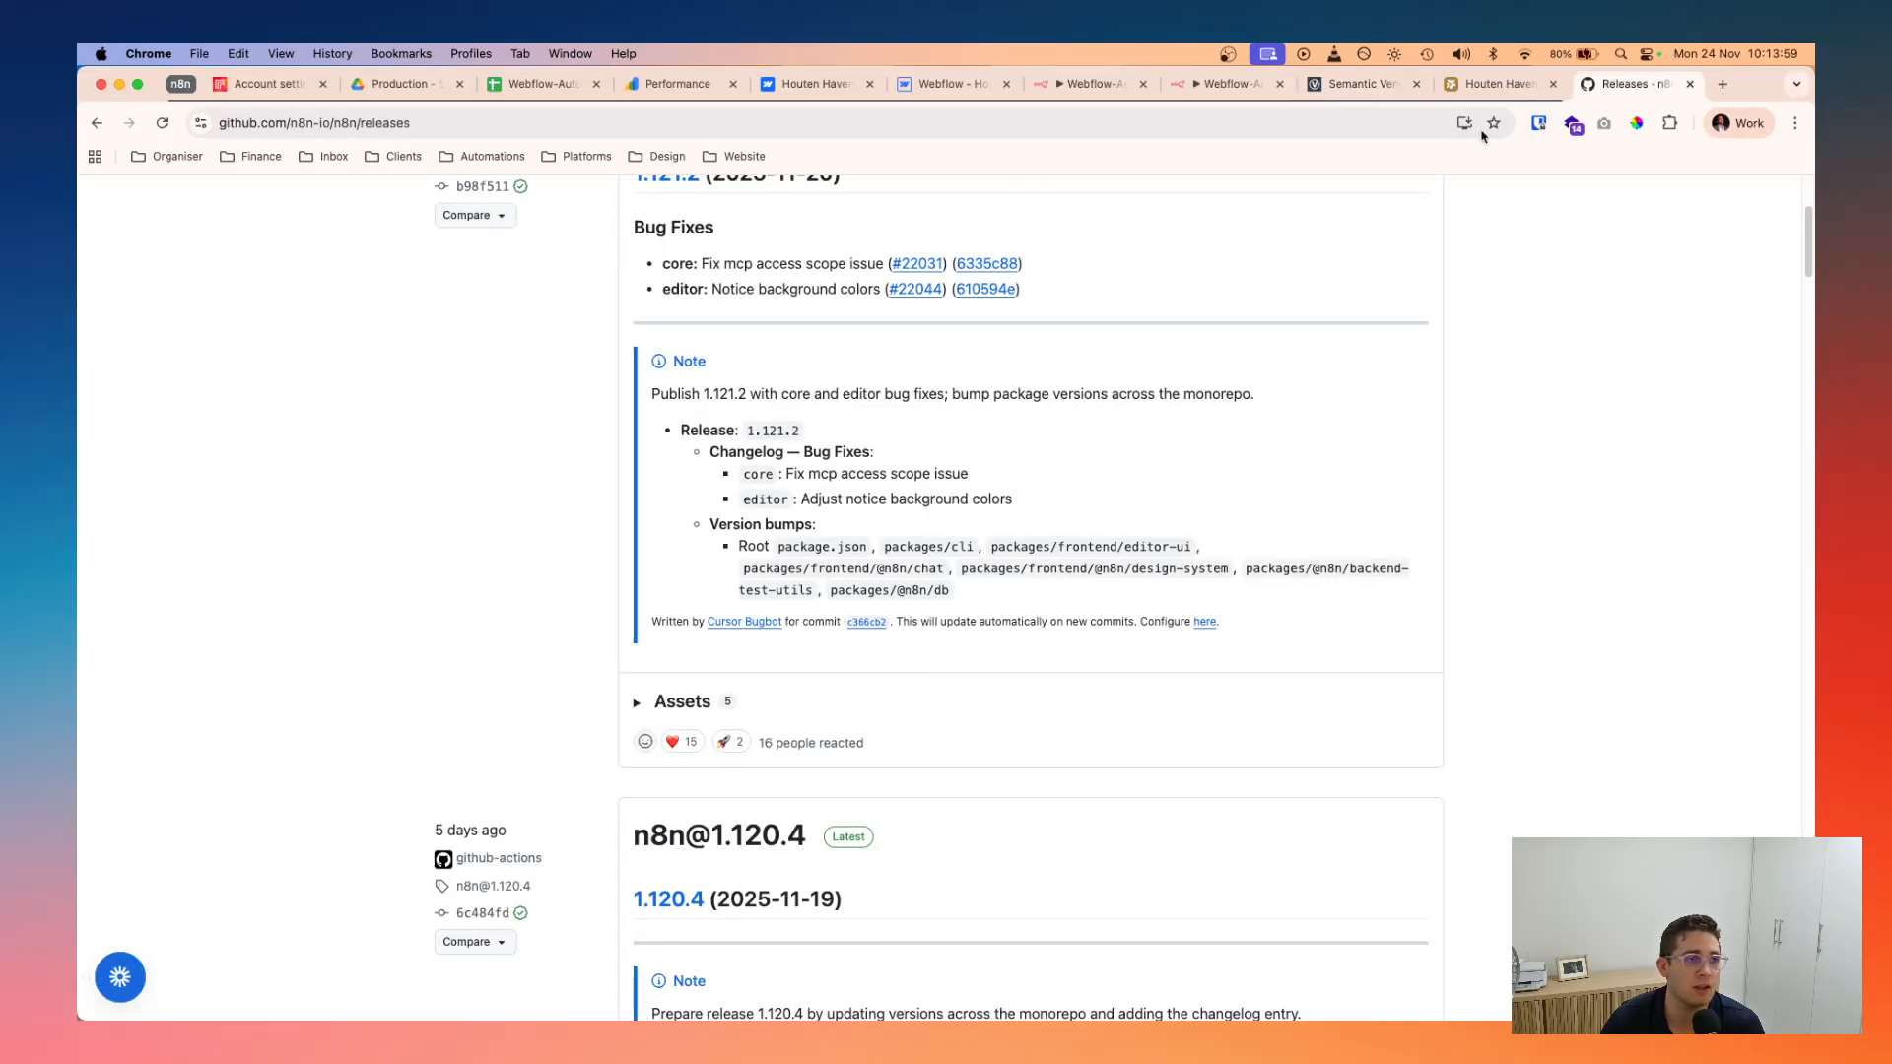
pyautogui.scroll(3, 548, 406)
pyautogui.scroll(2, 548, 407)
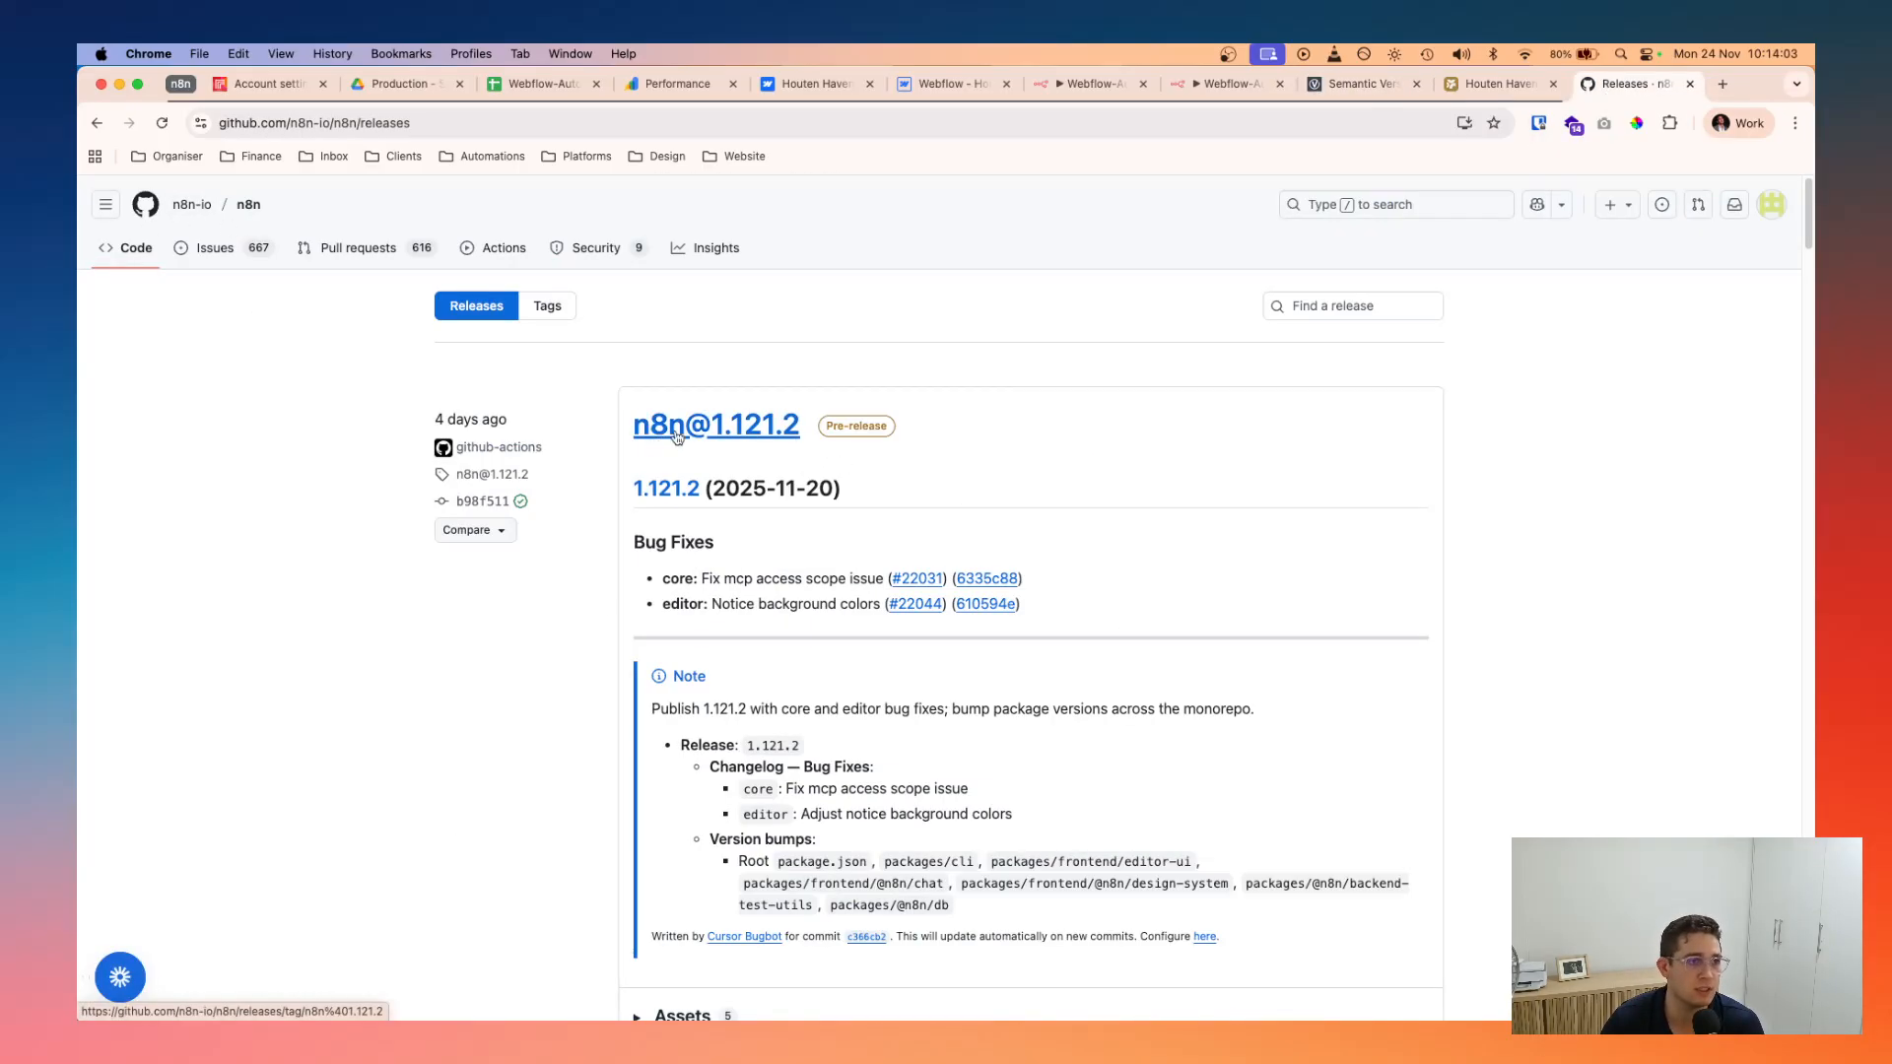
pyautogui.click(756, 437)
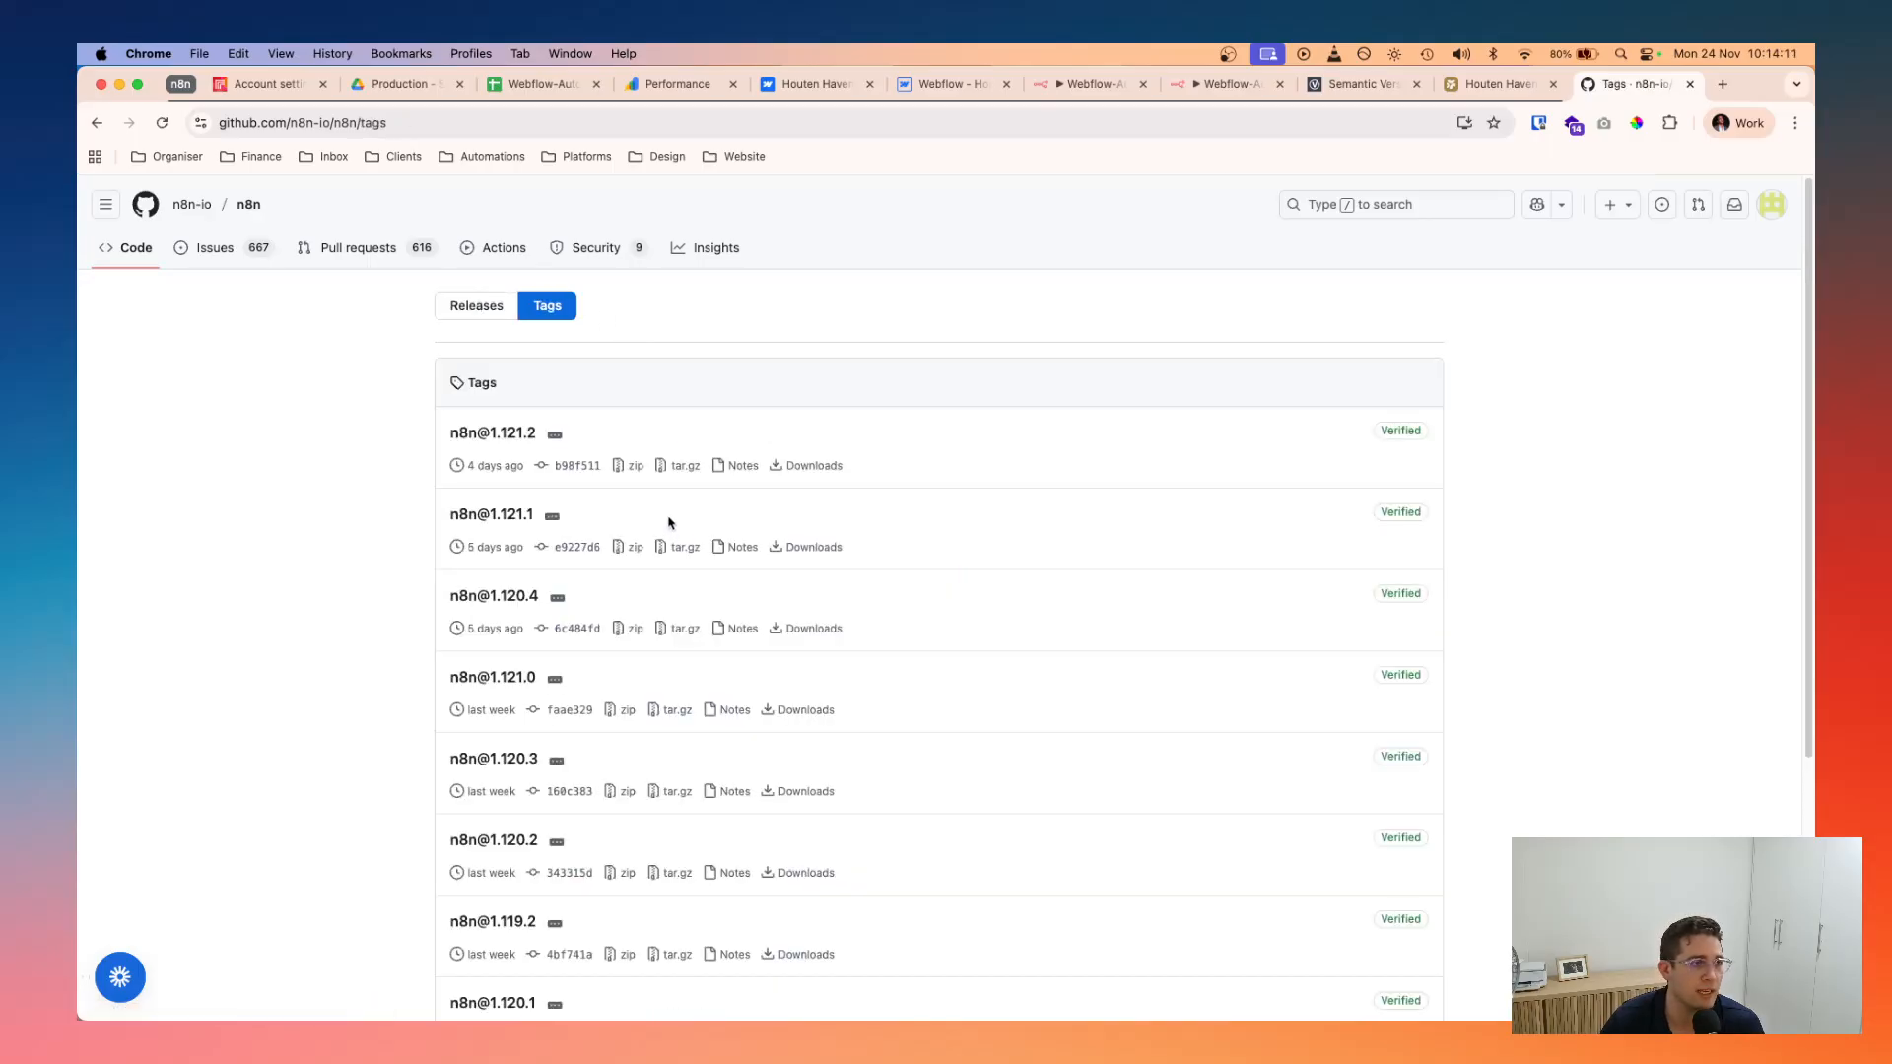
pyautogui.scroll(-5, 754, 668)
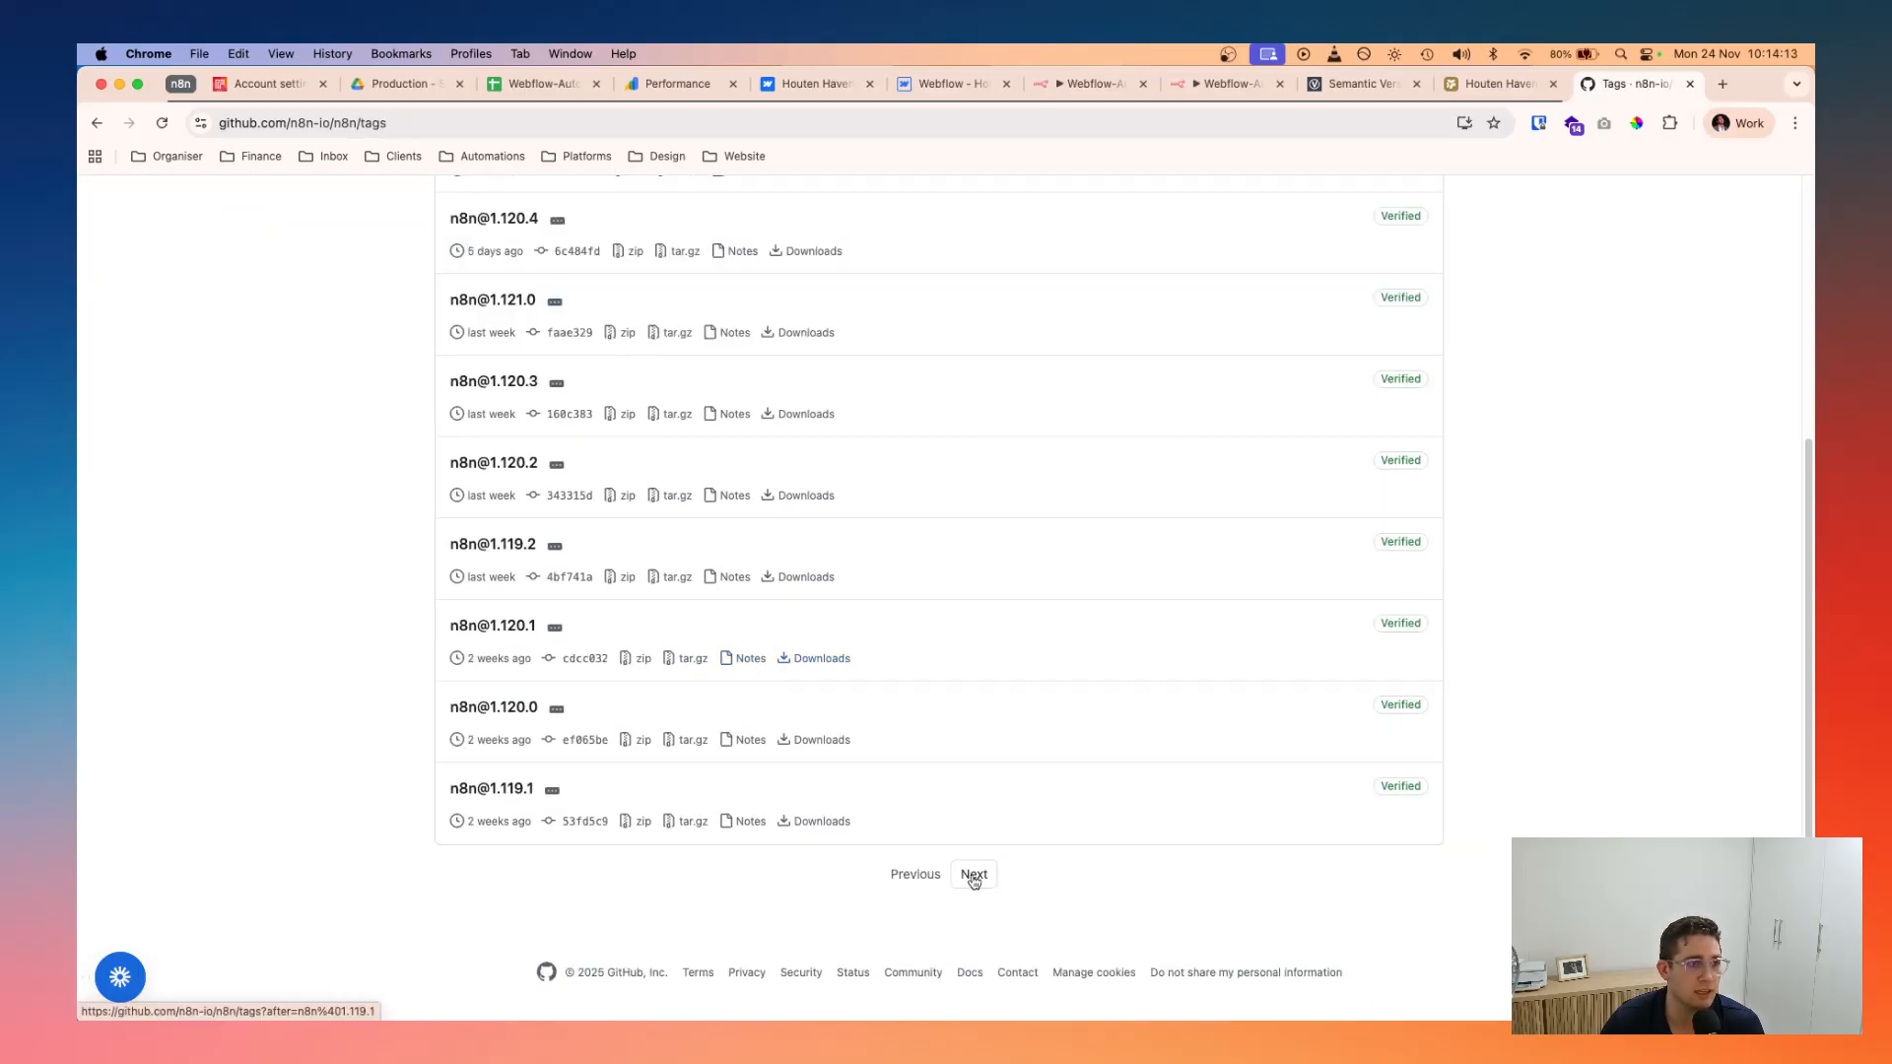
pyautogui.click(493, 122)
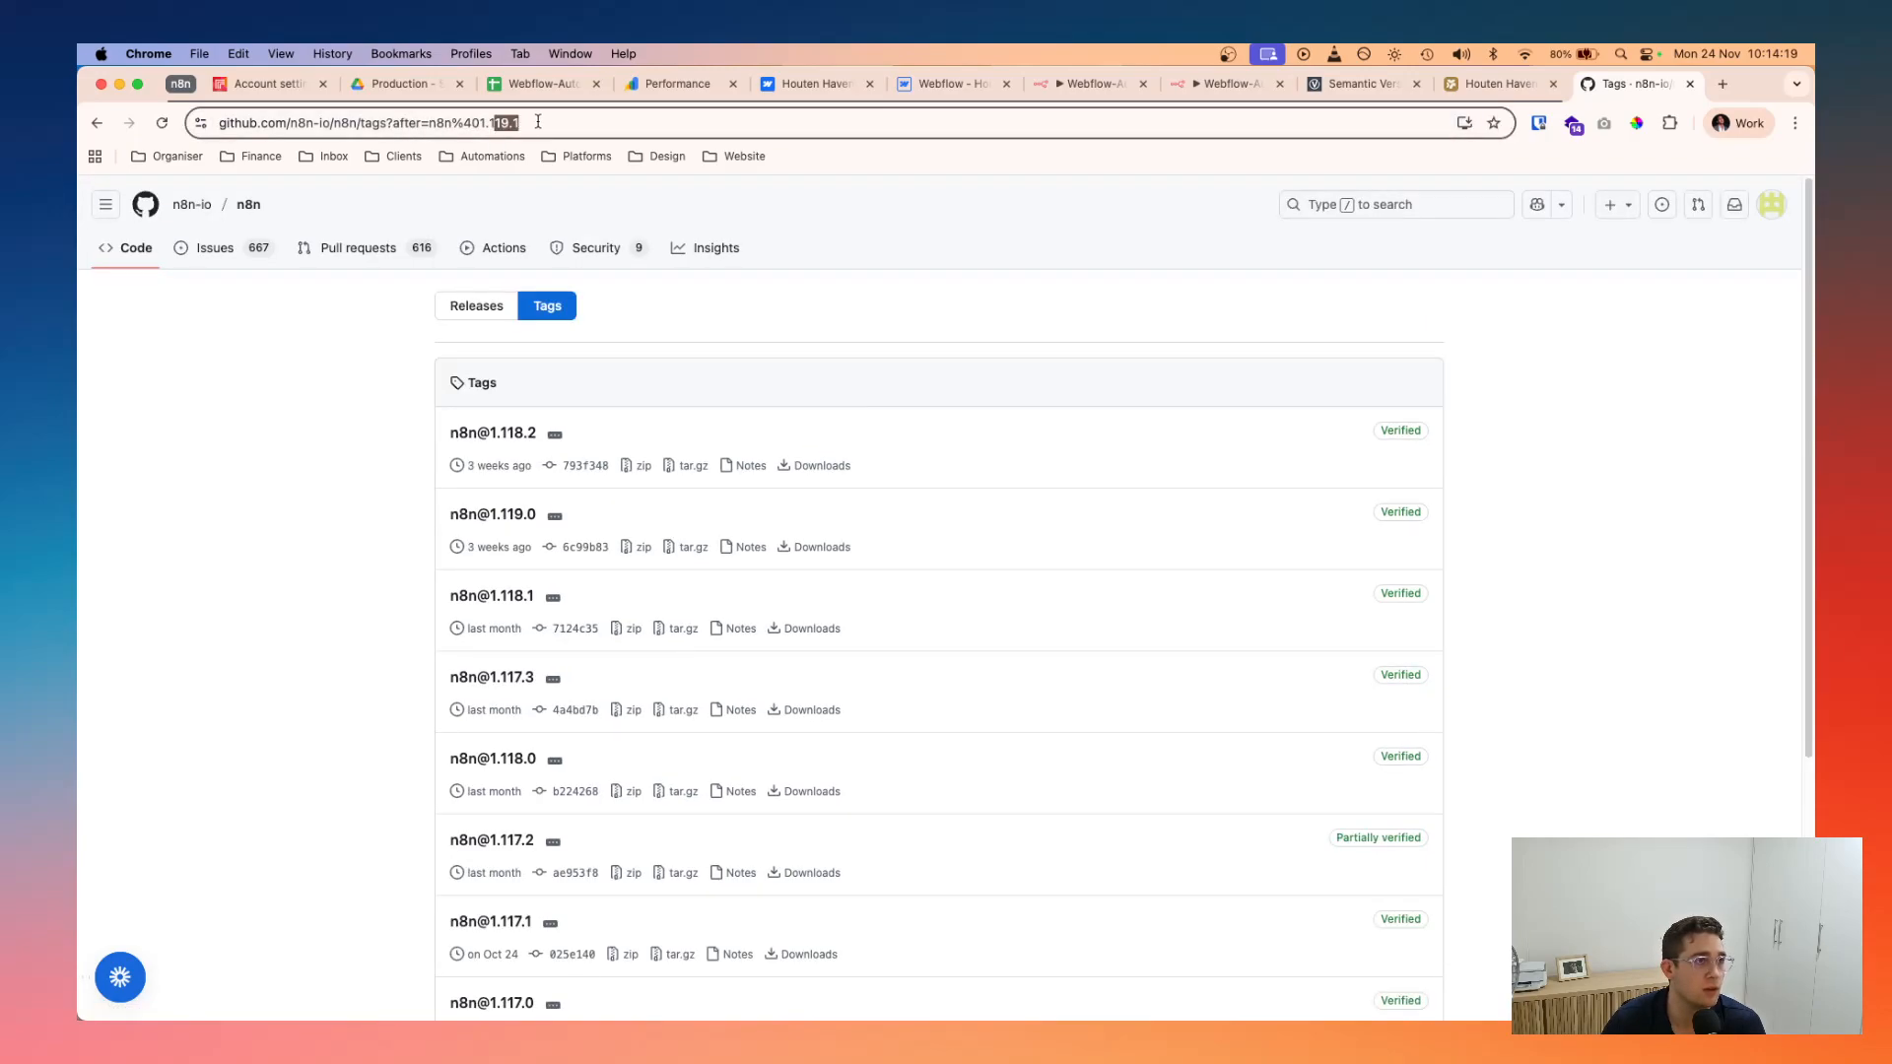
pyautogui.write('10.0')
pyautogui.press('Return')
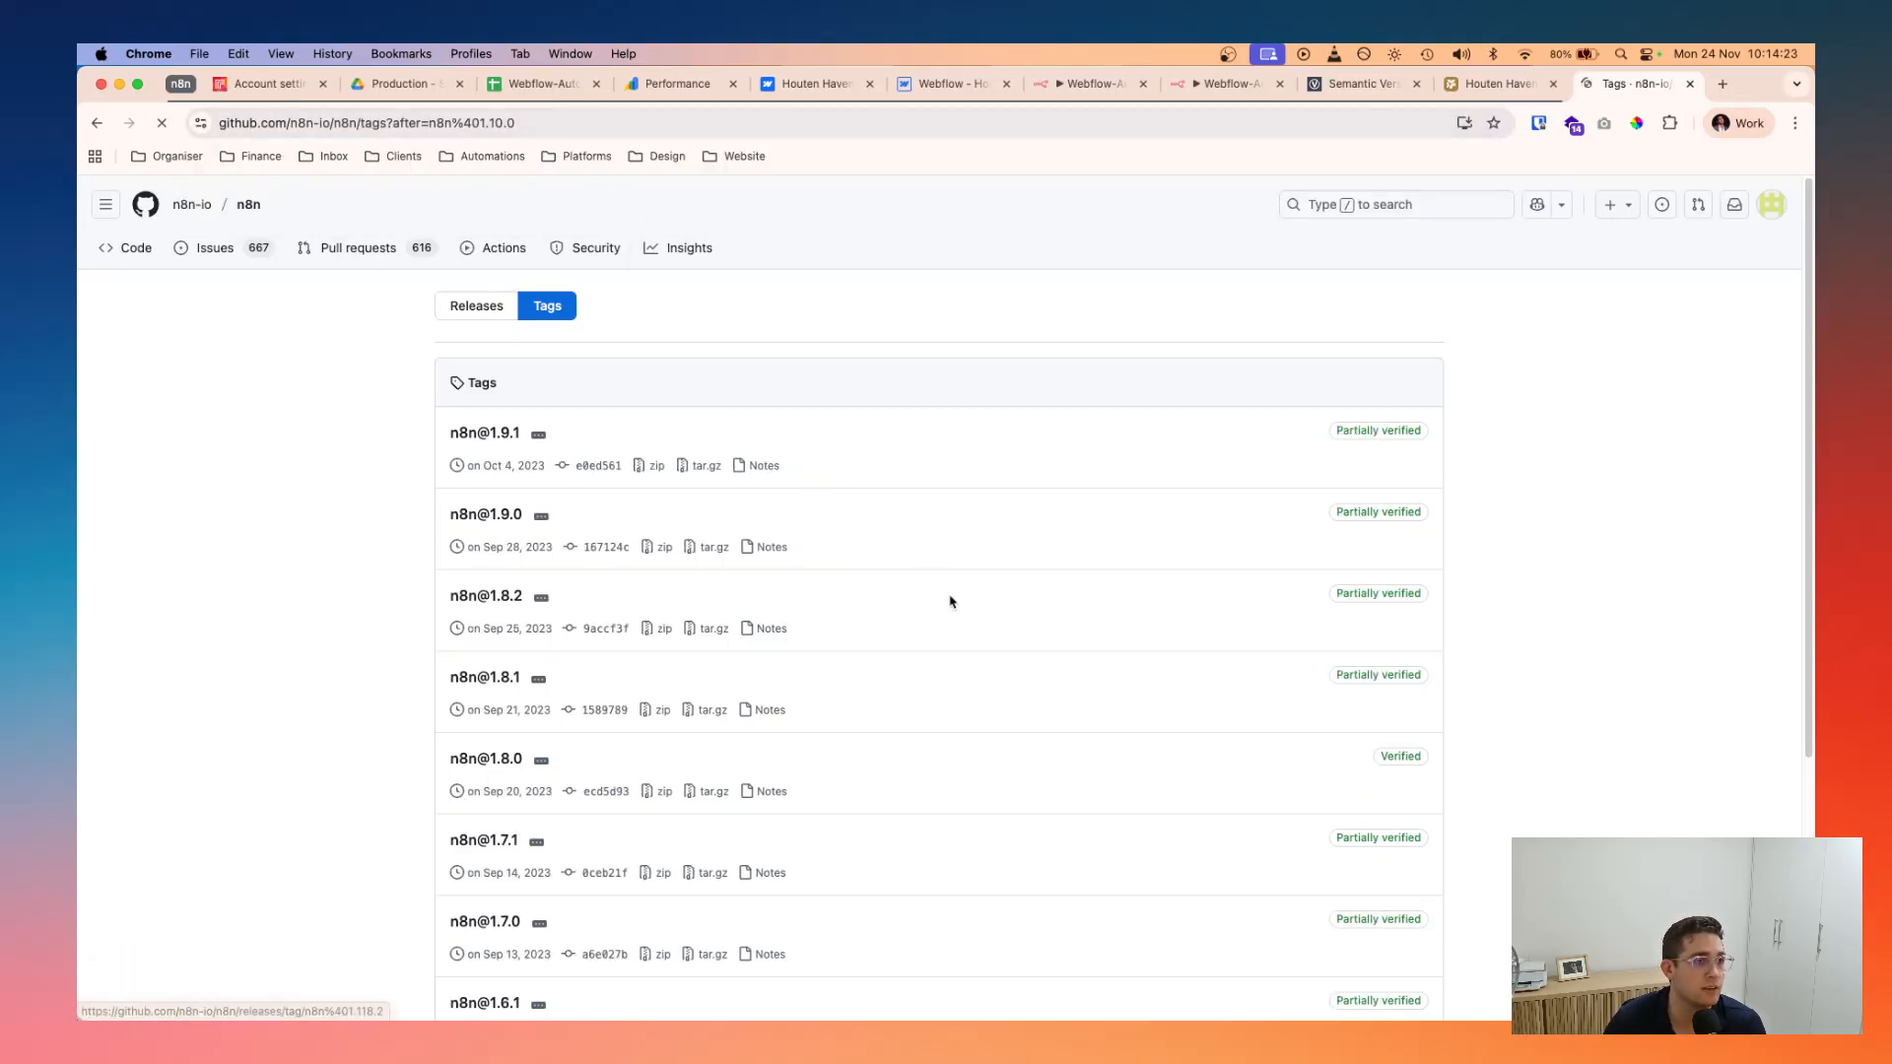
pyautogui.scroll(-5, 510, 464)
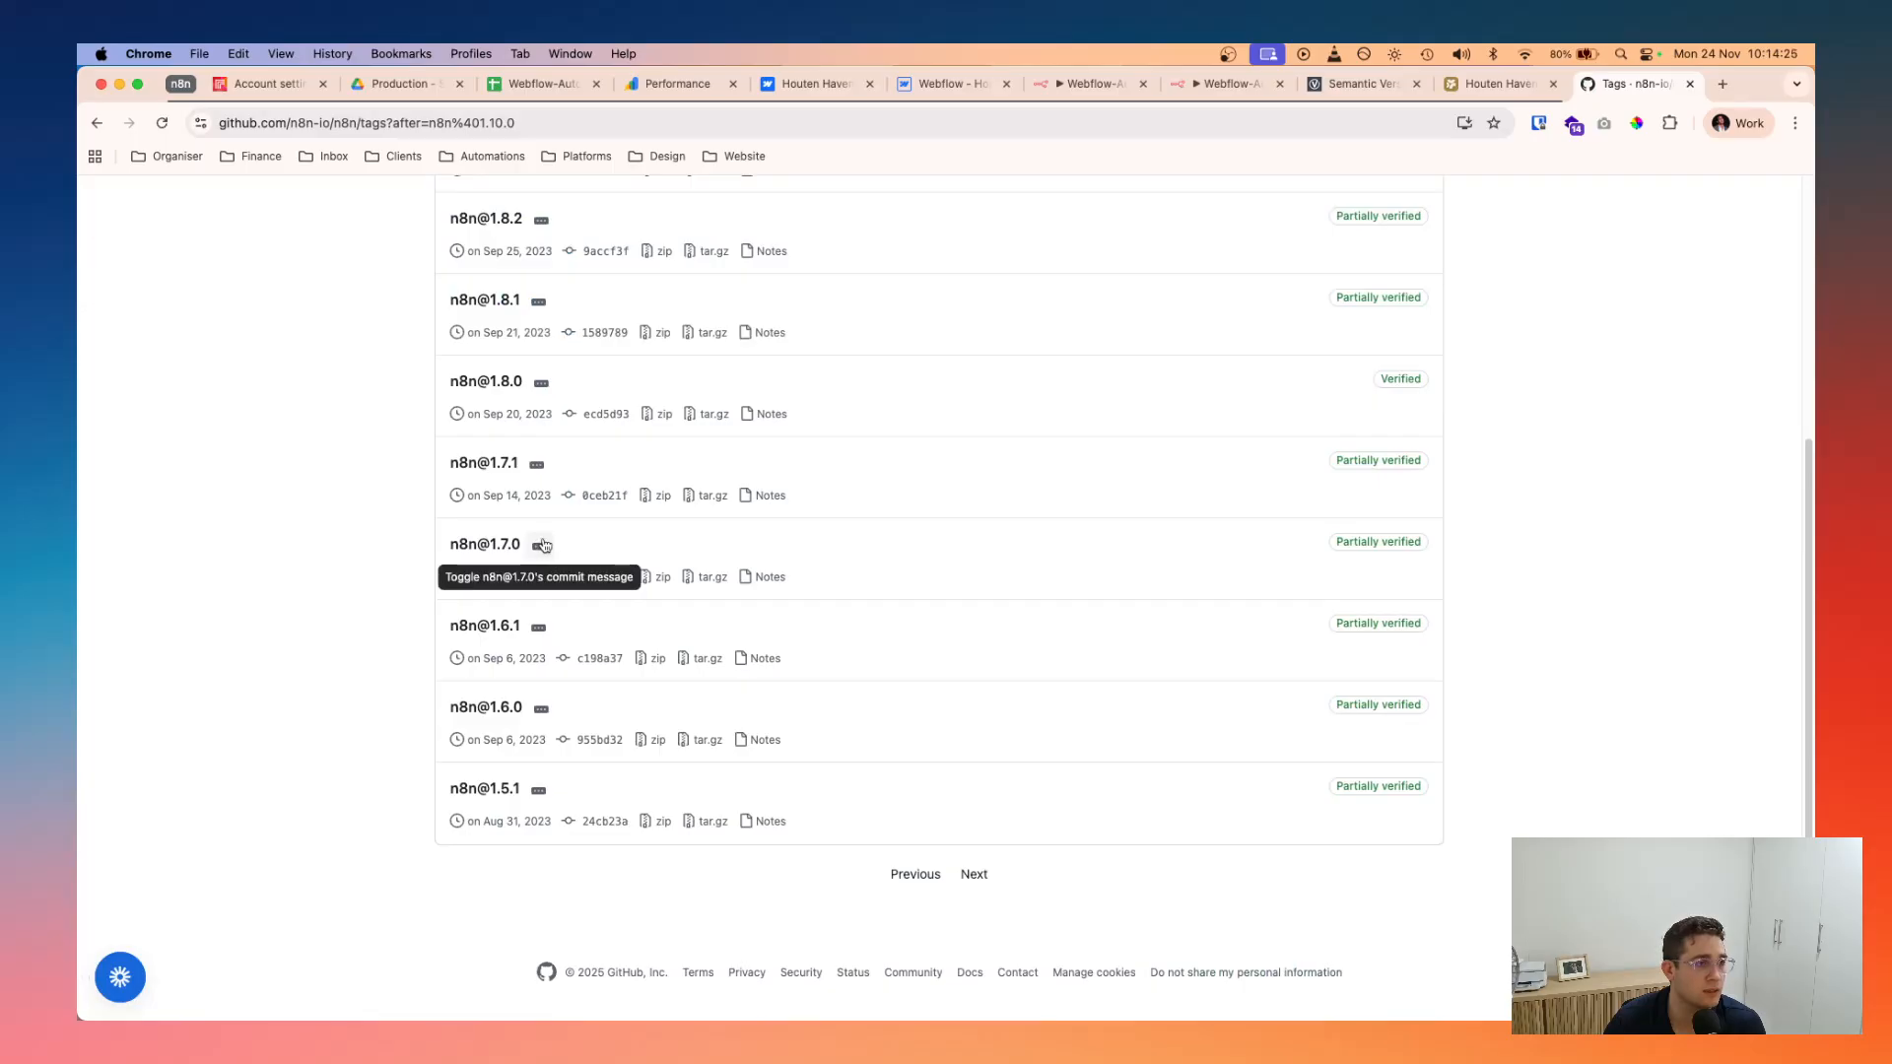
pyautogui.scroll(5, 550, 786)
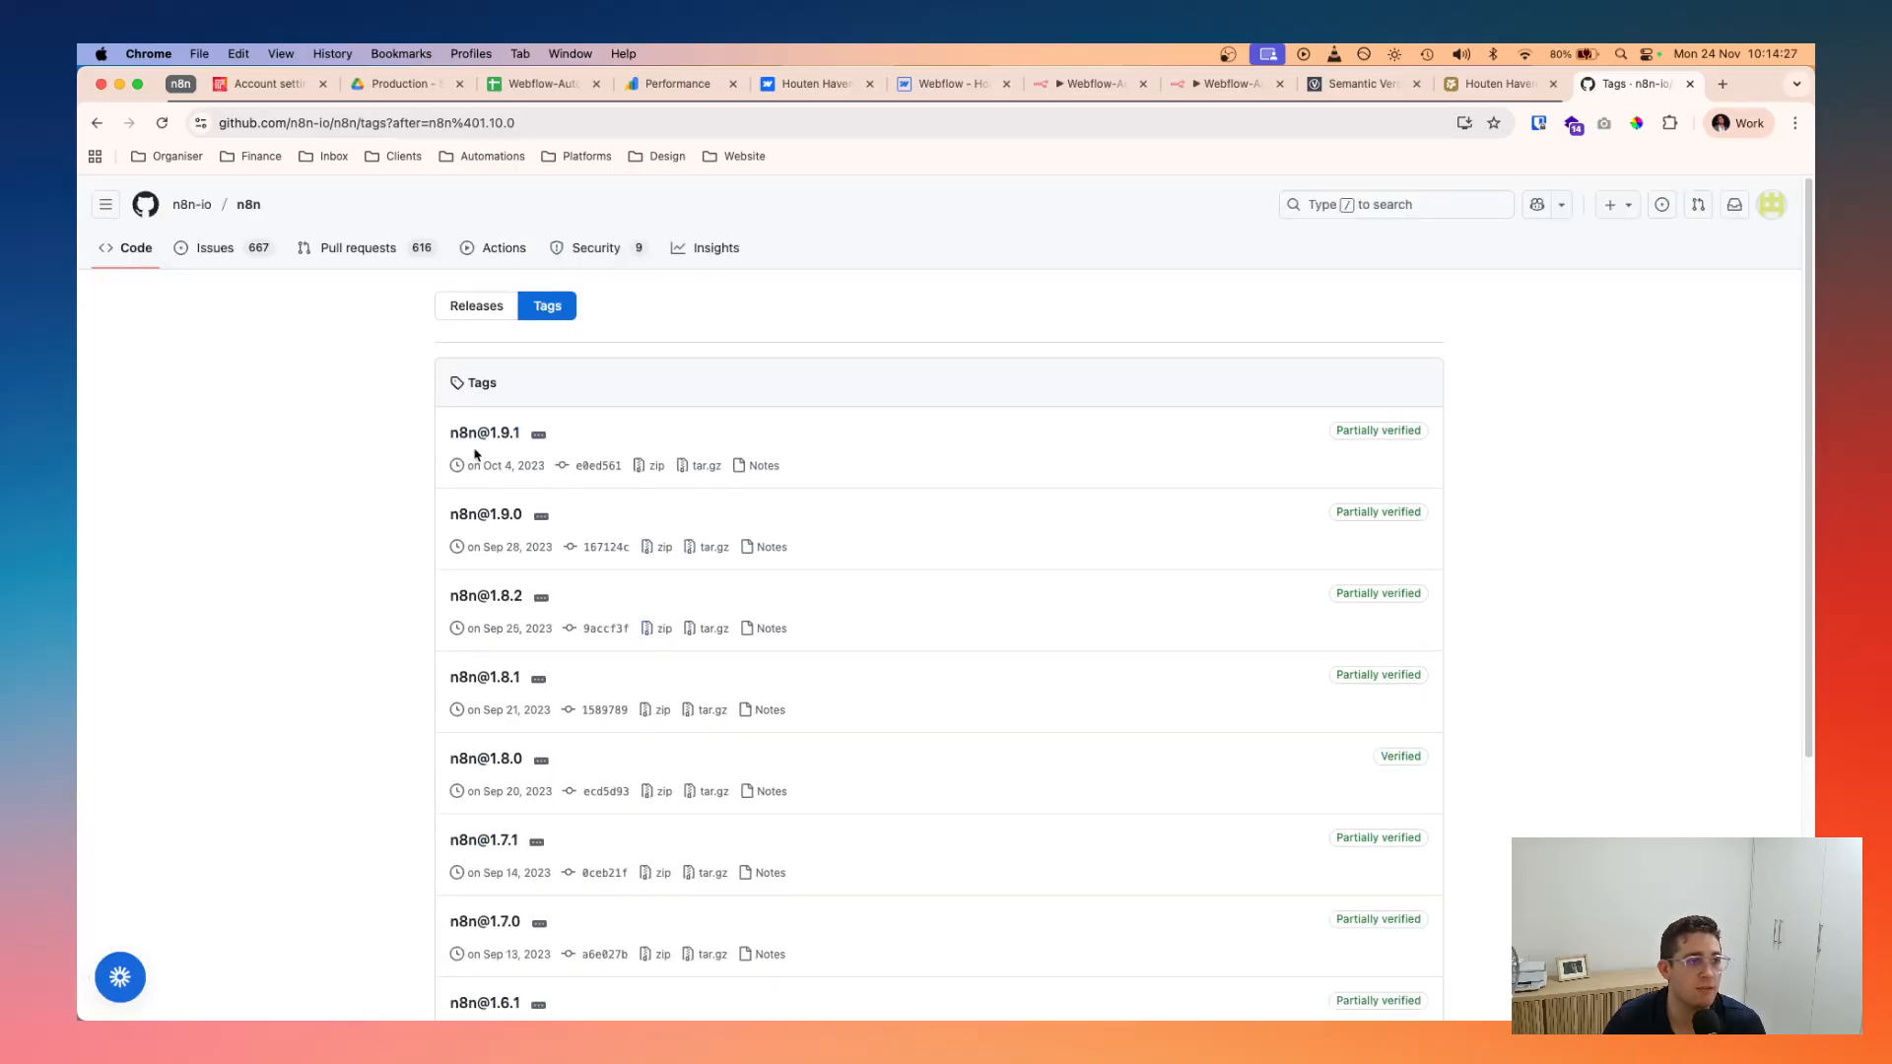
# - Return to the Semantic Versioning page and highlight the MINOR and MAJOR terms in its summary
pyautogui.click(1348, 84)
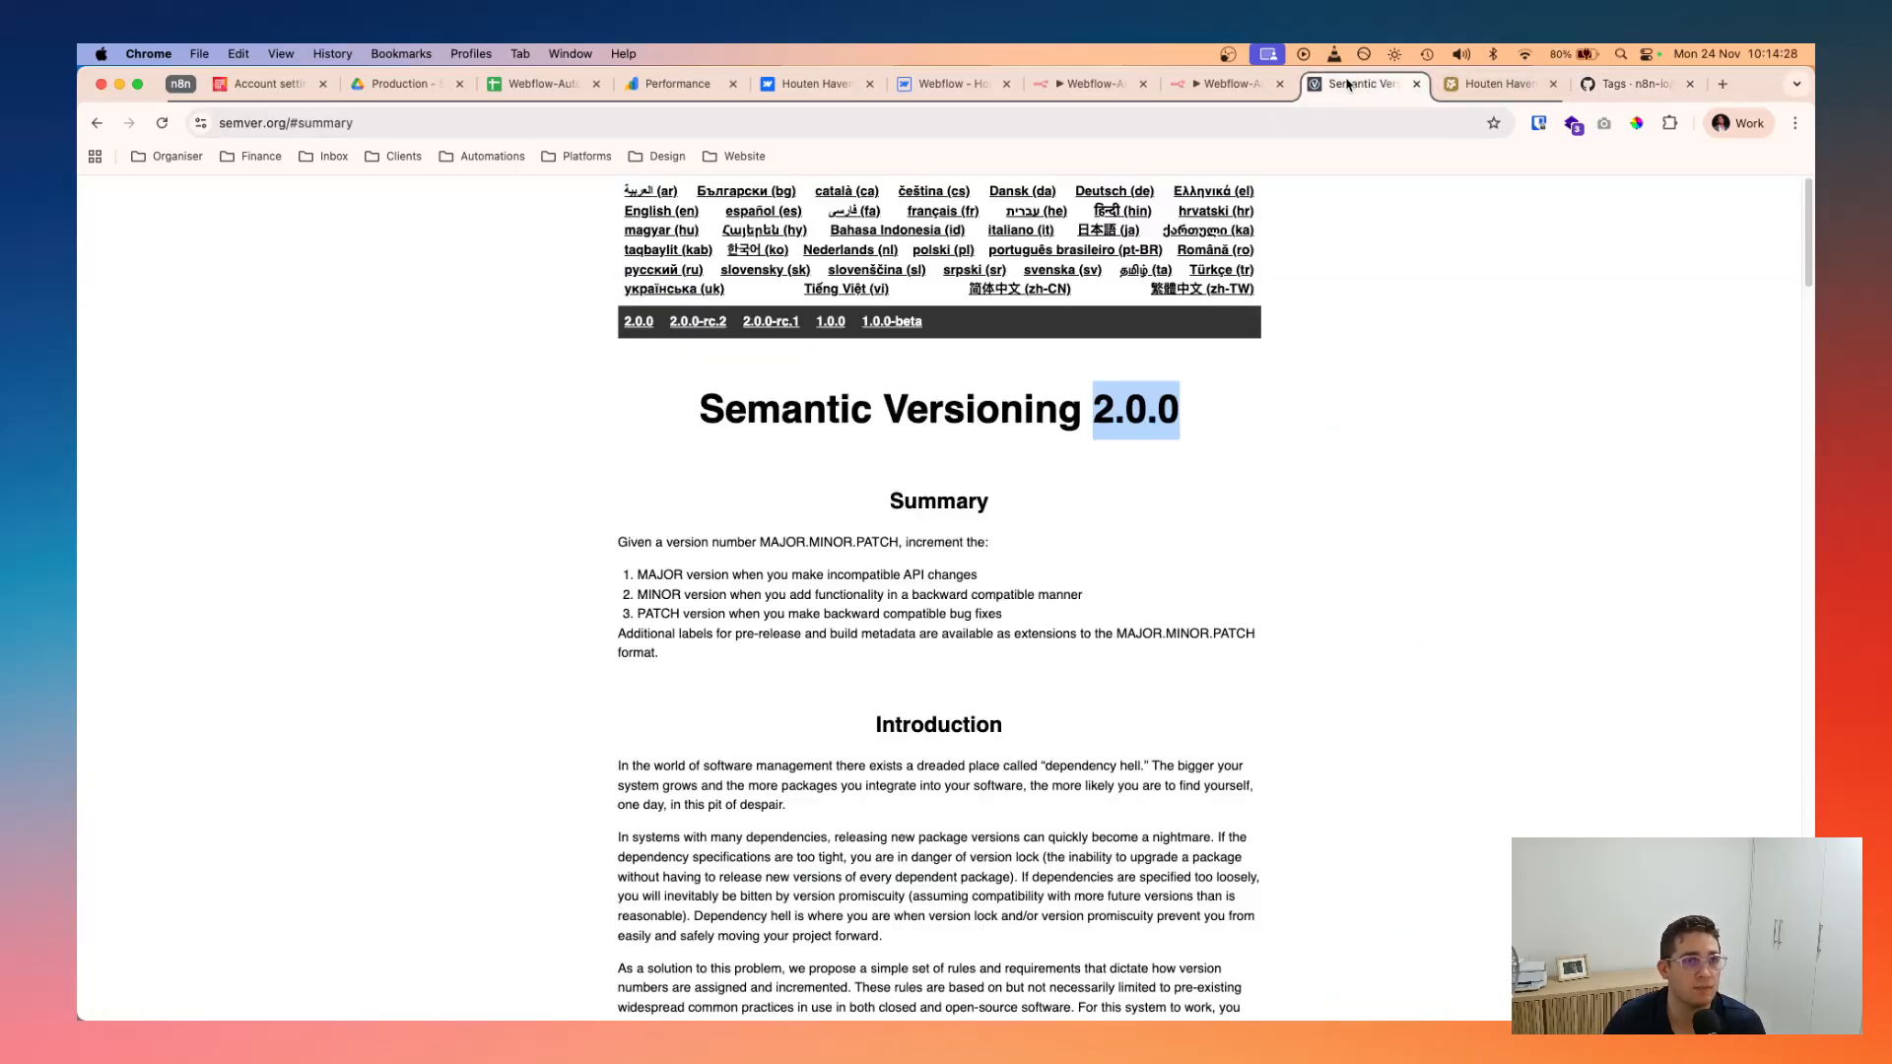
pyautogui.click(1131, 443)
pyautogui.doubleClick(652, 591)
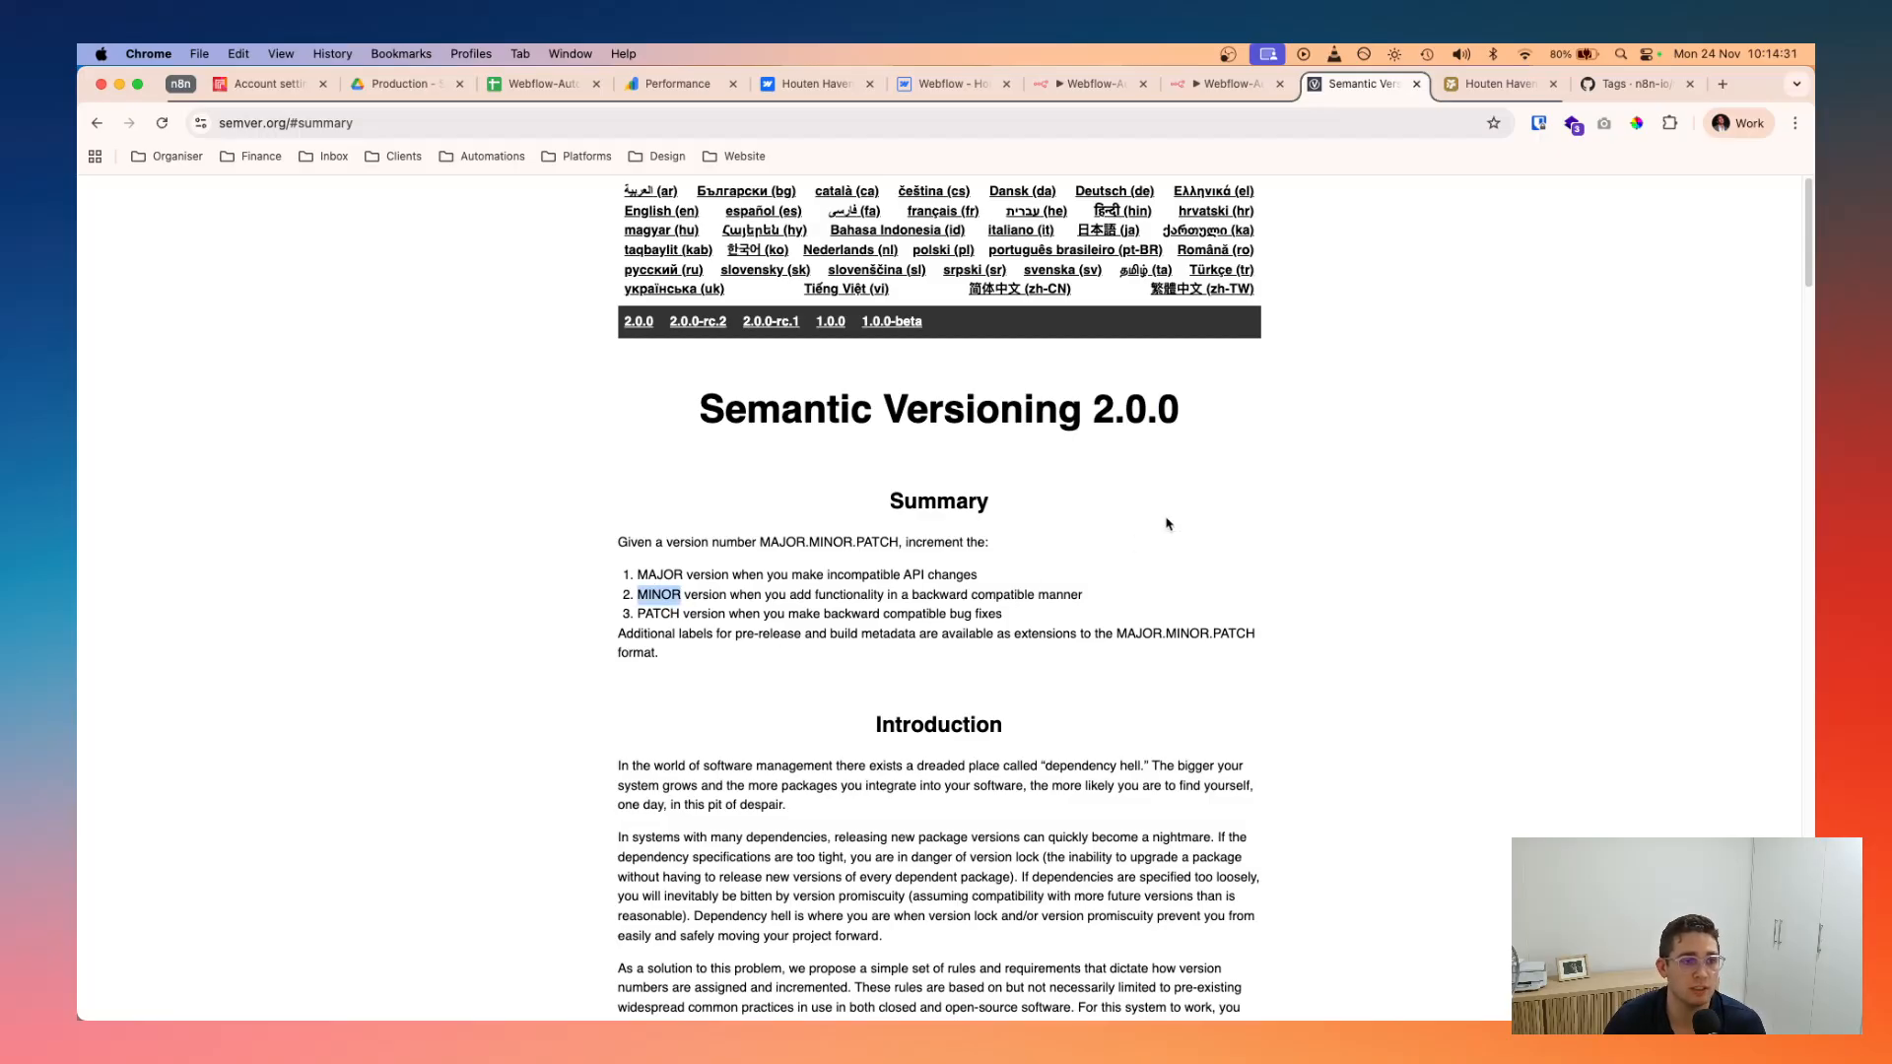
pyautogui.doubleClick(658, 574)
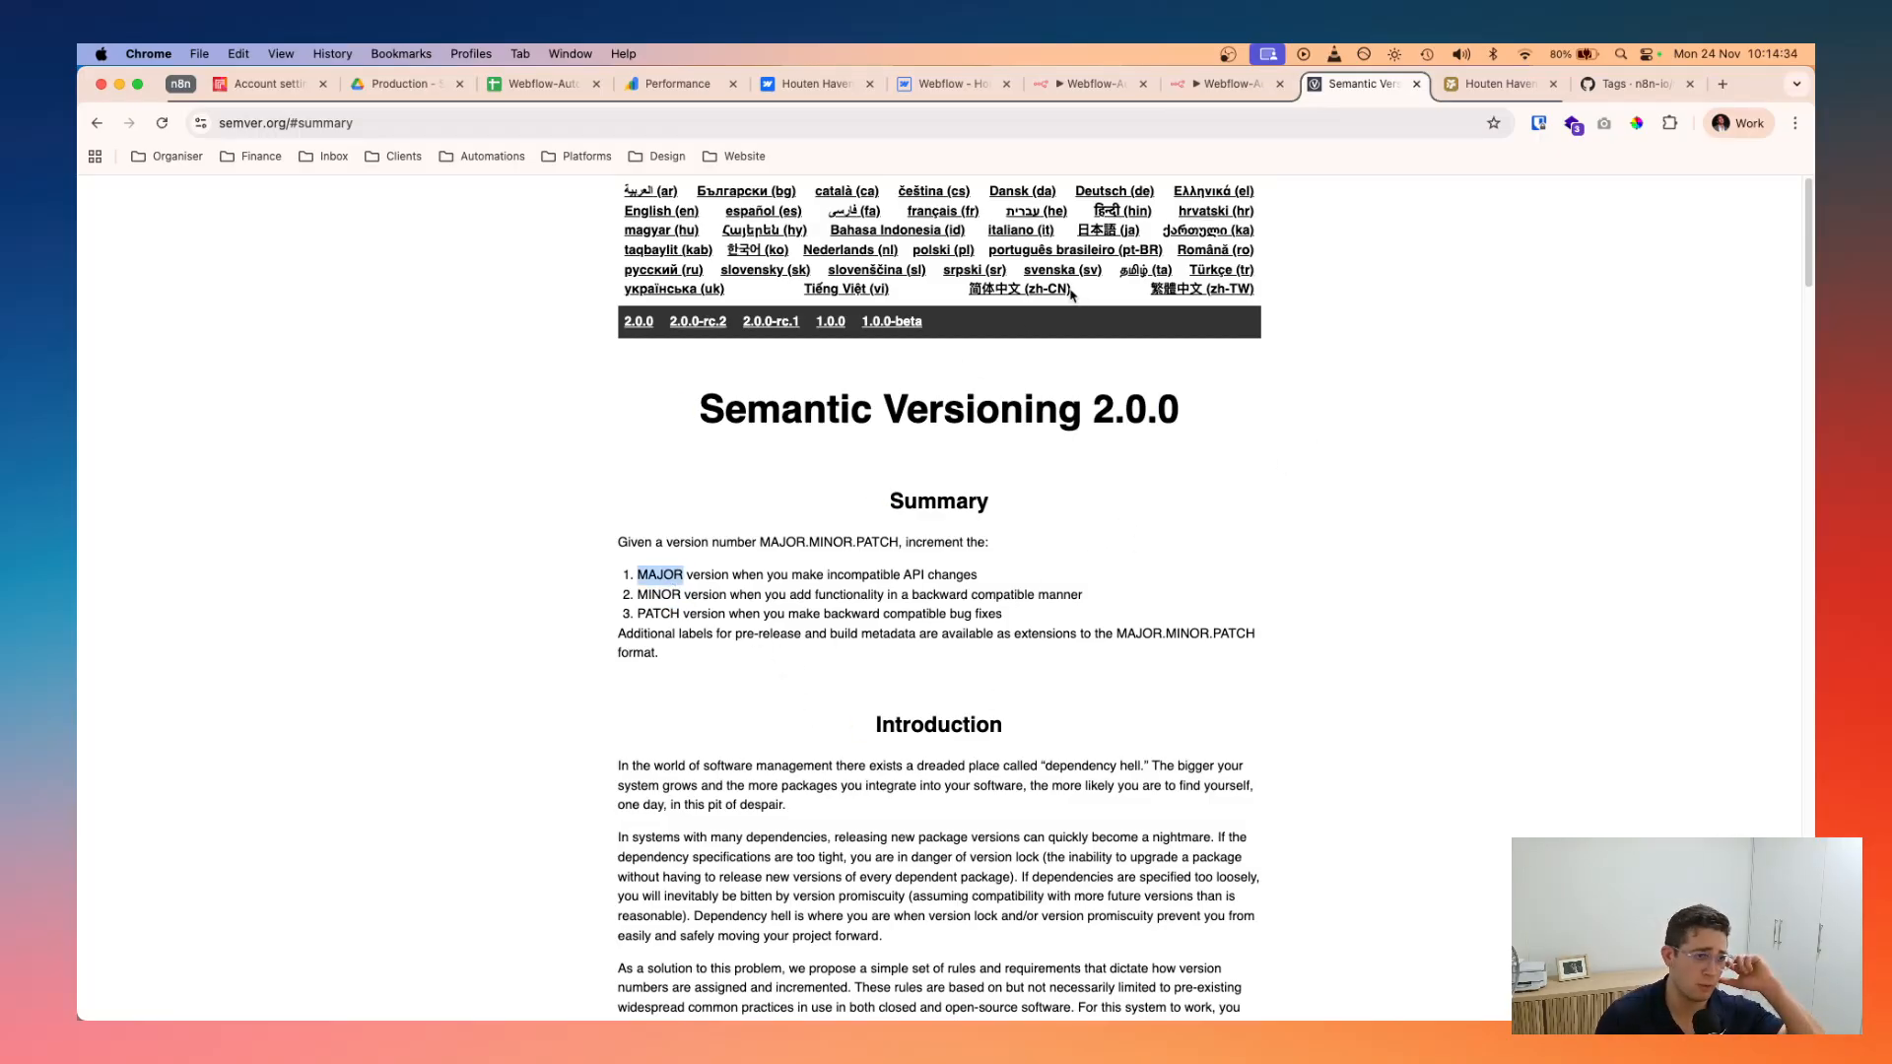
# - Return to the dev Webflow-AutoBlogger-houtenhavens workflow and examine the version number in its title
pyautogui.click(1227, 84)
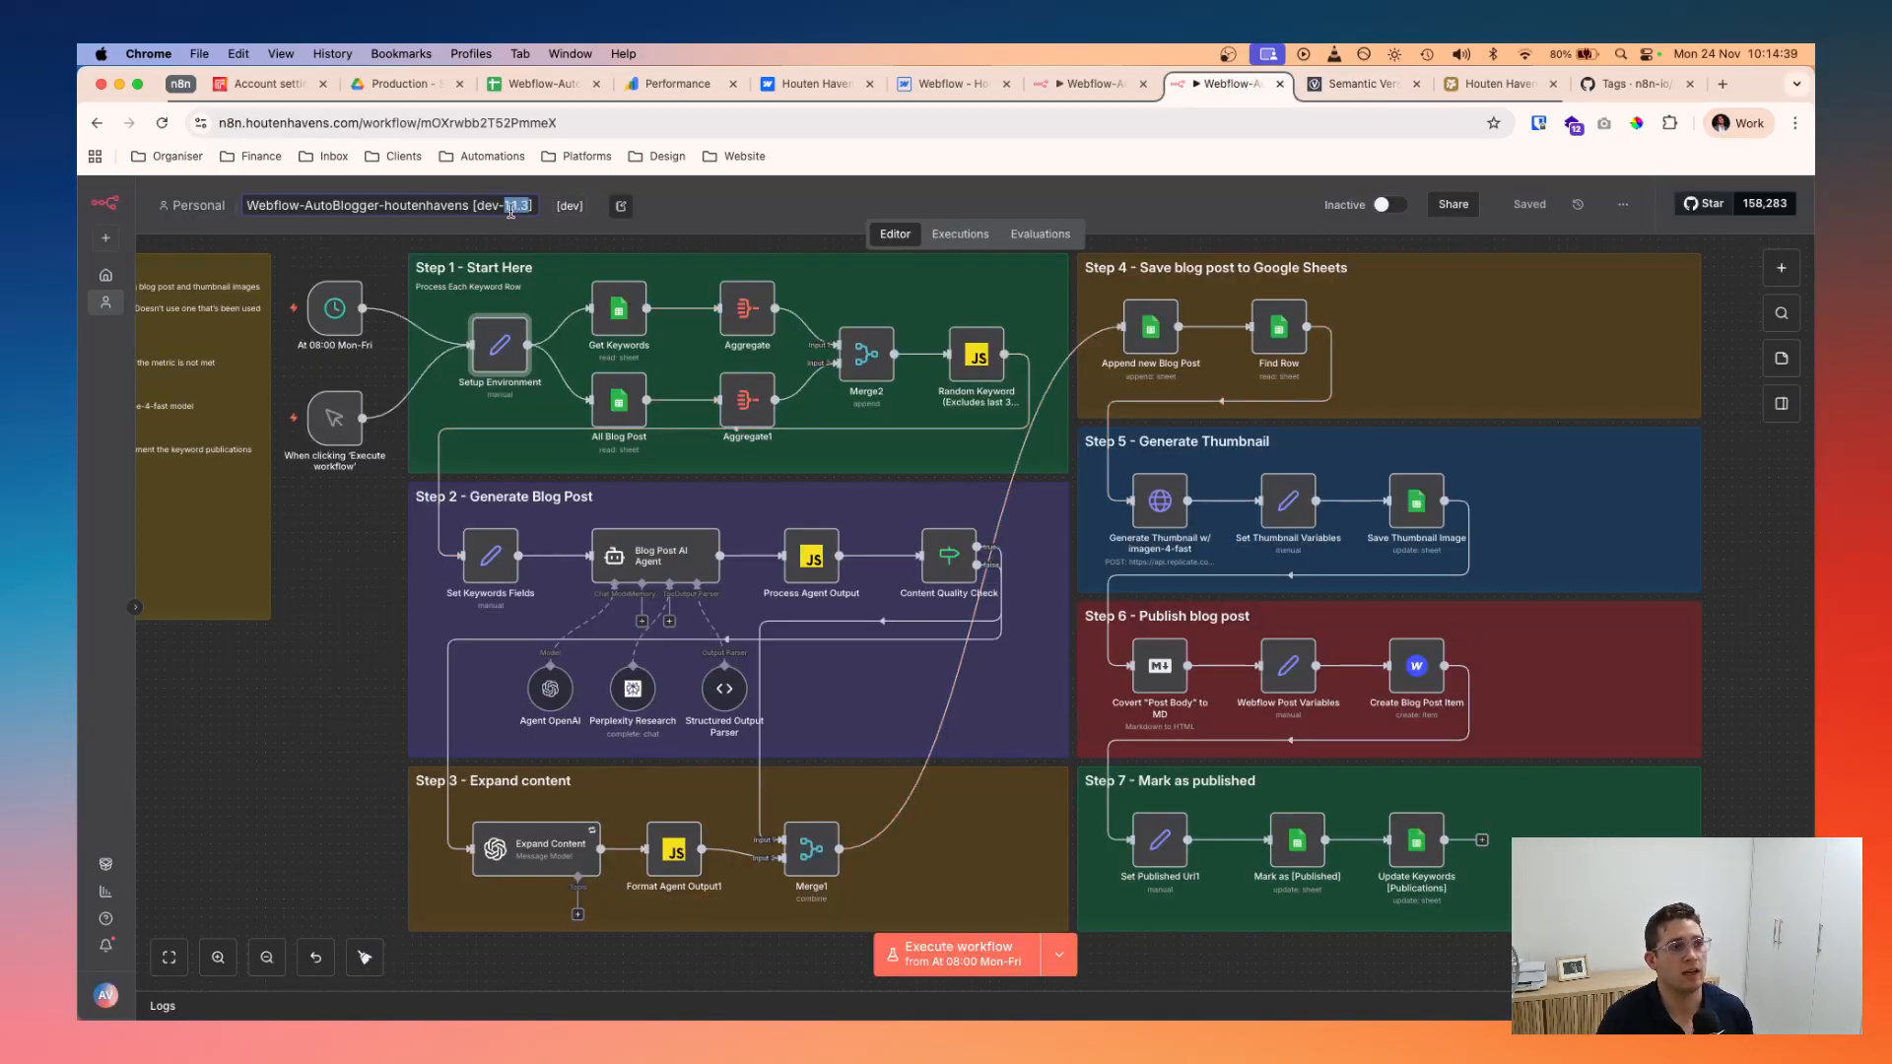
pyautogui.click(752, 195)
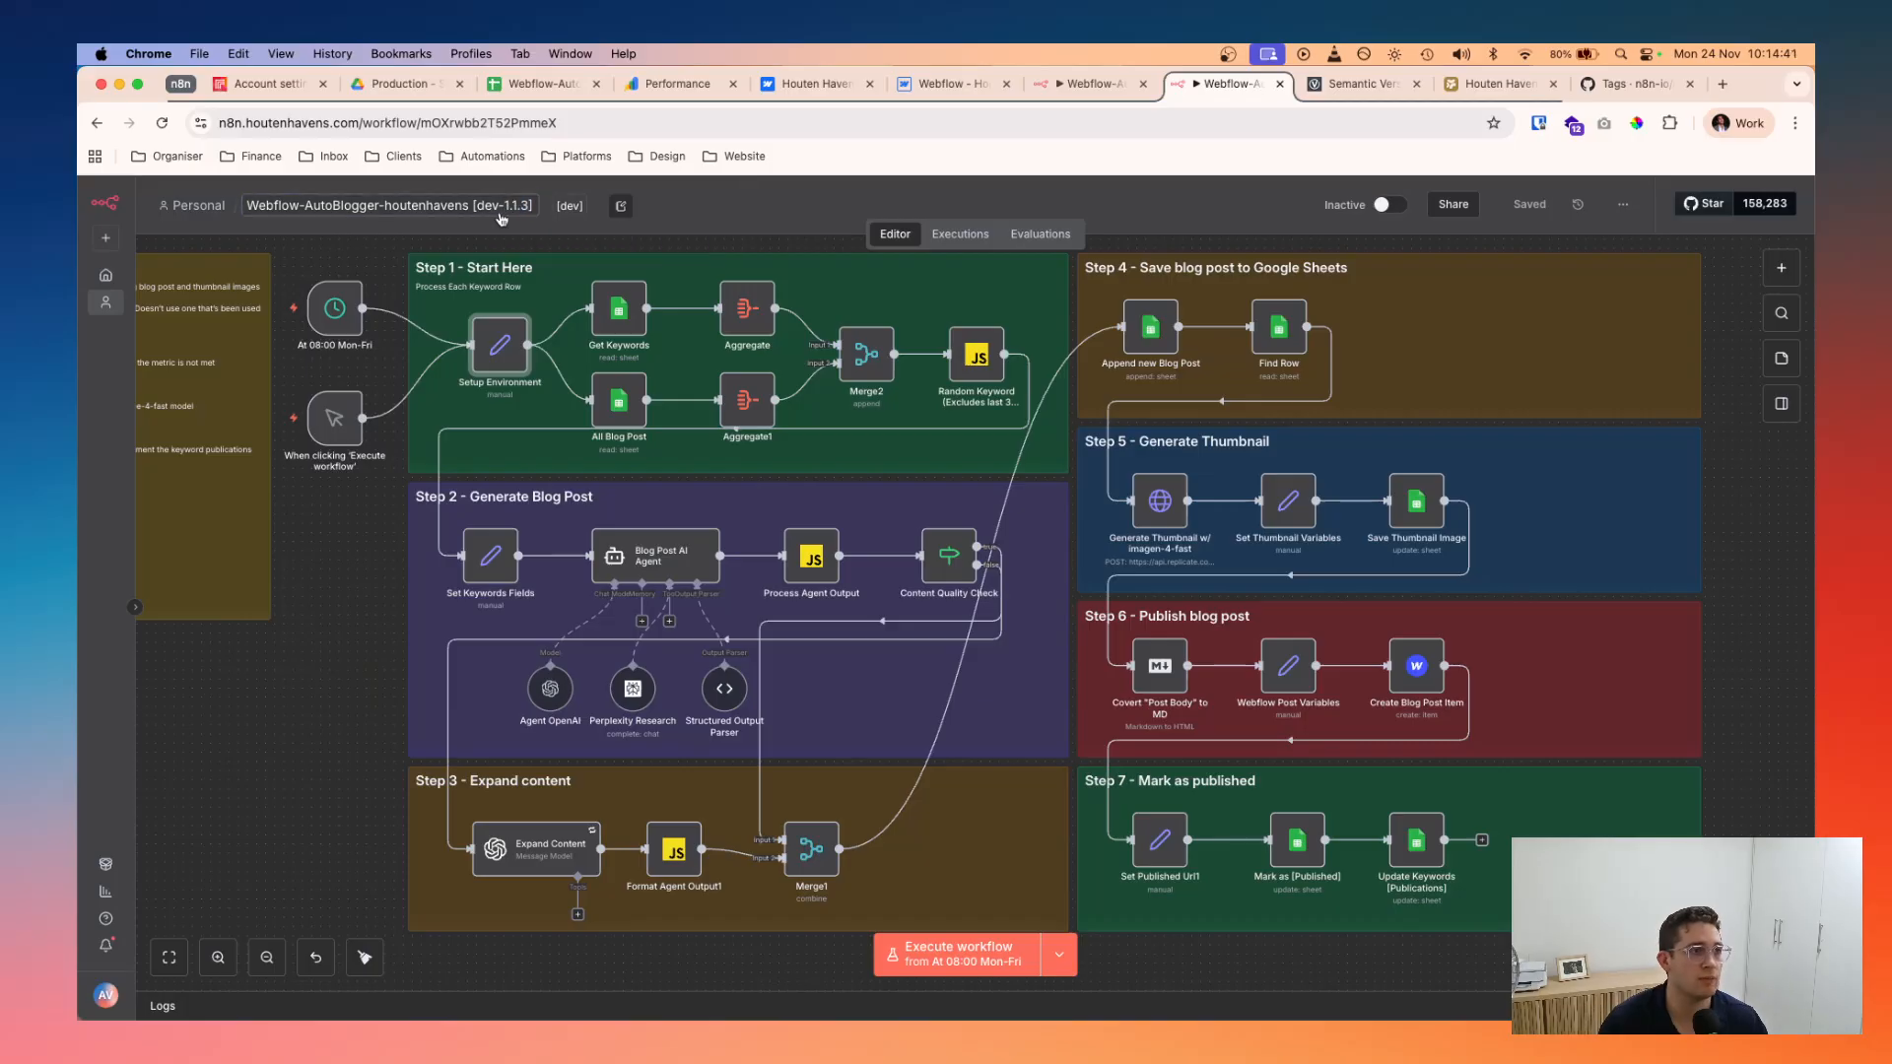
pyautogui.click(500, 214)
pyautogui.click(691, 189)
# - Check the Webflow-houtenhavens iterations item in Notion's n8n Work Items table and return to the dev workflow
pyautogui.hotkey('ctrl', 'Left')
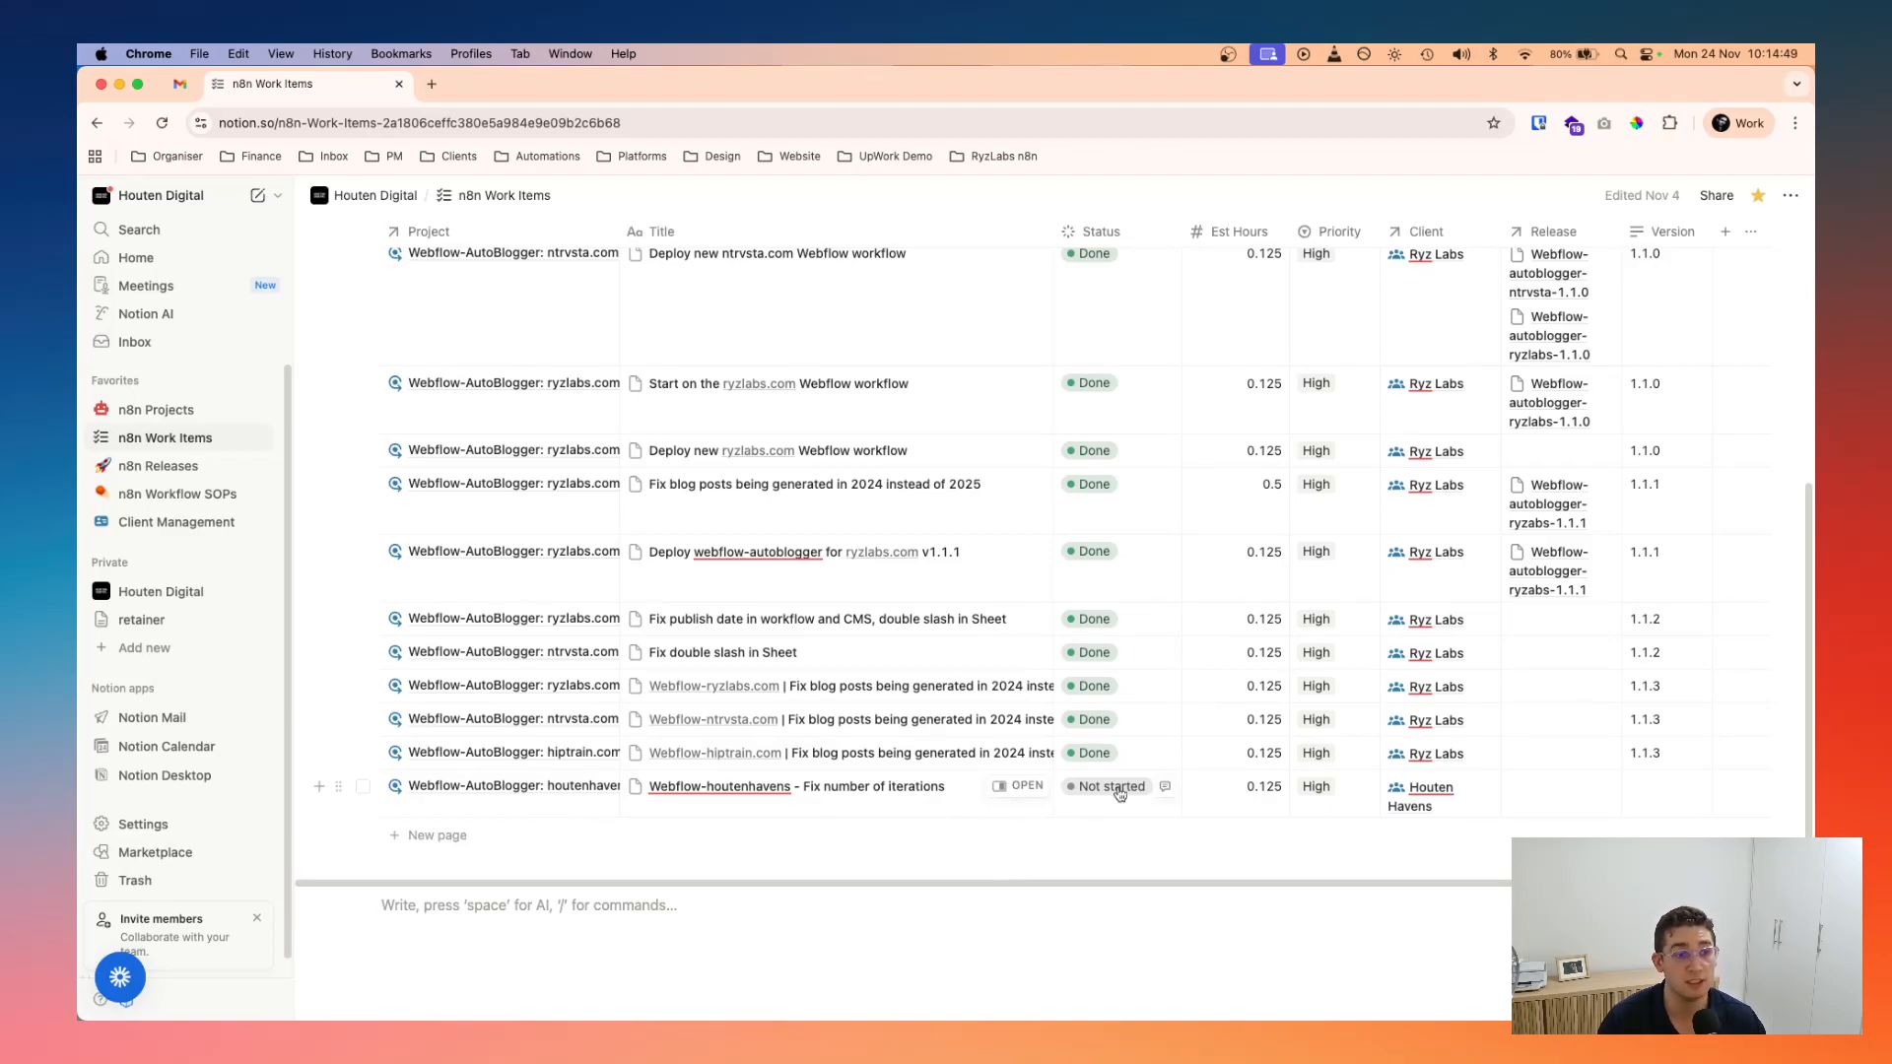
pyautogui.hotkey('ctrl', 'Right')
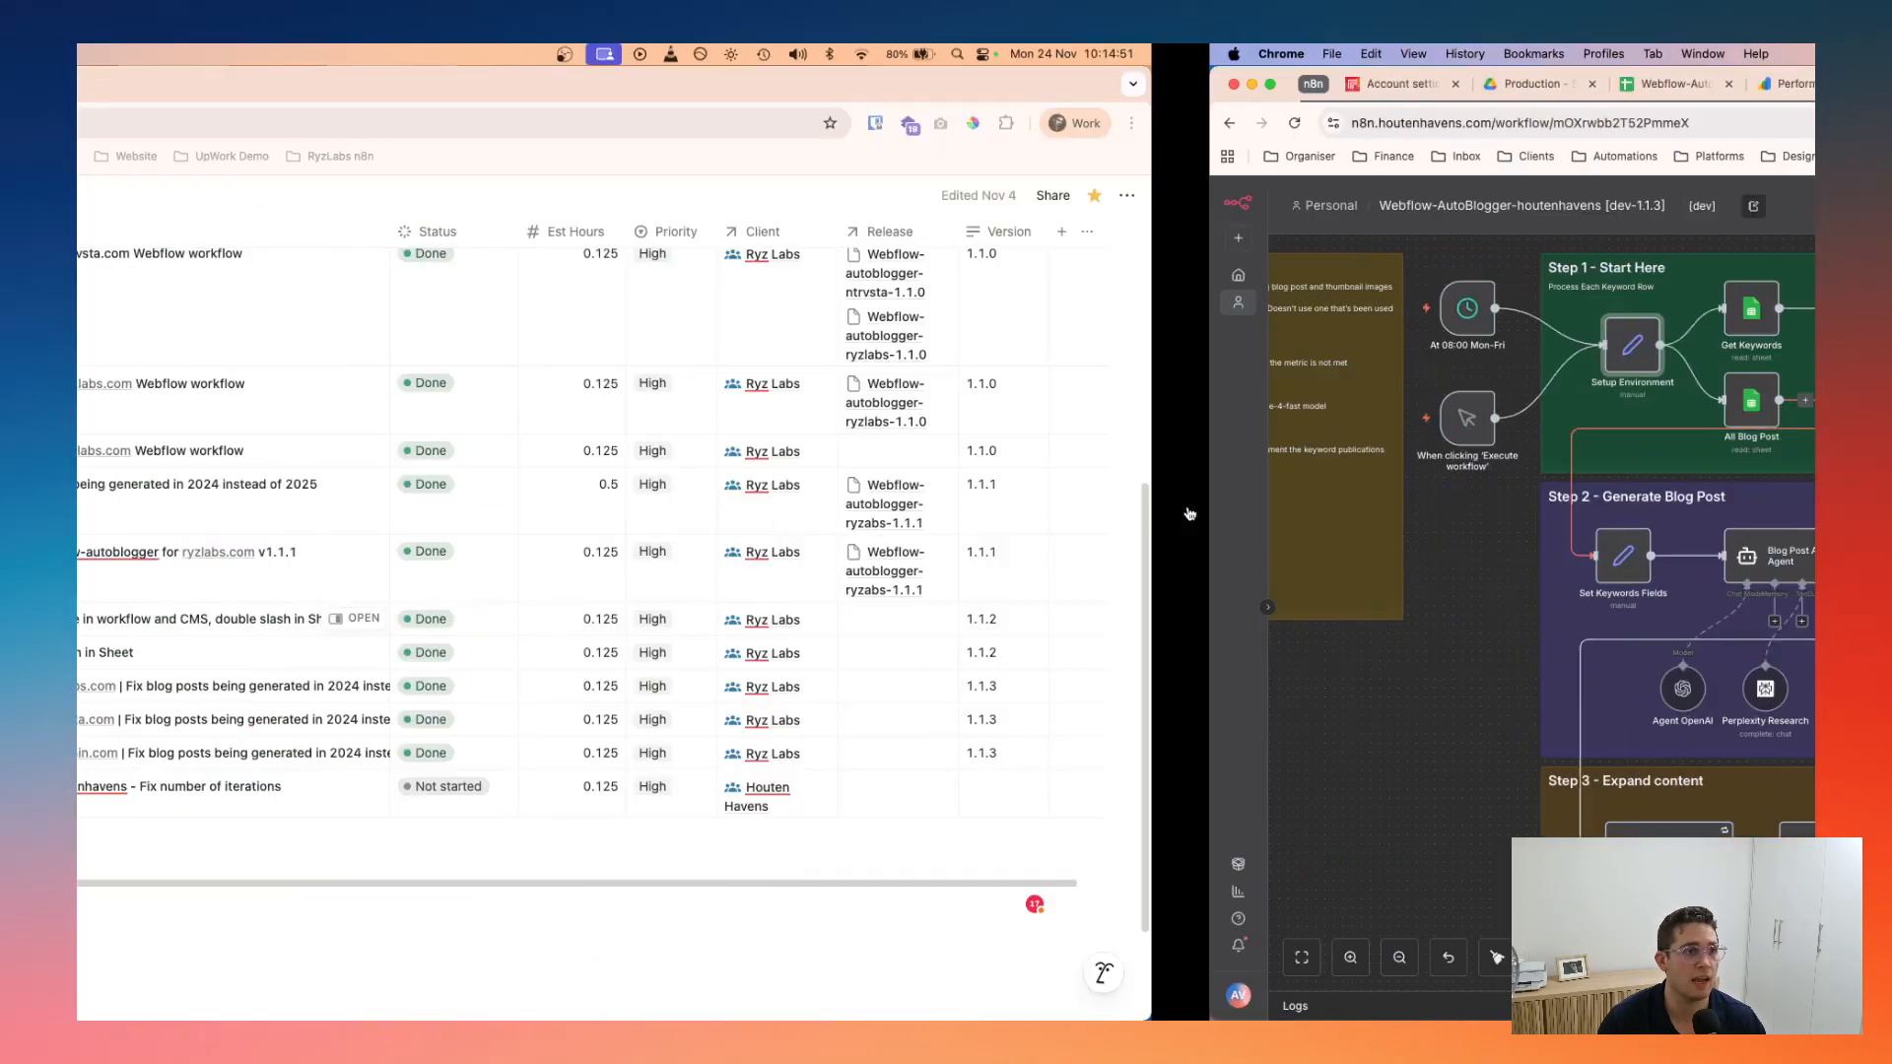
pyautogui.hotkey('ctrl', 'Left')
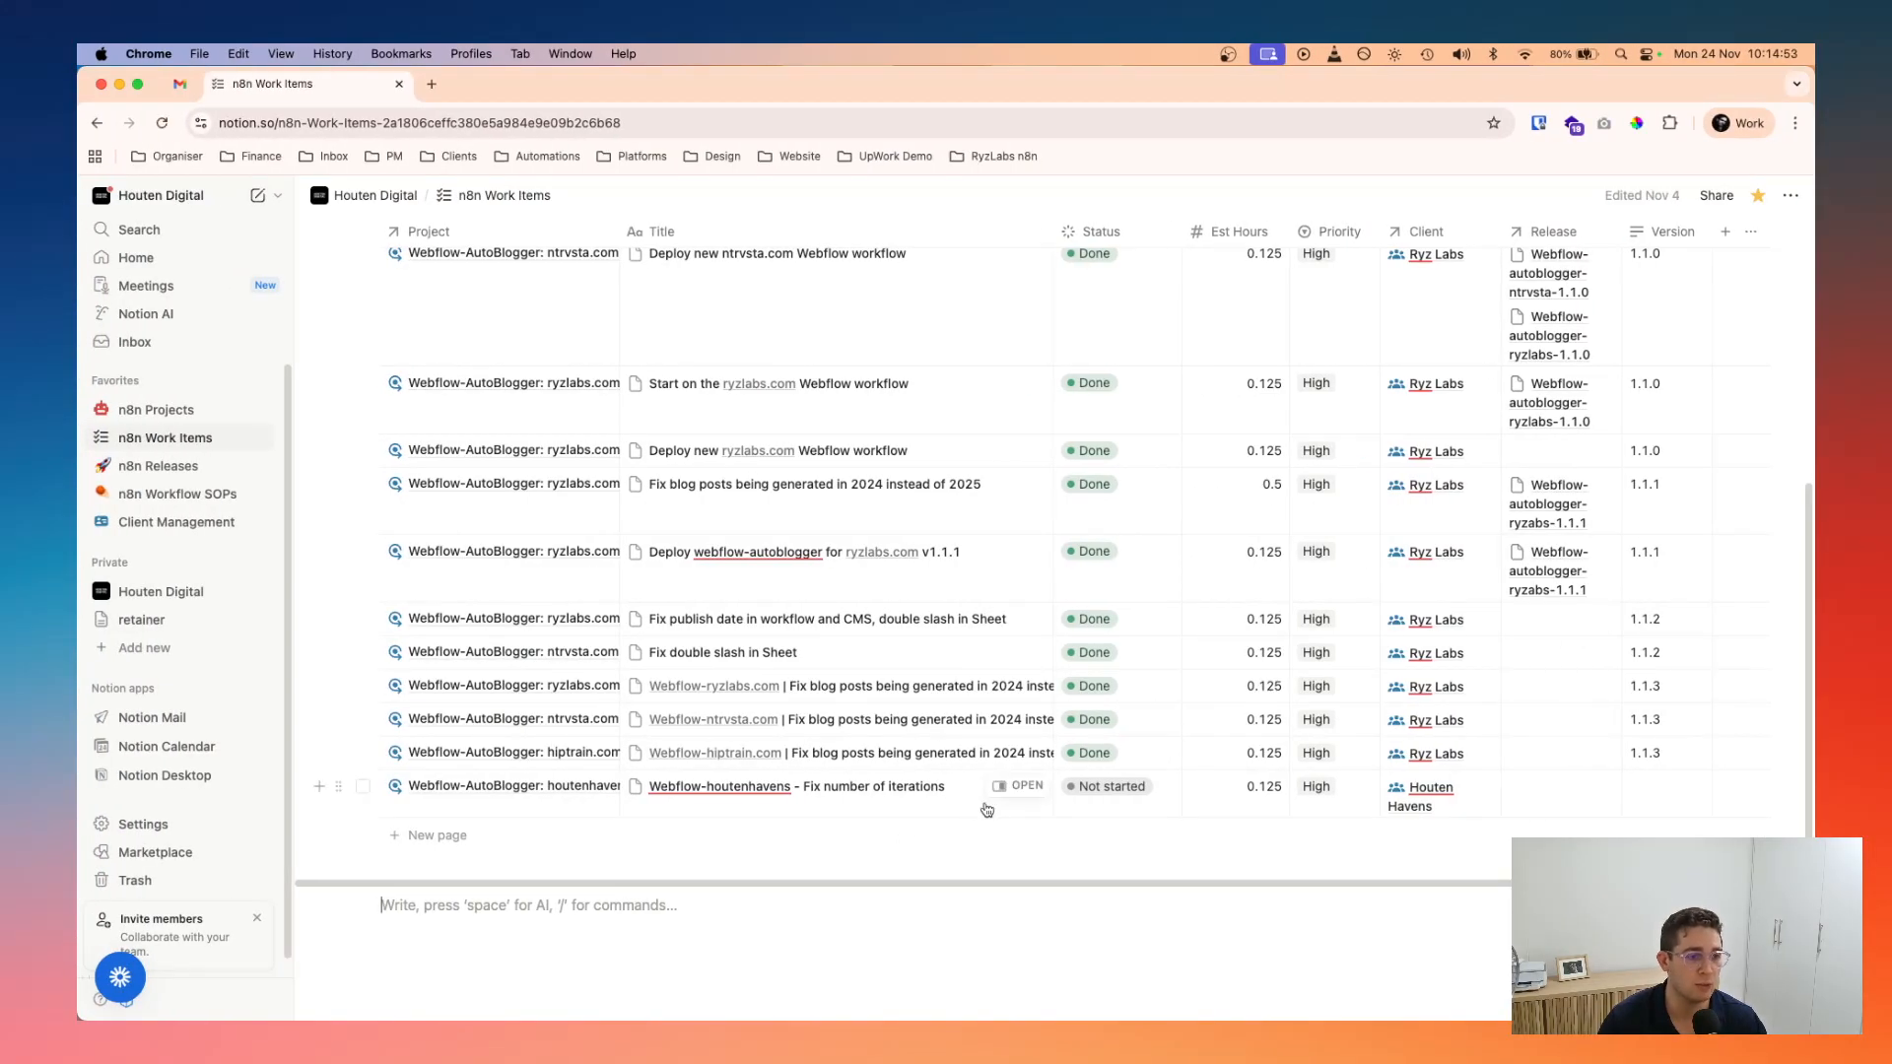
pyautogui.hotkey('ctrl', 'Right')
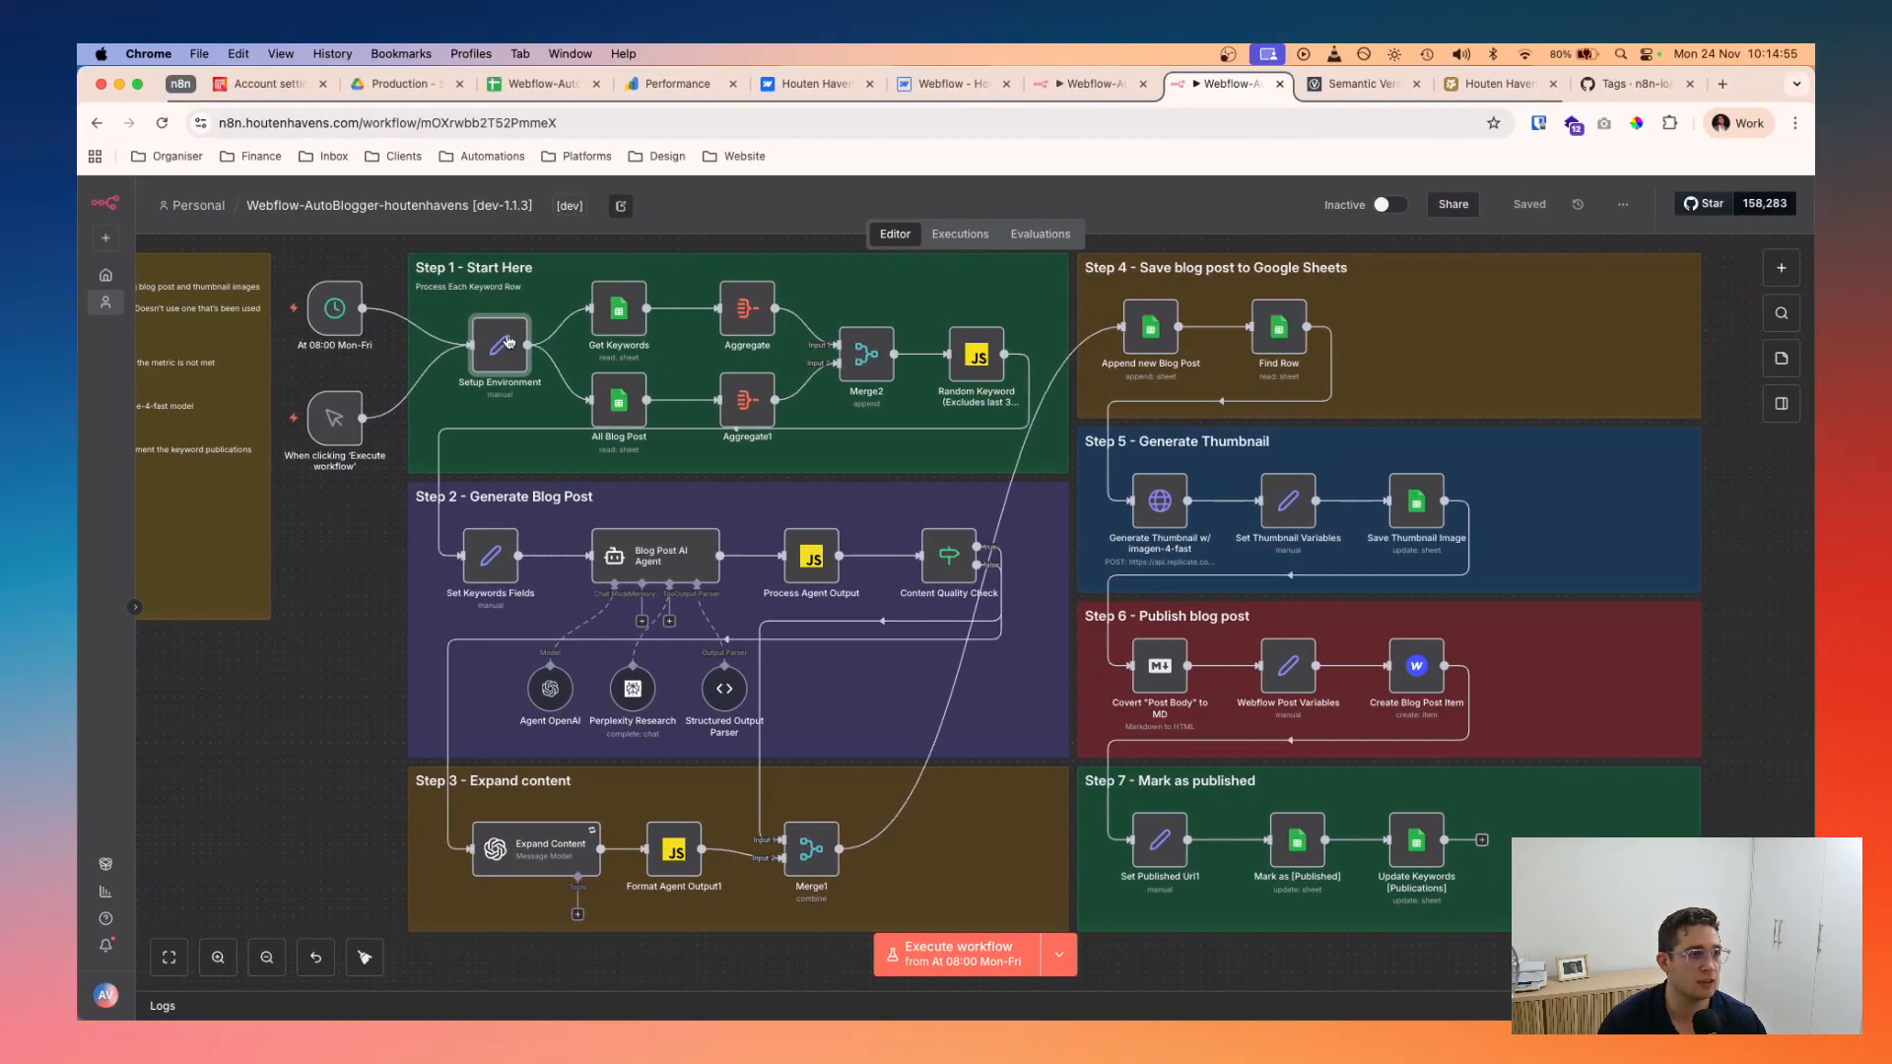
# - Review all fields of the Setup Environment node, including max_items, and compare with the Notion work items table
pyautogui.doubleClick(506, 346)
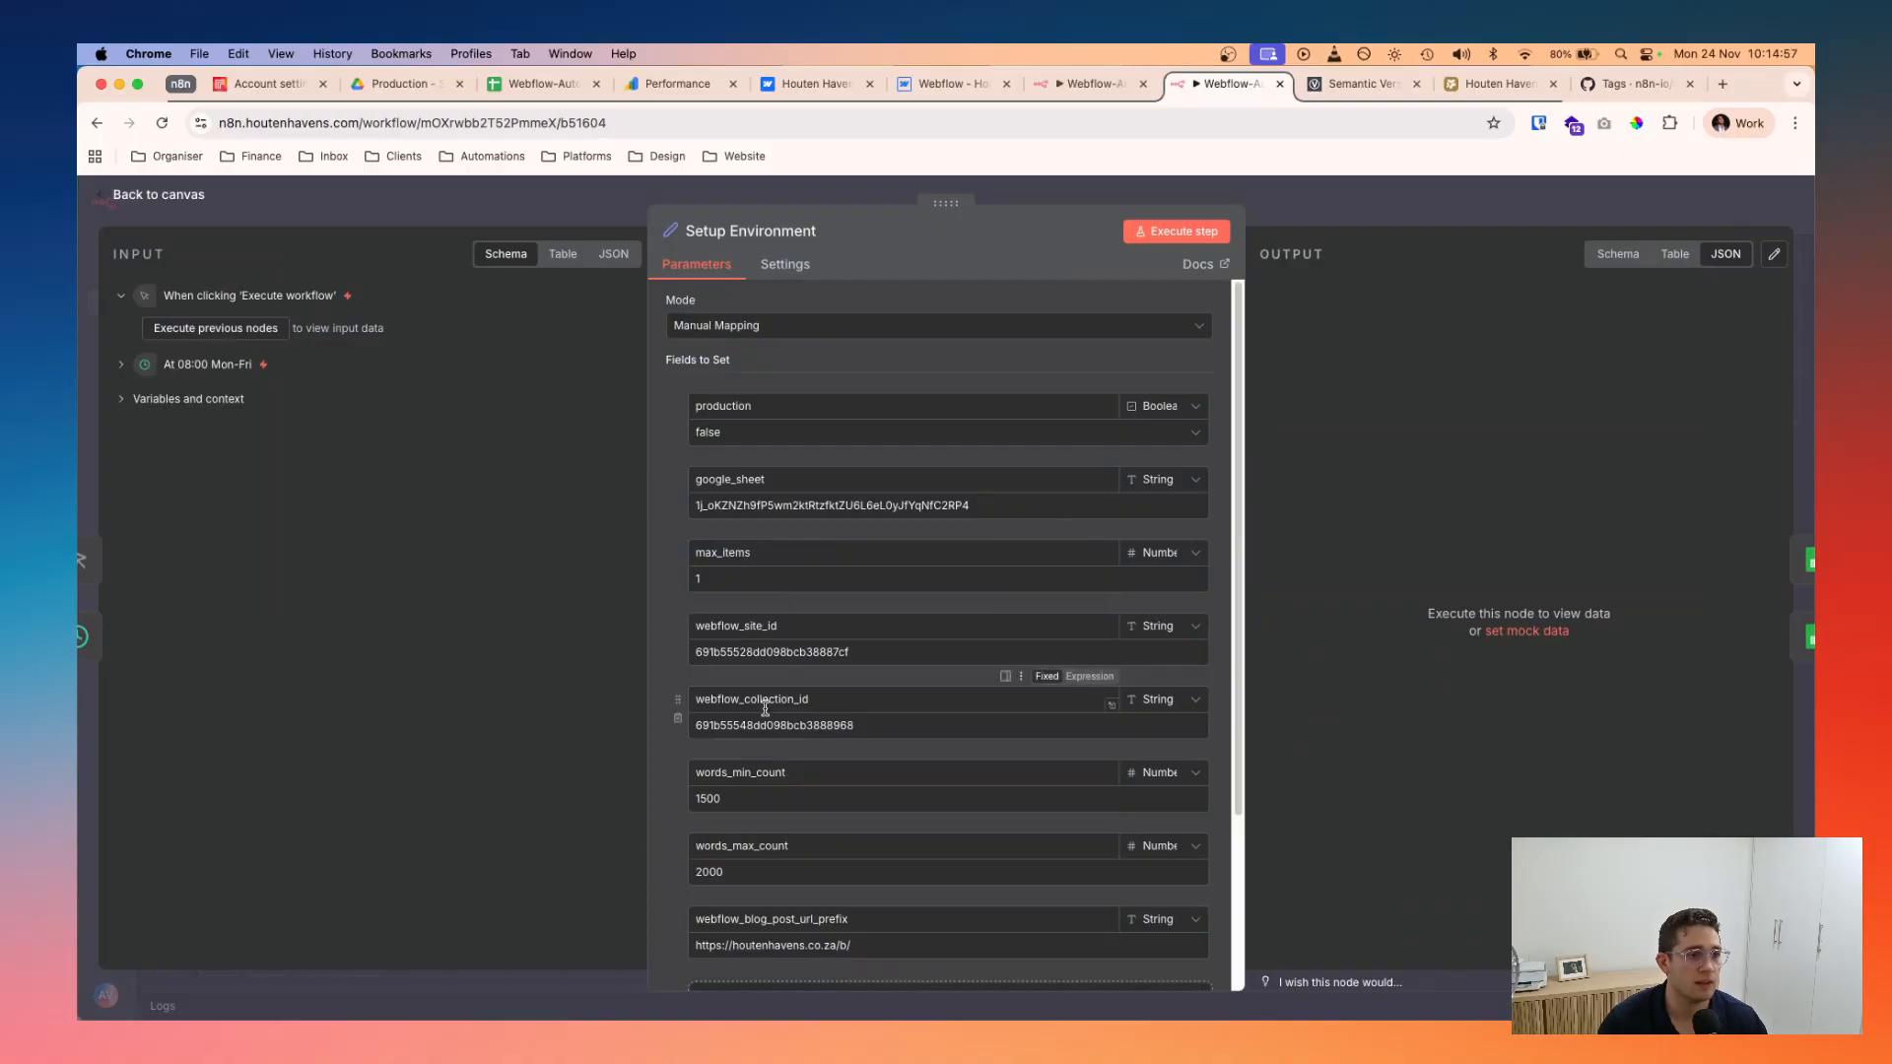
pyautogui.scroll(-1, 774, 931)
pyautogui.scroll(-2, 775, 932)
pyautogui.scroll(1, 740, 757)
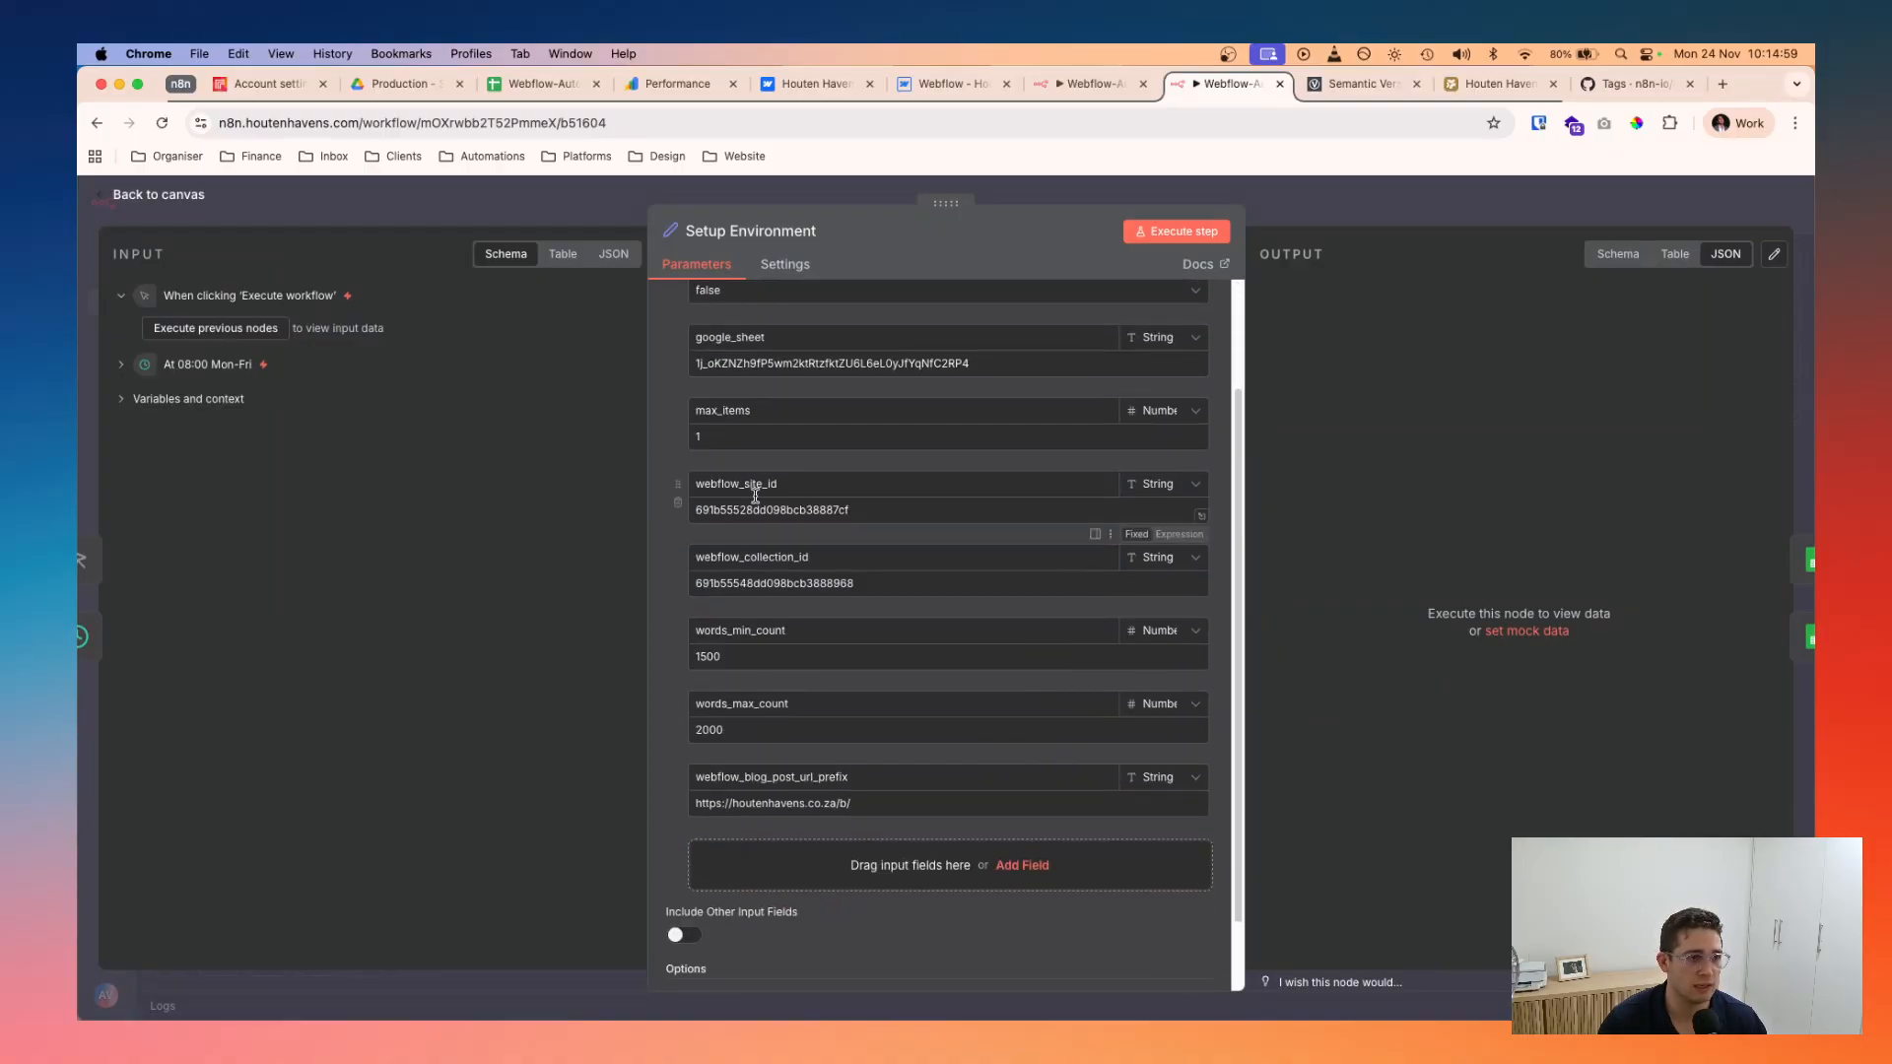
pyautogui.click(747, 438)
pyautogui.click(1404, 200)
pyautogui.click(1404, 200)
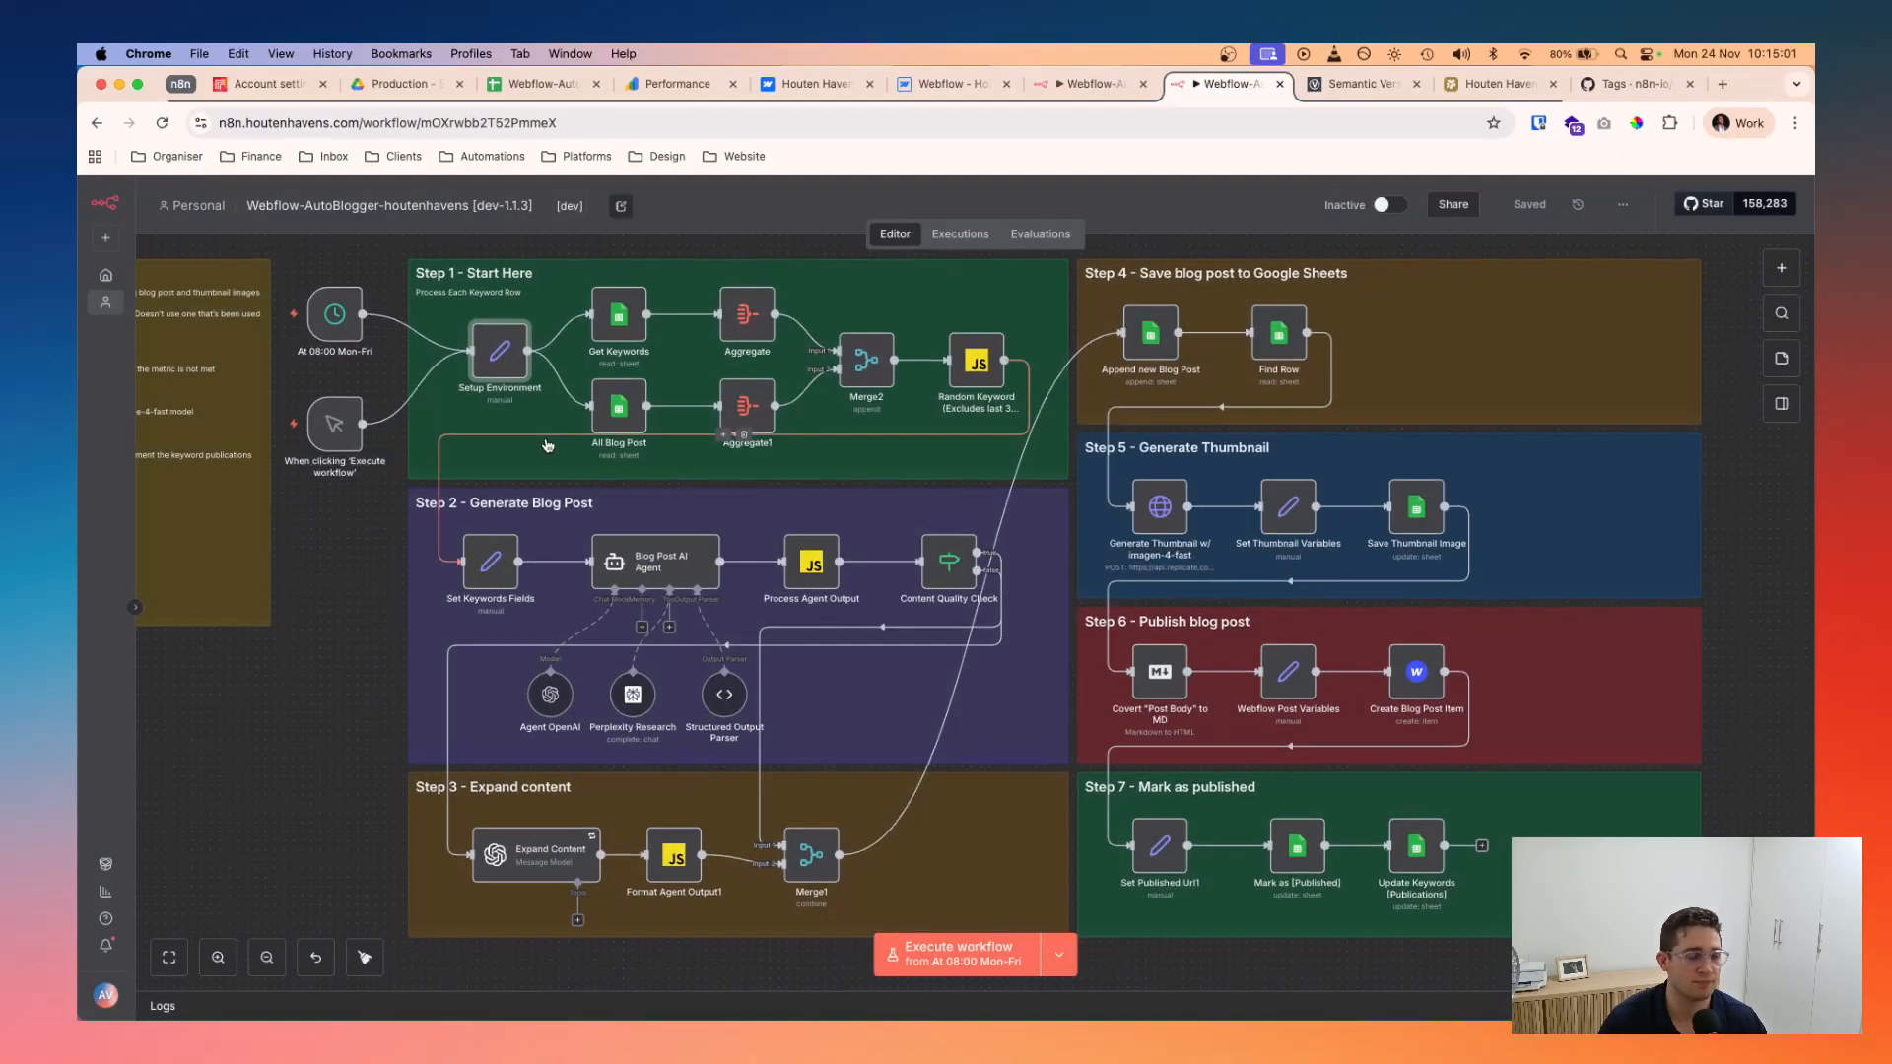
pyautogui.hotkey('ctrl', 'Left')
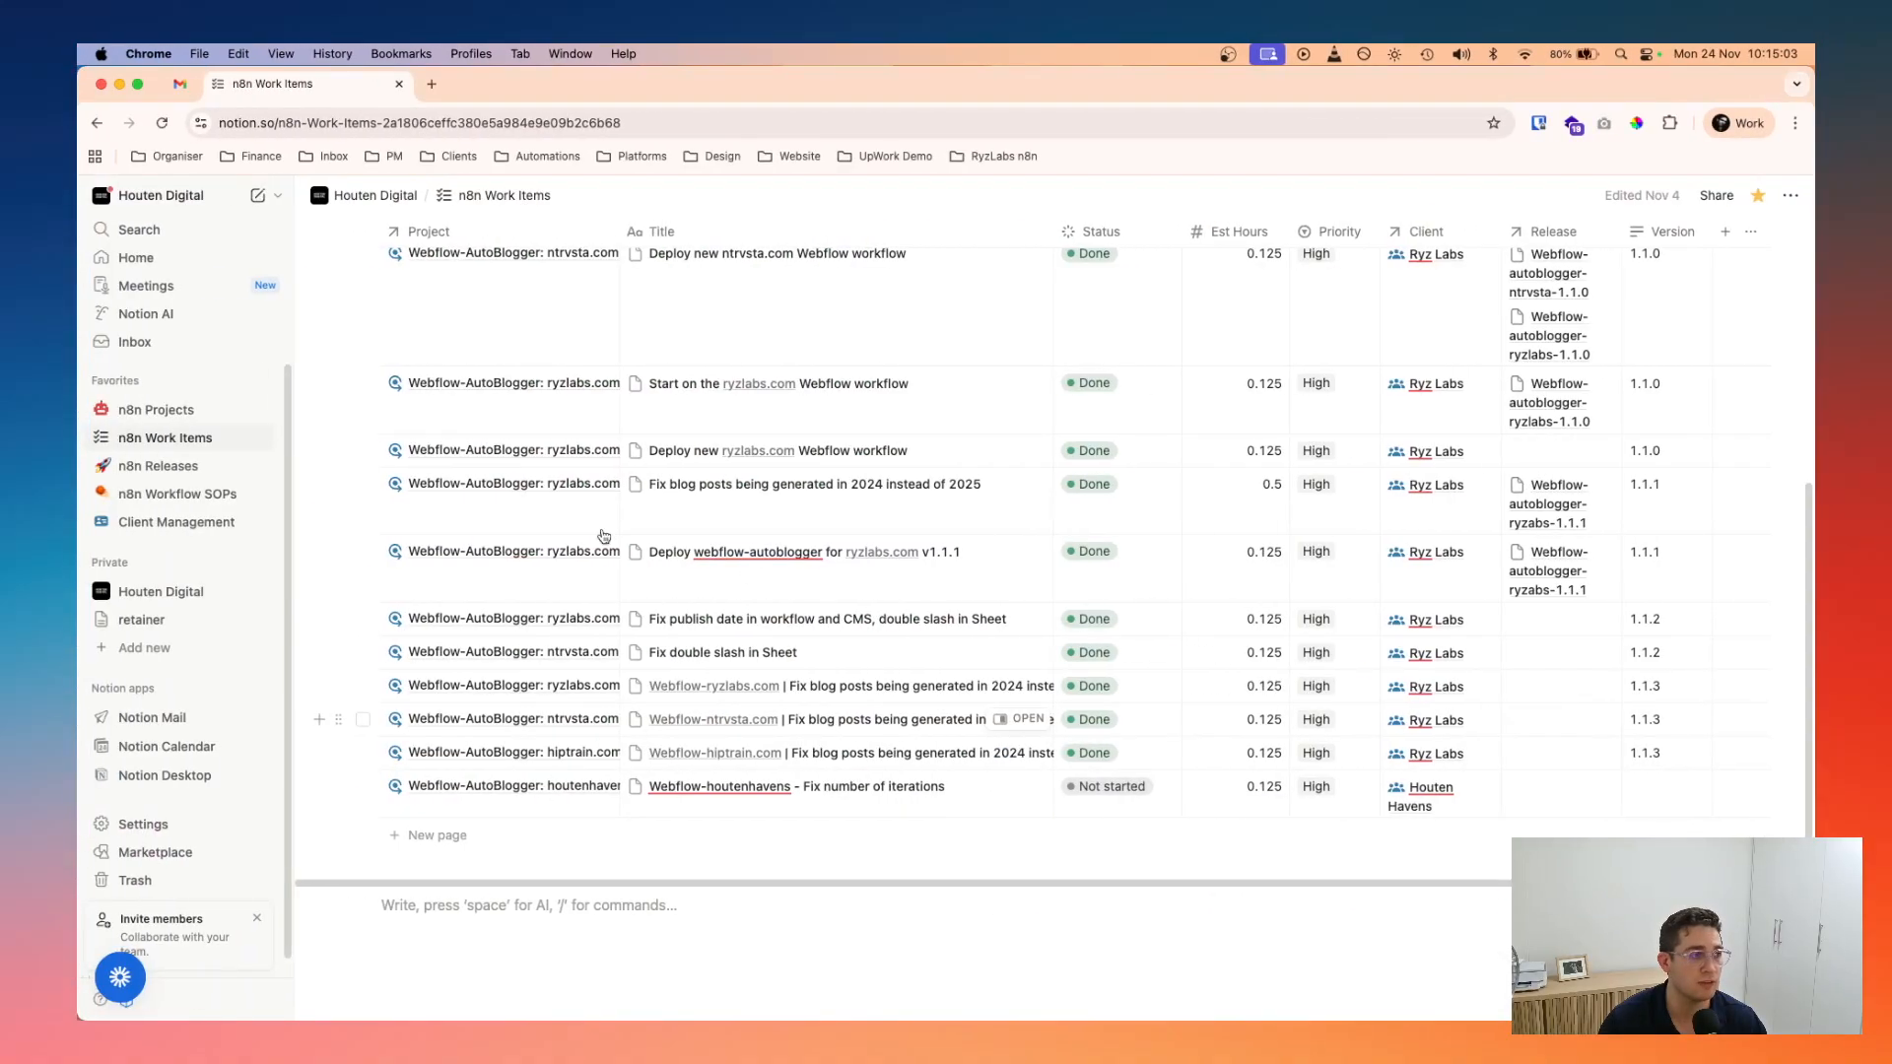
pyautogui.hotkey('ctrl', 'Right')
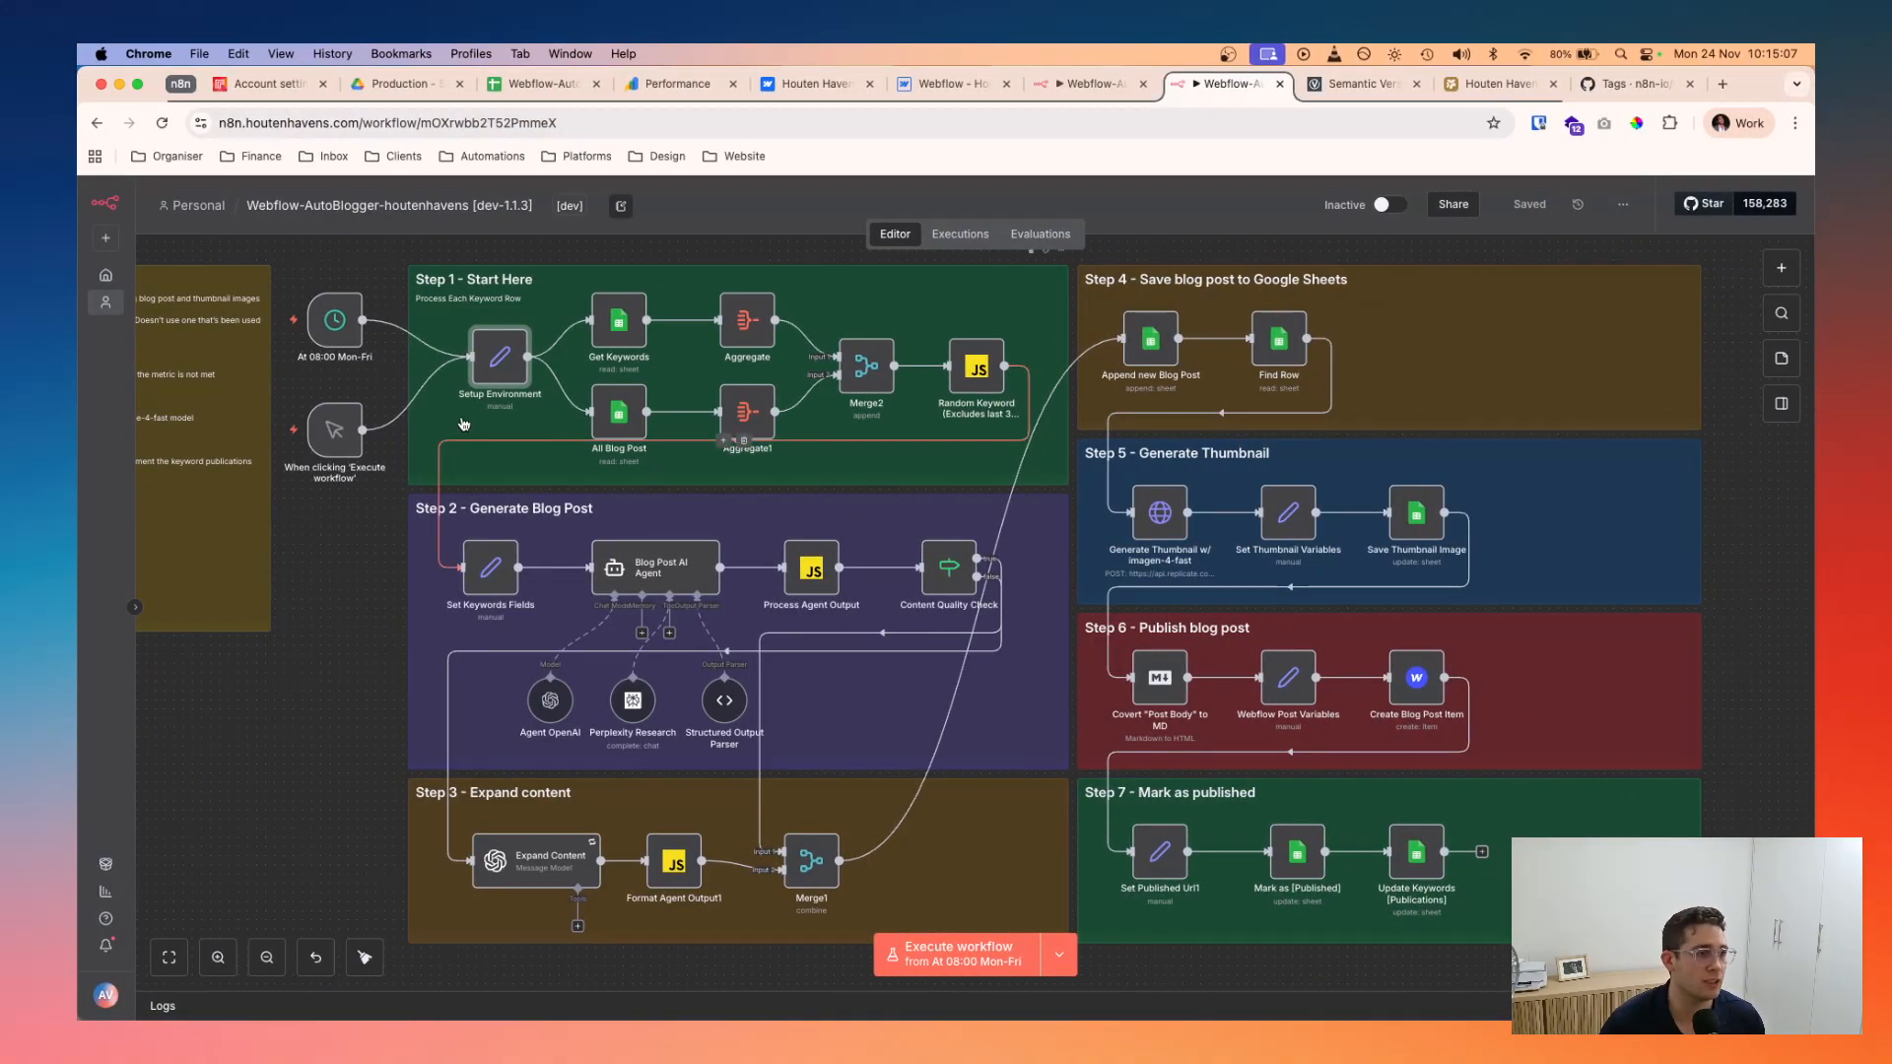
# - Zoom in on Step 1 and examine the production flag in the Setup Environment node
pyautogui.scroll(3, 586, 445)
pyautogui.hscroll(-2, 609, 450)
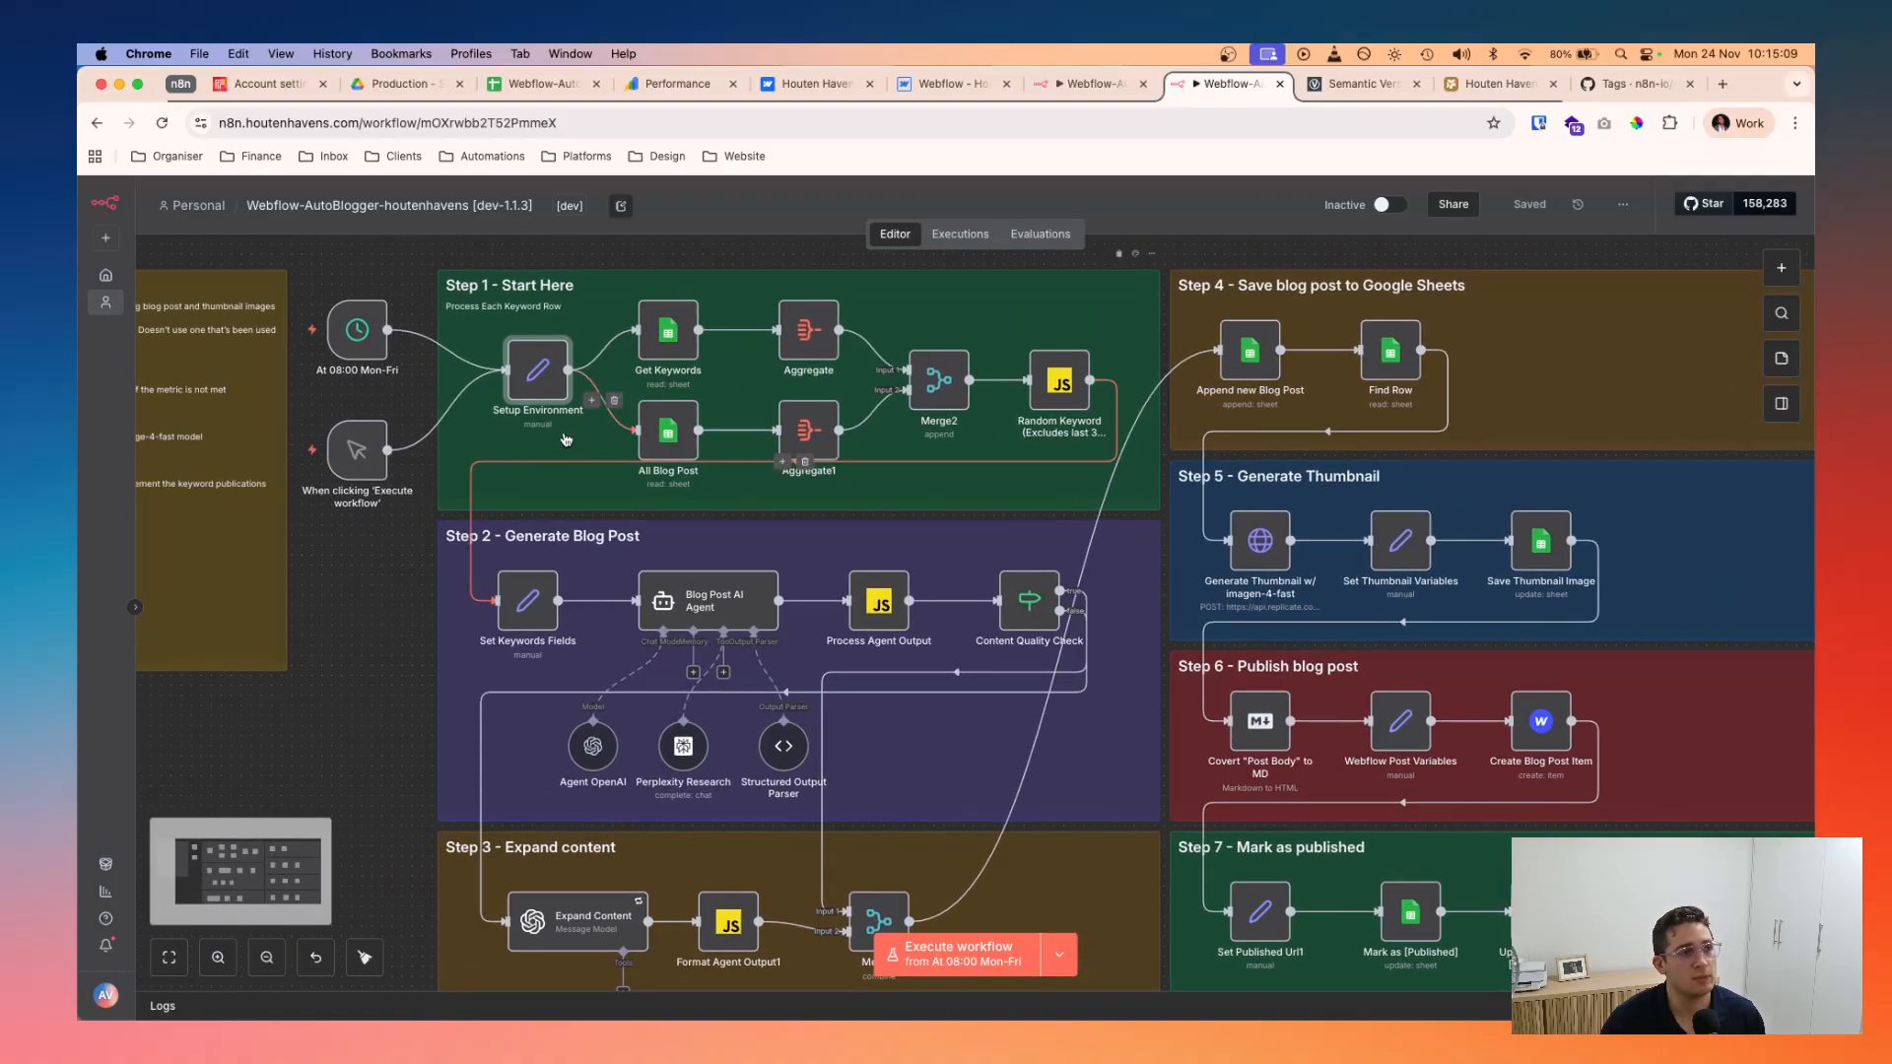
pyautogui.scroll(1, 493, 411)
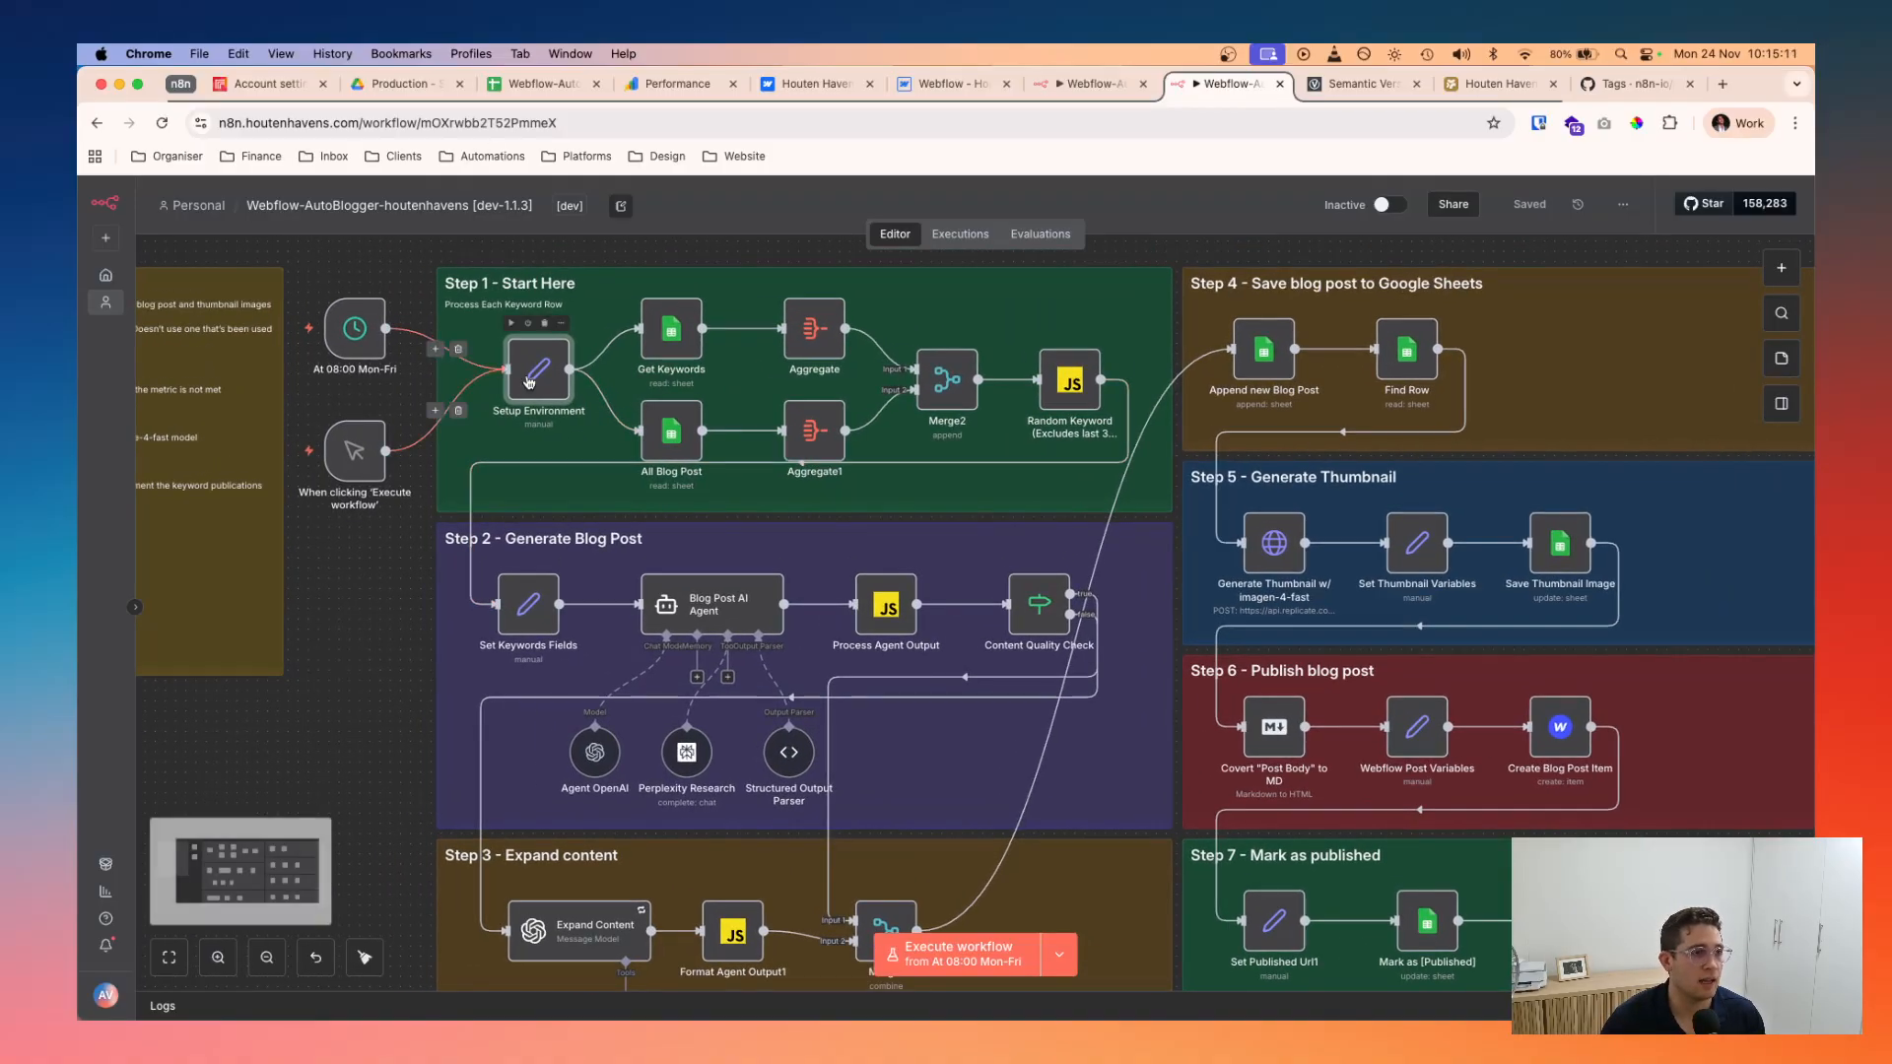
pyautogui.doubleClick(523, 379)
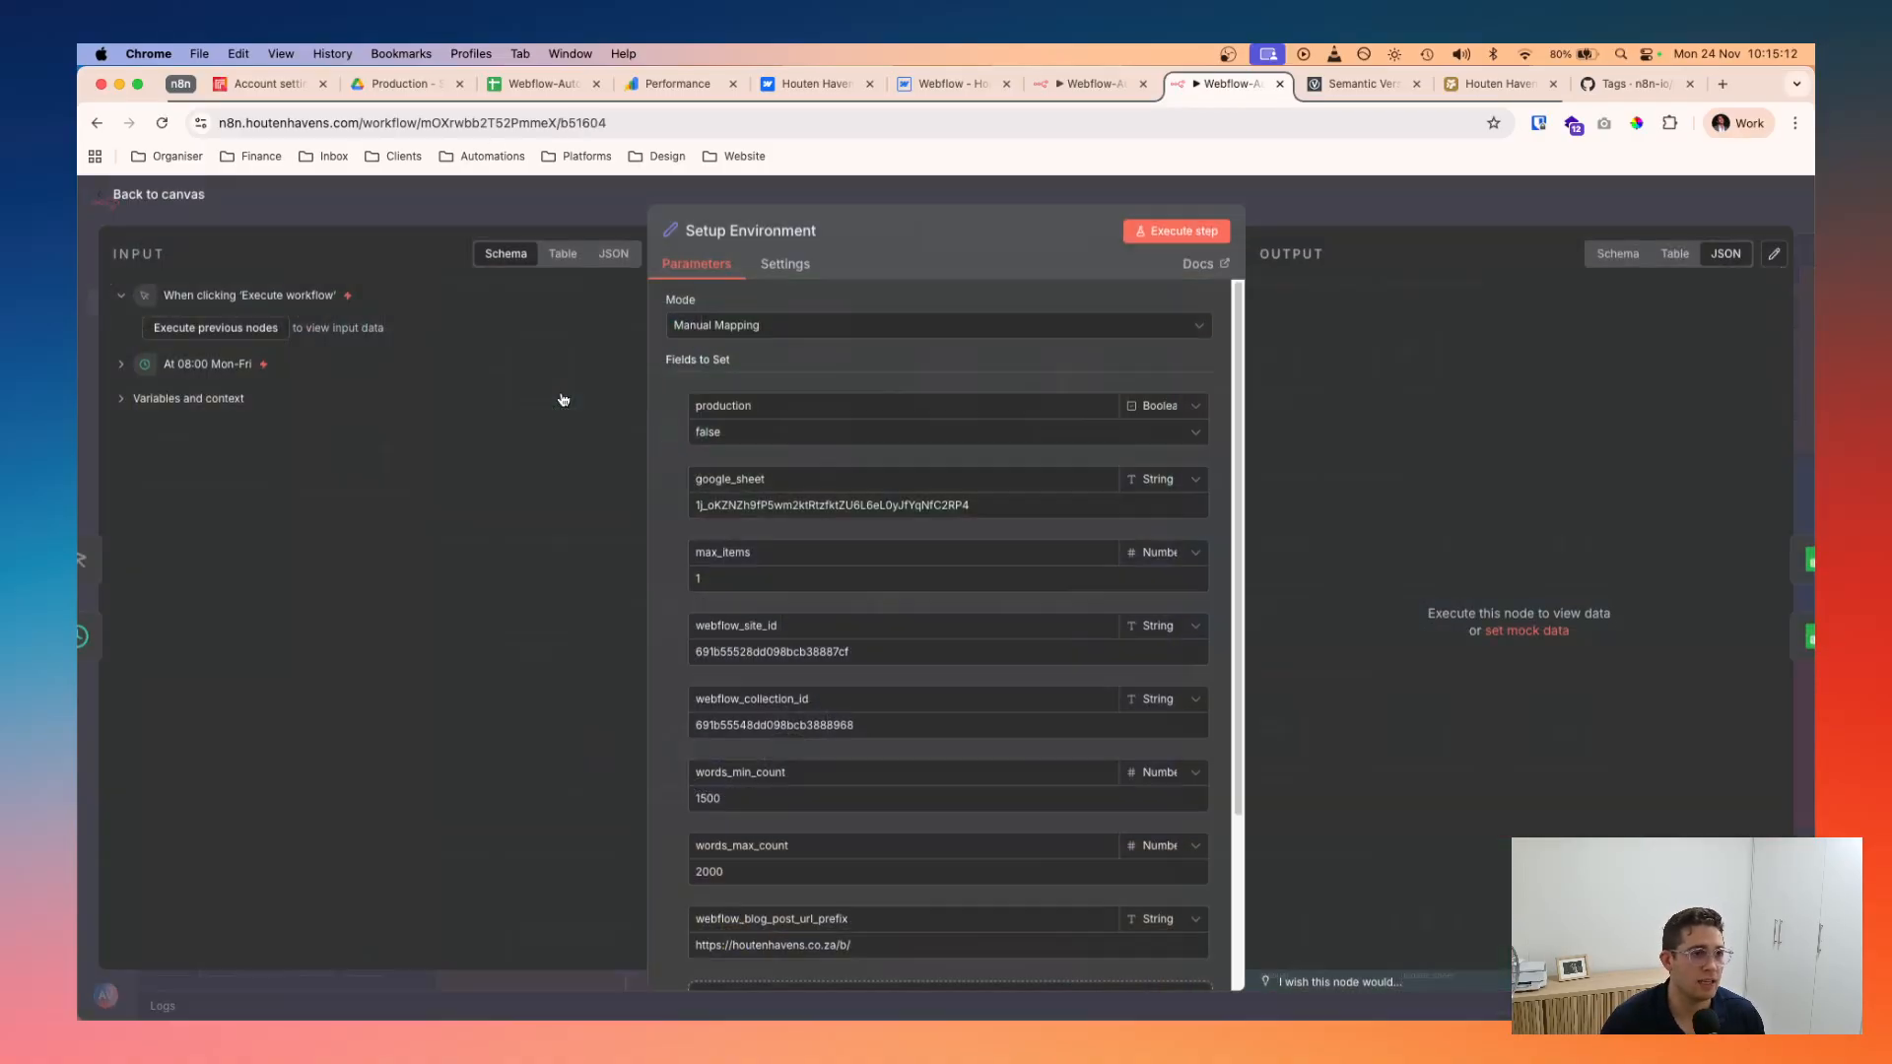
pyautogui.click(1370, 212)
pyautogui.scroll(1, 522, 387)
pyautogui.hscroll(-1, 536, 384)
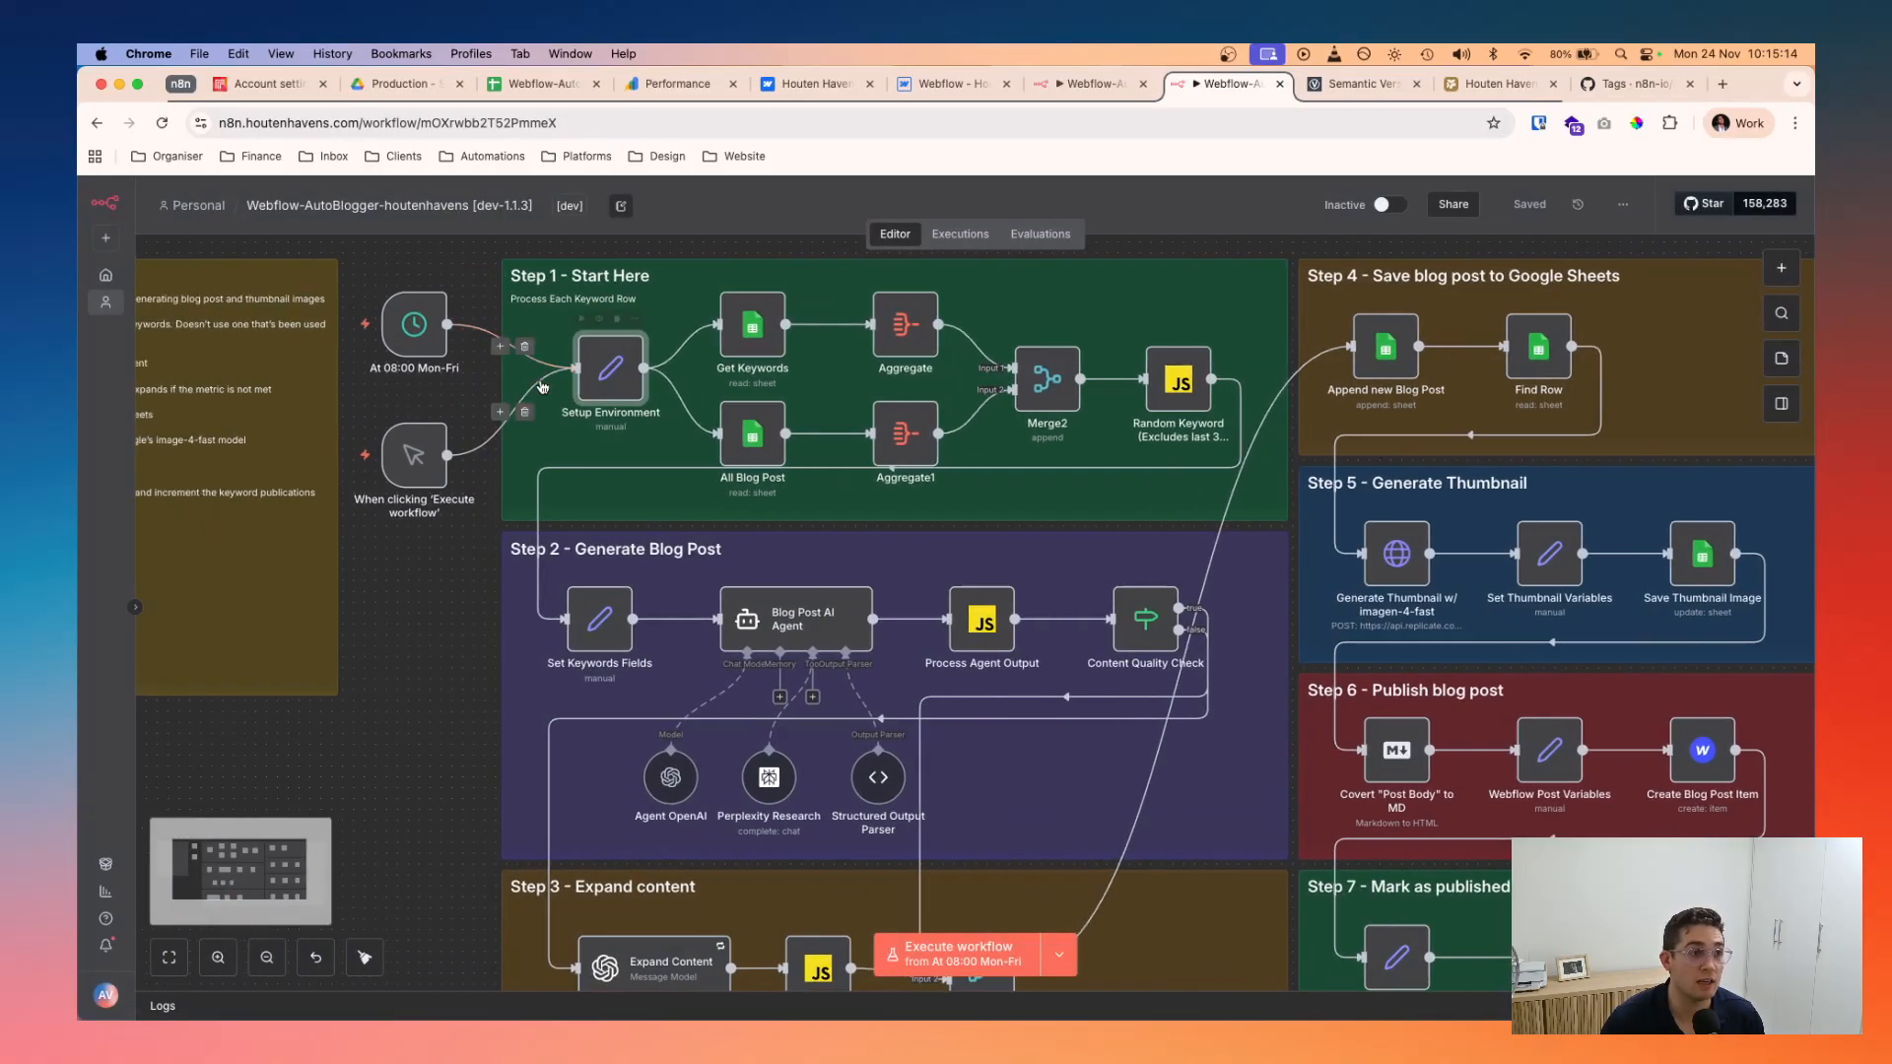
pyautogui.doubleClick(603, 374)
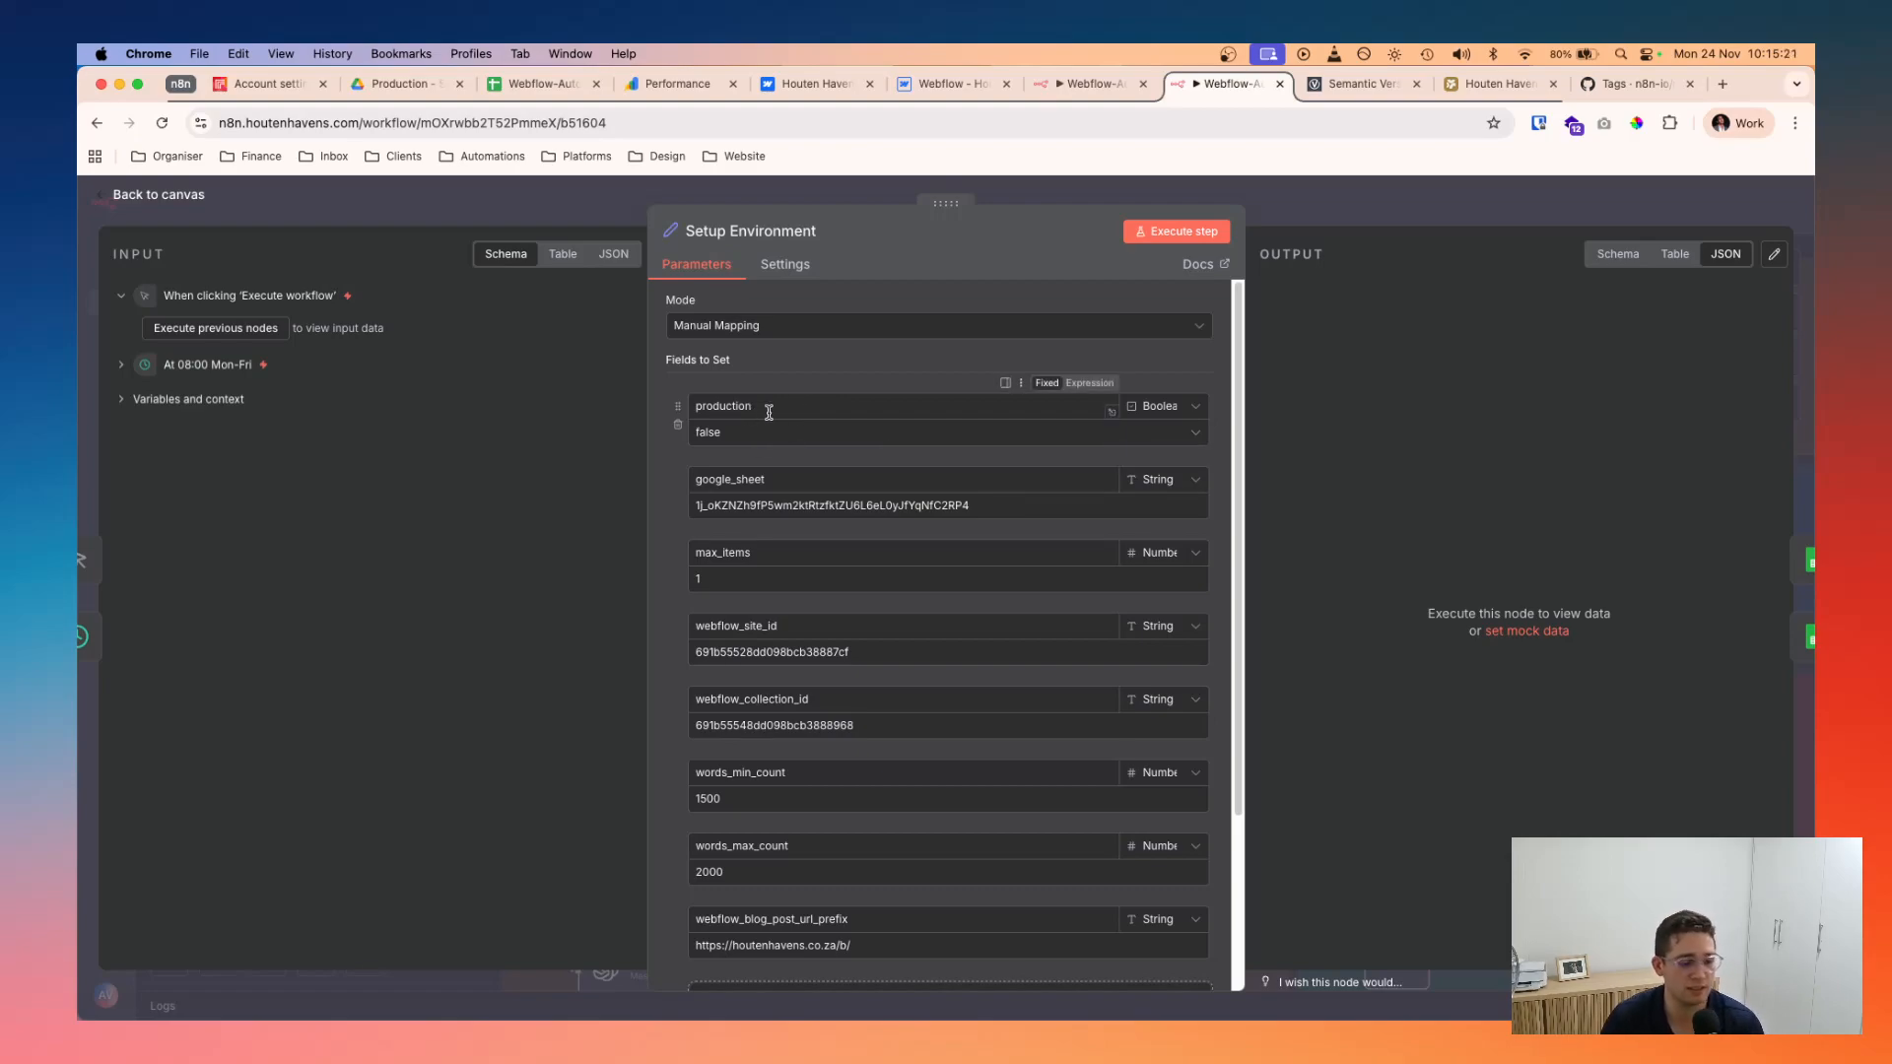
pyautogui.scroll(4, 760, 412)
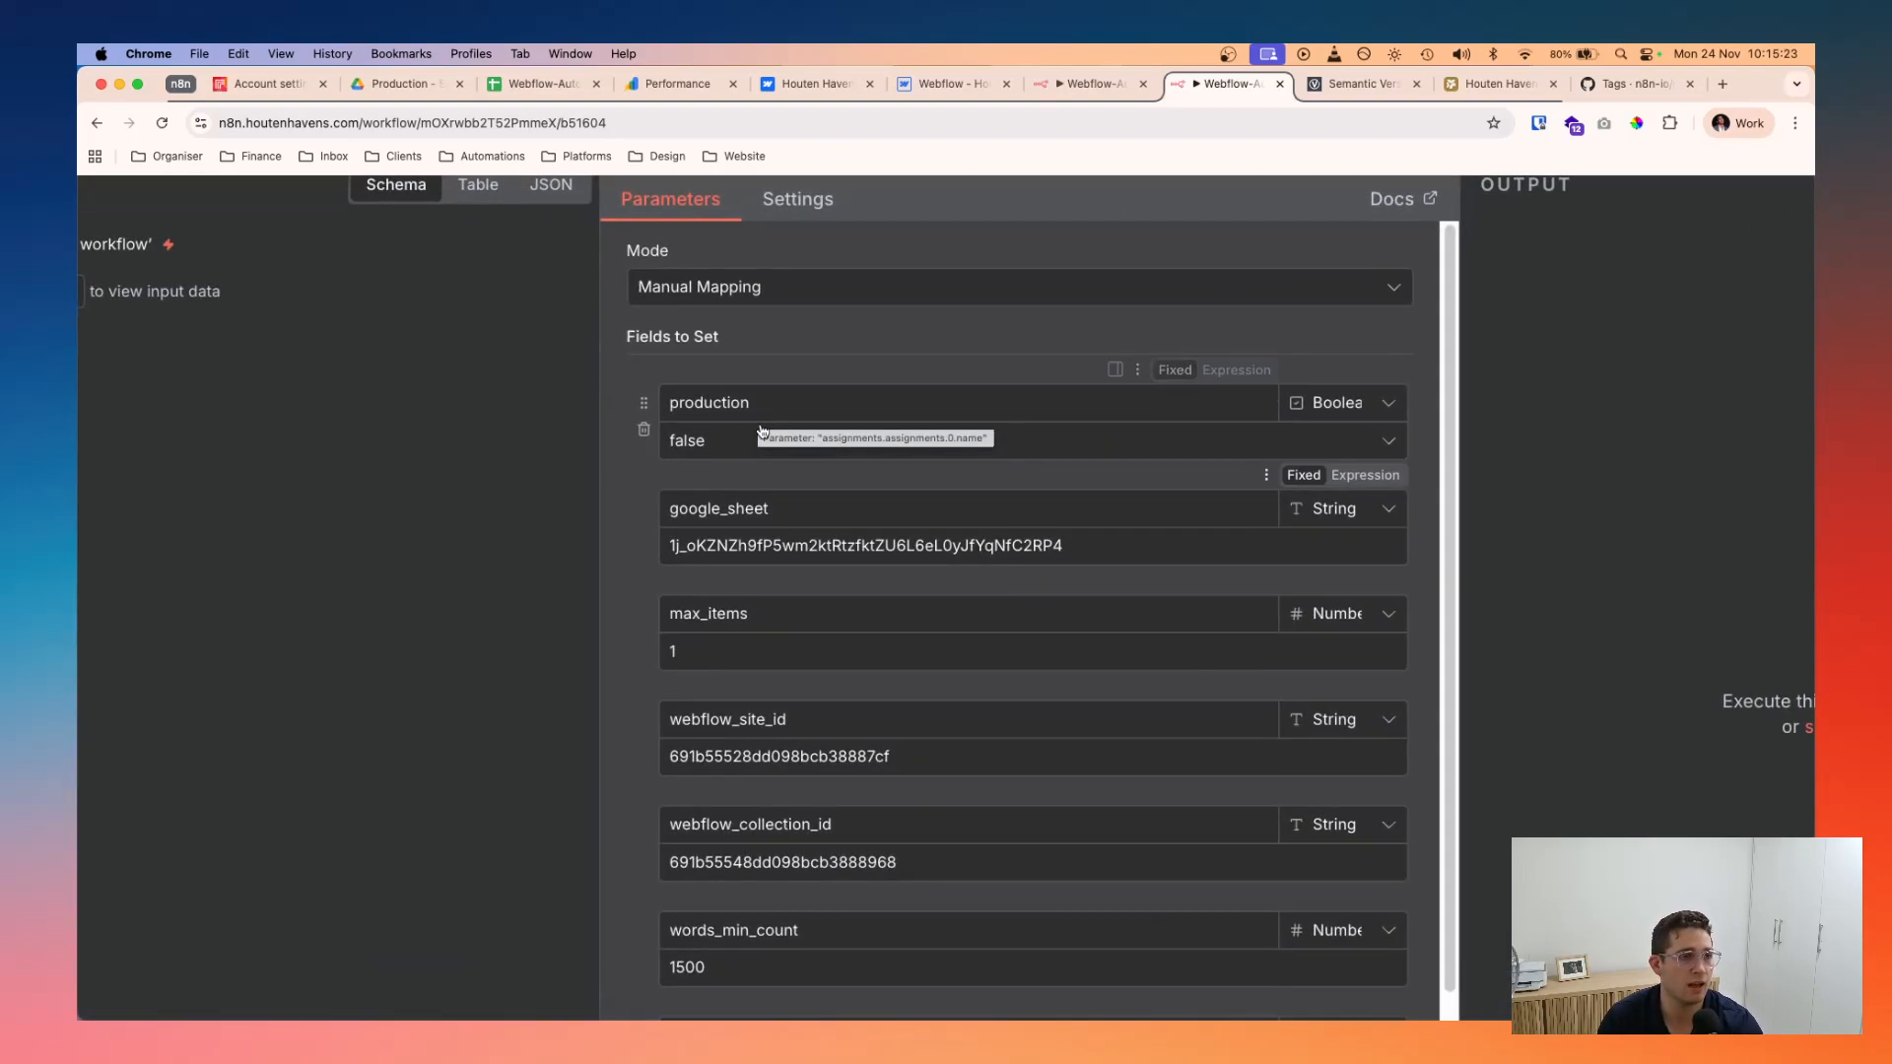
pyautogui.scroll(-4, 785, 453)
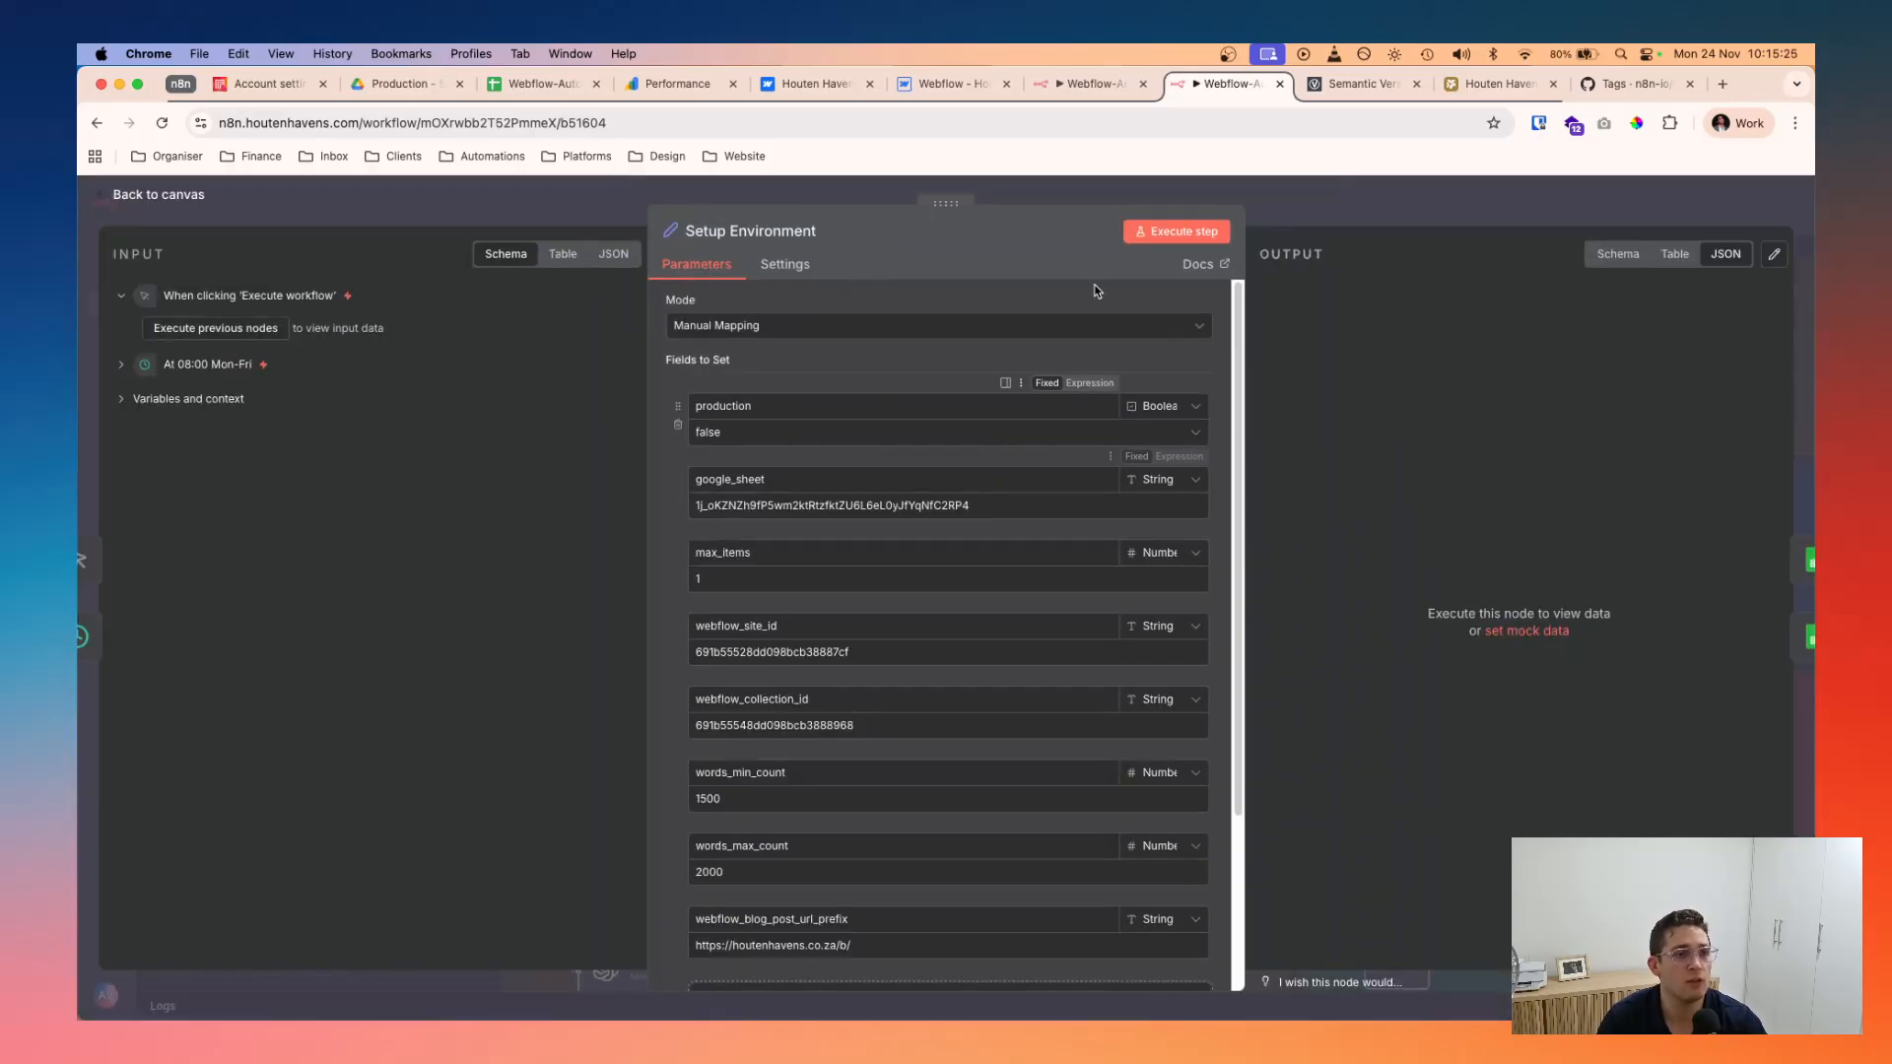
pyautogui.click(1403, 214)
# - Inspect the Create Blog Post Item node in Step 6, including its site, collection and Live expressions
pyautogui.hscroll(2, 1541, 735)
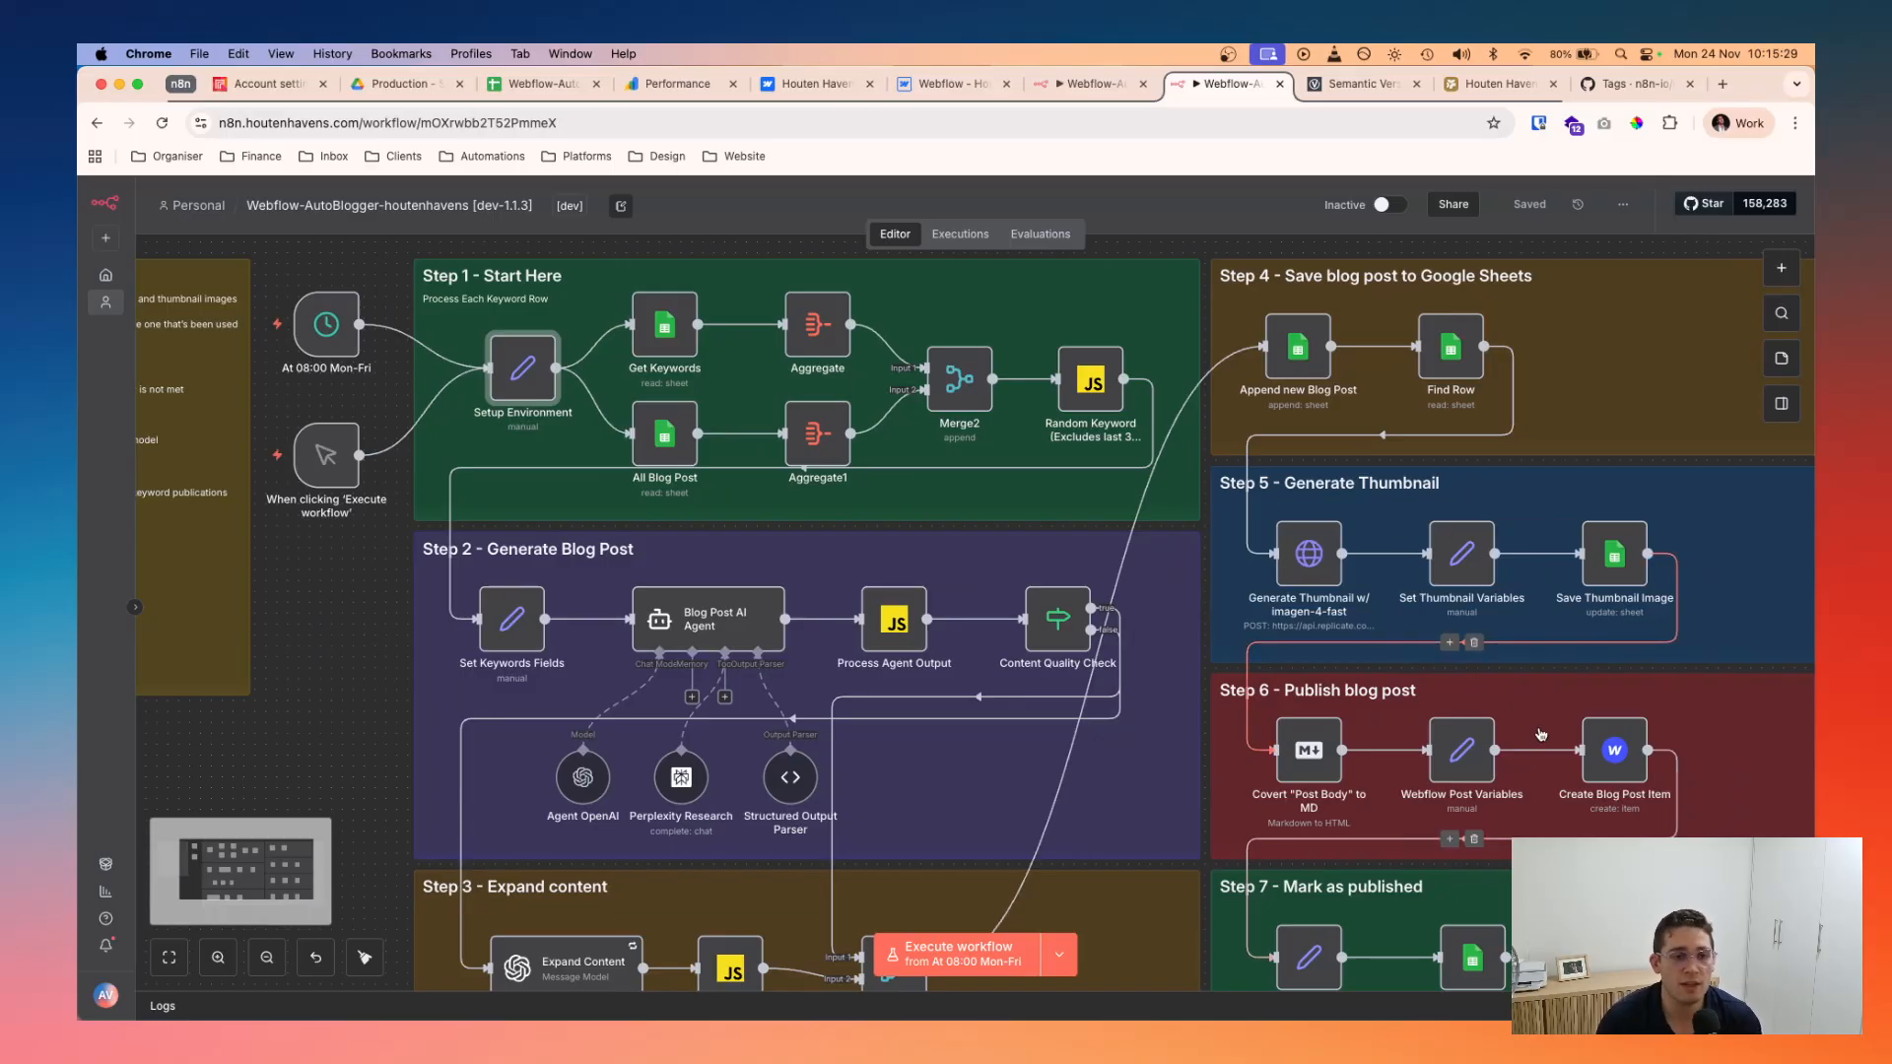
pyautogui.scroll(-5, 1541, 734)
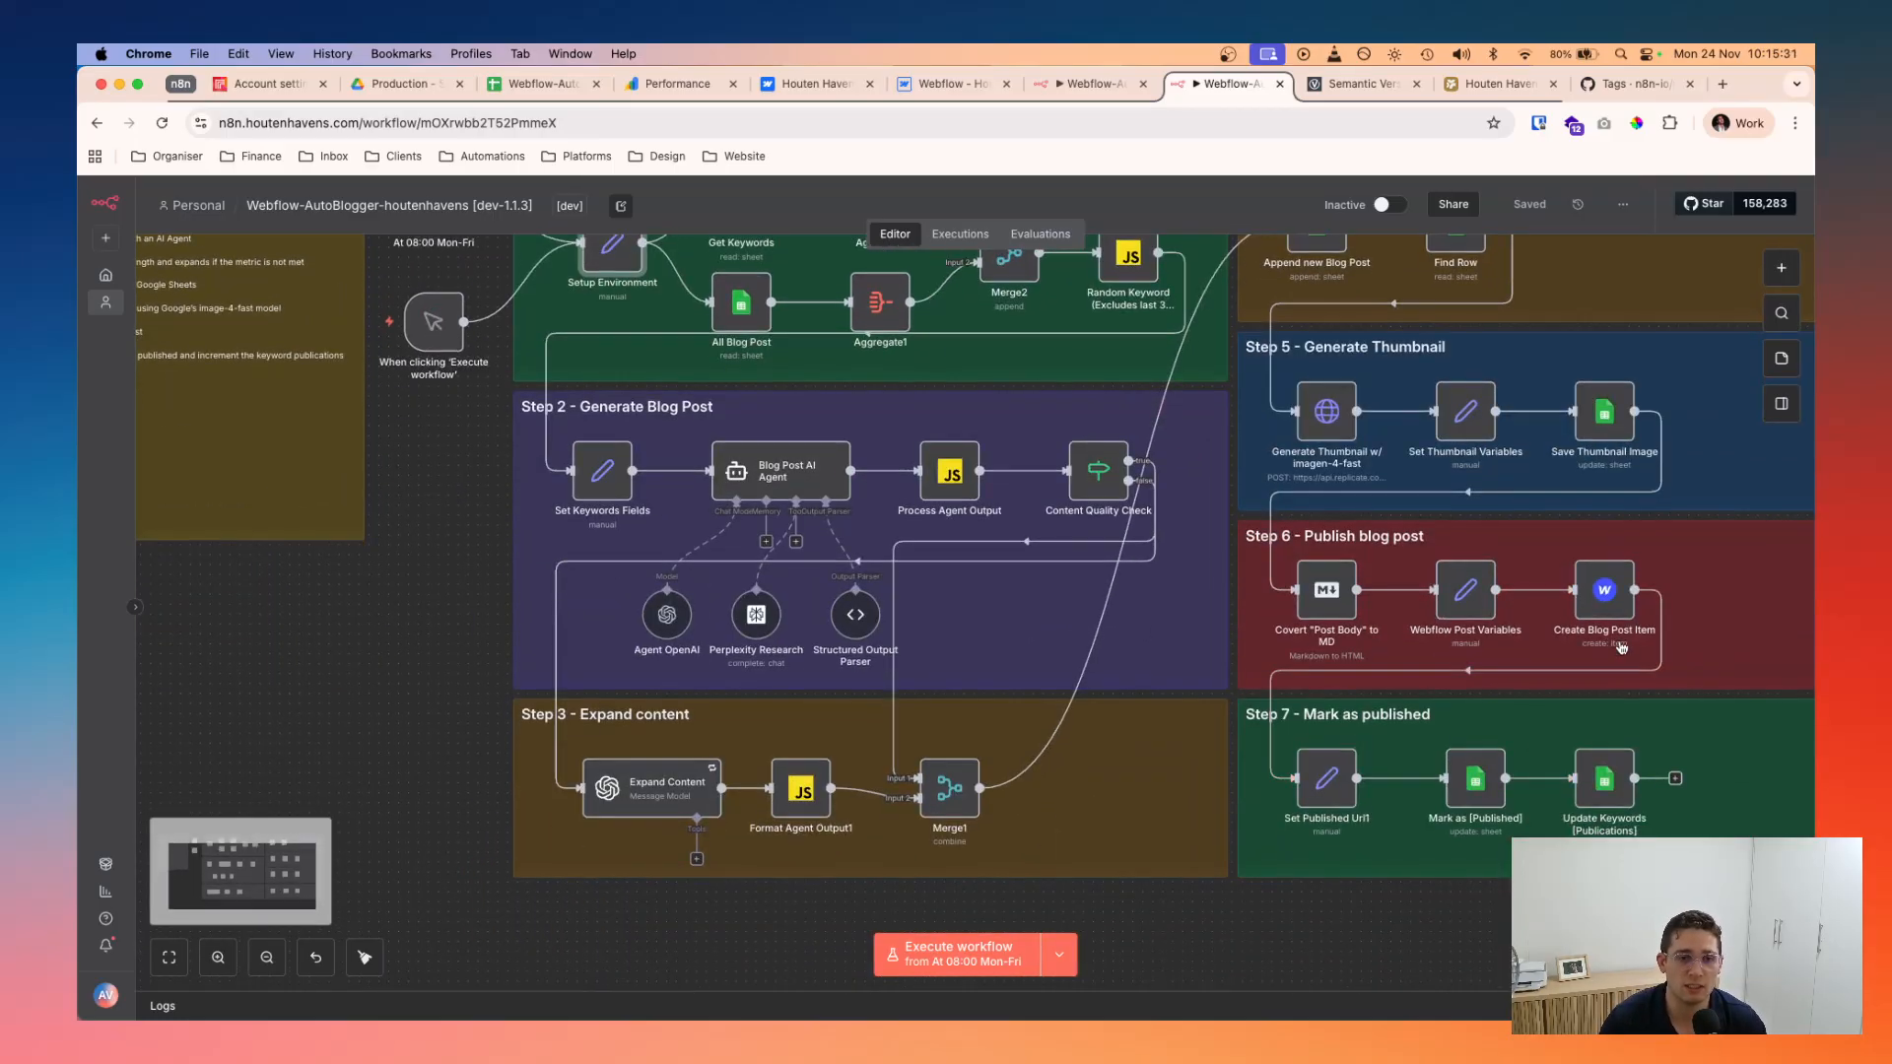
pyautogui.scroll(3, 1621, 648)
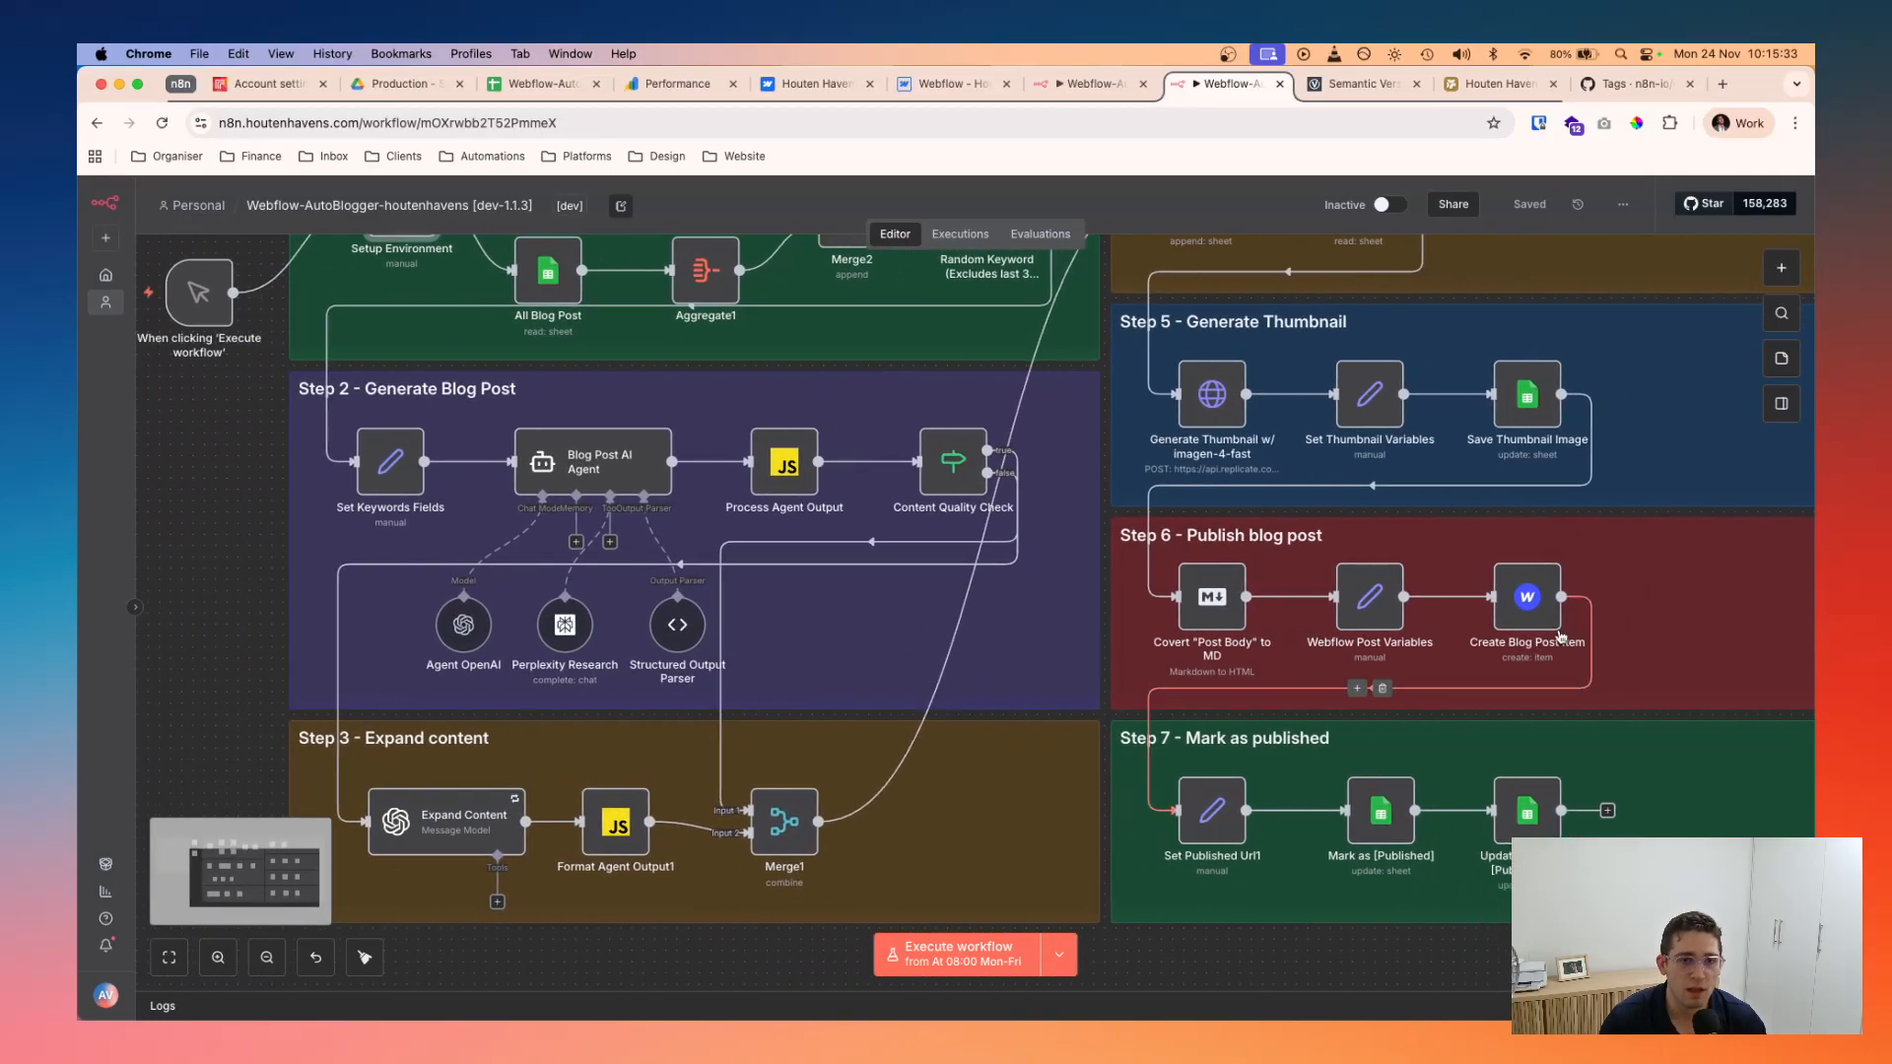
pyautogui.hscroll(2, 1560, 636)
pyautogui.scroll(3, 1517, 626)
pyautogui.doubleClick(1391, 592)
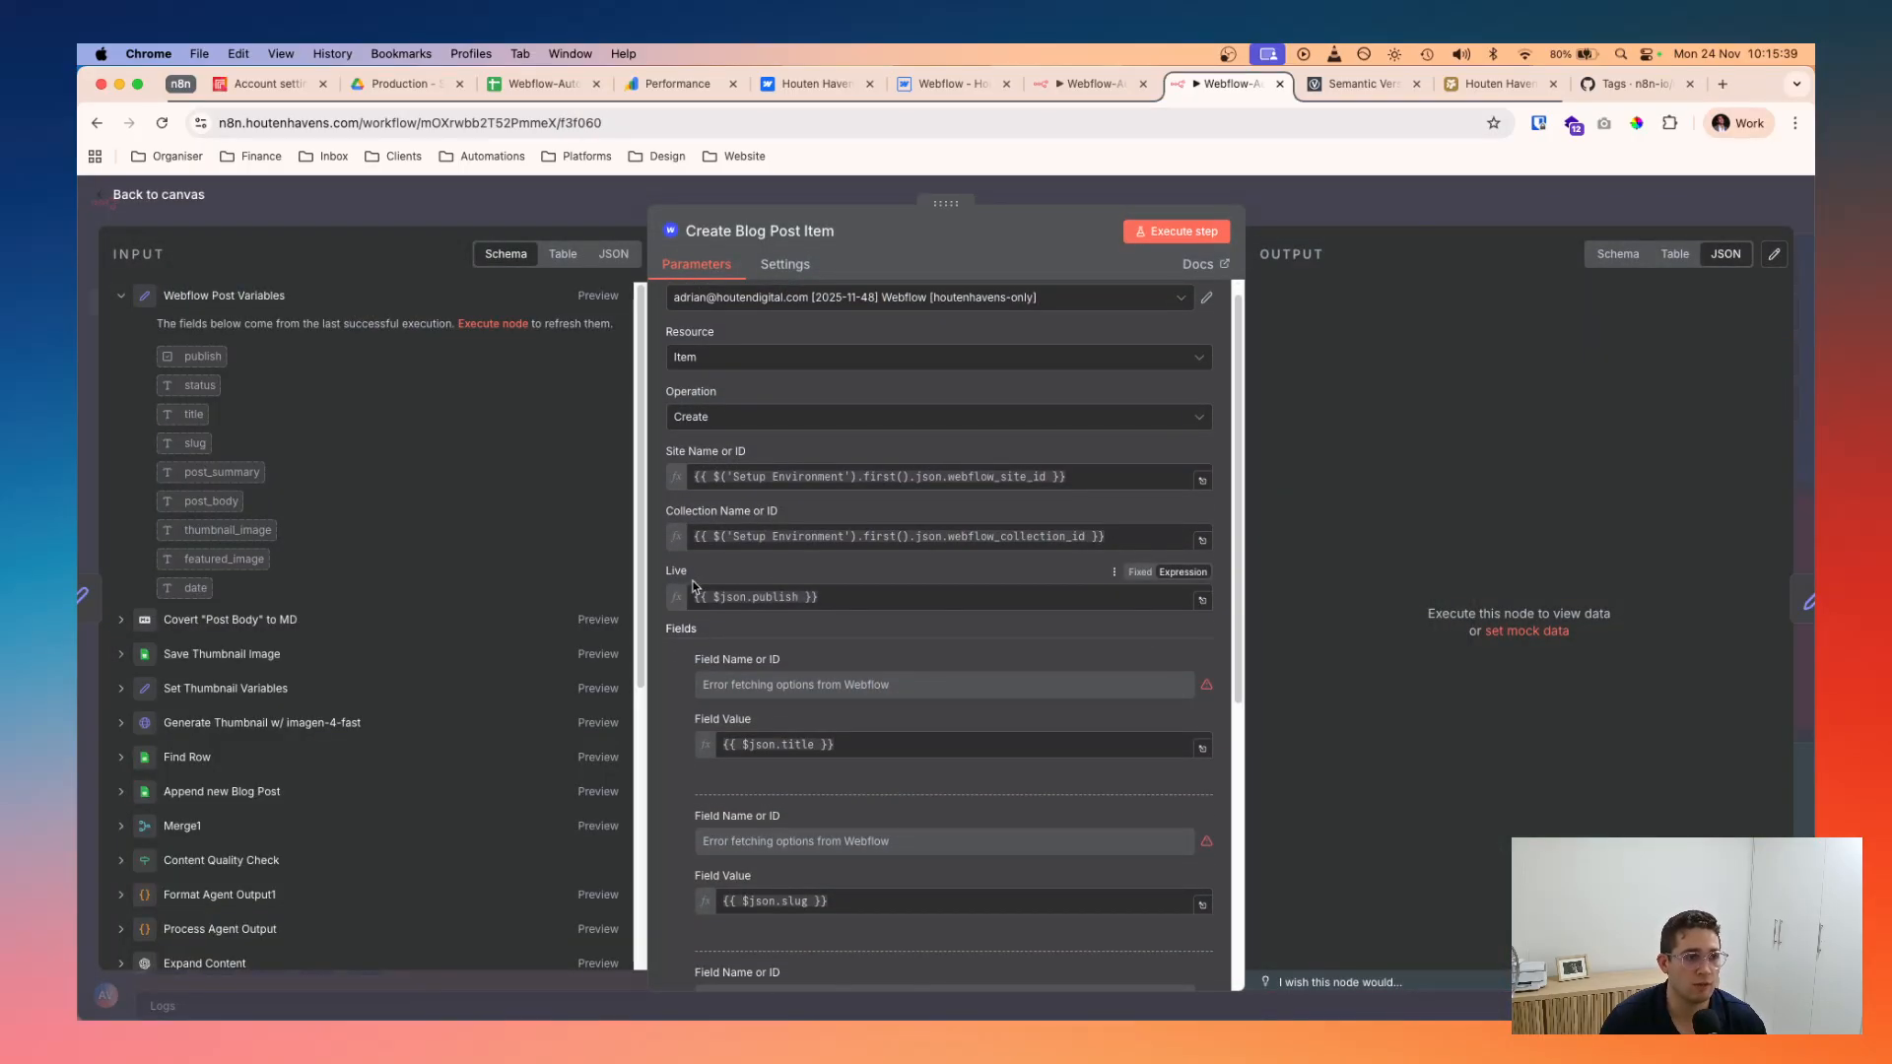
pyautogui.press('Escape')
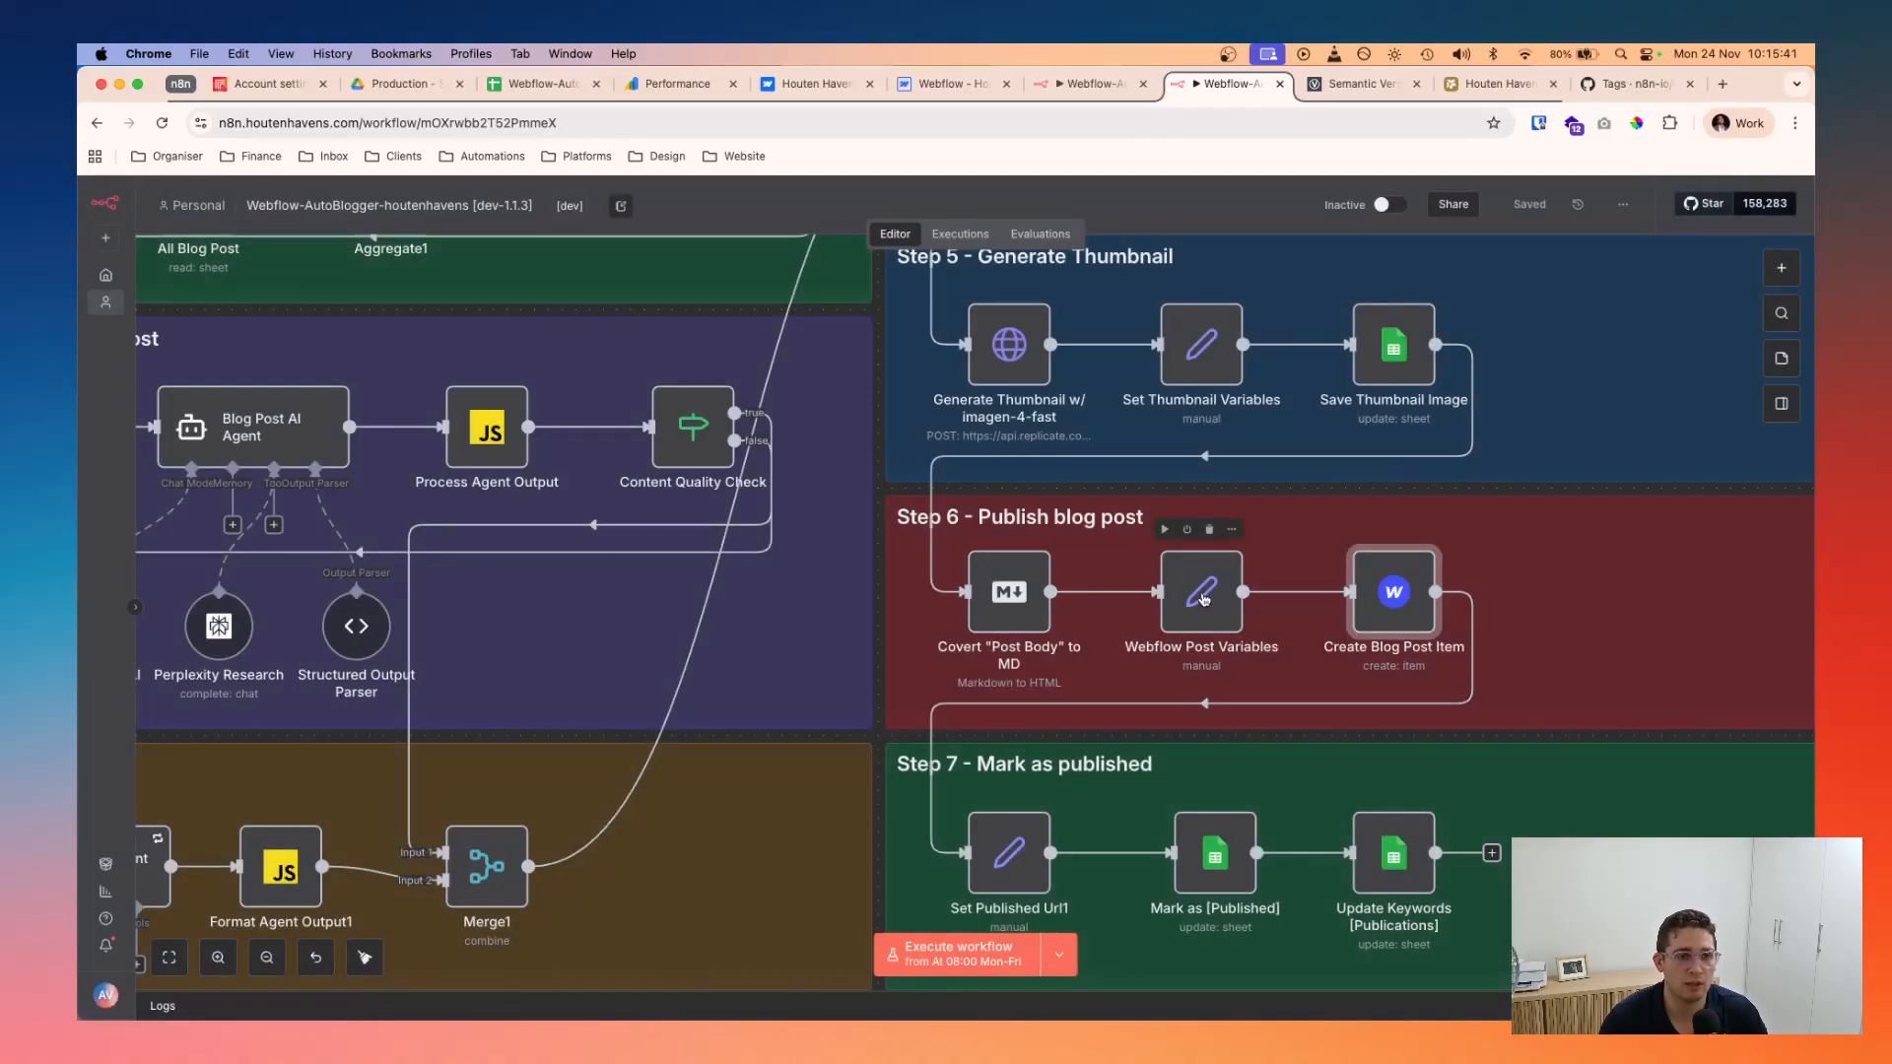
# - Review the Webflow Post Variables node's fields and highlight the production reference in its publish expression
pyautogui.doubleClick(1202, 601)
pyautogui.scroll(-4, 735, 575)
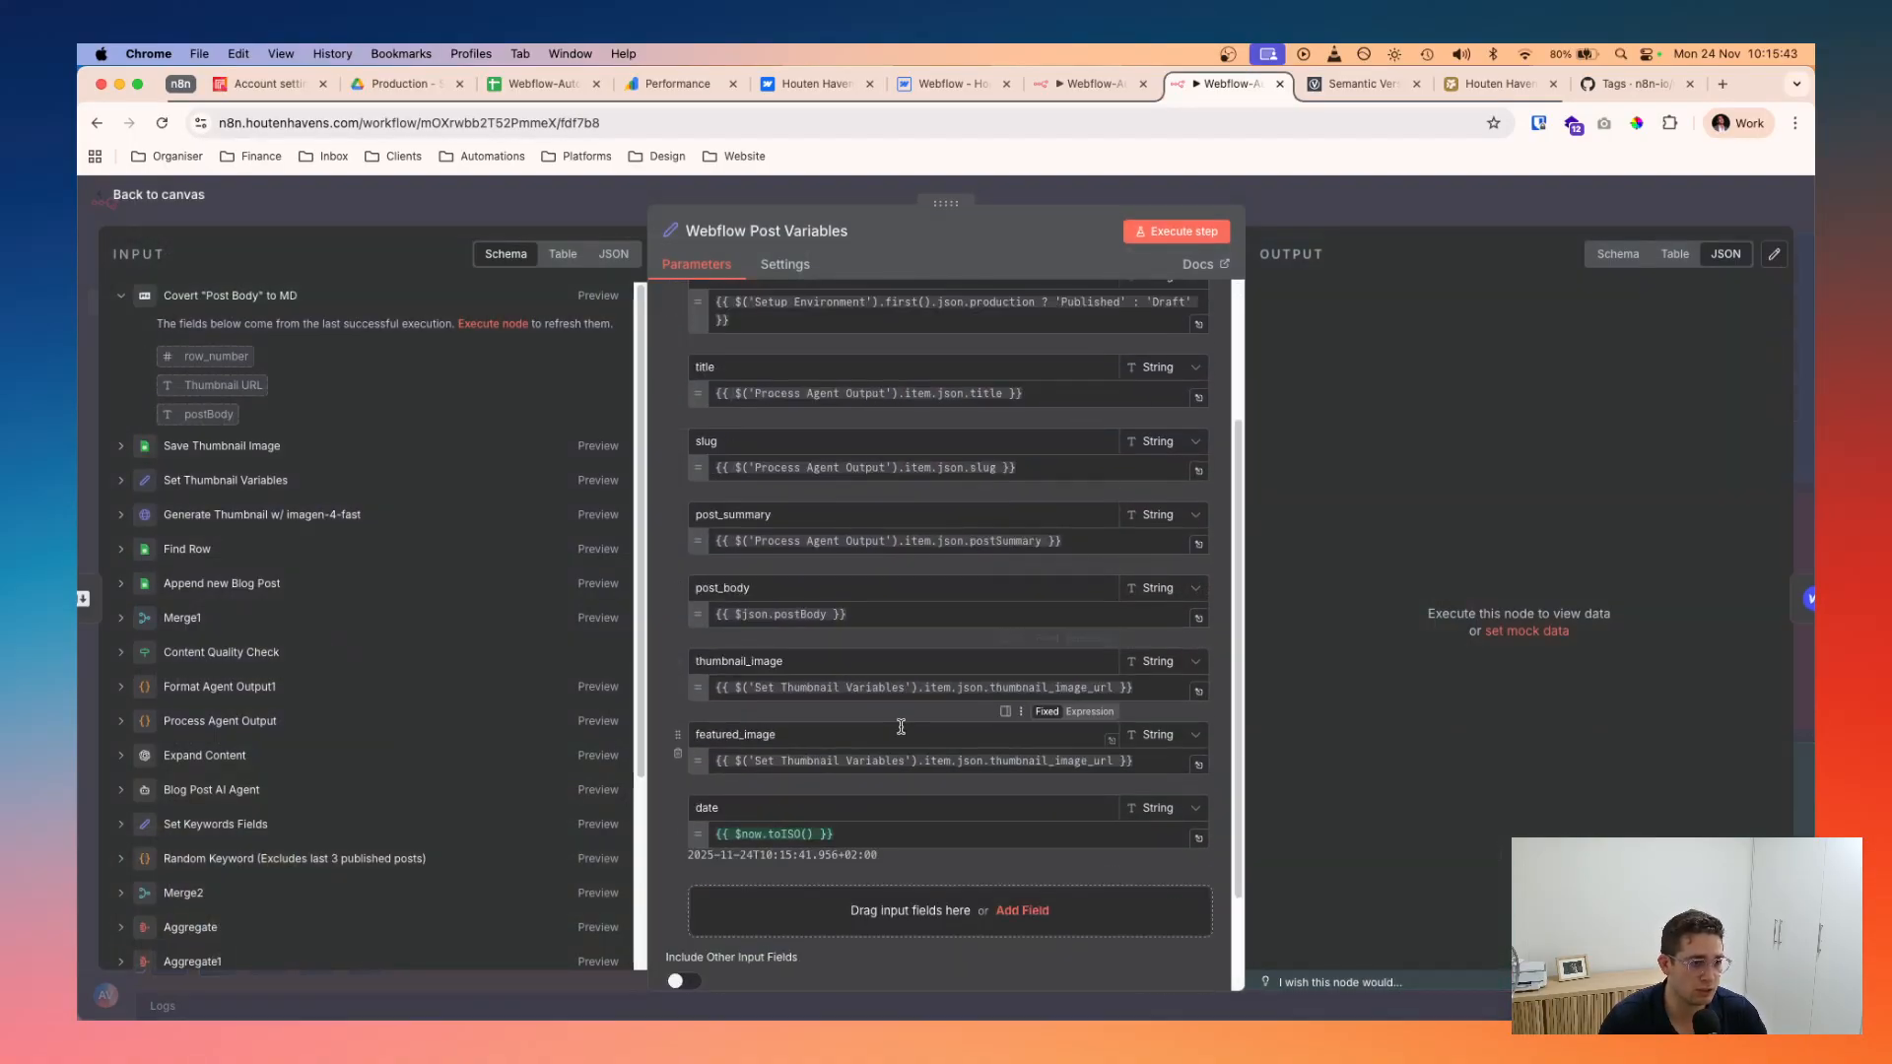
pyautogui.scroll(4, 768, 657)
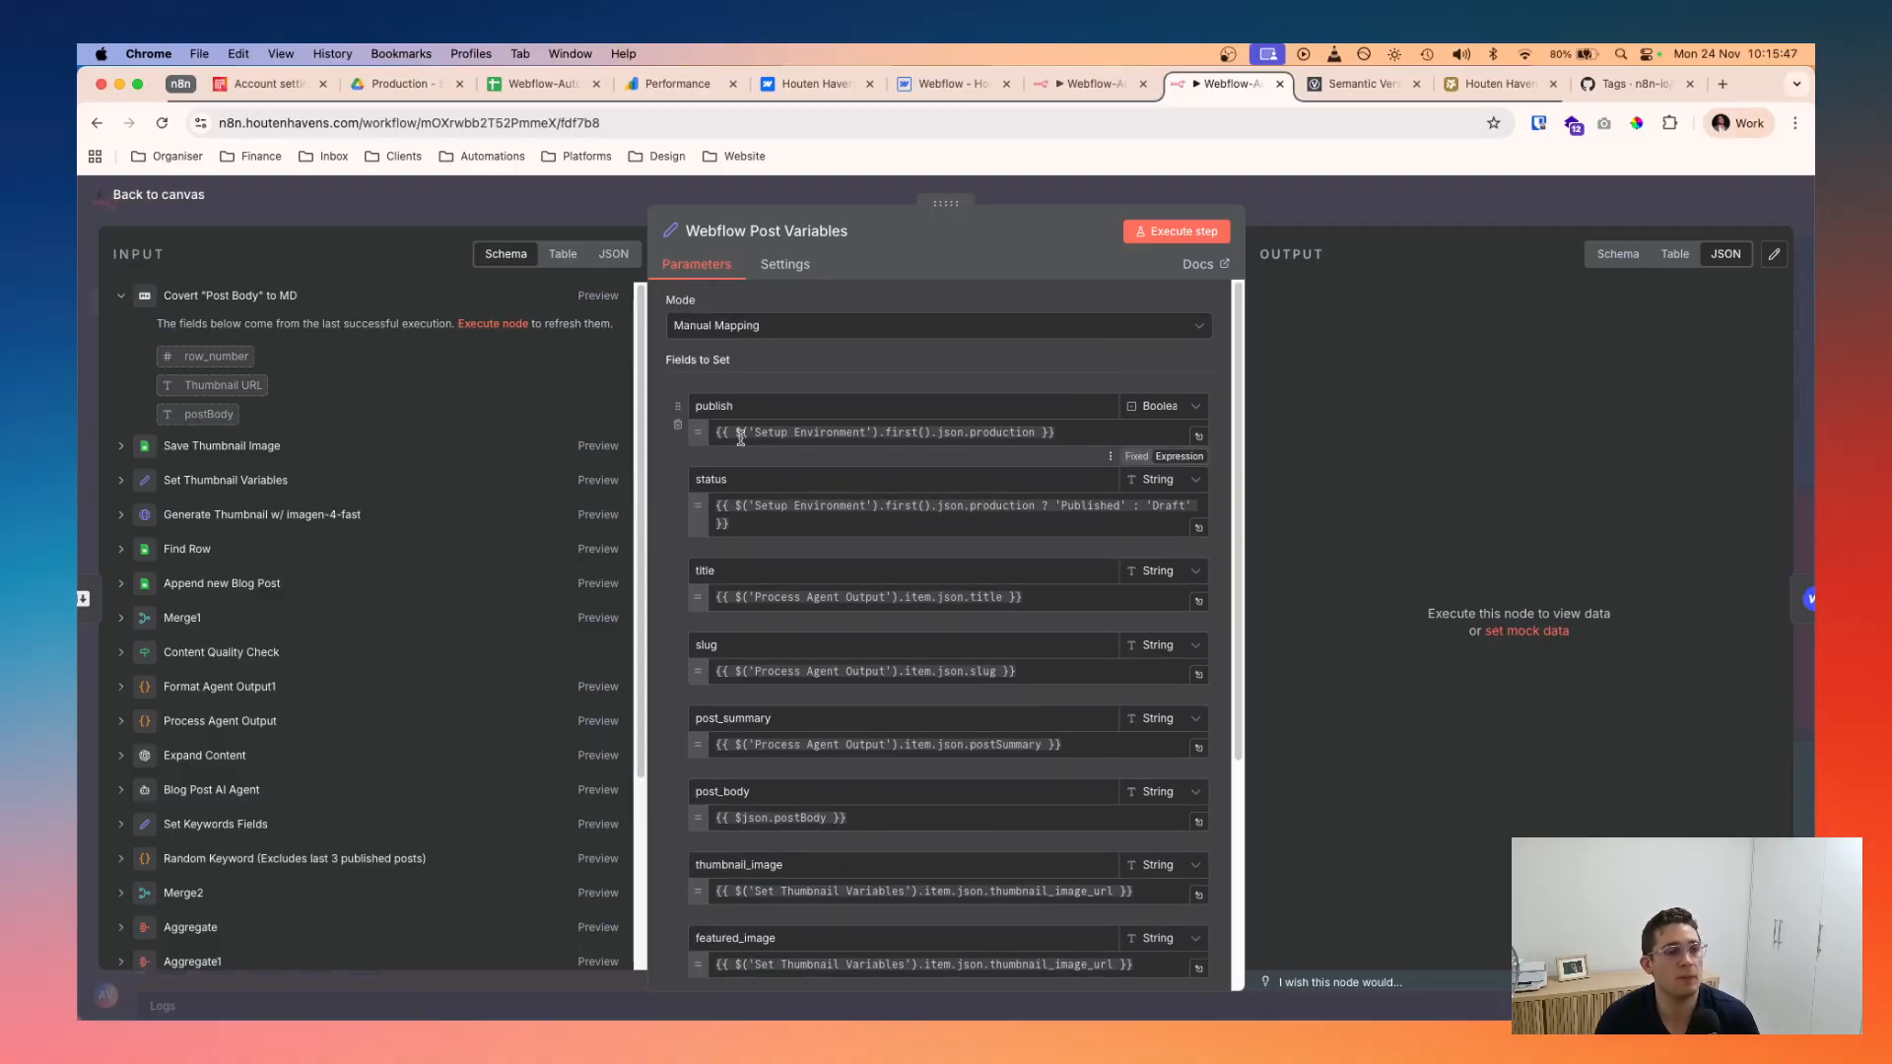
pyautogui.doubleClick(1003, 431)
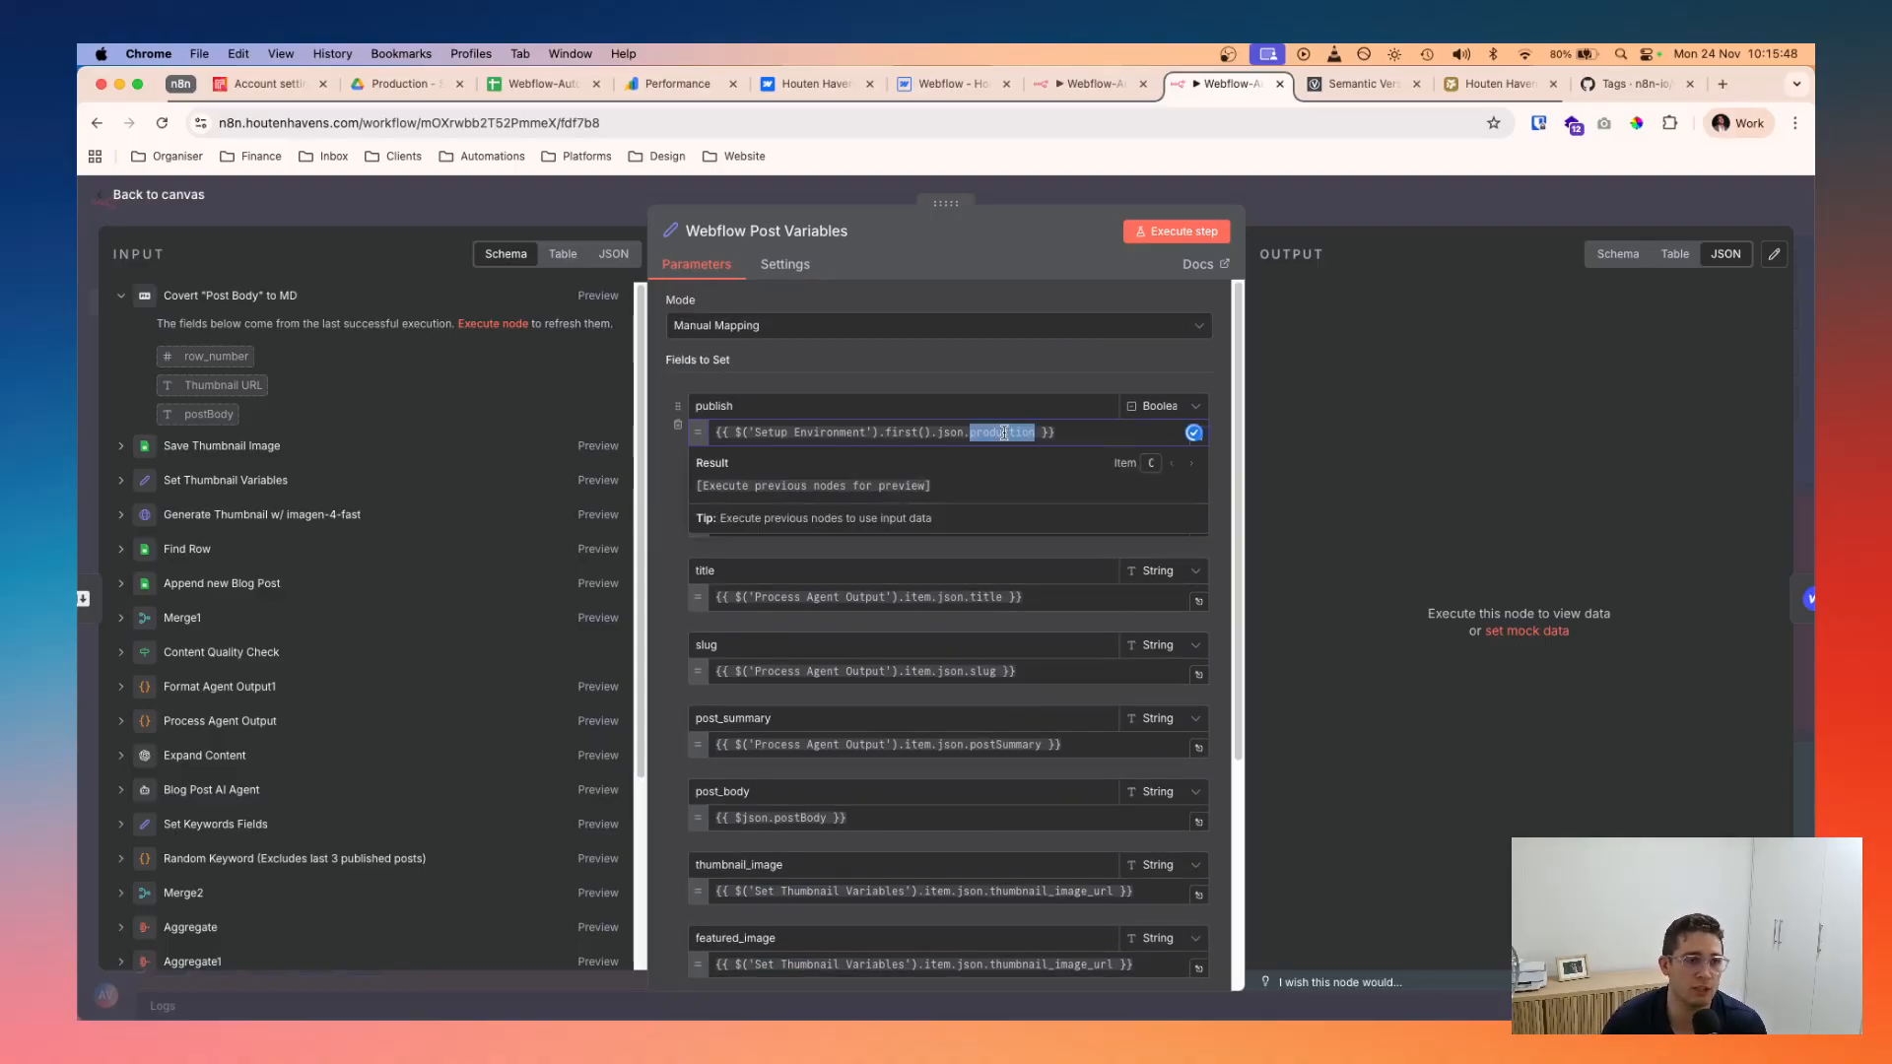
# - Leave the Webflow Post Variables node and highlight the Site Name or ID expression in the Create Blog Post Item node
pyautogui.click(937, 372)
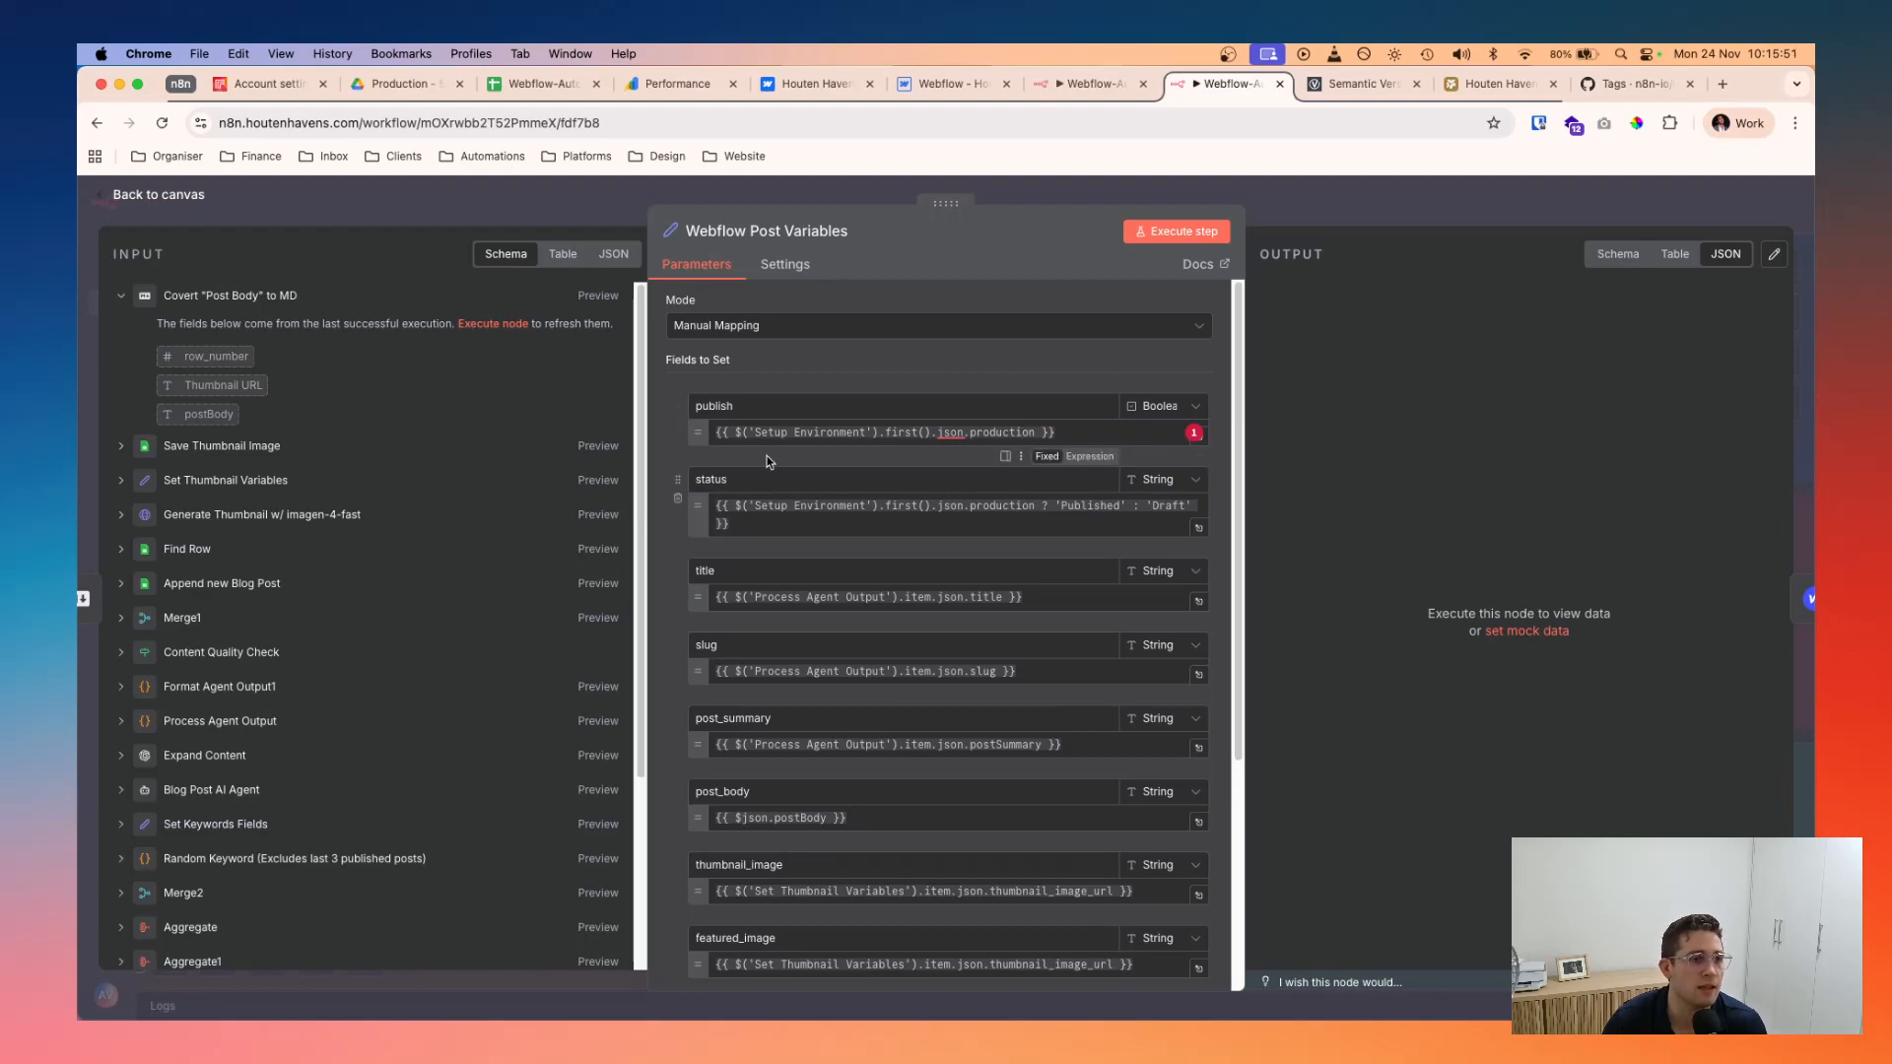
pyautogui.click(1402, 194)
pyautogui.scroll(-2, 1462, 741)
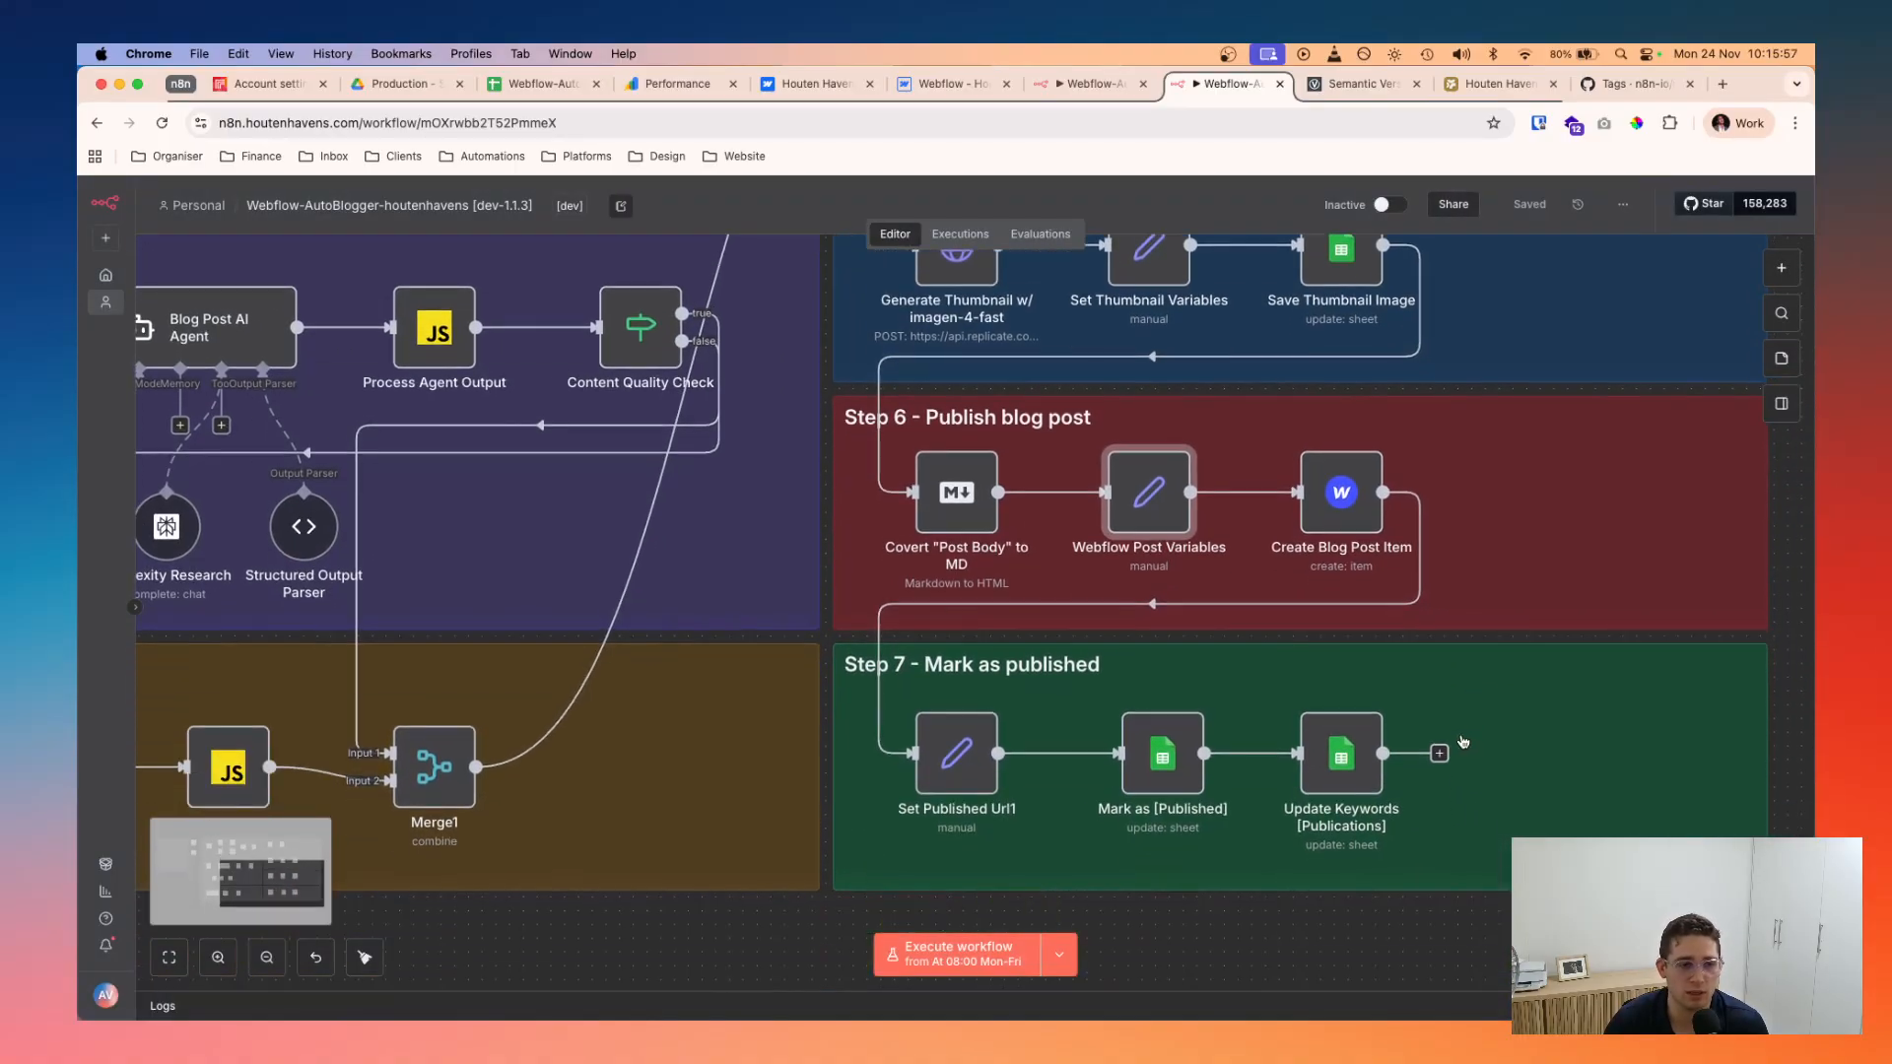
pyautogui.hscroll(-2, 1433, 736)
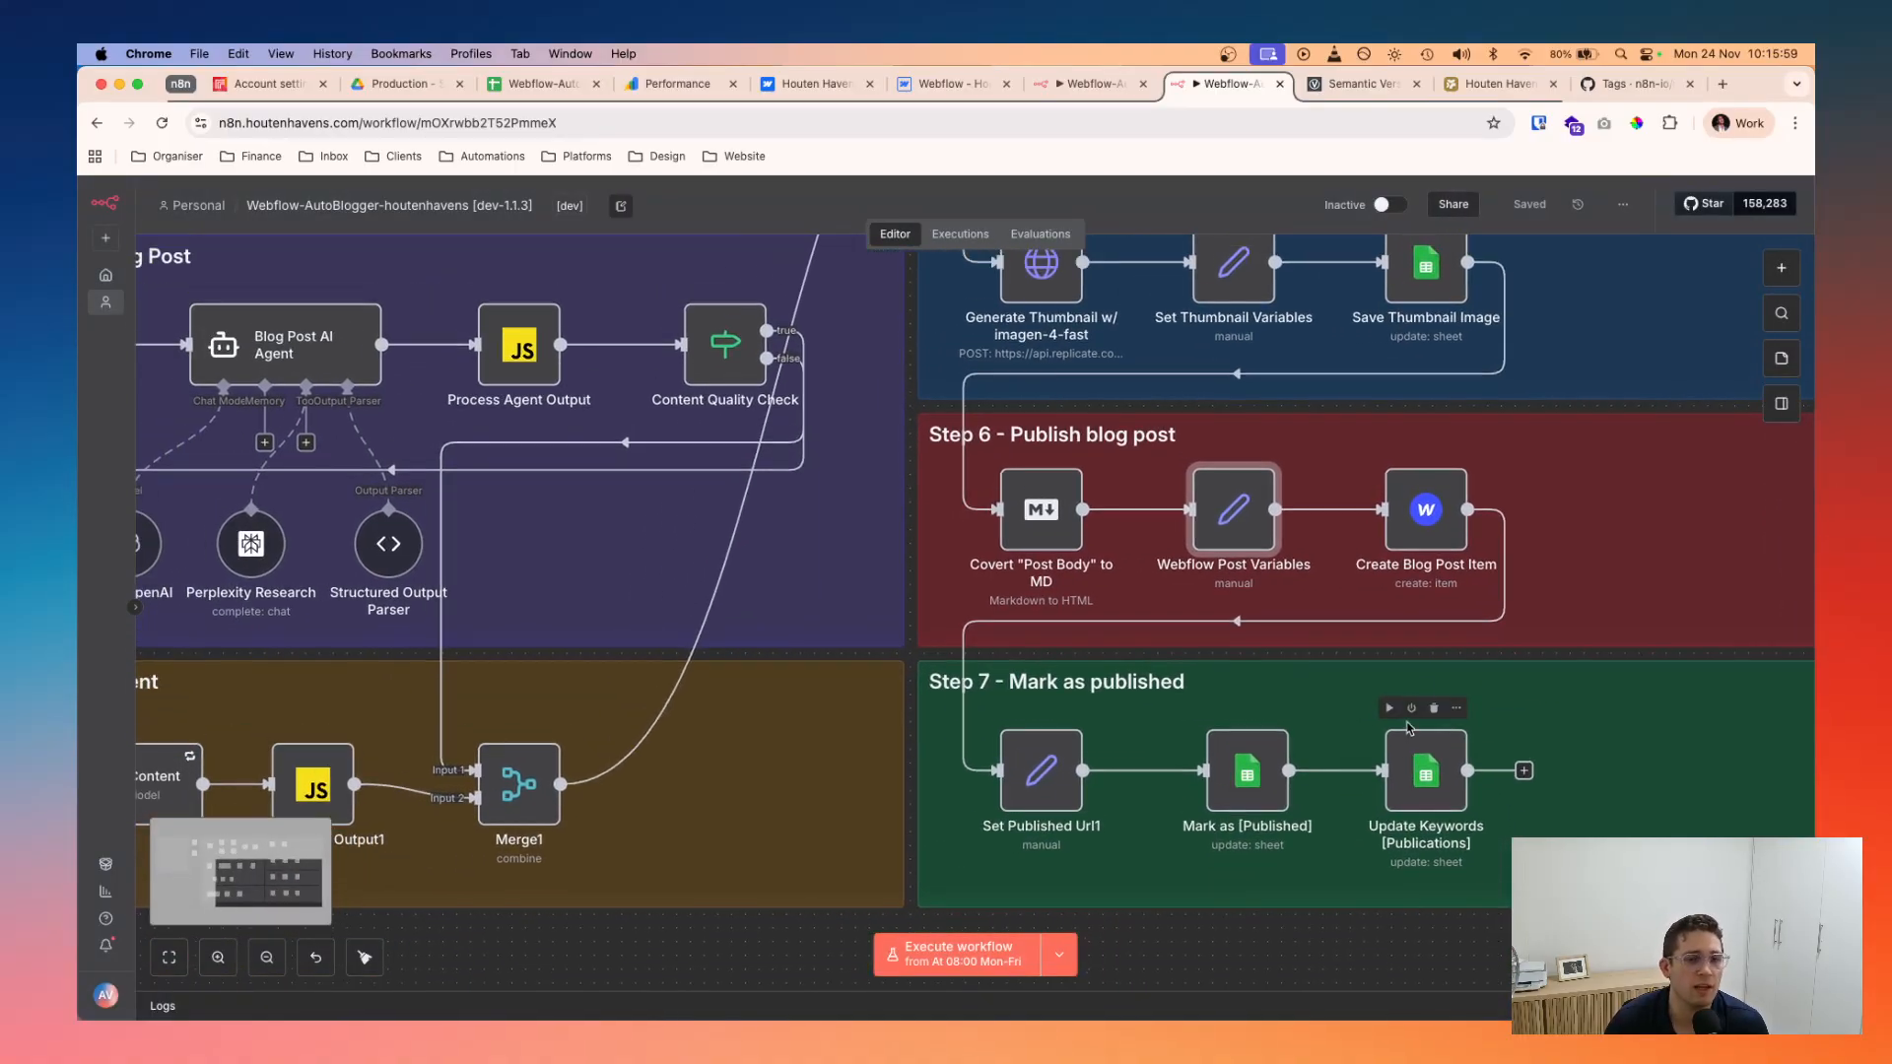
pyautogui.doubleClick(1424, 516)
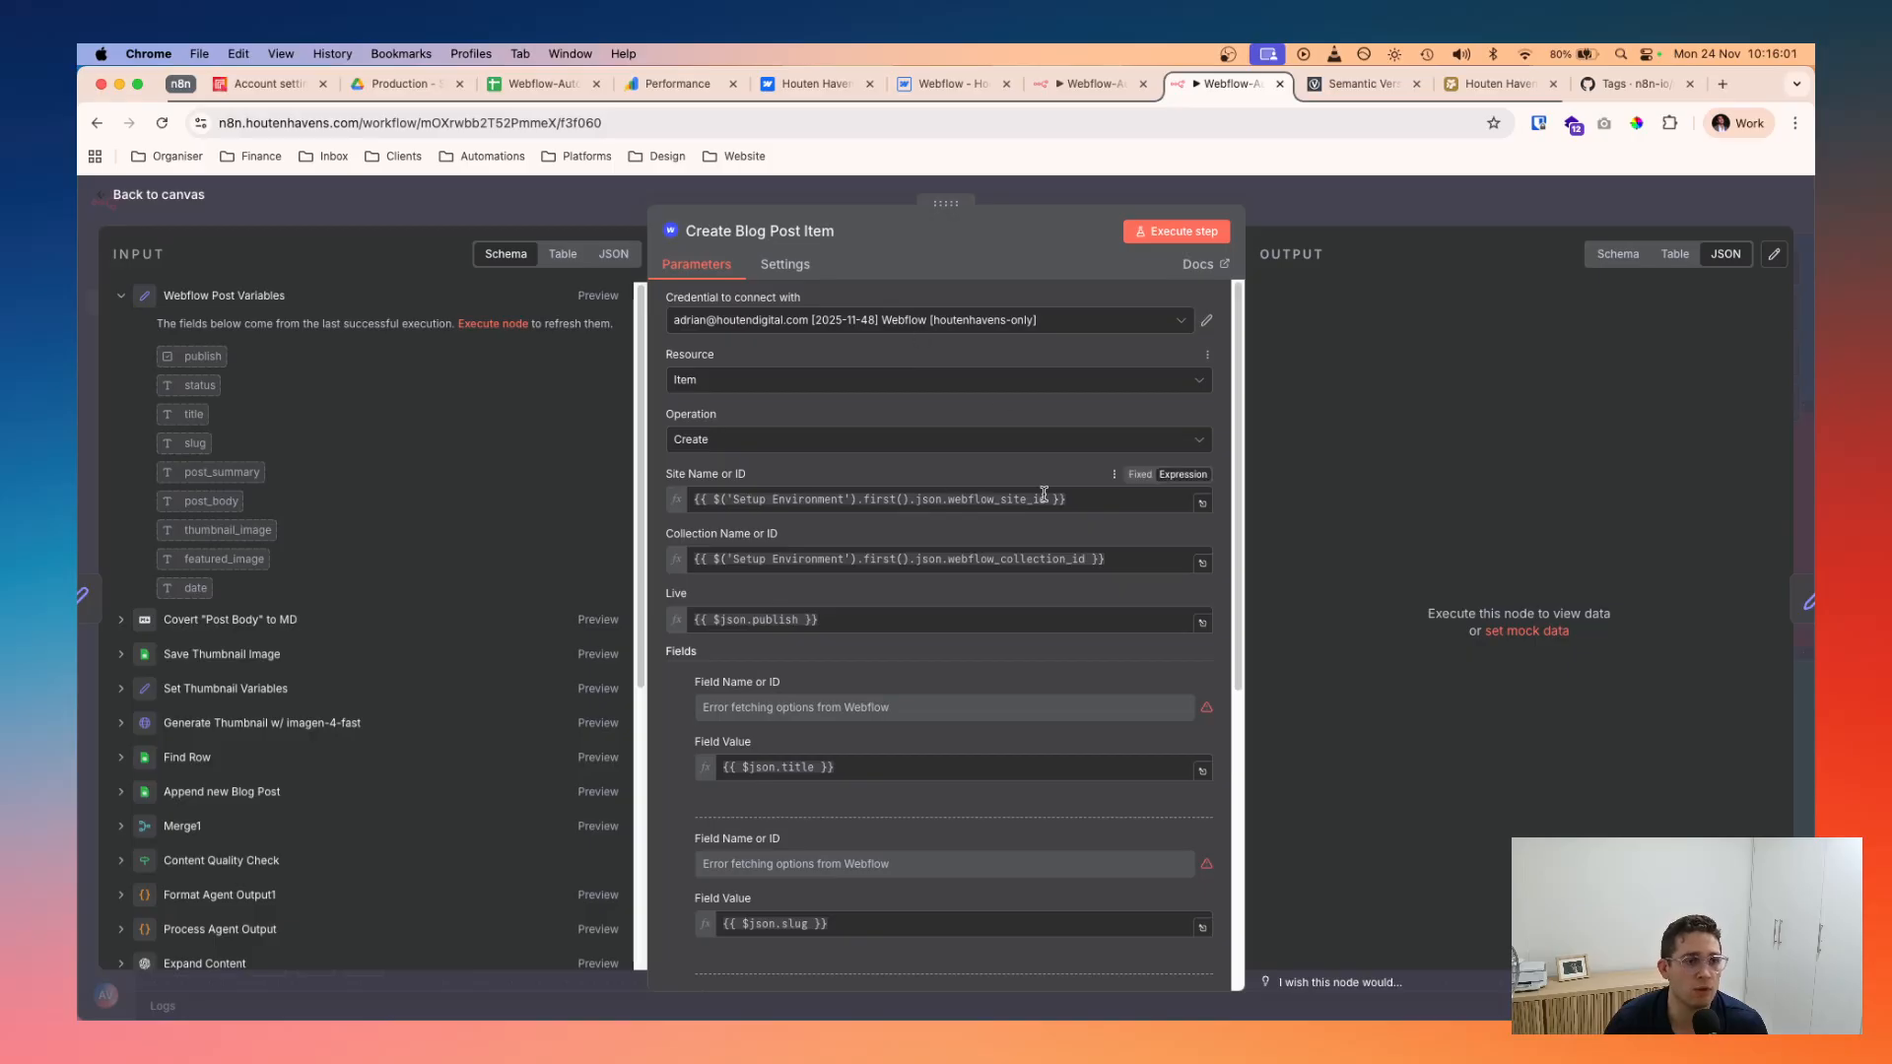
pyautogui.tripleClick(1044, 493)
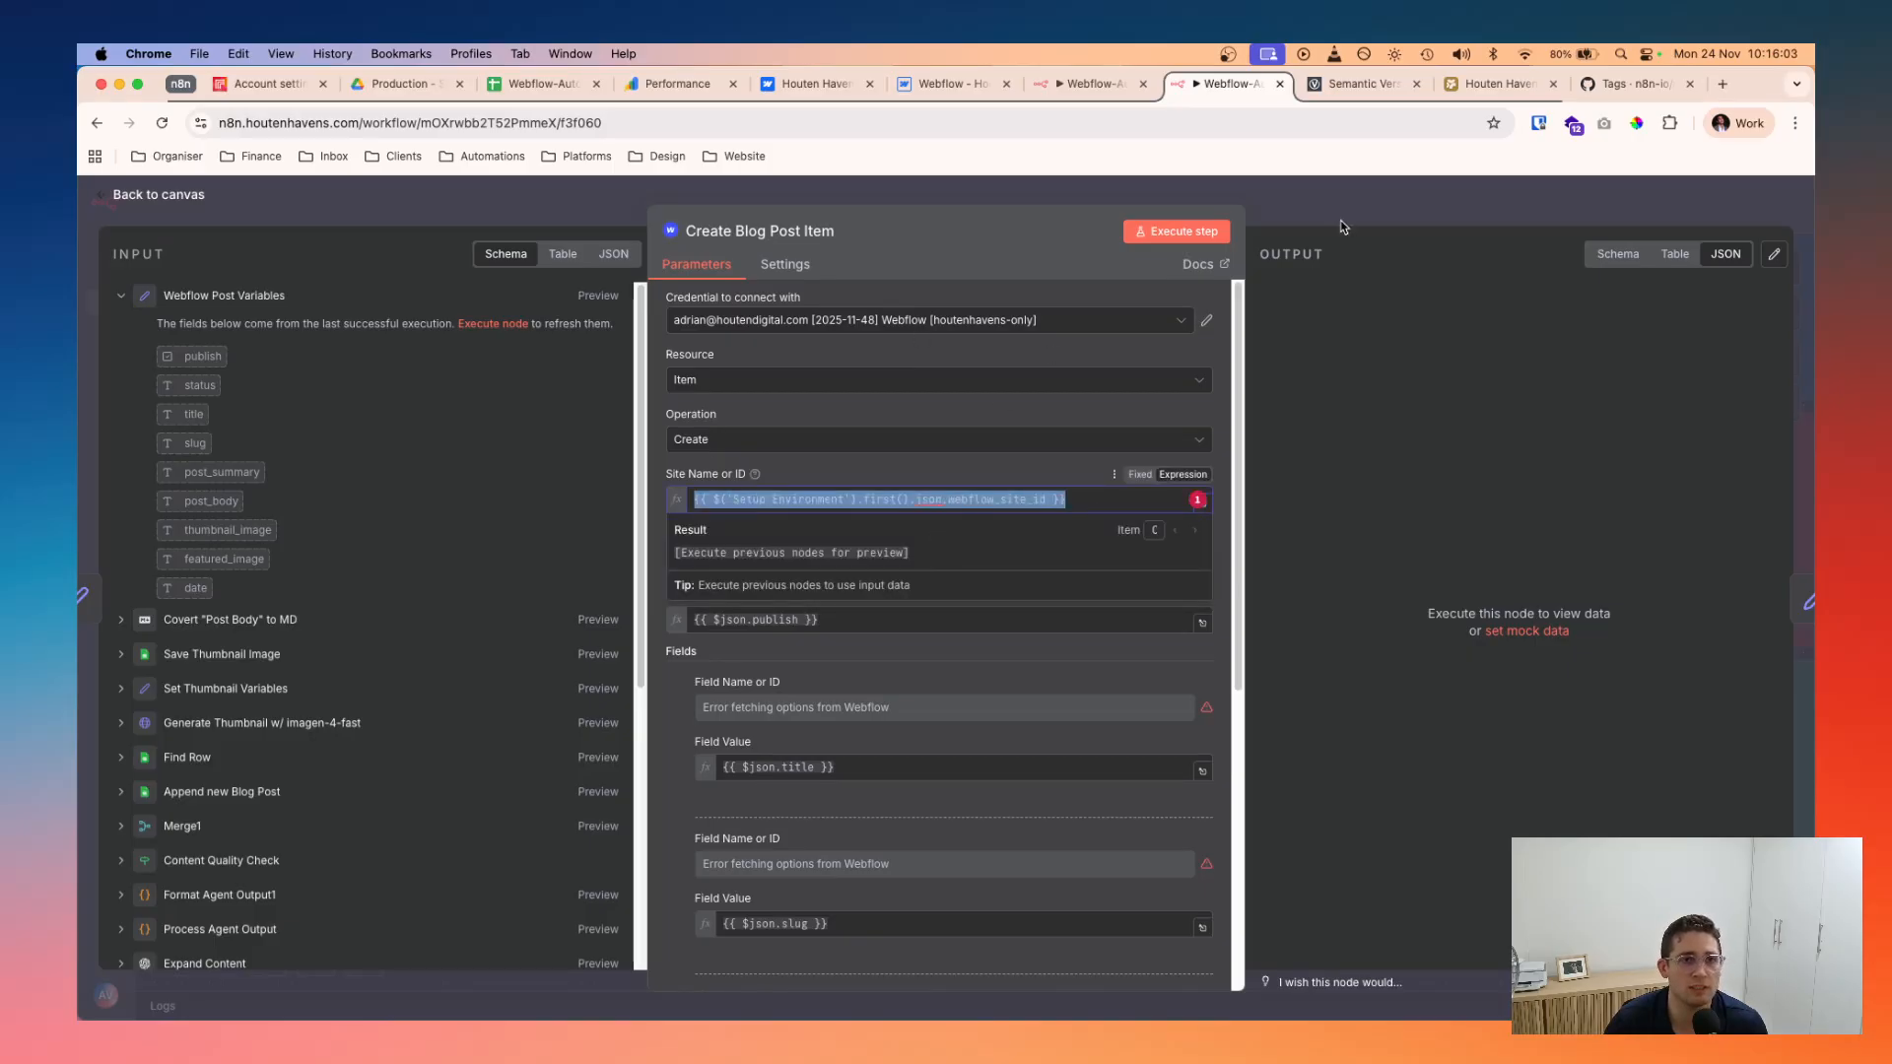
pyautogui.press('Escape')
pyautogui.press('Escape')
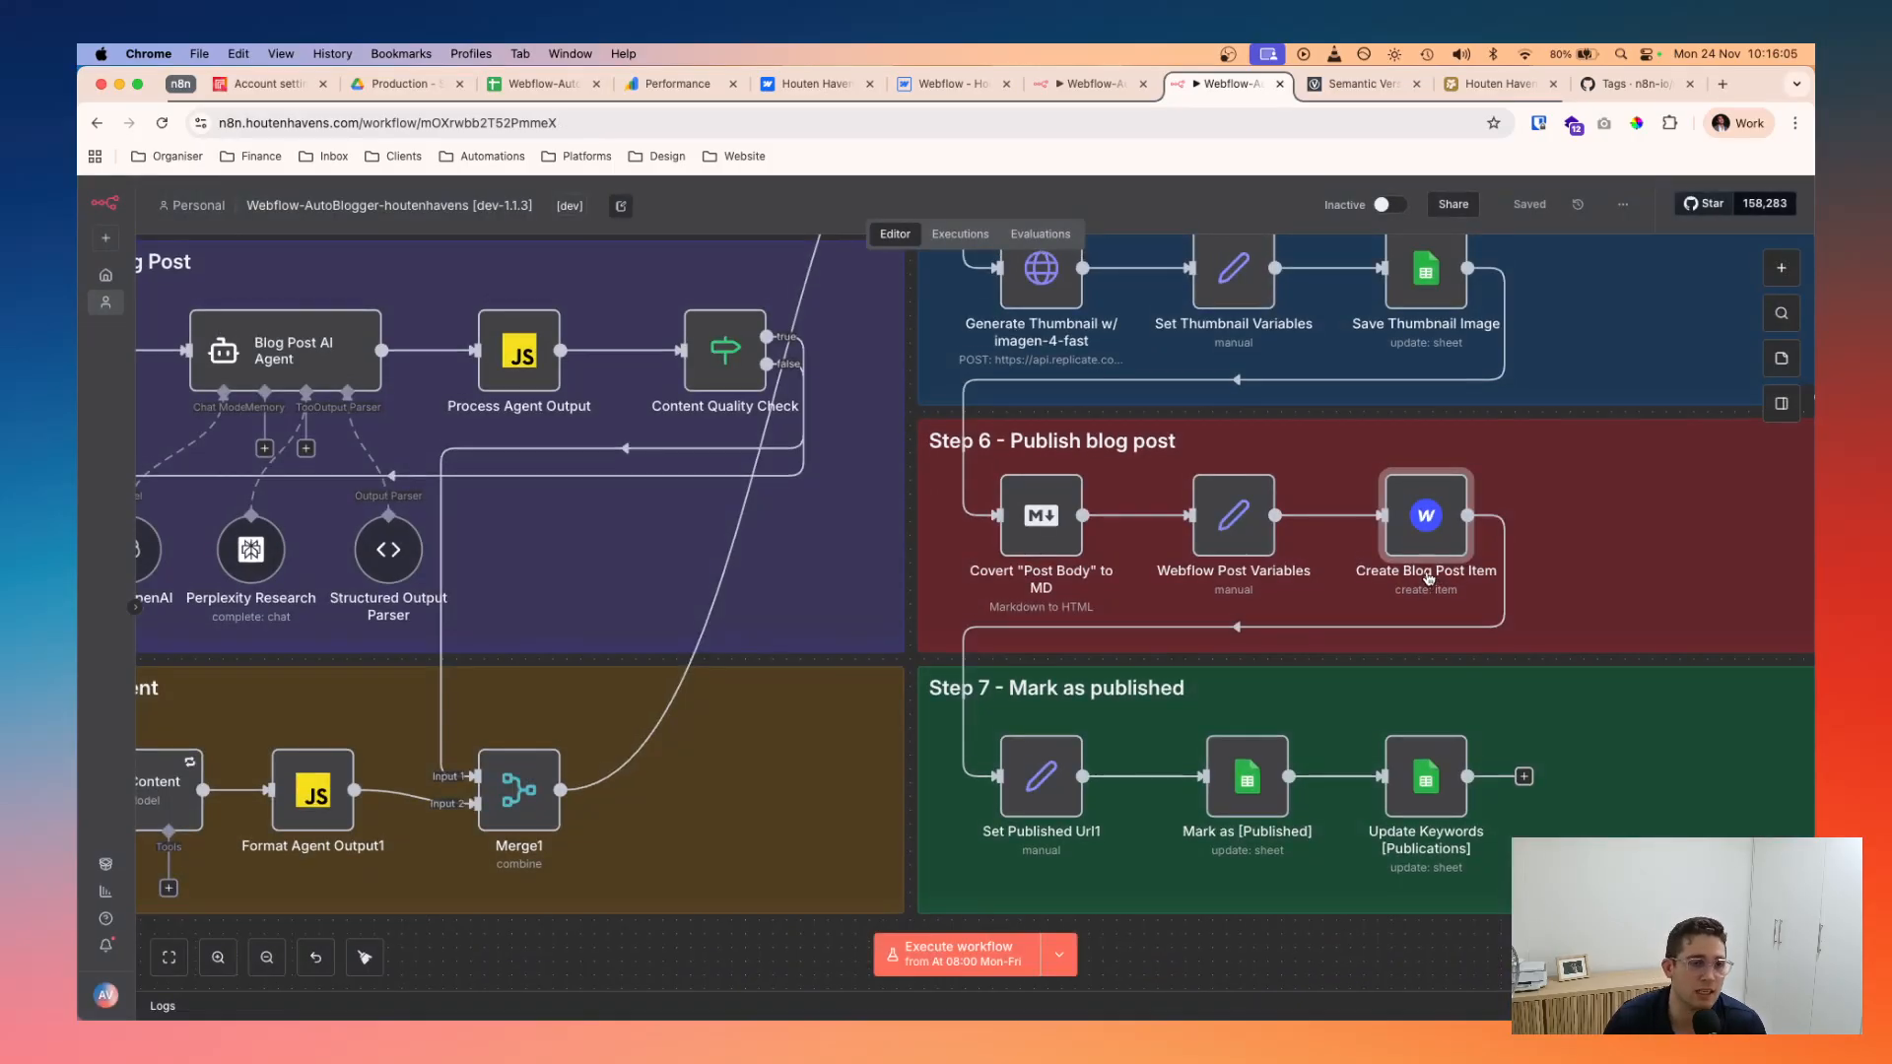
# - Reopen the Setup Environment node in Step 1 of the dev workflow and highlight the production field's name
pyautogui.scroll(3, 1428, 581)
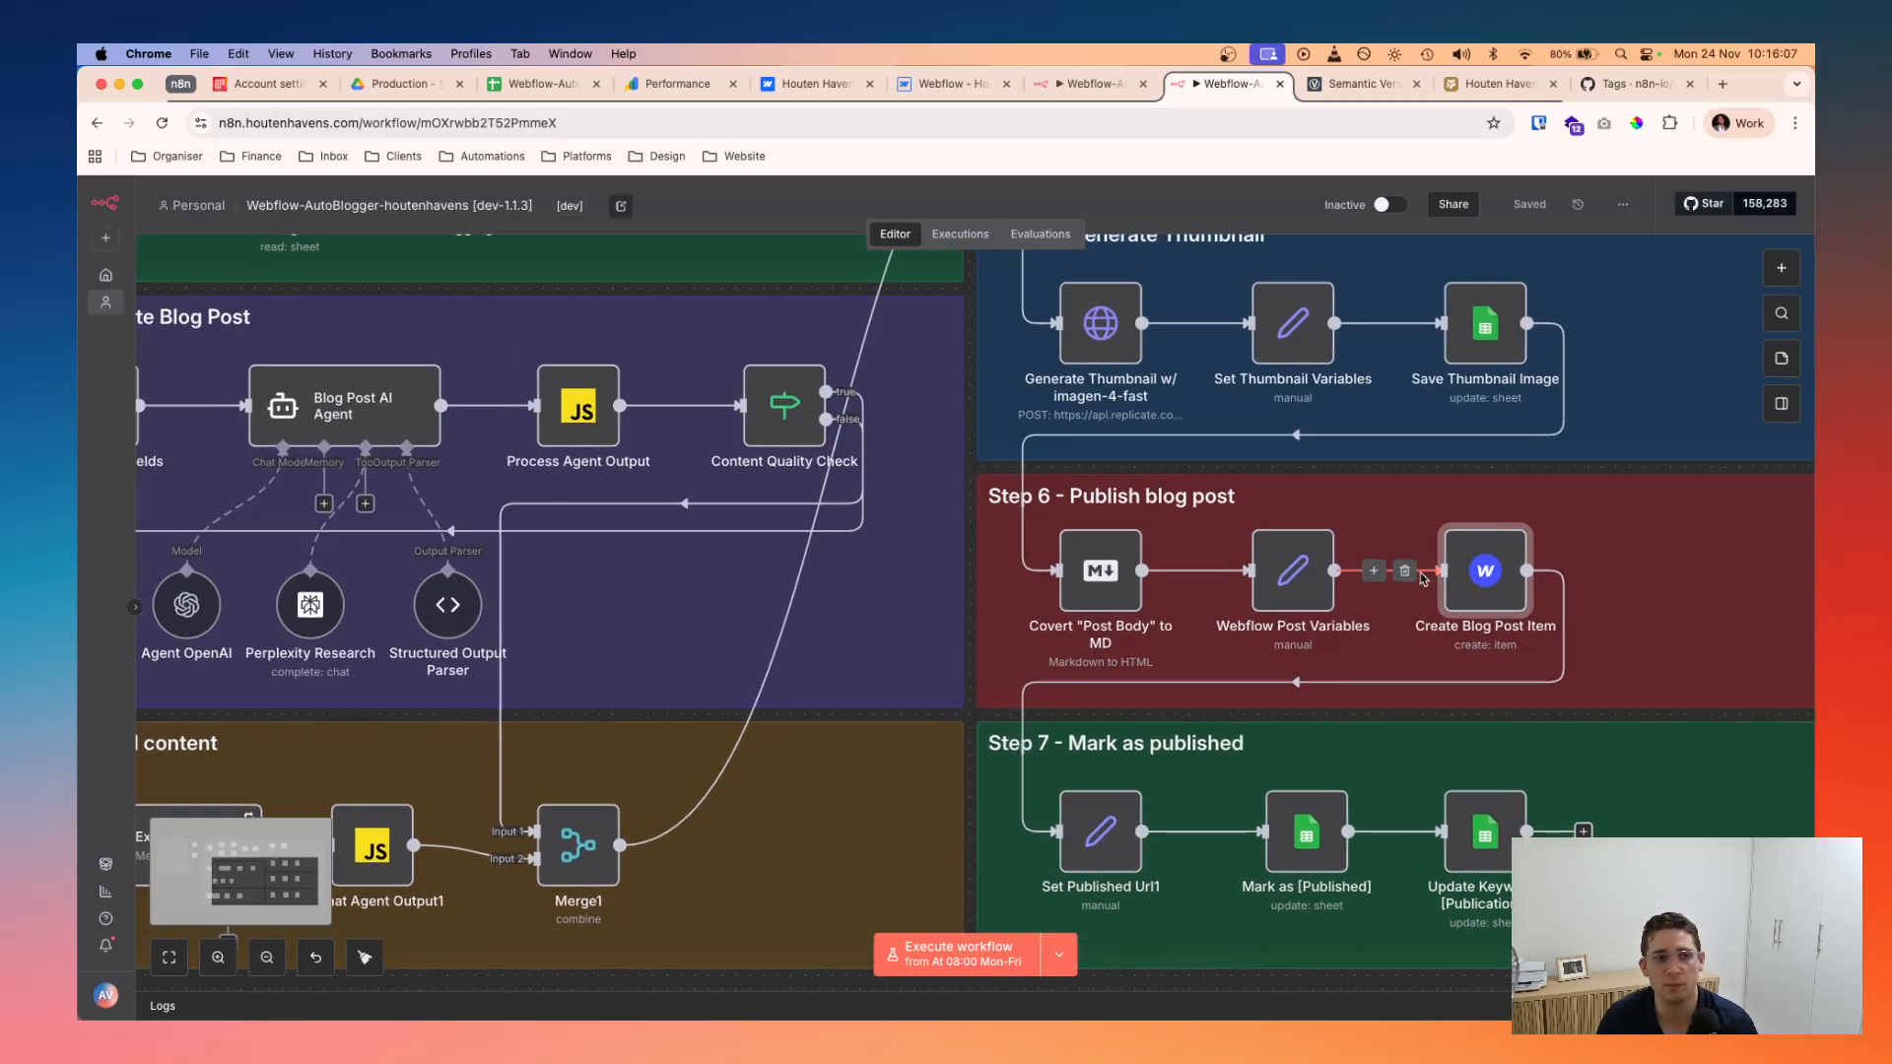
pyautogui.scroll(1, 1423, 578)
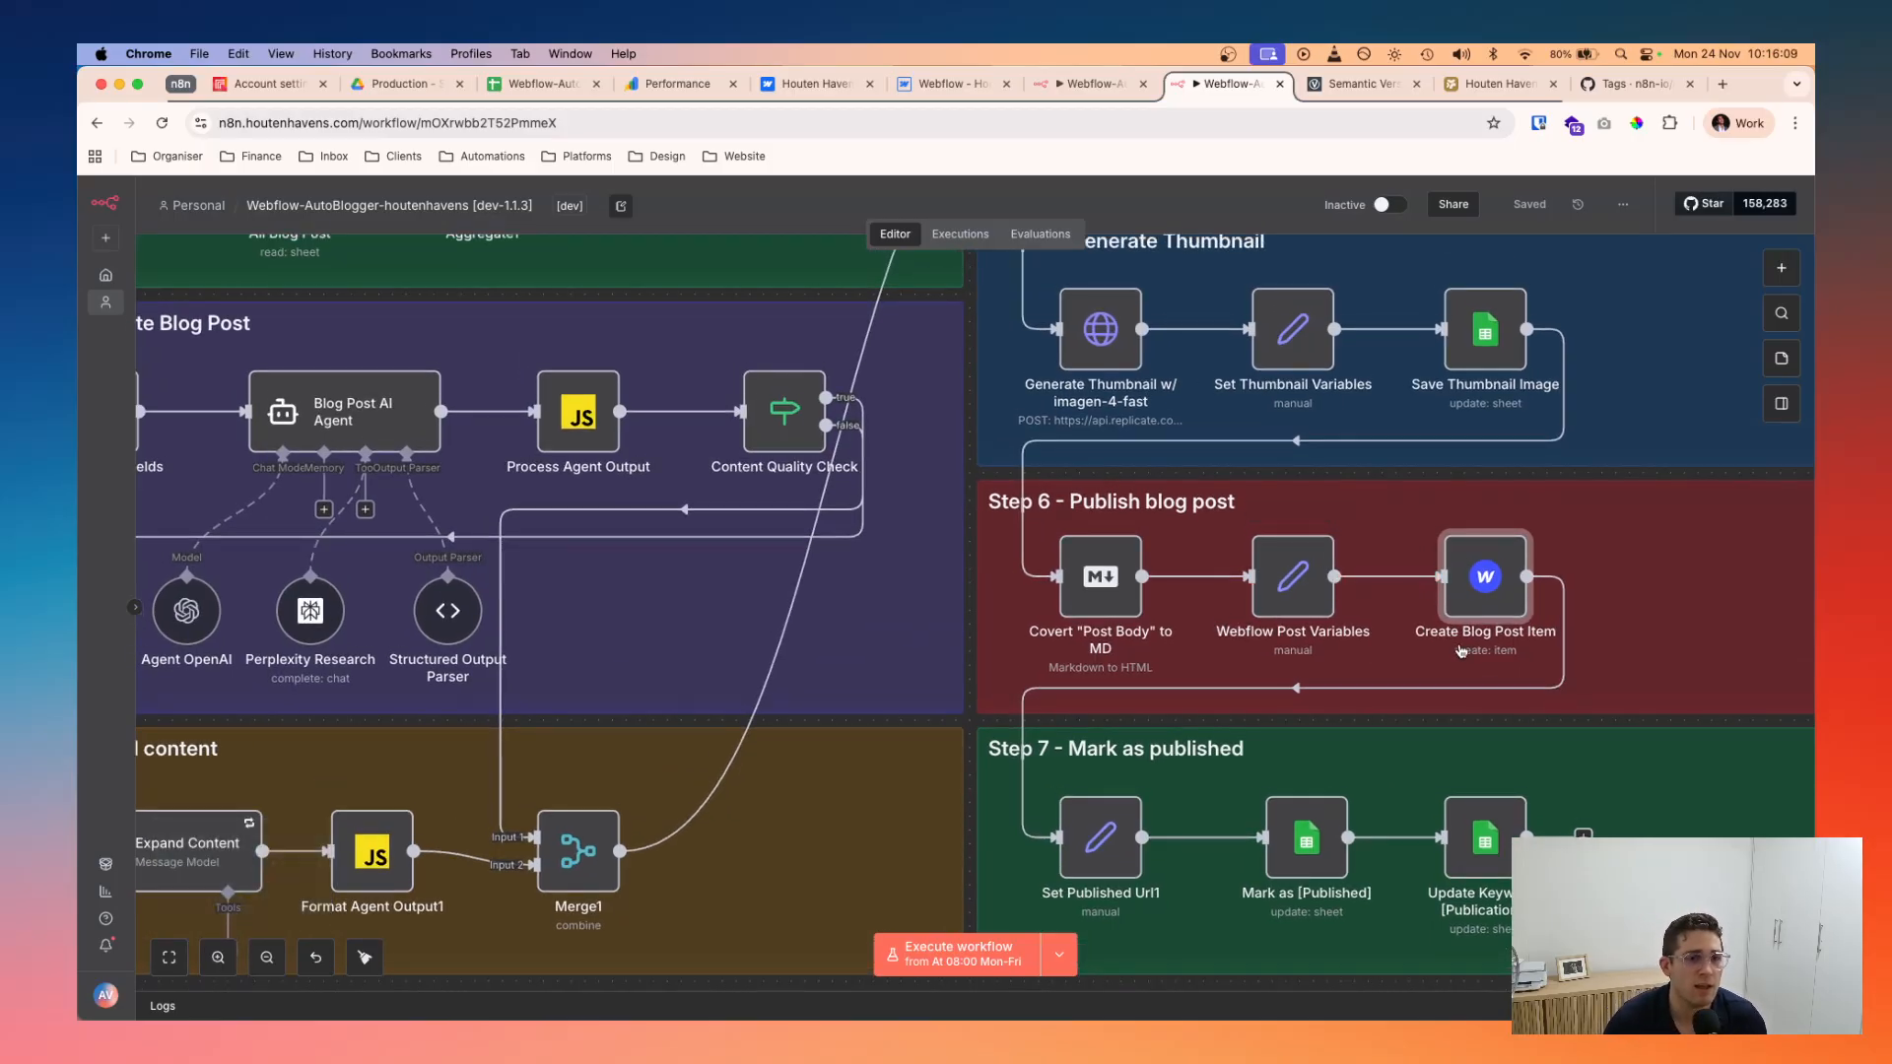
pyautogui.scroll(-5, 1461, 651)
pyautogui.scroll(1, 564, 295)
pyautogui.scroll(5, 557, 280)
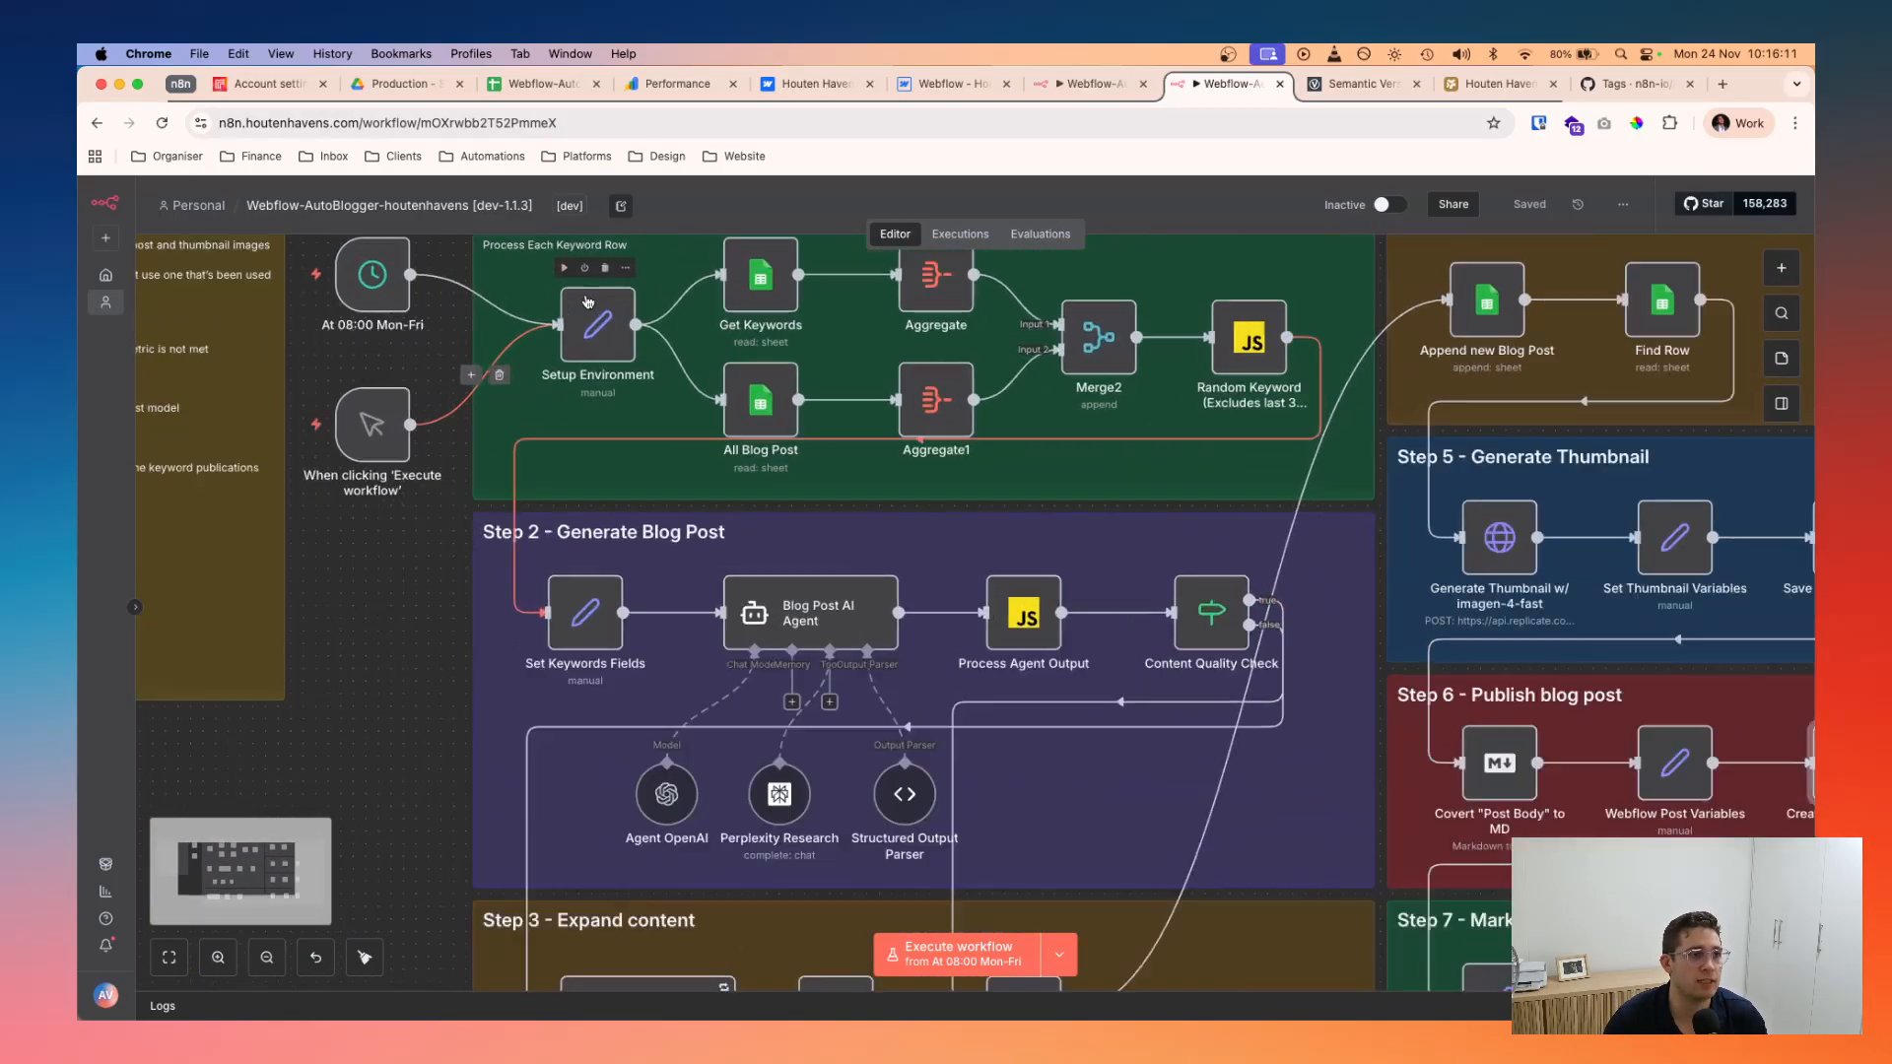
pyautogui.doubleClick(603, 383)
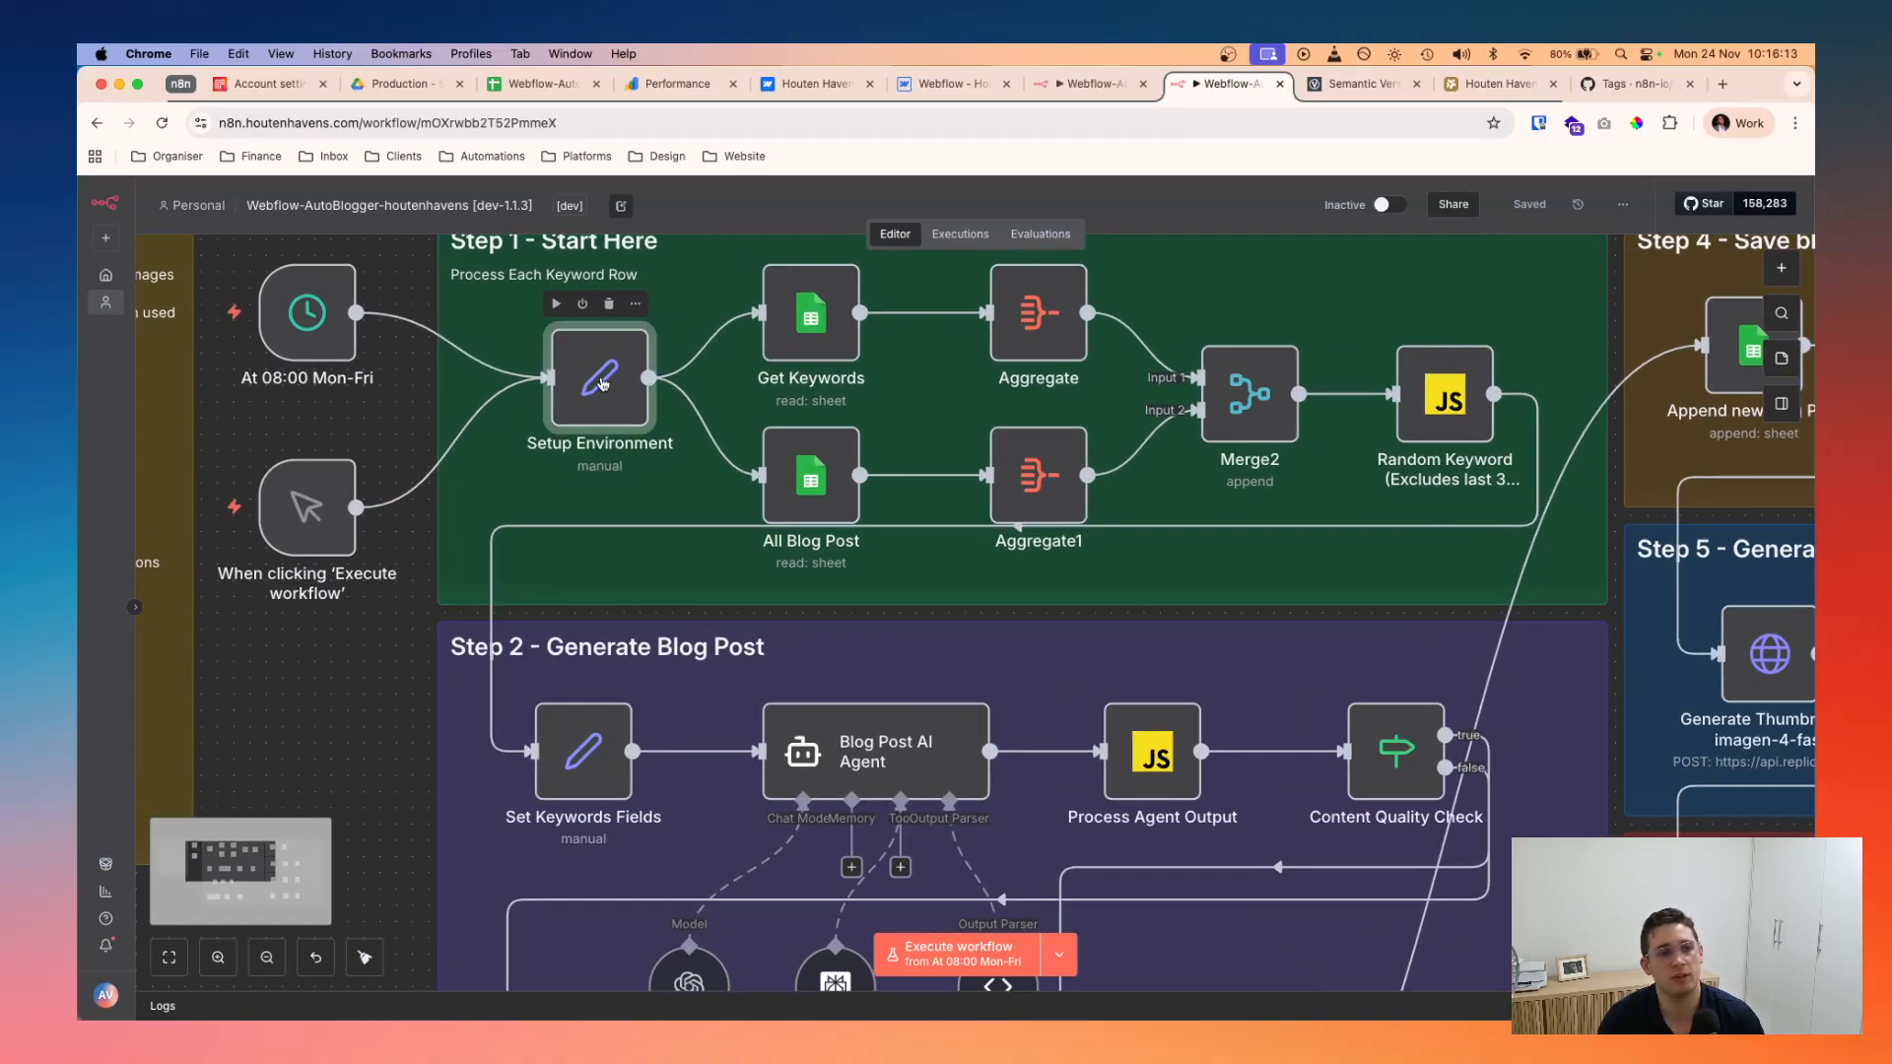
pyautogui.click(771, 406)
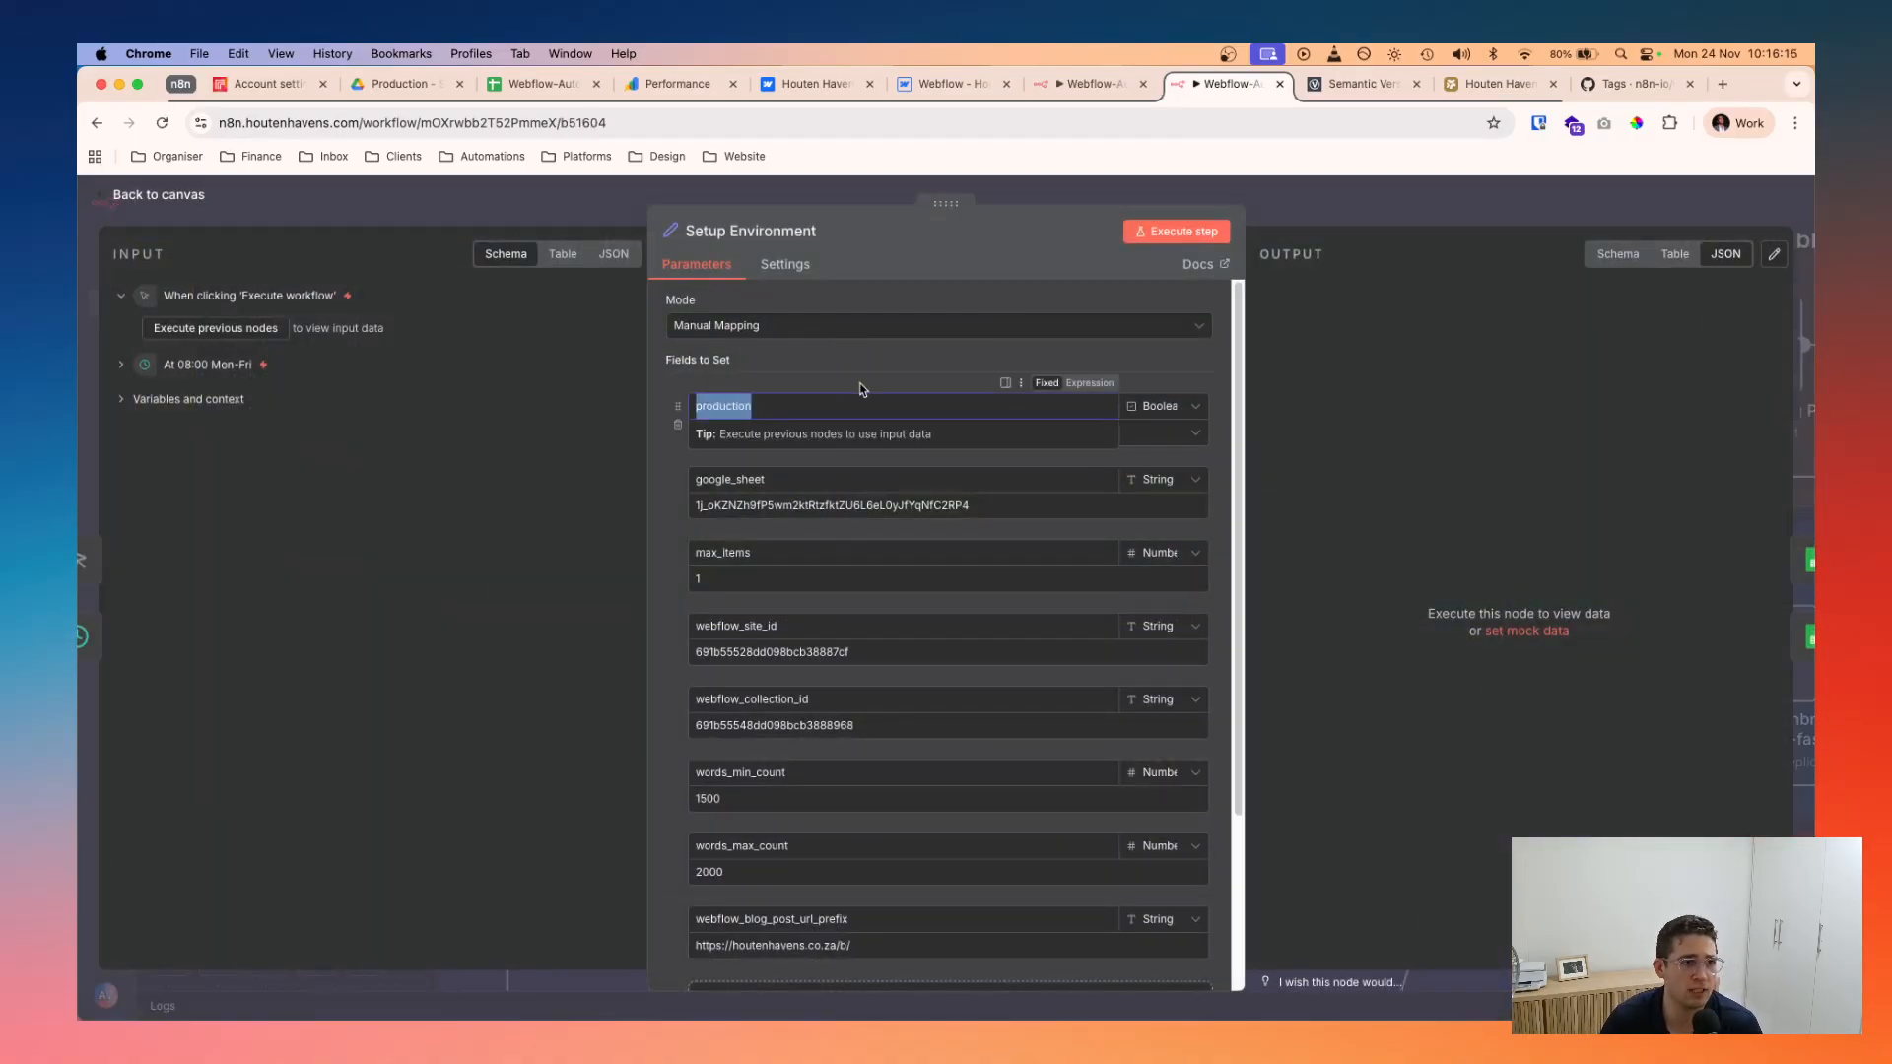
pyautogui.doubleClick(770, 406)
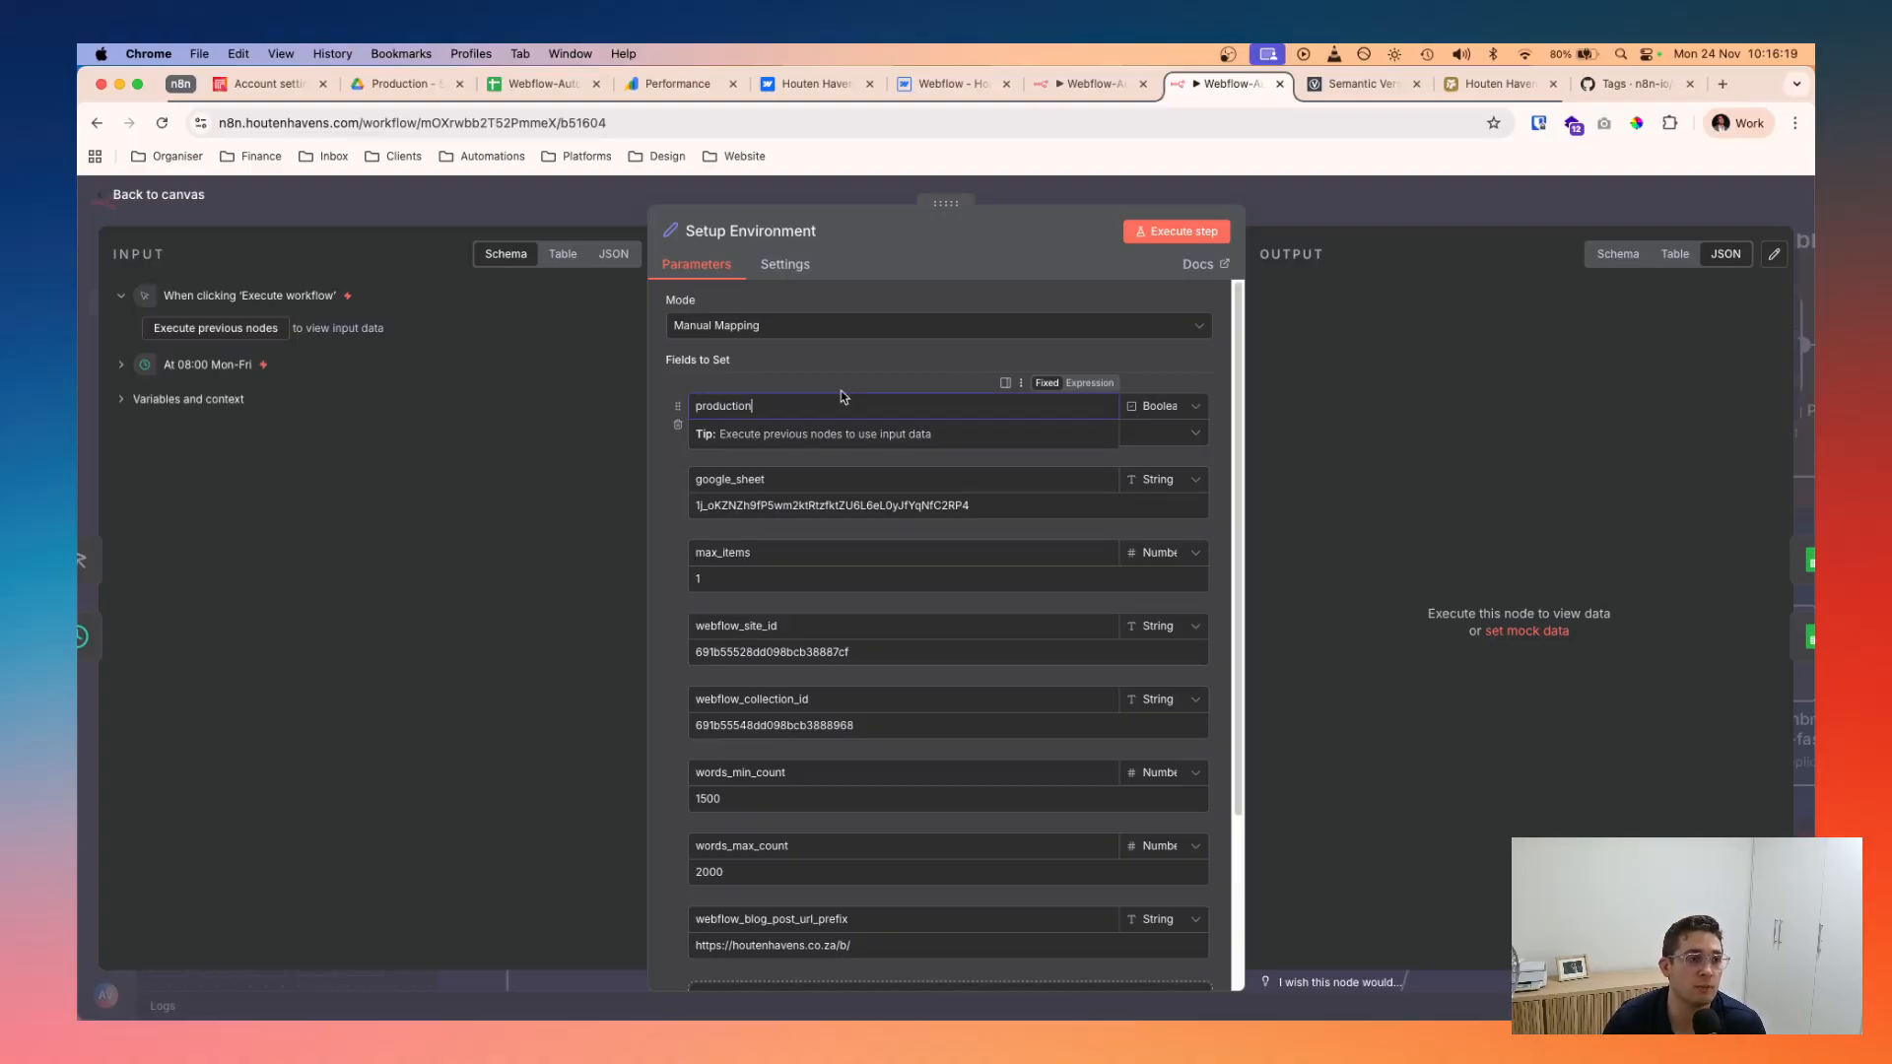
pyautogui.click(842, 380)
pyautogui.doubleClick(803, 406)
pyautogui.click(772, 381)
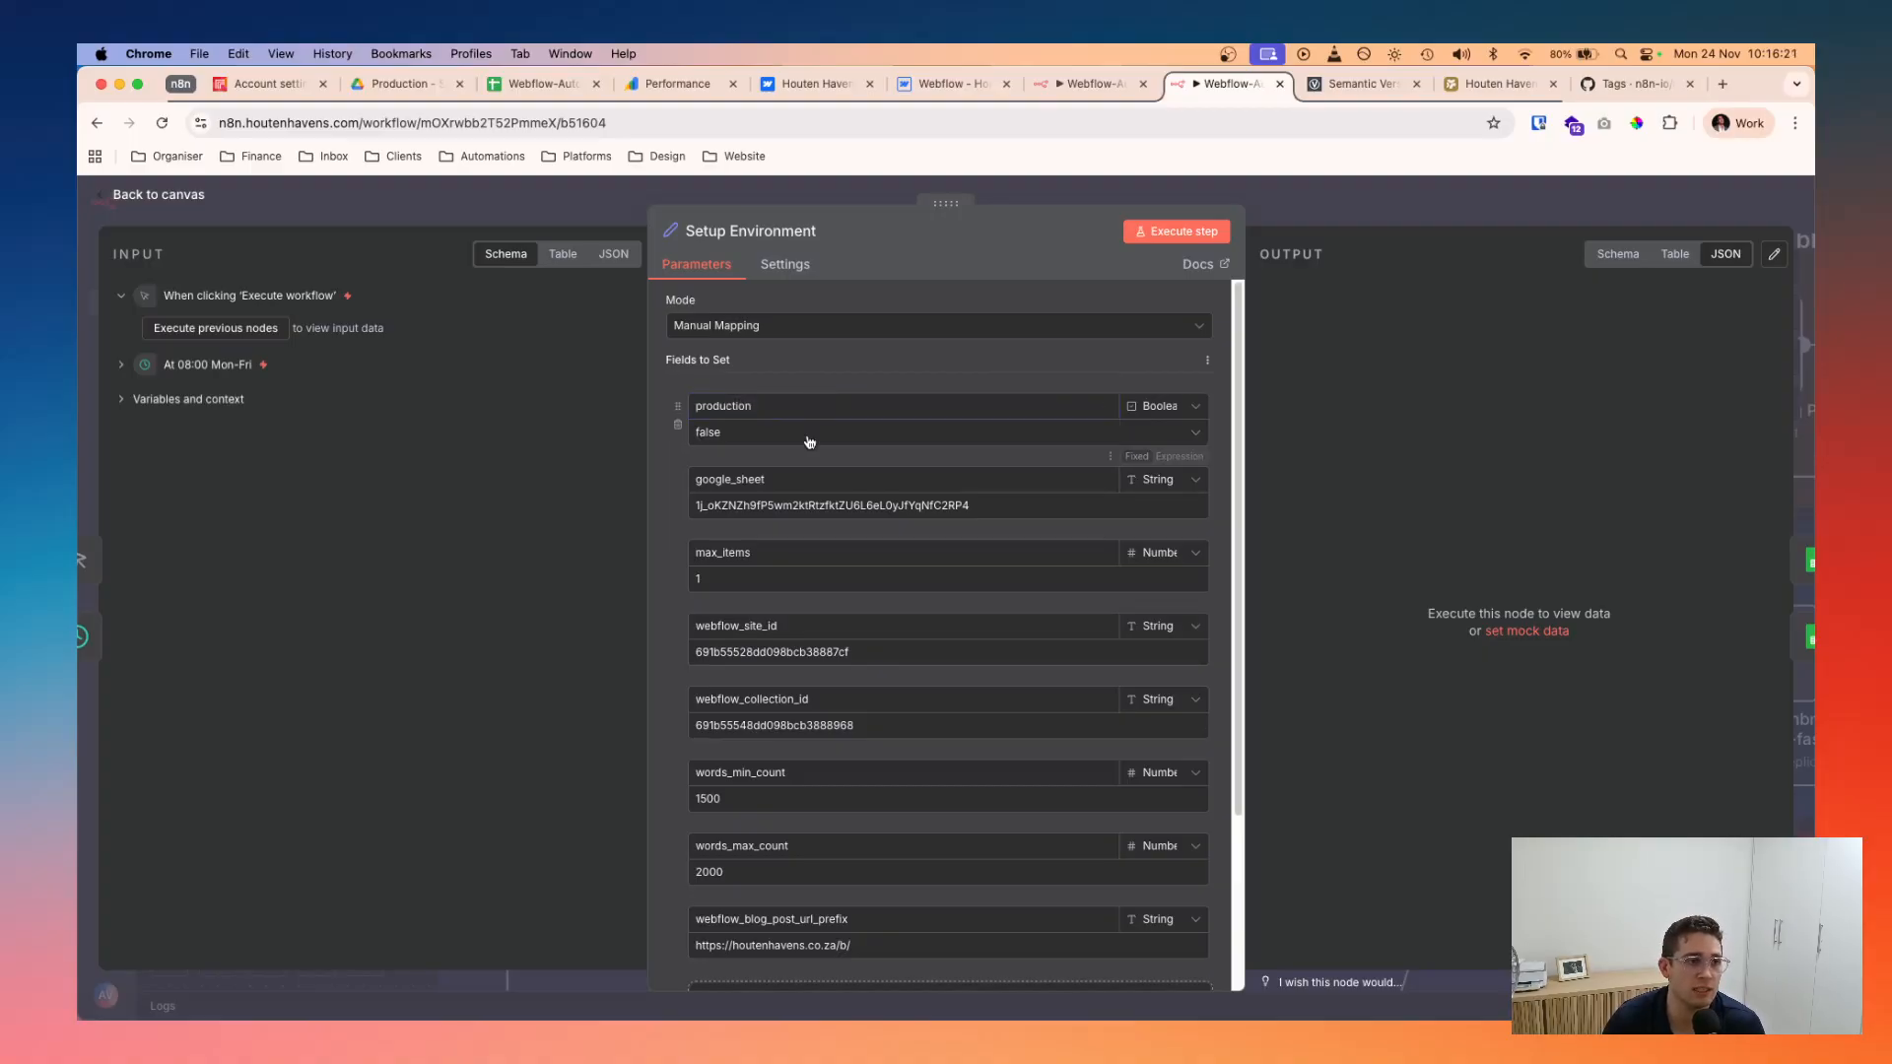
pyautogui.doubleClick(770, 408)
pyautogui.click(817, 388)
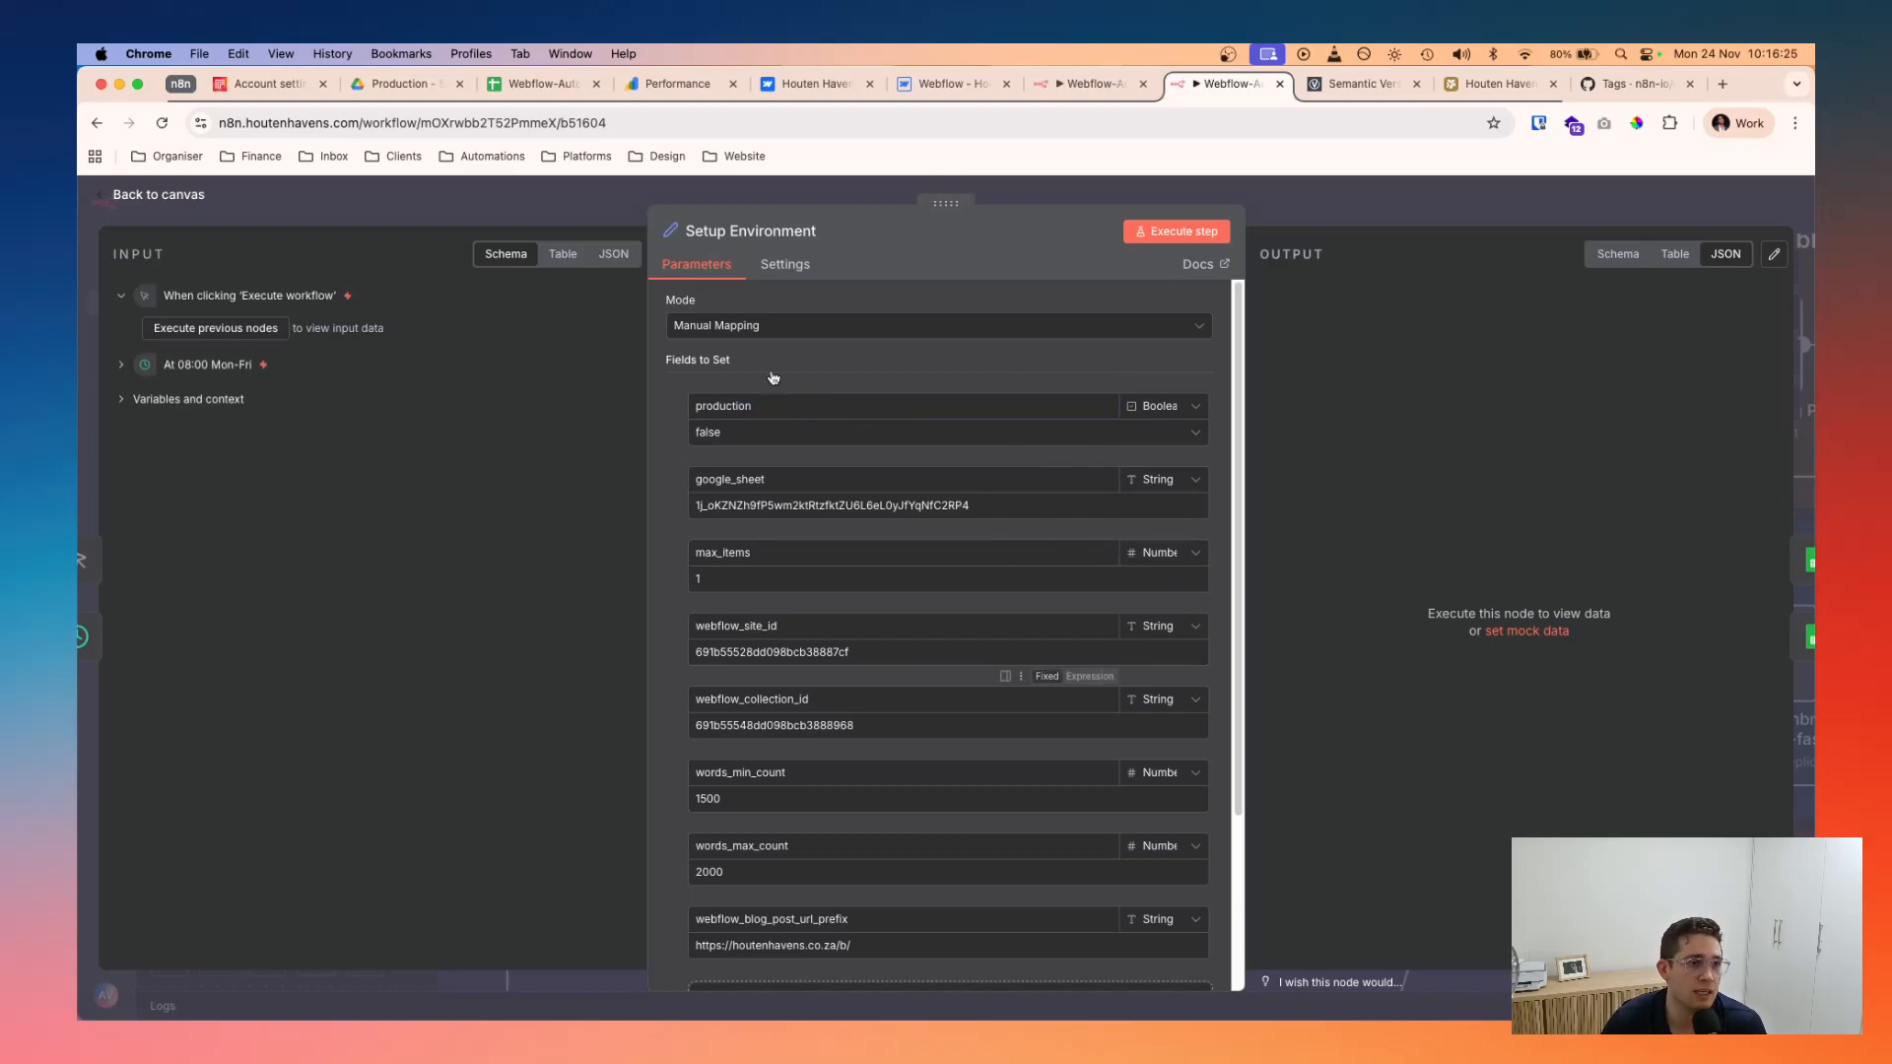
# - Review the remaining fields of the Setup Environment node and highlight the google_sheet ID
pyautogui.scroll(-3, 794, 604)
pyautogui.scroll(1, 795, 603)
pyautogui.click(794, 397)
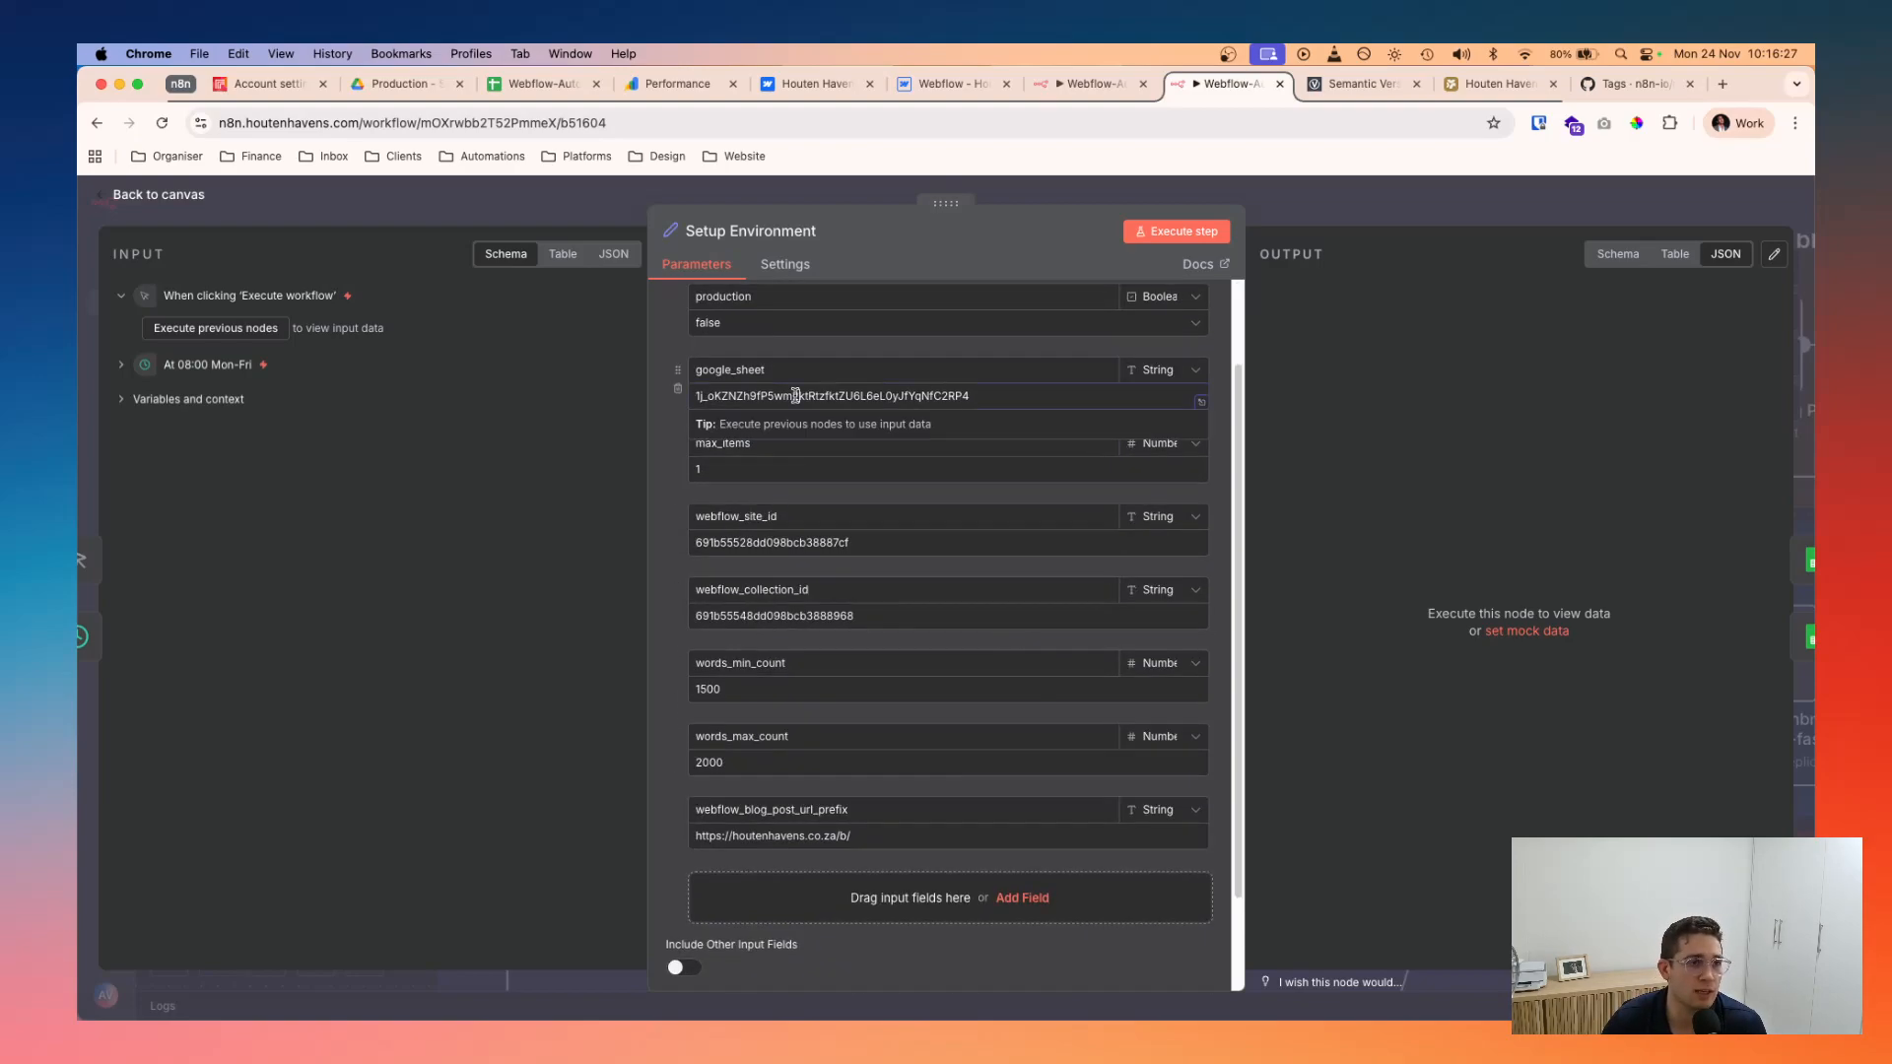
pyautogui.doubleClick(796, 395)
pyautogui.click(818, 361)
# - Switch to Google Drive and look into the Dev and Production folders under Webflow-AutoBlogger > houtenhavens.co.za
pyautogui.click(542, 83)
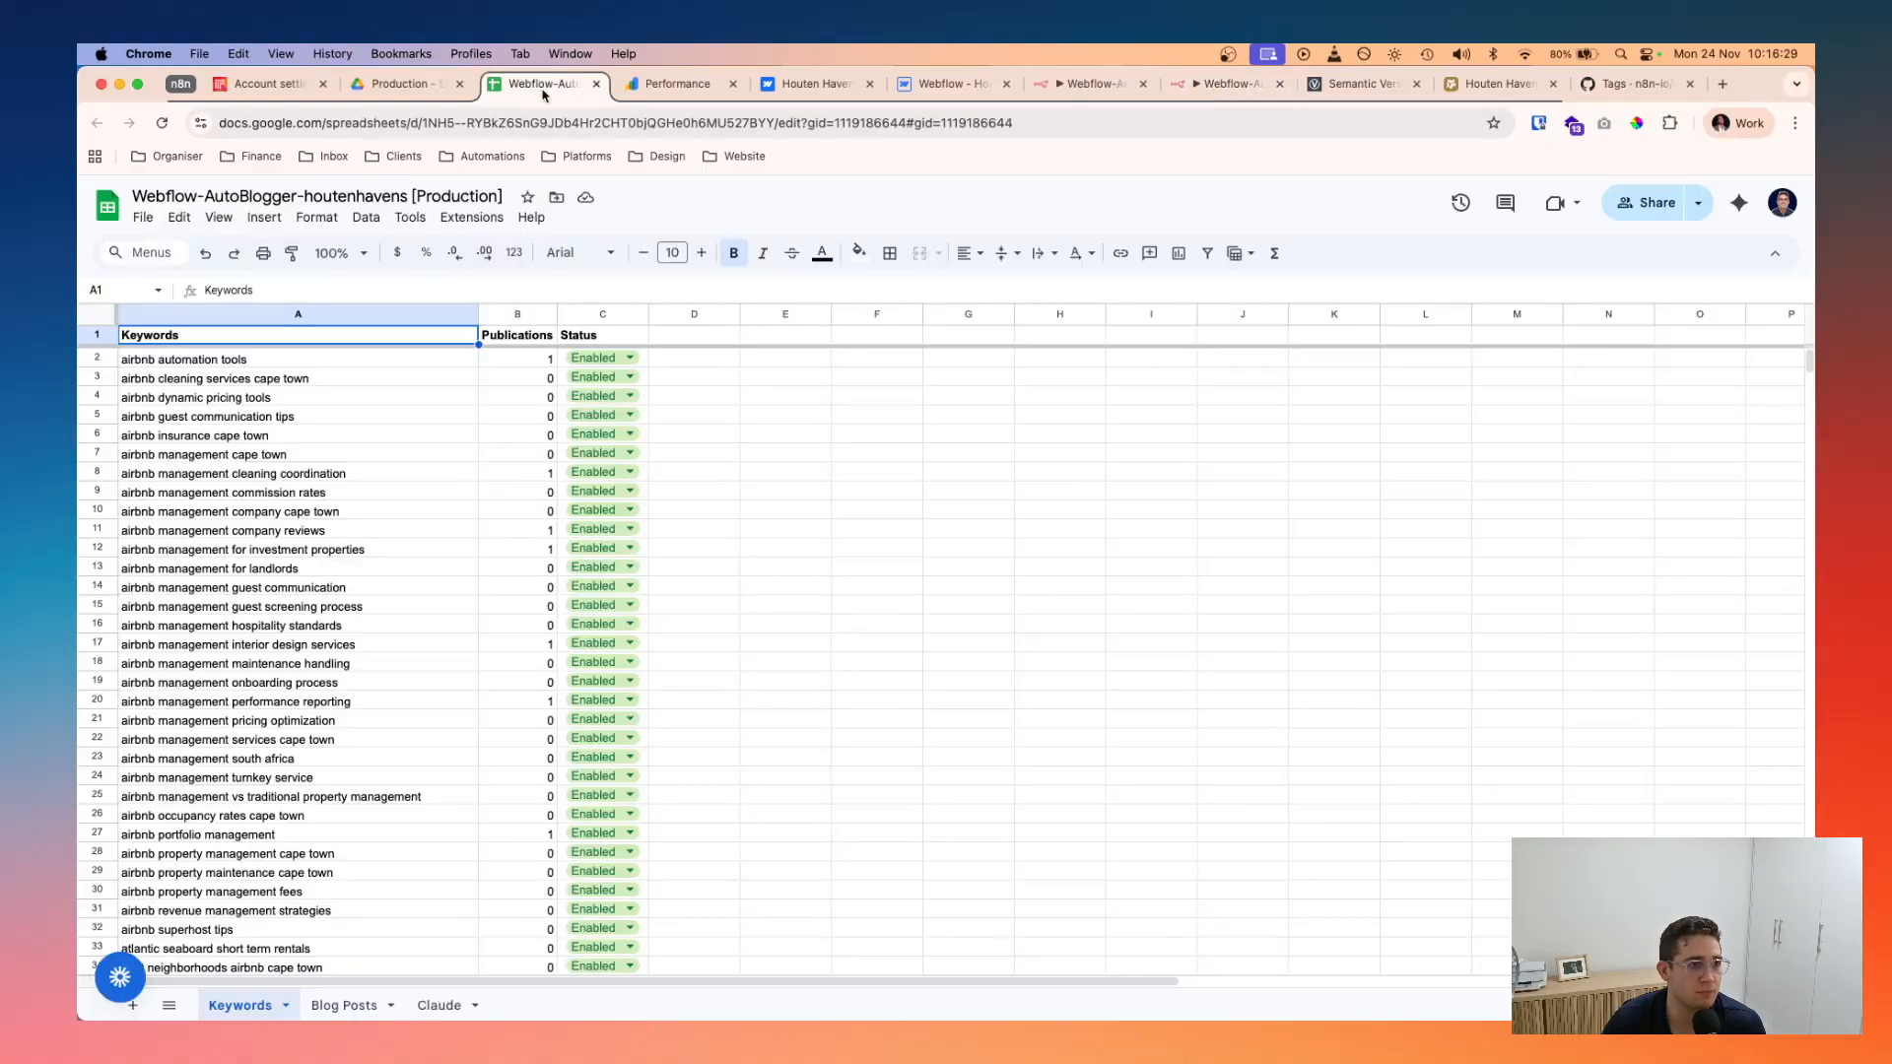
pyautogui.click(399, 87)
pyautogui.click(507, 282)
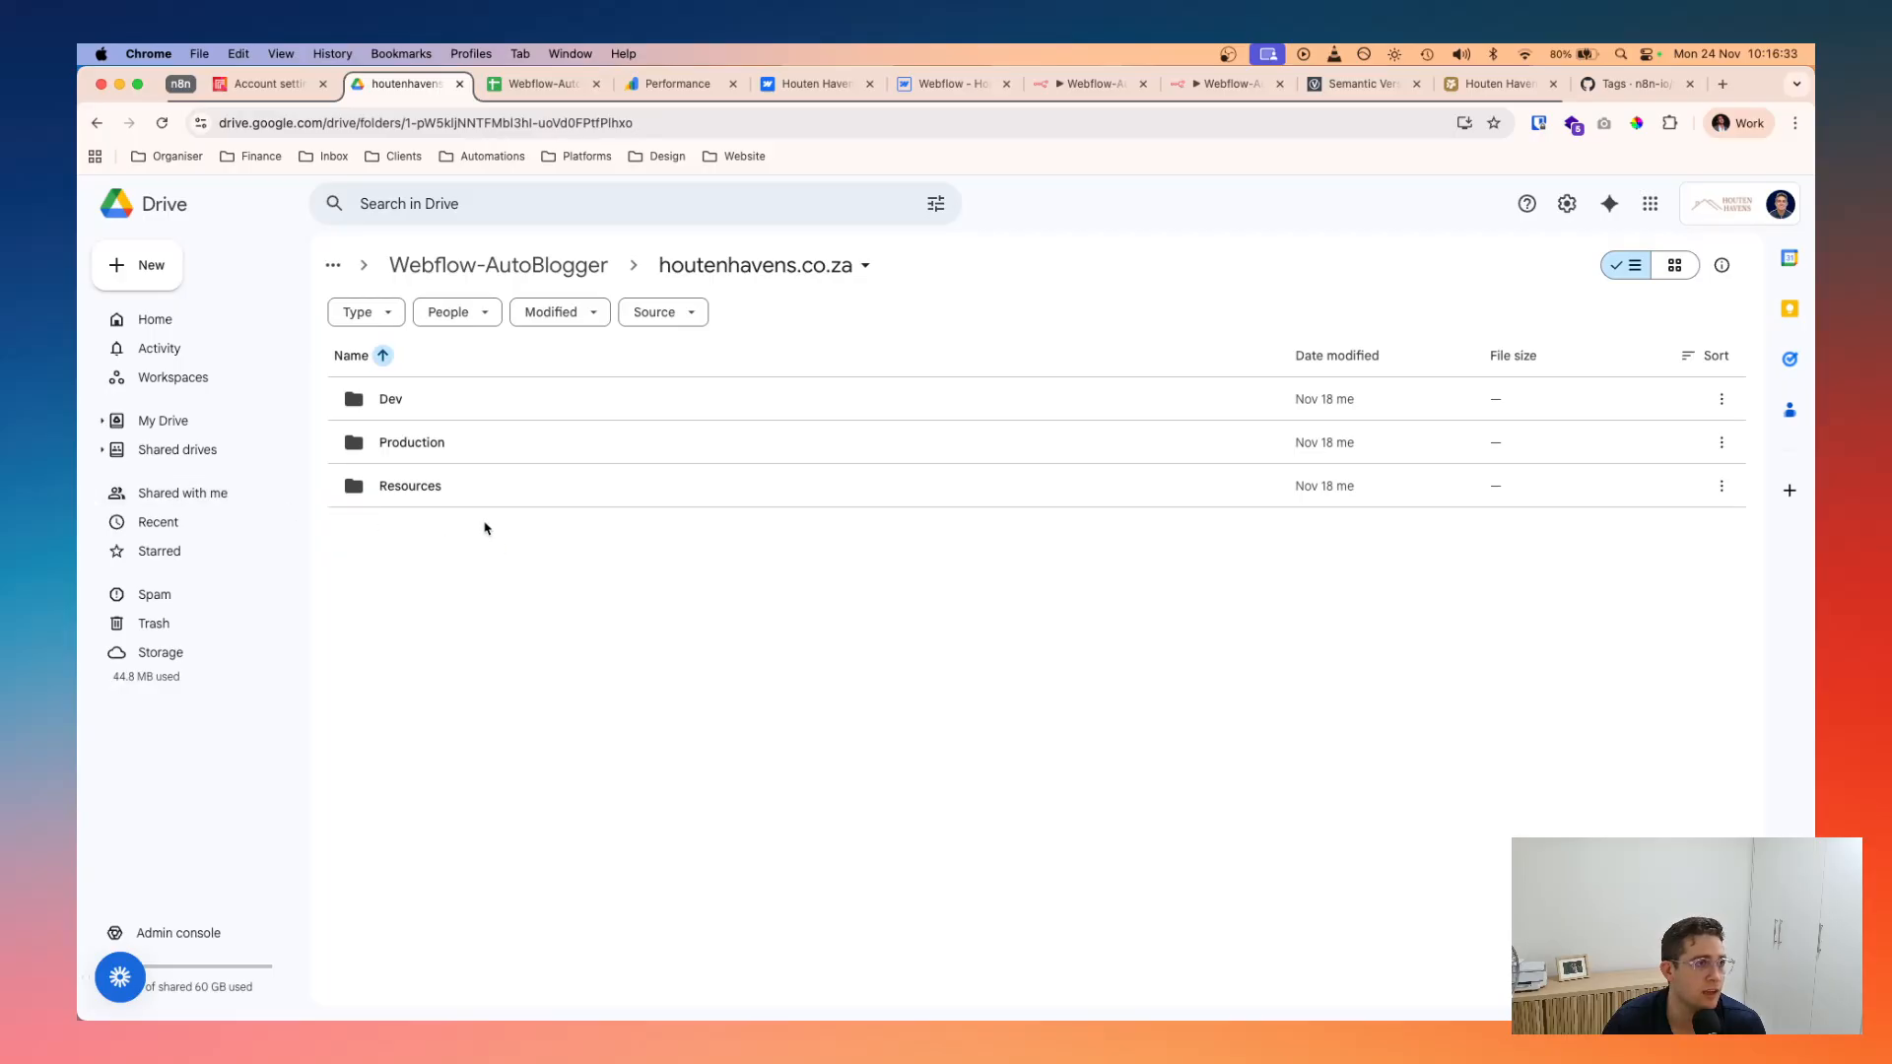
pyautogui.click(101, 449)
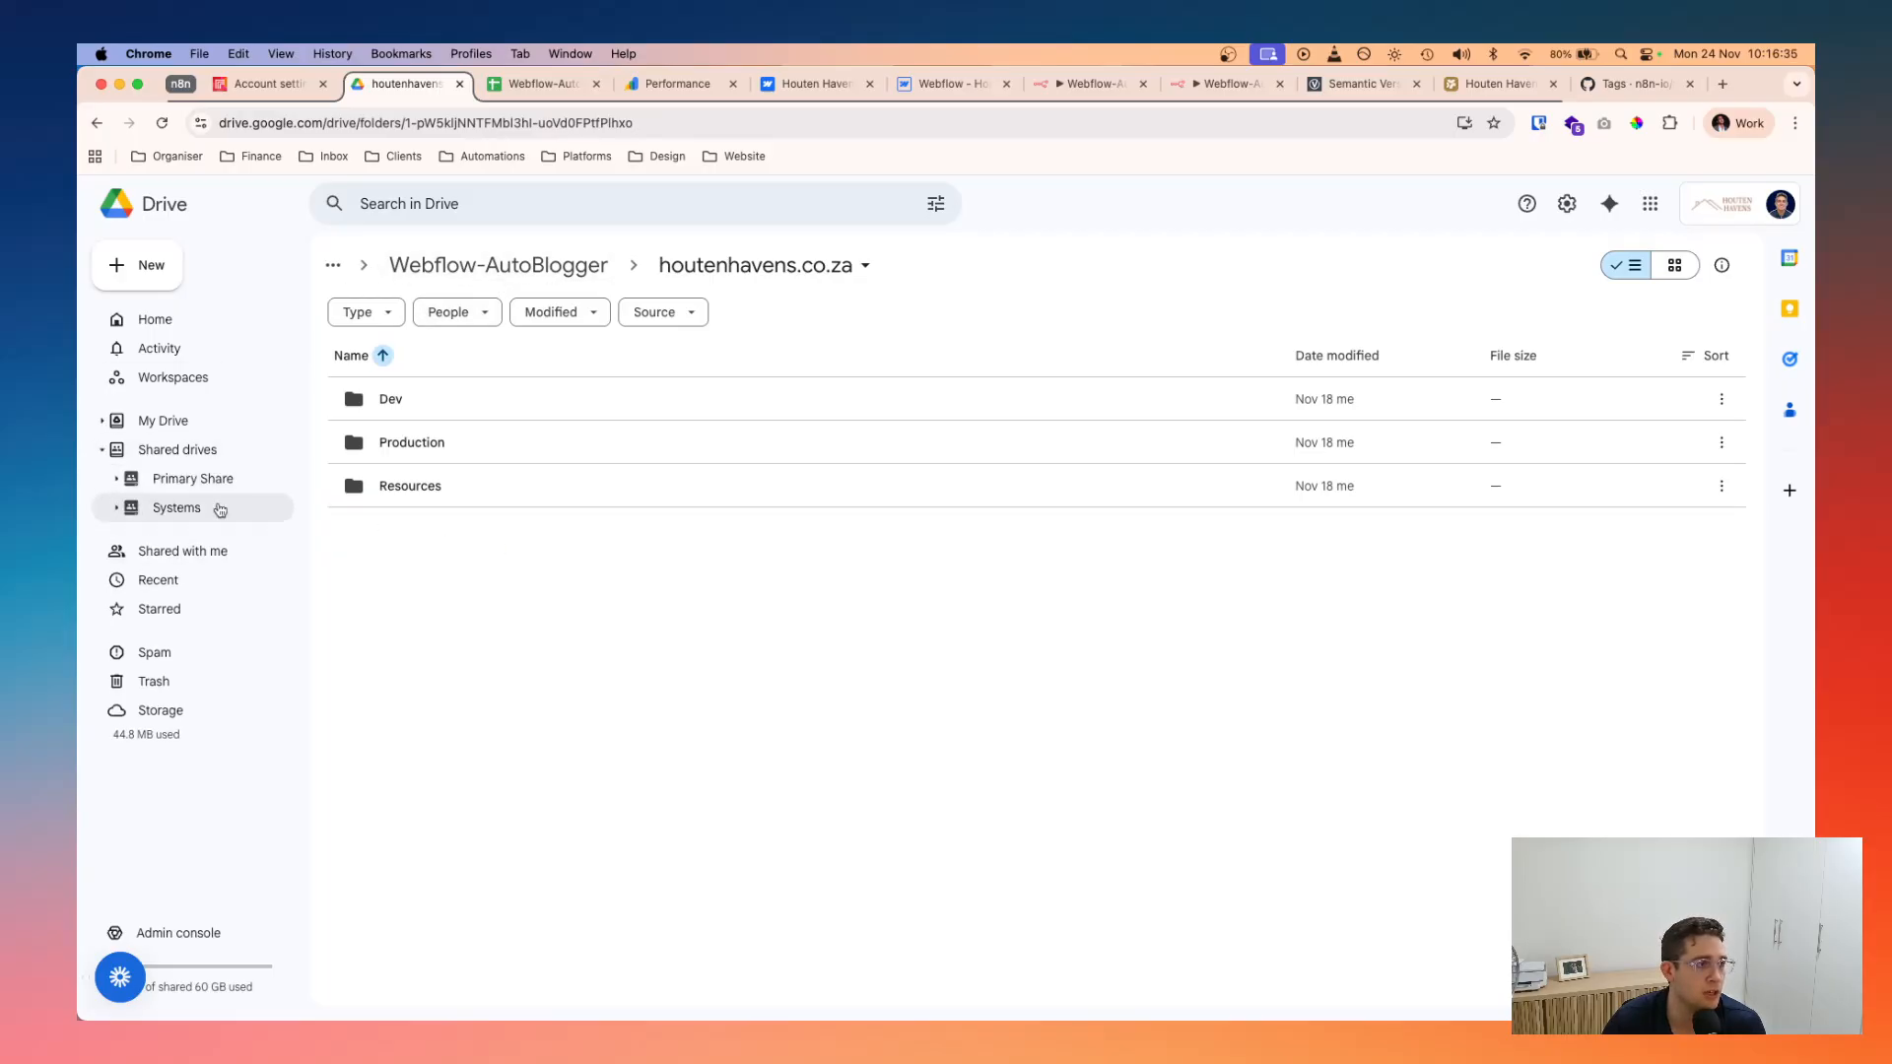
pyautogui.click(101, 450)
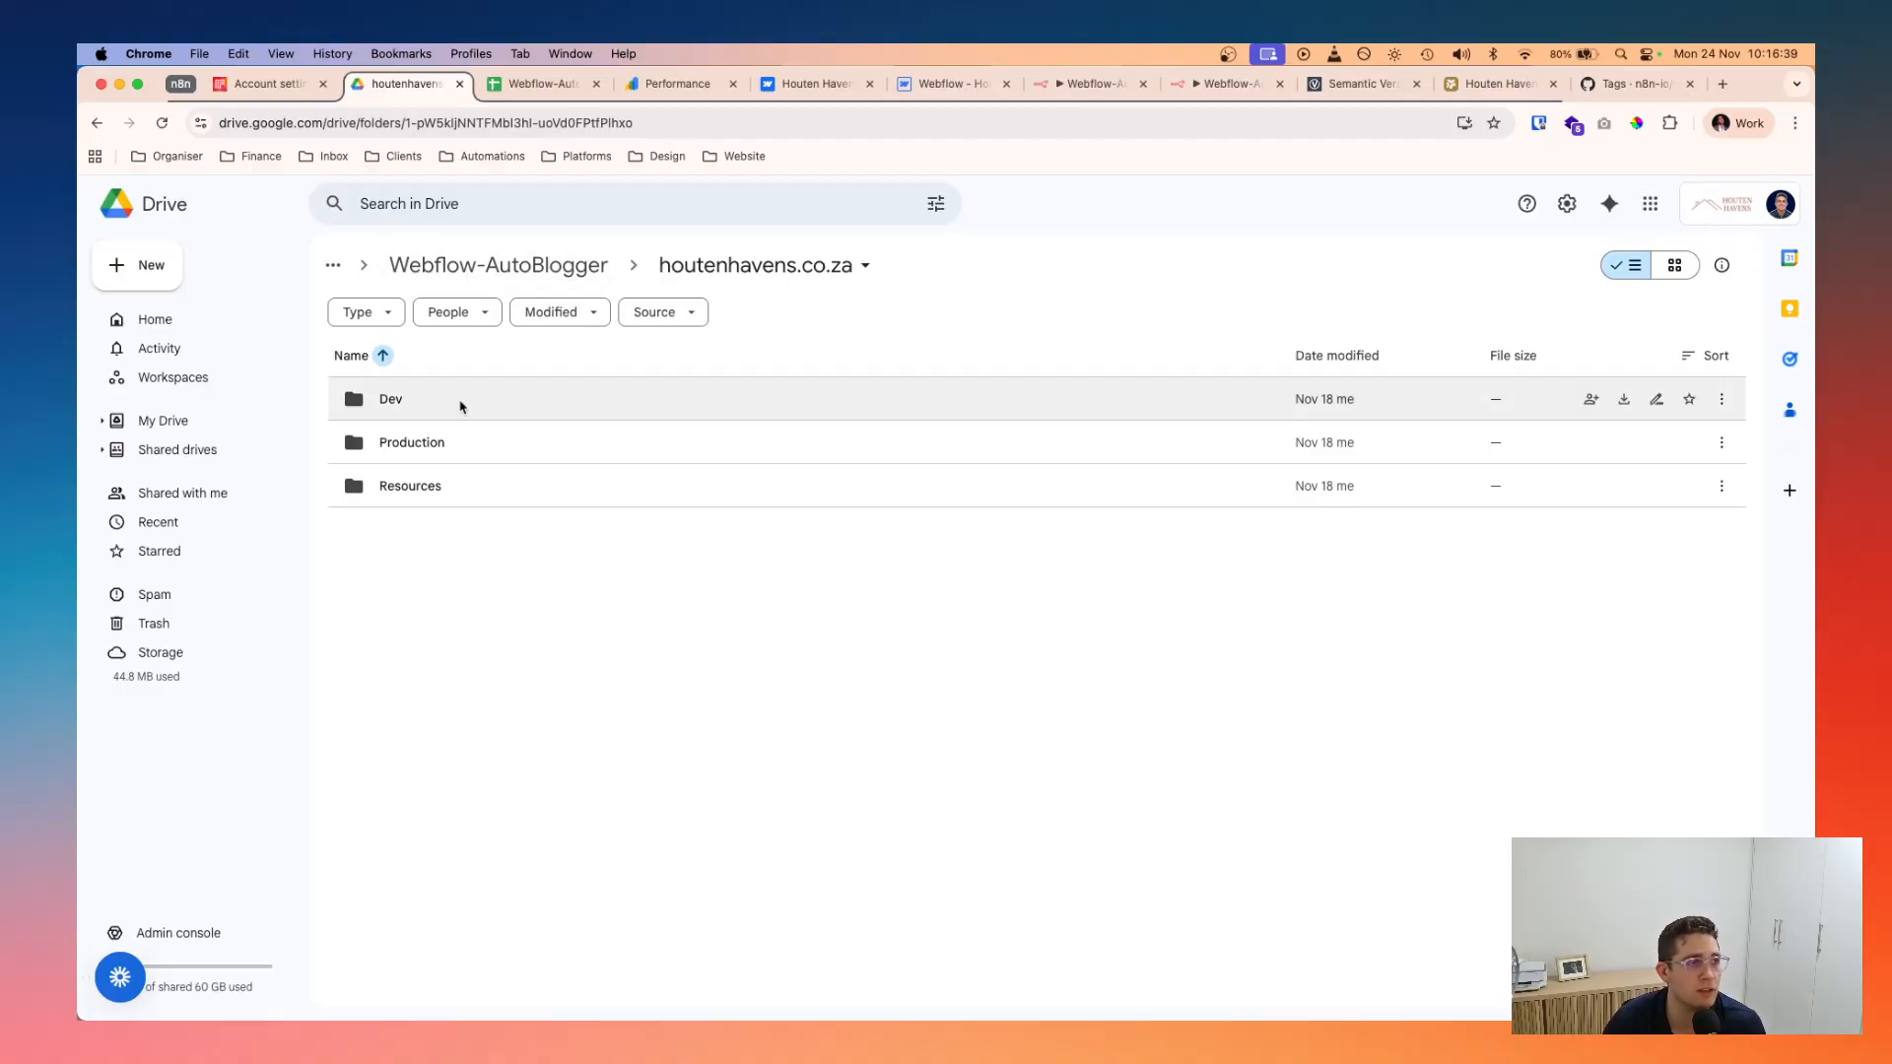
pyautogui.click(496, 410)
pyautogui.doubleClick(495, 410)
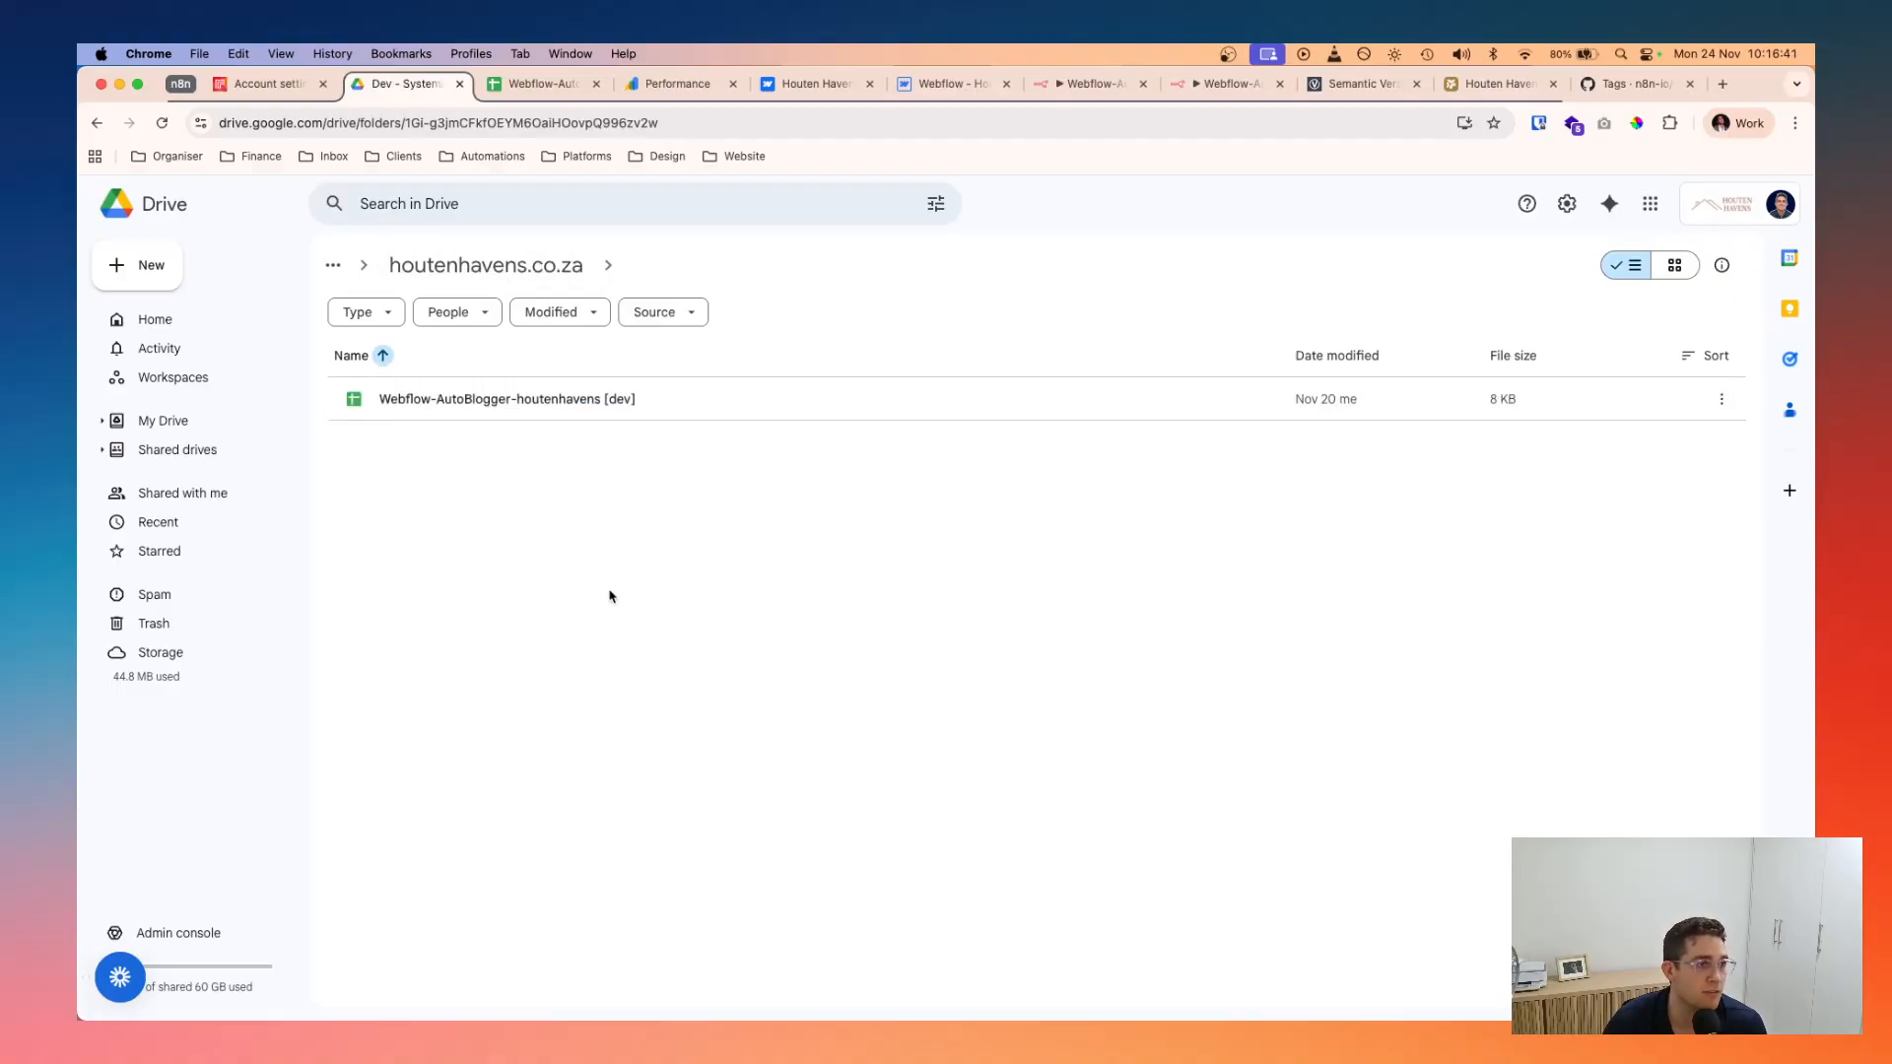
pyautogui.press('super+Left')
pyautogui.click(498, 485)
pyautogui.doubleClick(503, 451)
pyautogui.press('super+Left')
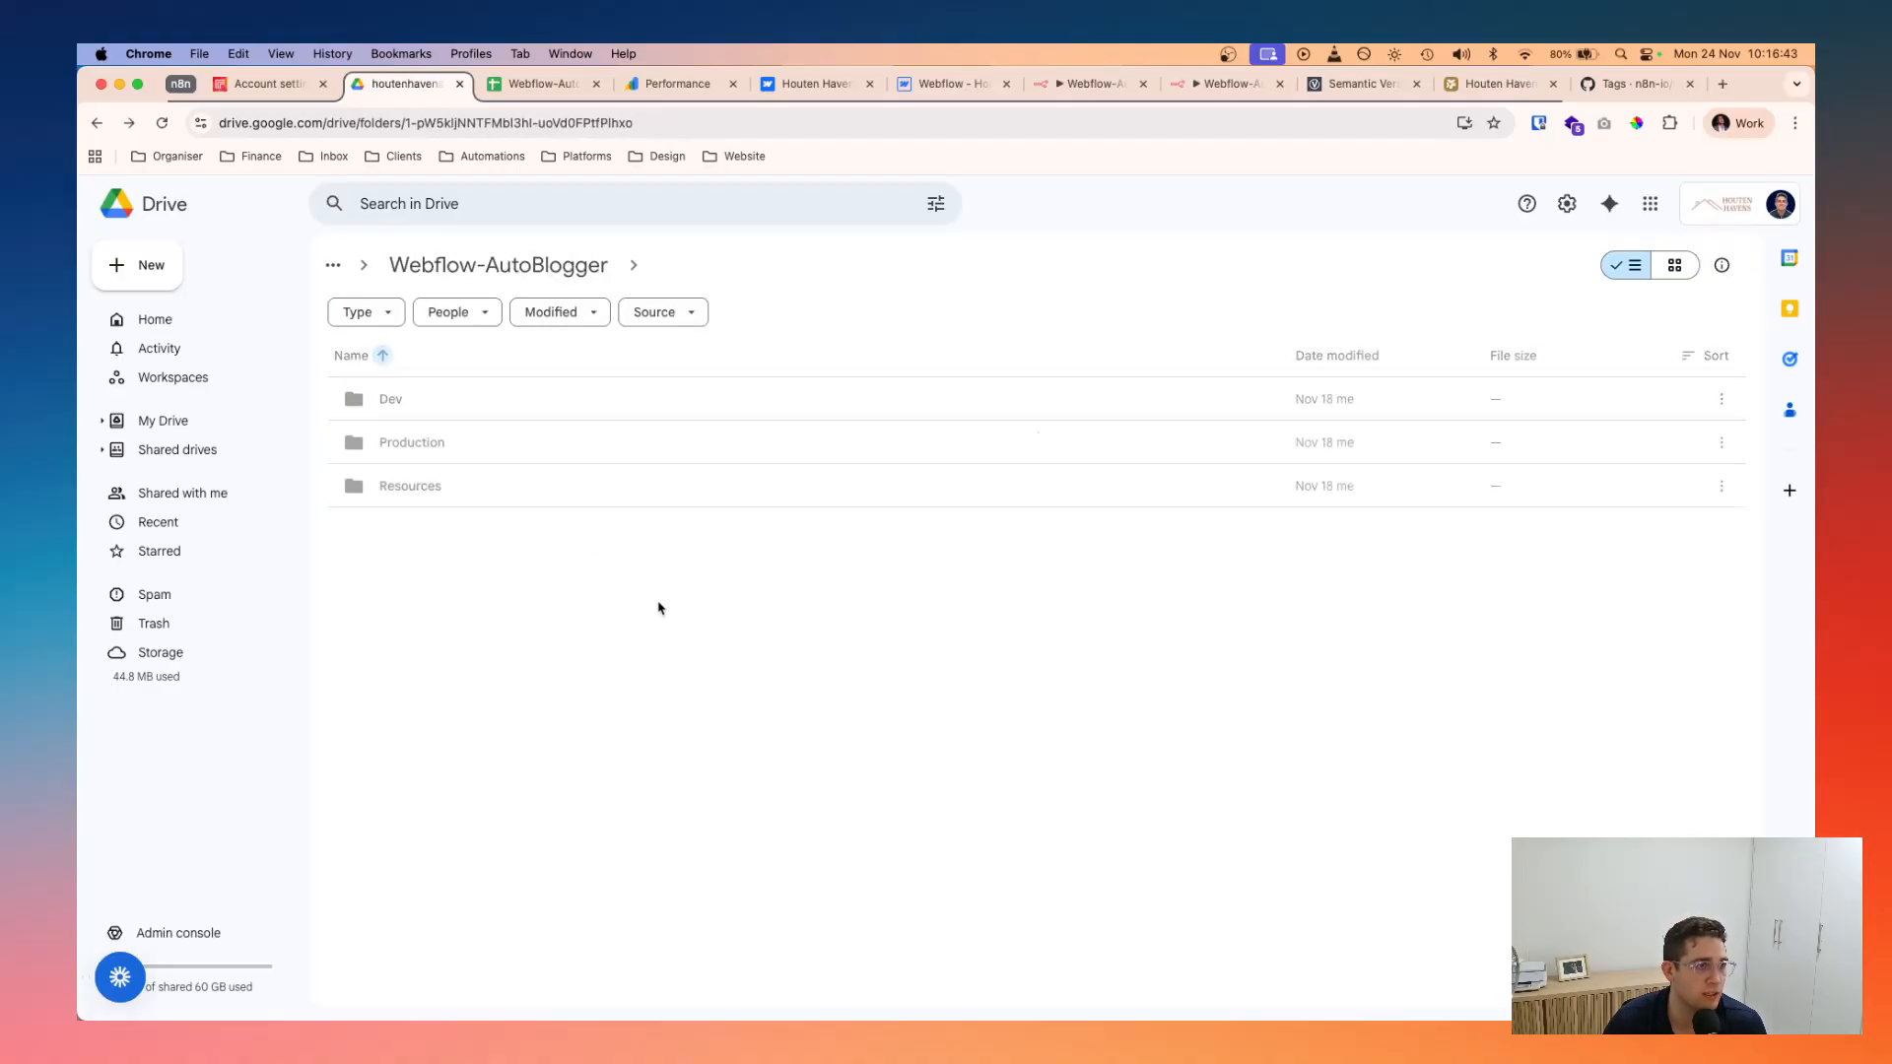
# - Review the Keywords and Blog Posts sheets of the Webflow-AutoBlogger-houtenhavens [Production] spreadsheet
pyautogui.click(540, 84)
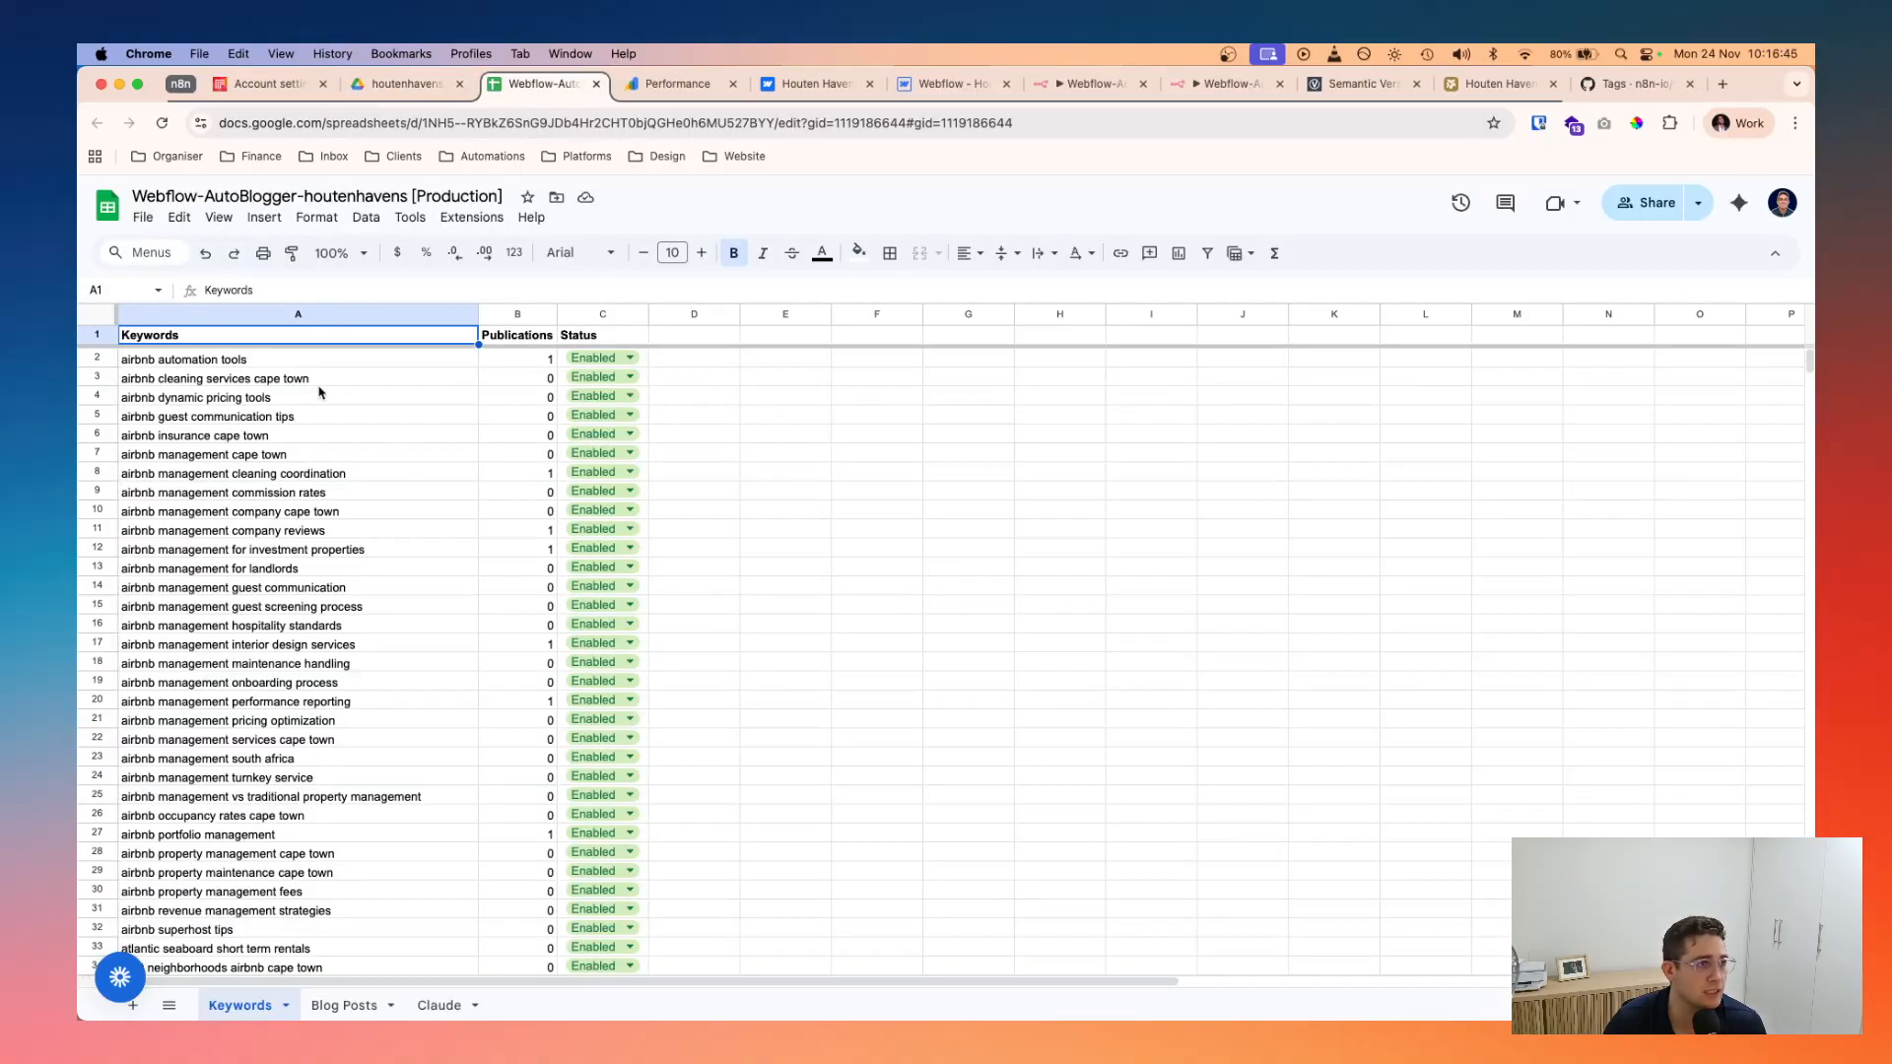
pyautogui.click(392, 491)
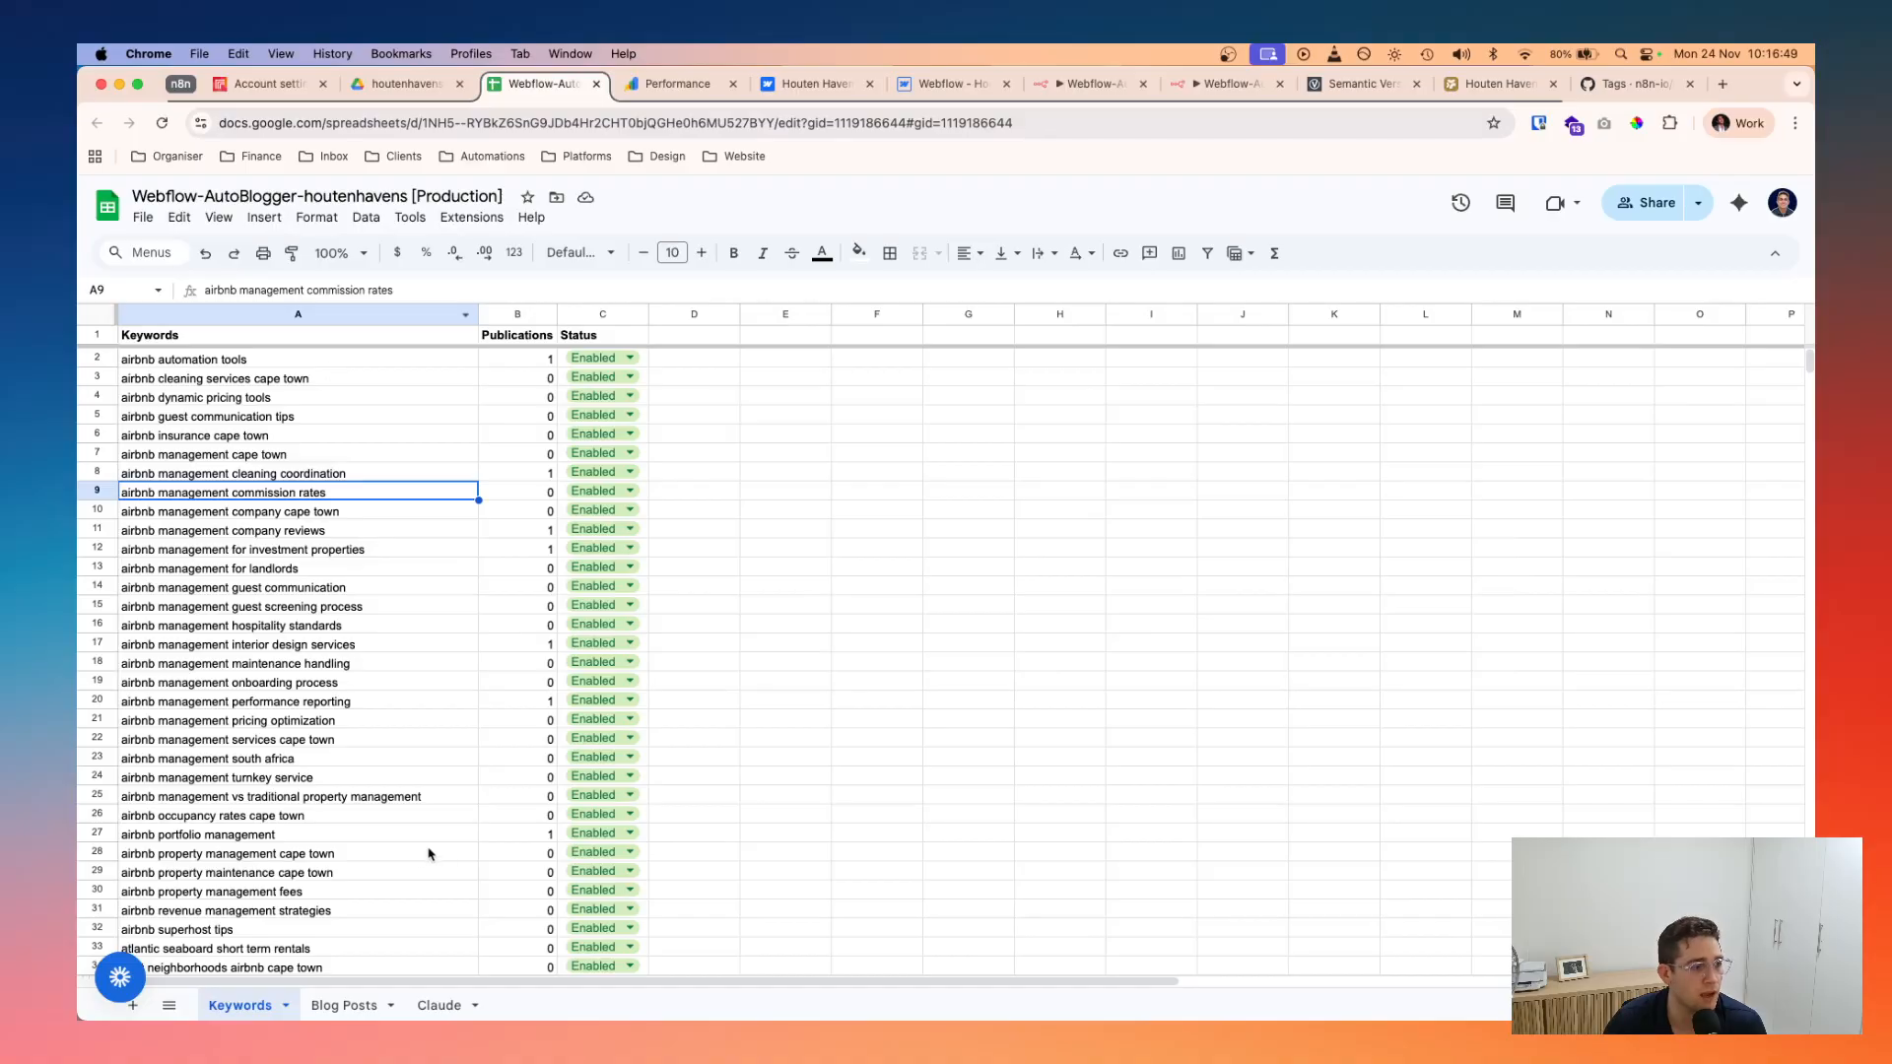
pyautogui.click(350, 1006)
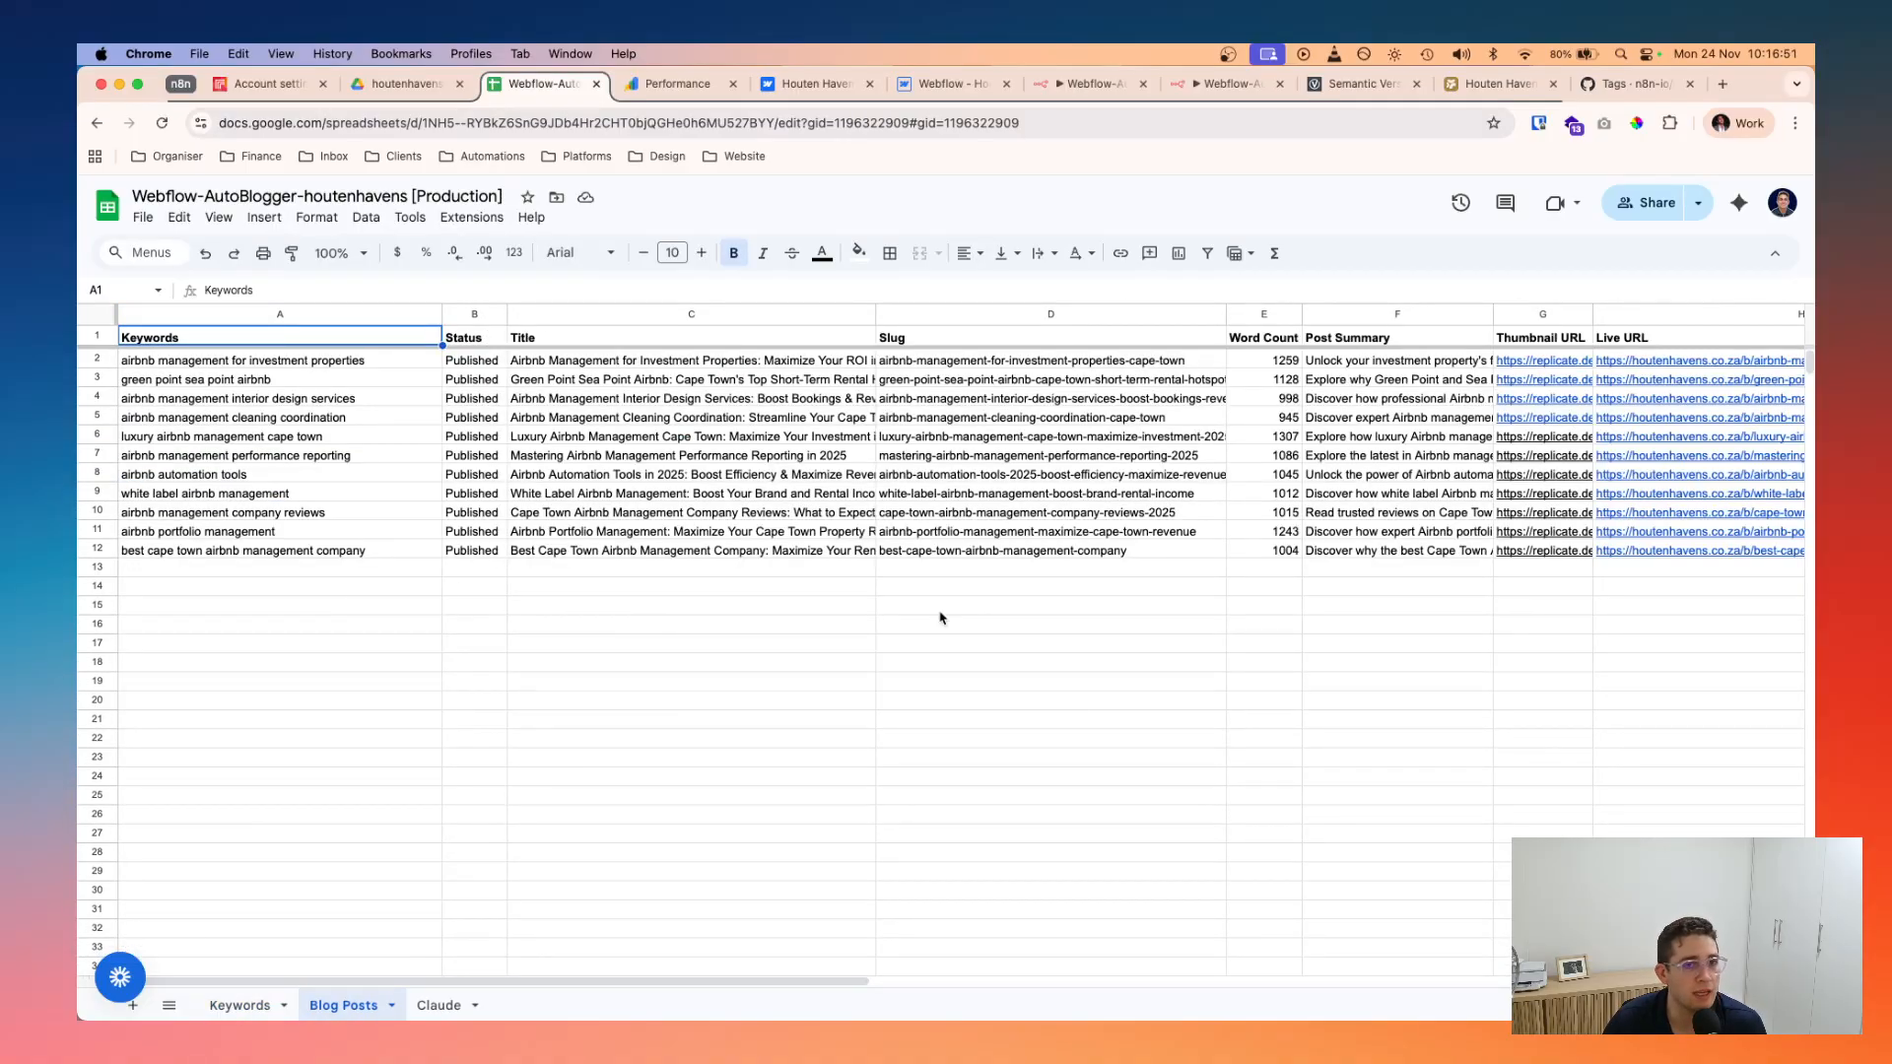
pyautogui.click(239, 1005)
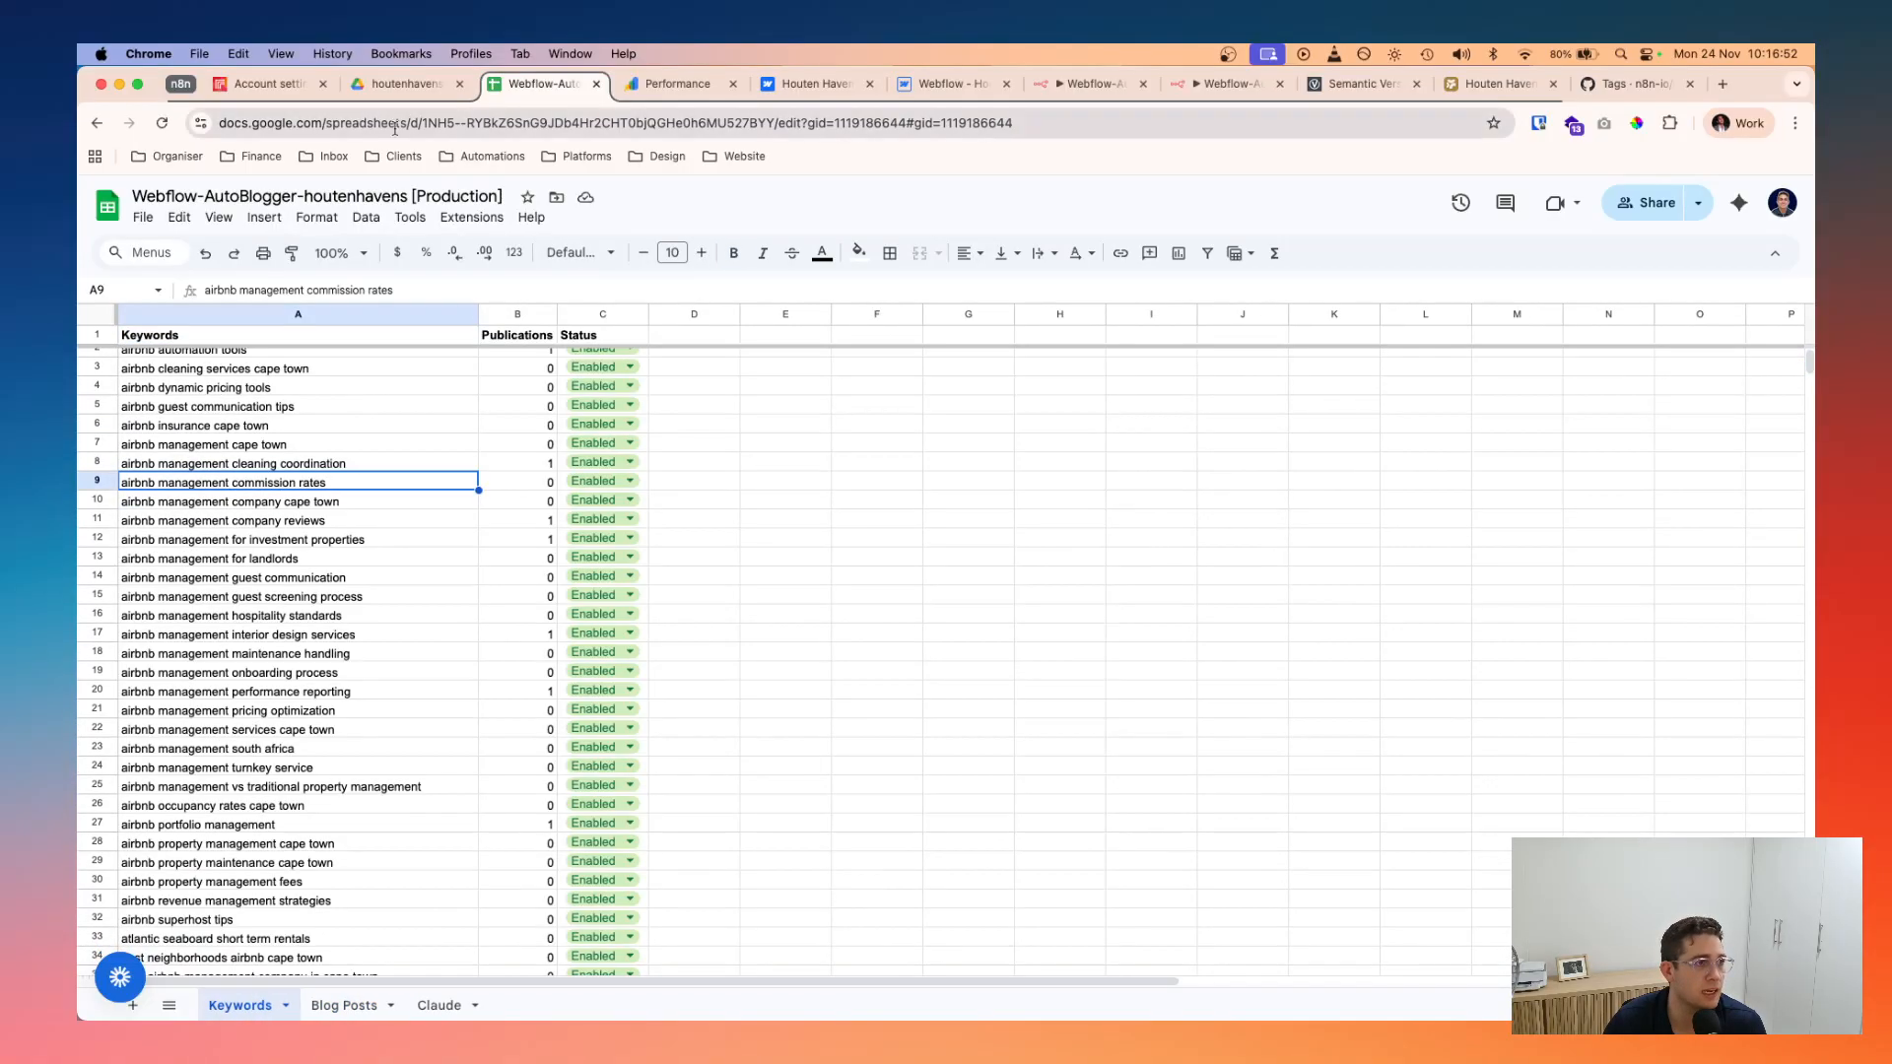
# - Compare the [Production] spreadsheet's ID in its URL with the google_sheet value in the Setup Environment nodes of the dev and production workflows
pyautogui.doubleClick(461, 195)
pyautogui.moveTo(421, 123); pyautogui.dragTo(1014, 123)
pyautogui.click(1226, 83)
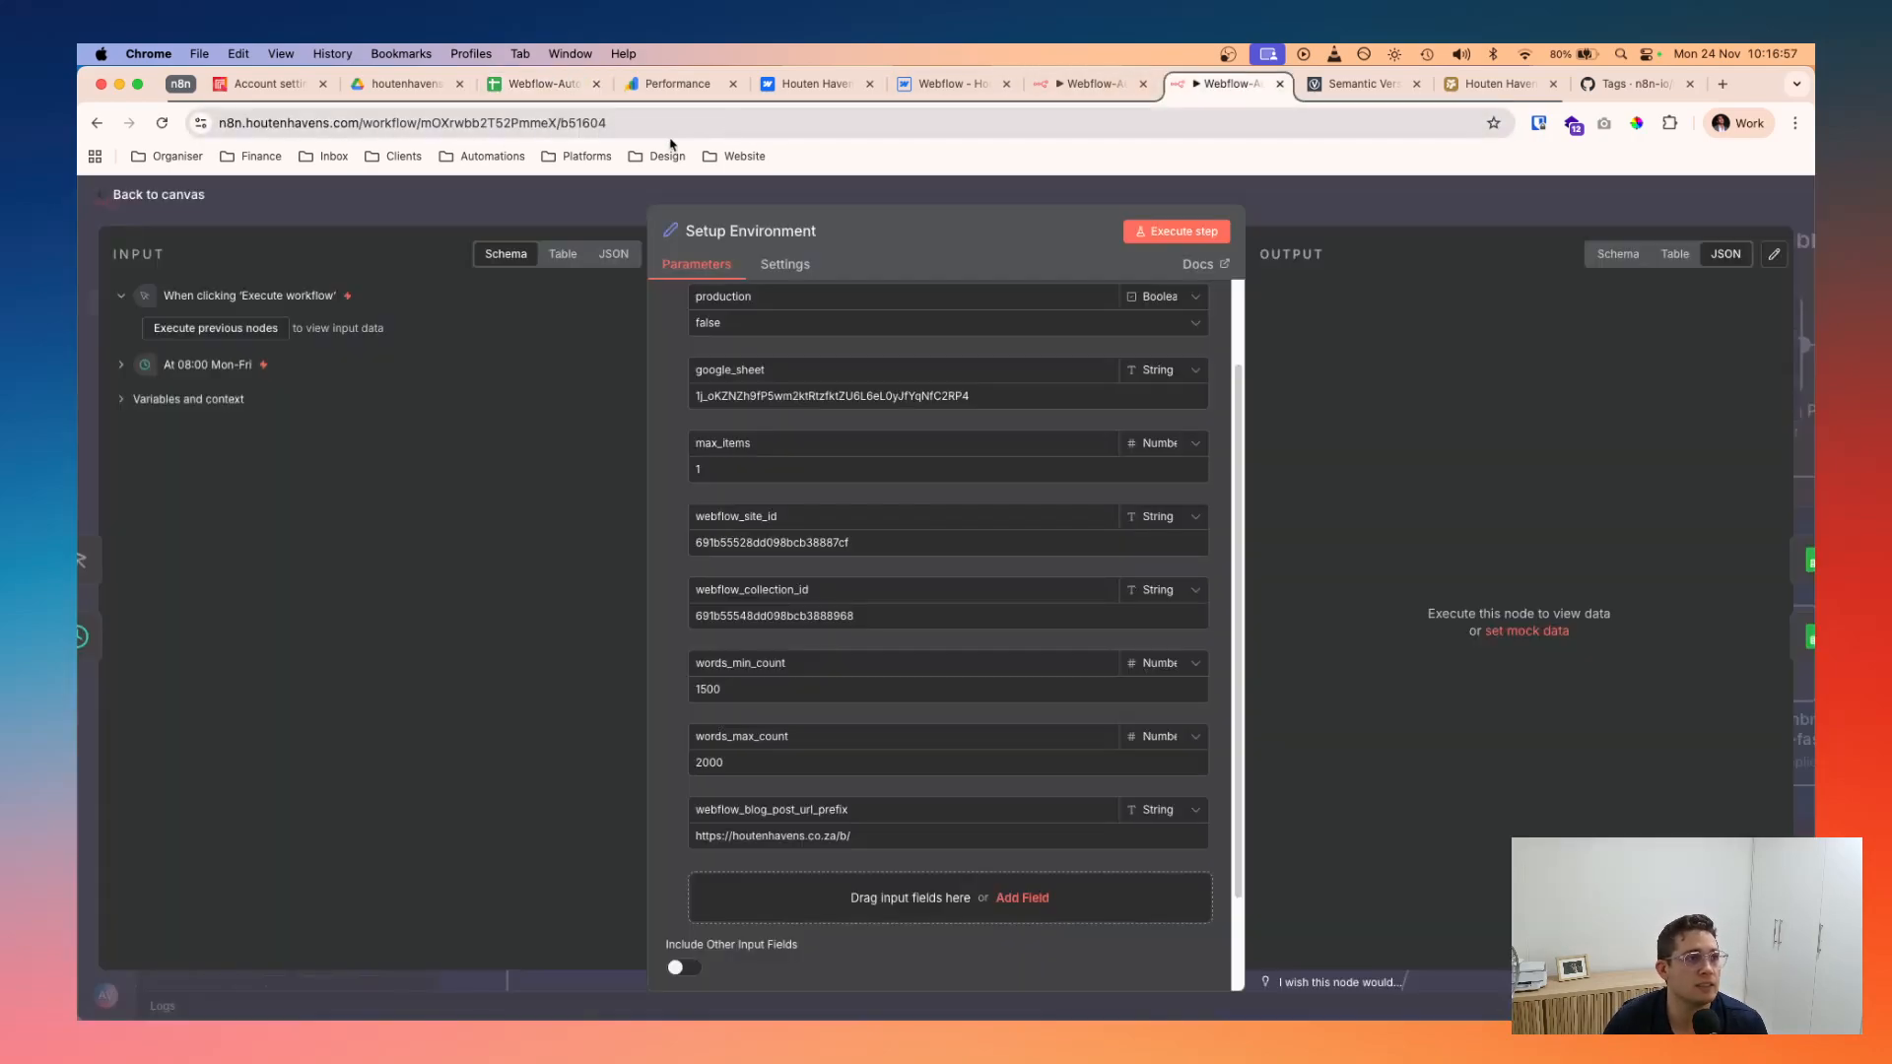
pyautogui.click(1067, 89)
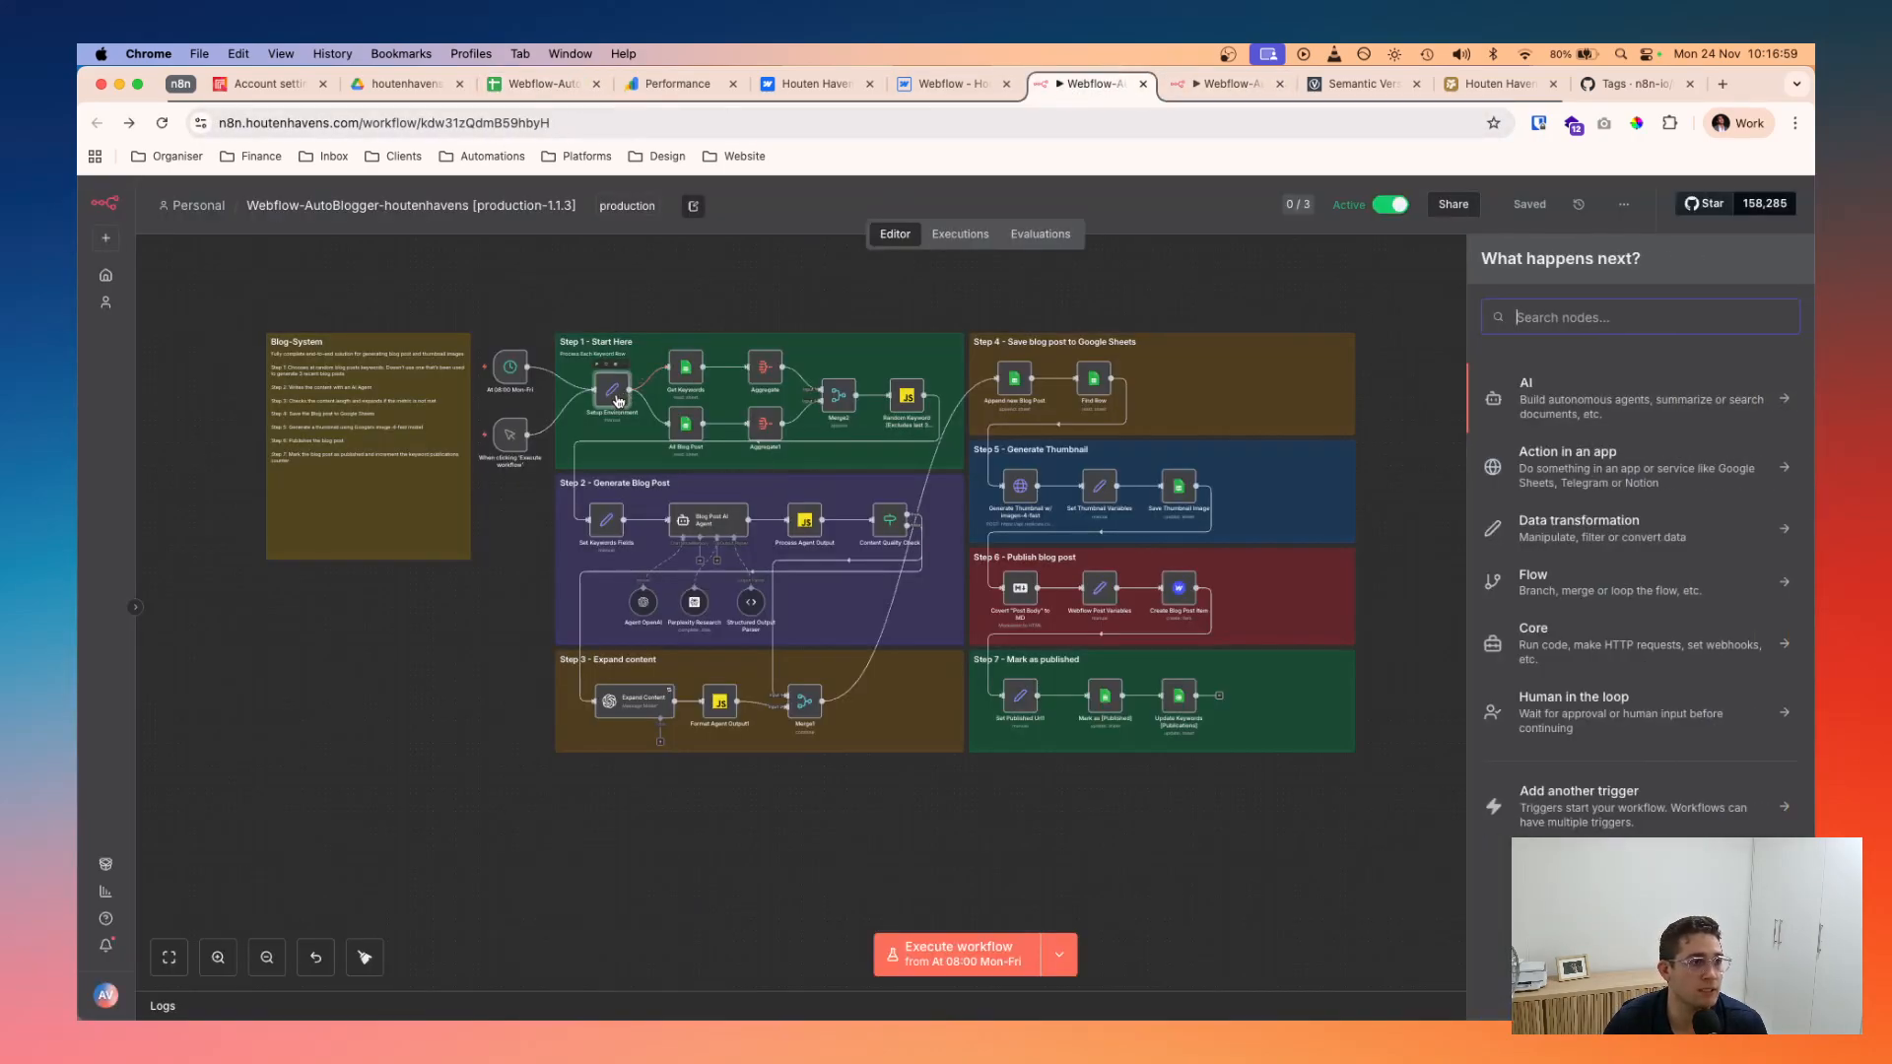
pyautogui.doubleClick(613, 392)
pyautogui.click(1011, 506)
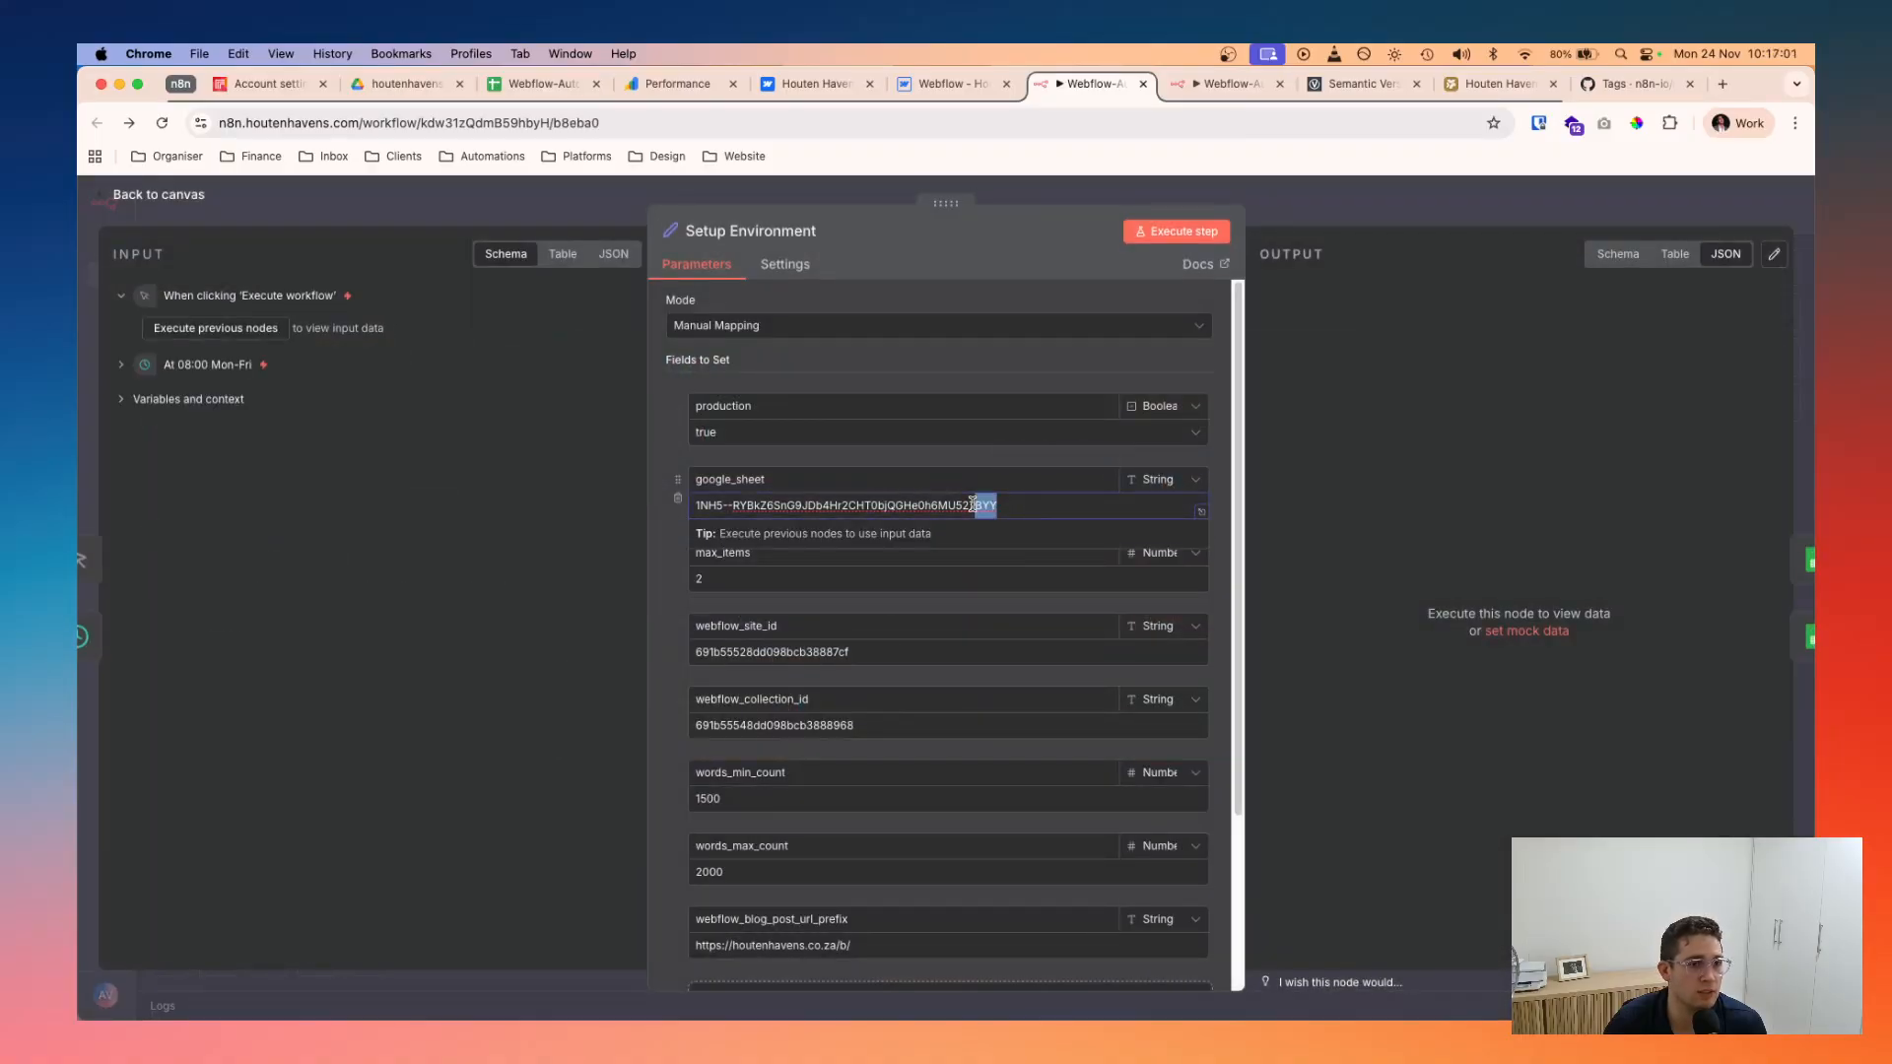
pyautogui.click(547, 86)
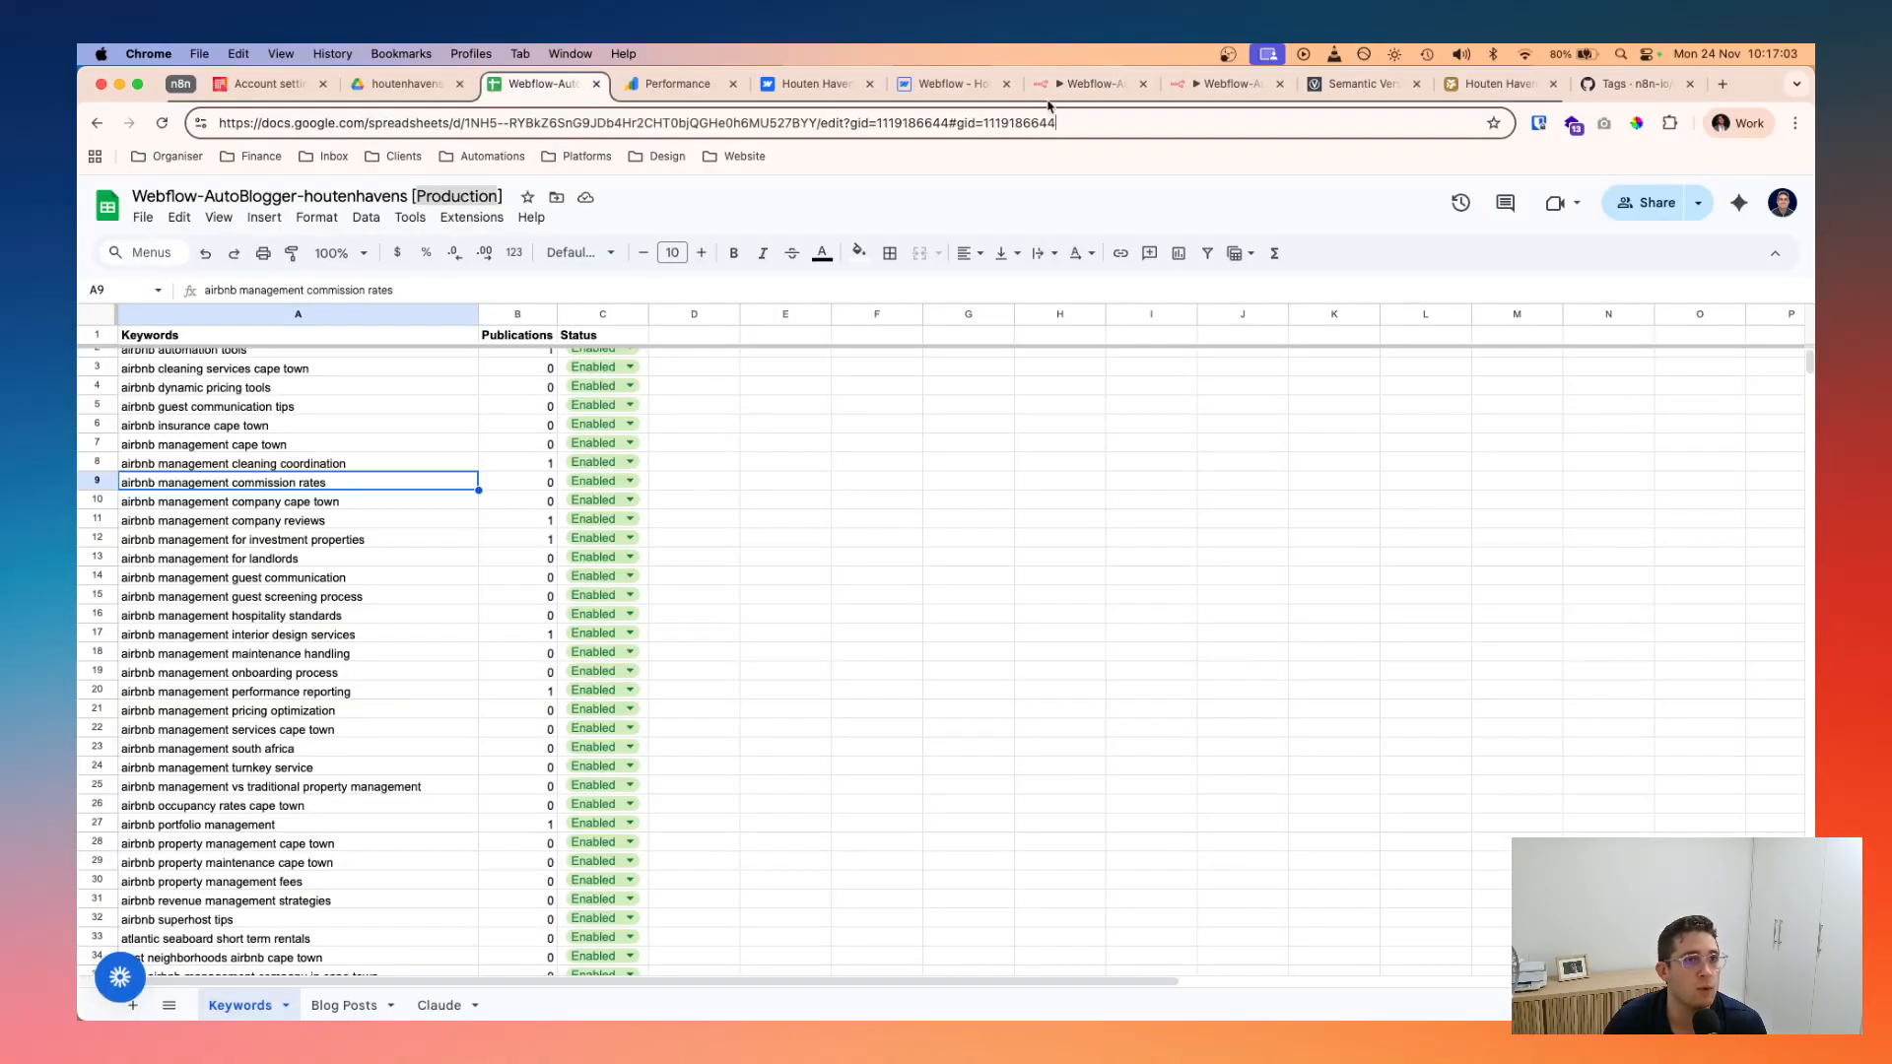
# - Close the Setup Environment node in both workflows and look over Steps 1 to 7 on the dev canvas before returning to the production workflow
pyautogui.click(1217, 84)
pyautogui.press('Escape')
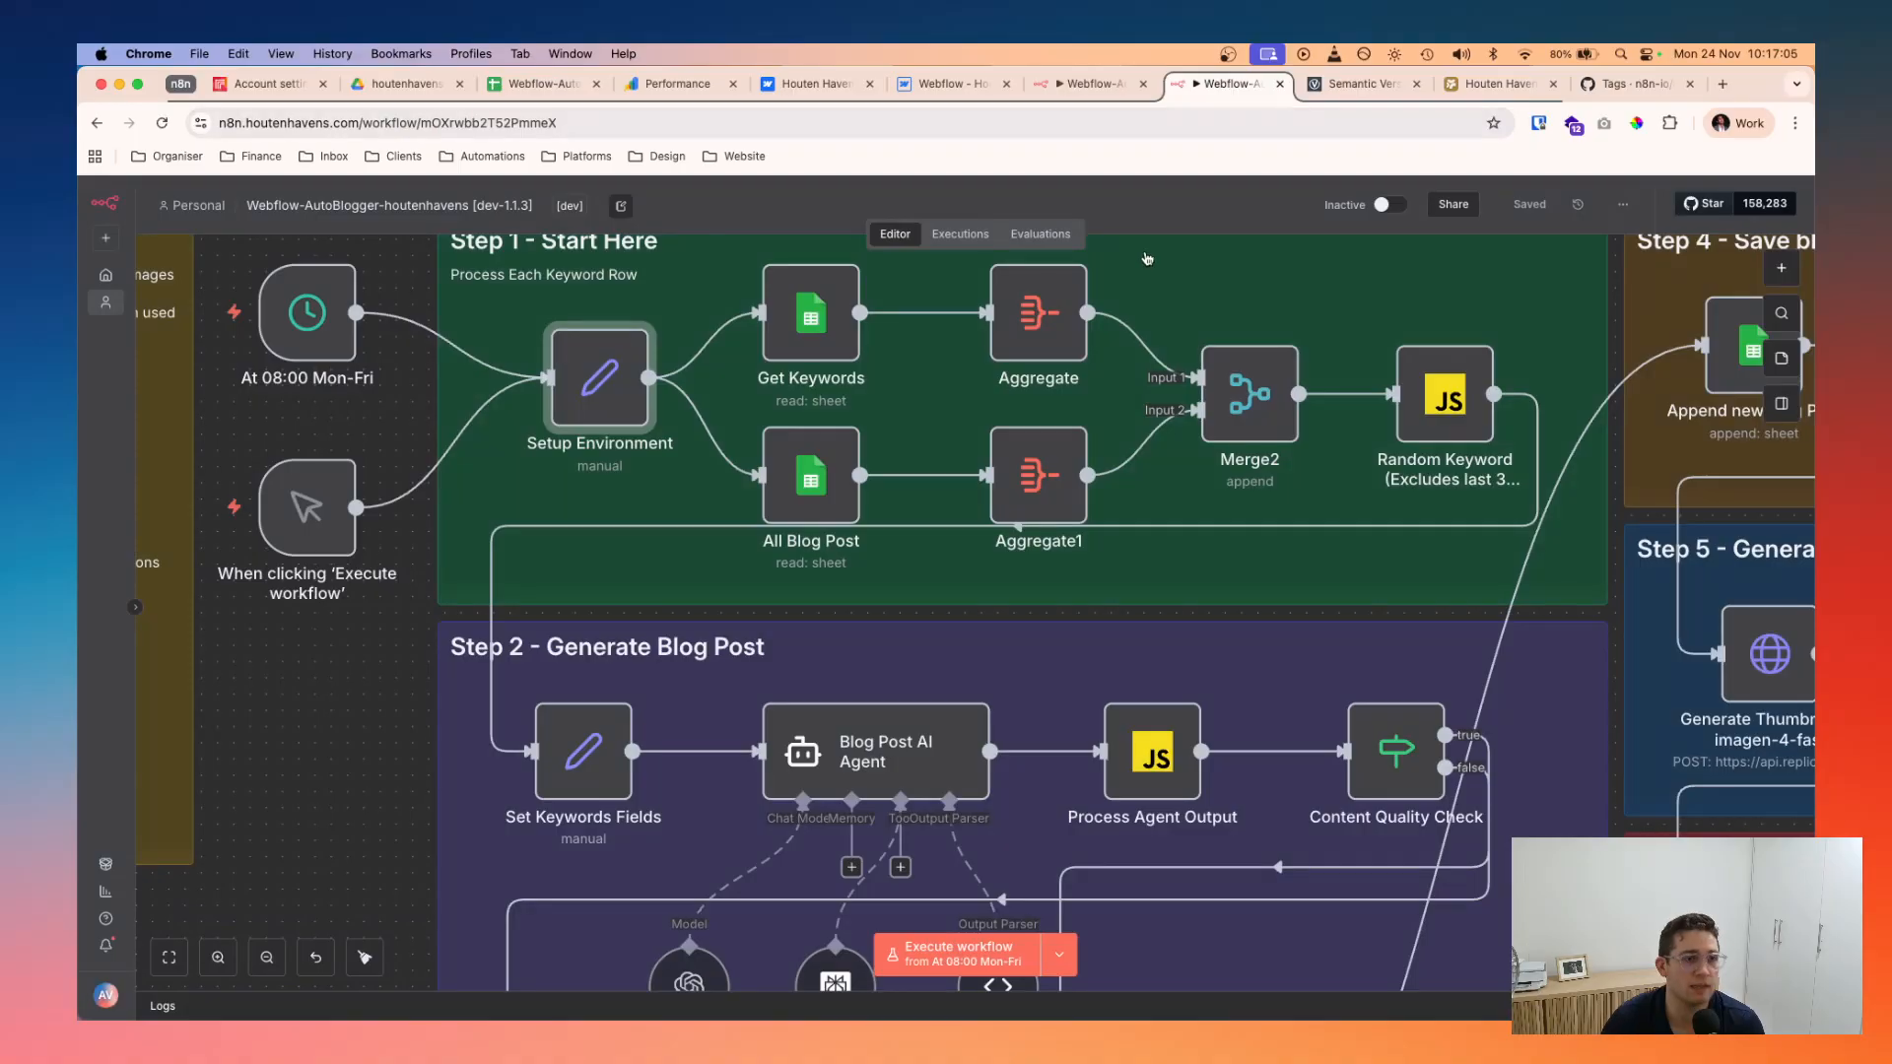
pyautogui.scroll(-3, 1147, 258)
pyautogui.scroll(-3, 1200, 387)
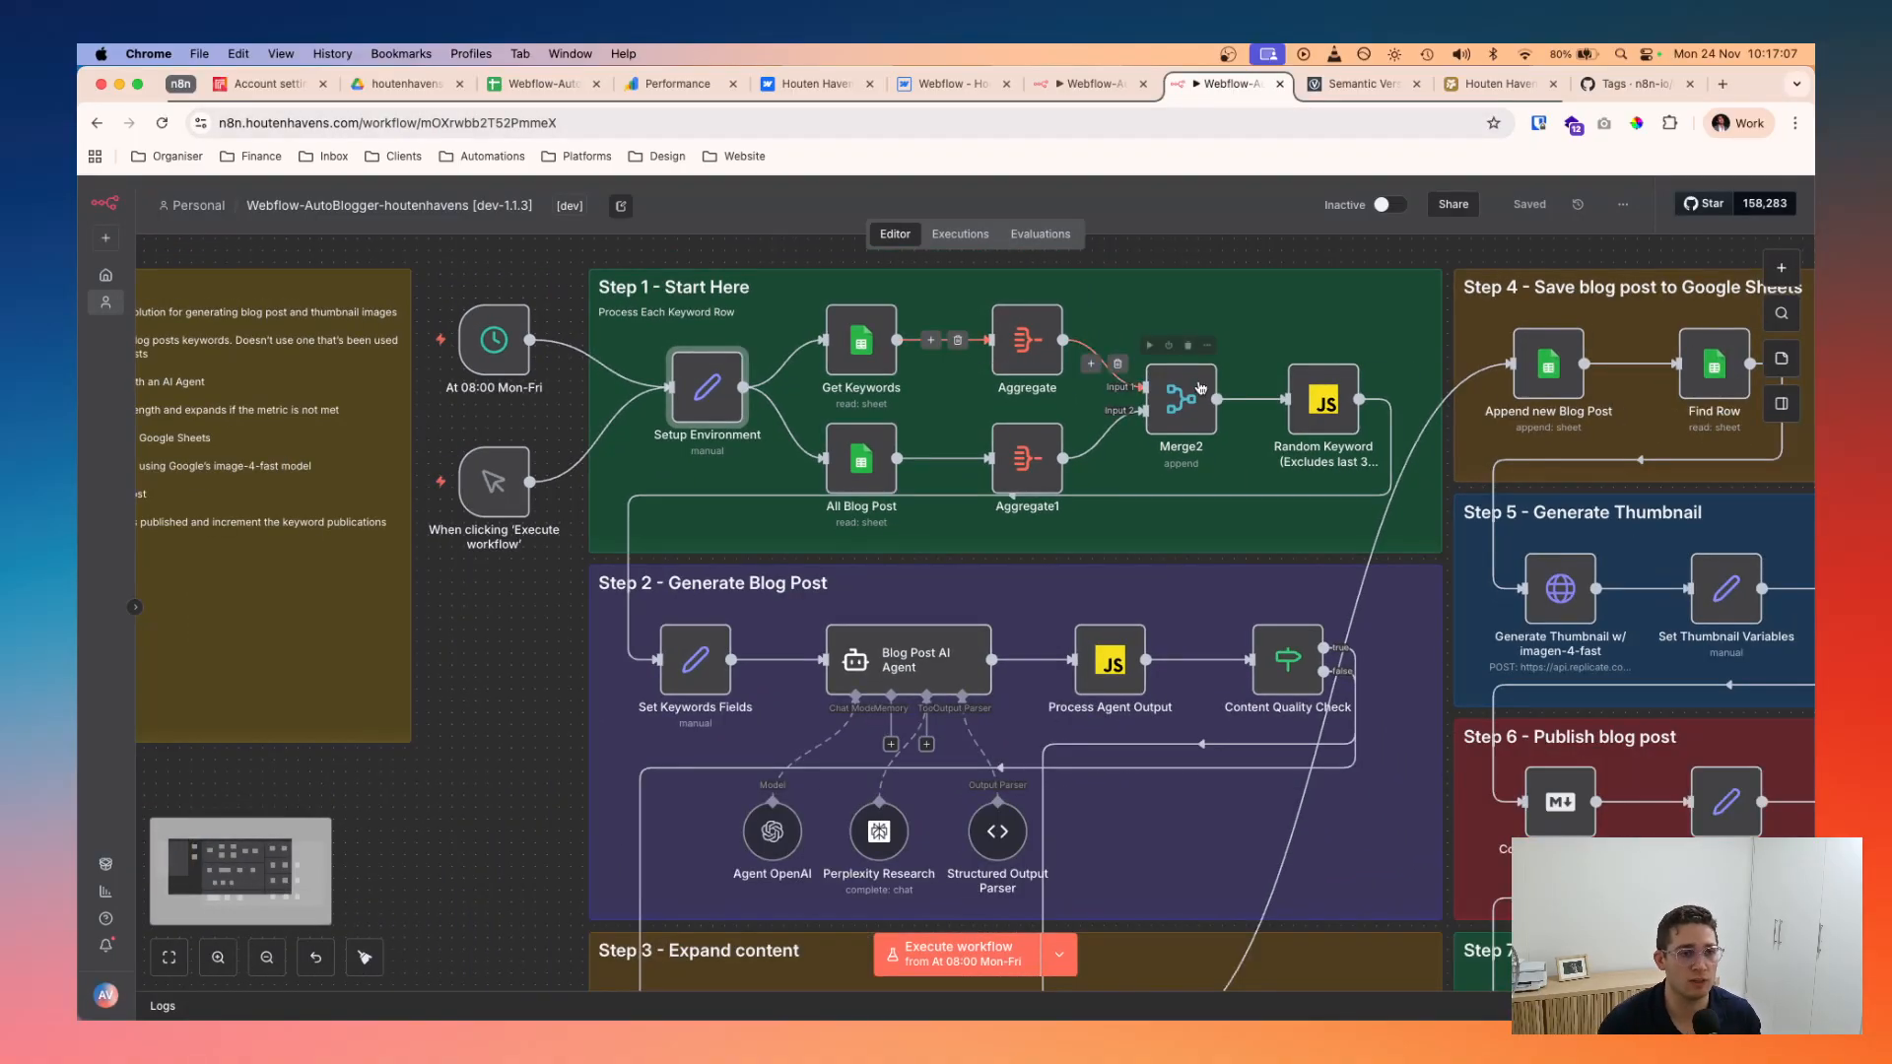
pyautogui.hscroll(2, 1200, 388)
pyautogui.scroll(-2, 755, 423)
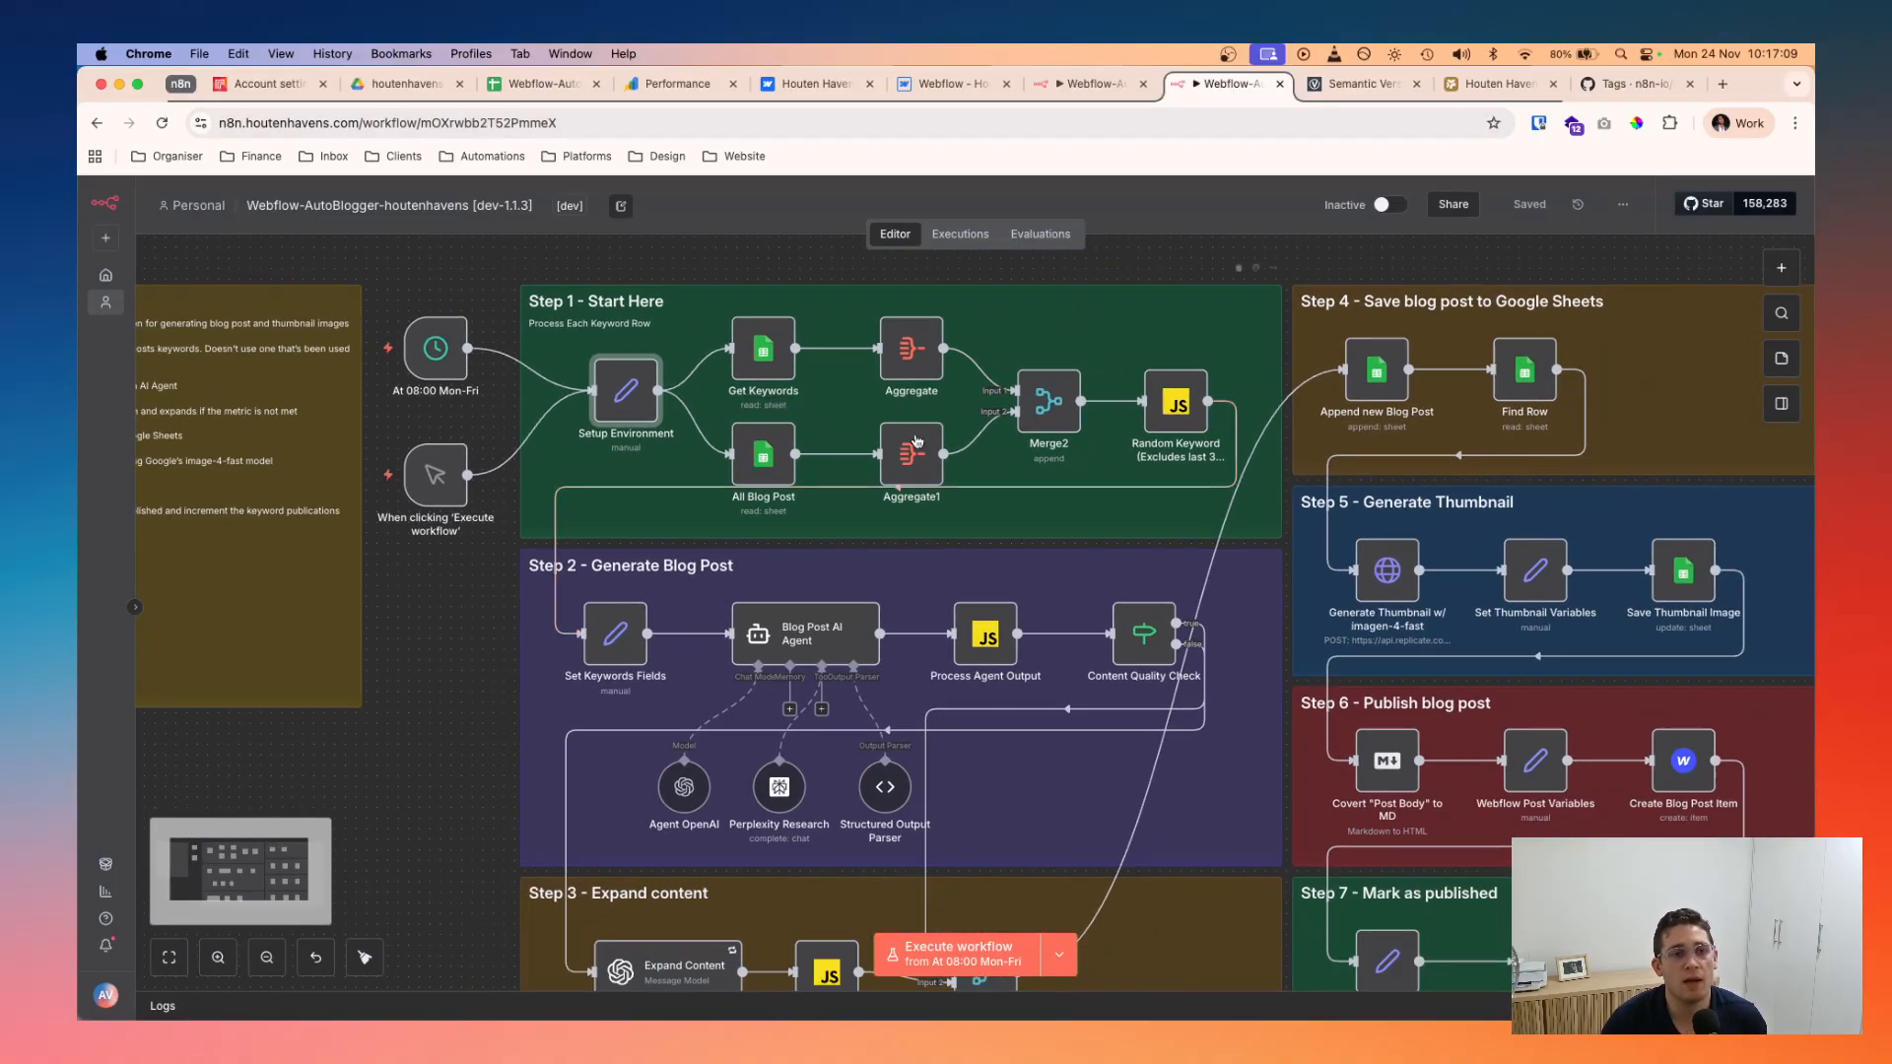
pyautogui.scroll(-3, 916, 441)
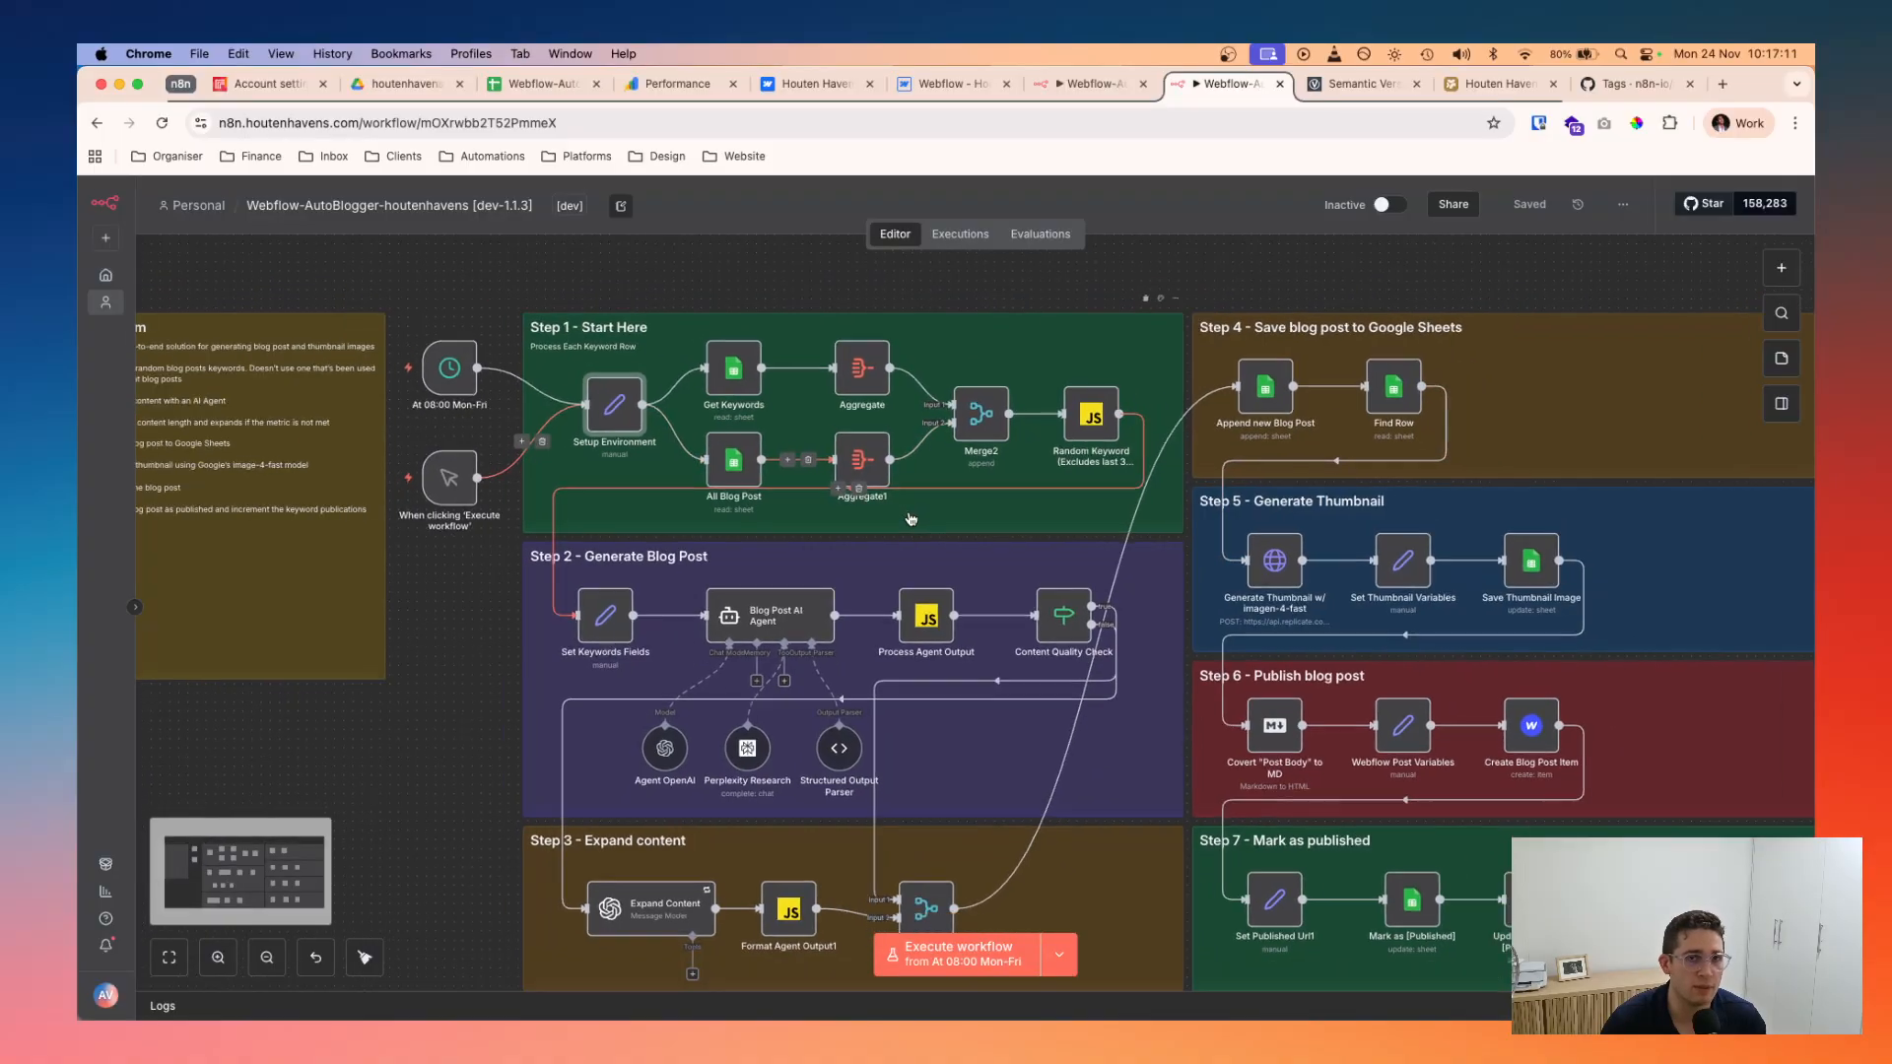
pyautogui.scroll(-2, 1495, 311)
pyautogui.hscroll(2, 1495, 312)
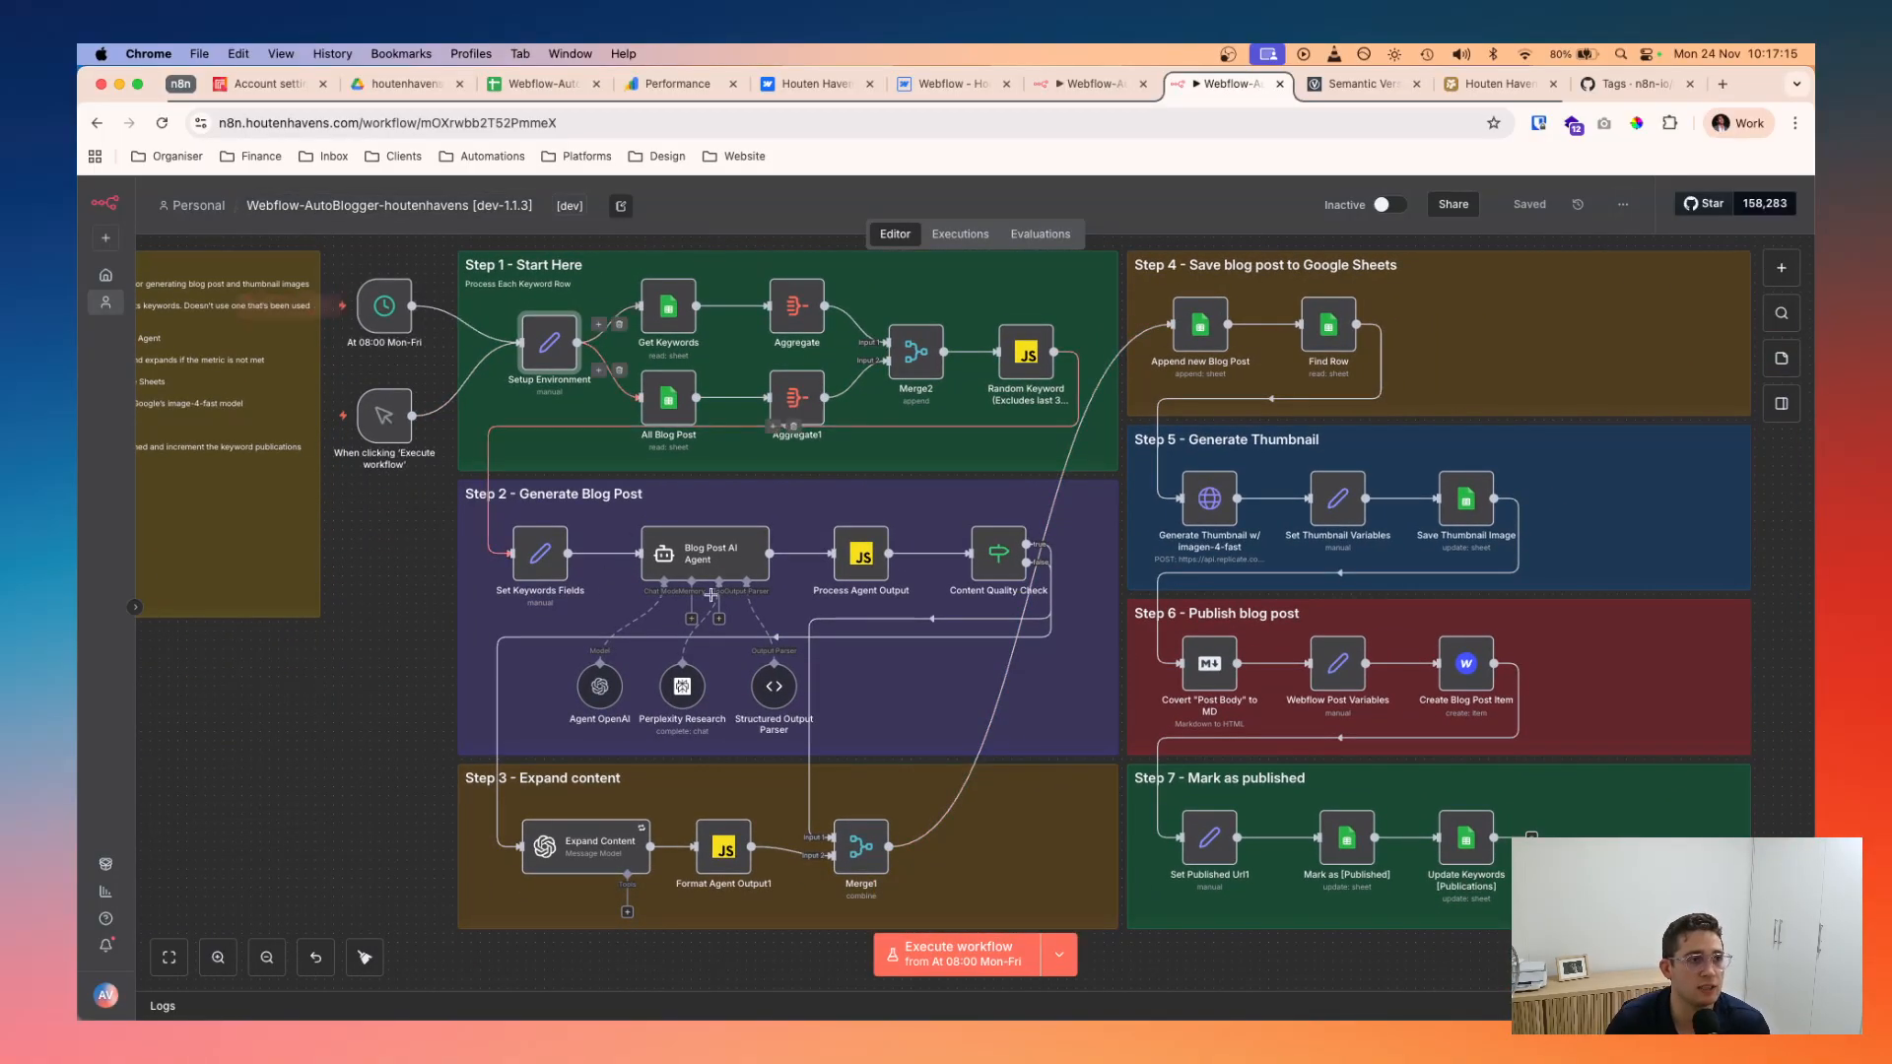
pyautogui.click(1099, 85)
pyautogui.press('Escape')
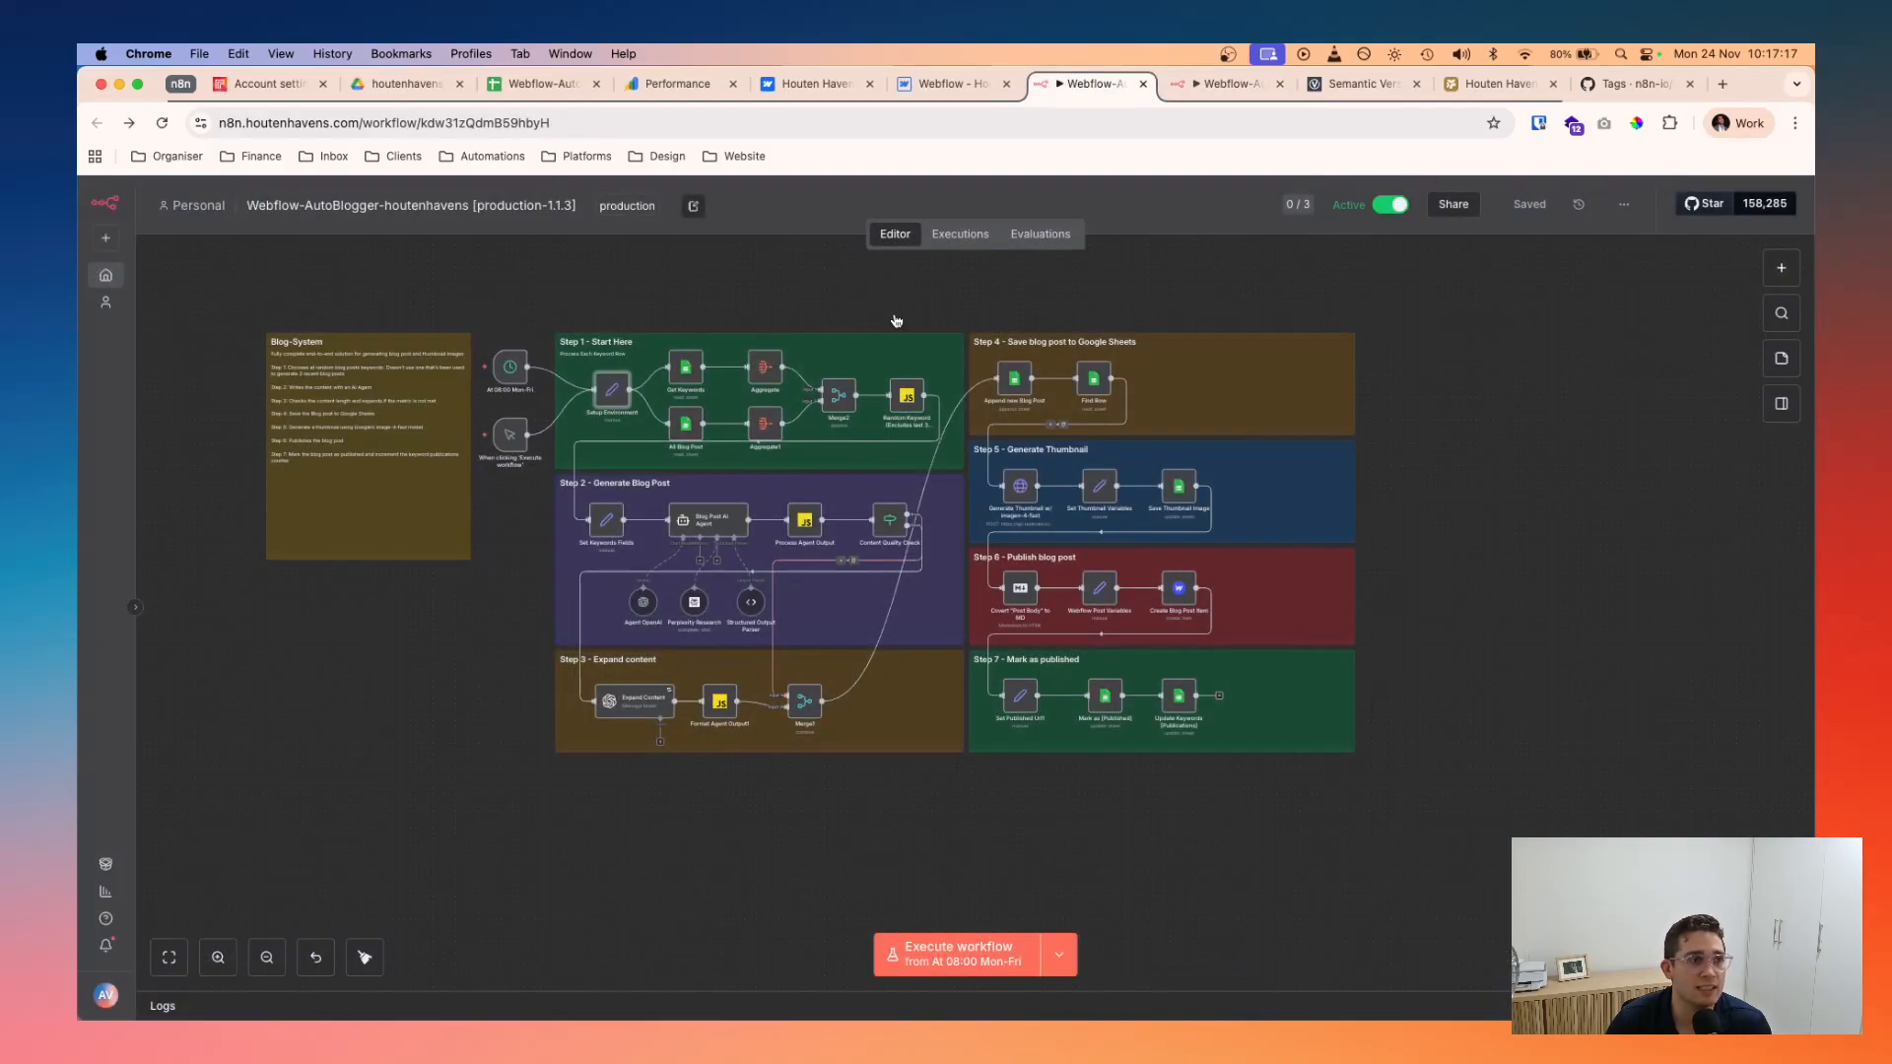
# - Switch to the dev workflow and rename it to "Webflow-AutoBlogger-houtenhavens [dev-1.1.4]"
pyautogui.scroll(5, 1178, 428)
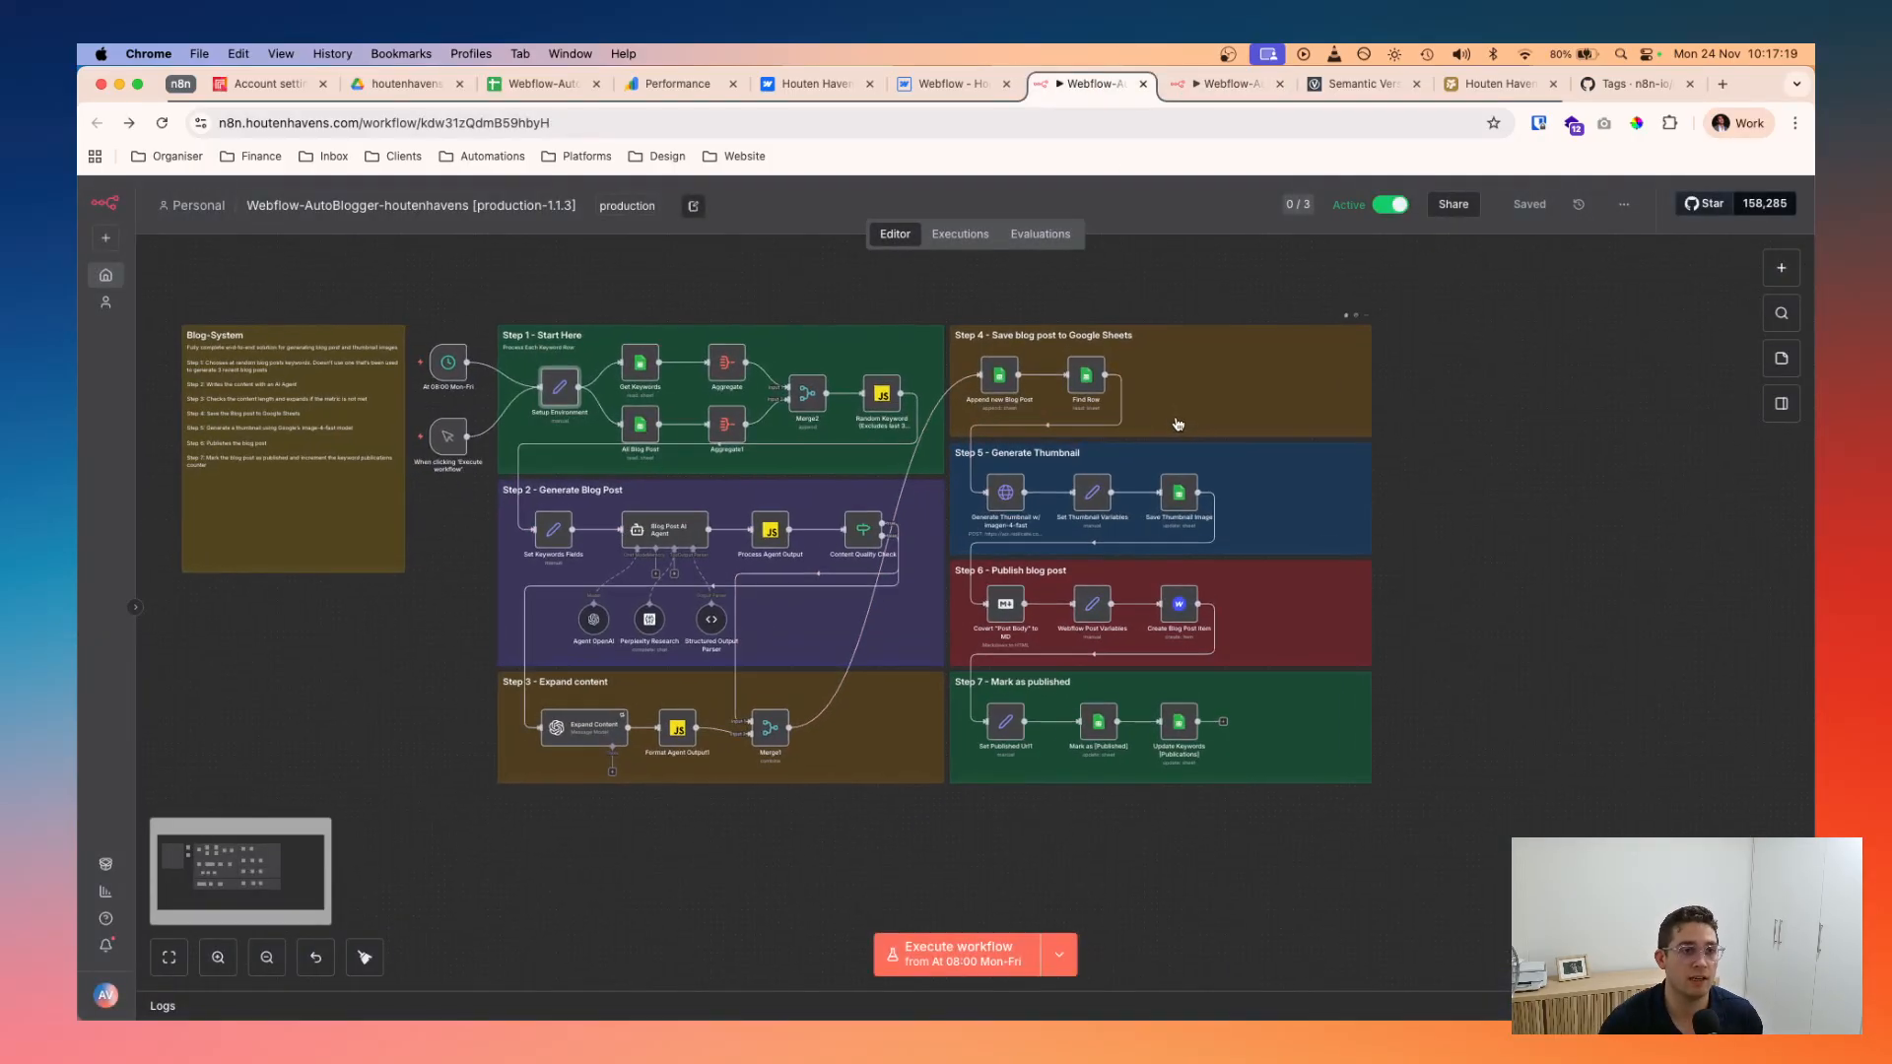
pyautogui.click(1199, 89)
pyautogui.hscroll(3, 1189, 449)
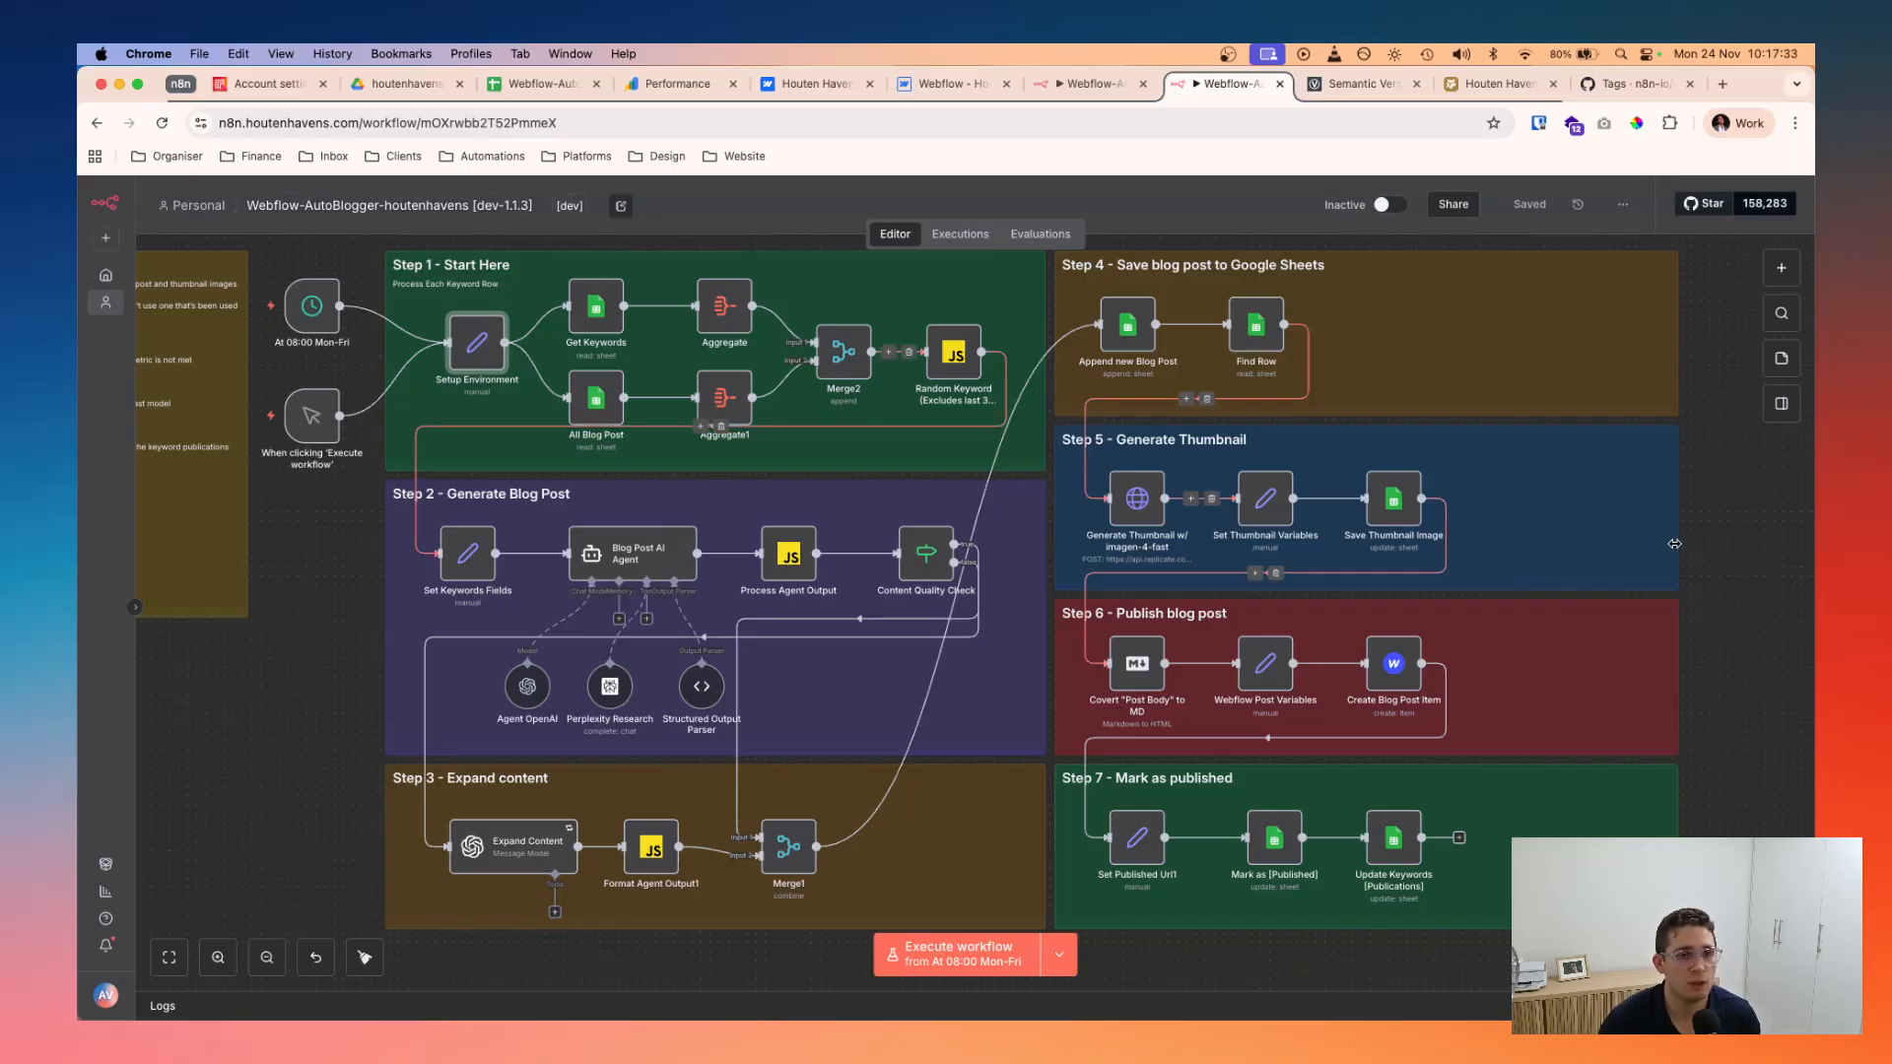
pyautogui.click(528, 211)
pyautogui.click(528, 206)
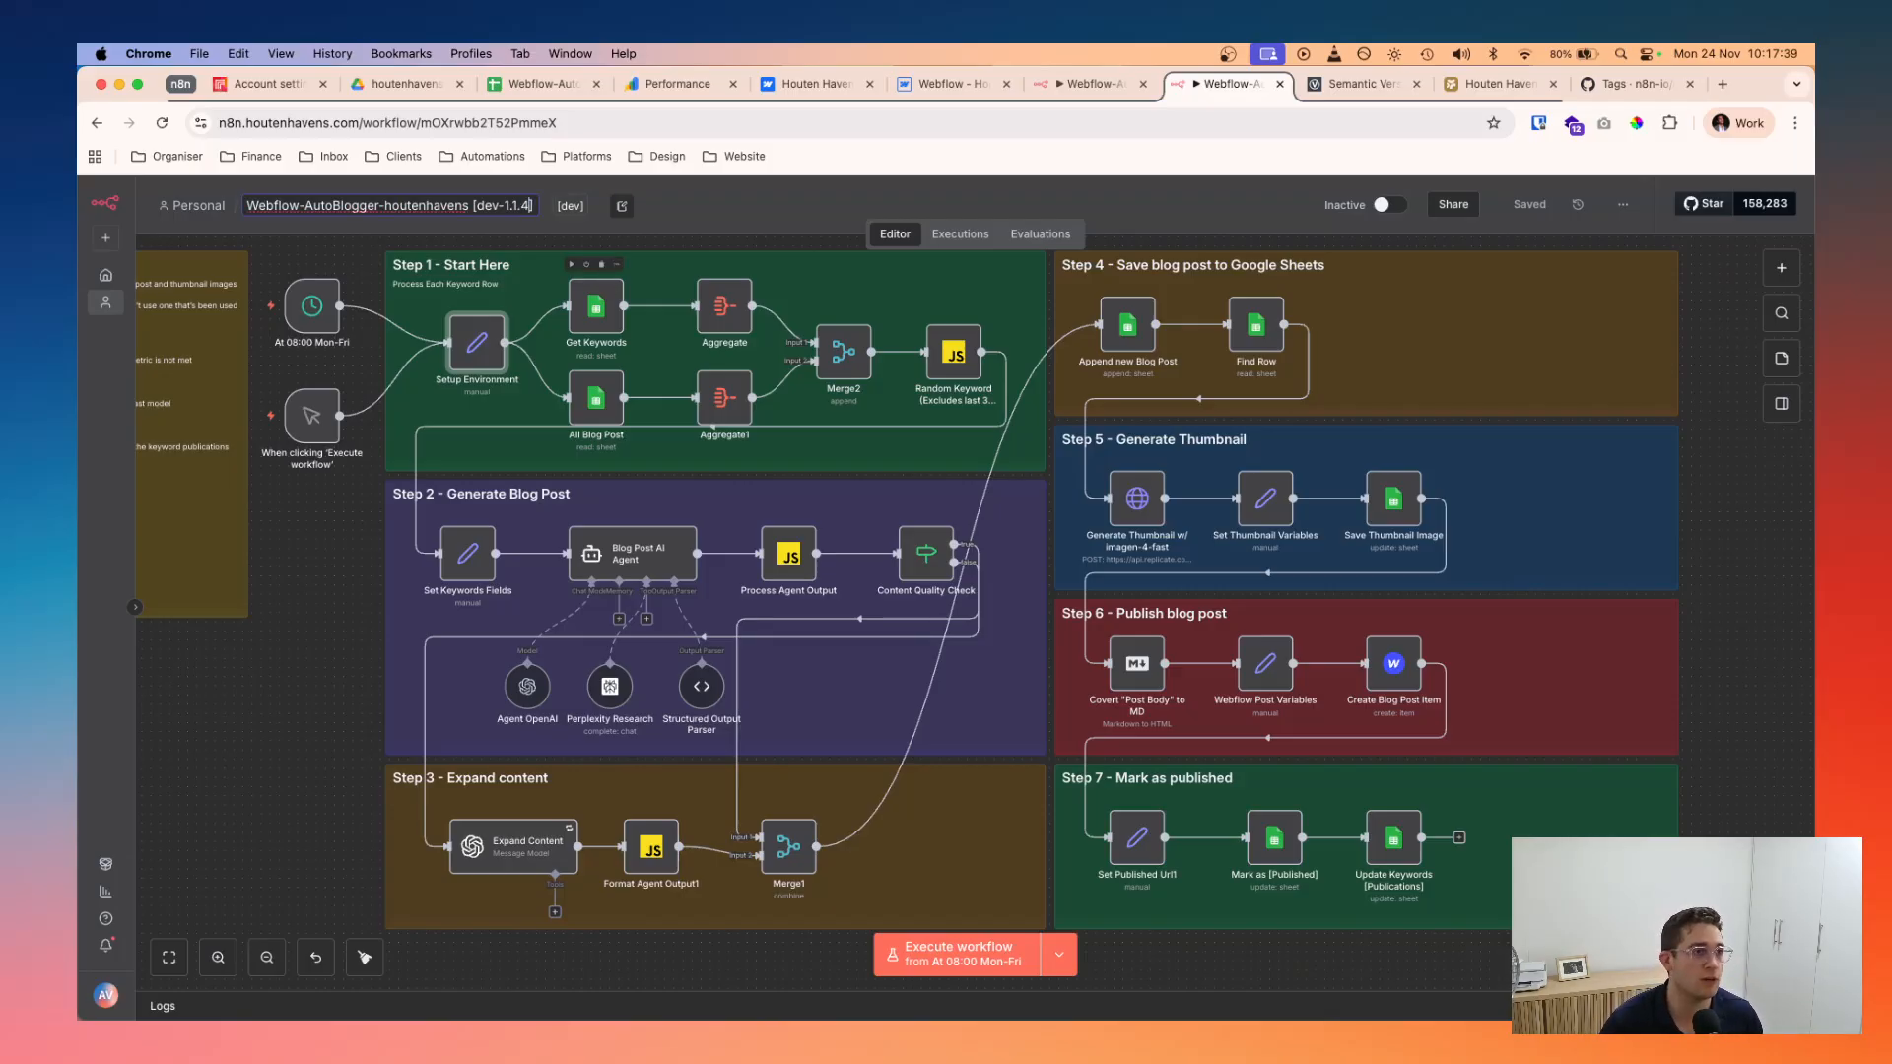
pyautogui.click(769, 228)
# - Switch to the n8n Work Items table in Notion and set the "Webflow-houtenhavens - Fix number of iterations" item's status to Done
pyautogui.hotkey('ctrl', 'Left')
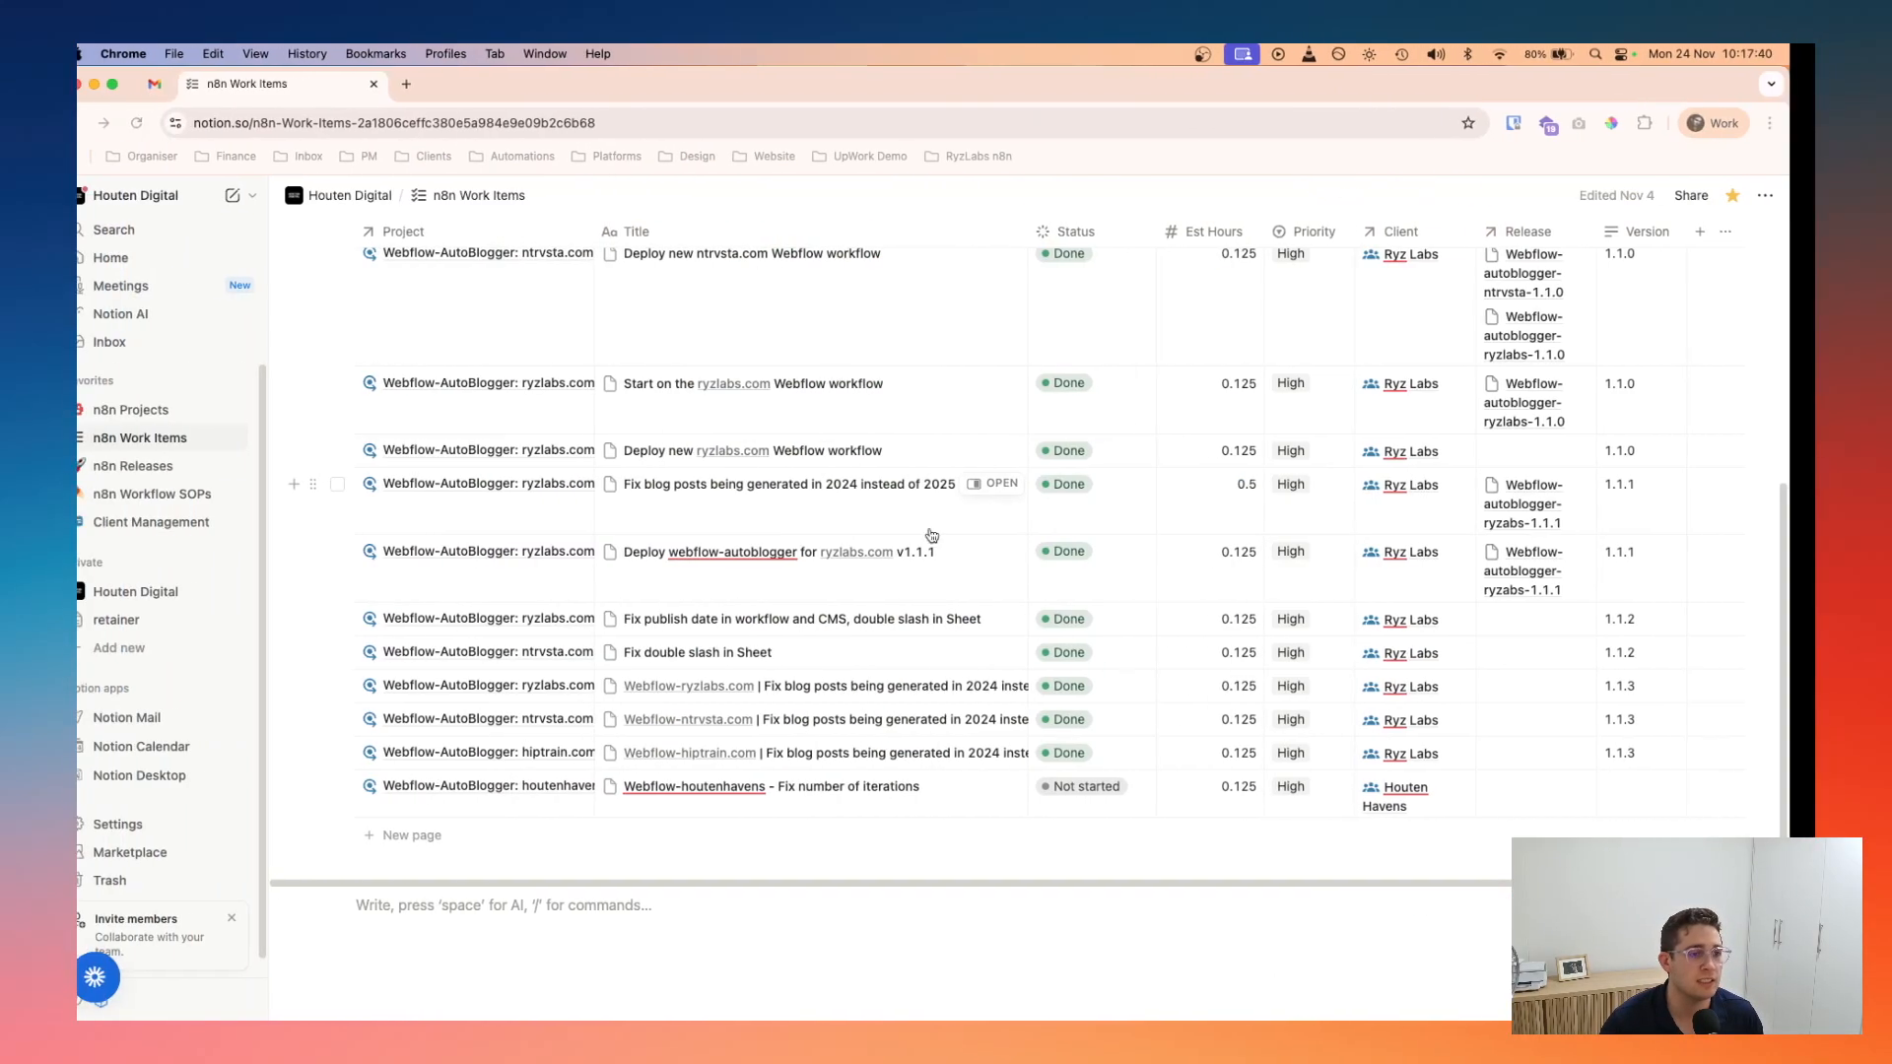
pyautogui.click(1162, 790)
pyautogui.click(1114, 796)
pyautogui.click(1113, 798)
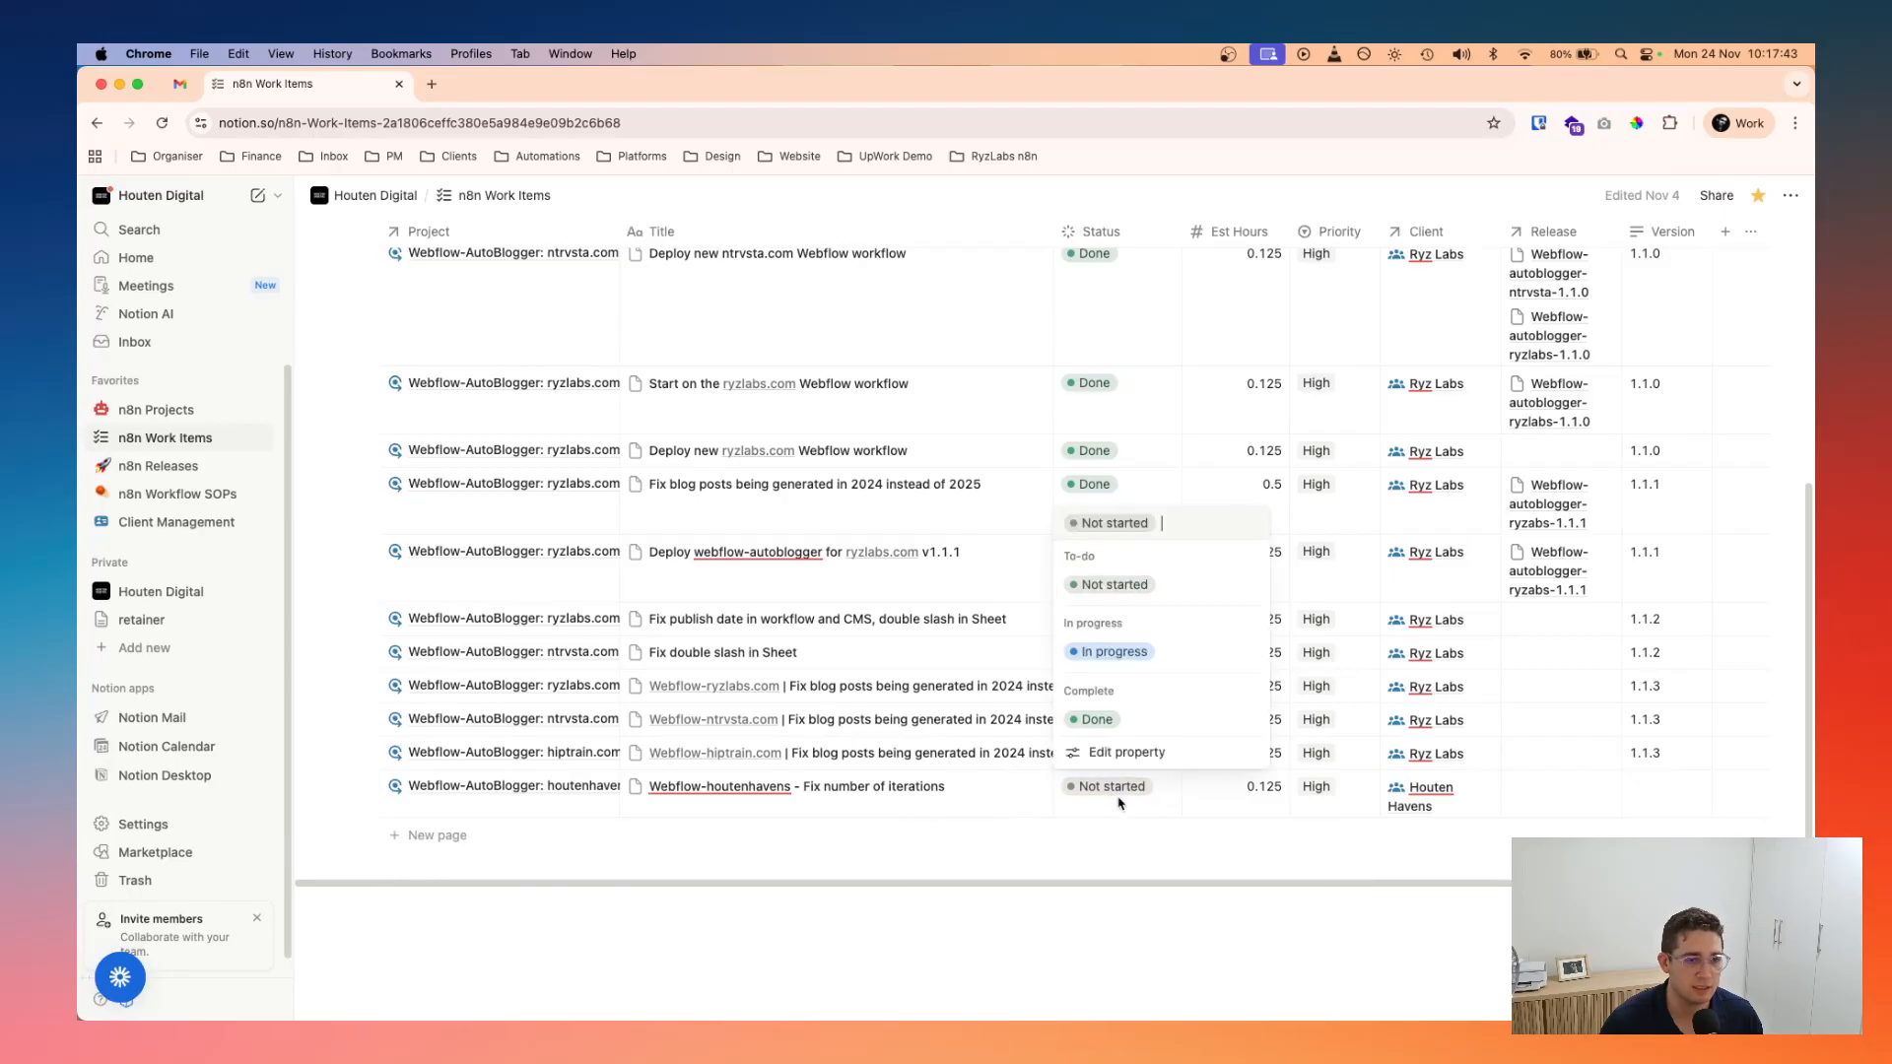
pyautogui.click(1094, 652)
pyautogui.click(1101, 793)
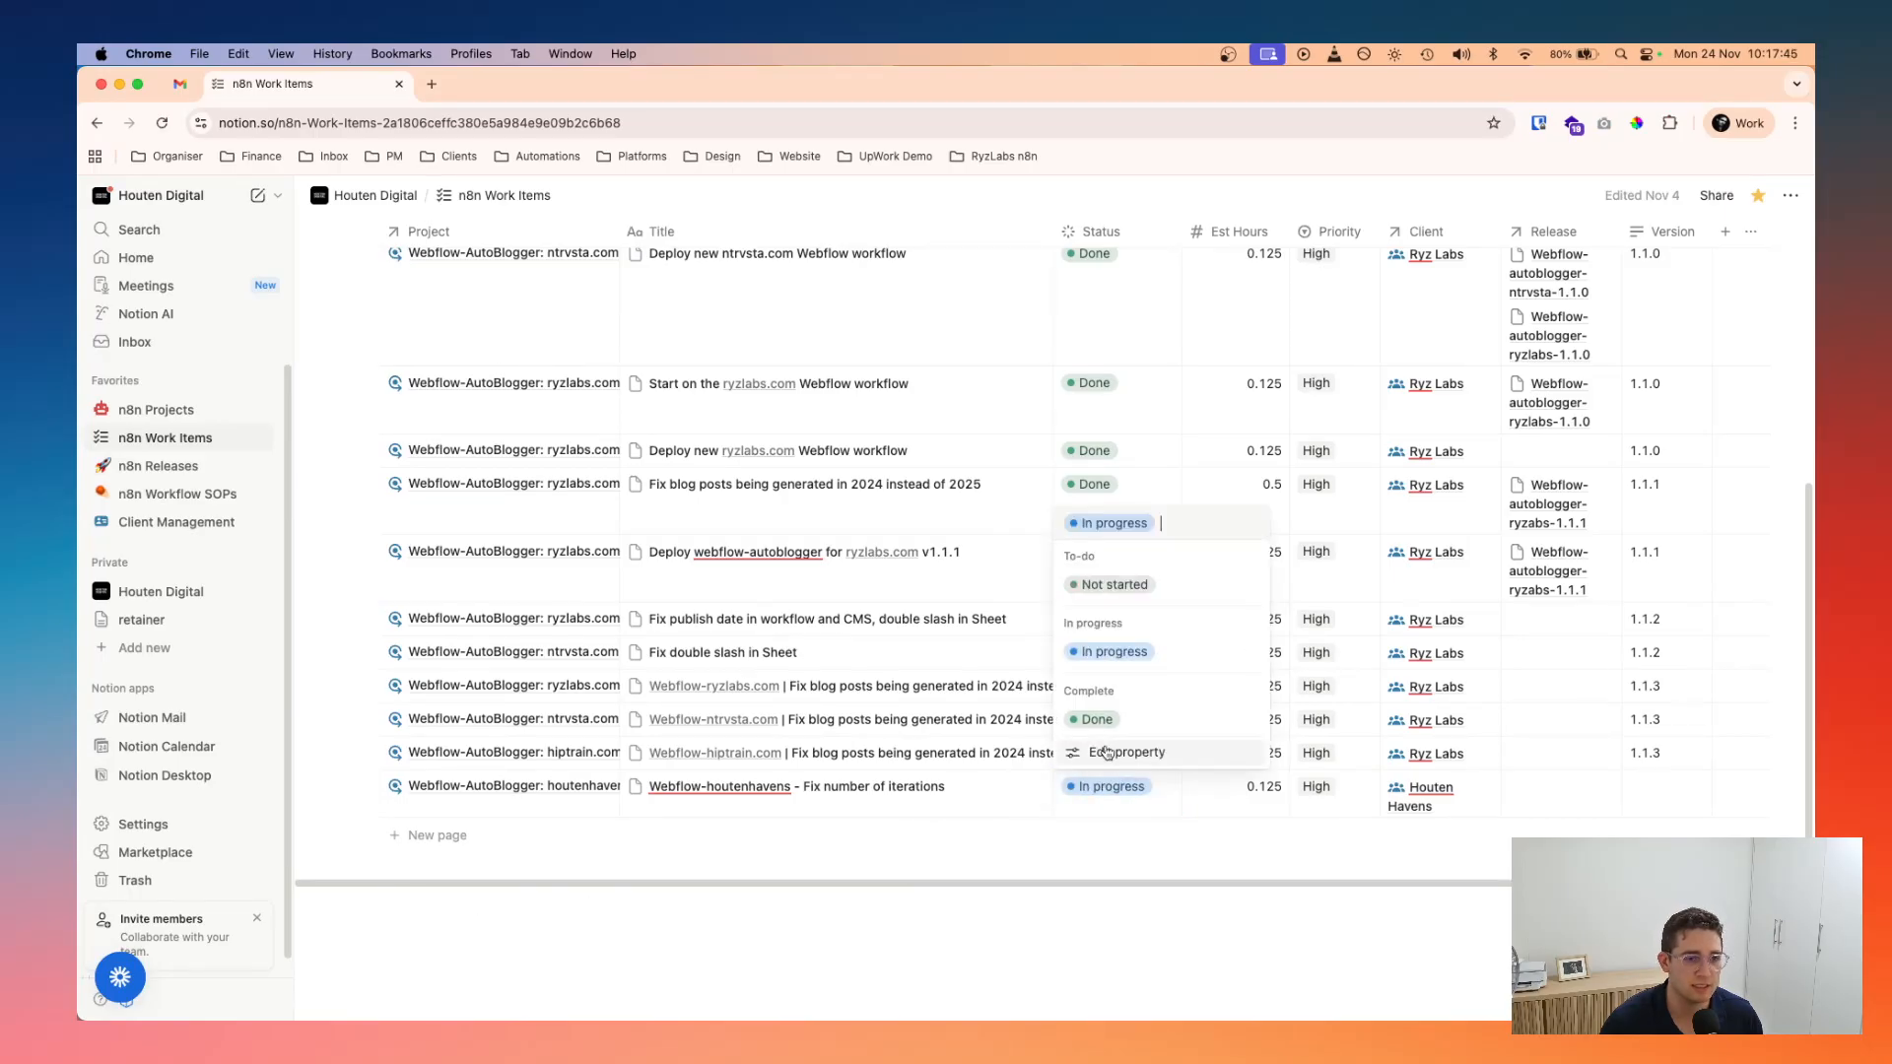
pyautogui.click(1094, 723)
# - Set the version of the "Webflow-houtenhavens - Fix number of iterations" work item to 1.1.4
pyautogui.click(1667, 794)
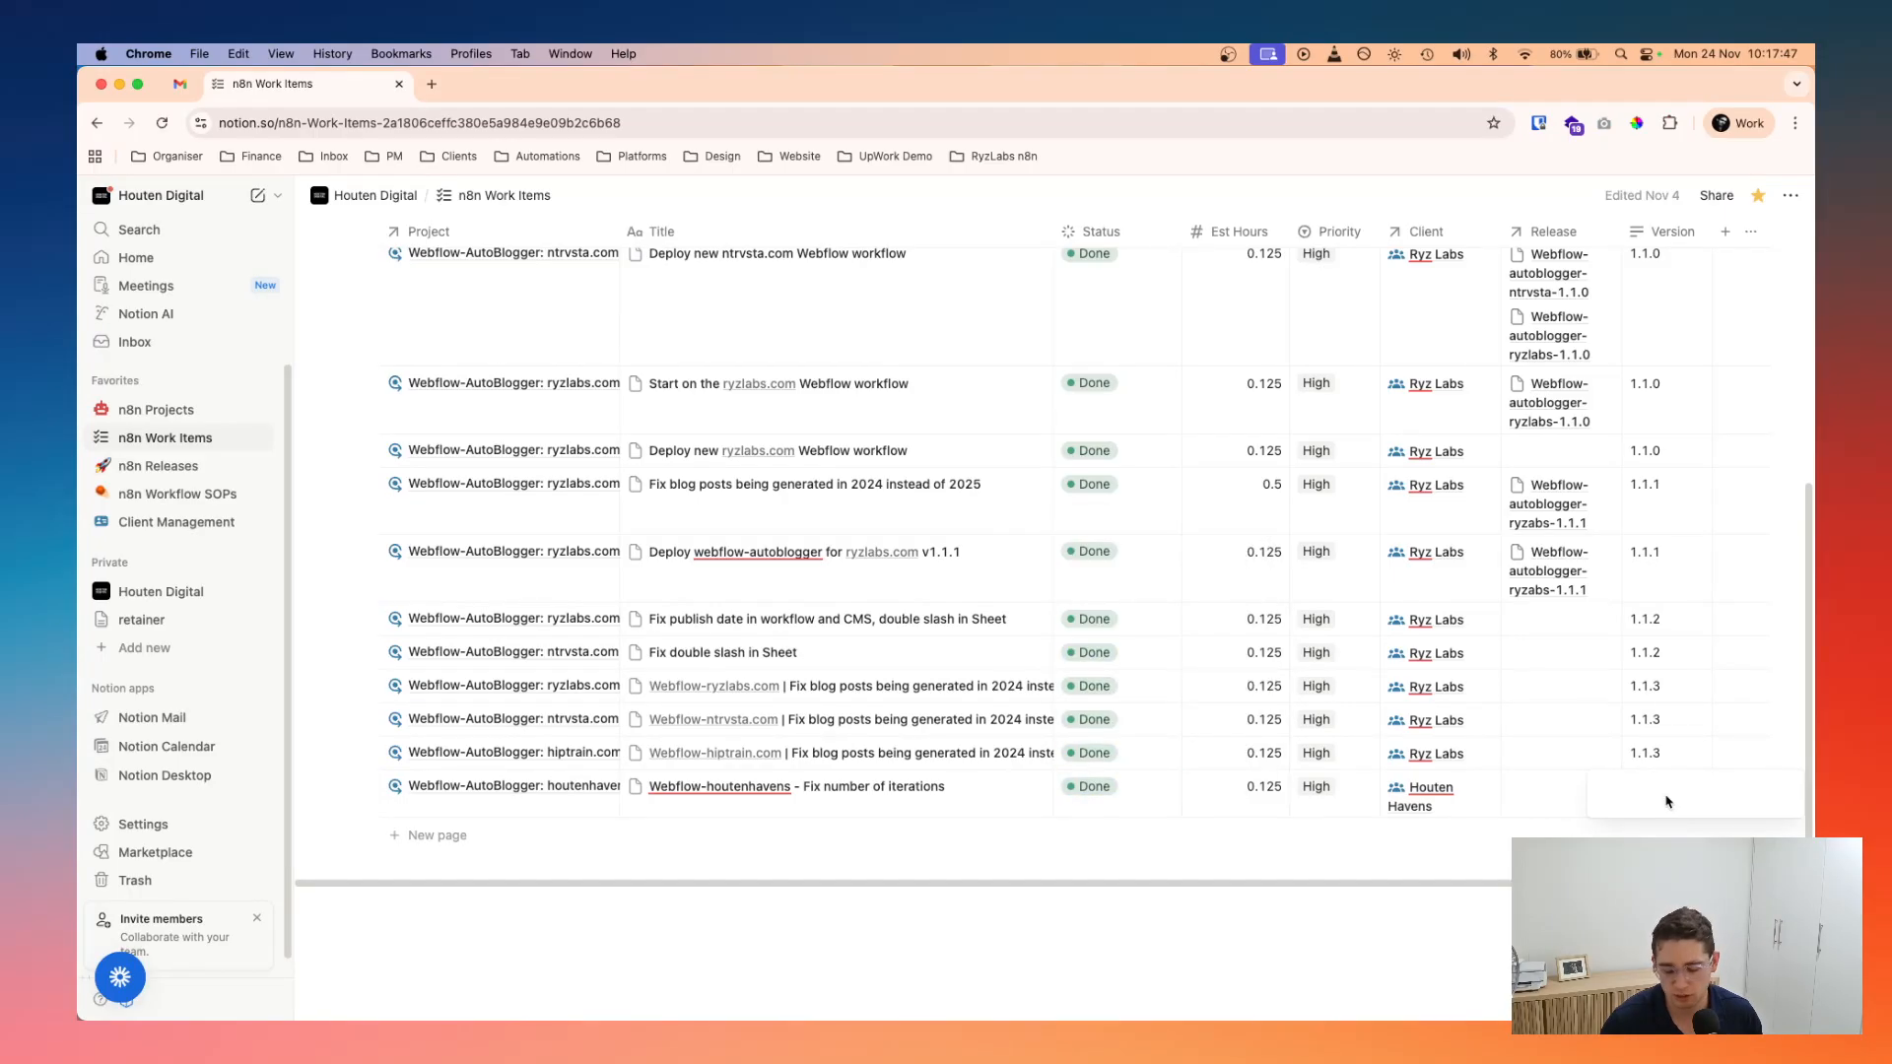
pyautogui.write('1.1')
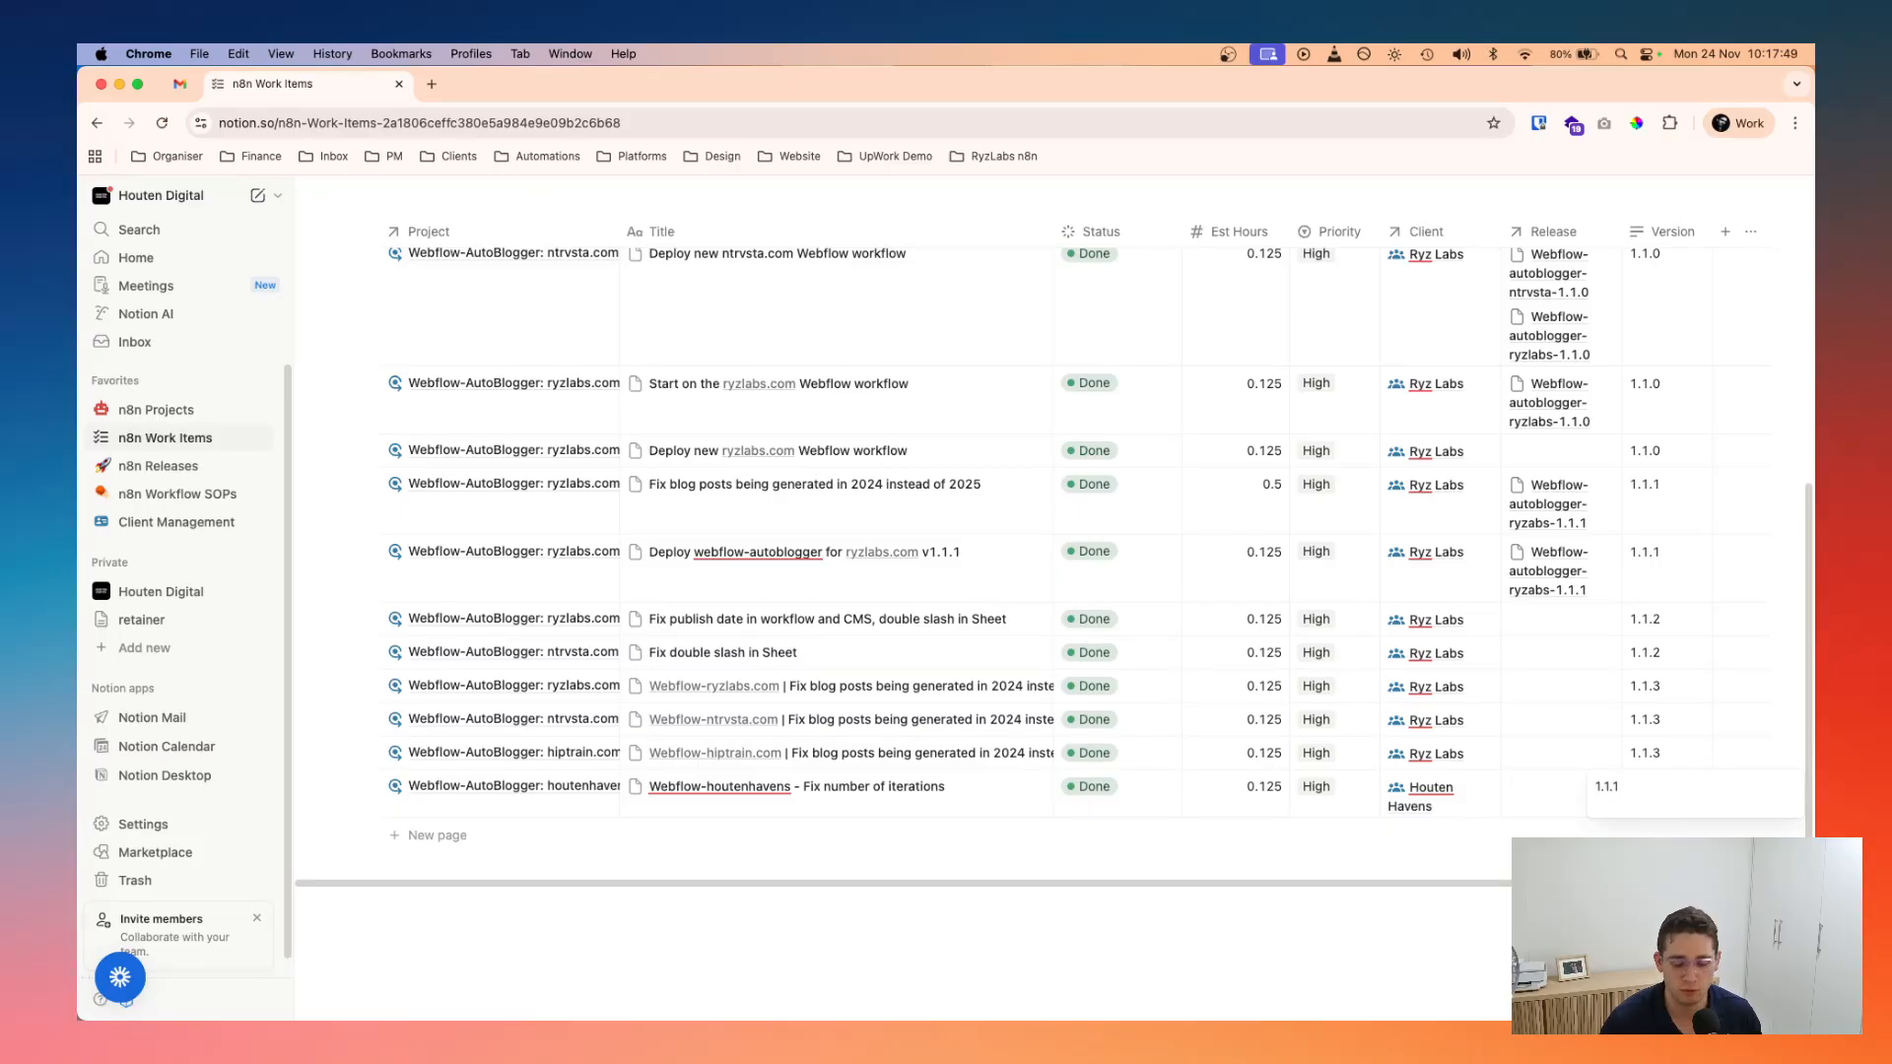
pyautogui.write('.4')
pyautogui.press('Return')
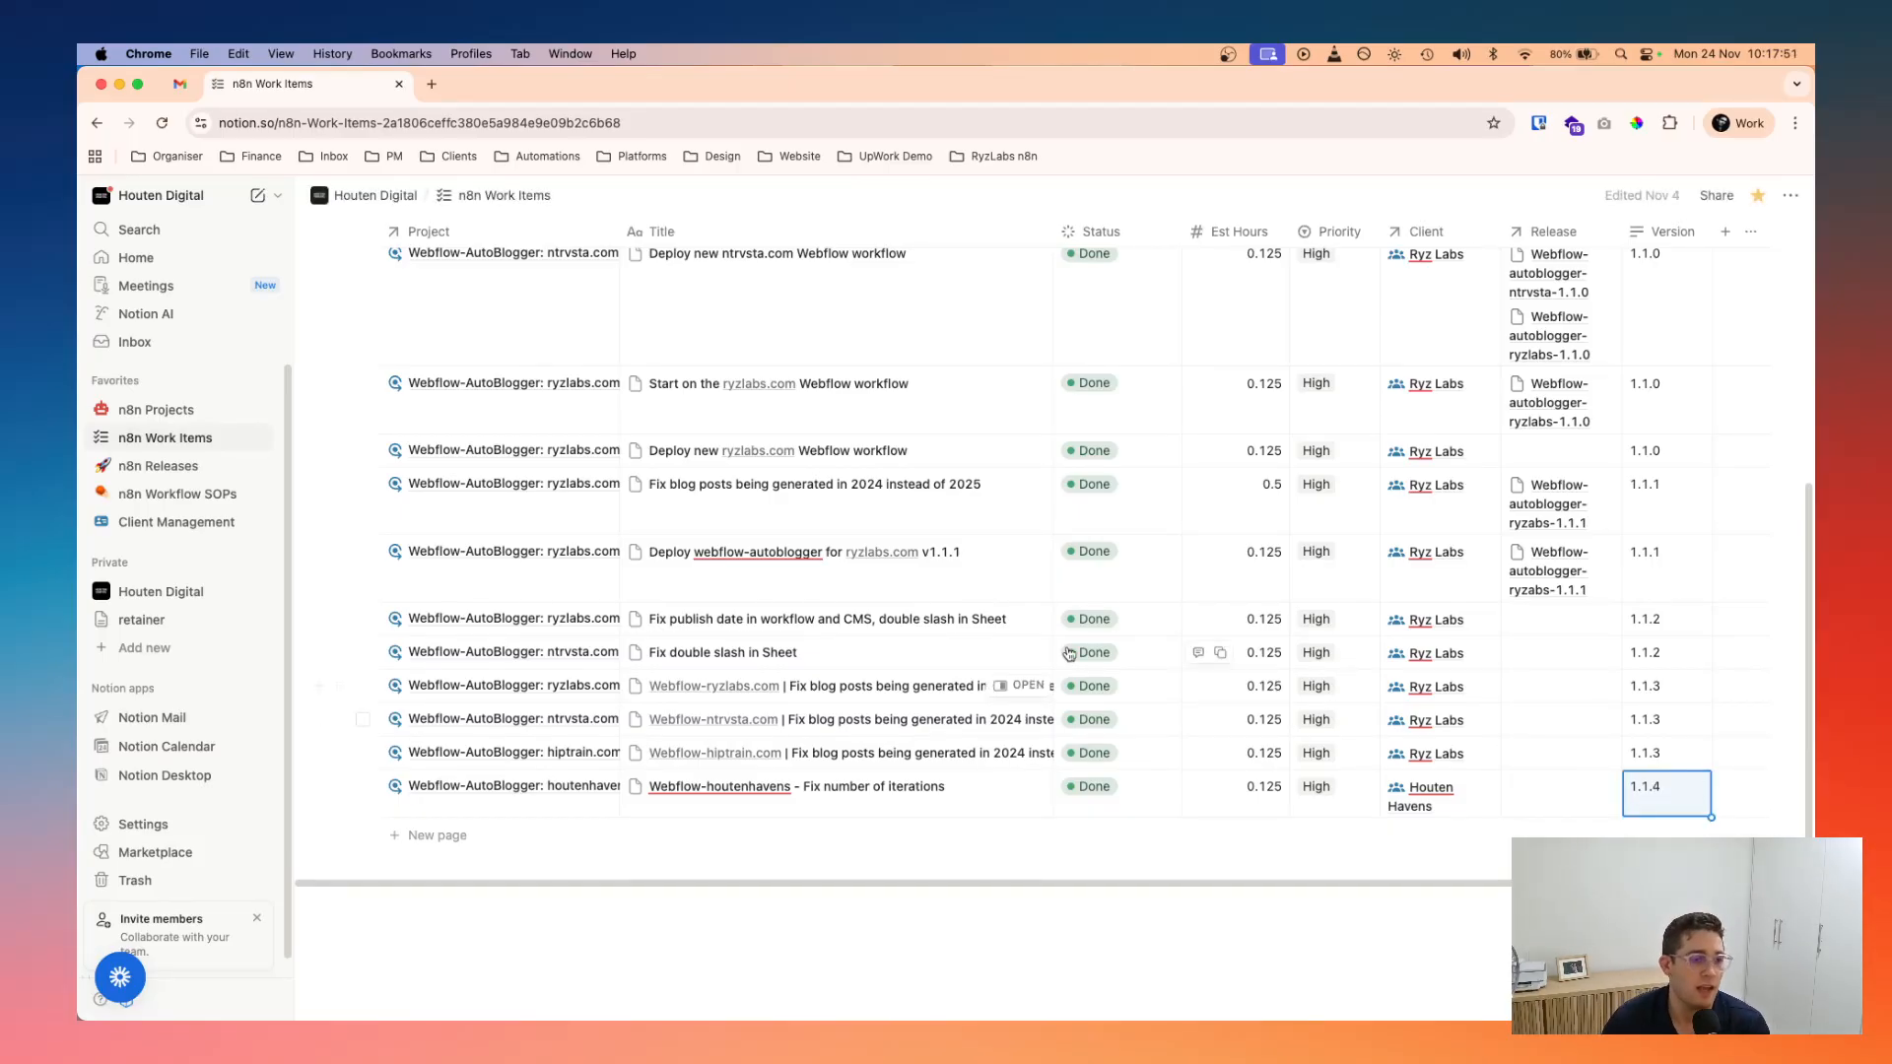
# - Look over the n8n Releases table in Notion and return to the dev workflow in n8n
pyautogui.click(158, 466)
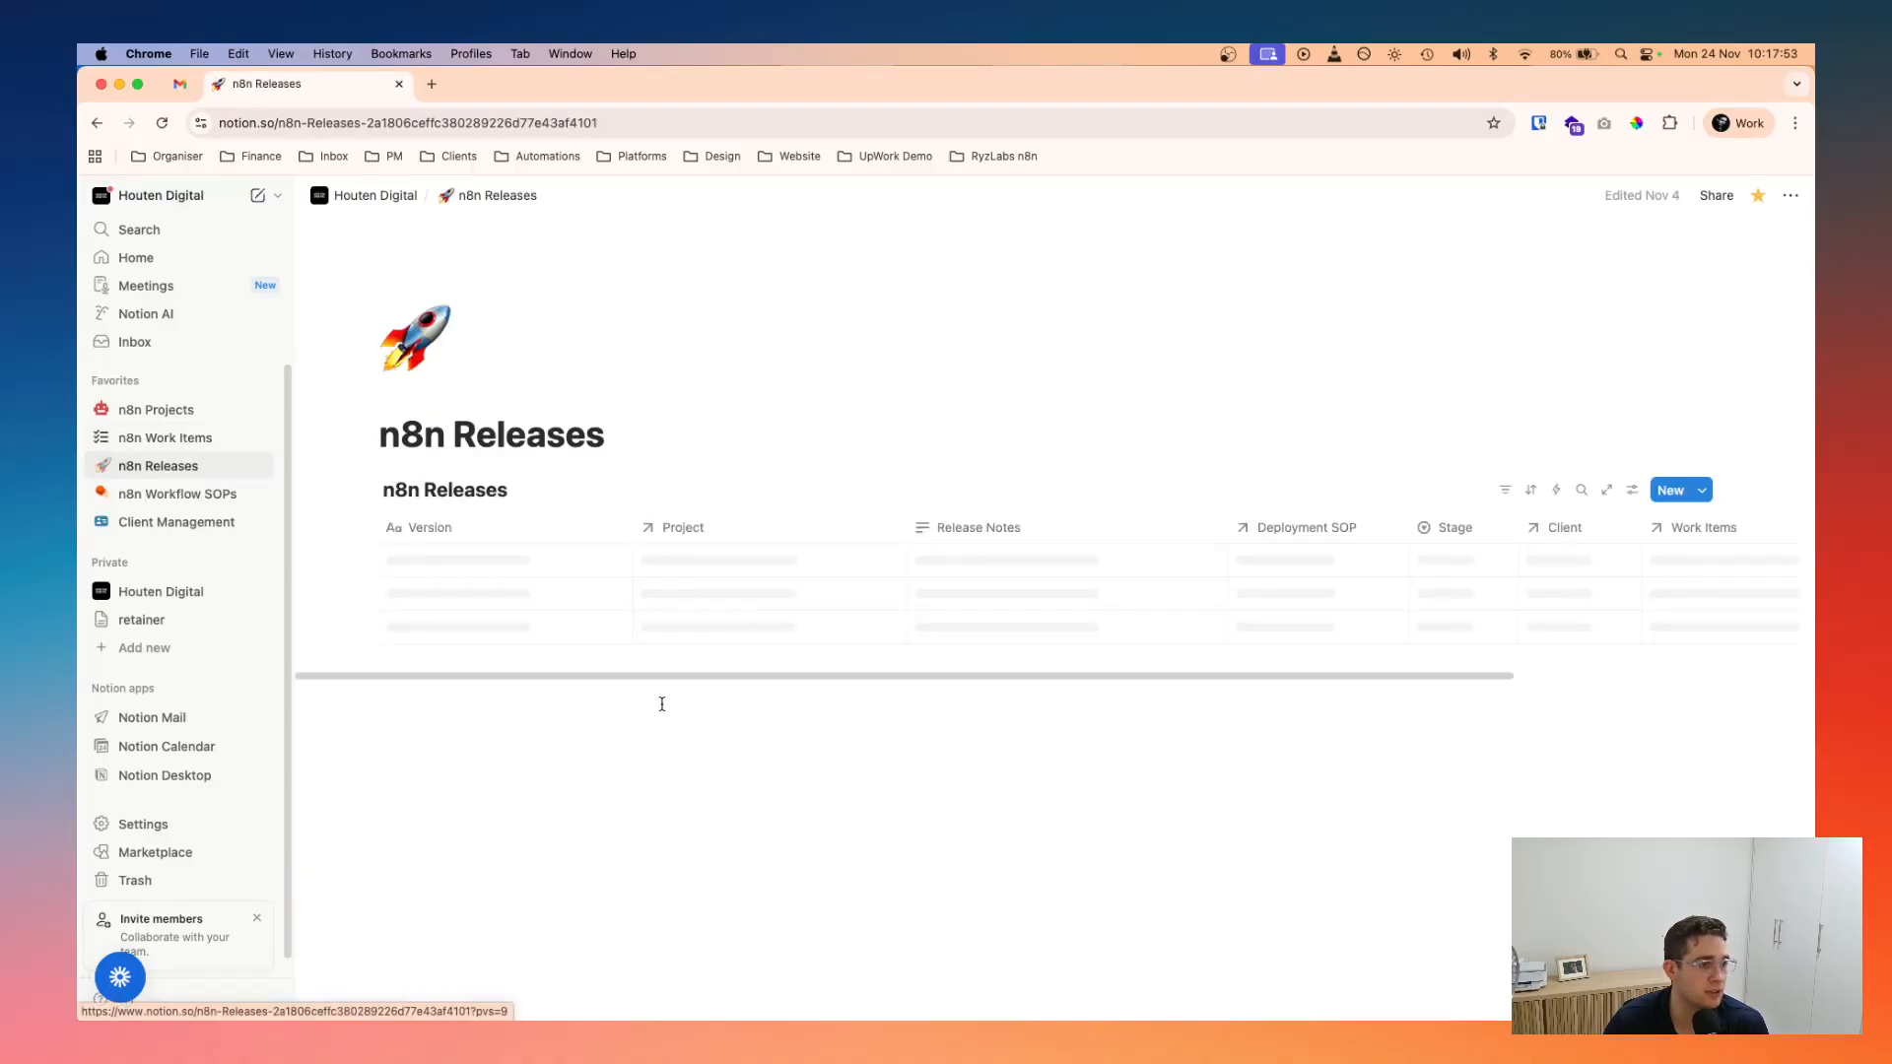
pyautogui.scroll(-1, 763, 987)
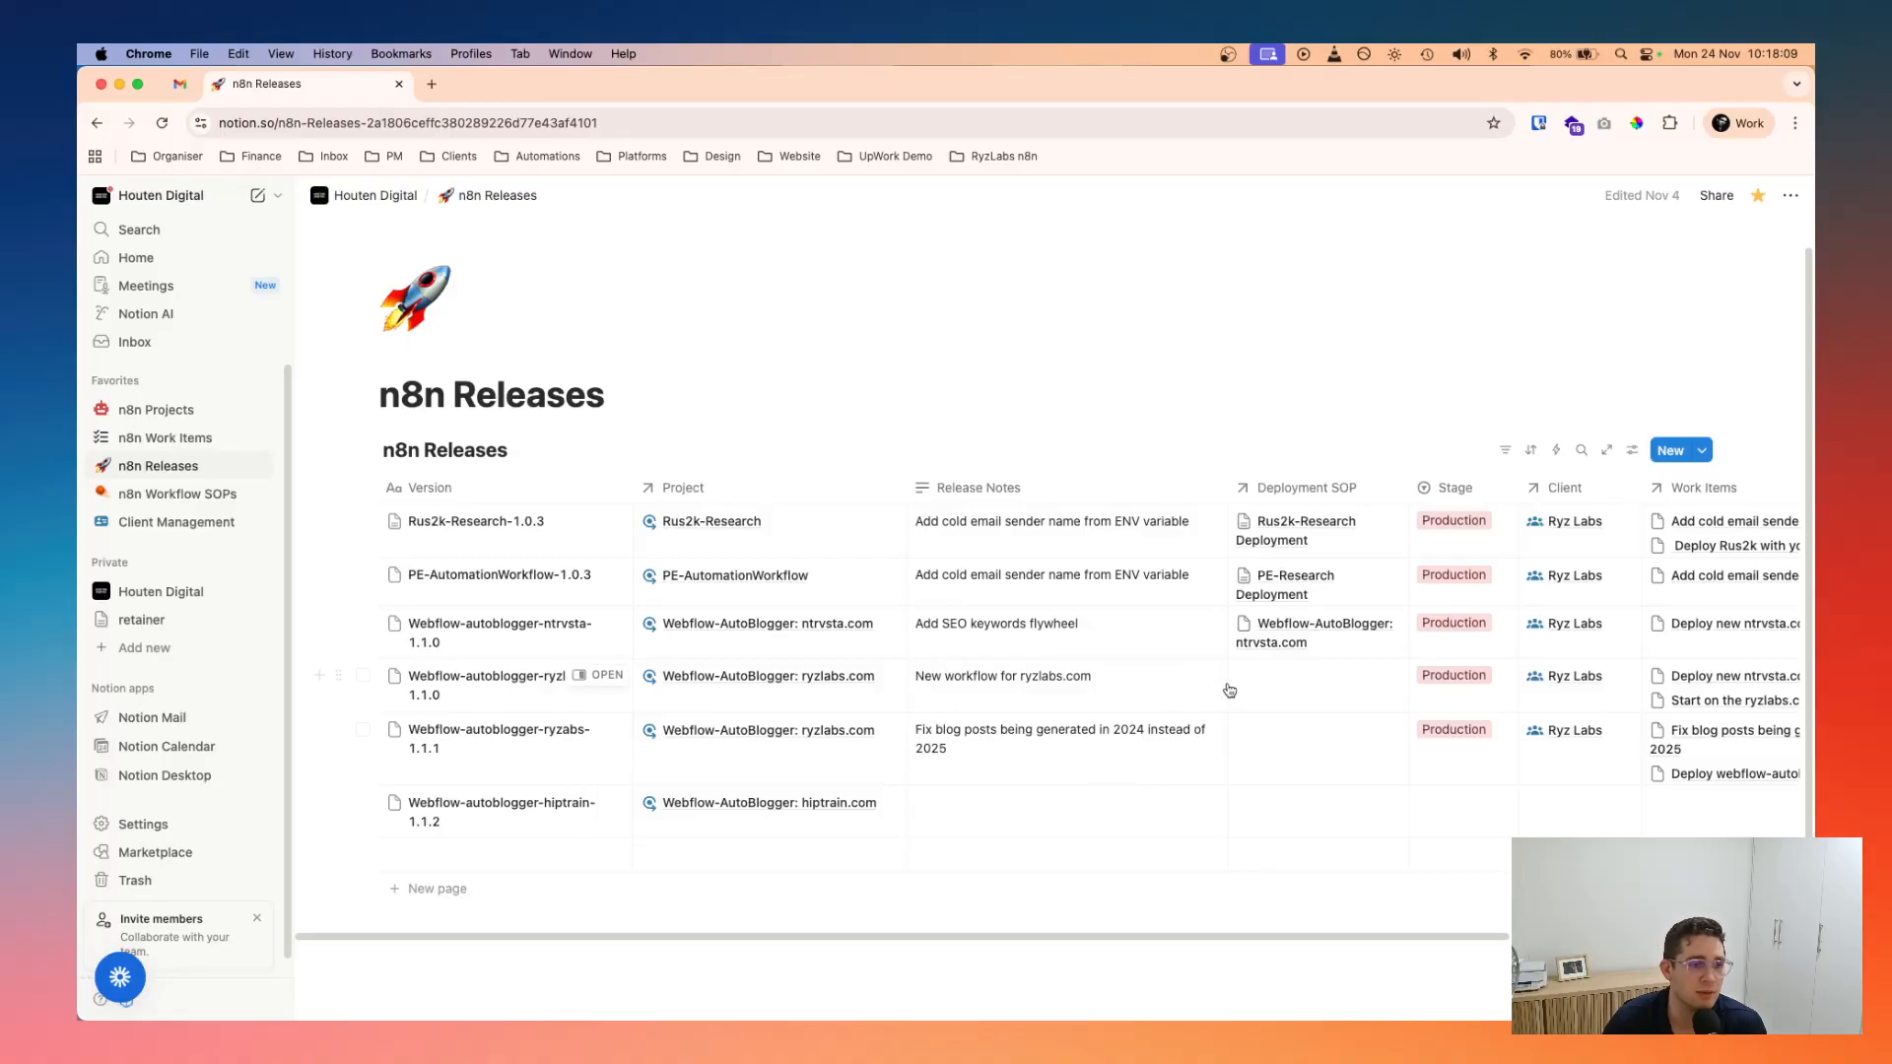
pyautogui.hotkey('ctrl', 'Right')
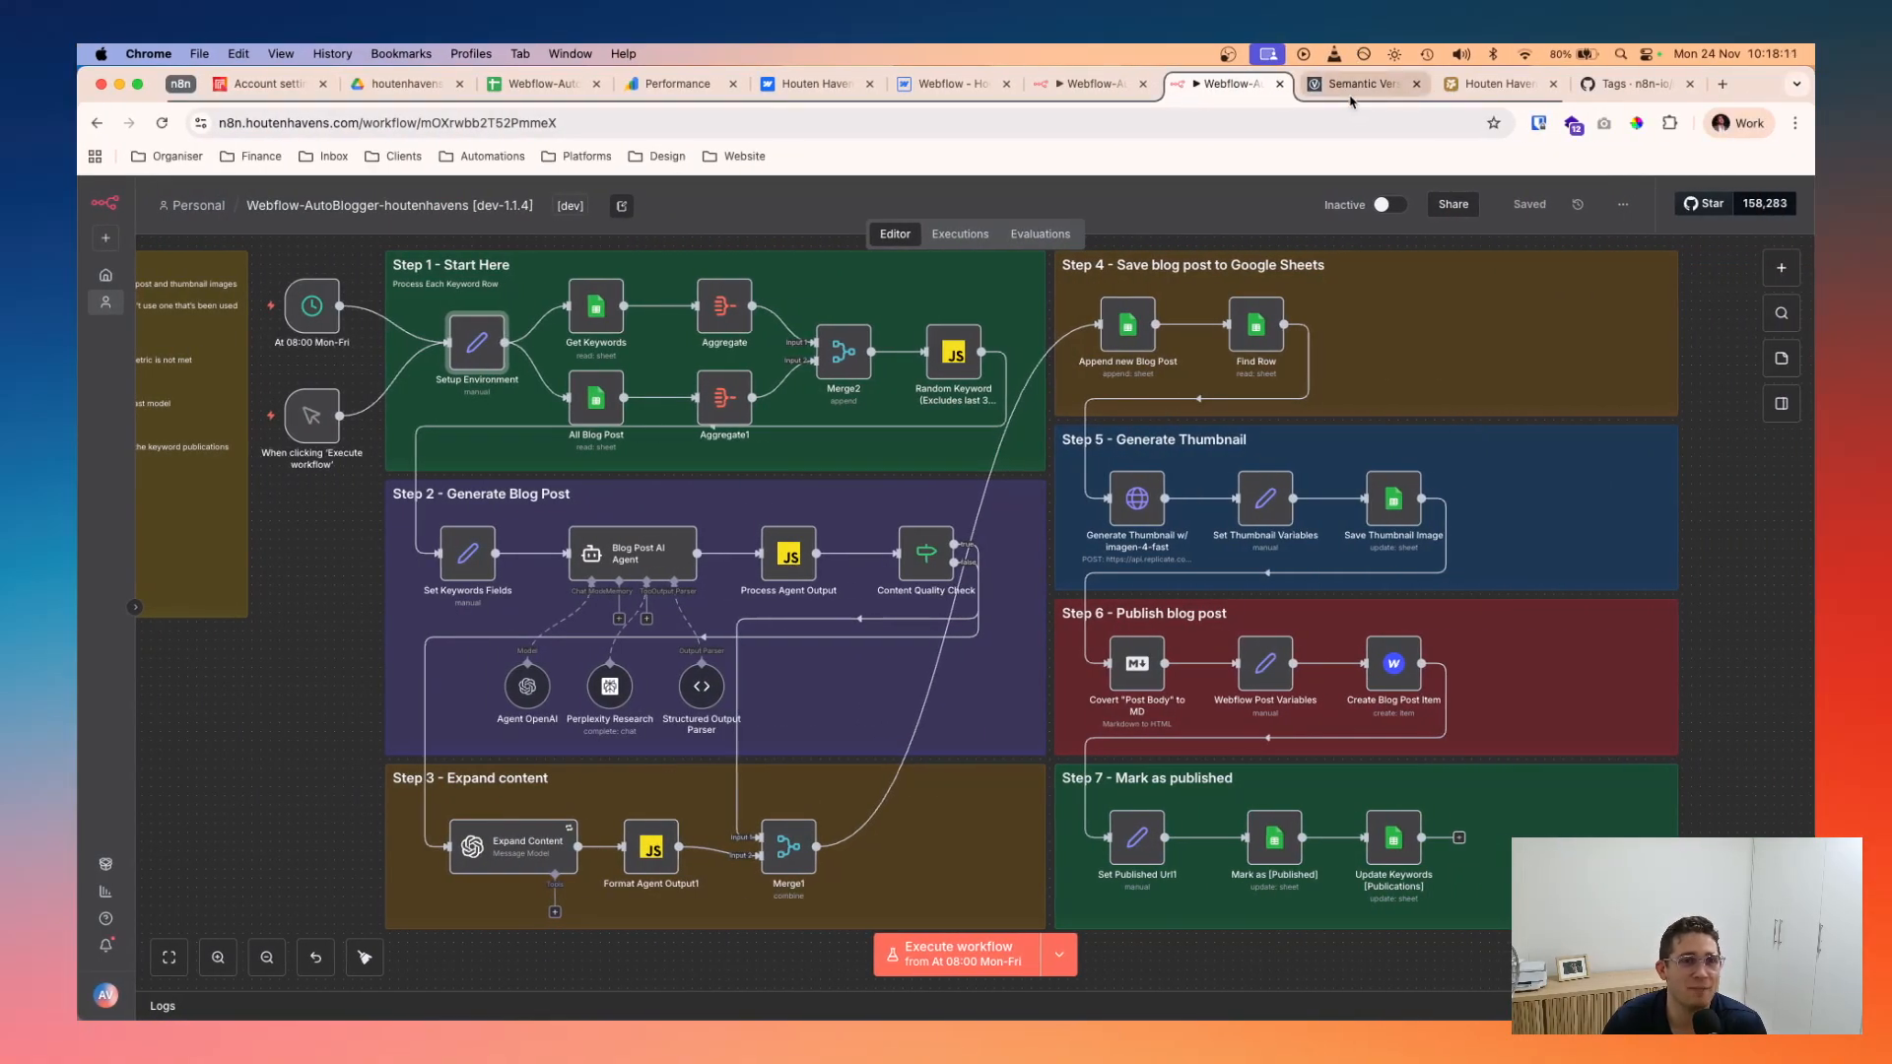
# - Download the dev-1.1.4 workflow as a JSON file
pyautogui.scroll(1, 1428, 411)
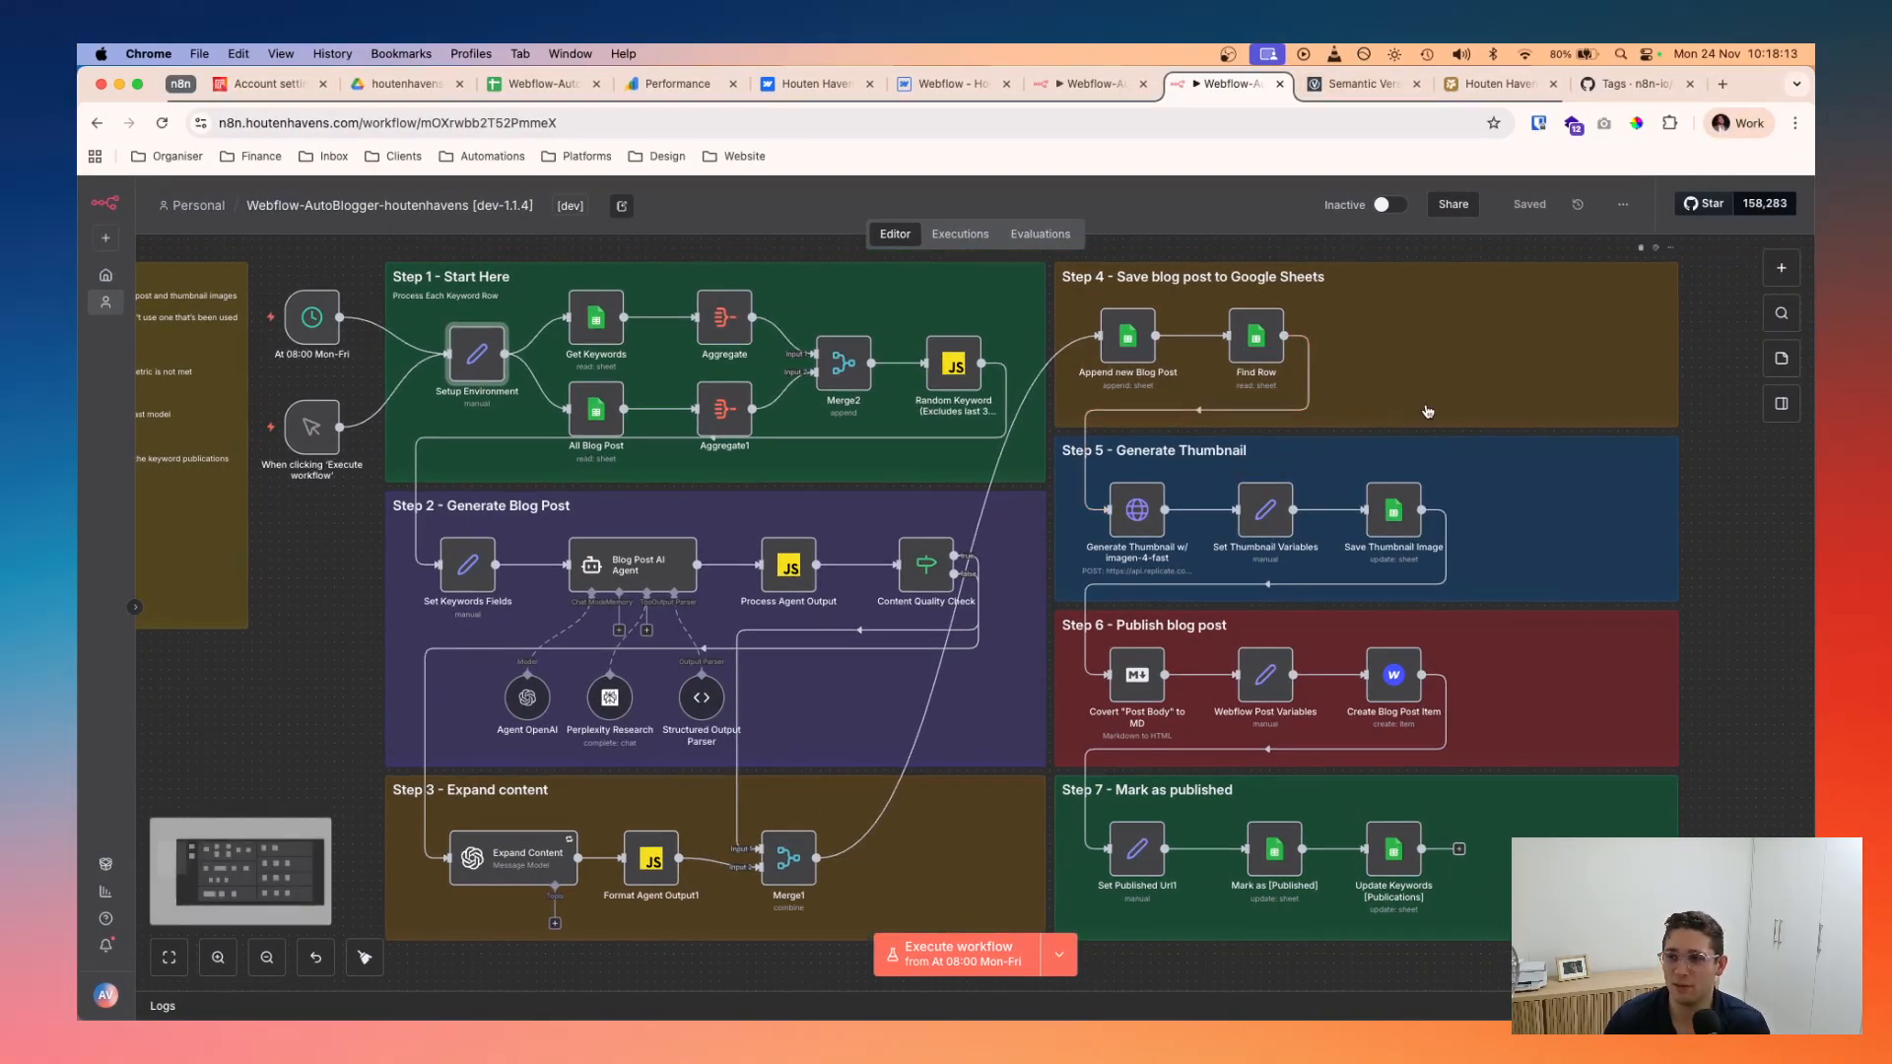
pyautogui.click(1730, 472)
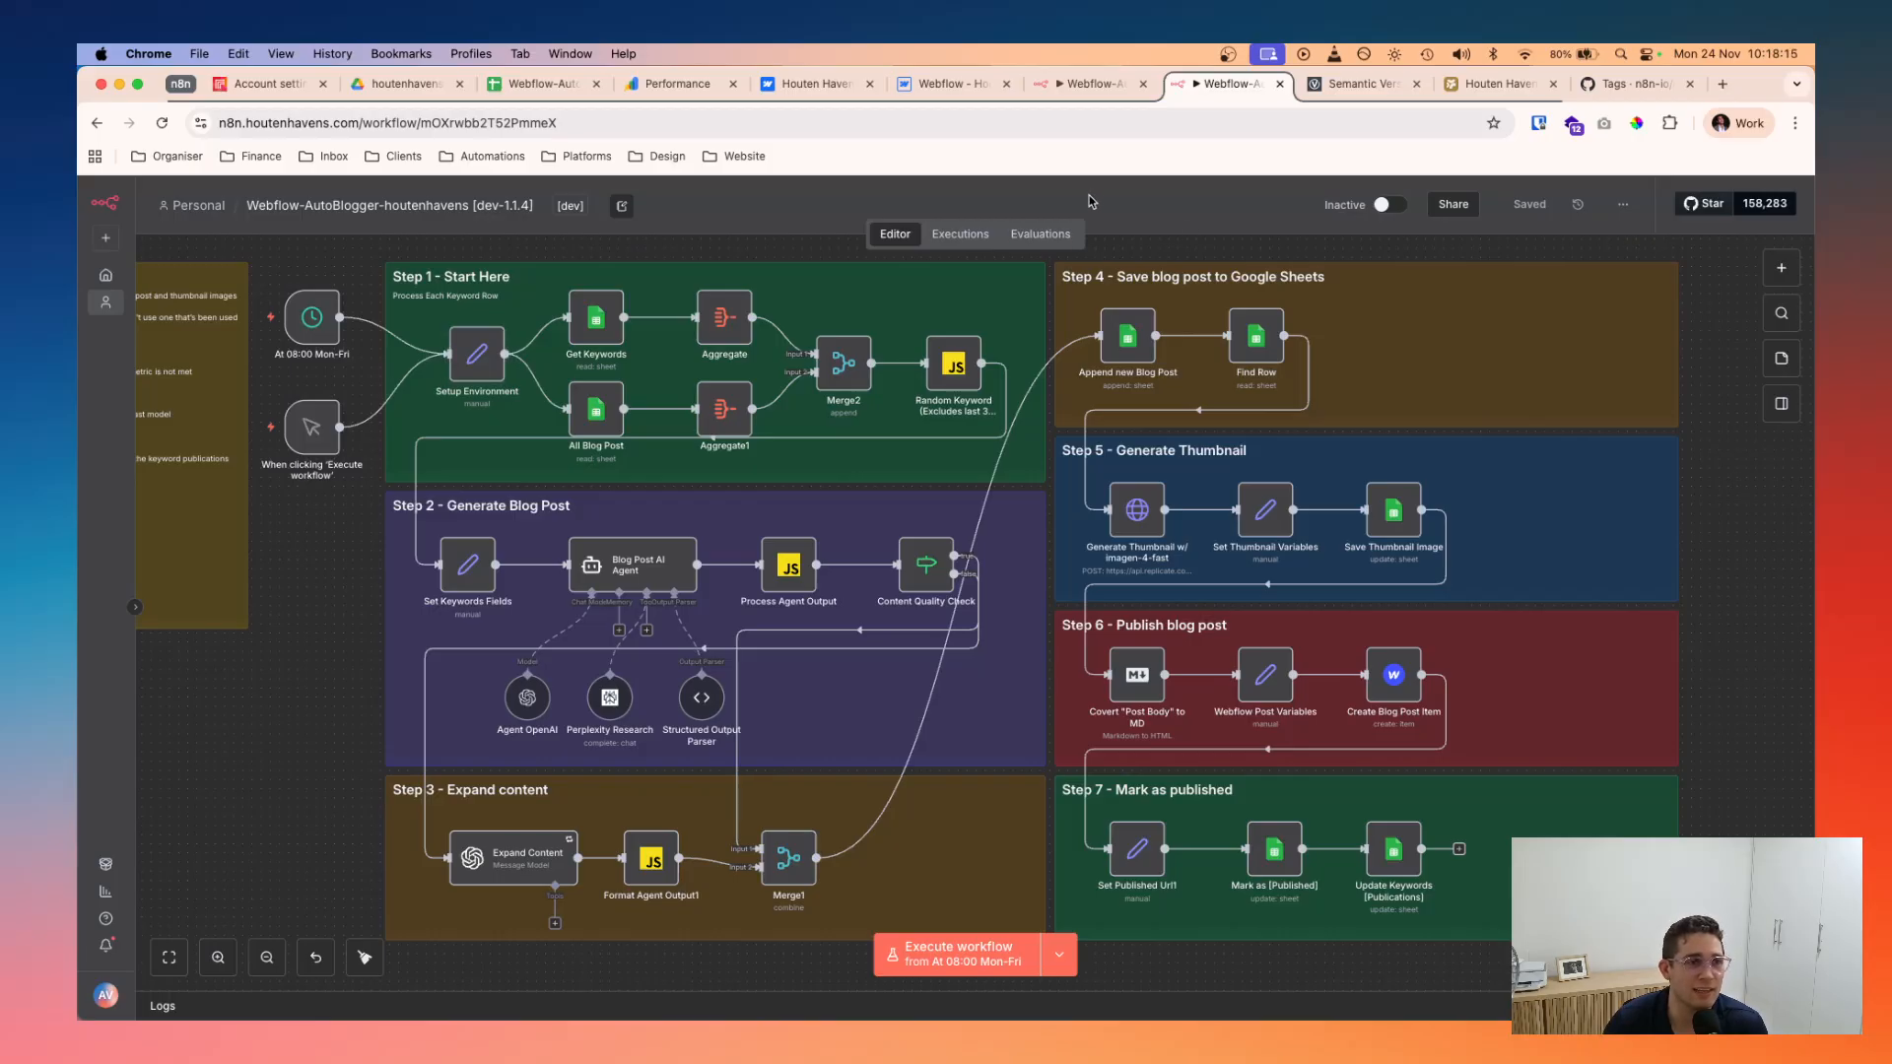
pyautogui.click(1797, 193)
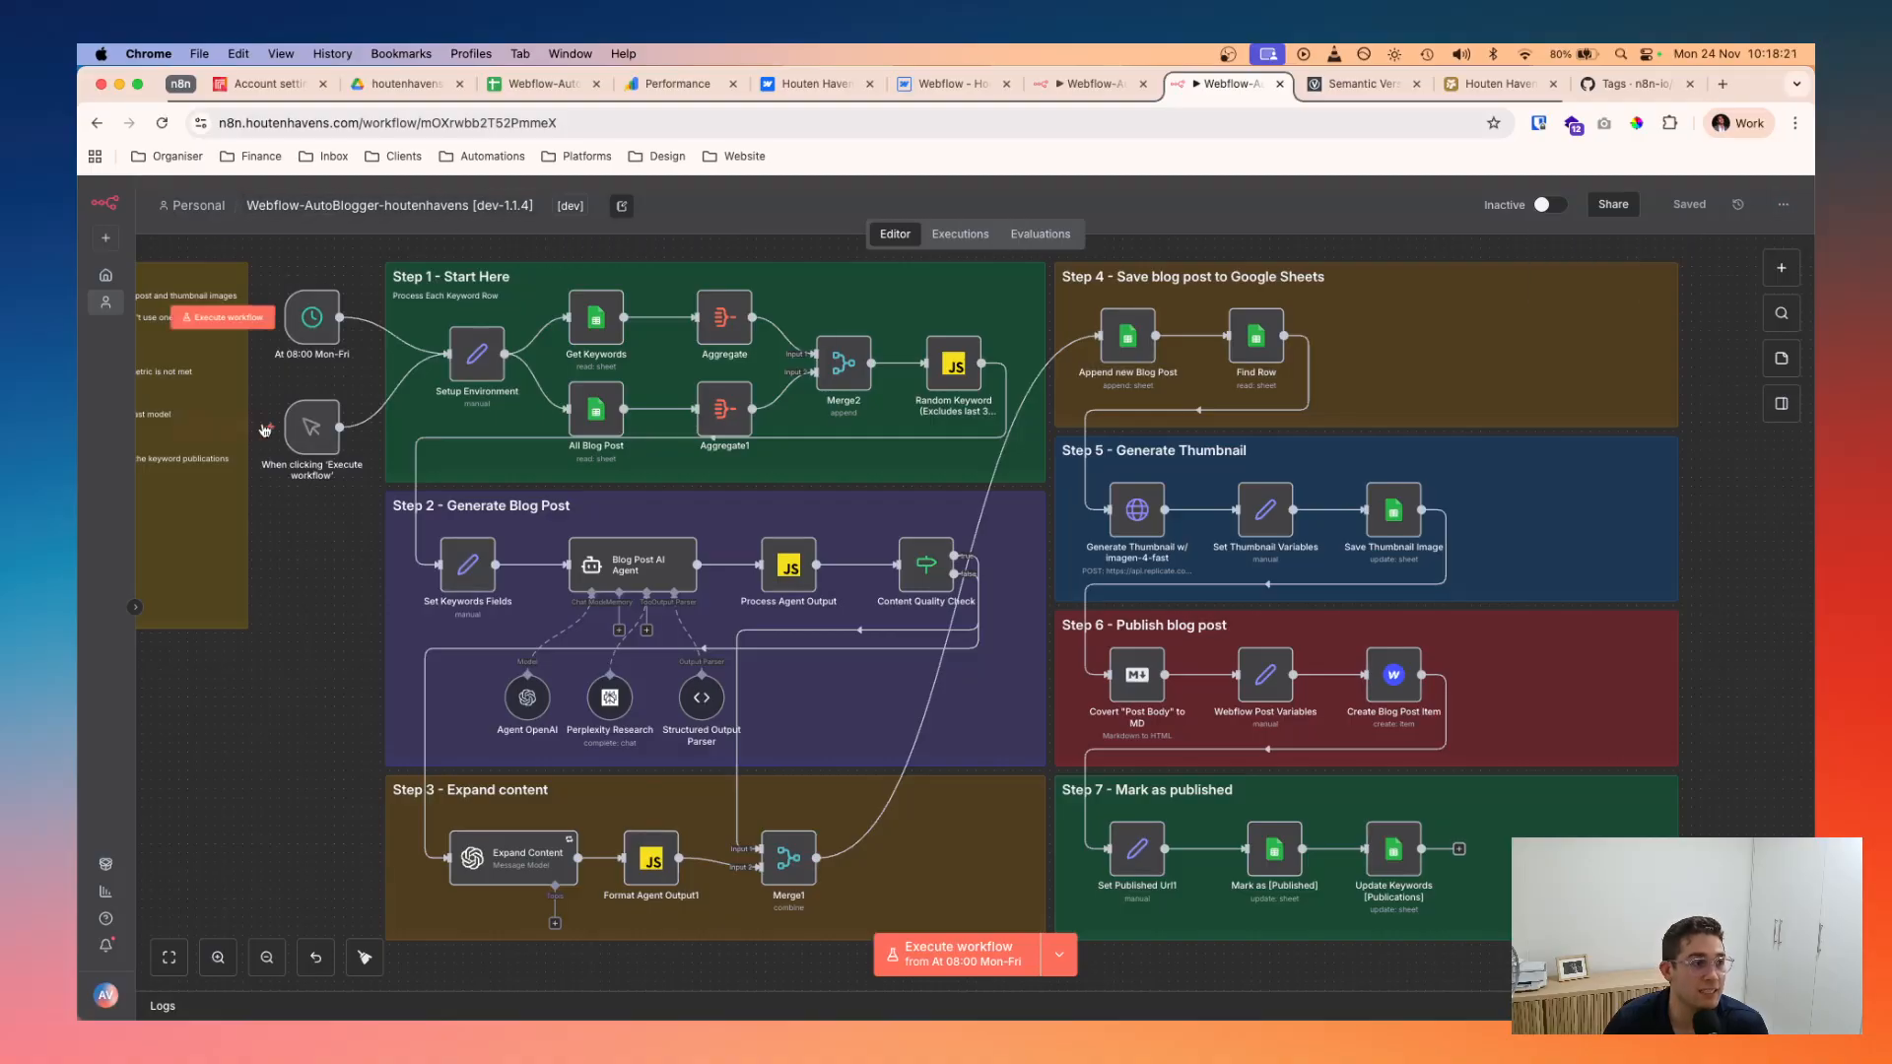
pyautogui.moveTo(248, 437)
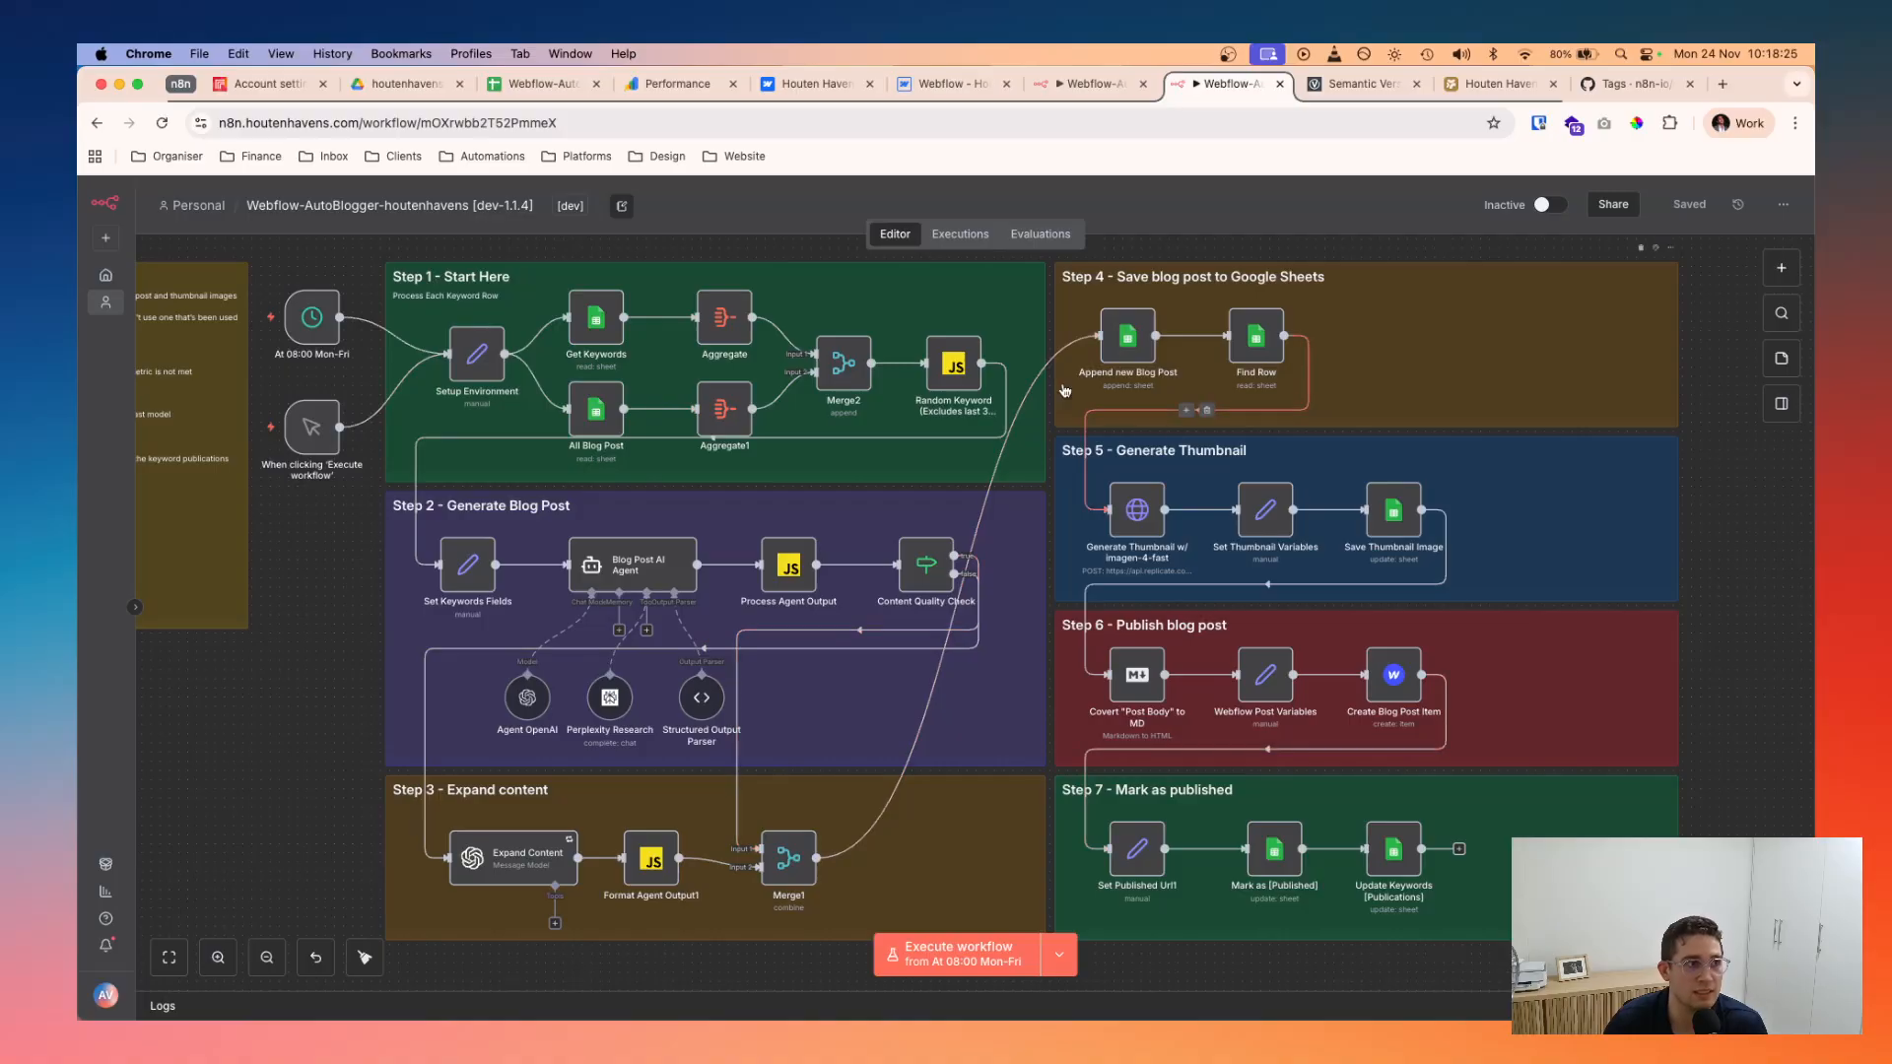
pyautogui.click(1784, 204)
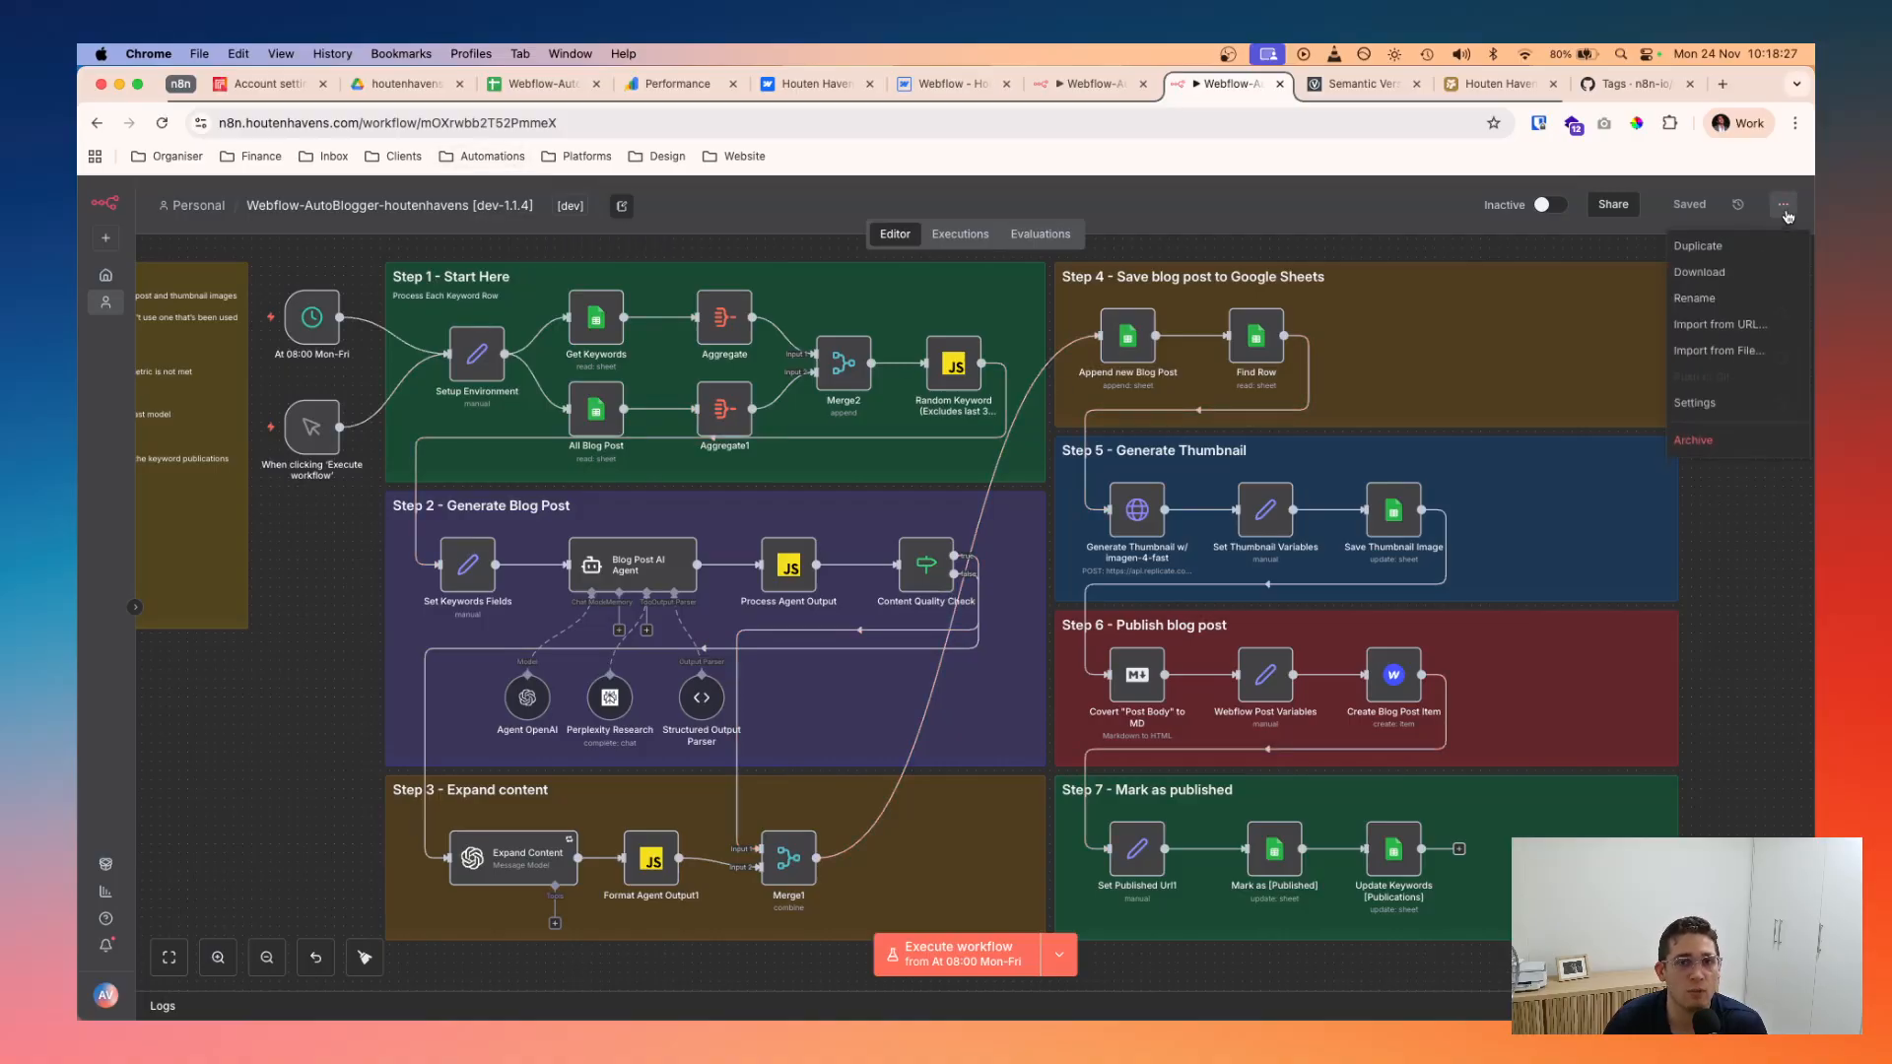
pyautogui.click(1724, 276)
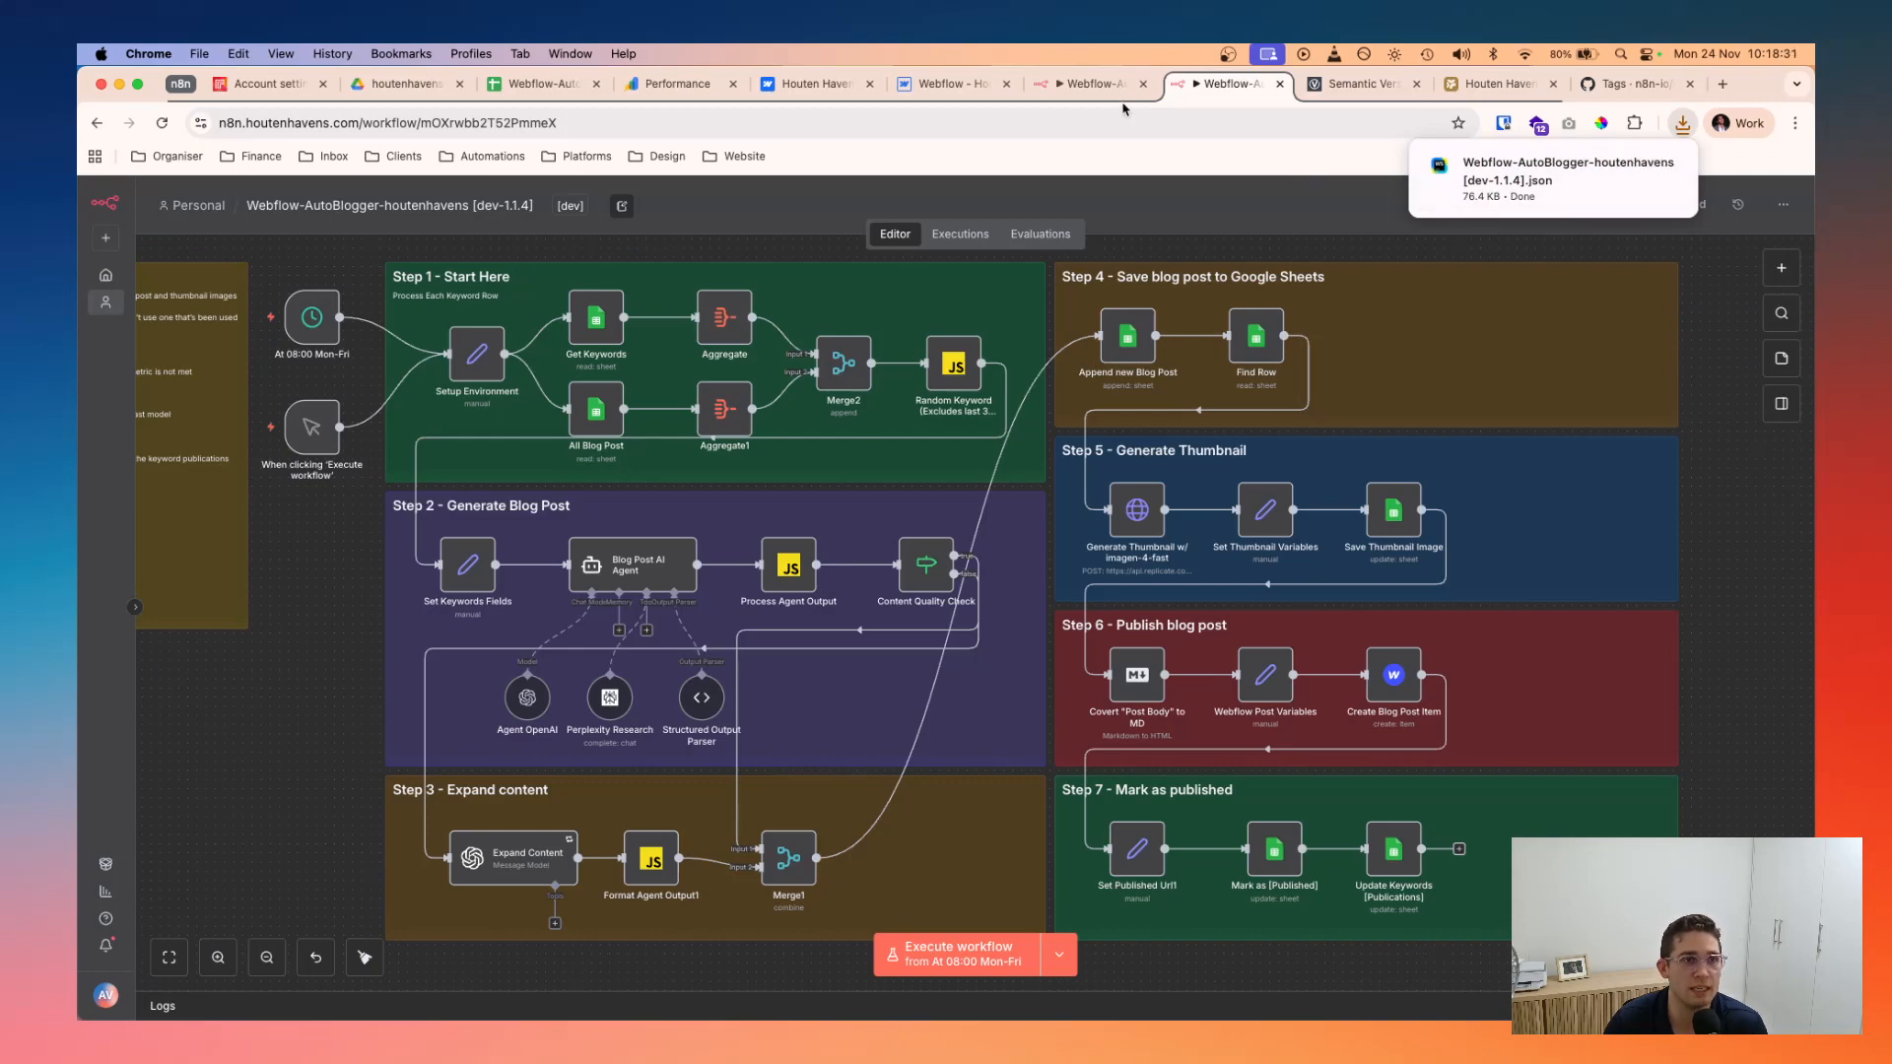
# - From the production-1.1.3 workflow, open the Personal project in a new browser tab and create a blank workflow there
pyautogui.click(1094, 83)
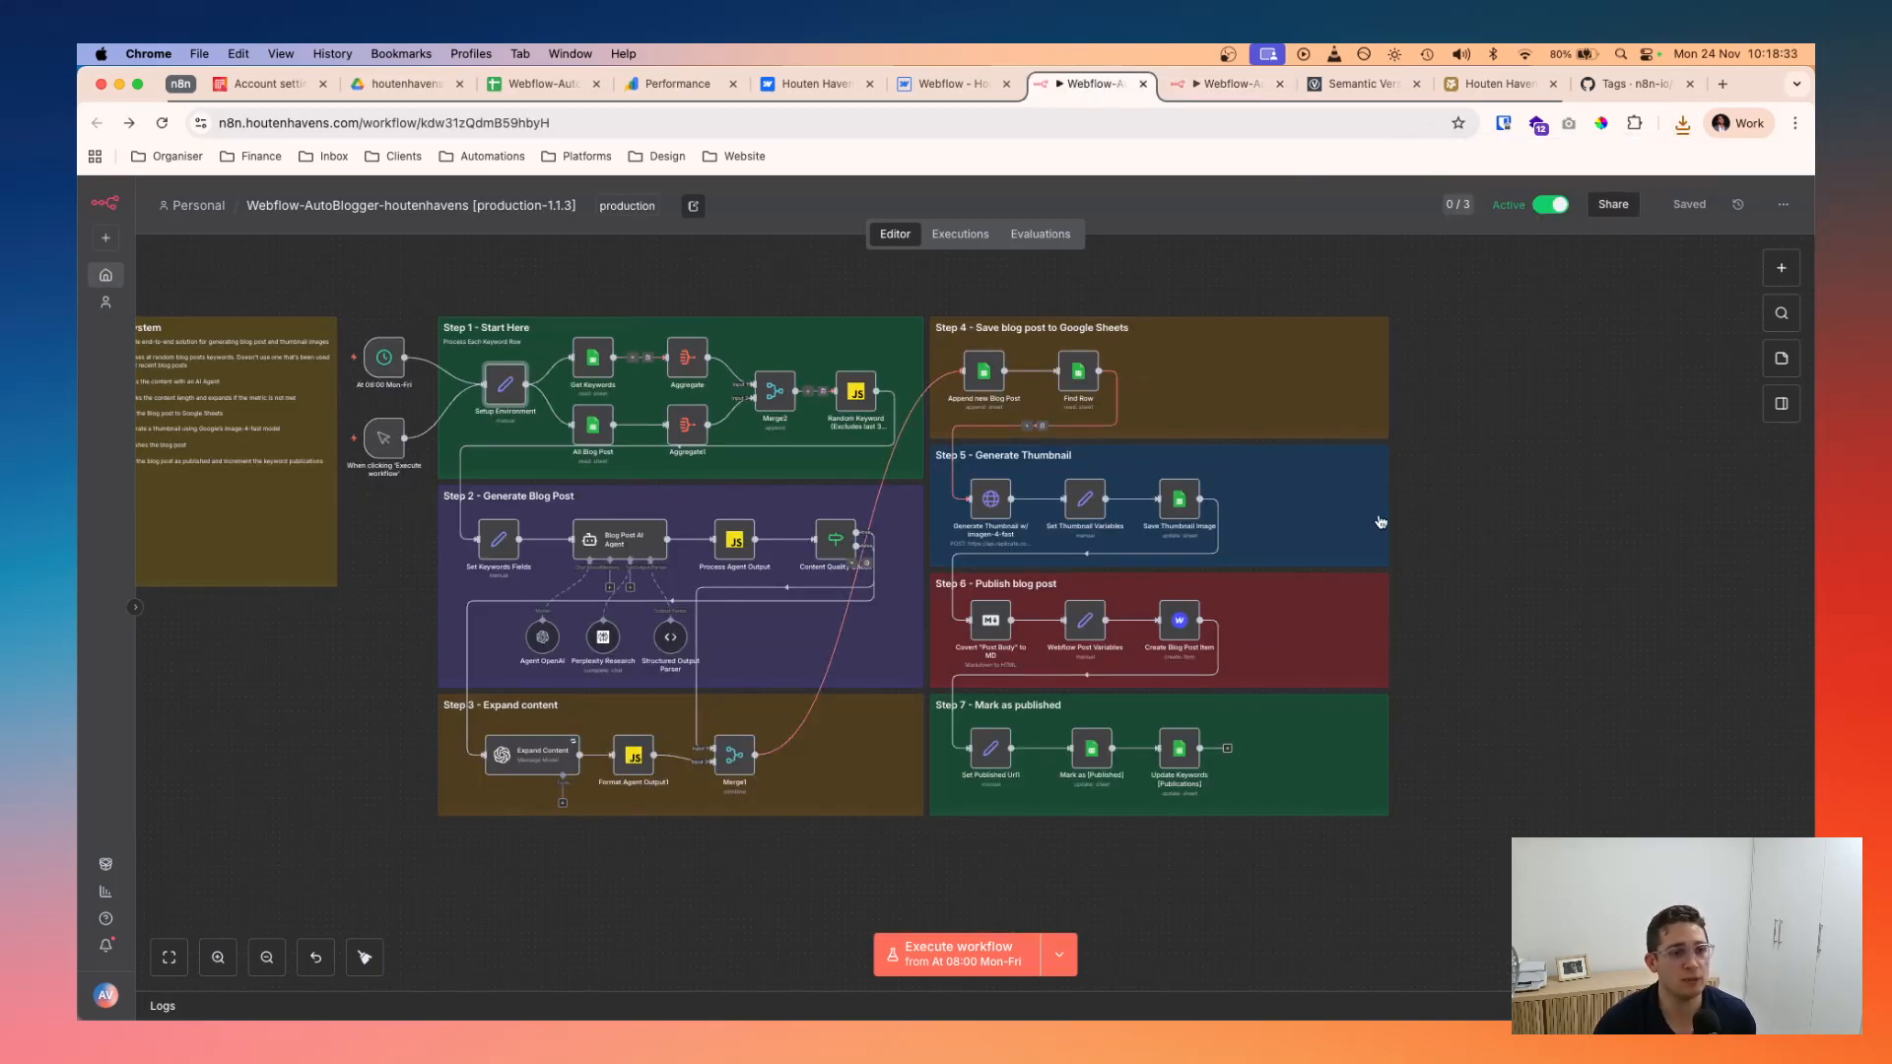
pyautogui.scroll(2, 1406, 537)
pyautogui.hscroll(-2, 1426, 548)
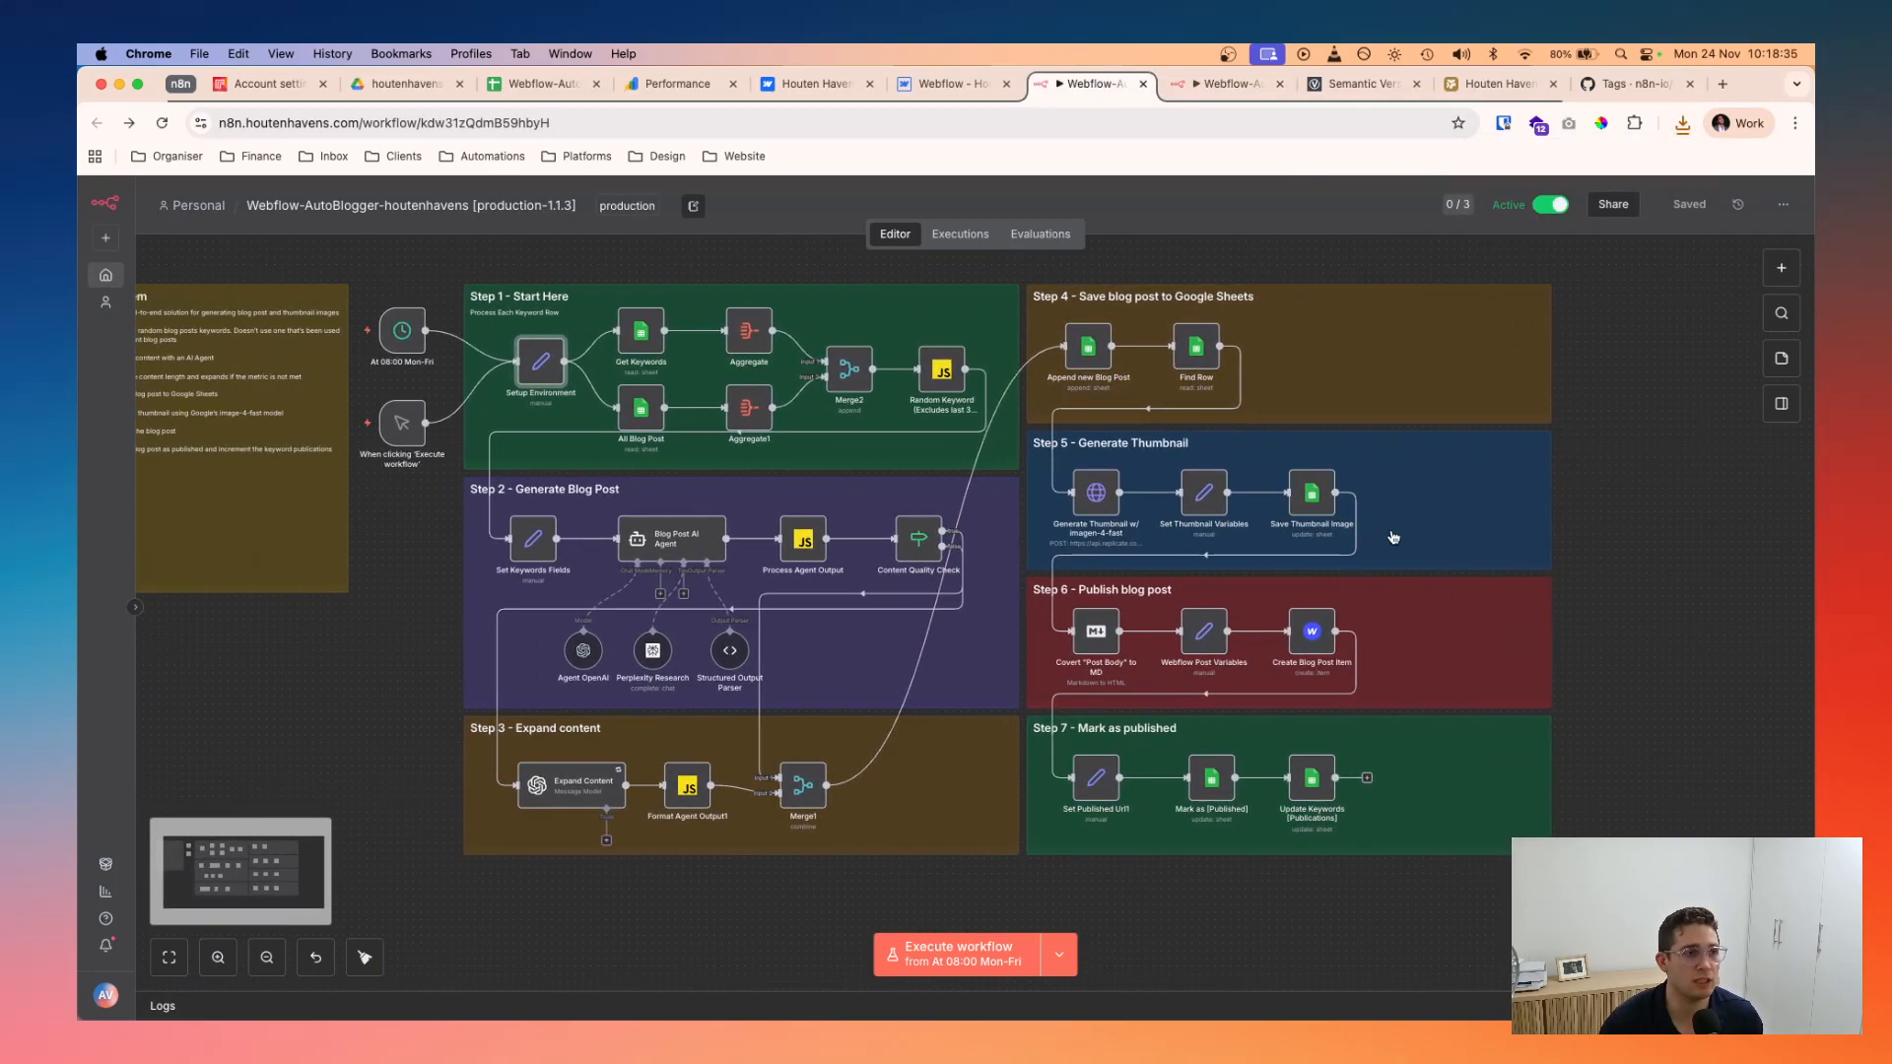
pyautogui.scroll(1, 1379, 537)
pyautogui.scroll(1, 1379, 537)
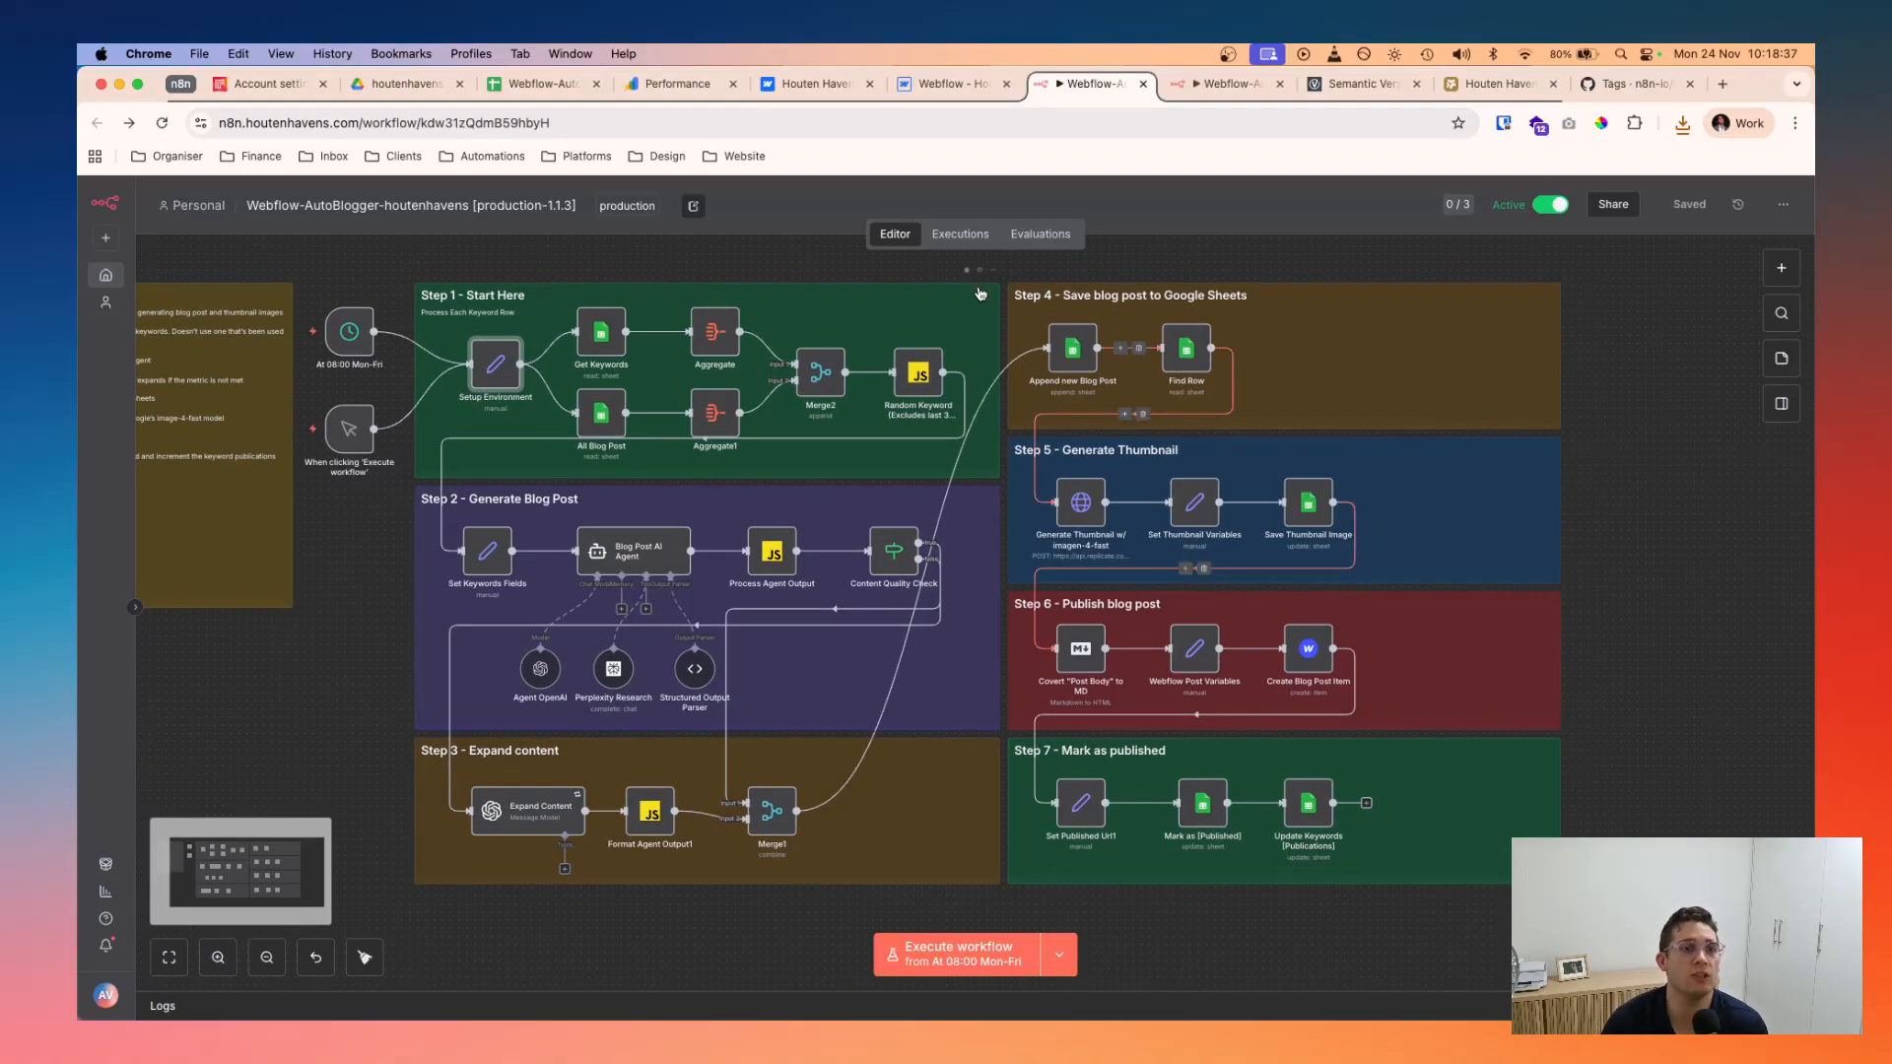
pyautogui.keyDown('super'); pyautogui.click(215, 208); pyautogui.keyUp('super')
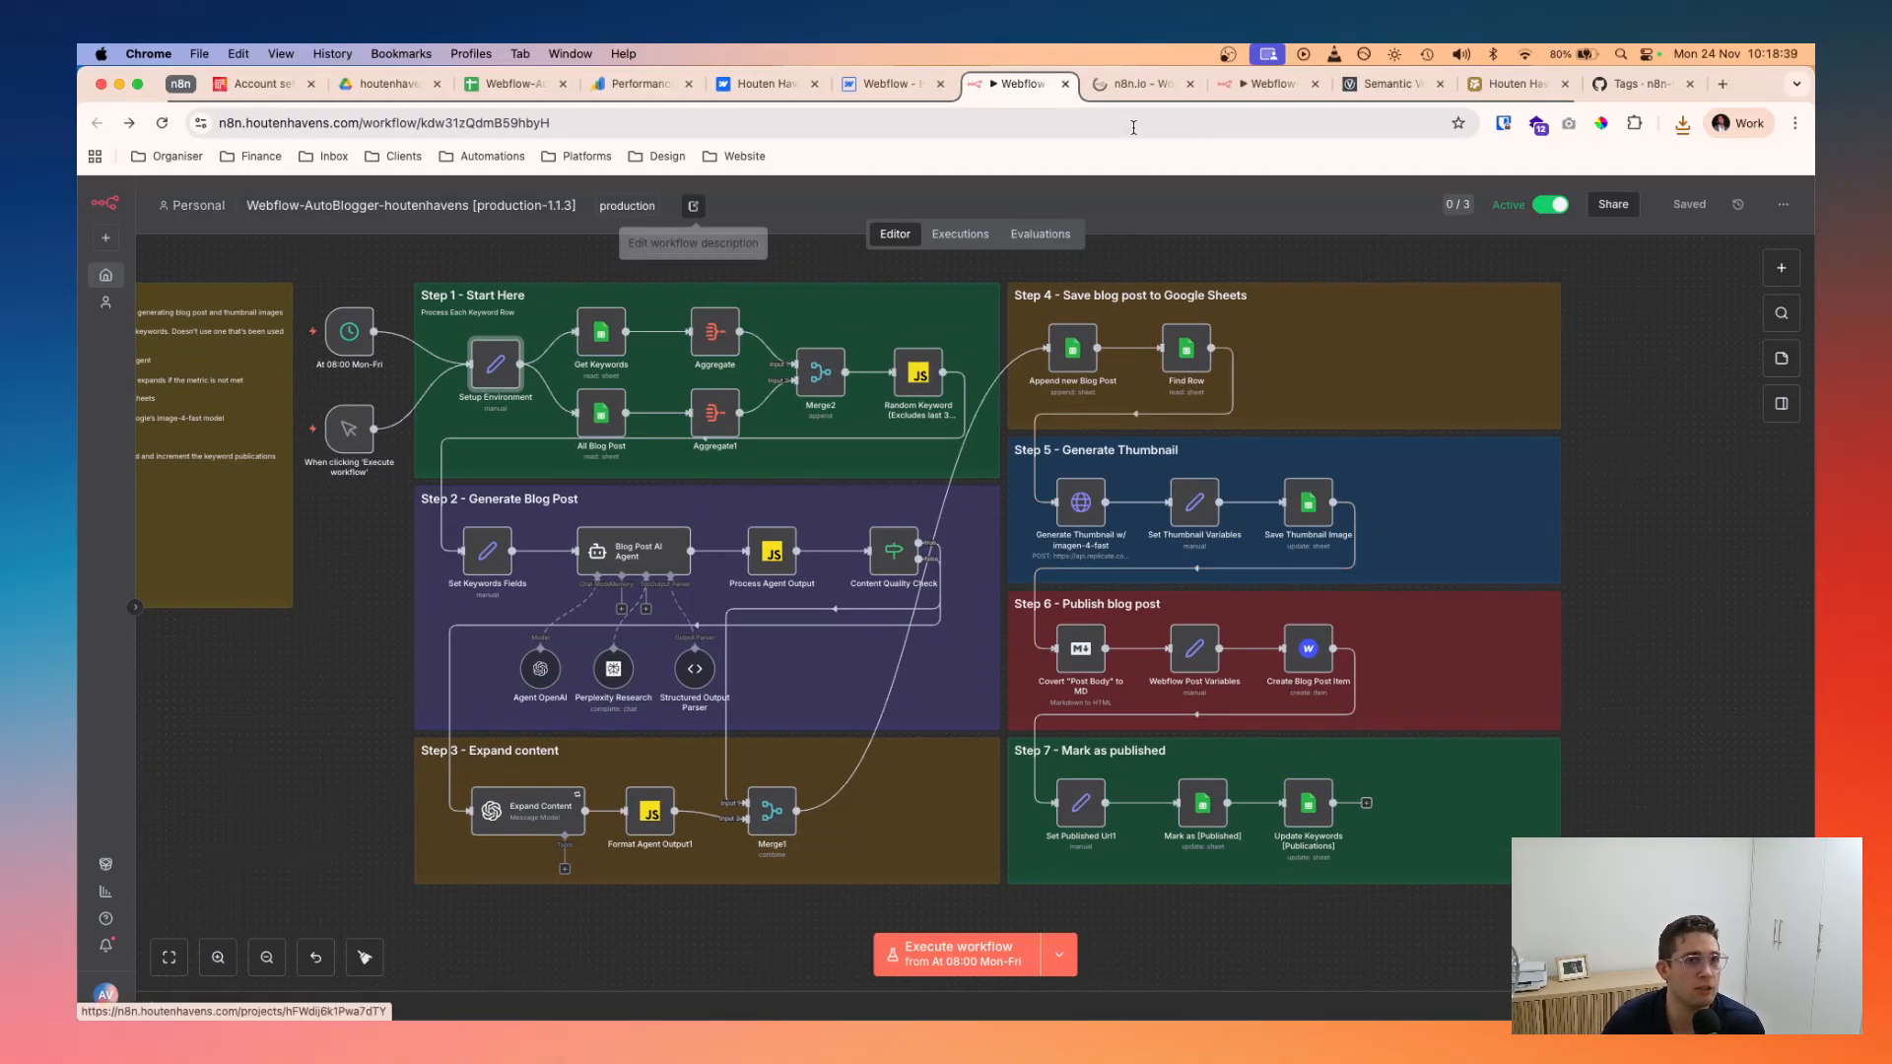
pyautogui.click(1113, 89)
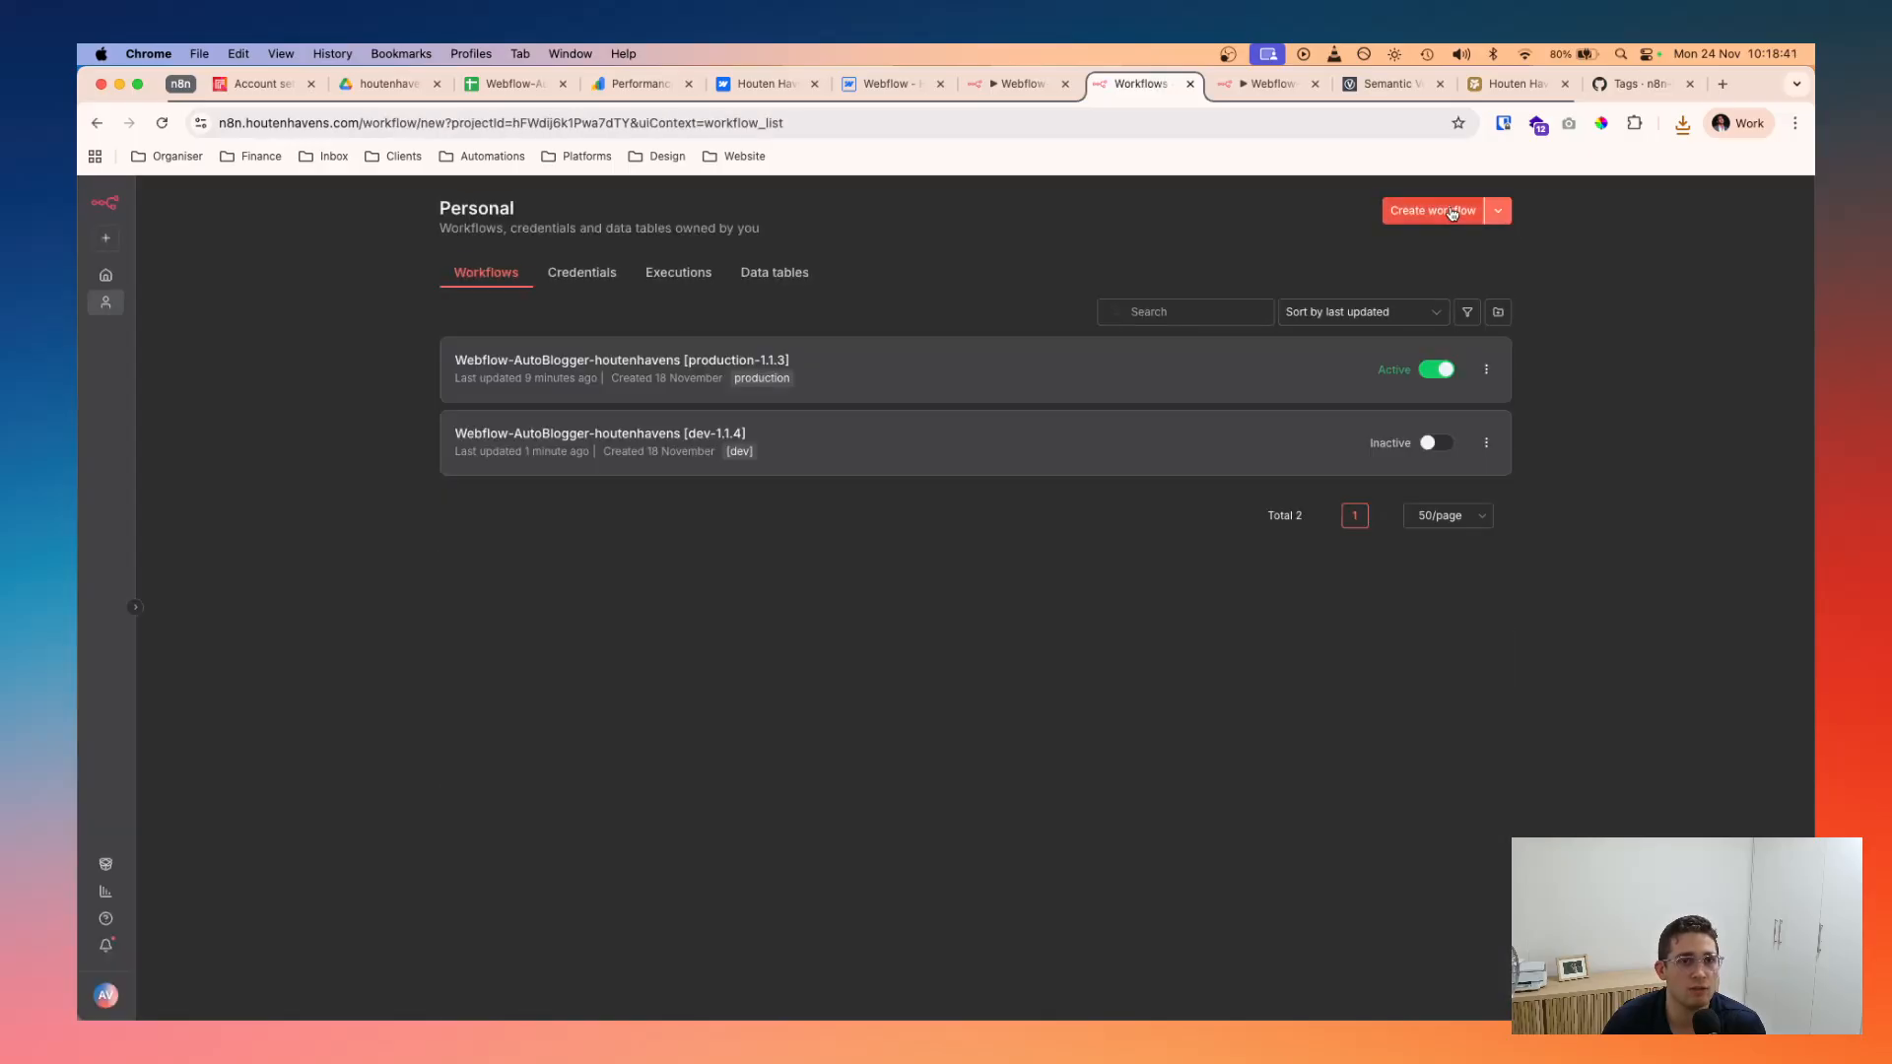
pyautogui.click(1389, 207)
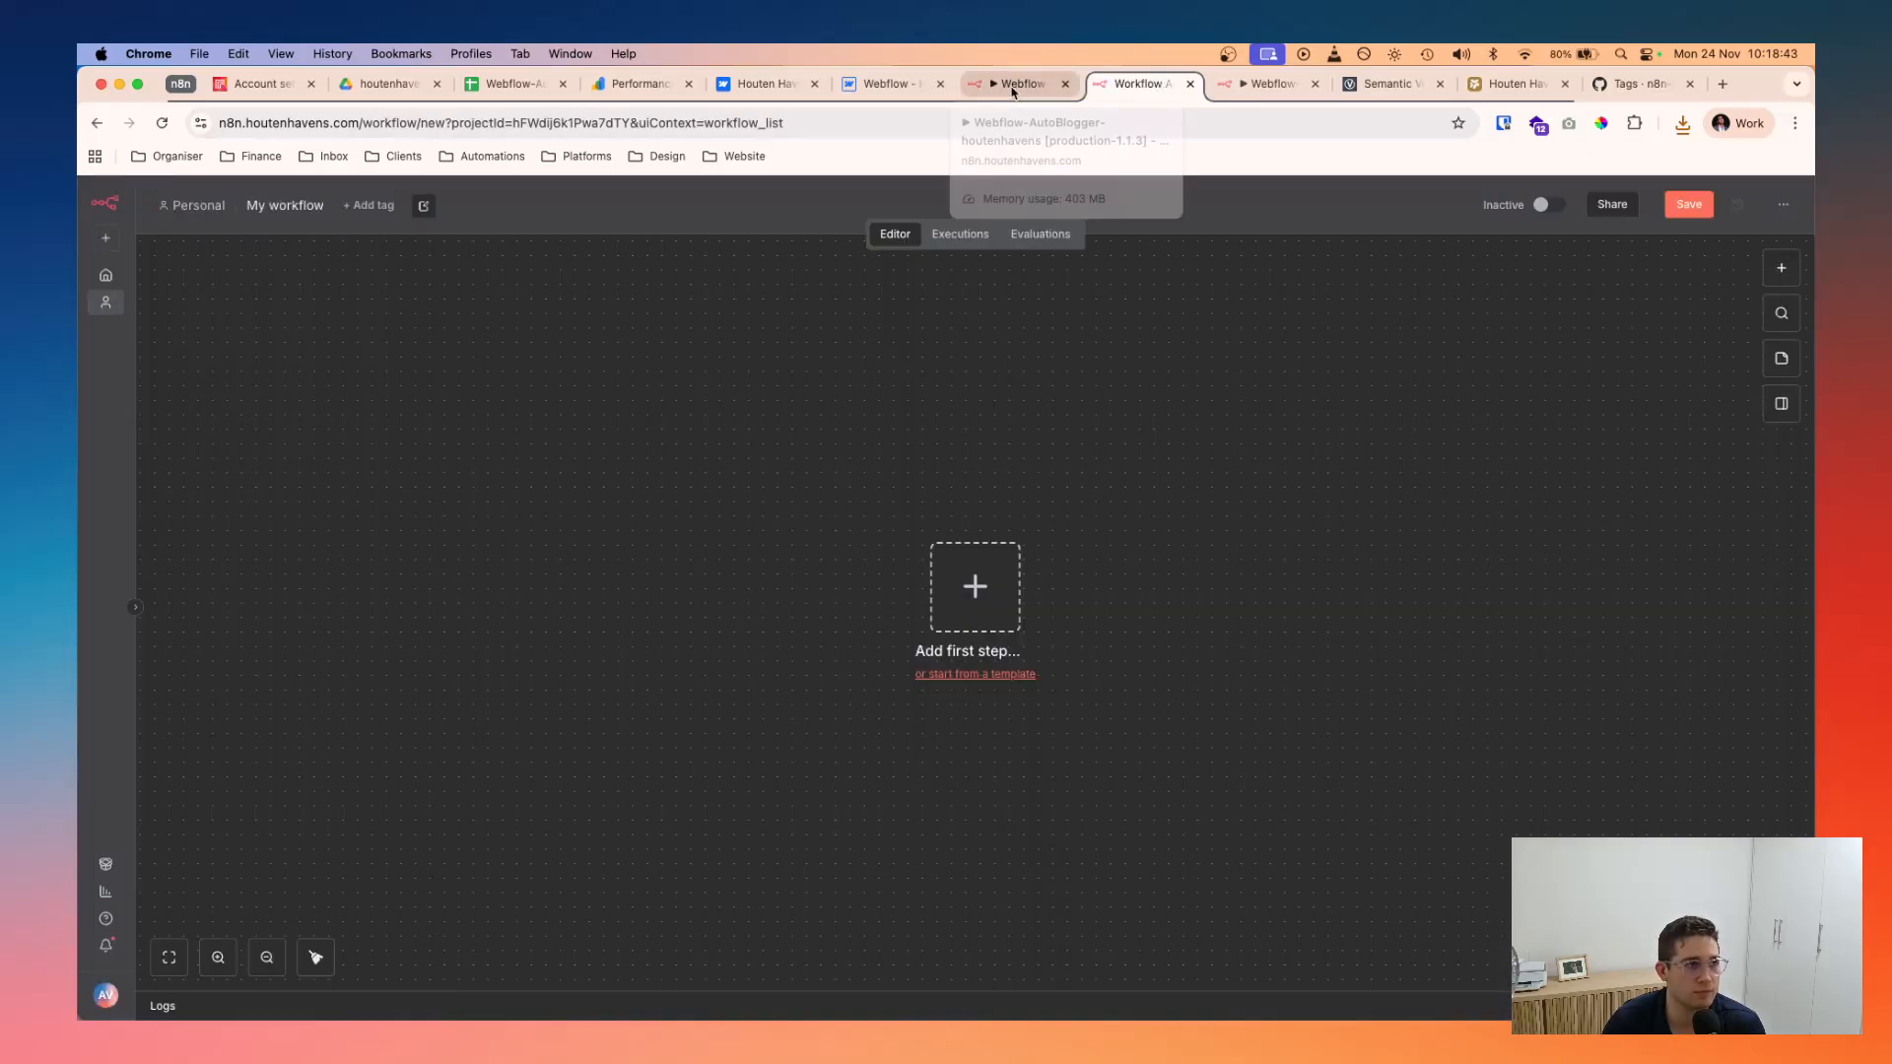
pyautogui.click(1783, 204)
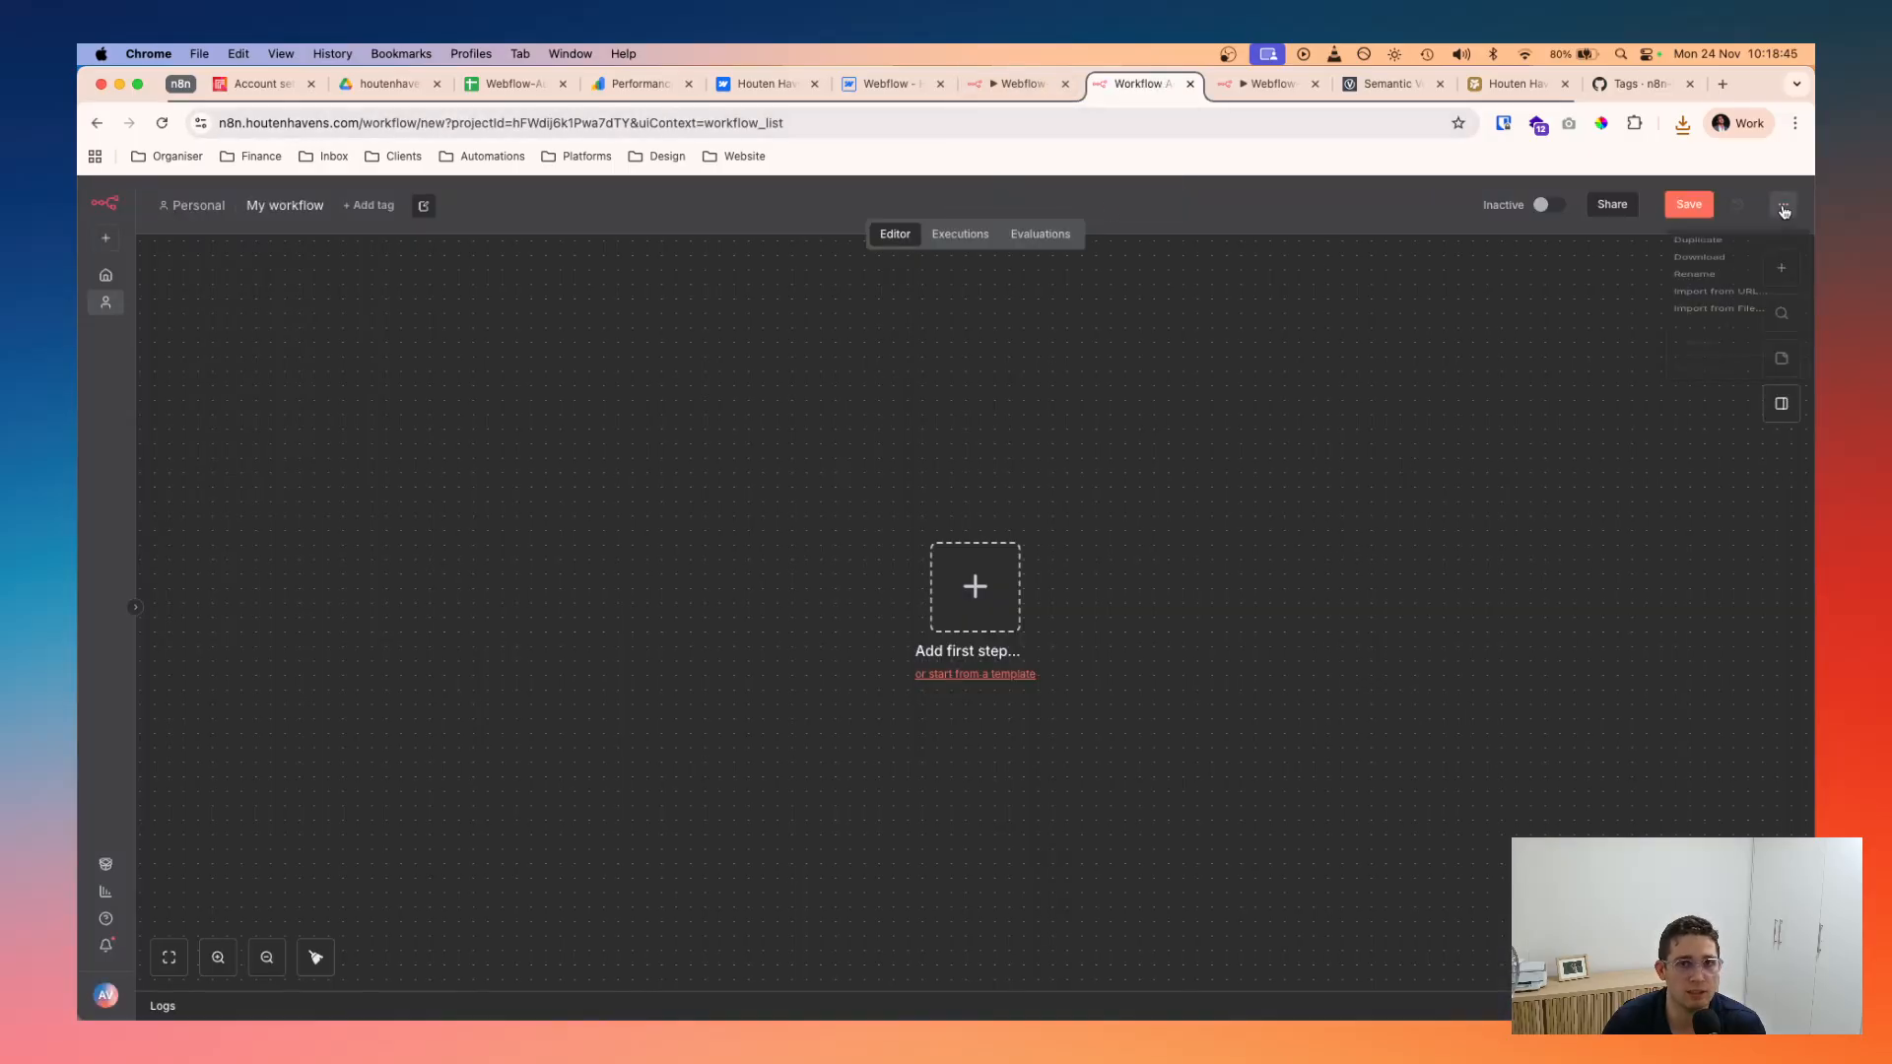
pyautogui.click(1729, 349)
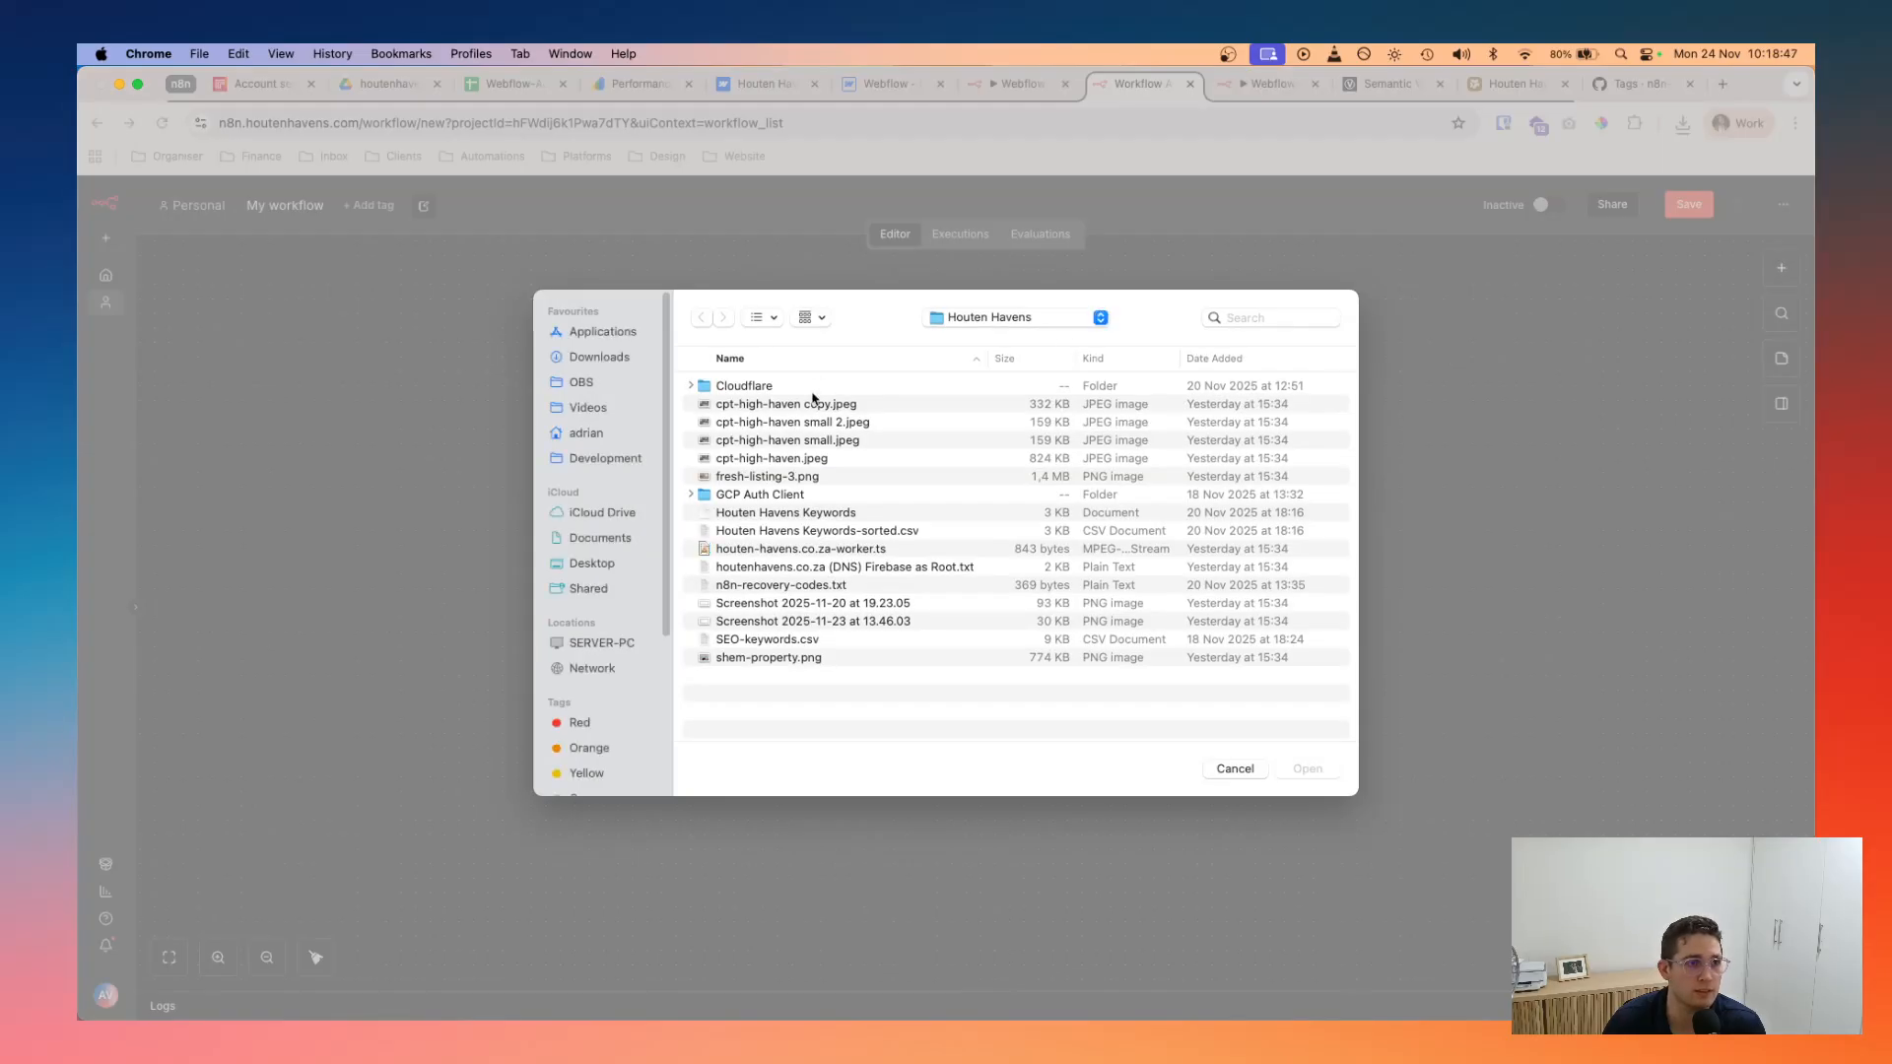
pyautogui.click(599, 361)
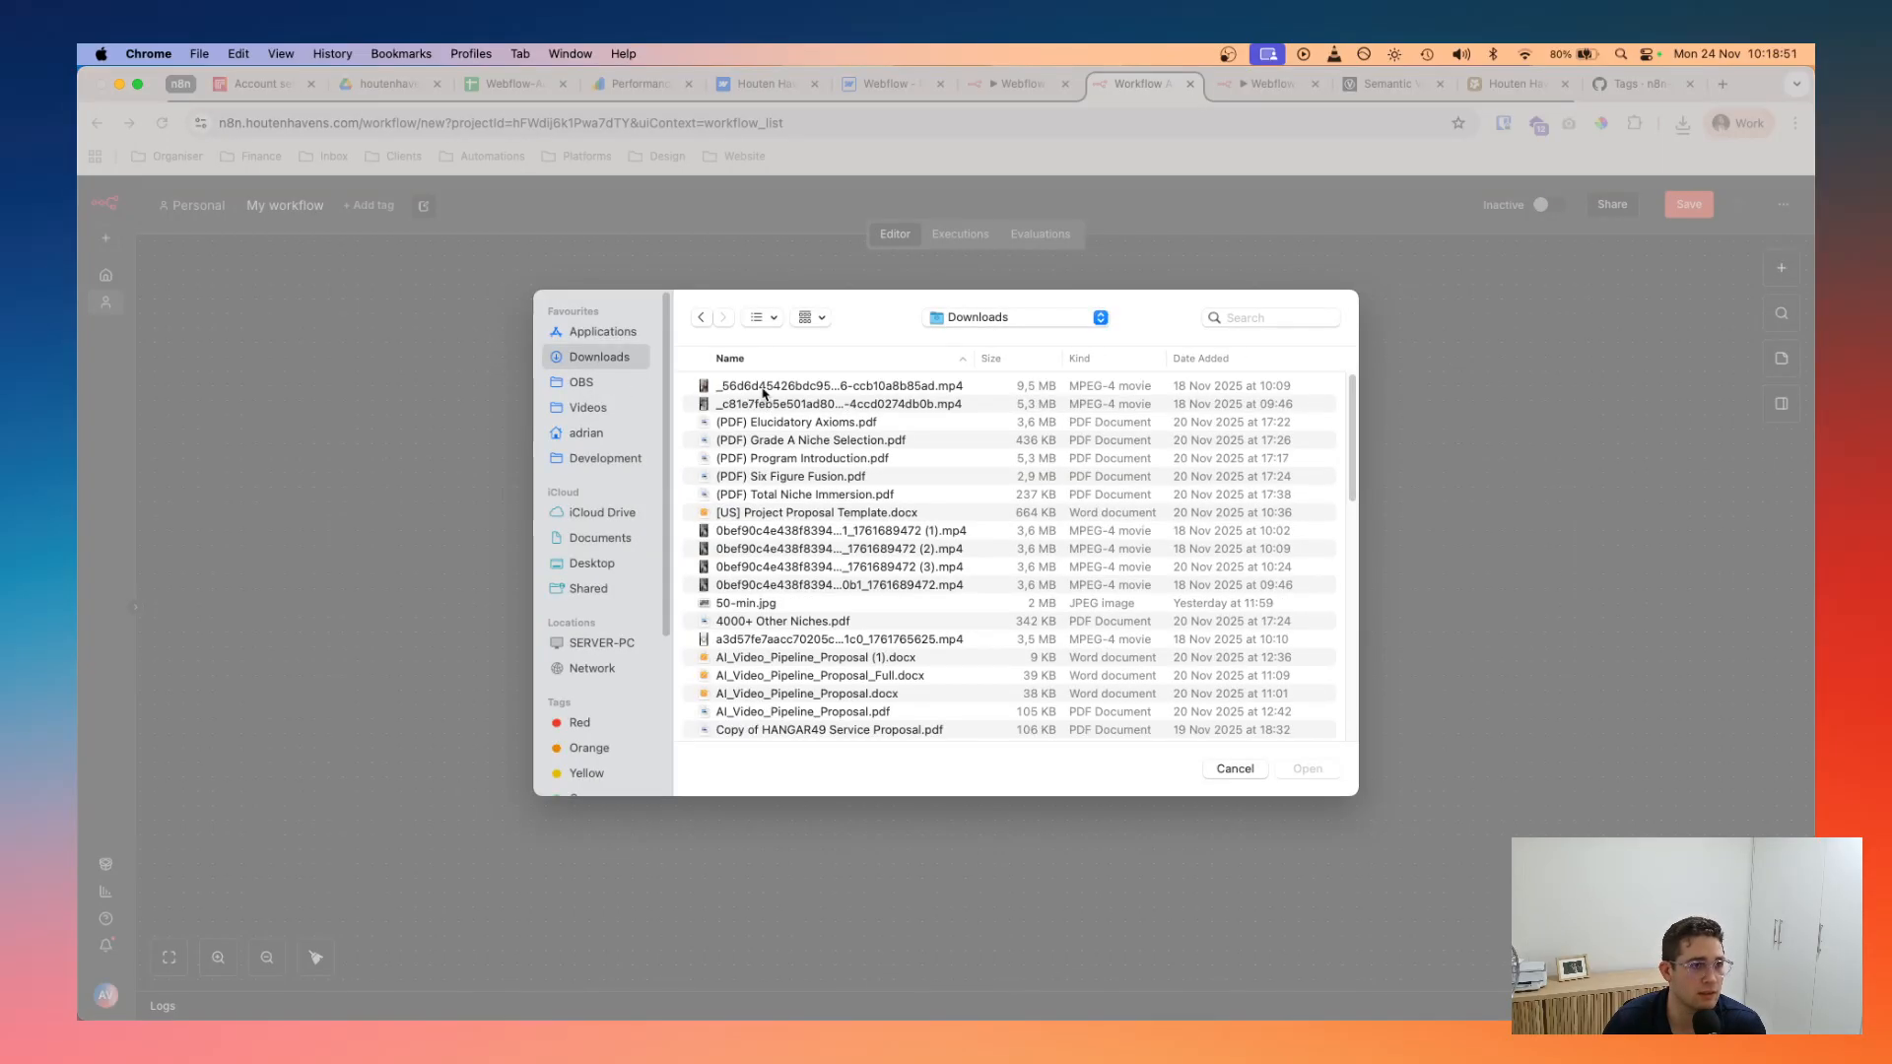
pyautogui.click(1233, 769)
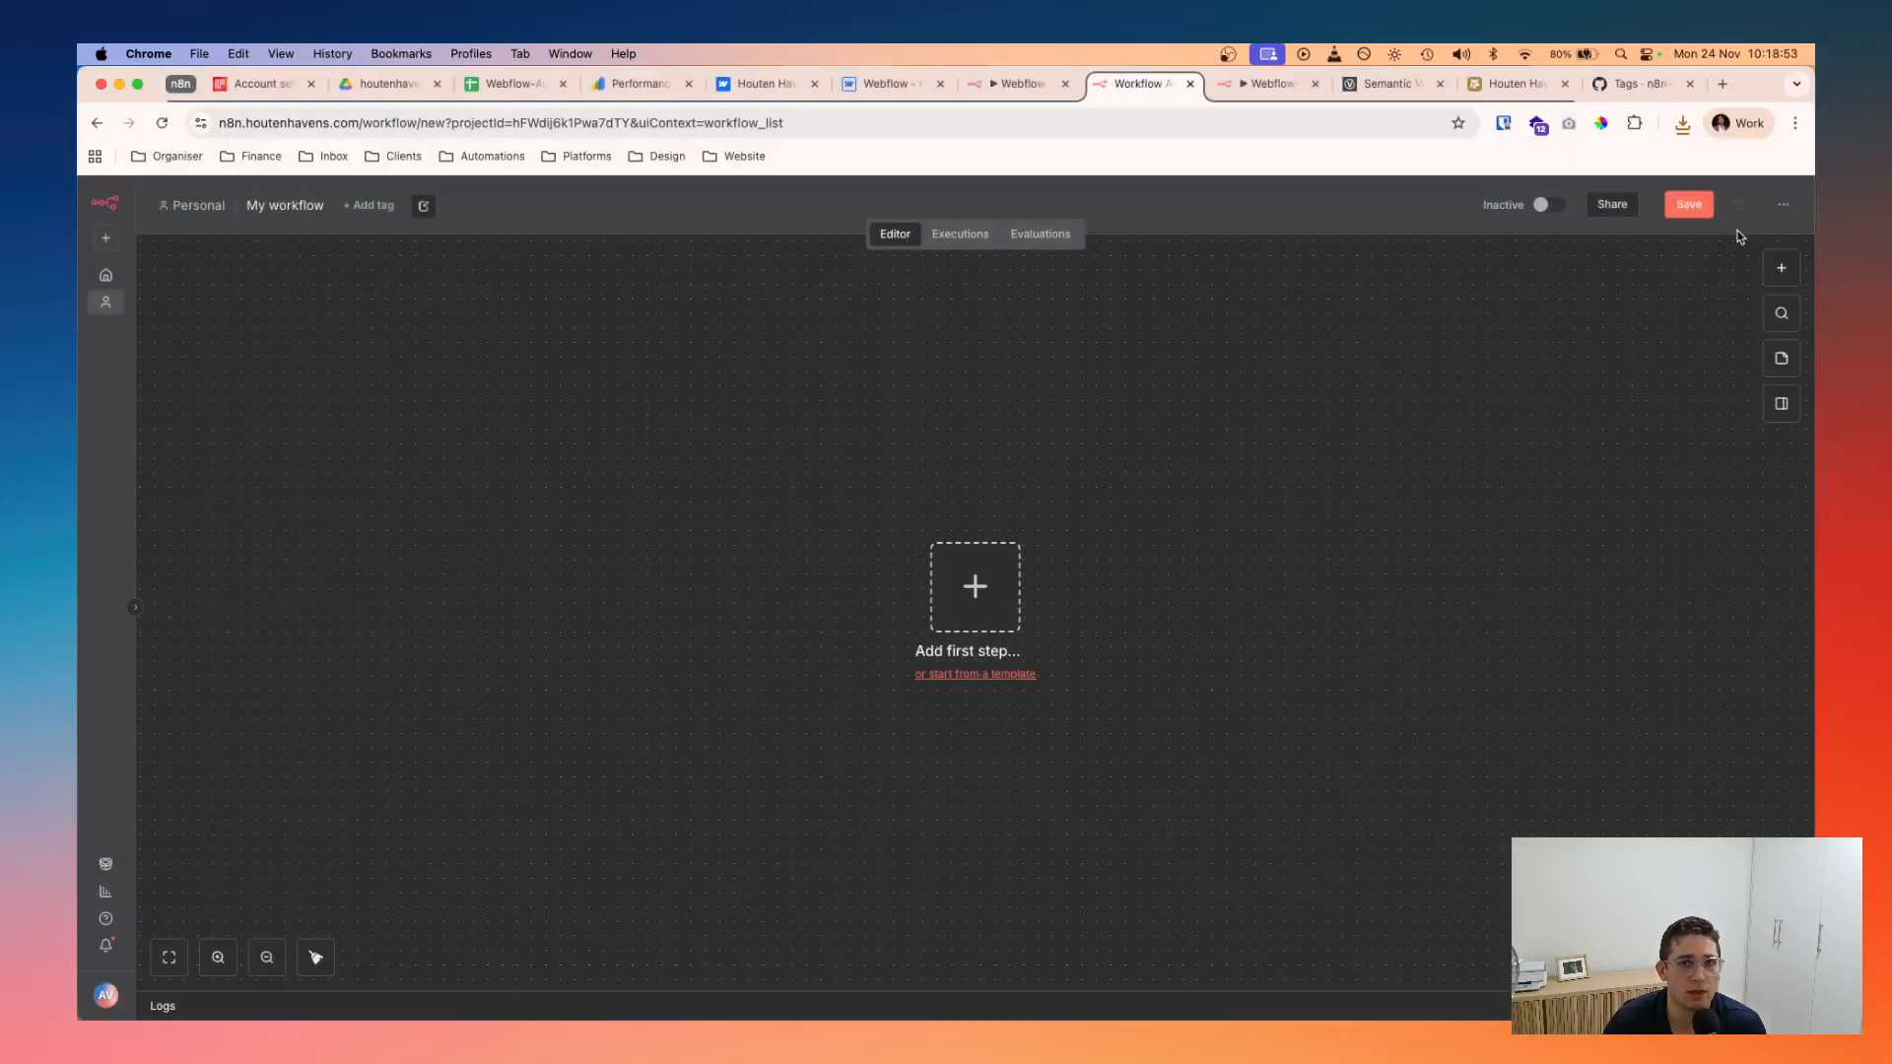
pyautogui.click(1784, 208)
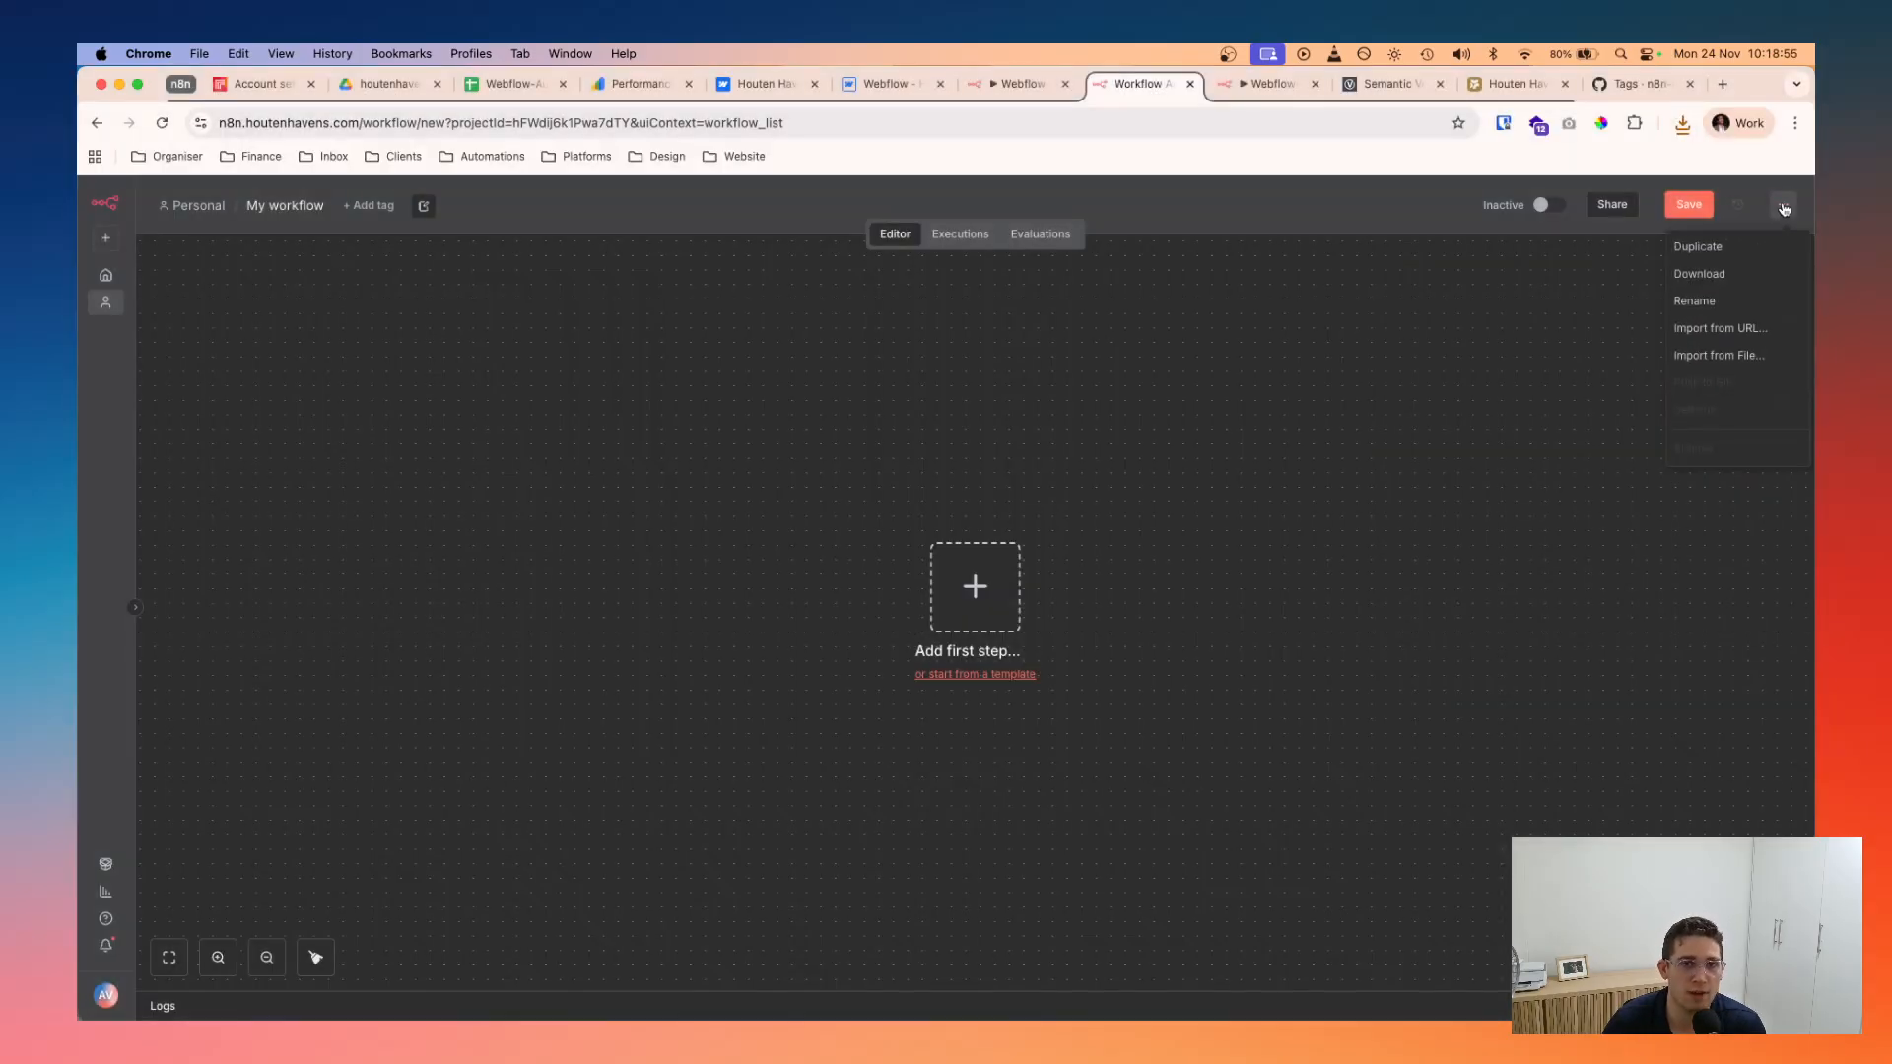
pyautogui.click(1732, 331)
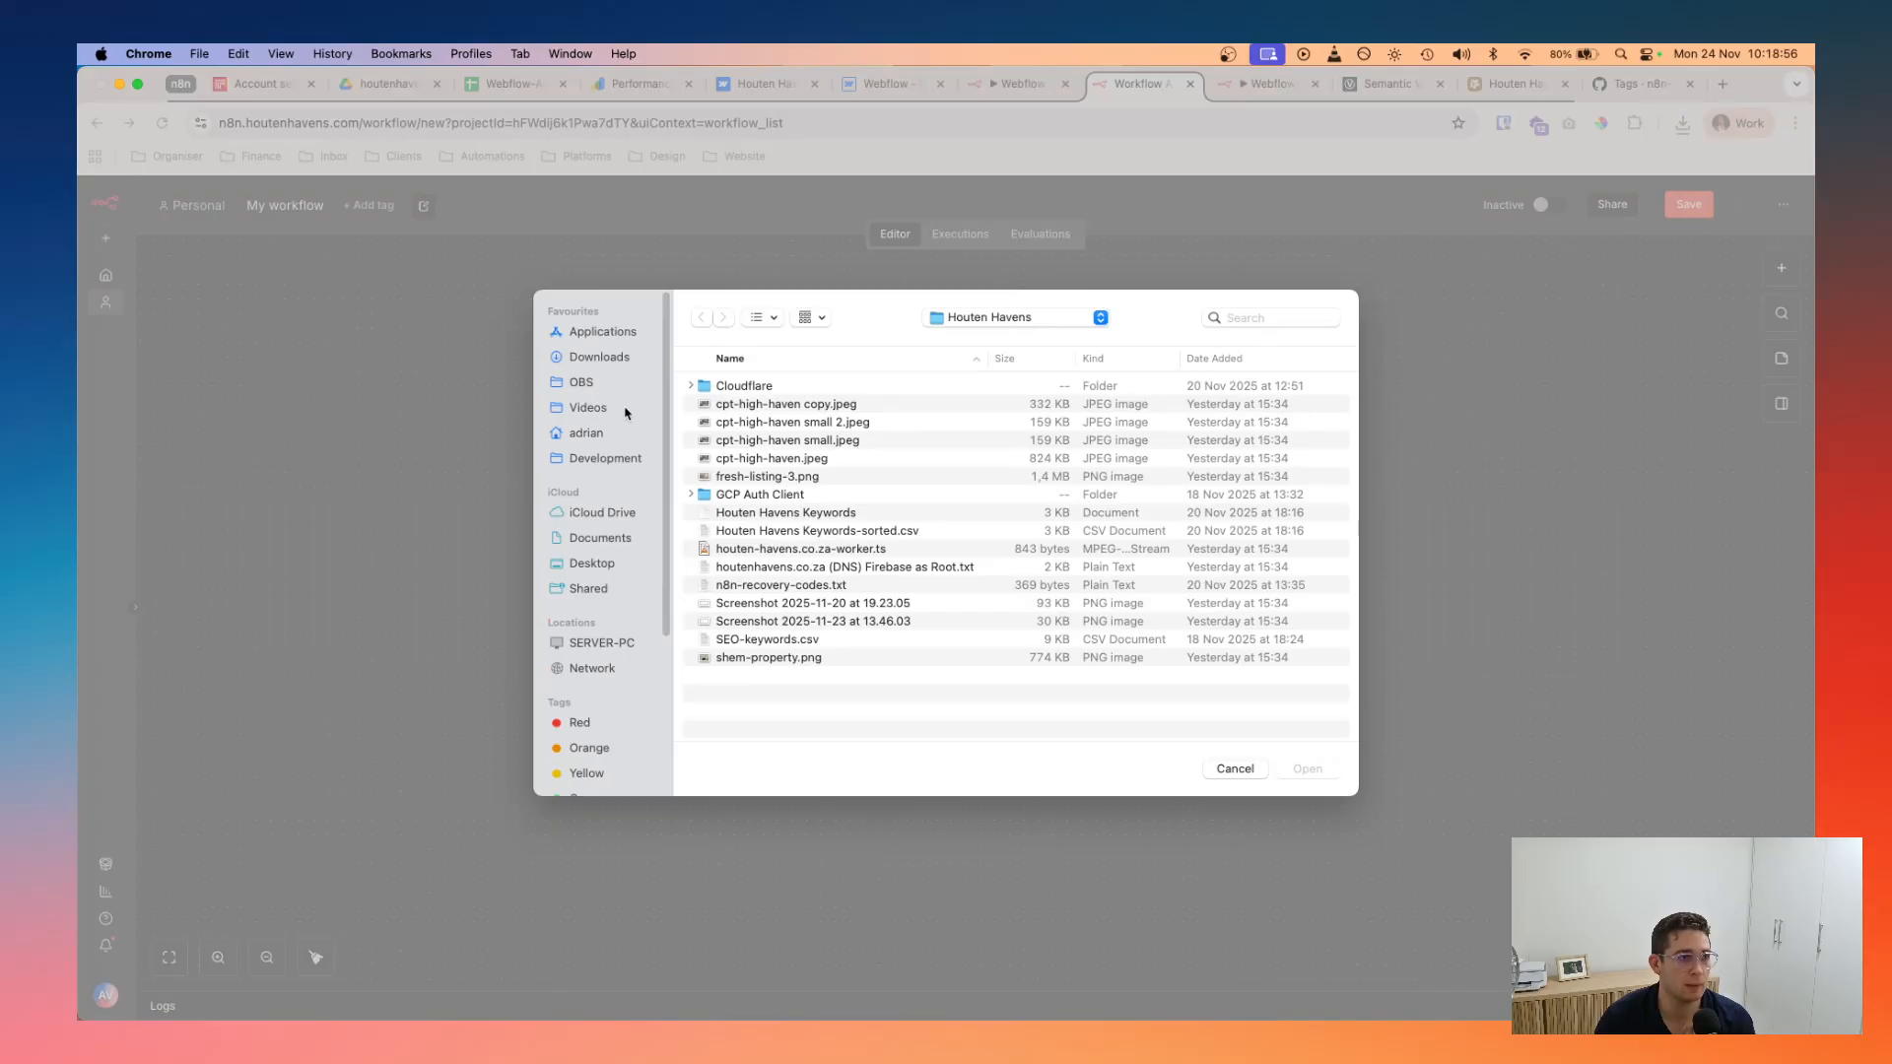
pyautogui.click(614, 358)
pyautogui.click(789, 440)
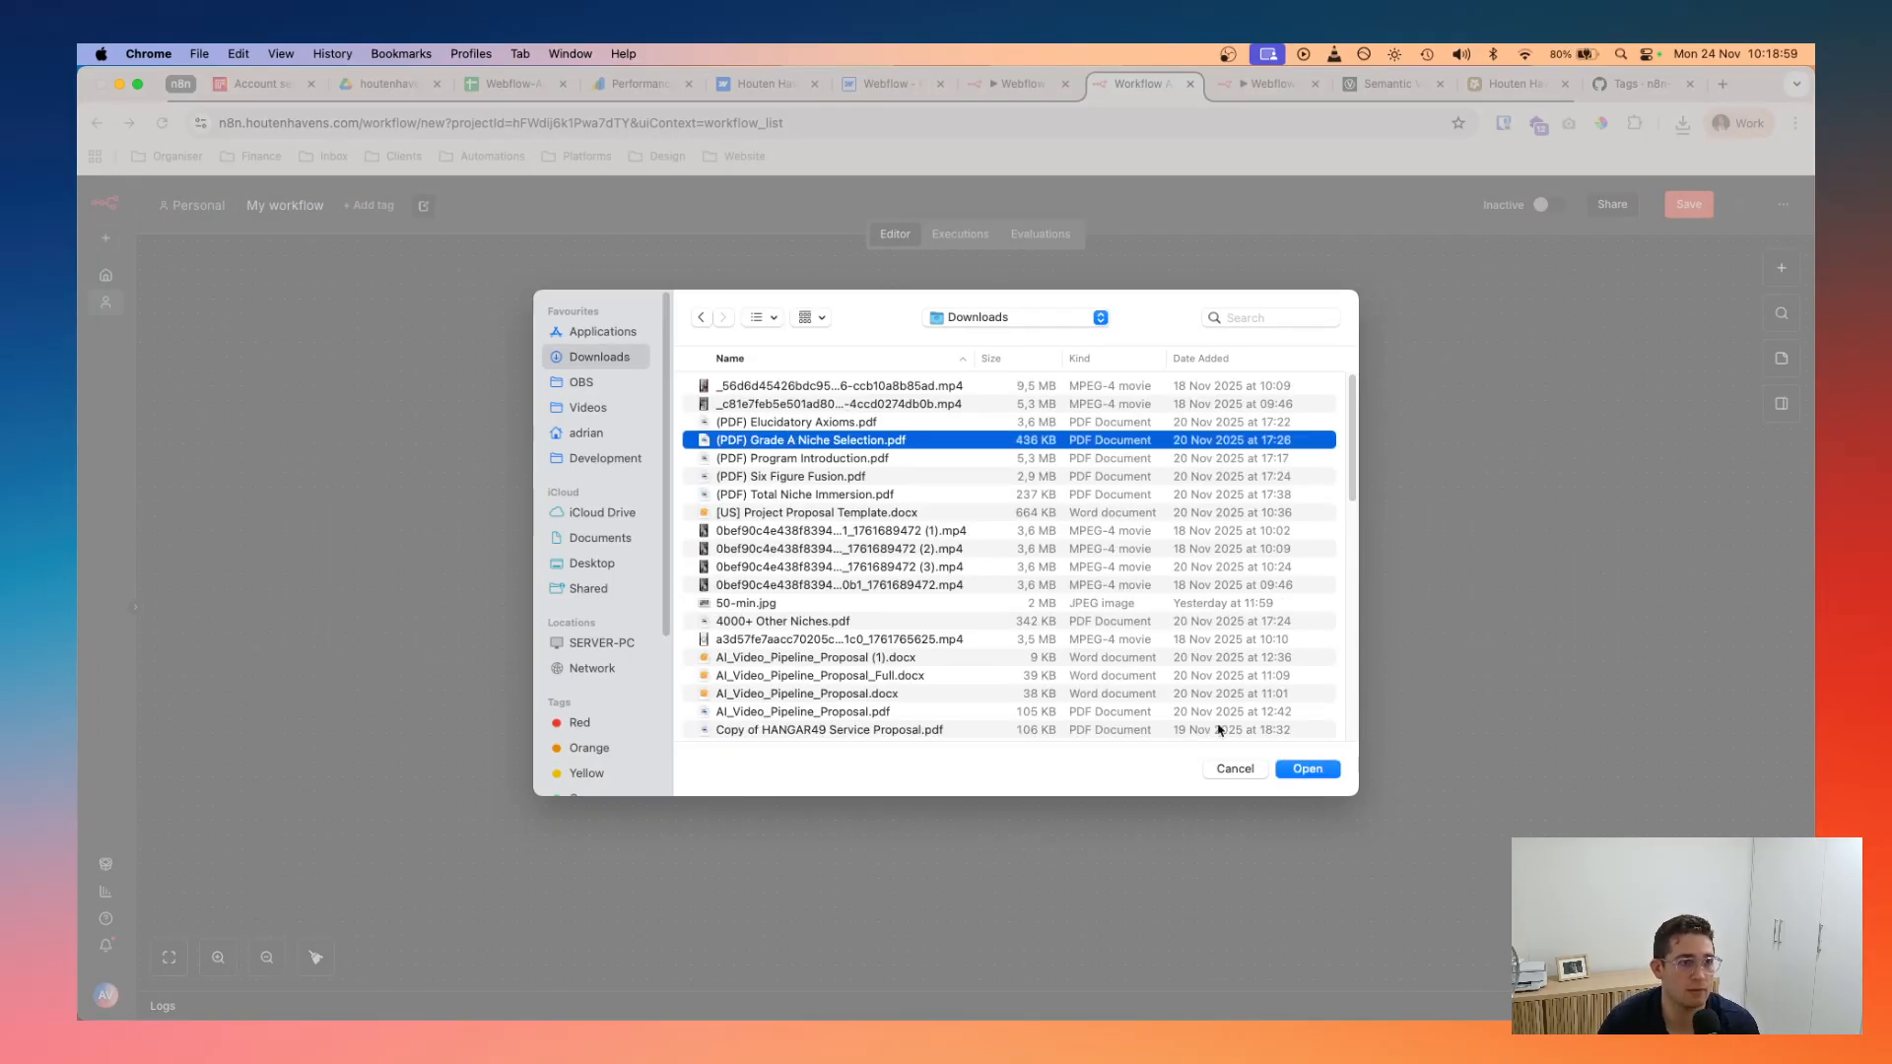
pyautogui.click(1234, 768)
# - Import the dev-1.1.4 workflow JSON from Downloads into the blank workflow, sorting the files by date added
pyautogui.click(1791, 206)
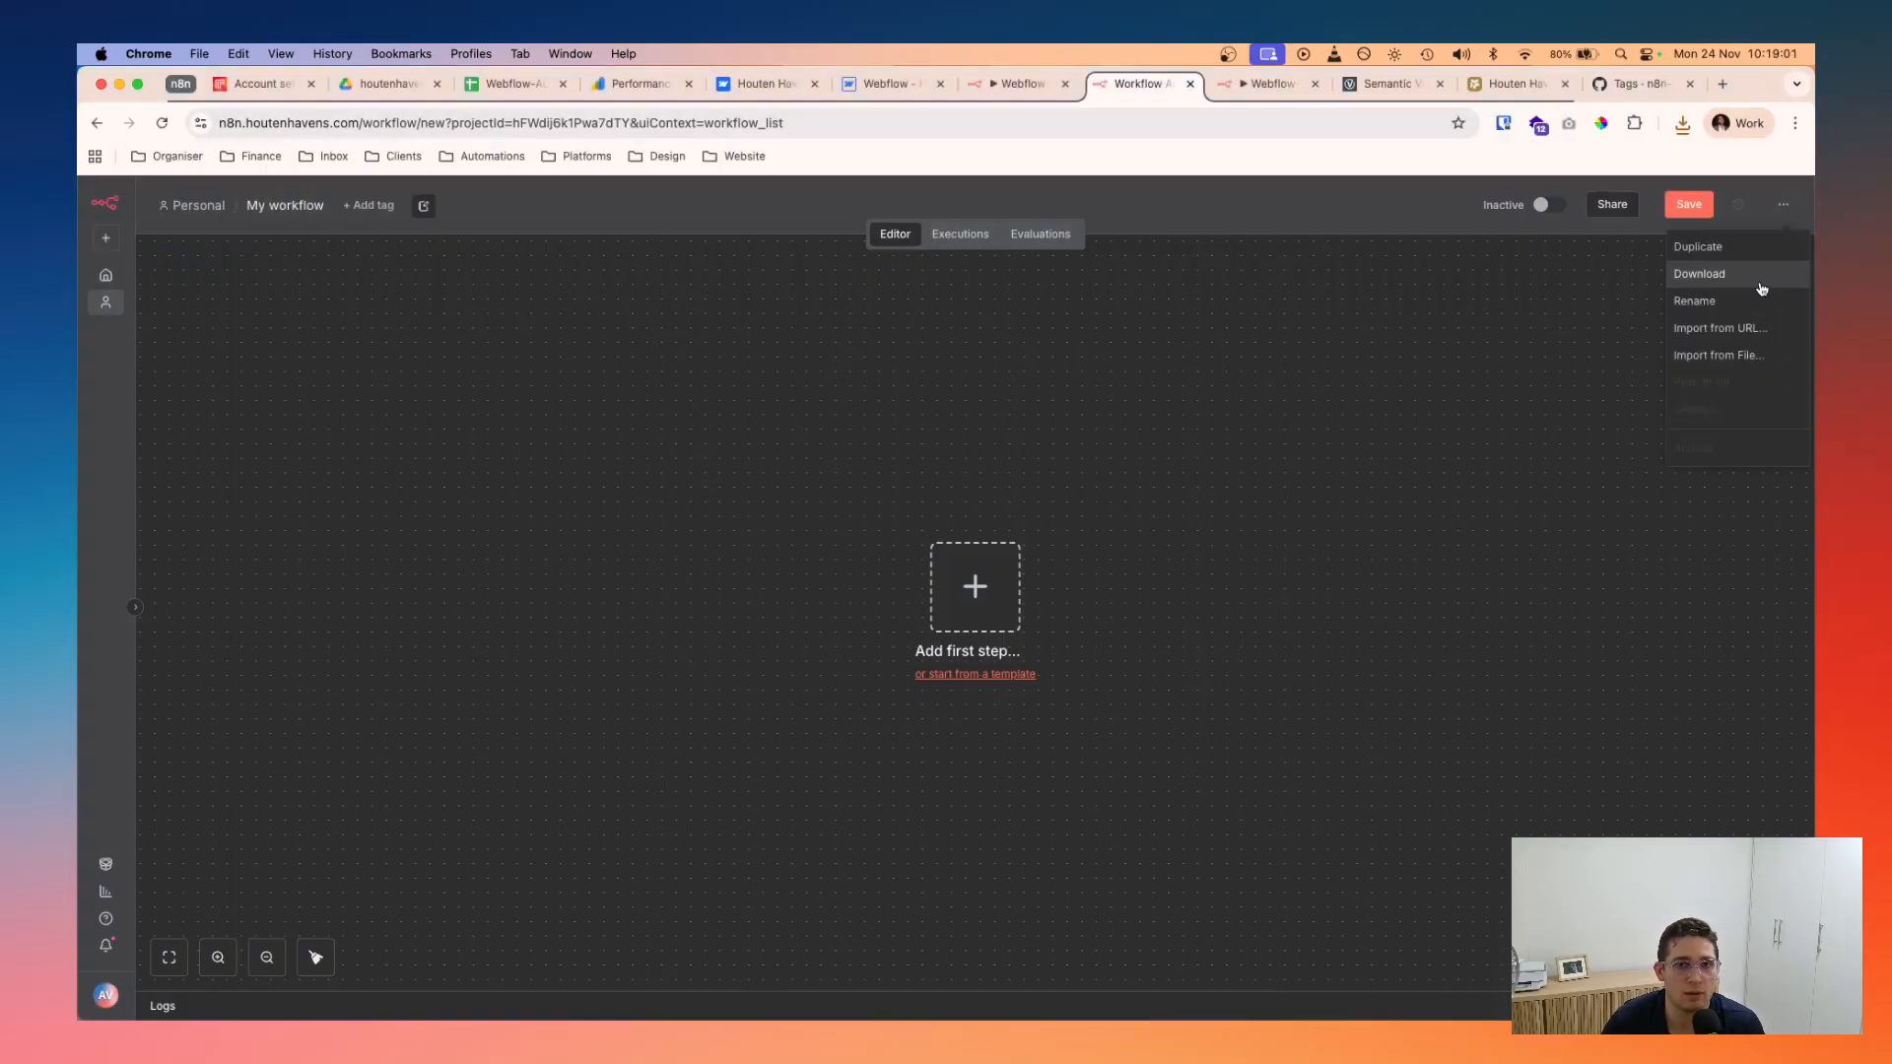
pyautogui.click(1722, 372)
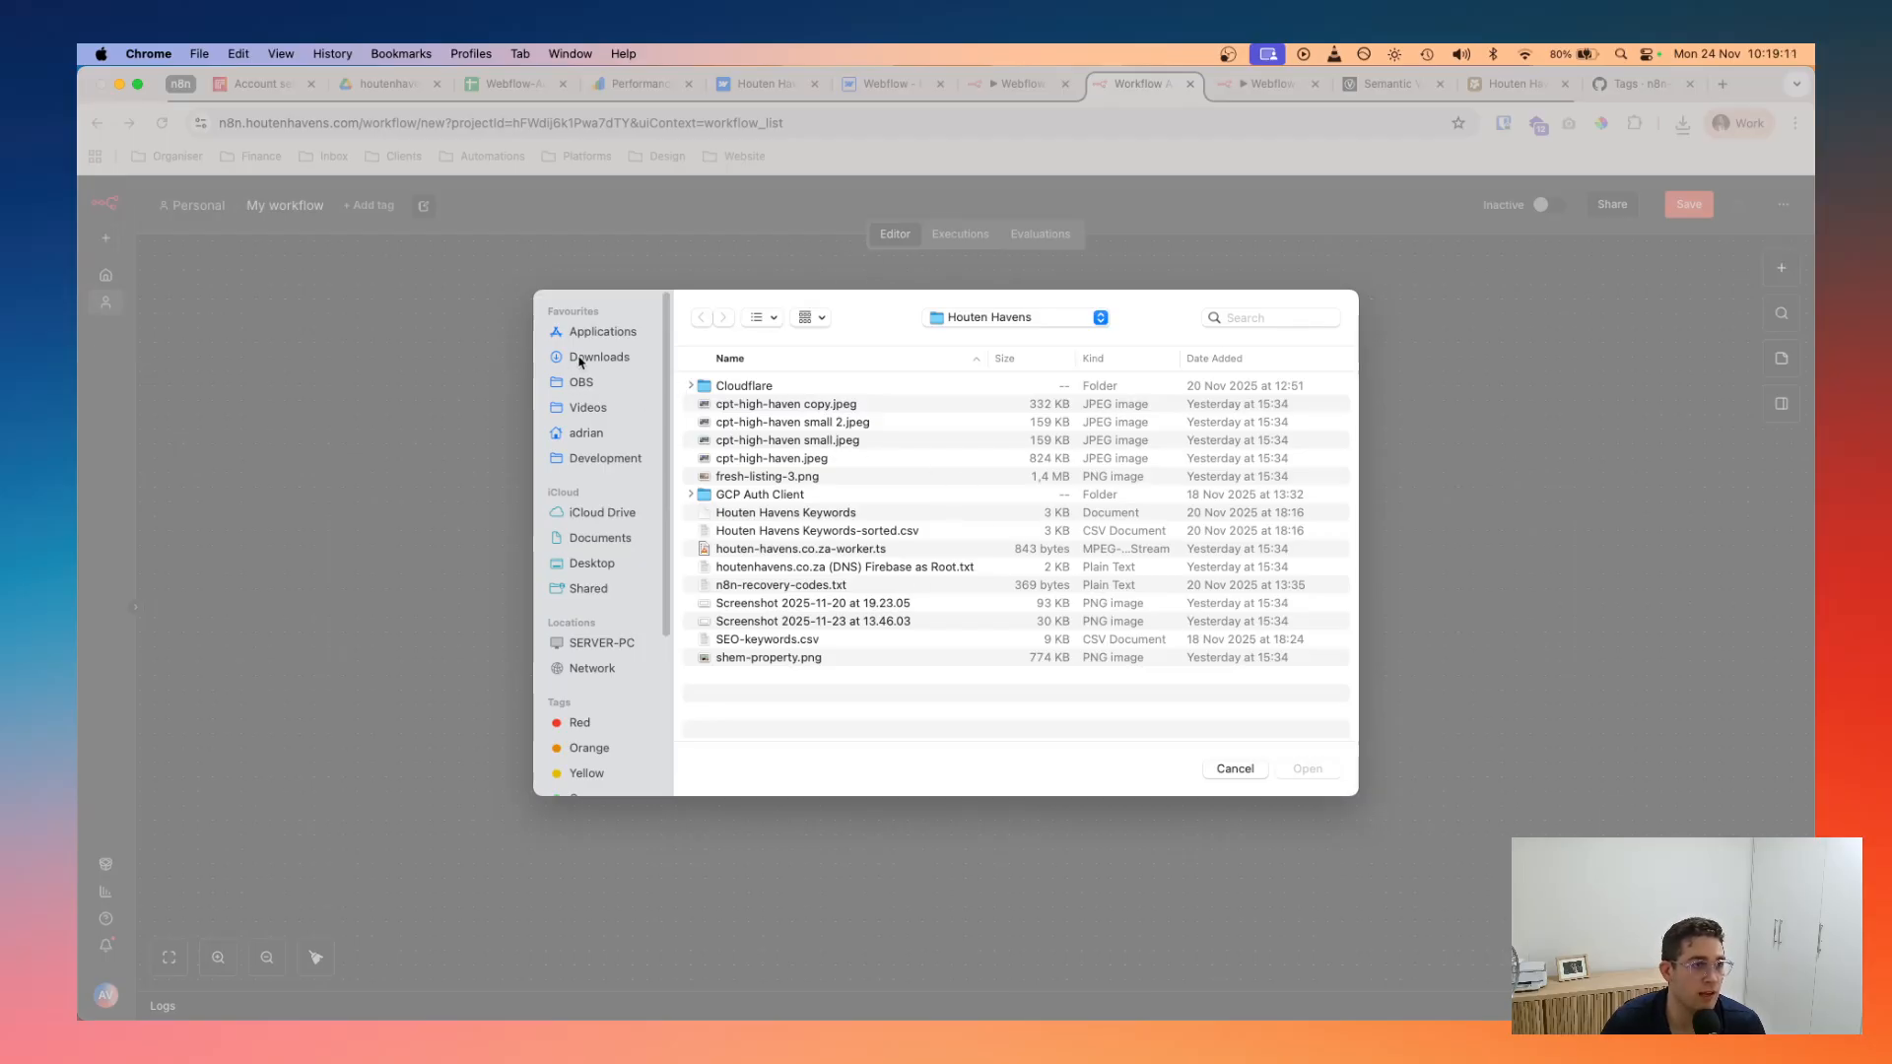
pyautogui.click(611, 366)
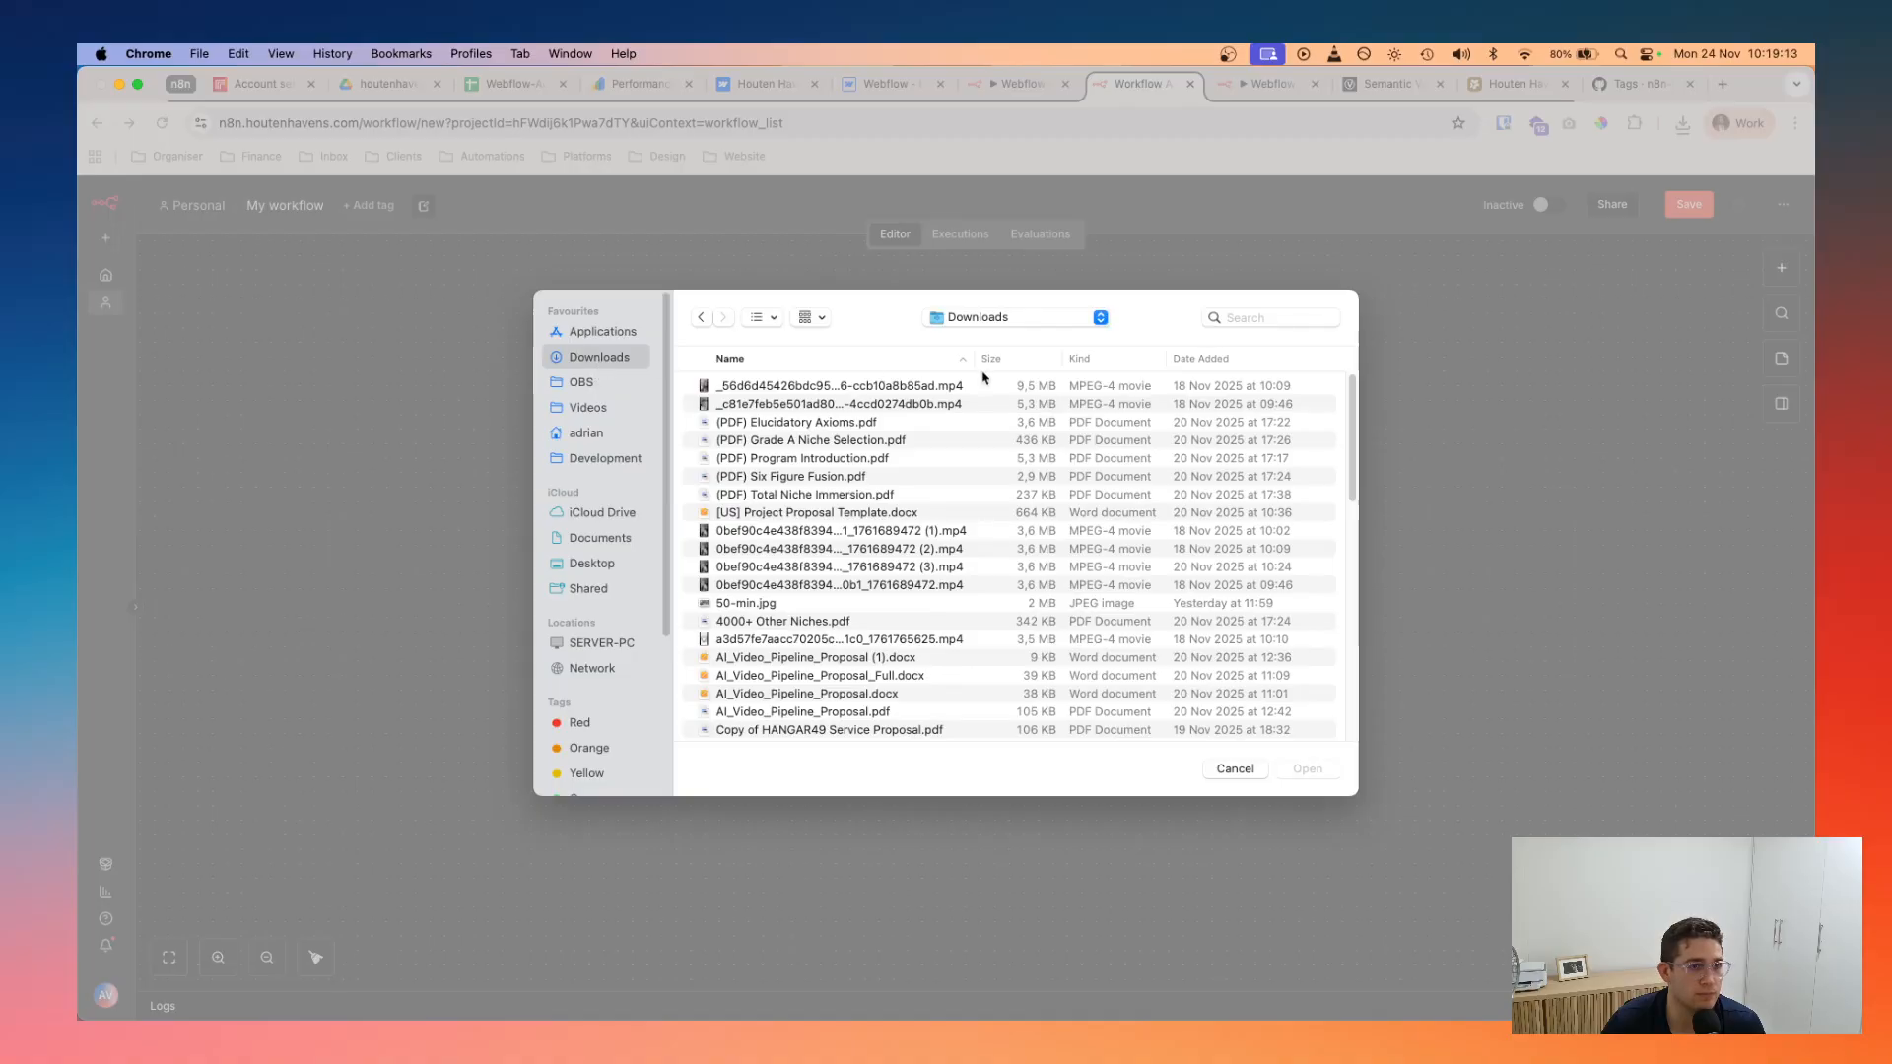
pyautogui.click(1201, 359)
pyautogui.click(936, 387)
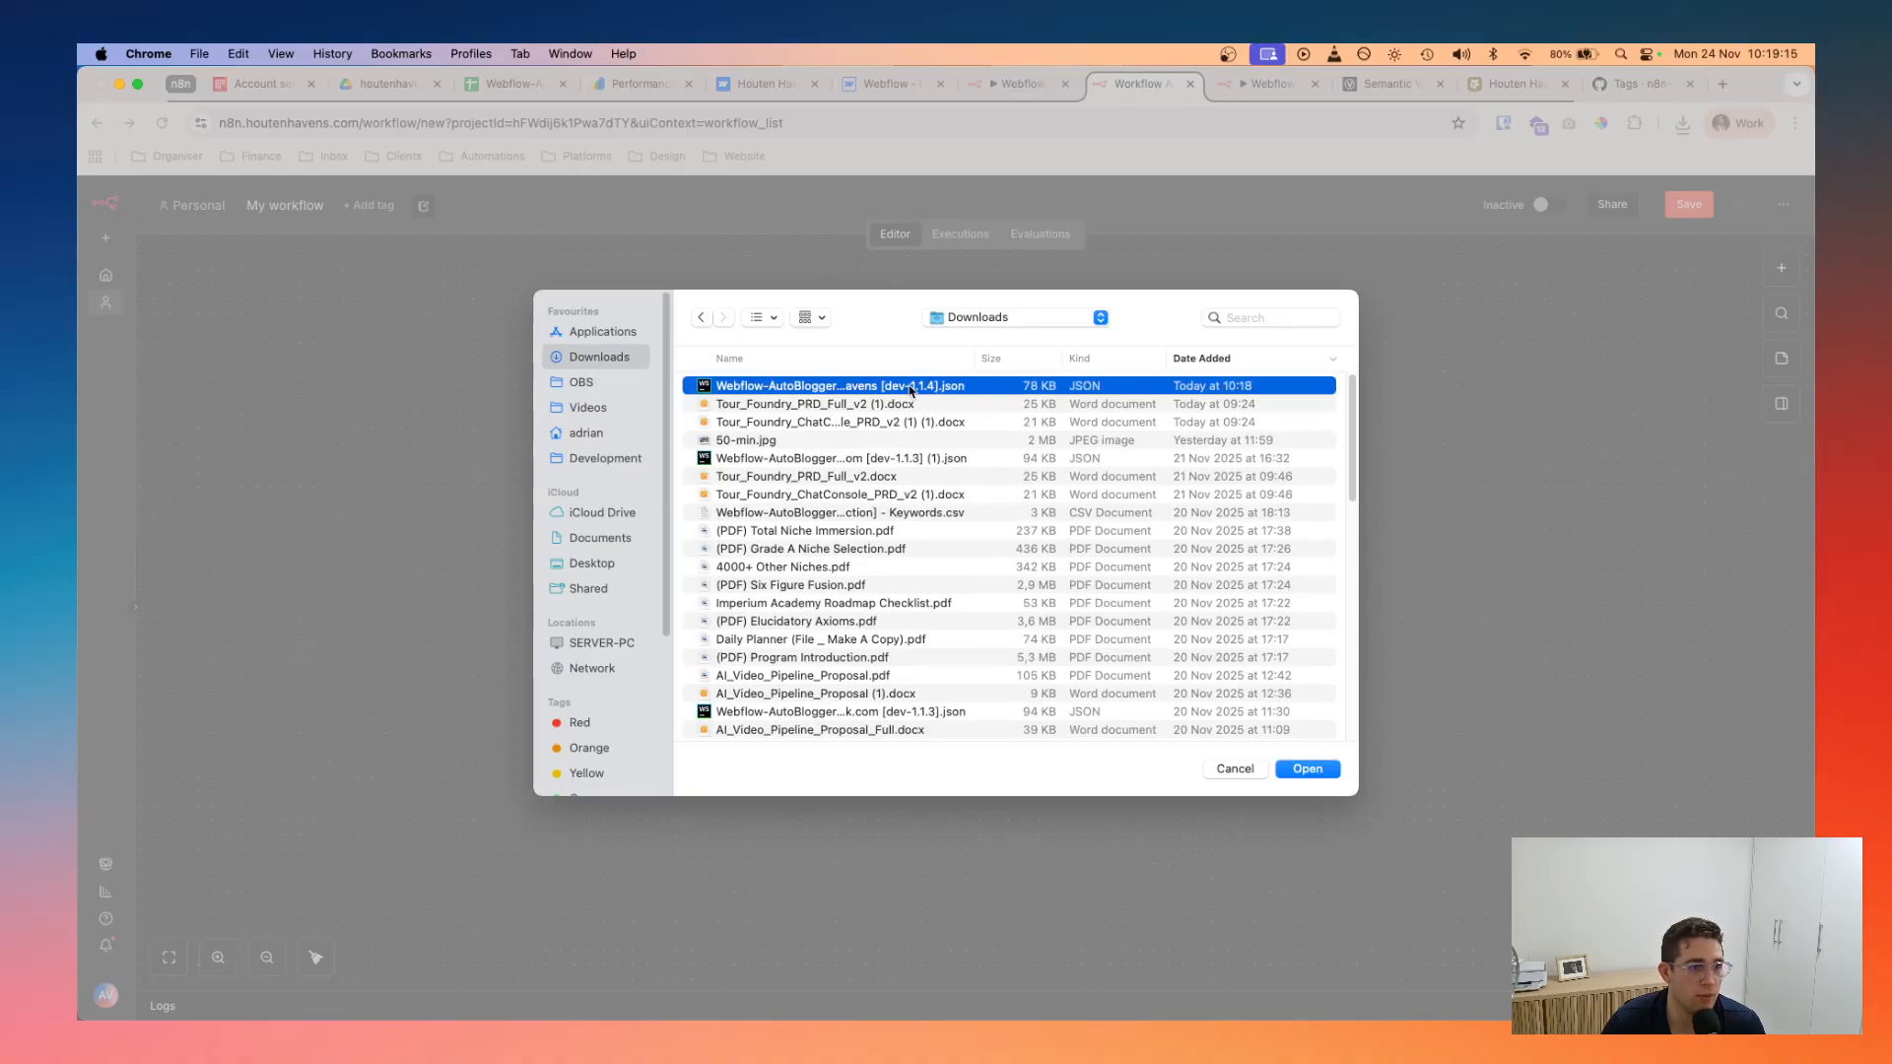
pyautogui.doubleClick(909, 387)
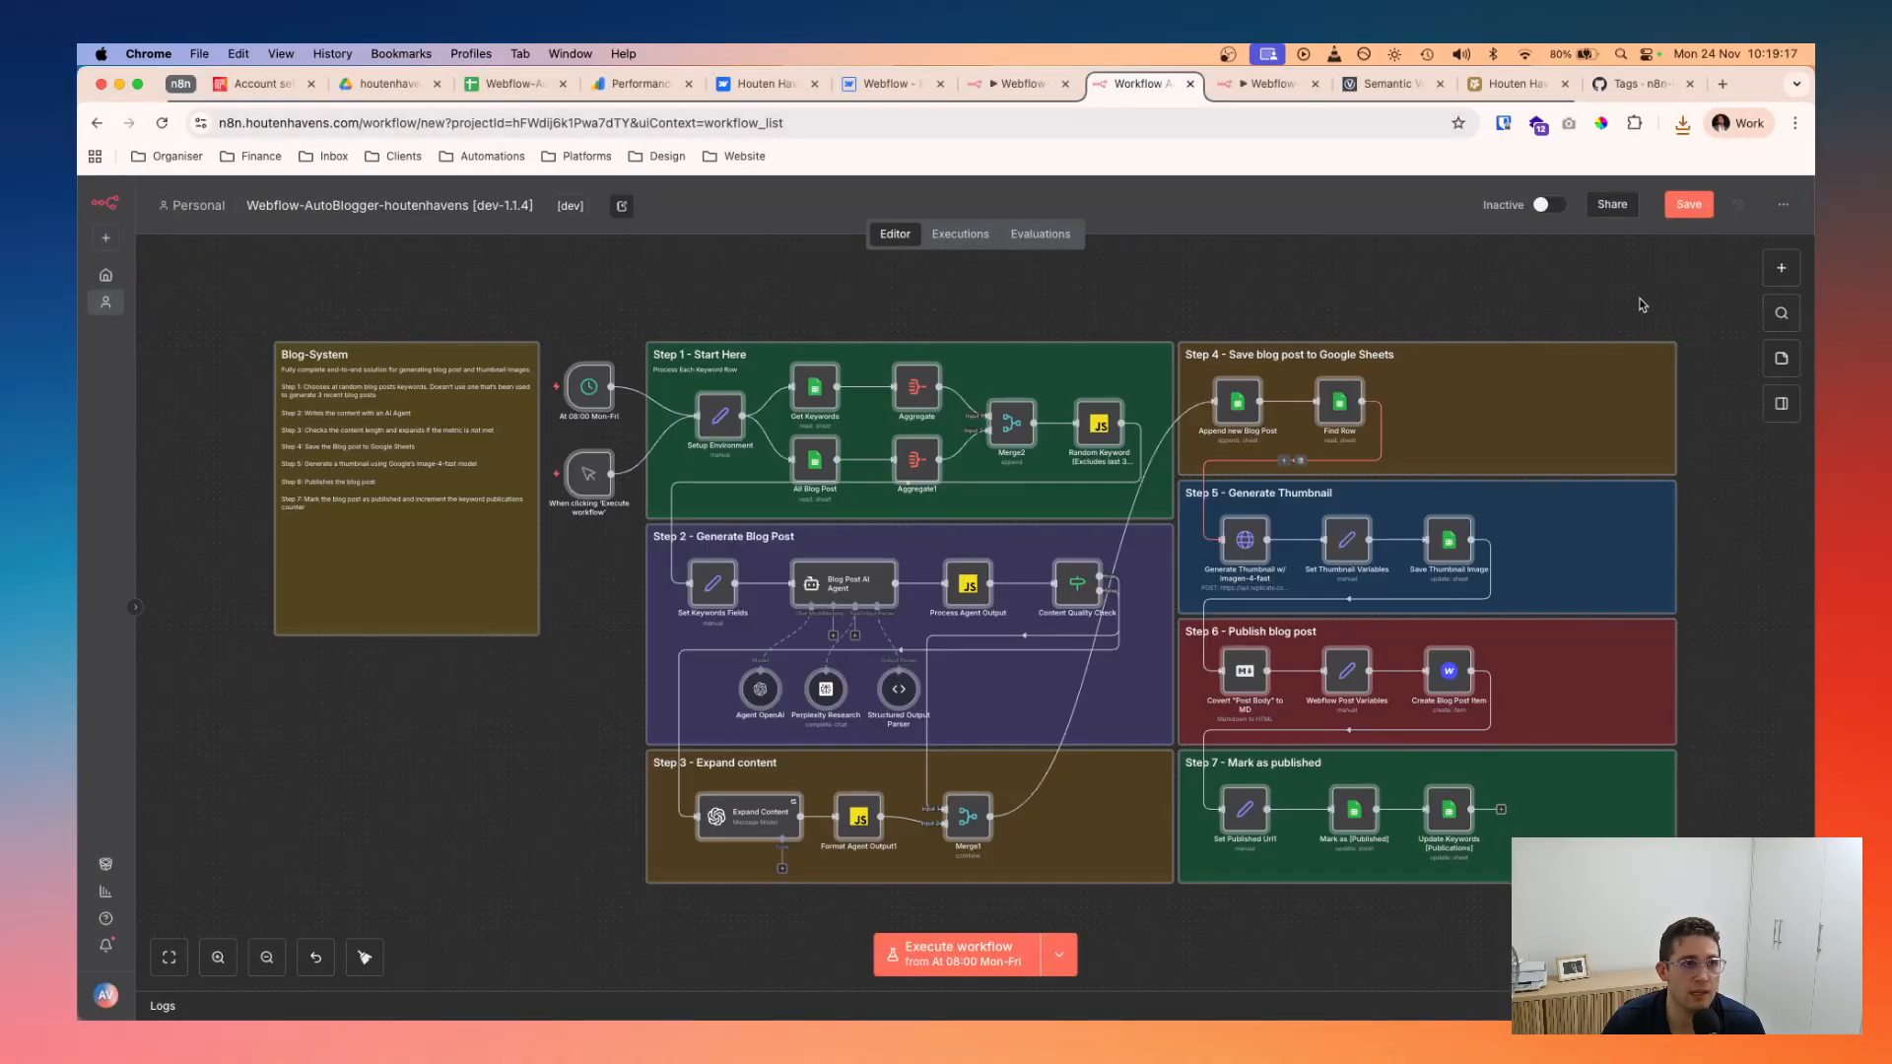
pyautogui.hscroll(2, 1182, 281)
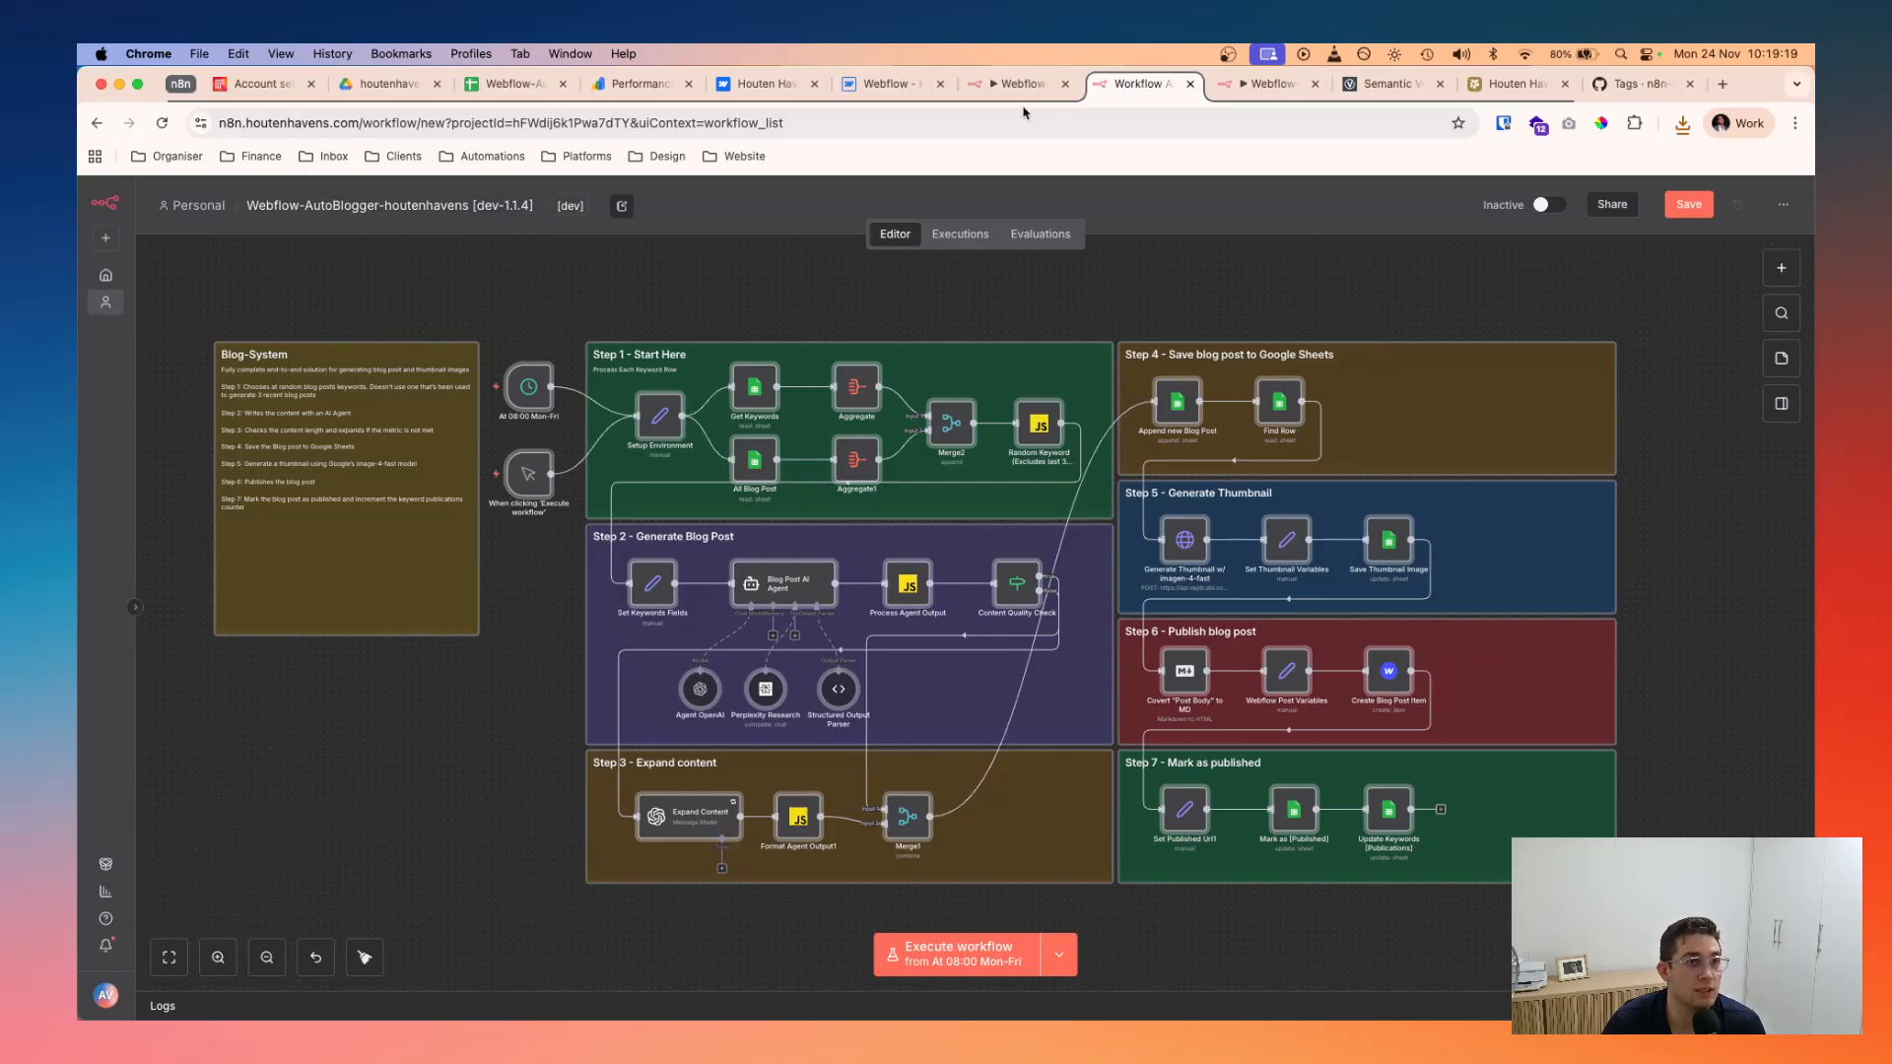
# - Check the production-1.1.3 naming and rename the imported workflow to "Webflow-AutoBlogger-houtenhavens [production-1.1.4]"
pyautogui.click(1023, 84)
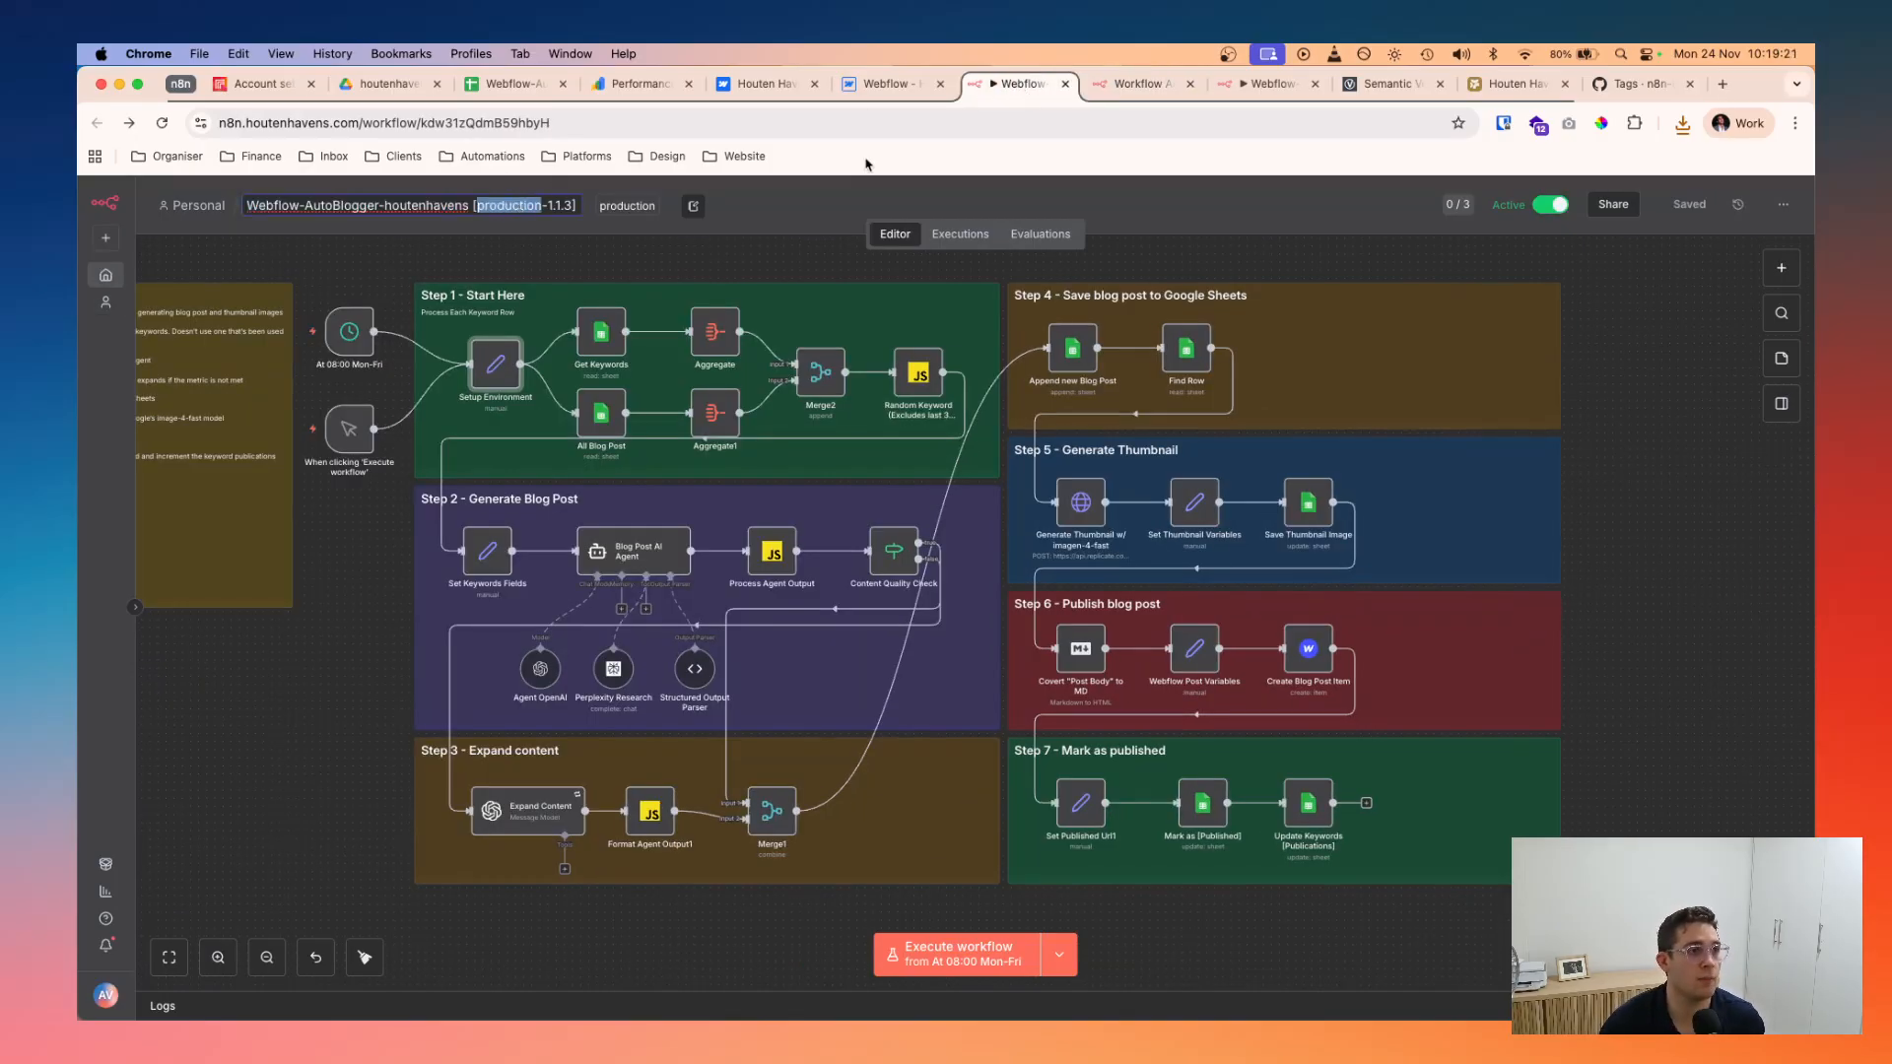
pyautogui.click(1133, 84)
pyautogui.click(470, 209)
pyautogui.doubleClick(487, 205)
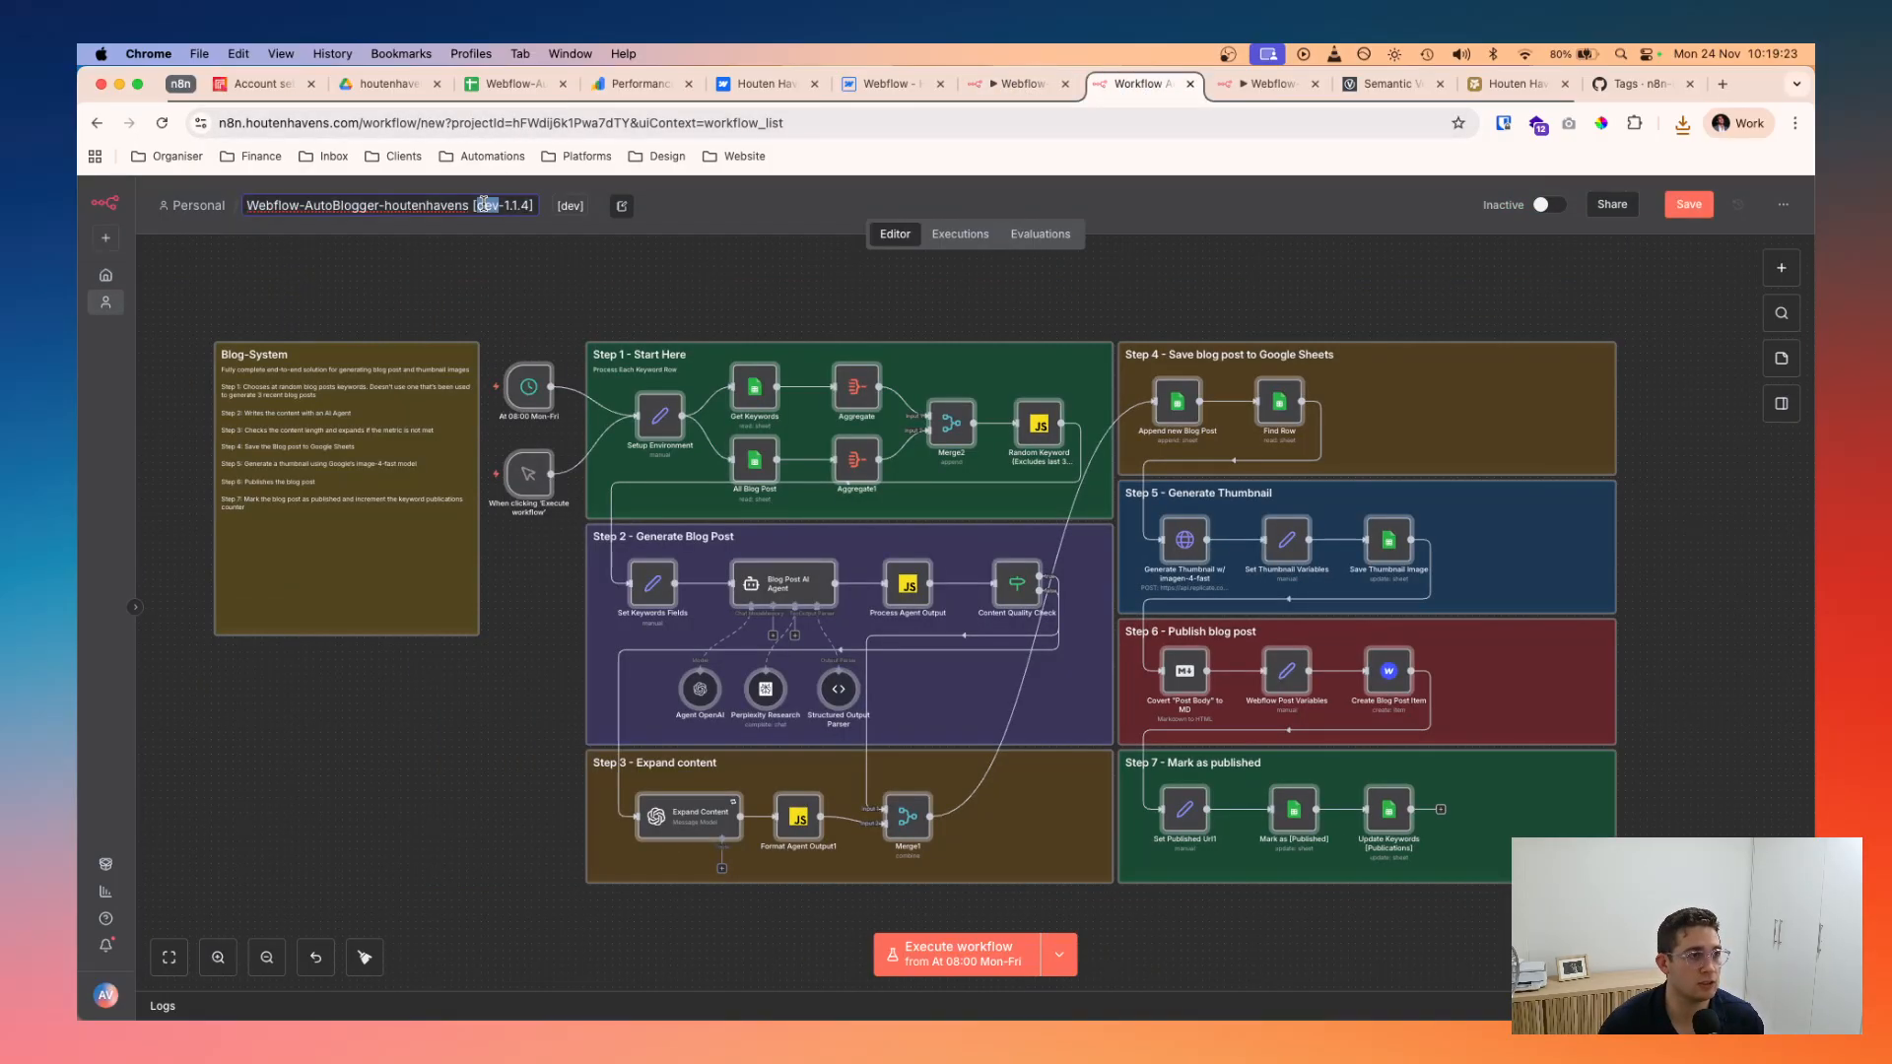
pyautogui.write('production')
pyautogui.press('Return')
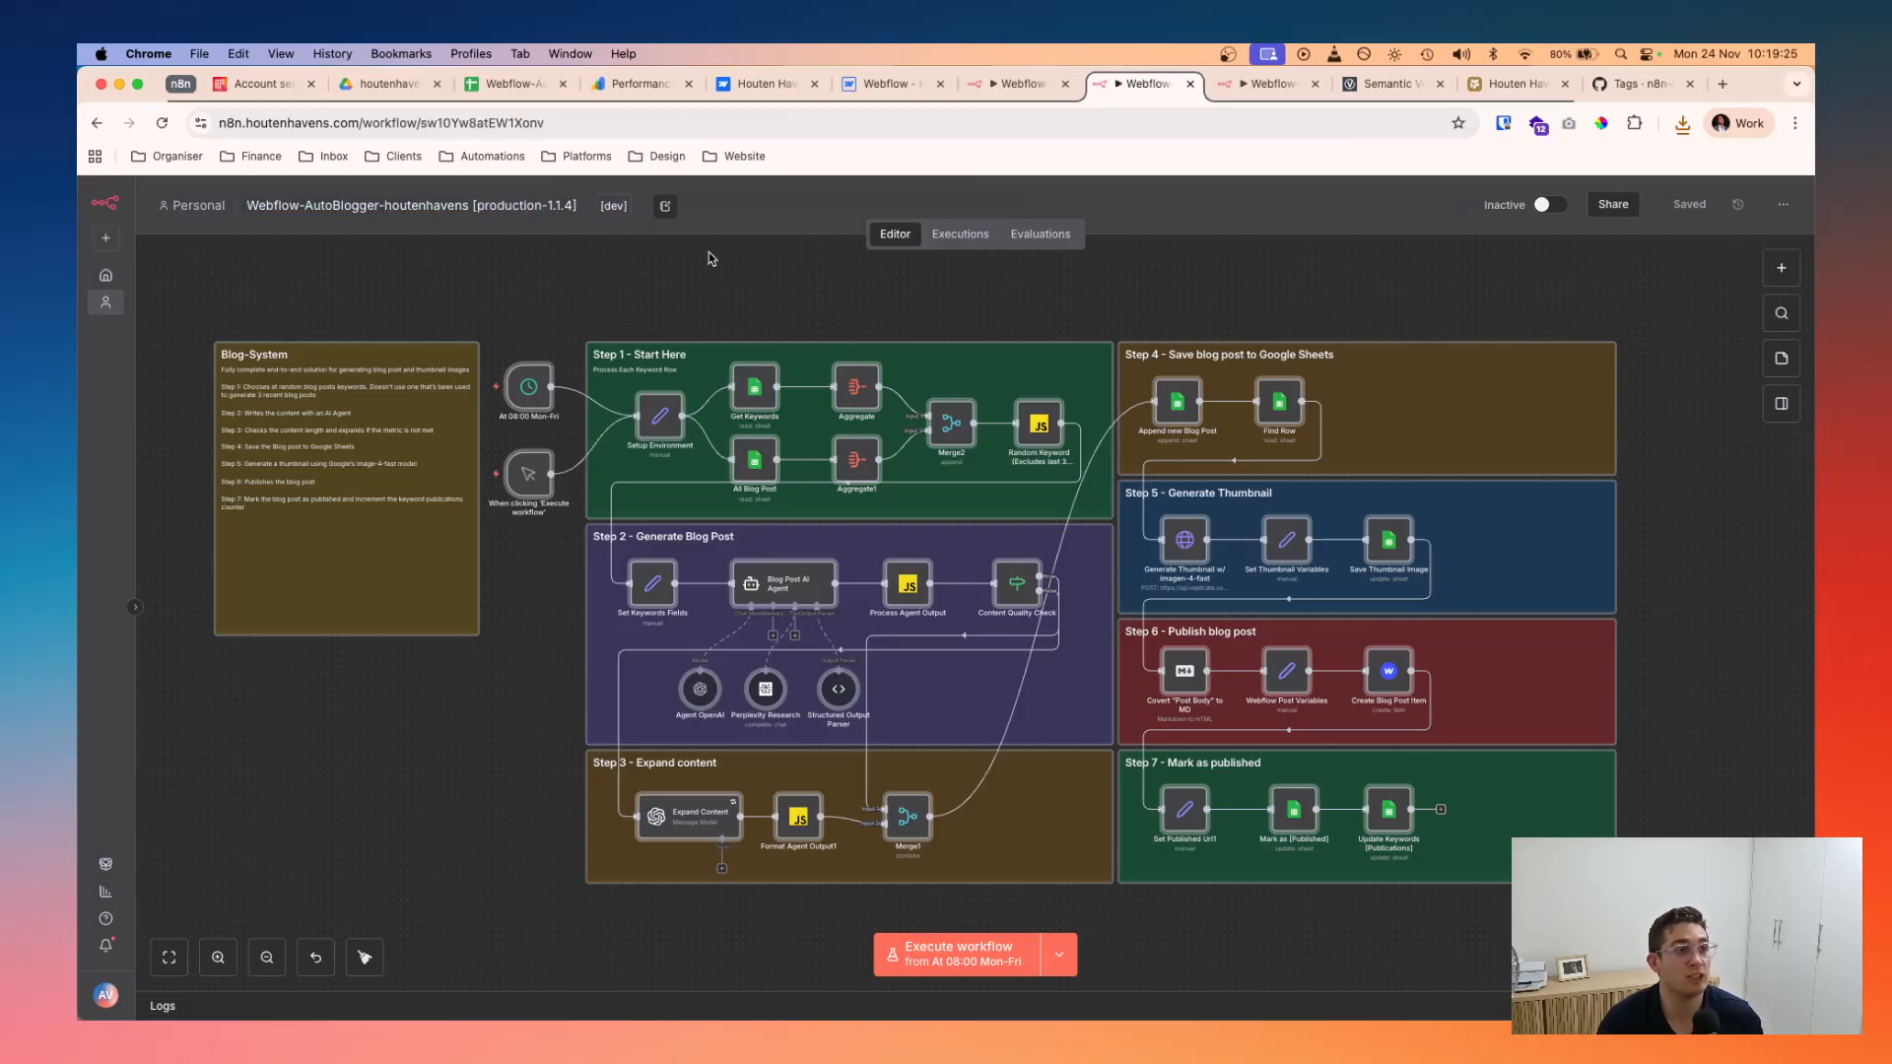
# - Replace the workflow's [dev] tag with the production tag
pyautogui.click(617, 209)
pyautogui.click(683, 290)
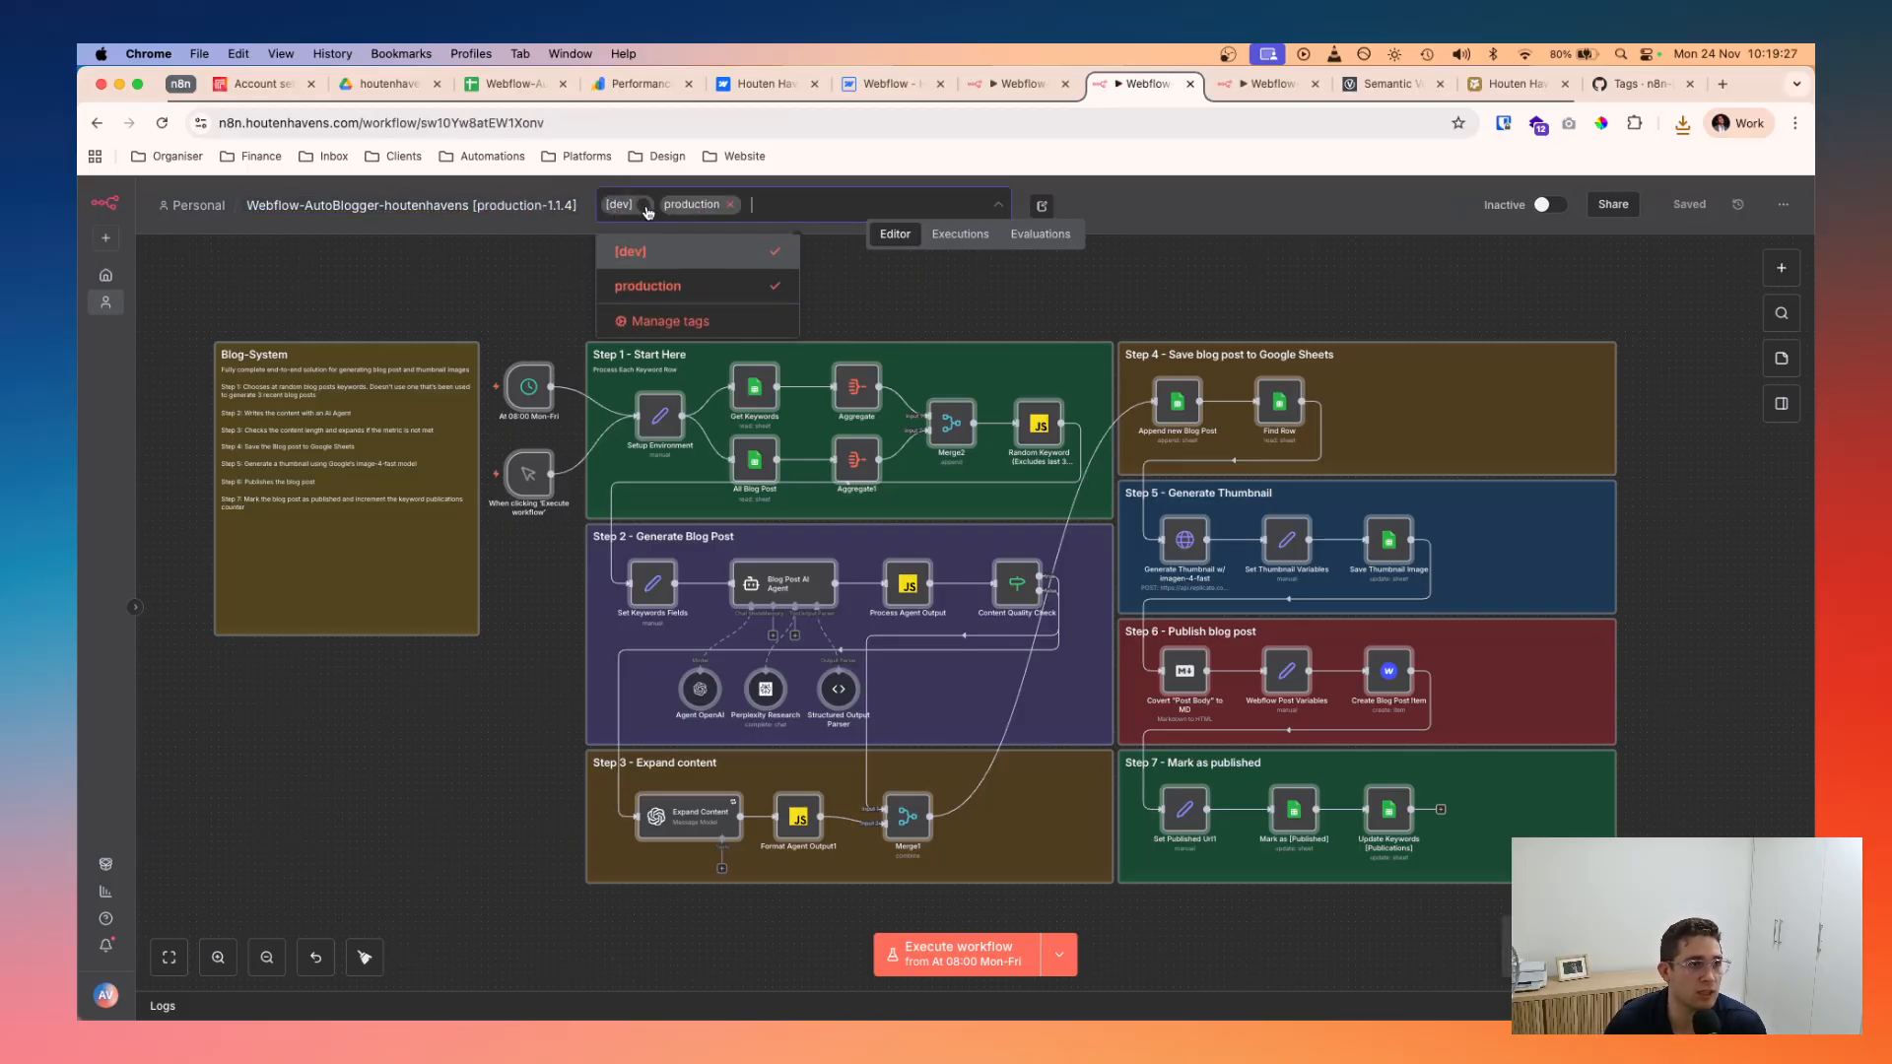
pyautogui.click(643, 205)
pyautogui.click(1271, 266)
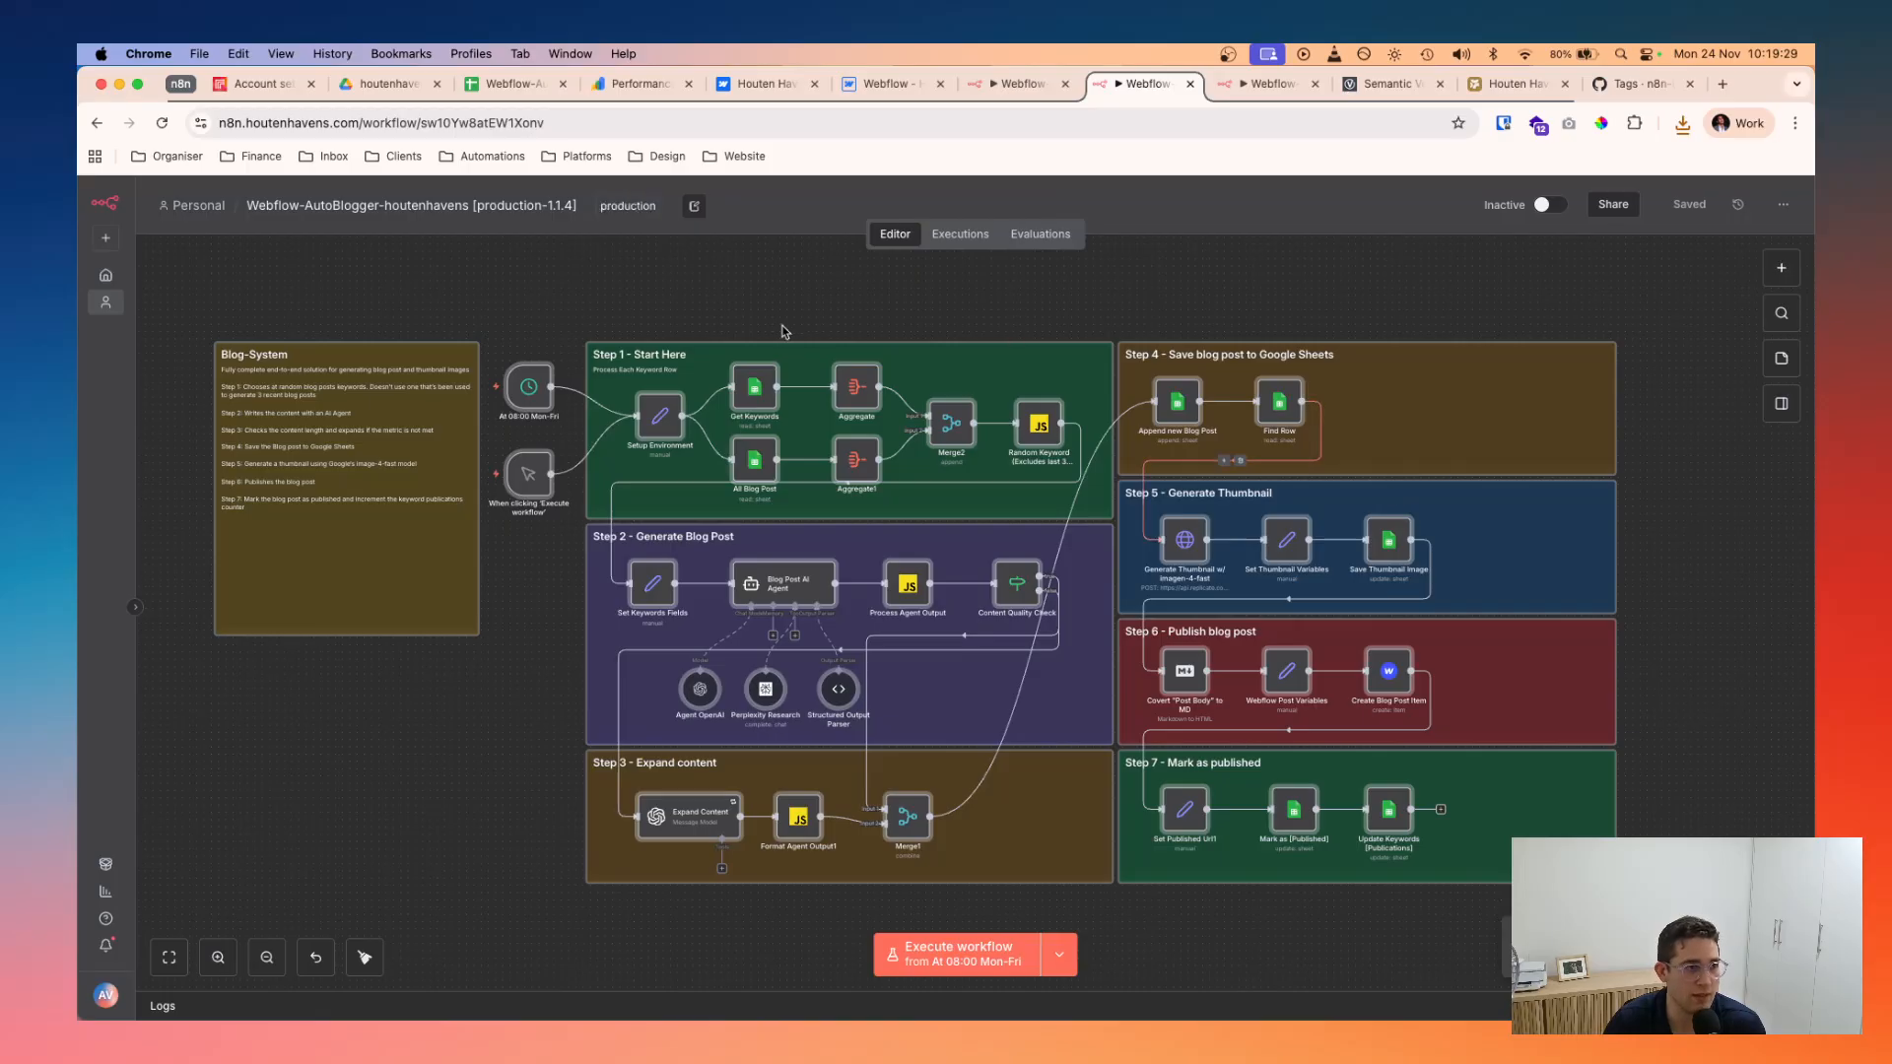
# - Set the production field to true in the Setup Environment node
pyautogui.doubleClick(654, 419)
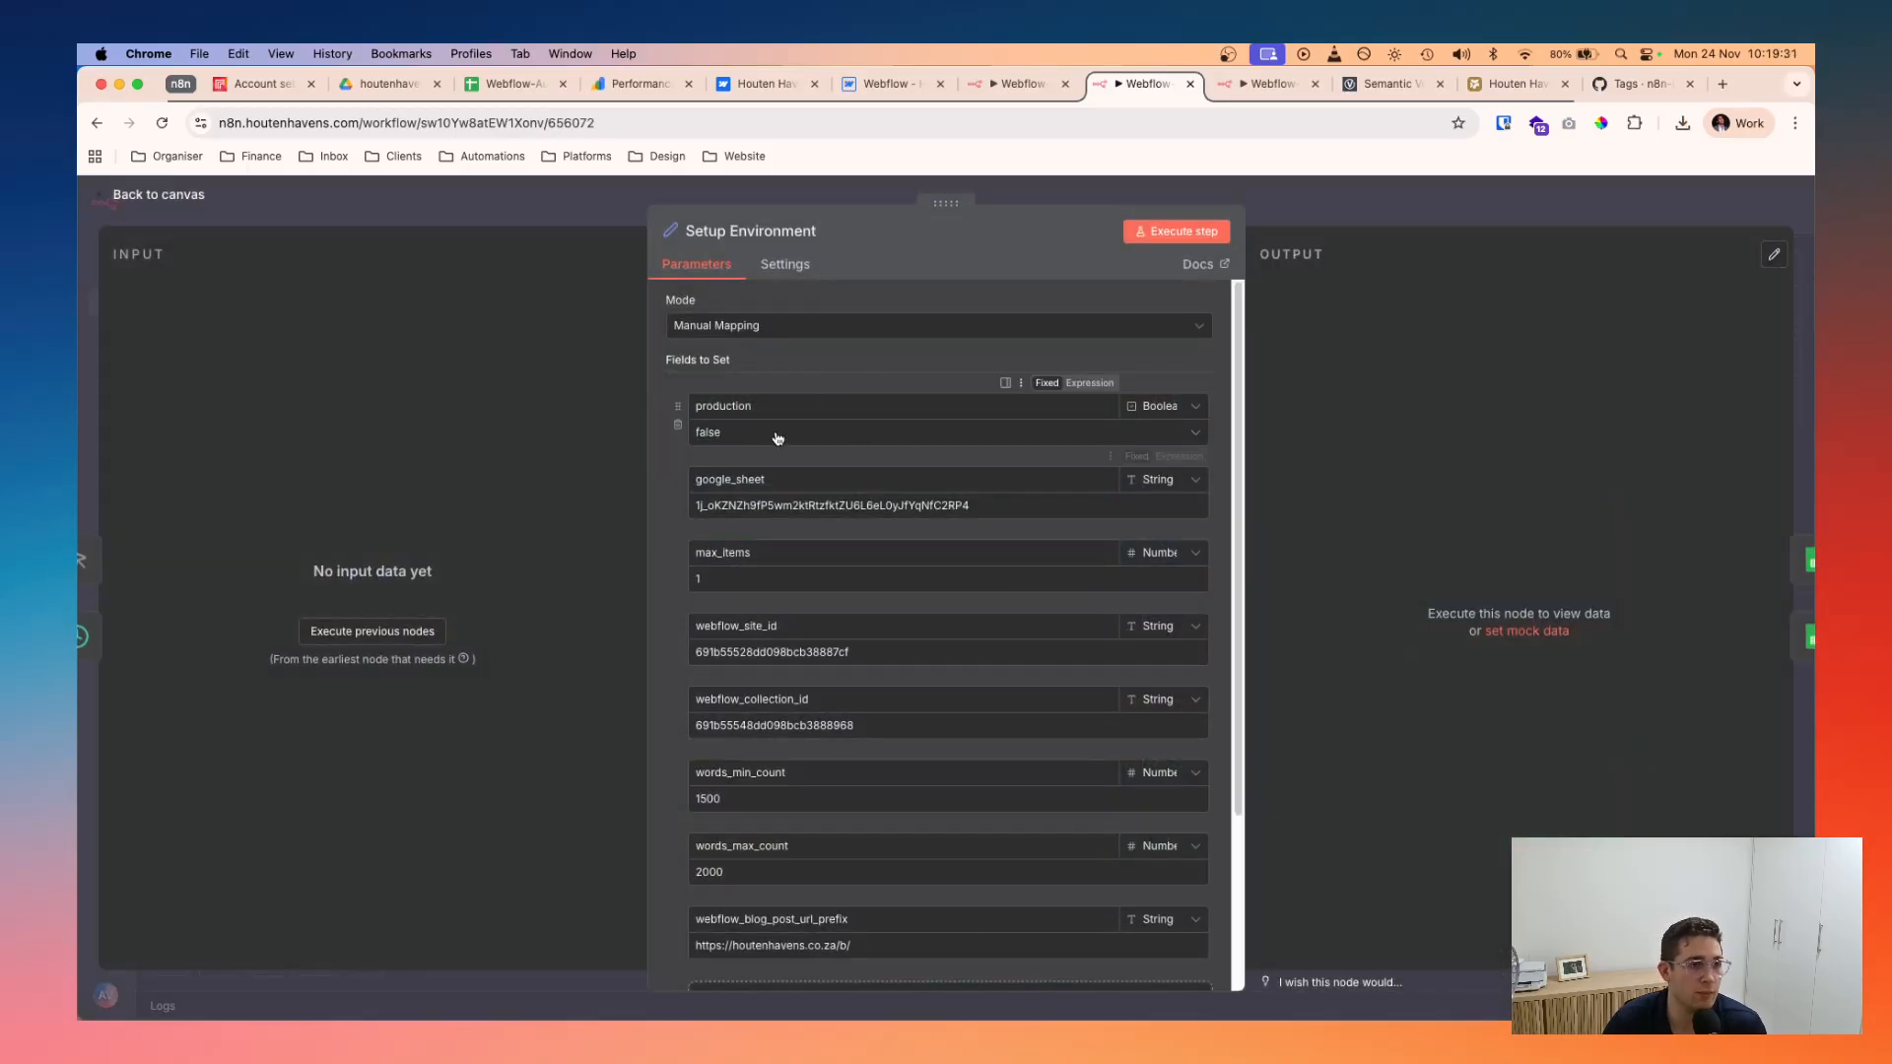
pyautogui.click(776, 433)
pyautogui.click(770, 511)
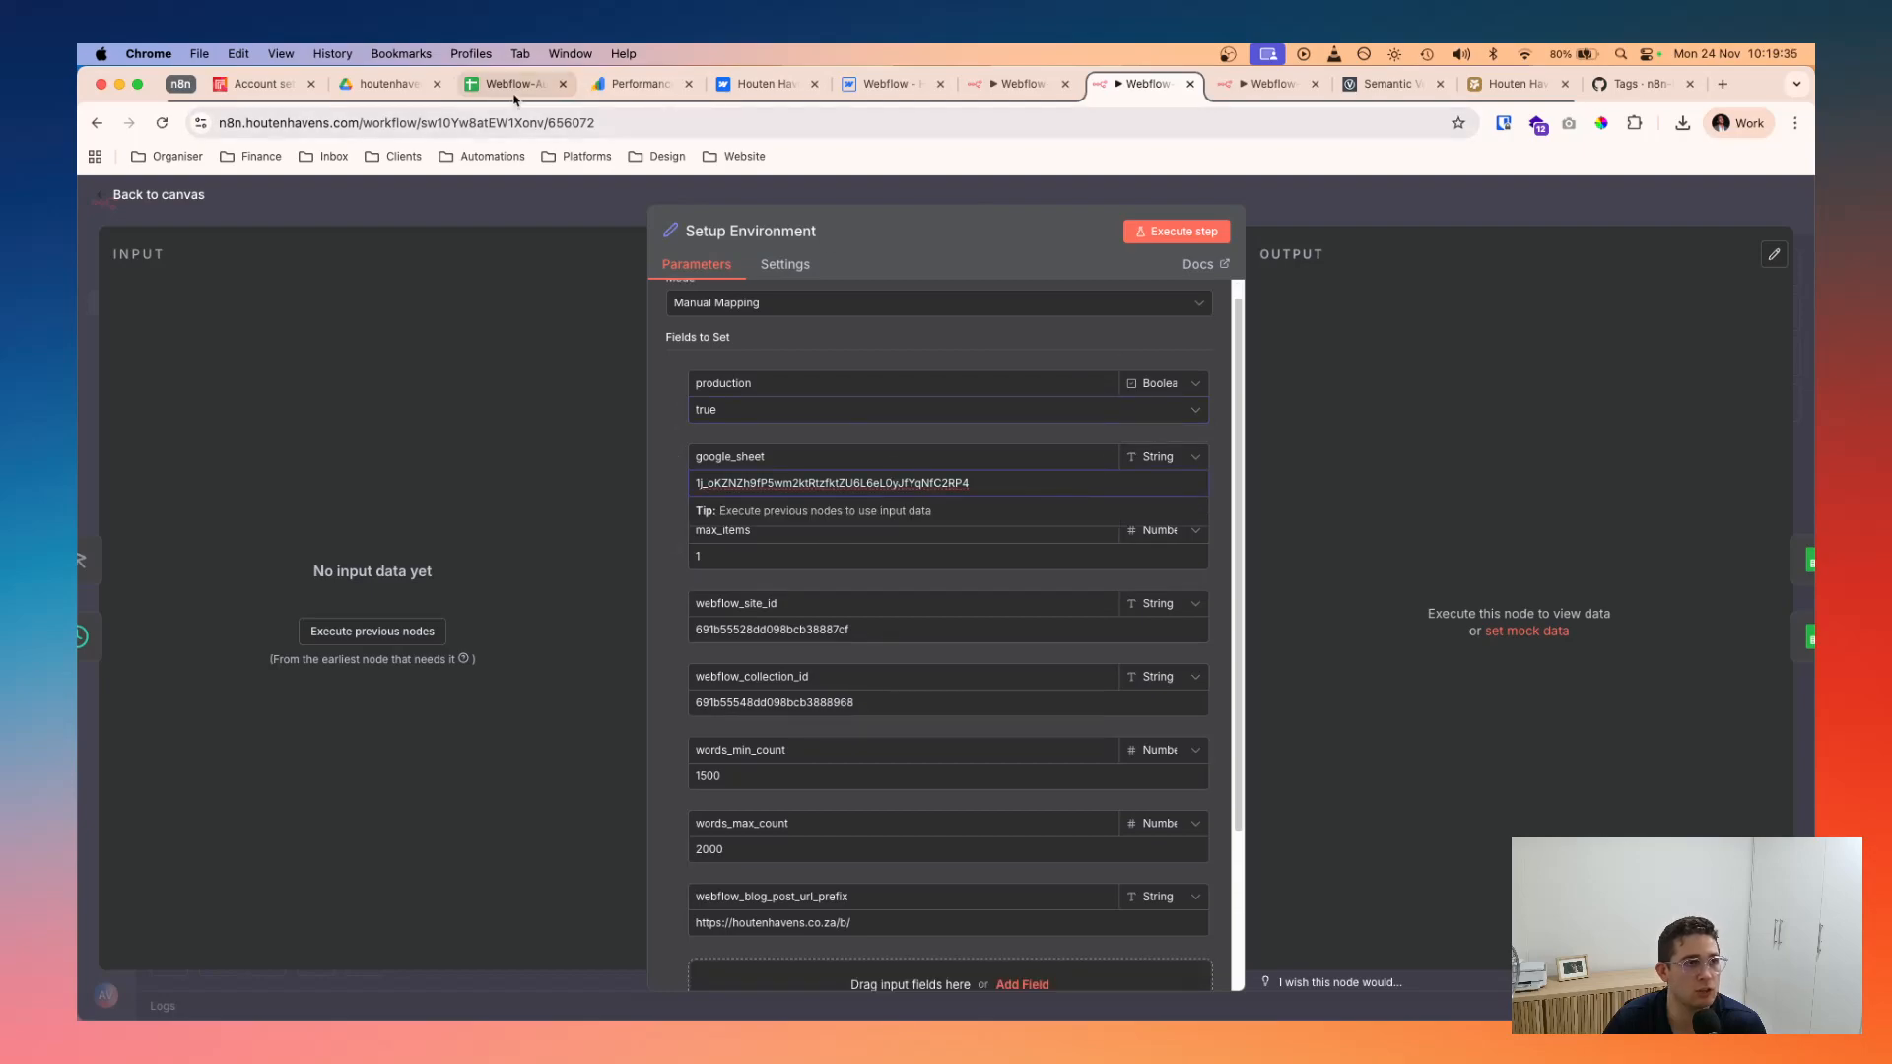
# - Replace the google_sheet value with the spreadsheet ID copied from the URL of the Webflow-AutoBlogger-houtenhavens [Production] sheet
pyautogui.click(516, 97)
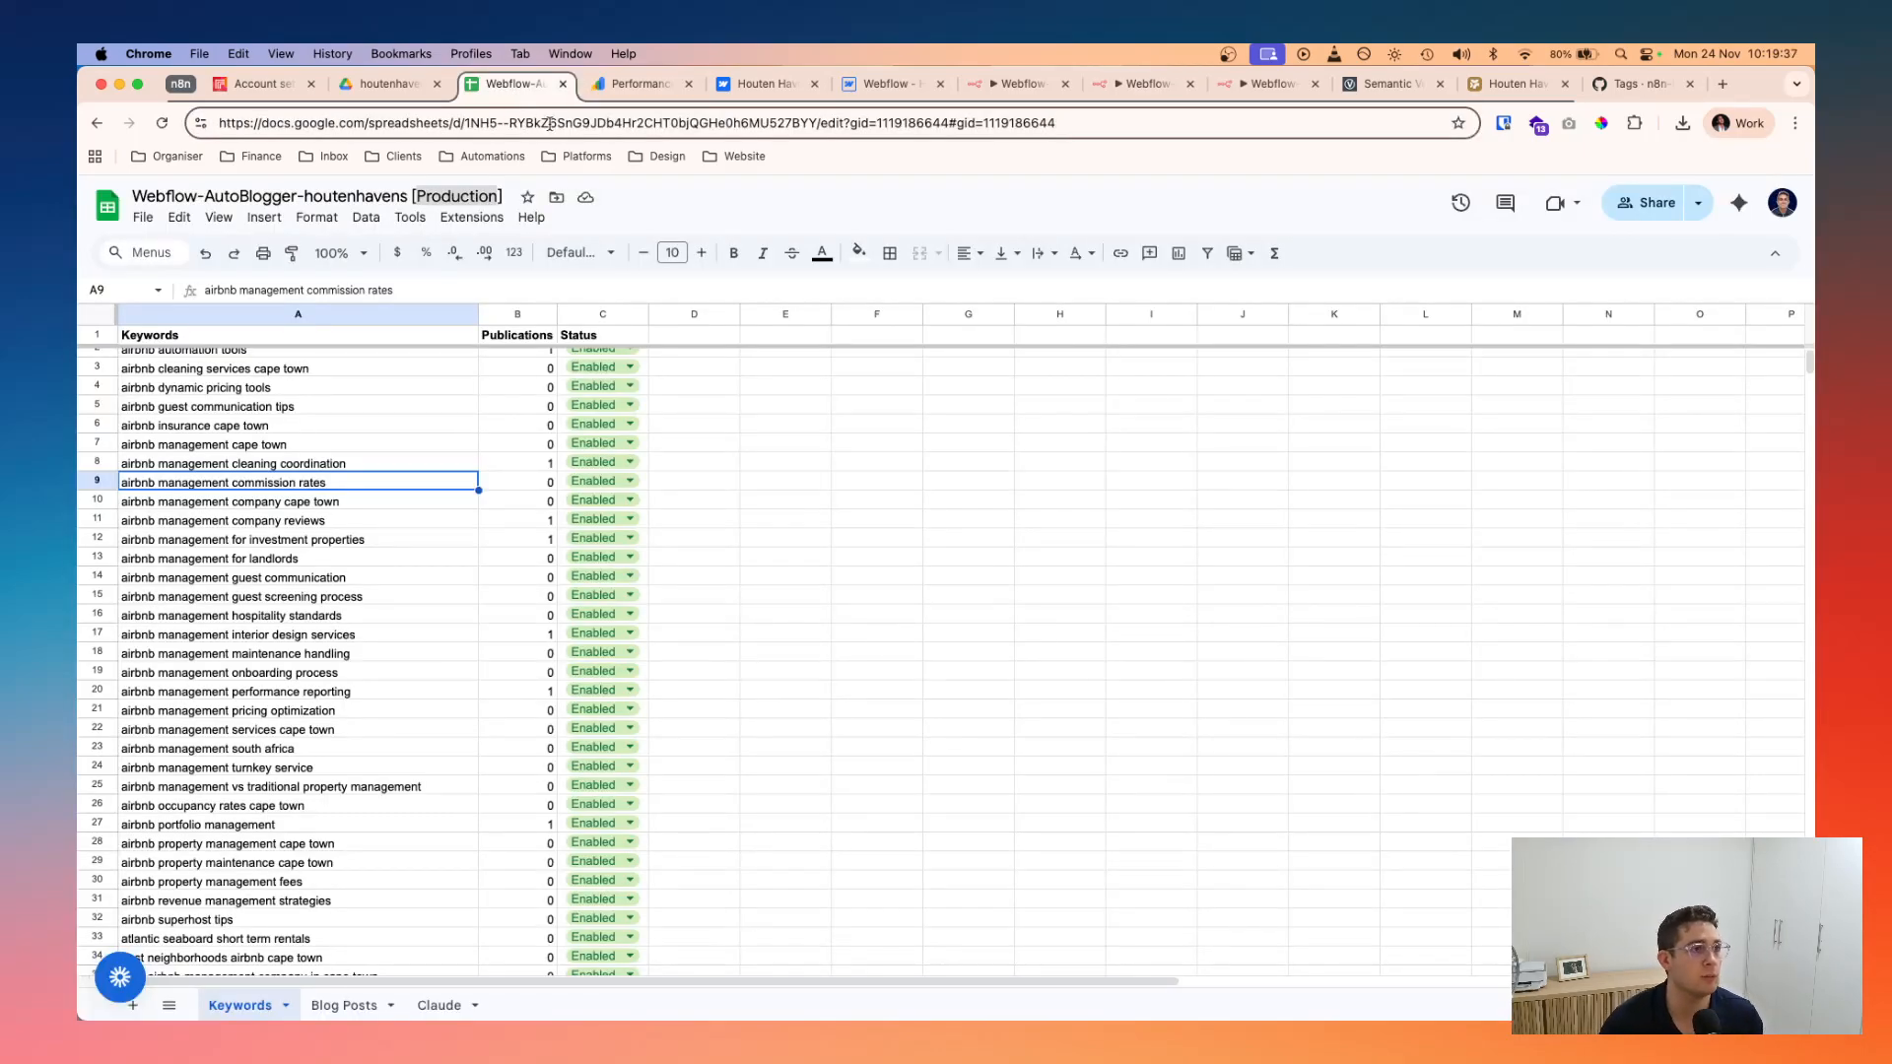
pyautogui.doubleClick(549, 123)
pyautogui.moveTo(465, 124); pyautogui.dragTo(834, 126)
pyautogui.press('super+c')
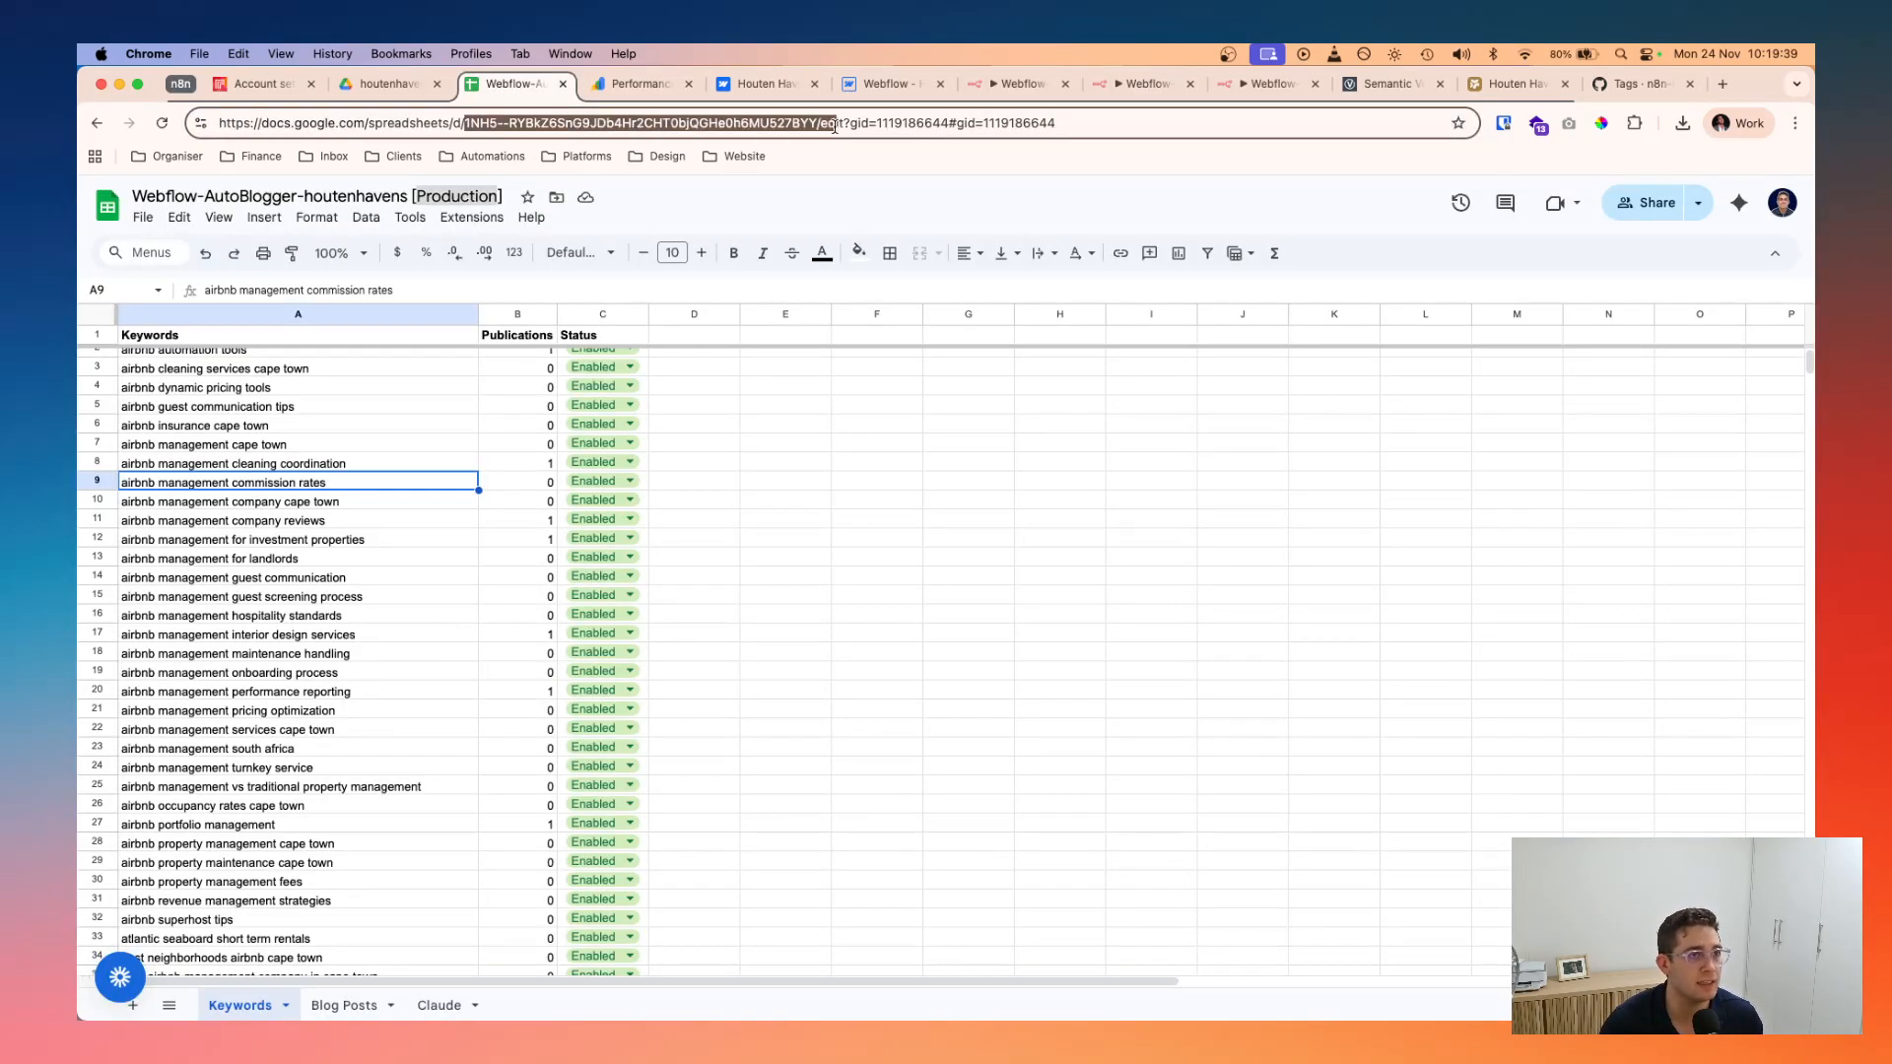
pyautogui.click(1143, 83)
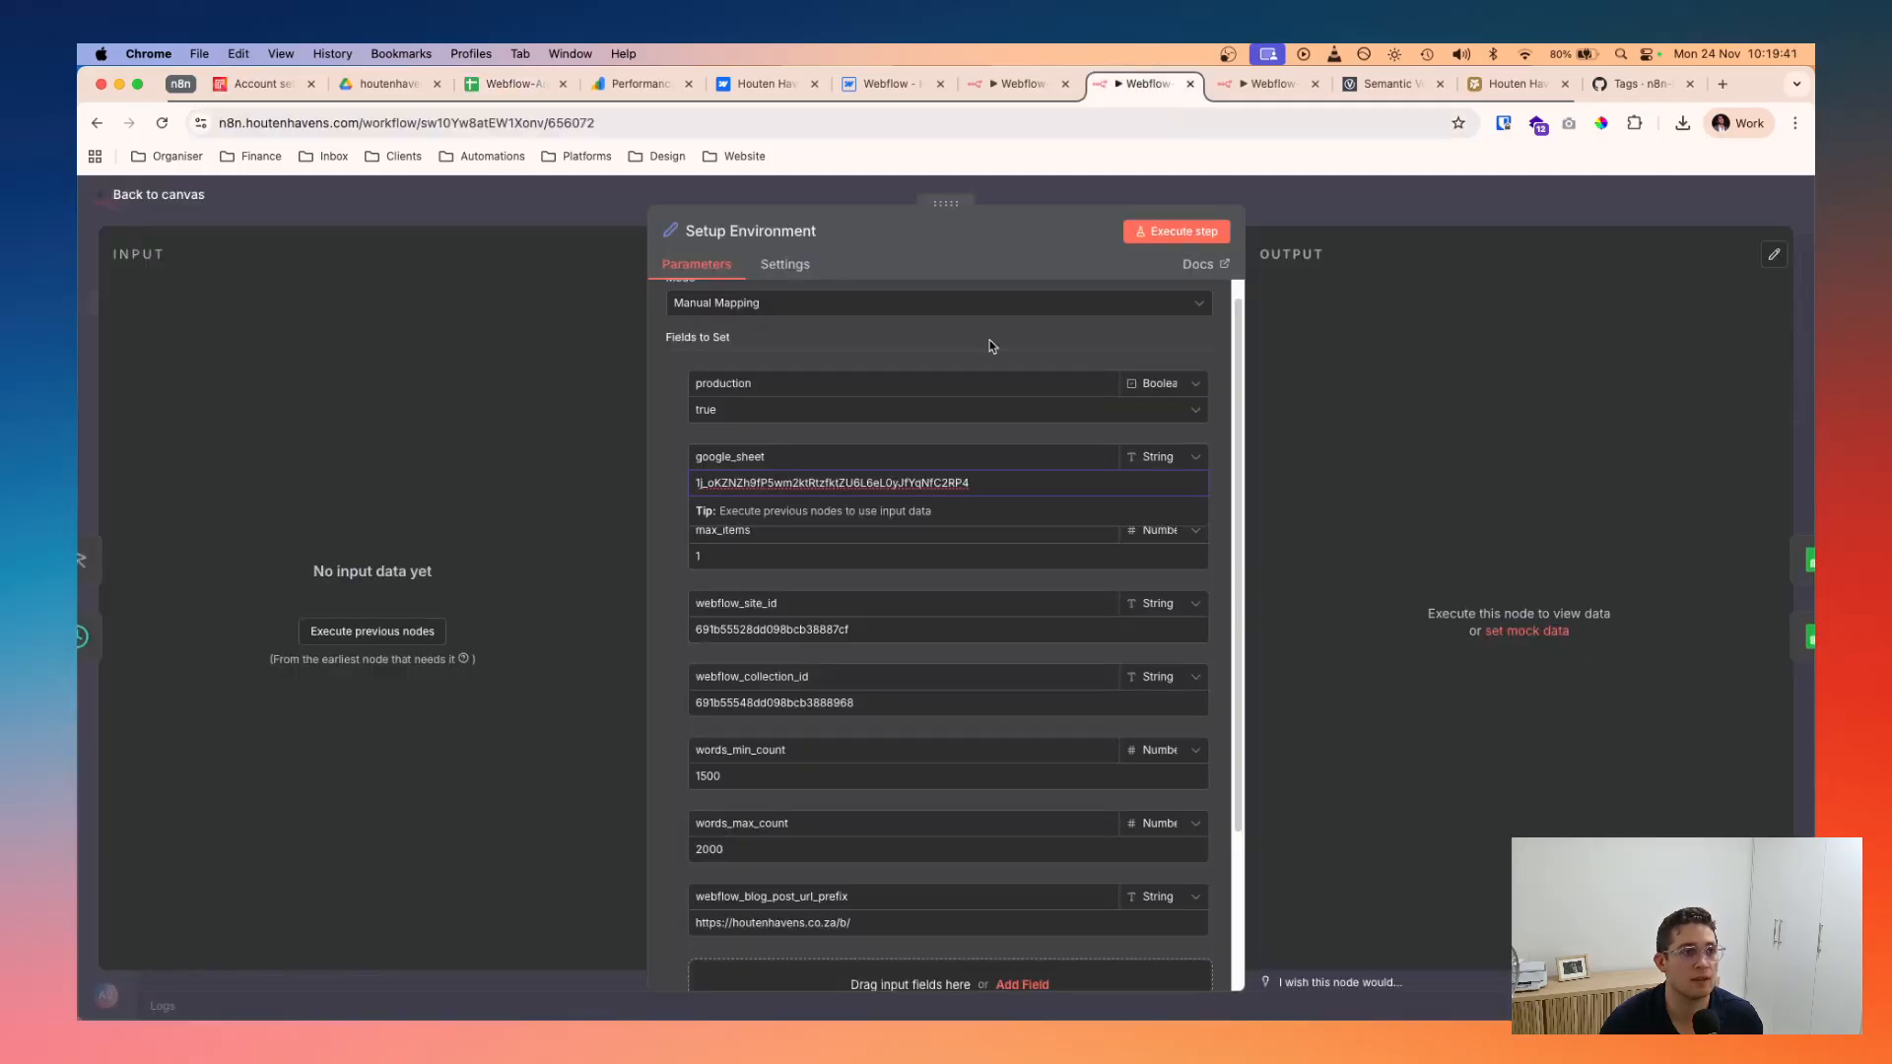
pyautogui.click(974, 483)
pyautogui.press('super+a')
pyautogui.press('super+v')
pyautogui.click(663, 596)
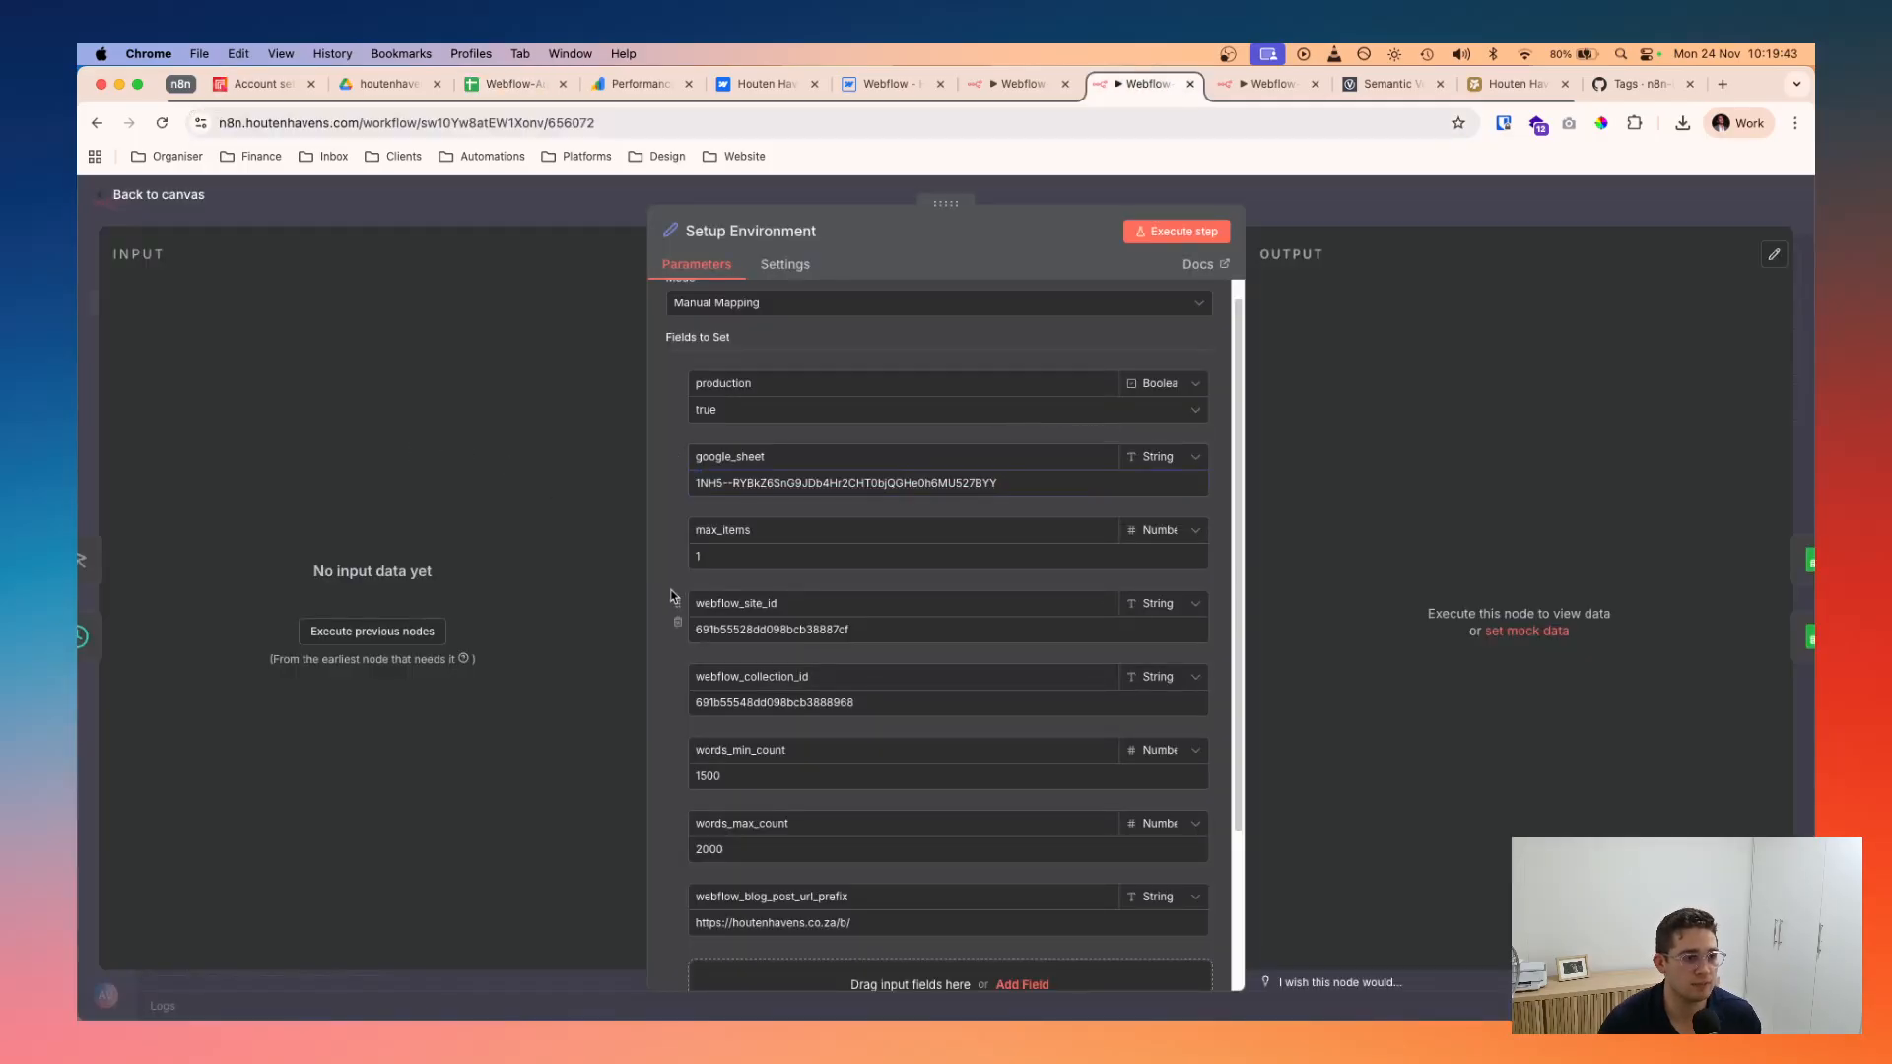
# - Set max_items to 2 in the Setup Environment node
pyautogui.click(877, 631)
pyautogui.click(902, 597)
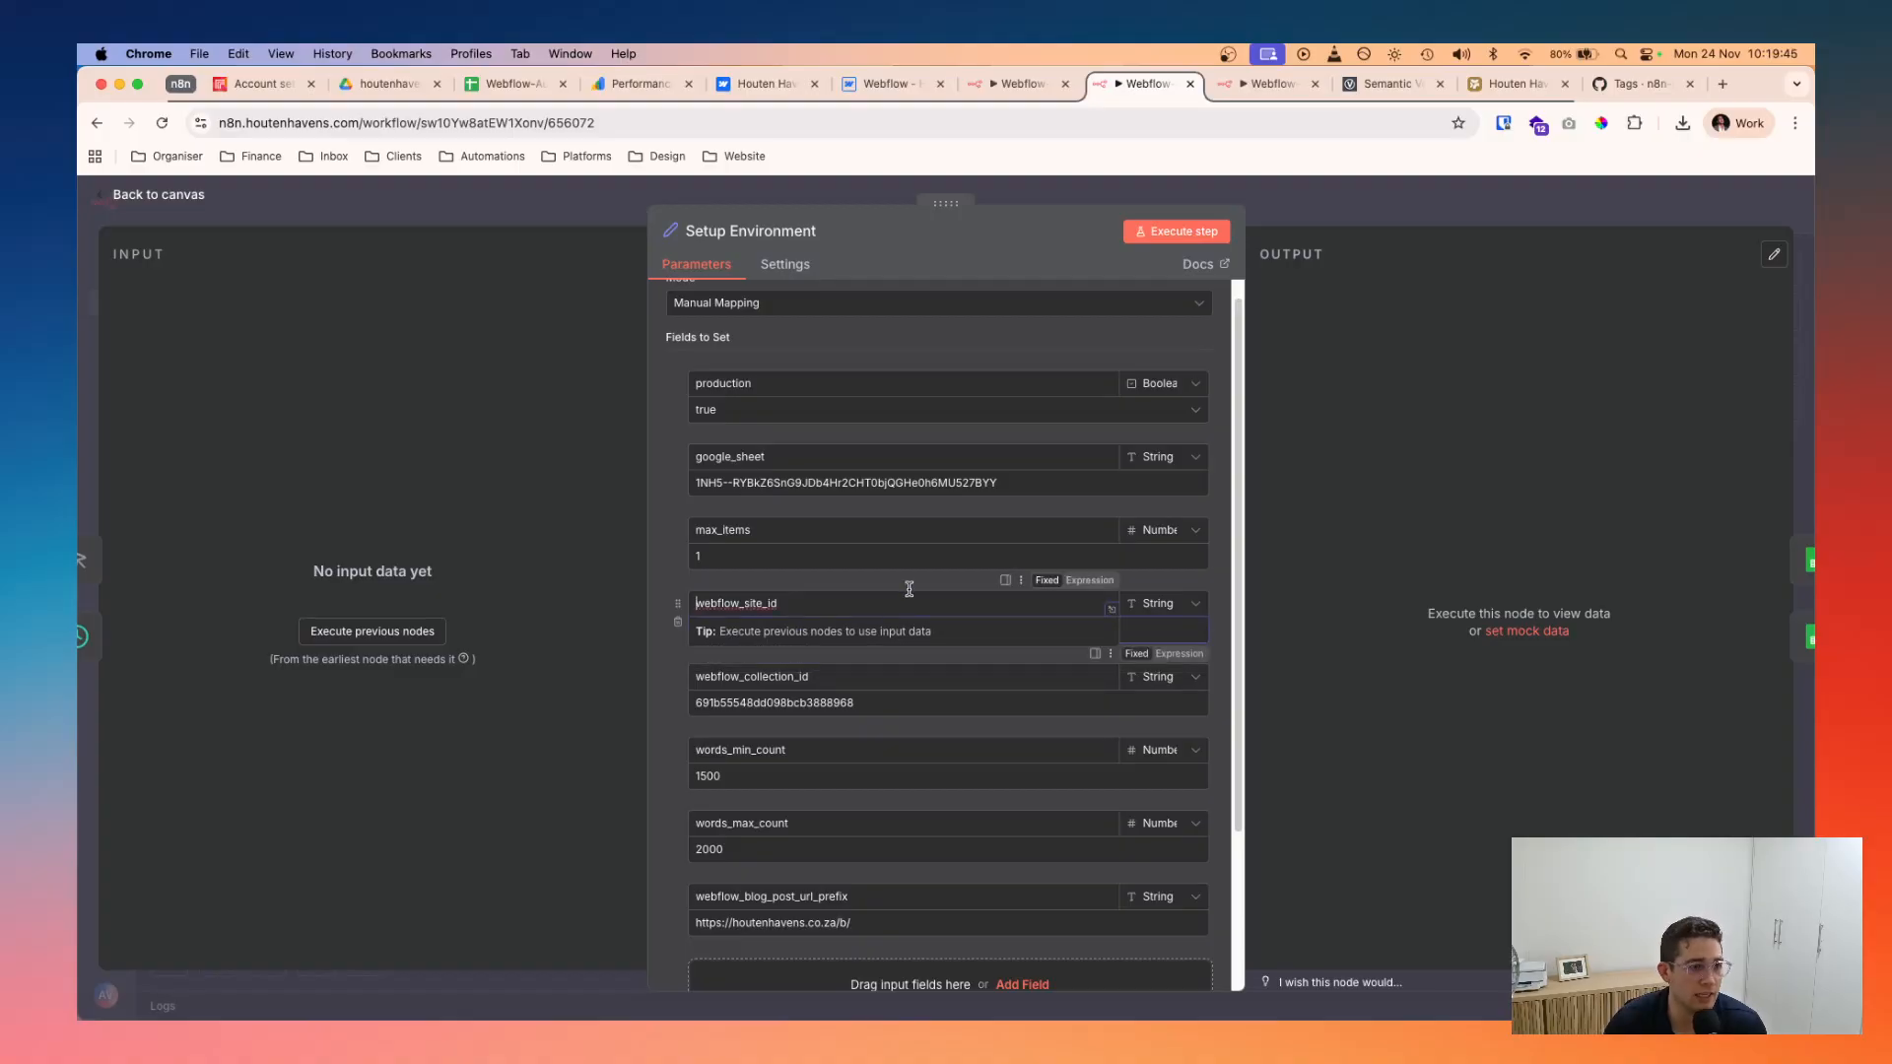
pyautogui.moveTo(751, 557); pyautogui.dragTo(589, 541)
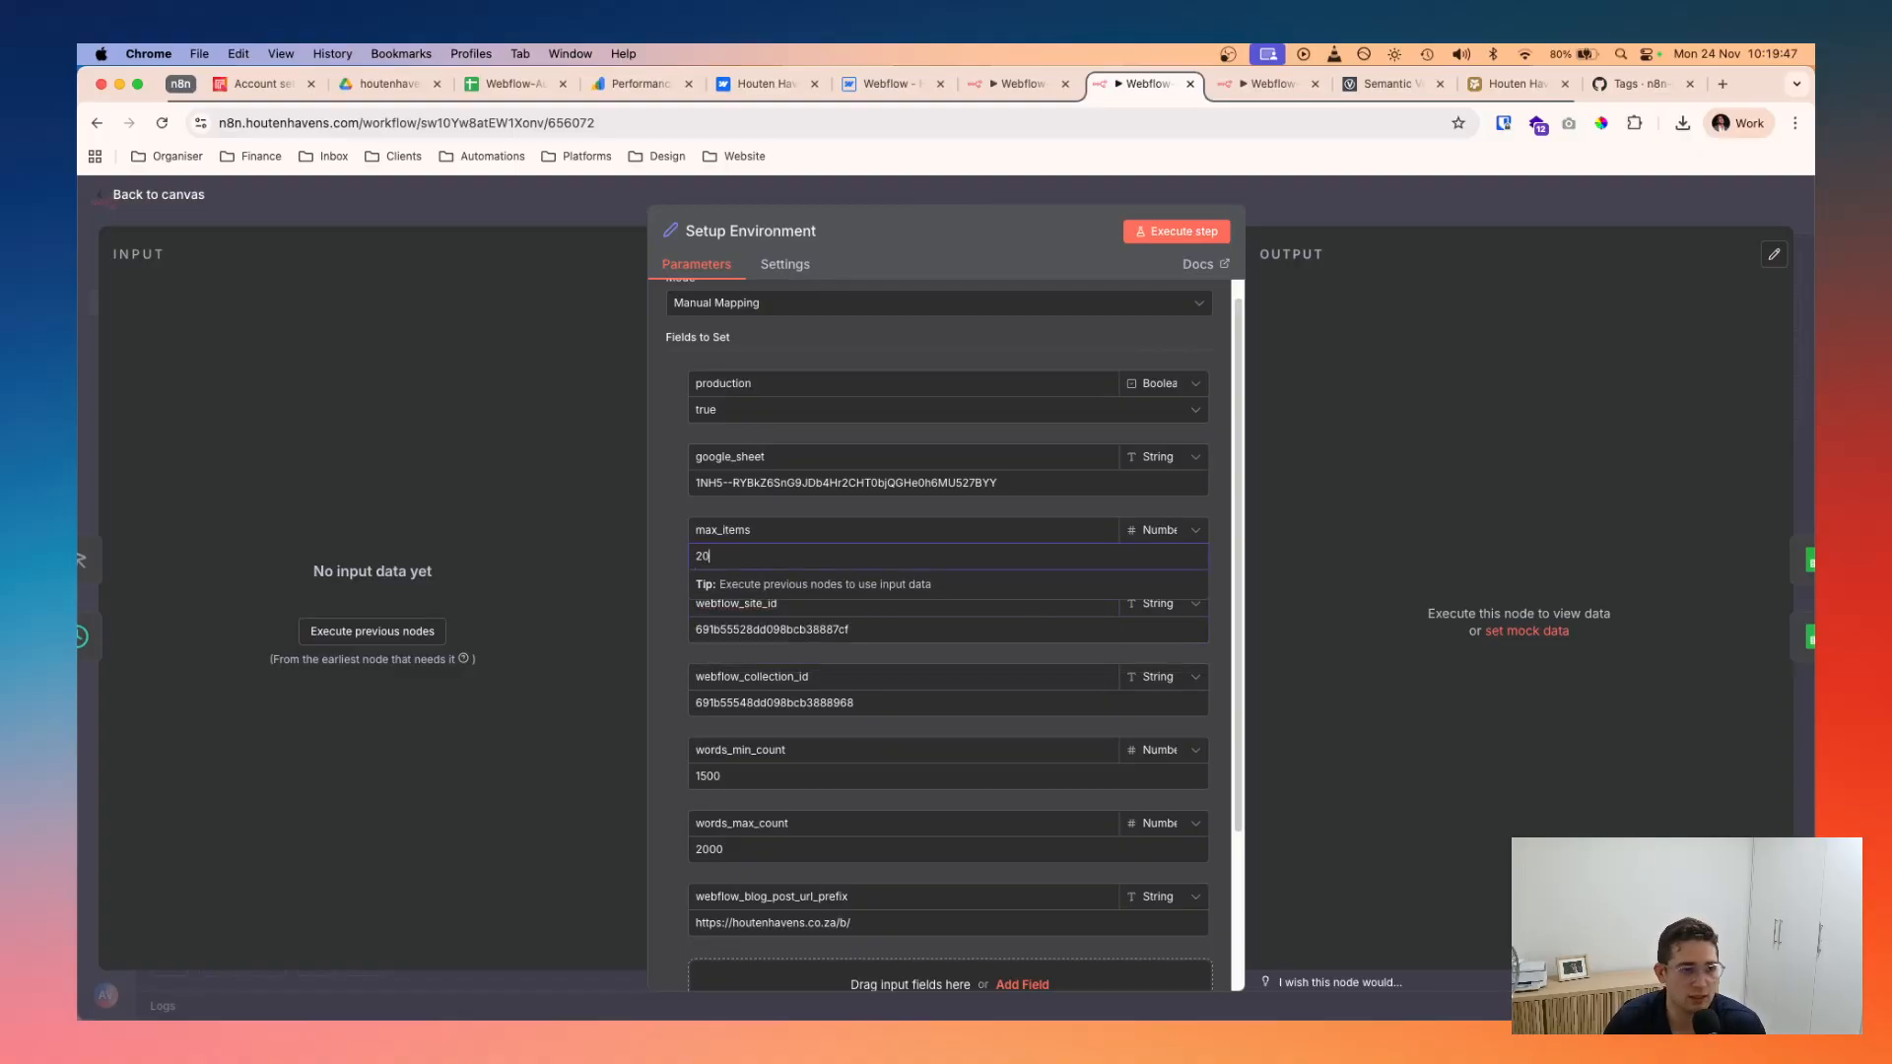
pyautogui.write('20')
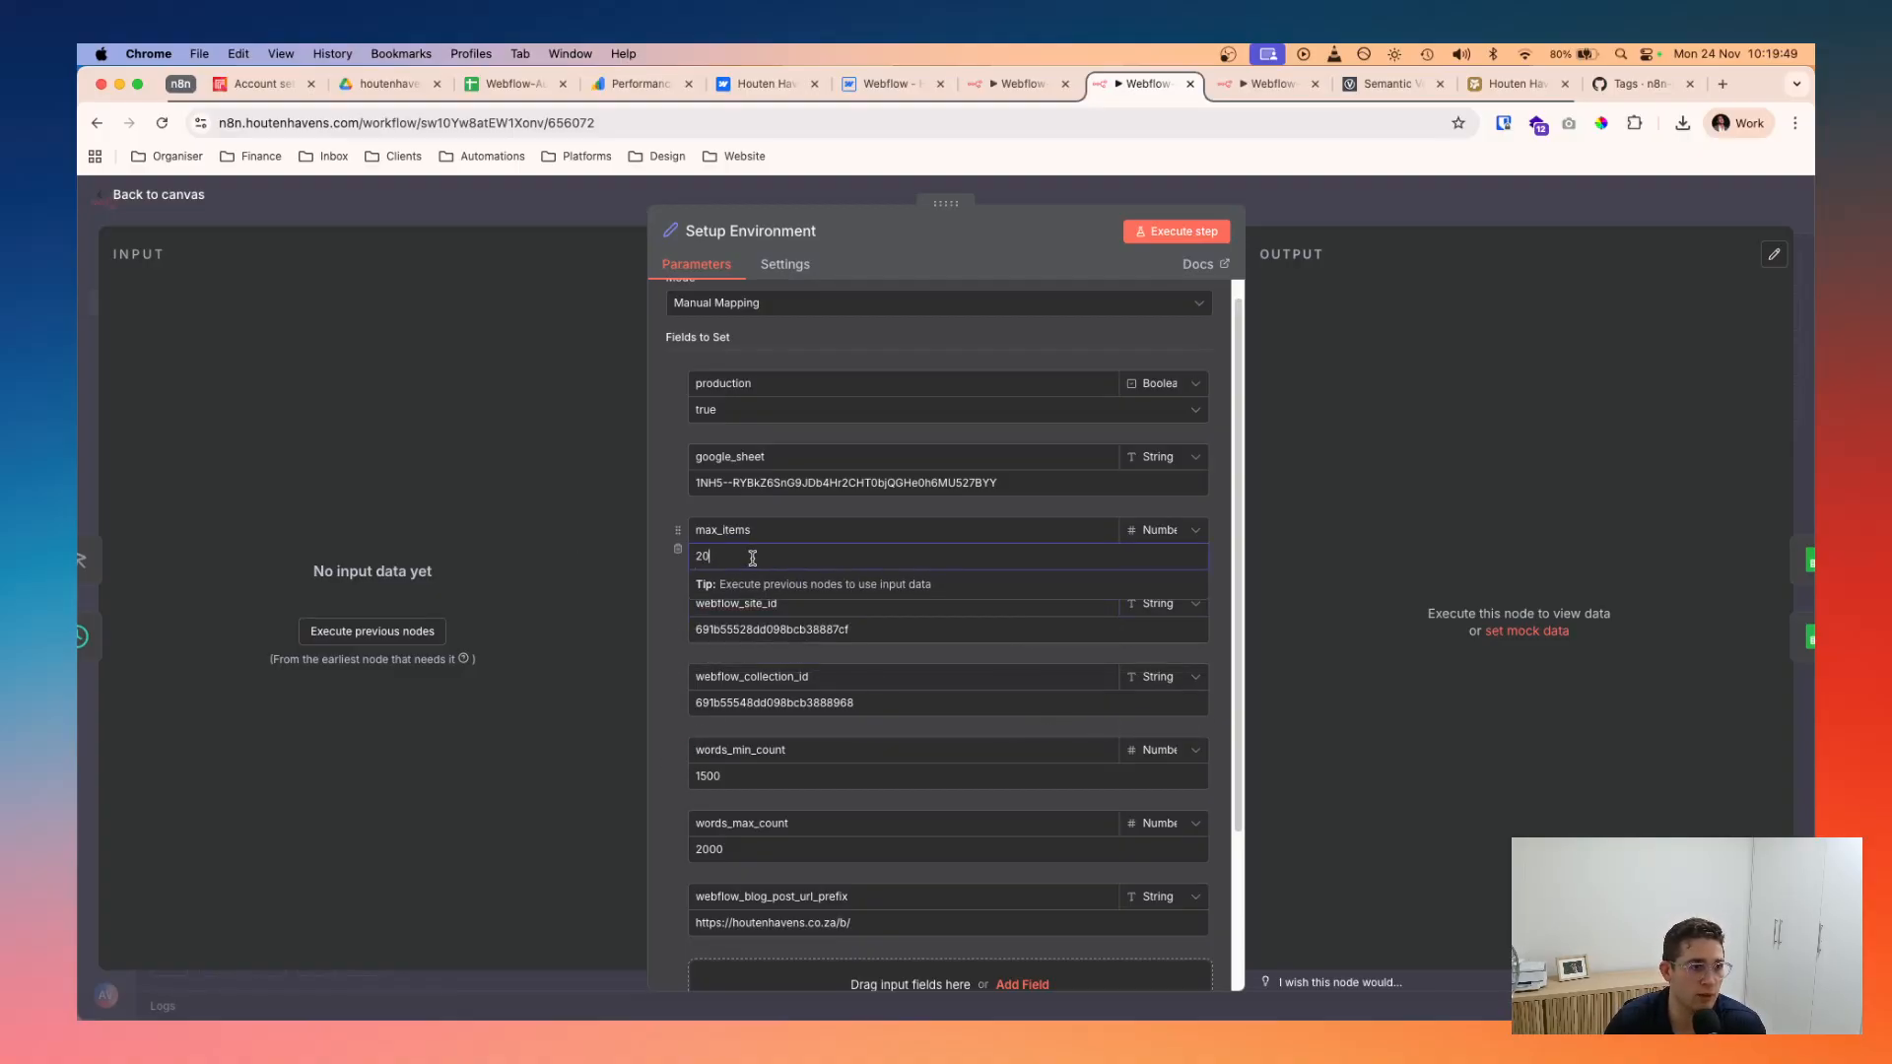
pyautogui.moveTo(752, 557); pyautogui.dragTo(604, 547)
pyautogui.write('3')
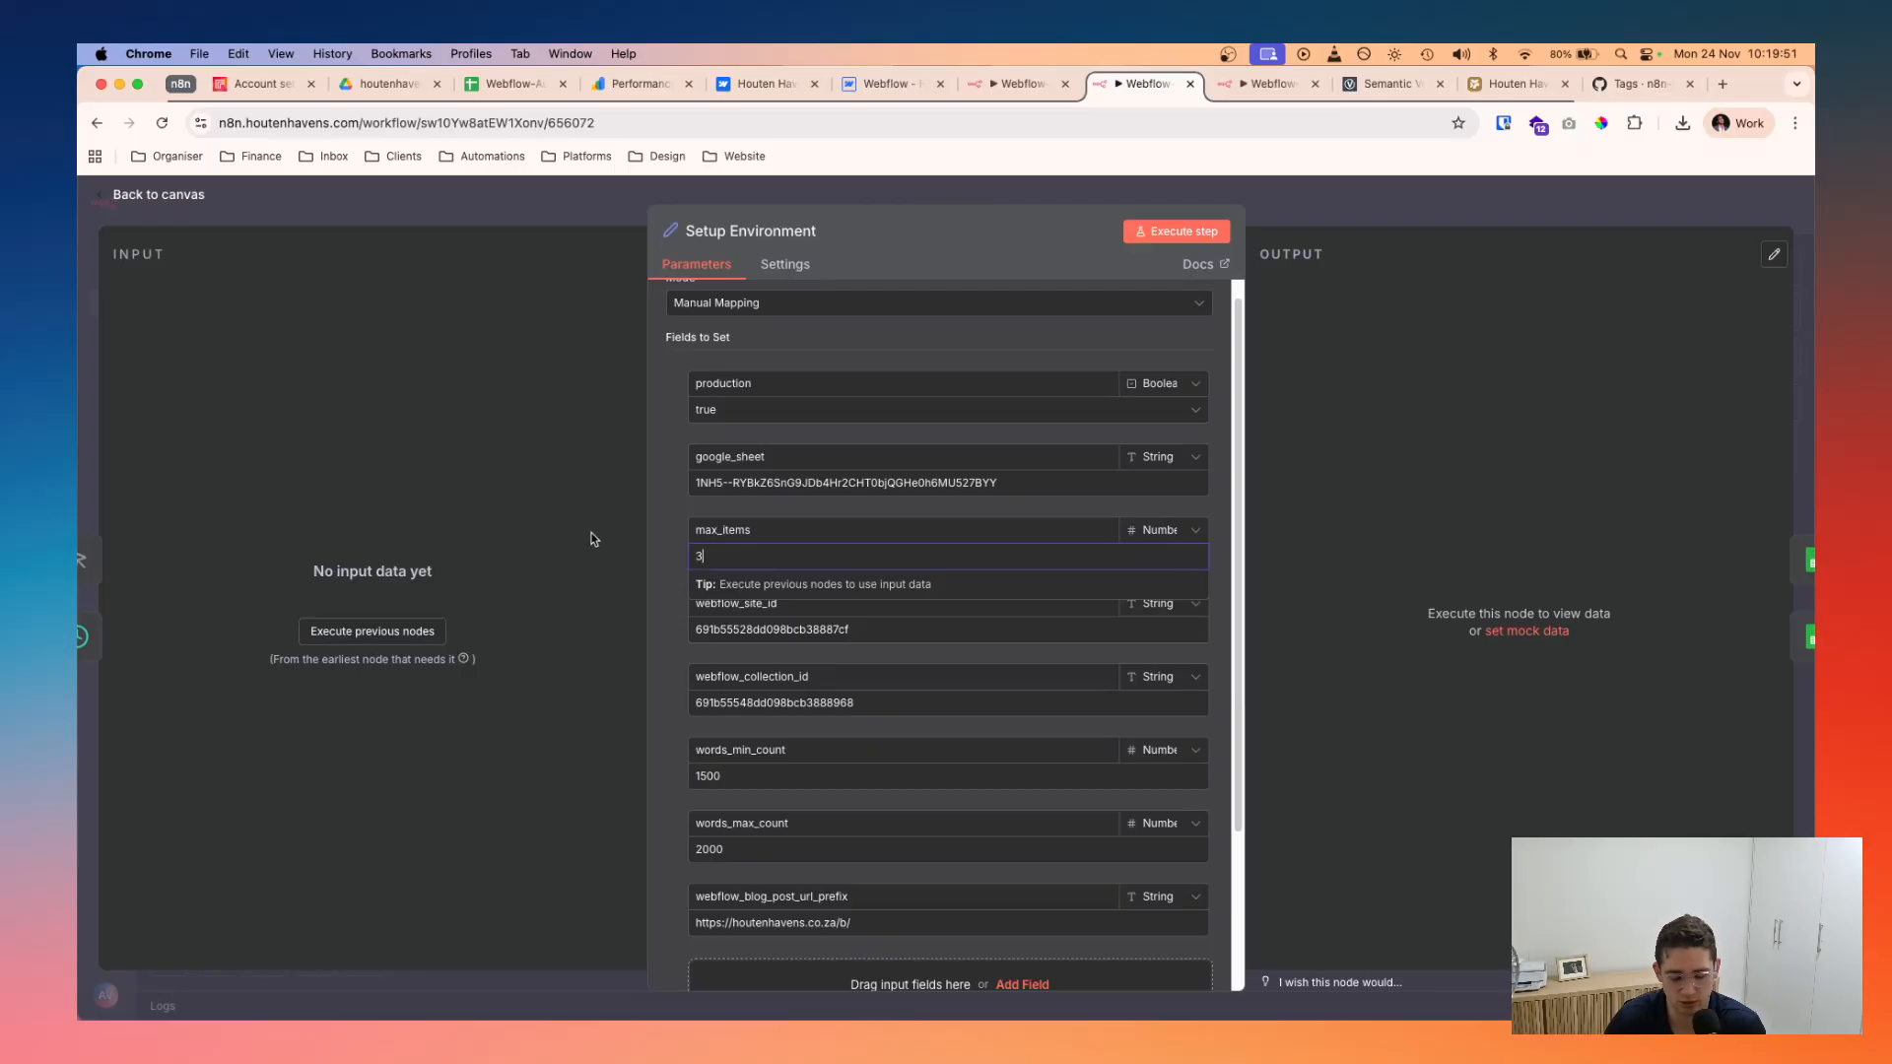
pyautogui.click(895, 367)
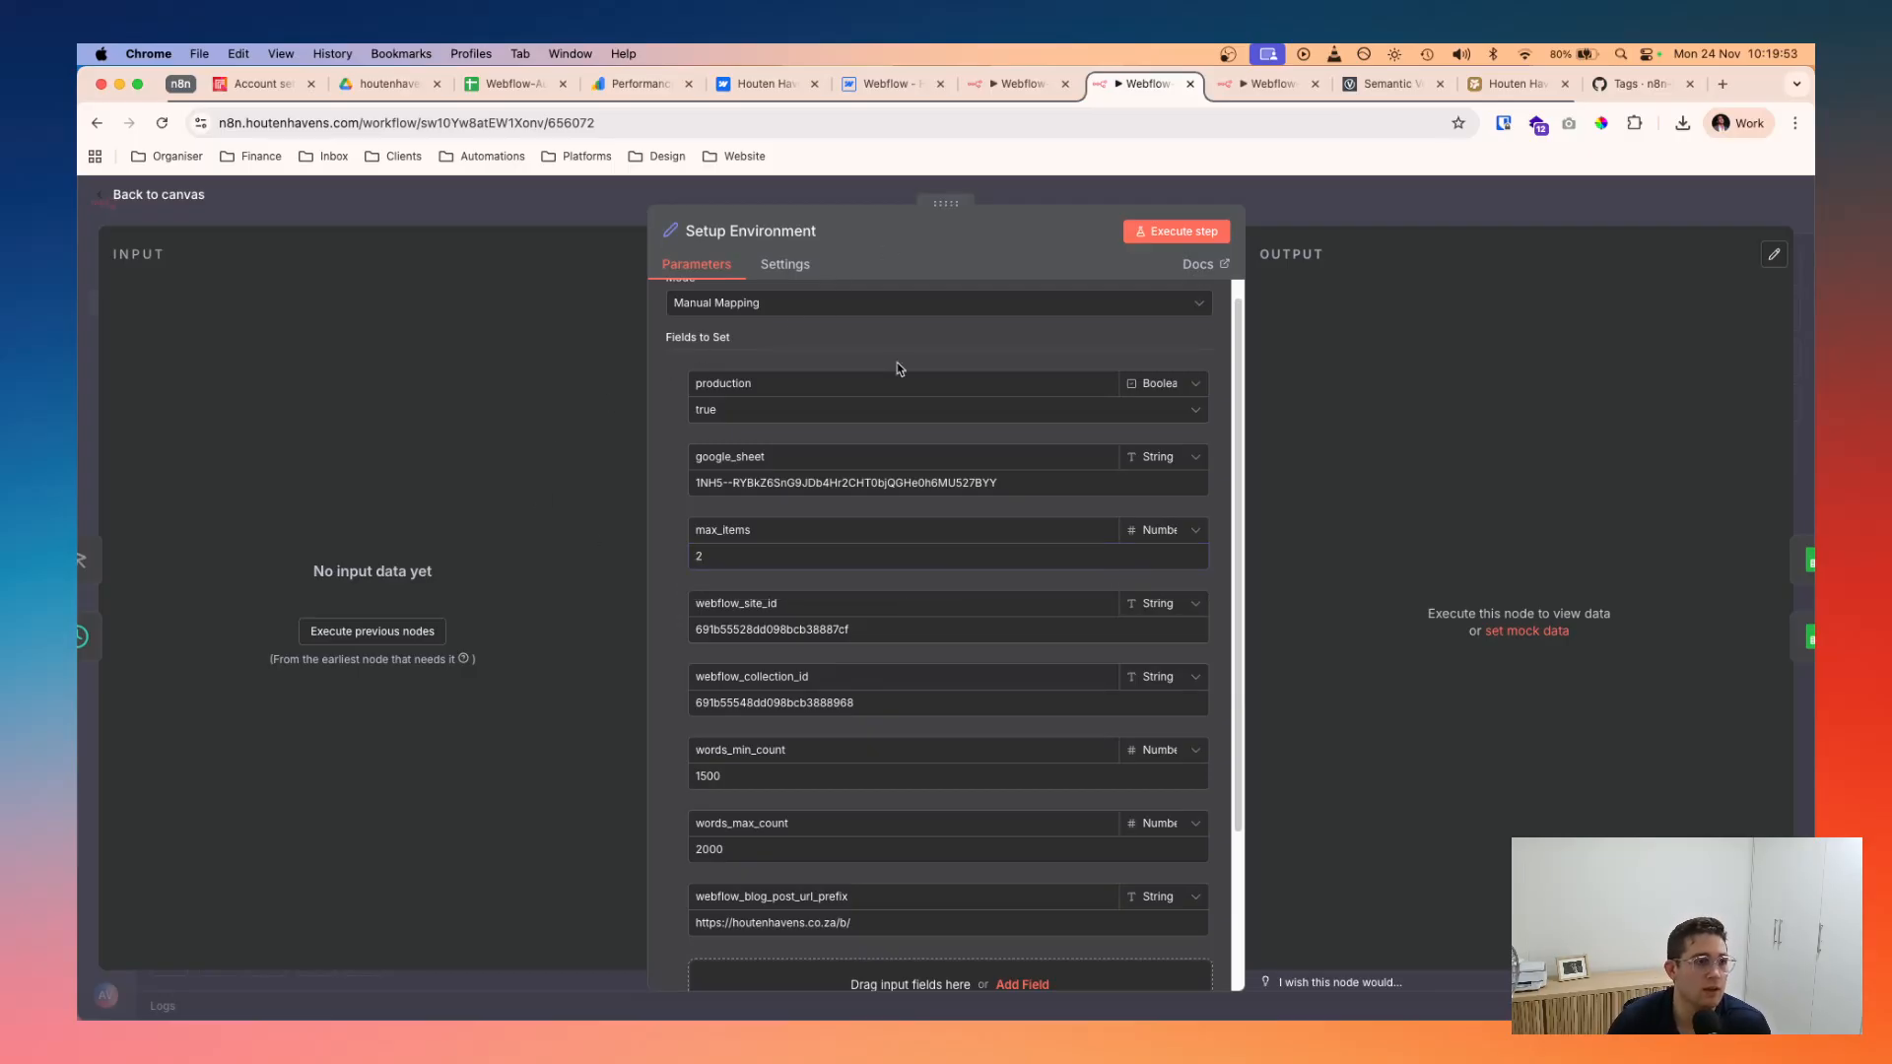
# - Review the remaining Setup Environment fields, return to the canvas and save the production-1.1.4 workflow
pyautogui.scroll(-2, 920, 647)
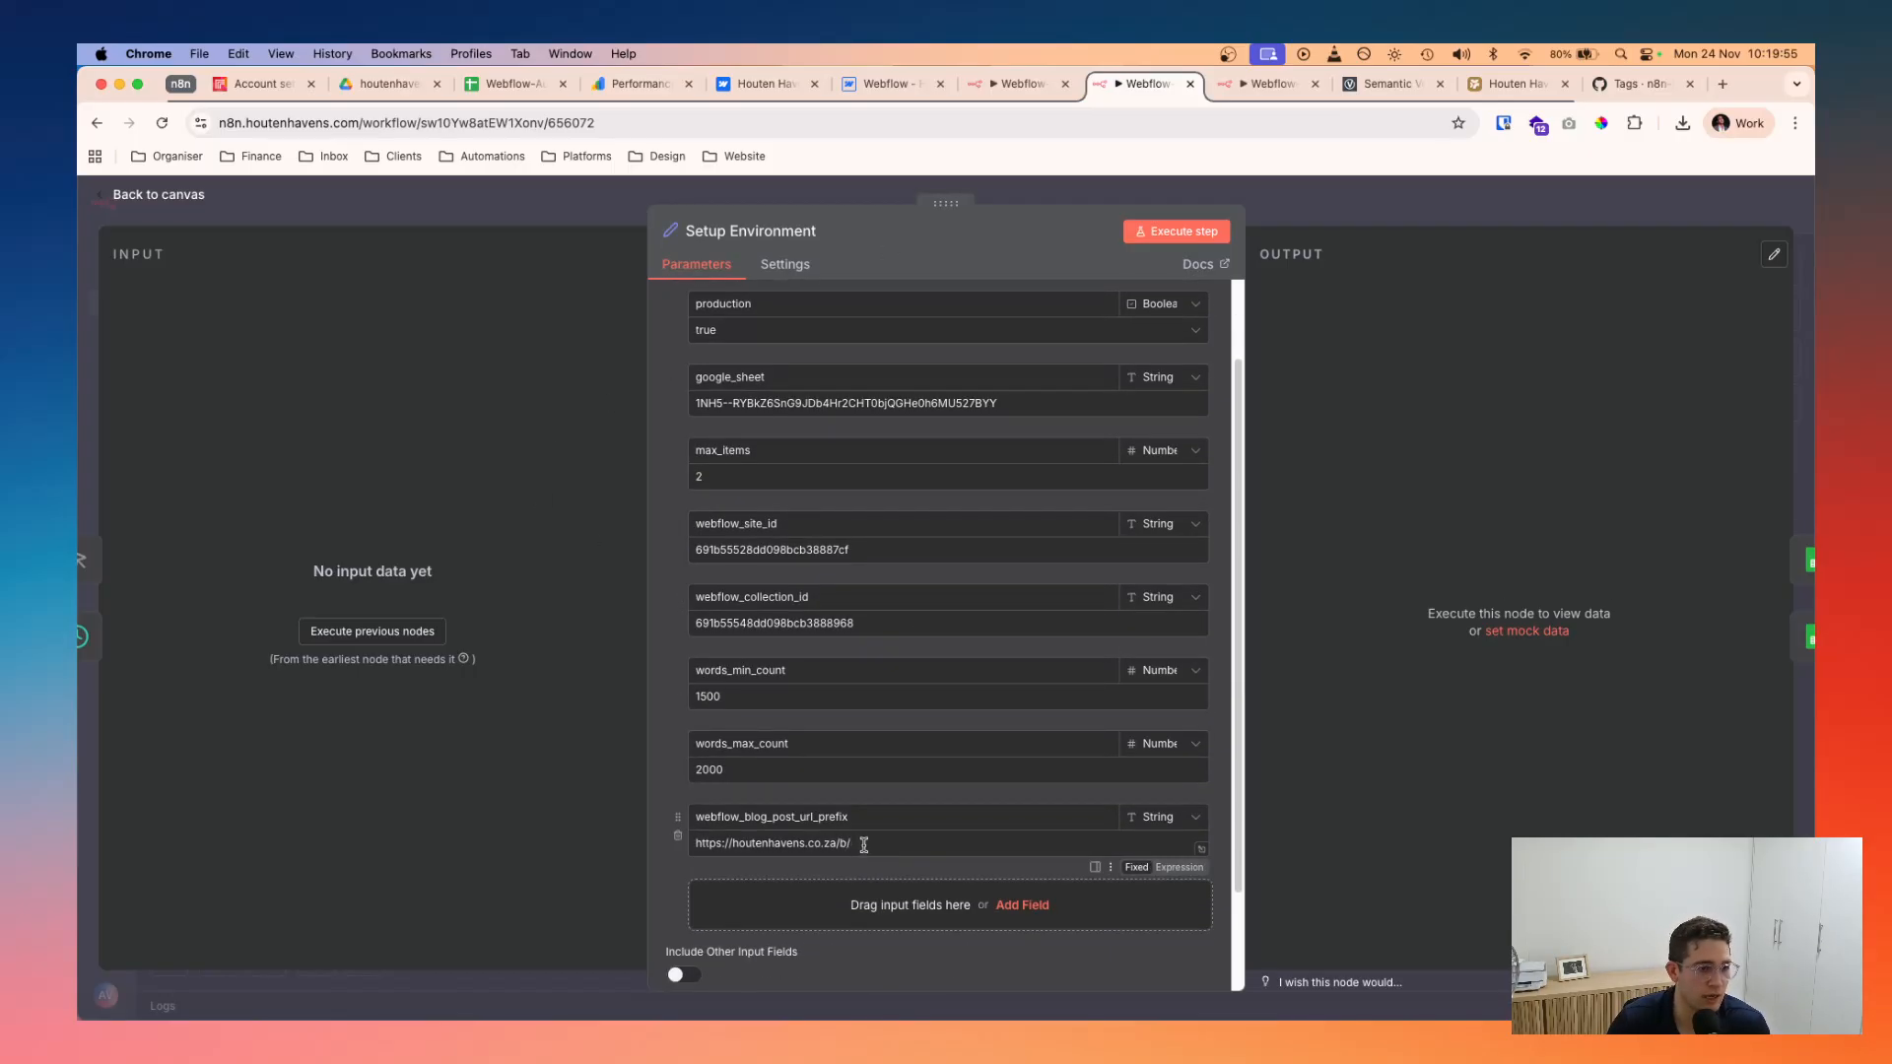
pyautogui.scroll(3, 890, 789)
pyautogui.click(1402, 212)
pyautogui.click(1689, 206)
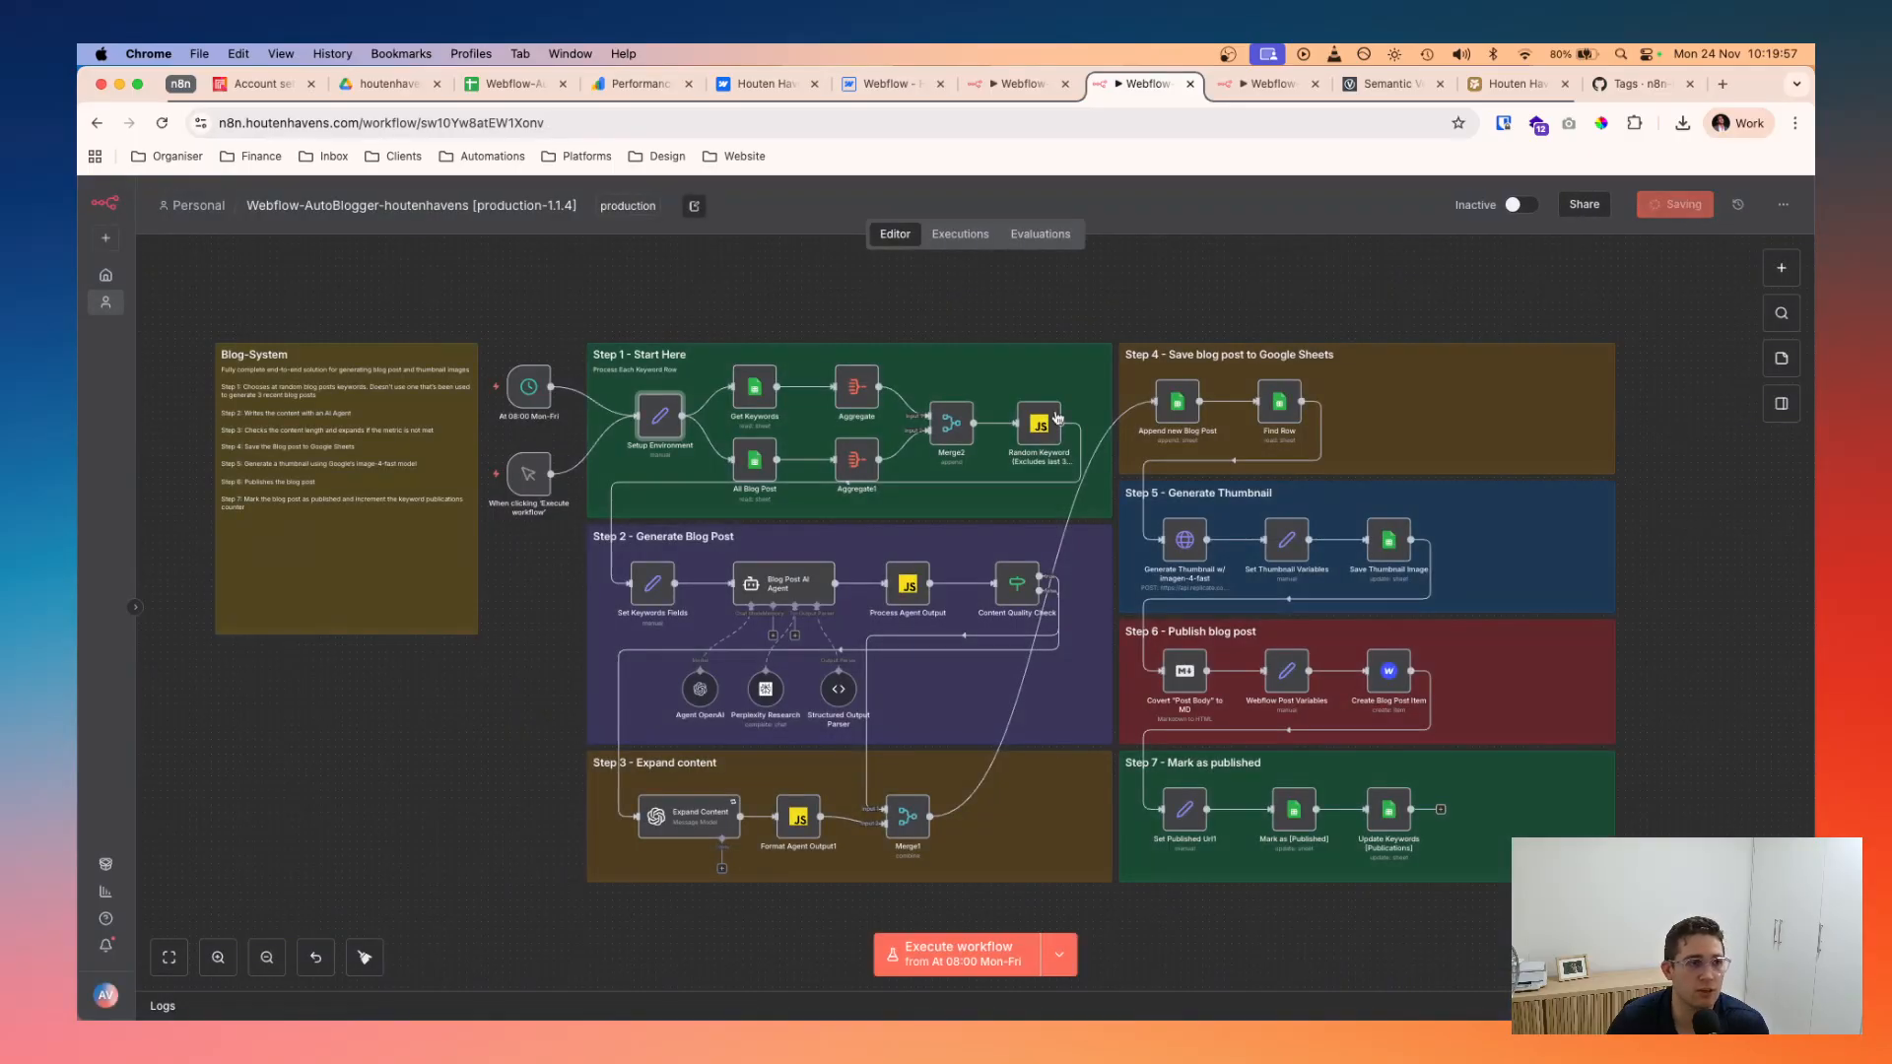
pyautogui.hscroll(1, 637, 497)
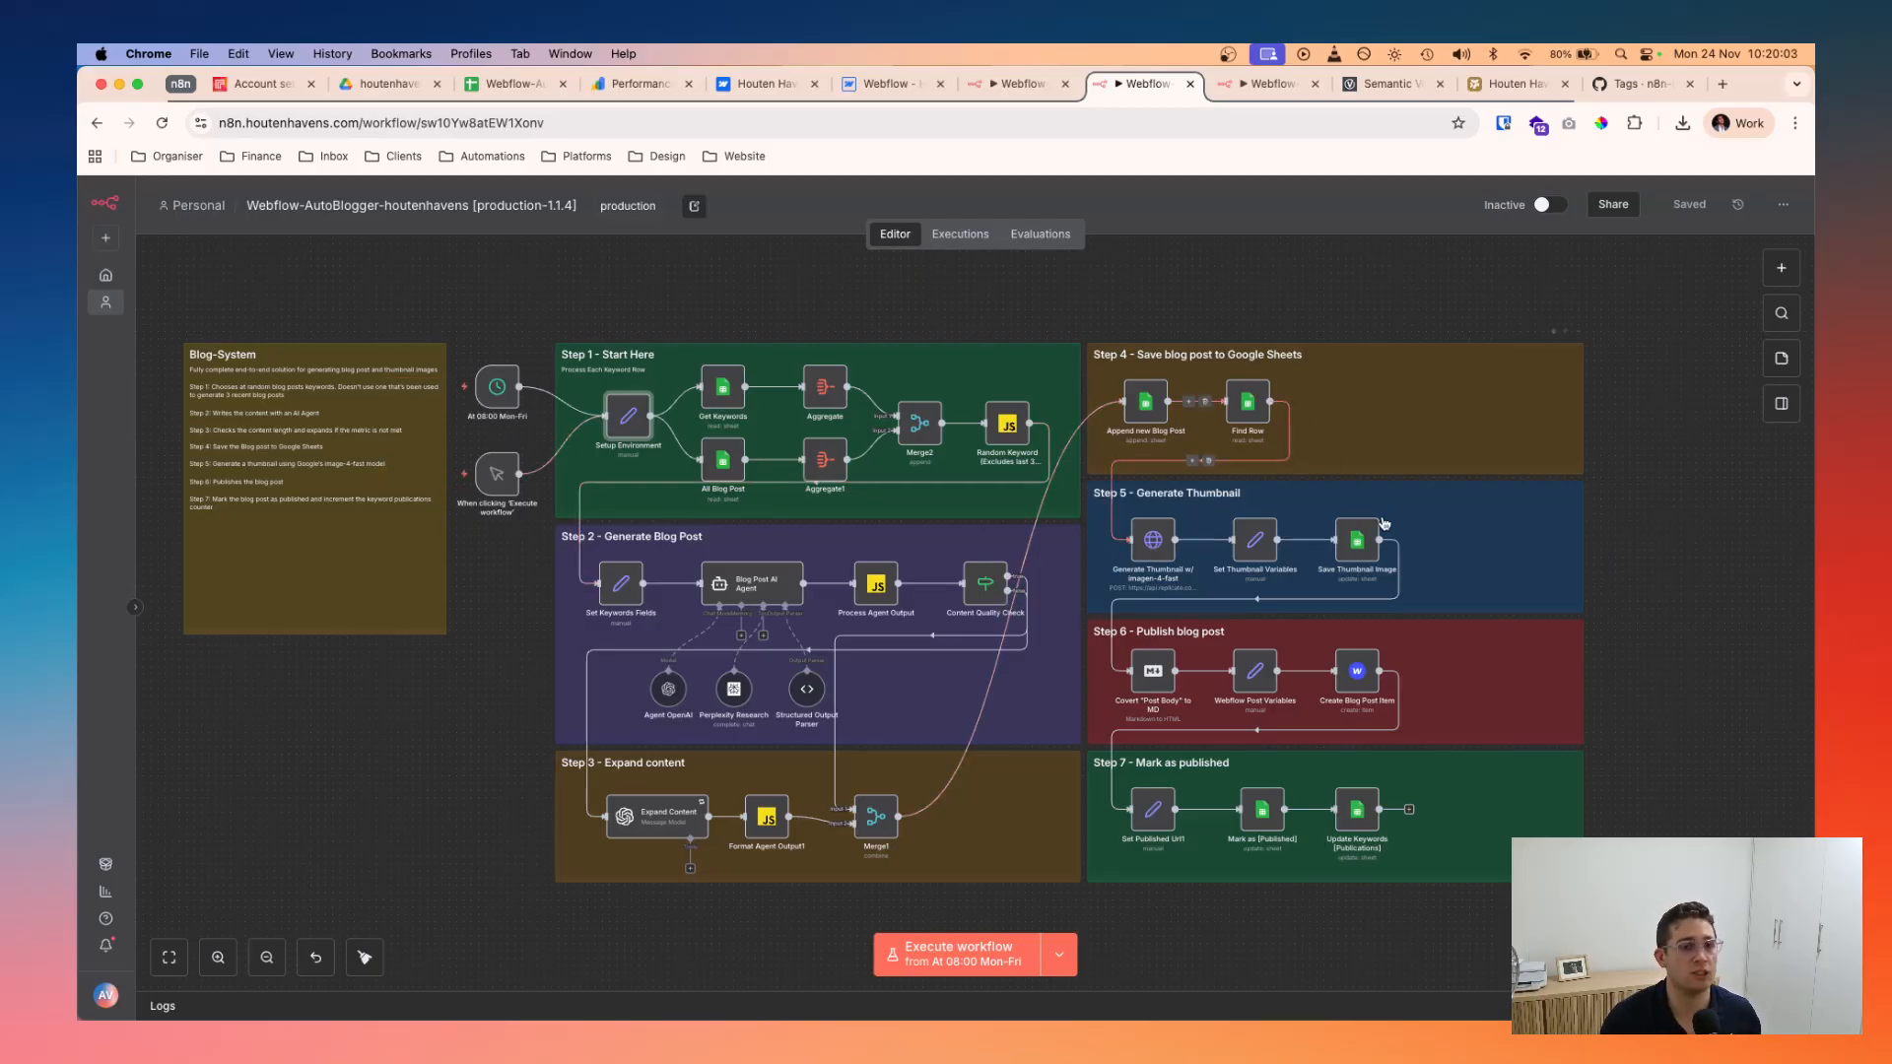
pyautogui.scroll(2, 1404, 744)
pyautogui.scroll(2, 1404, 744)
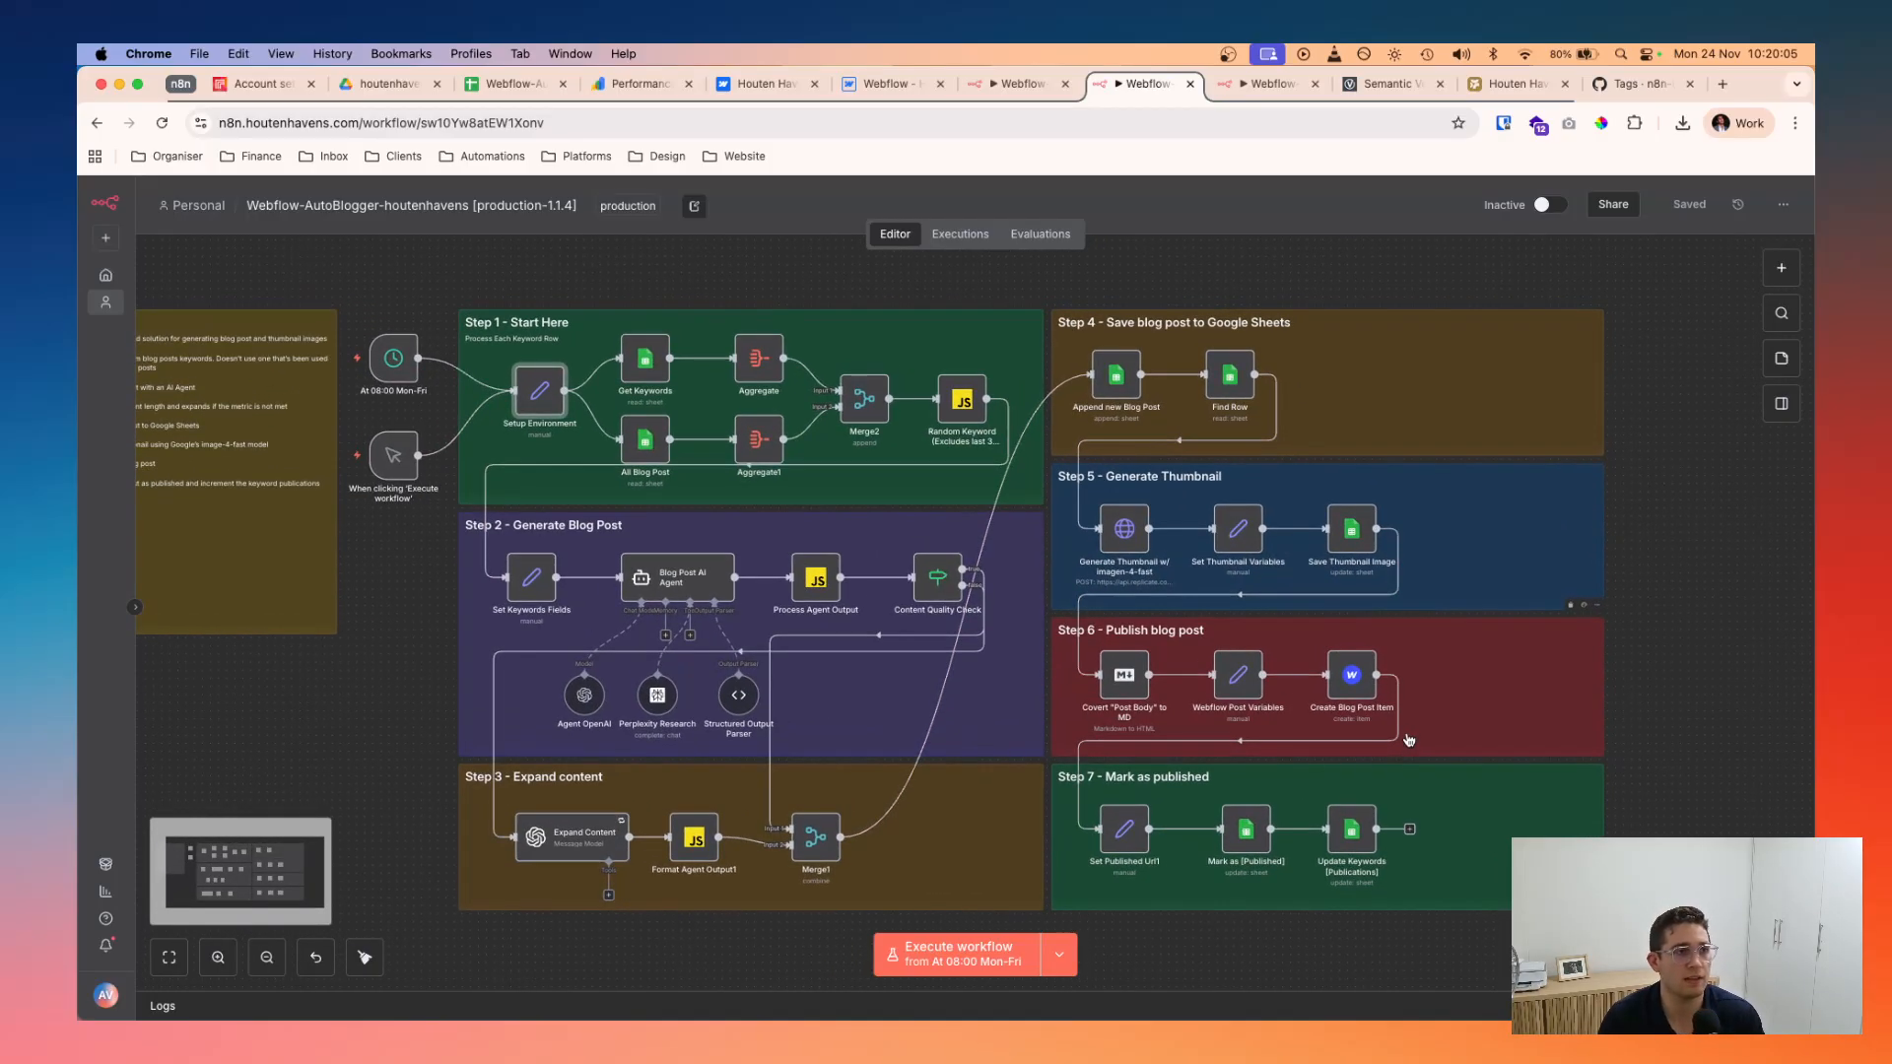
pyautogui.scroll(-1, 838, 367)
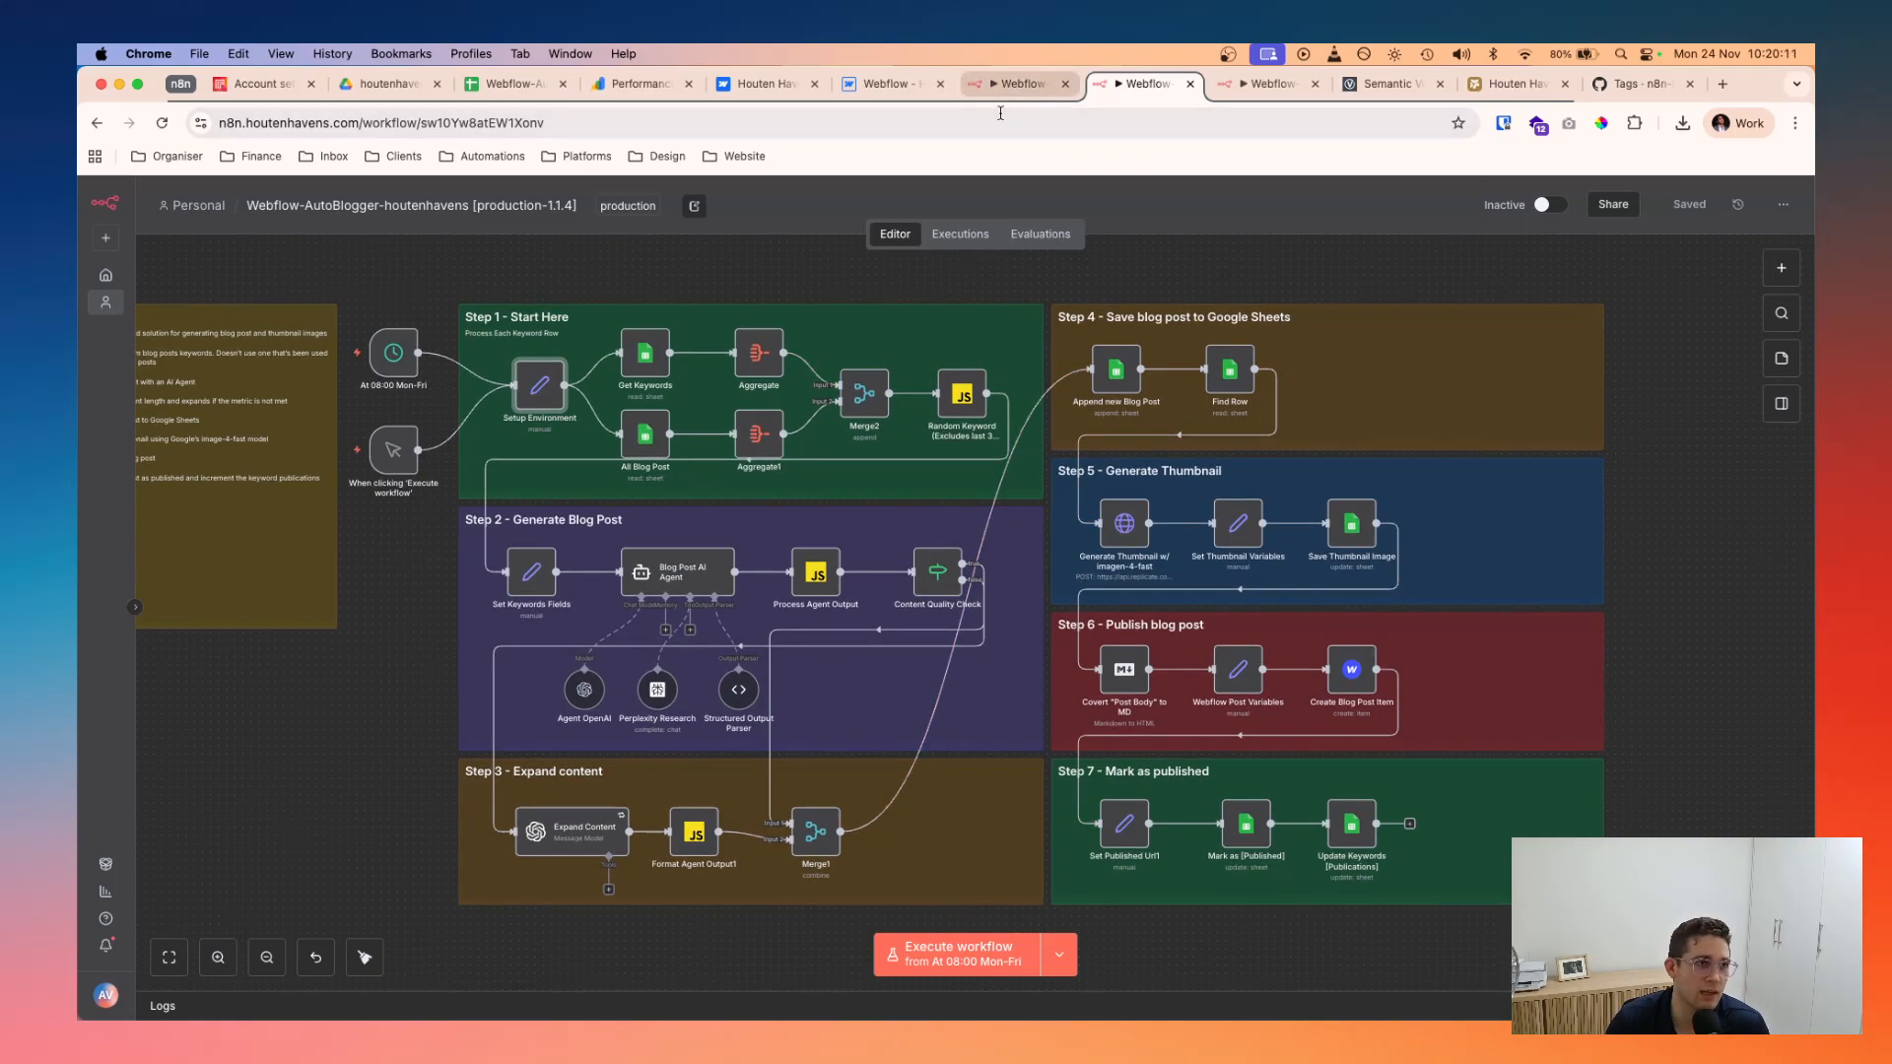
pyautogui.hscroll(2, 1419, 389)
pyautogui.hscroll(-2, 1422, 391)
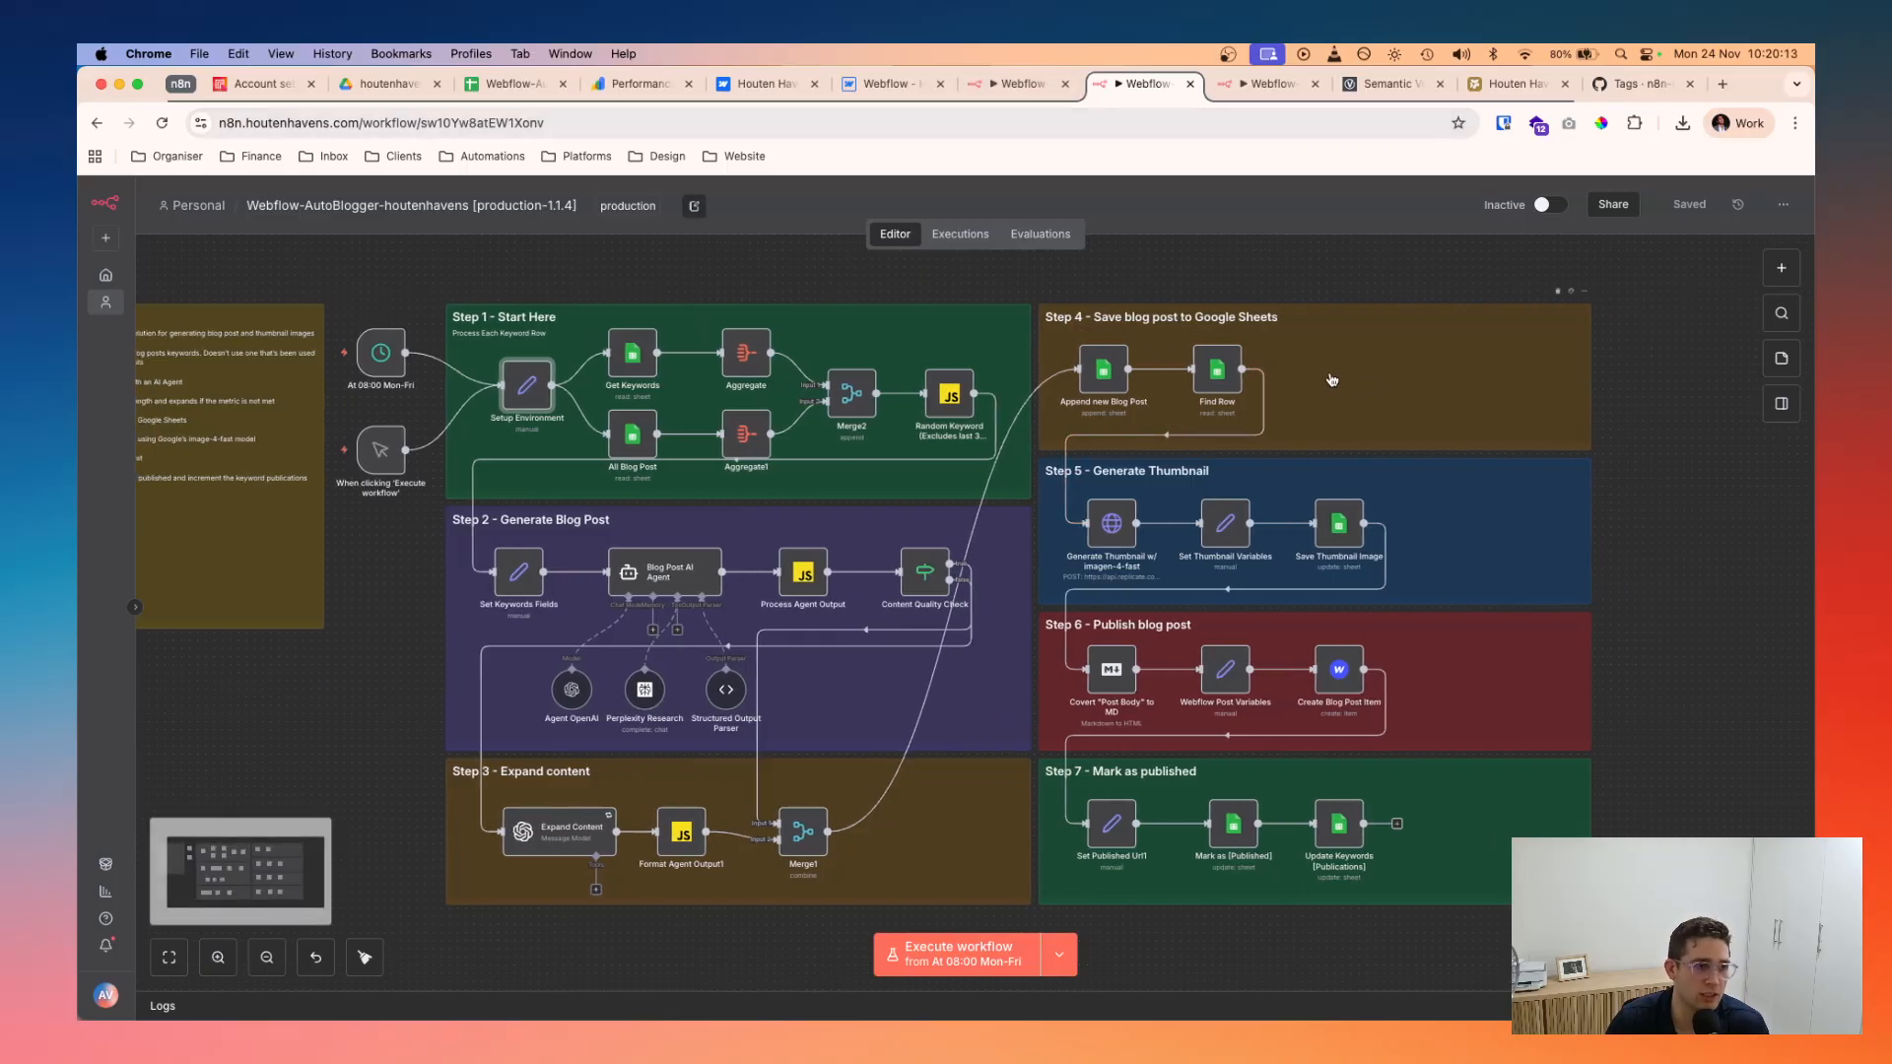
# - Deactivate the production-1.1.3 workflow
pyautogui.click(1014, 89)
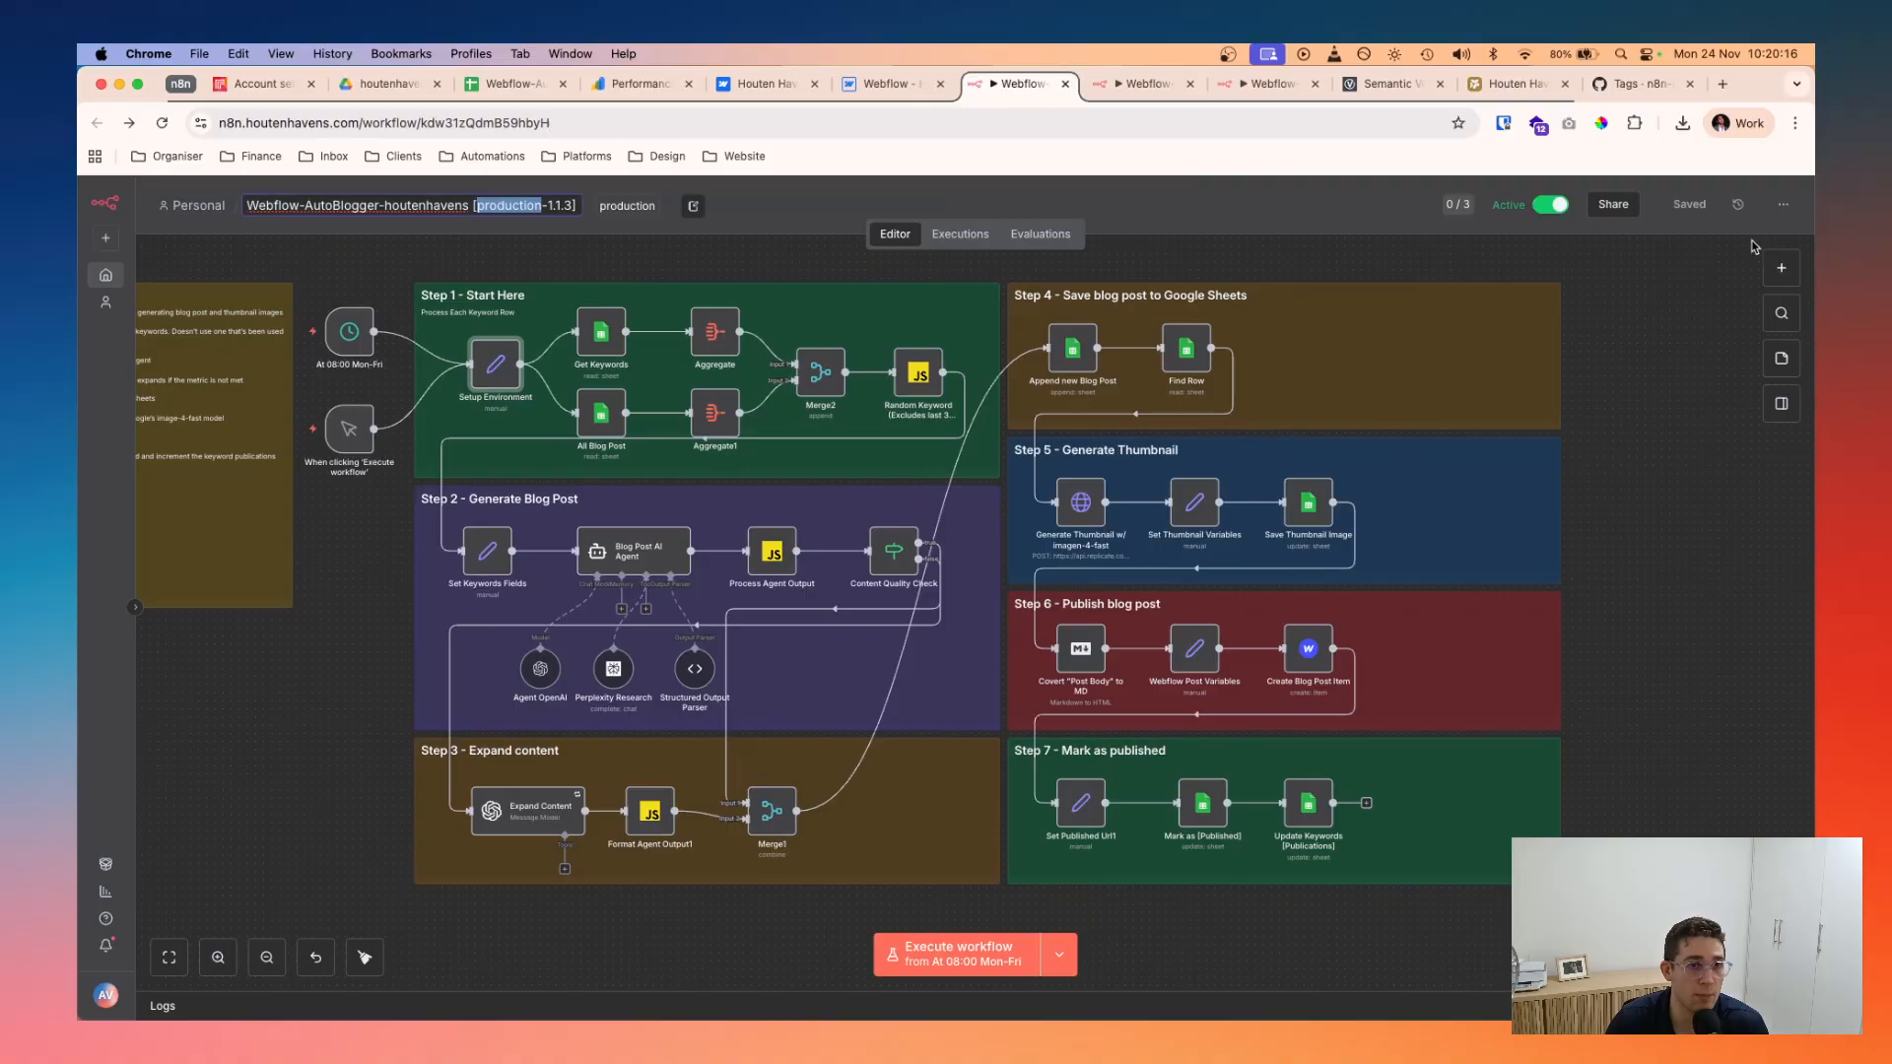
pyautogui.click(1554, 206)
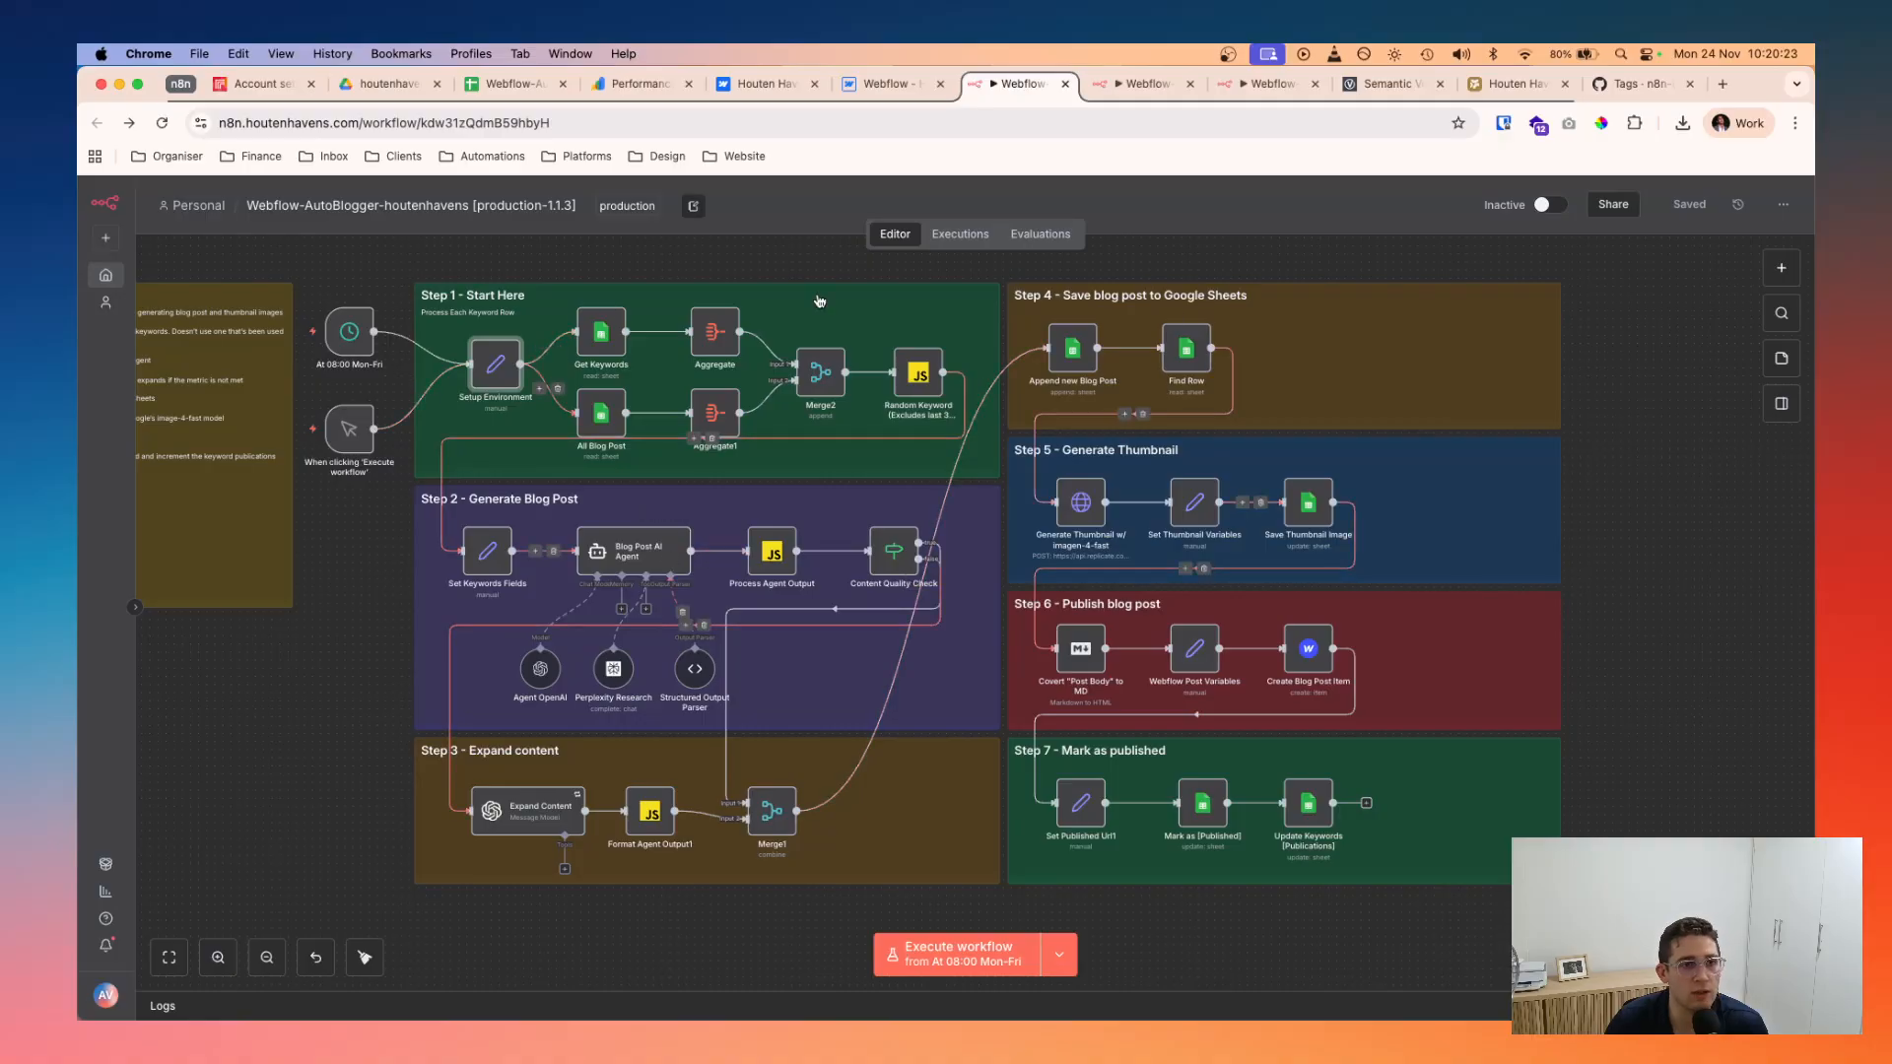
pyautogui.hscroll(-3, 879, 640)
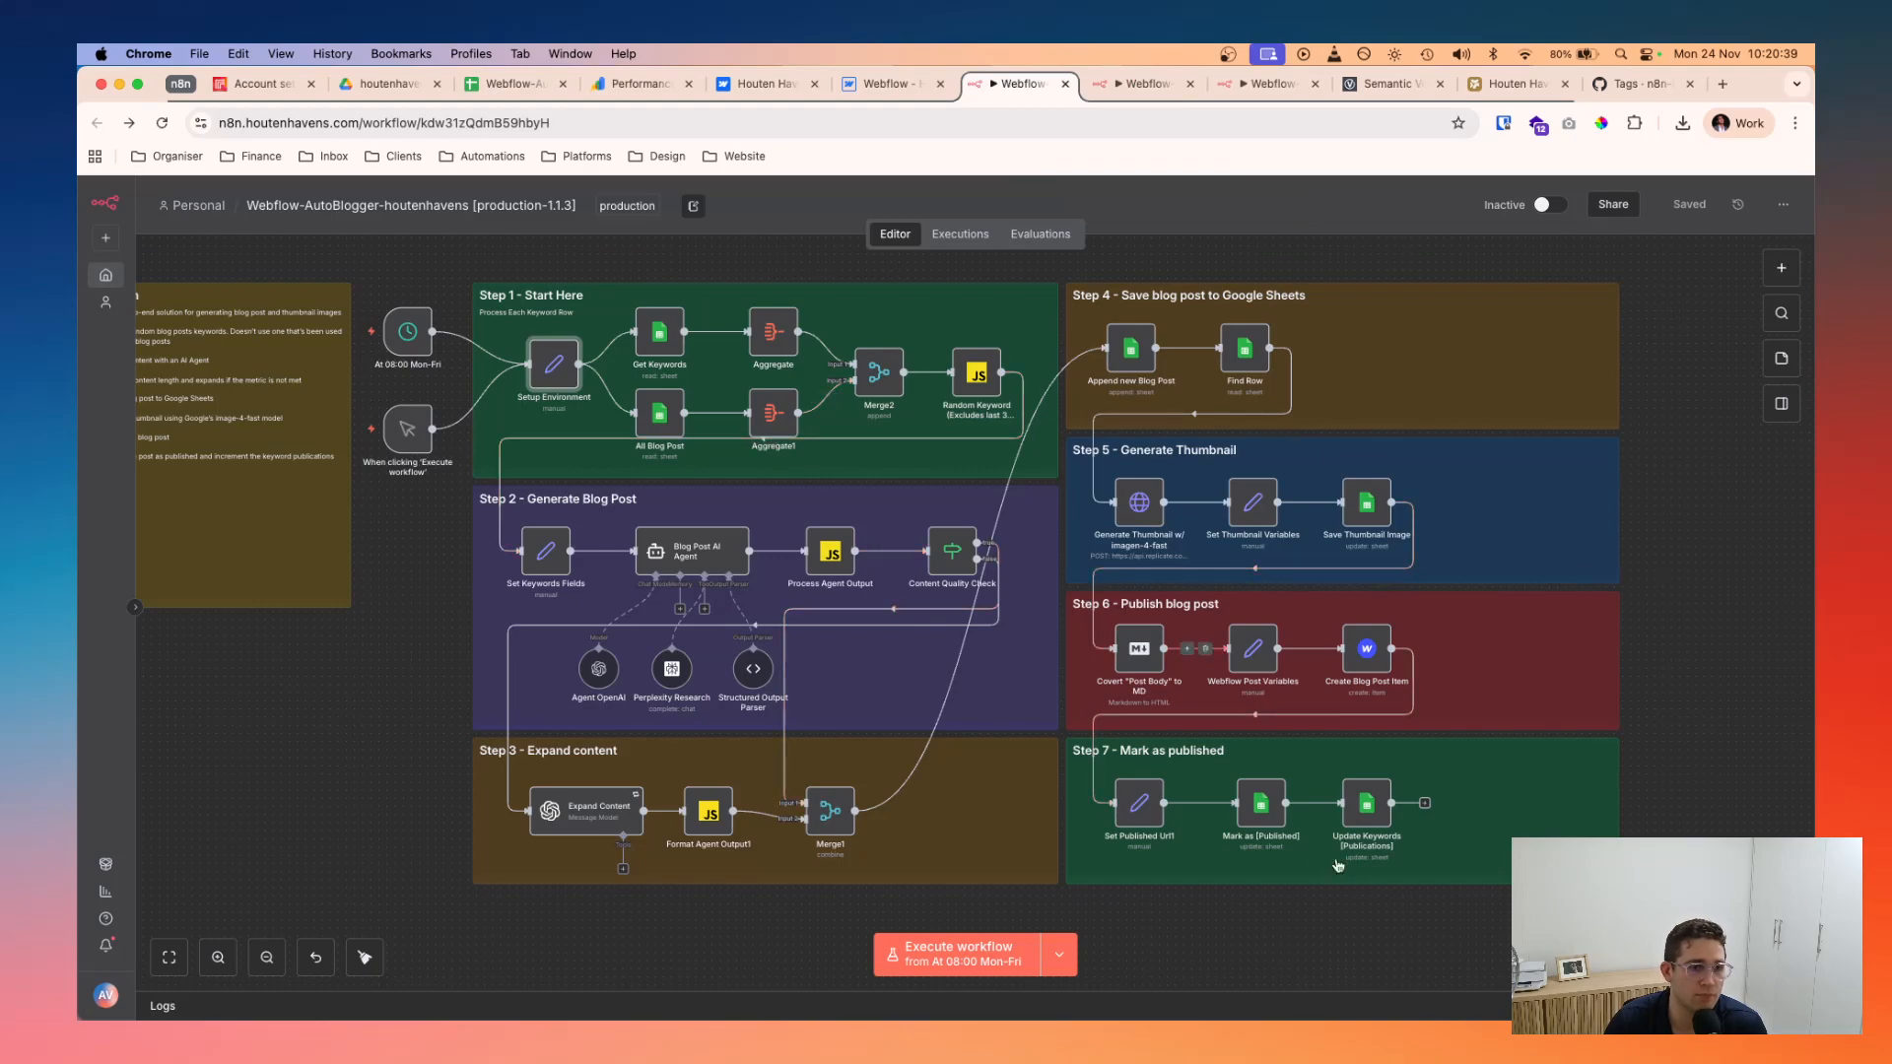
# - Activate the production-1.1.4 workflow and dismiss the activation message and production checklist
pyautogui.click(1143, 85)
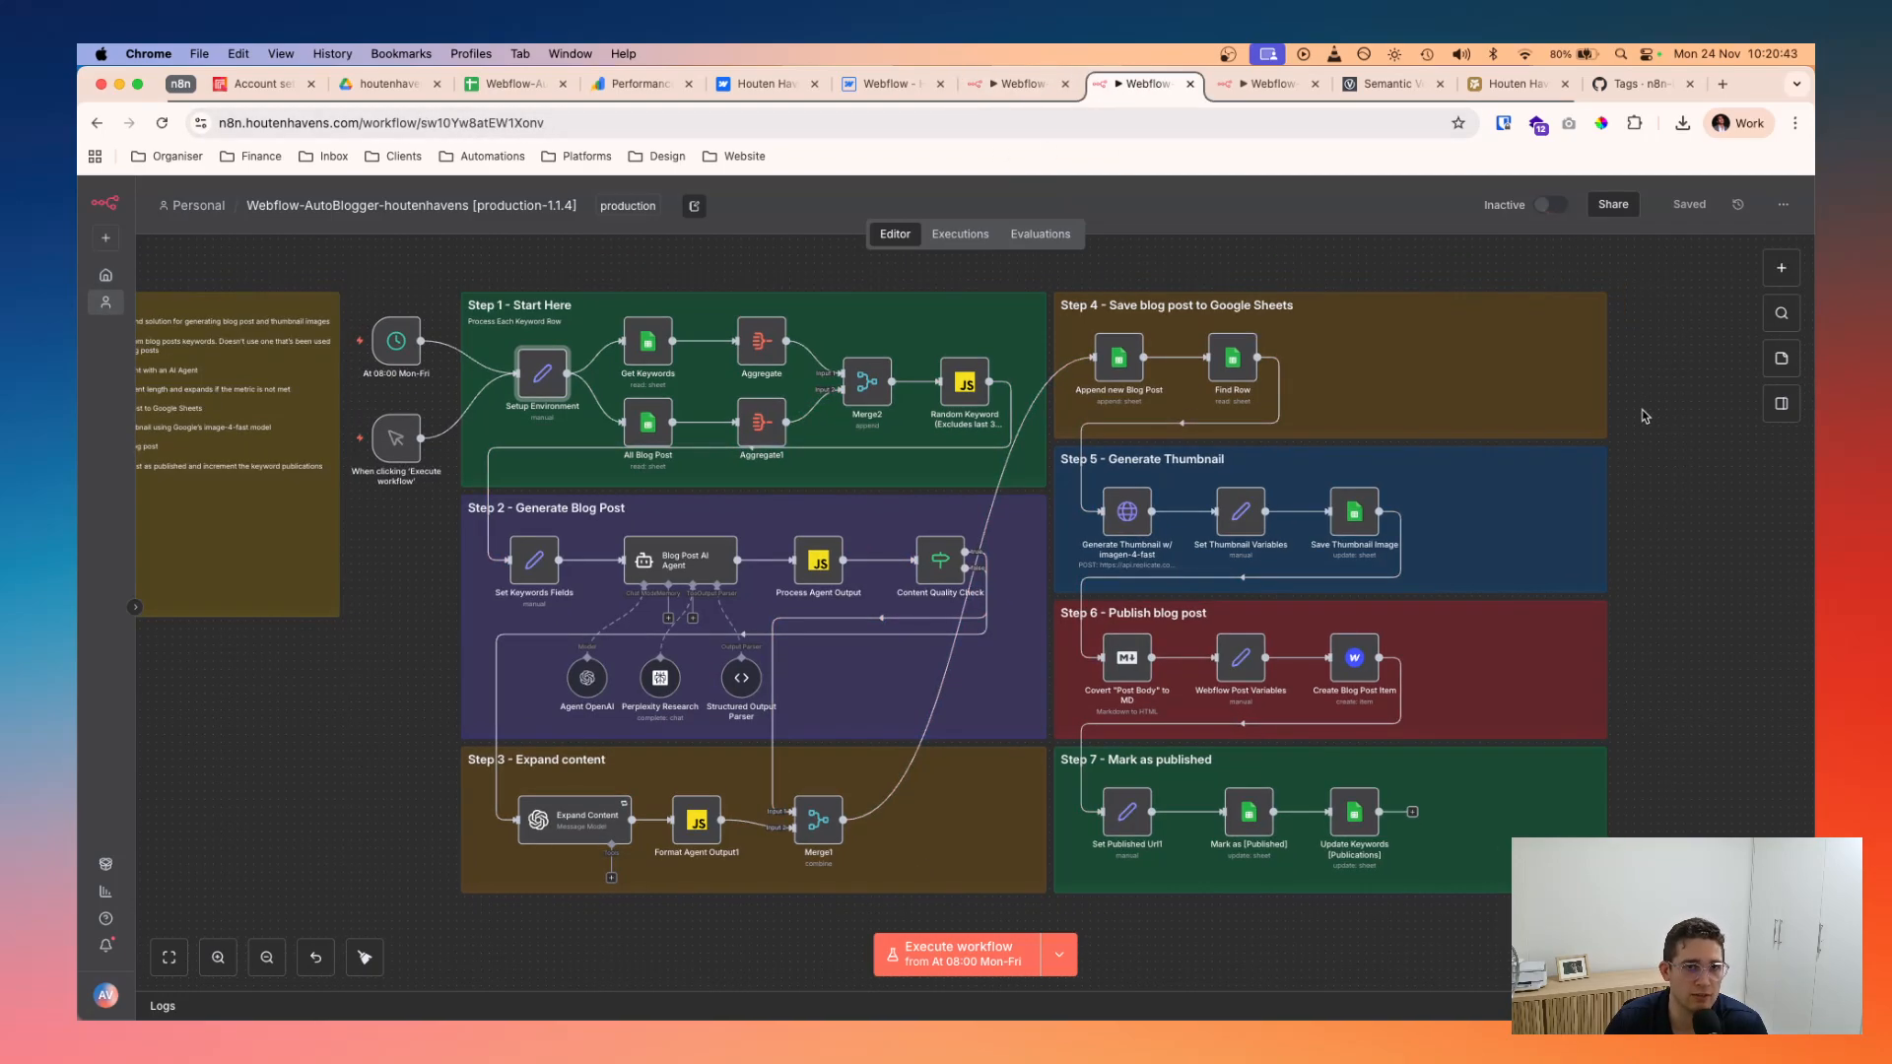
pyautogui.click(1550, 204)
pyautogui.click(1105, 647)
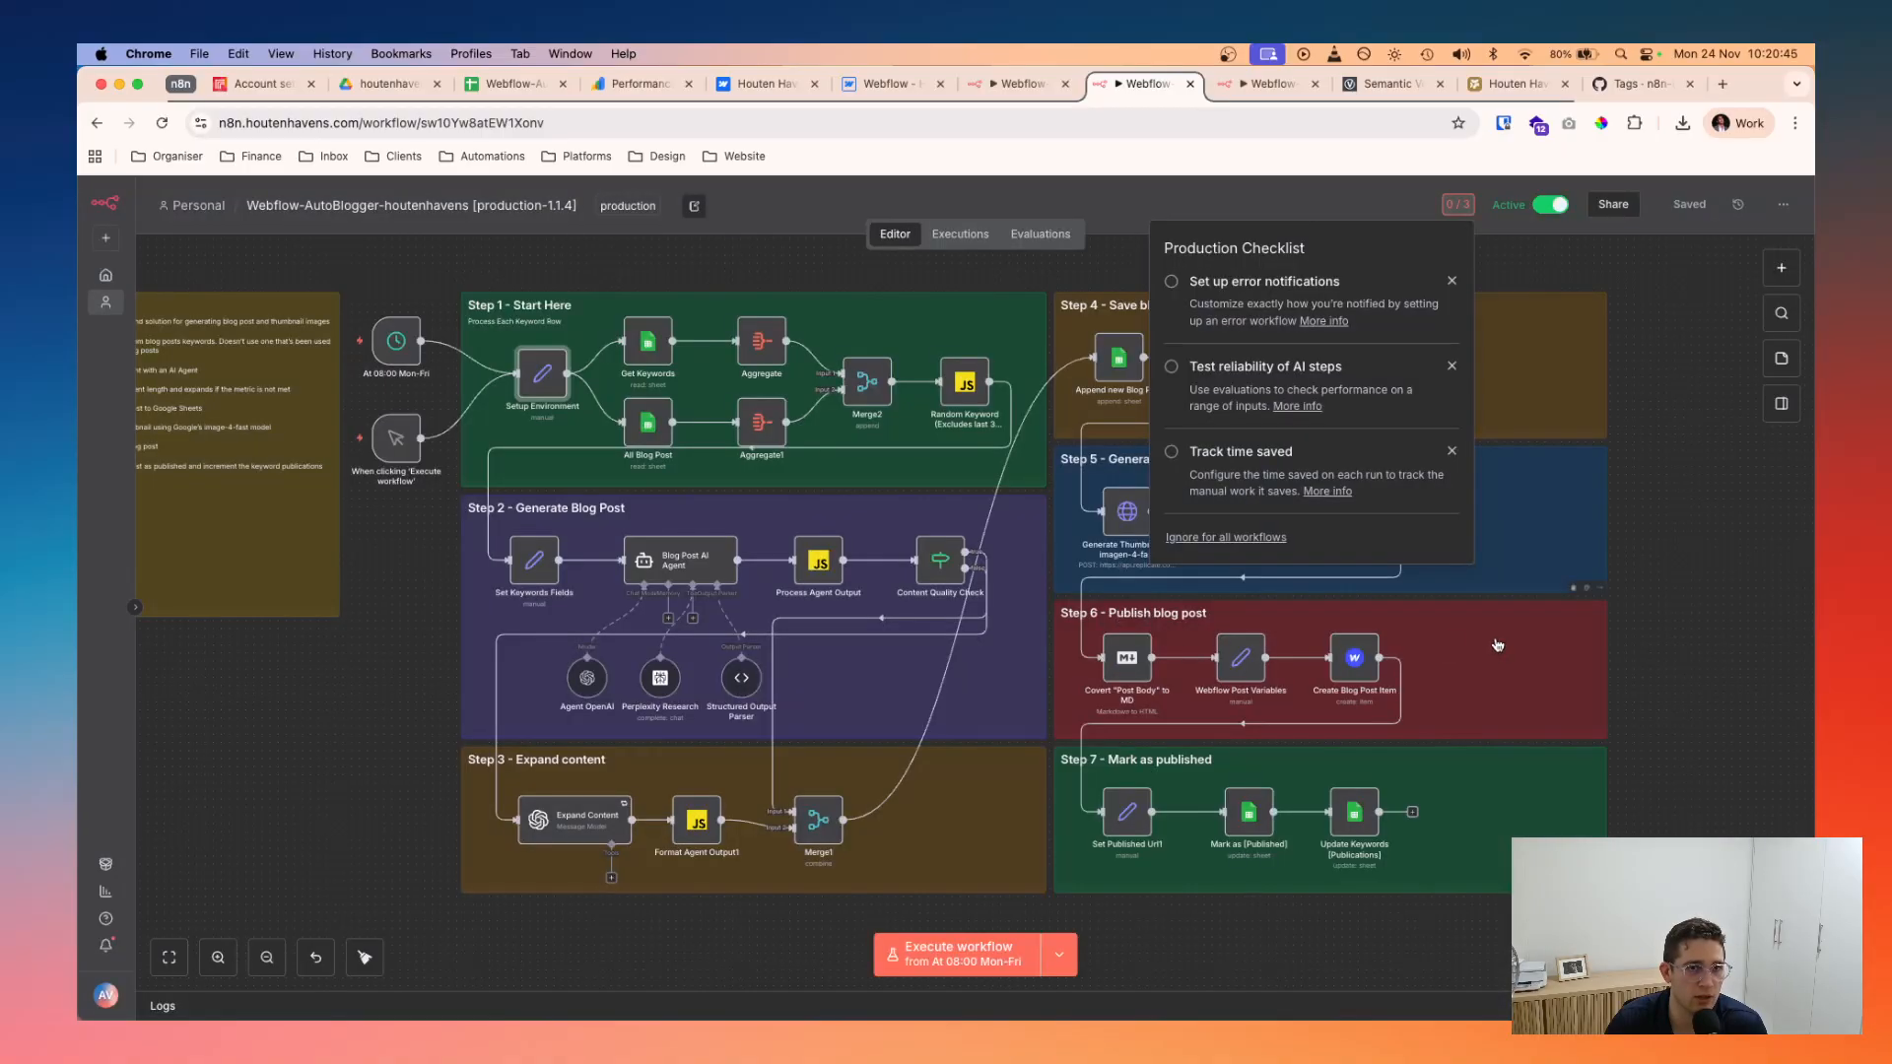
pyautogui.click(1700, 478)
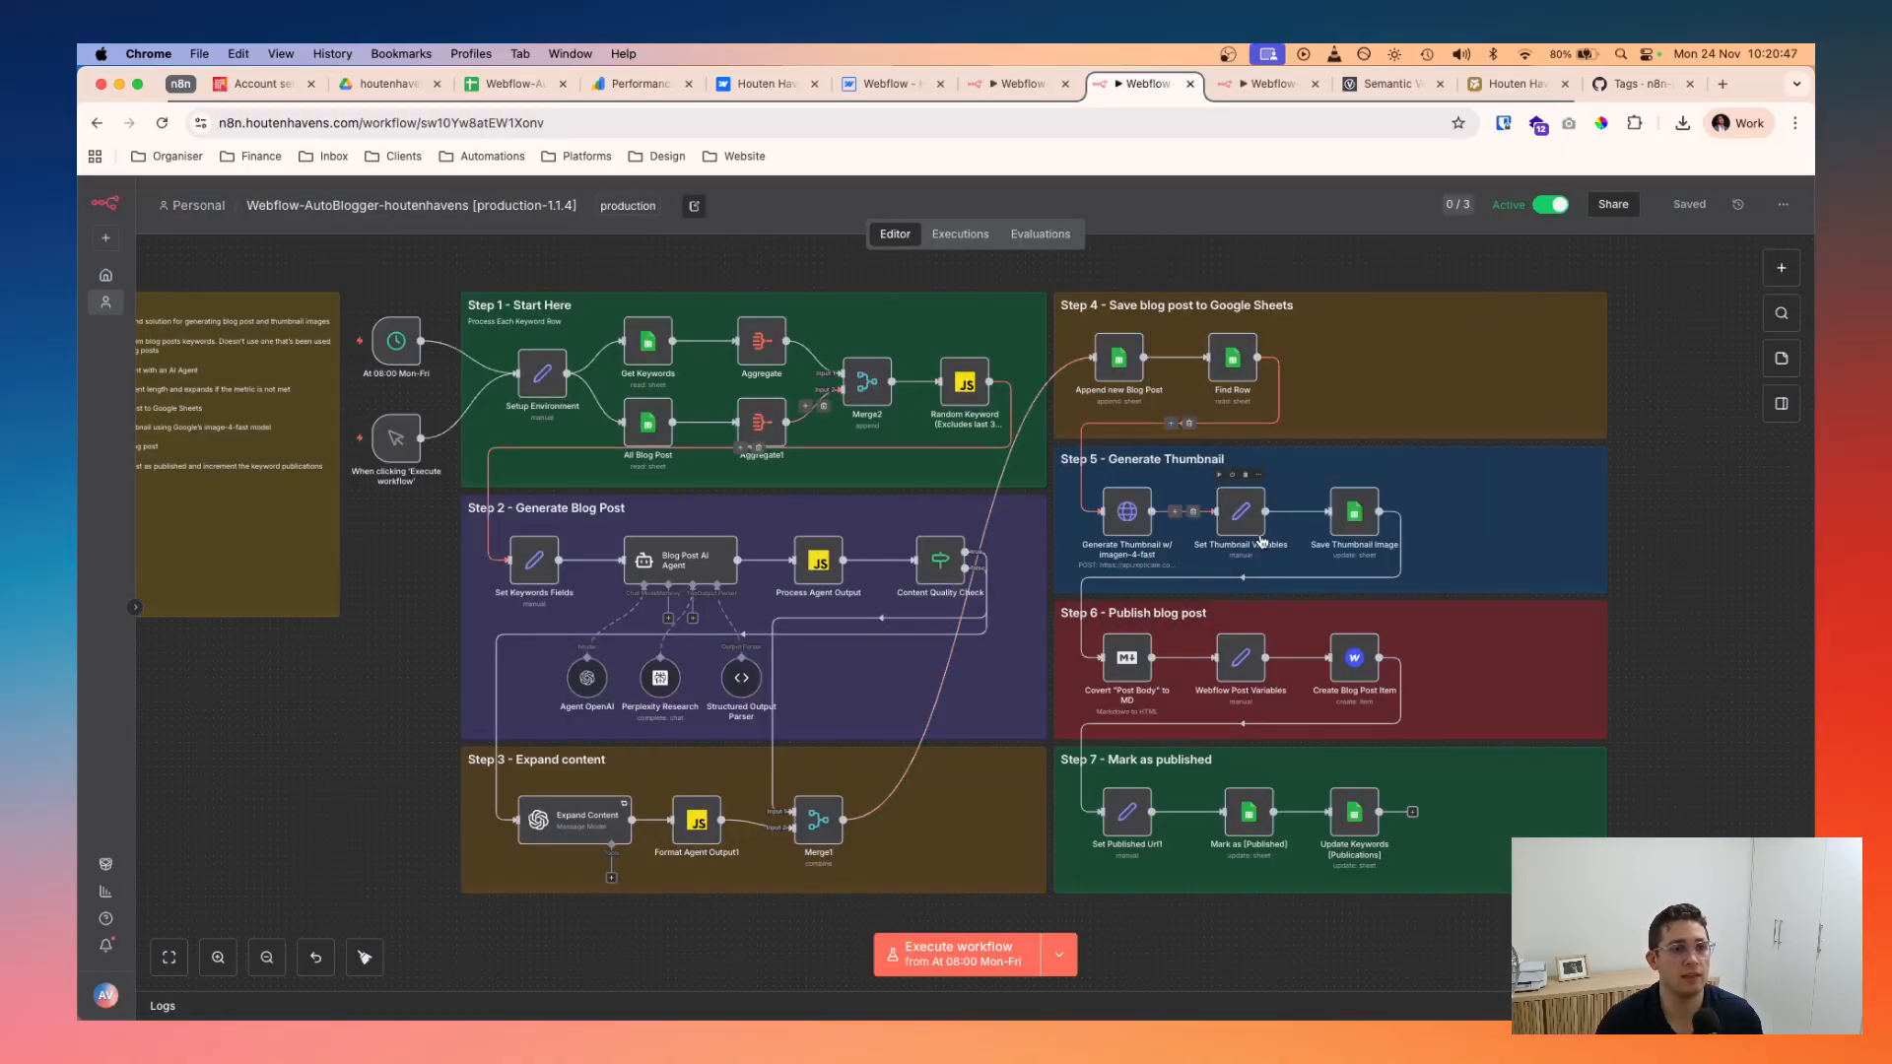
pyautogui.scroll(2, 1158, 540)
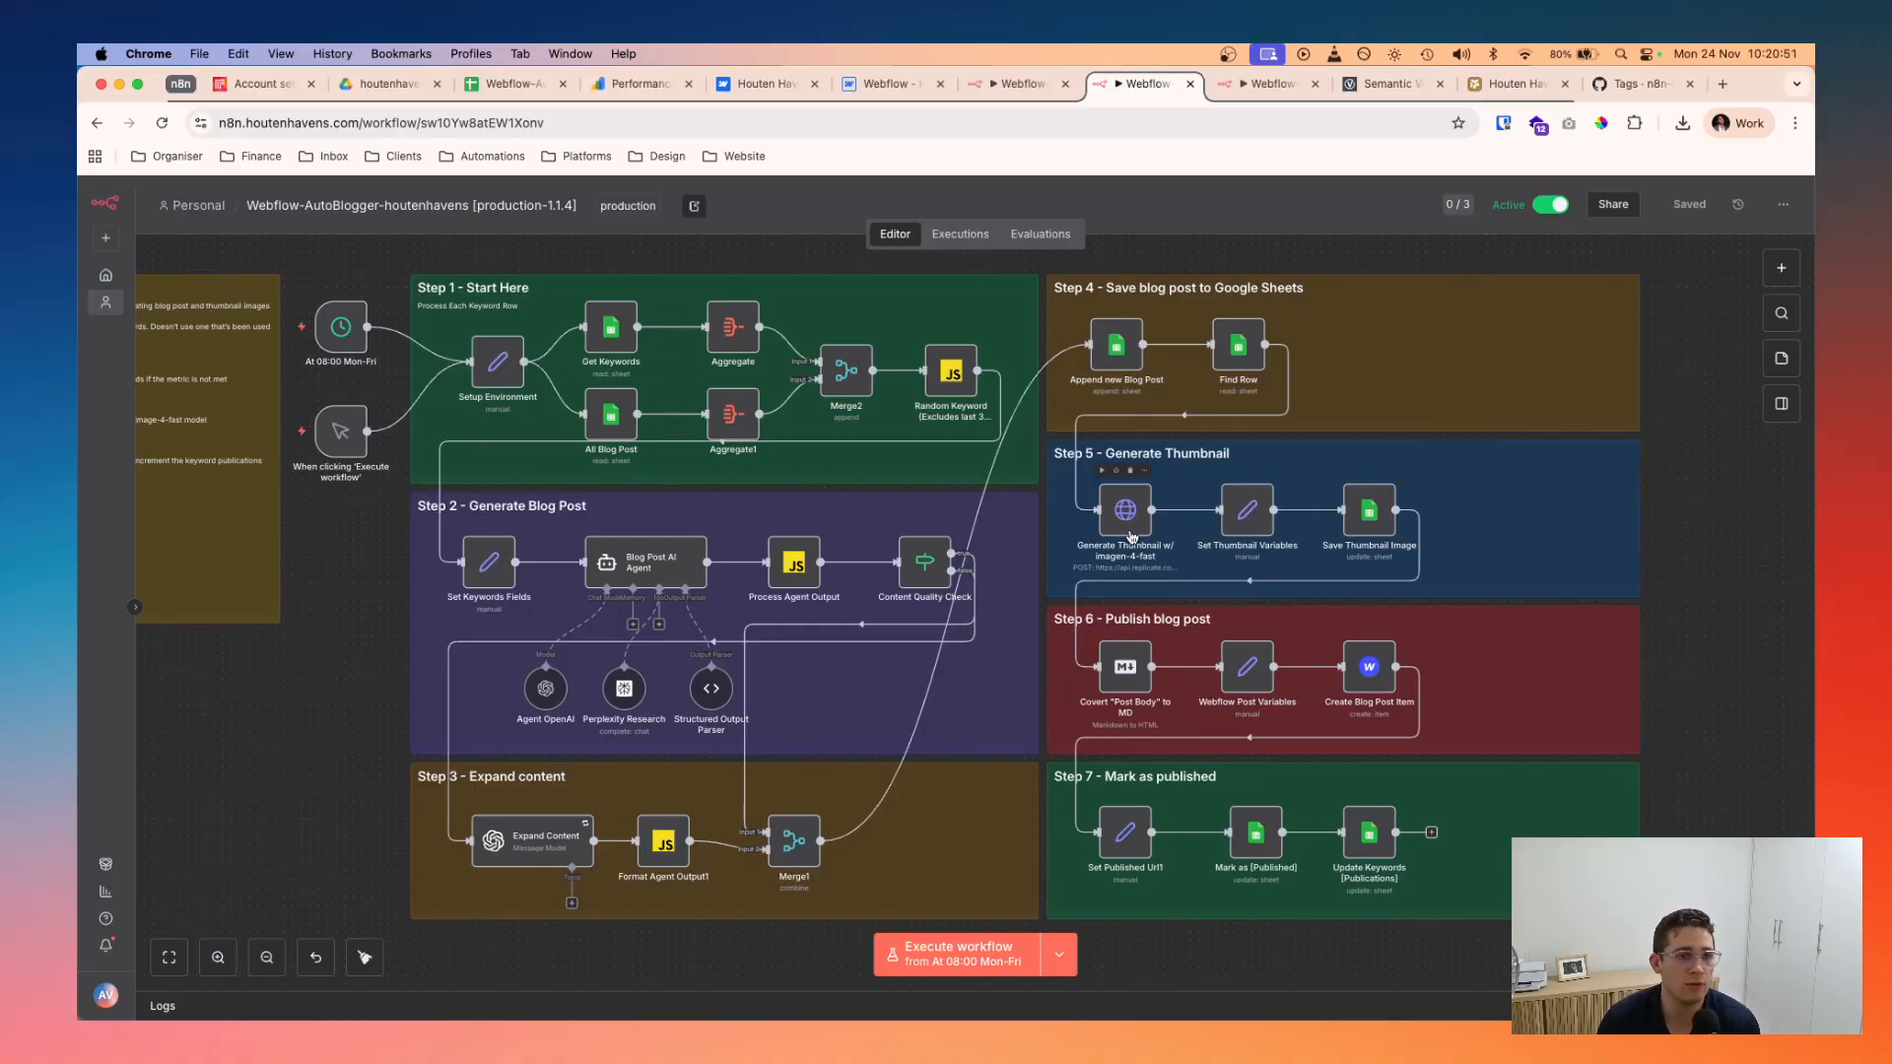
# - Compare the production-1.1.4, dev-1.1.4 and production-1.1.3 workflows and their activation states
pyautogui.scroll(-1, 1655, 669)
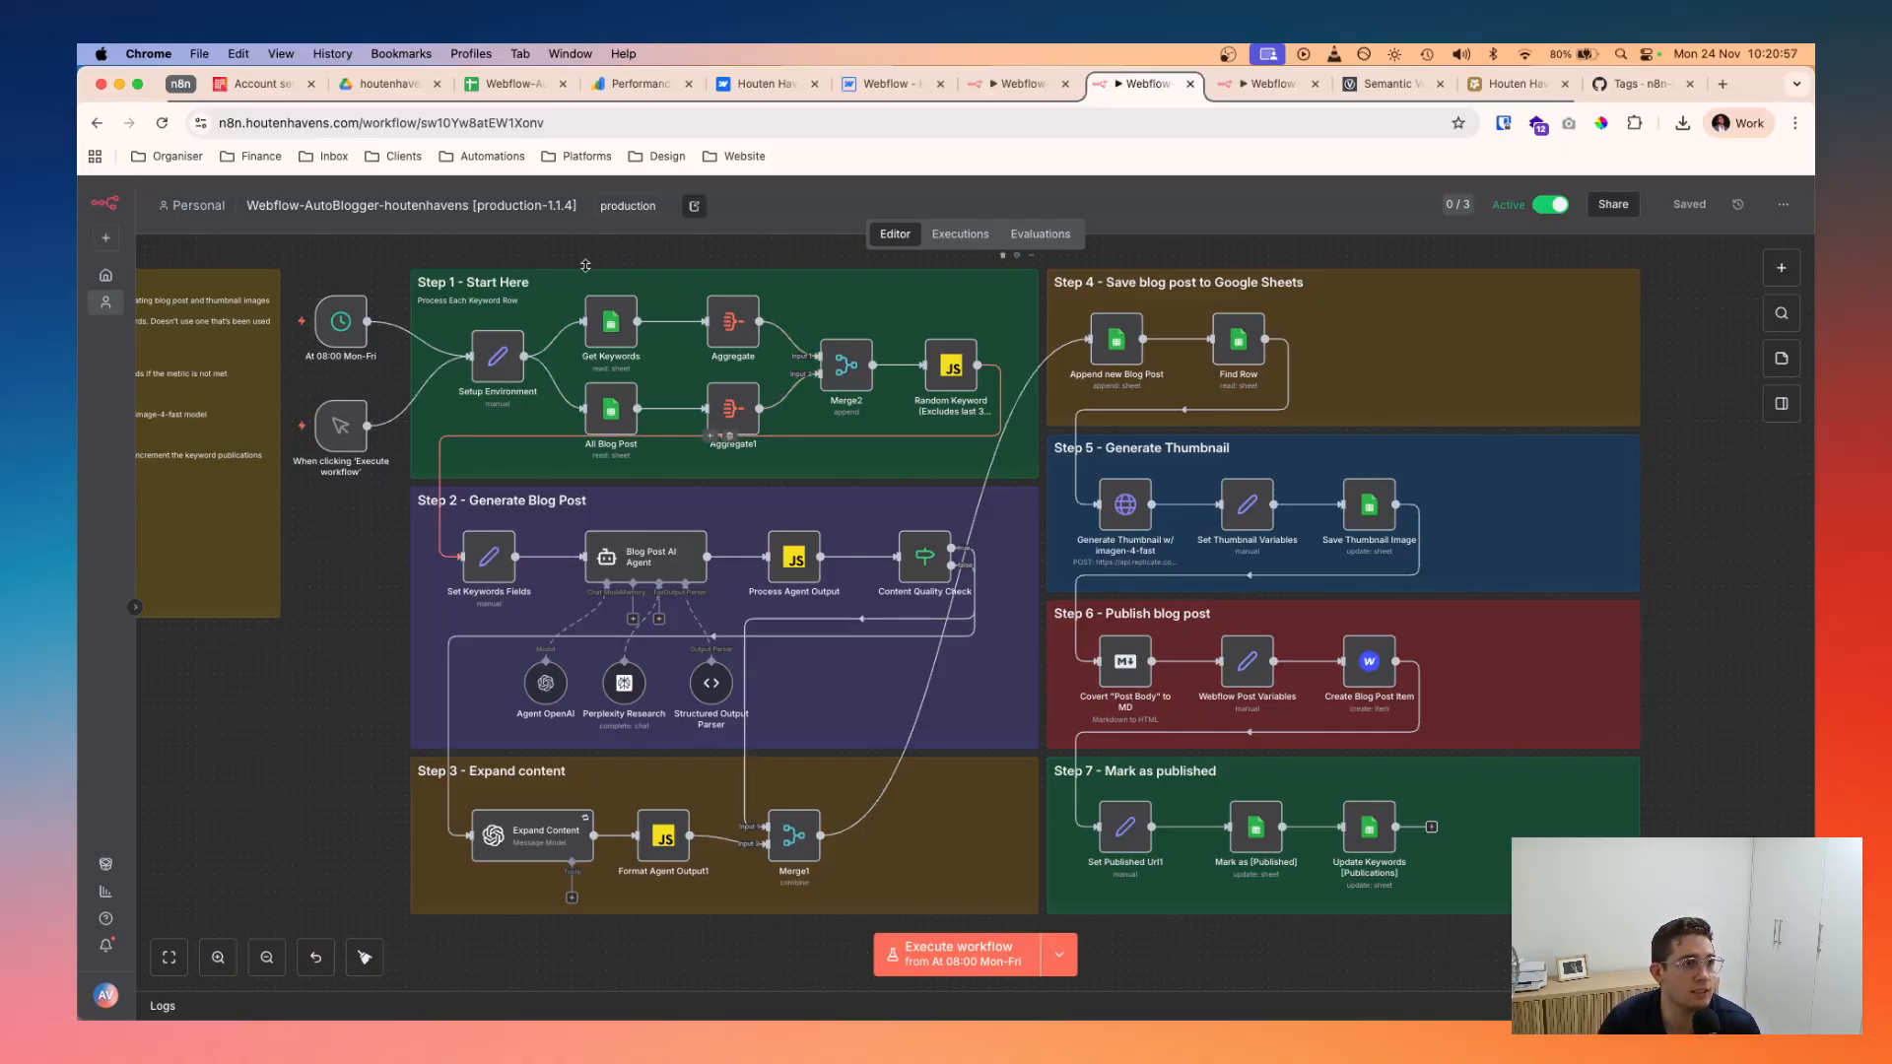
pyautogui.click(1272, 86)
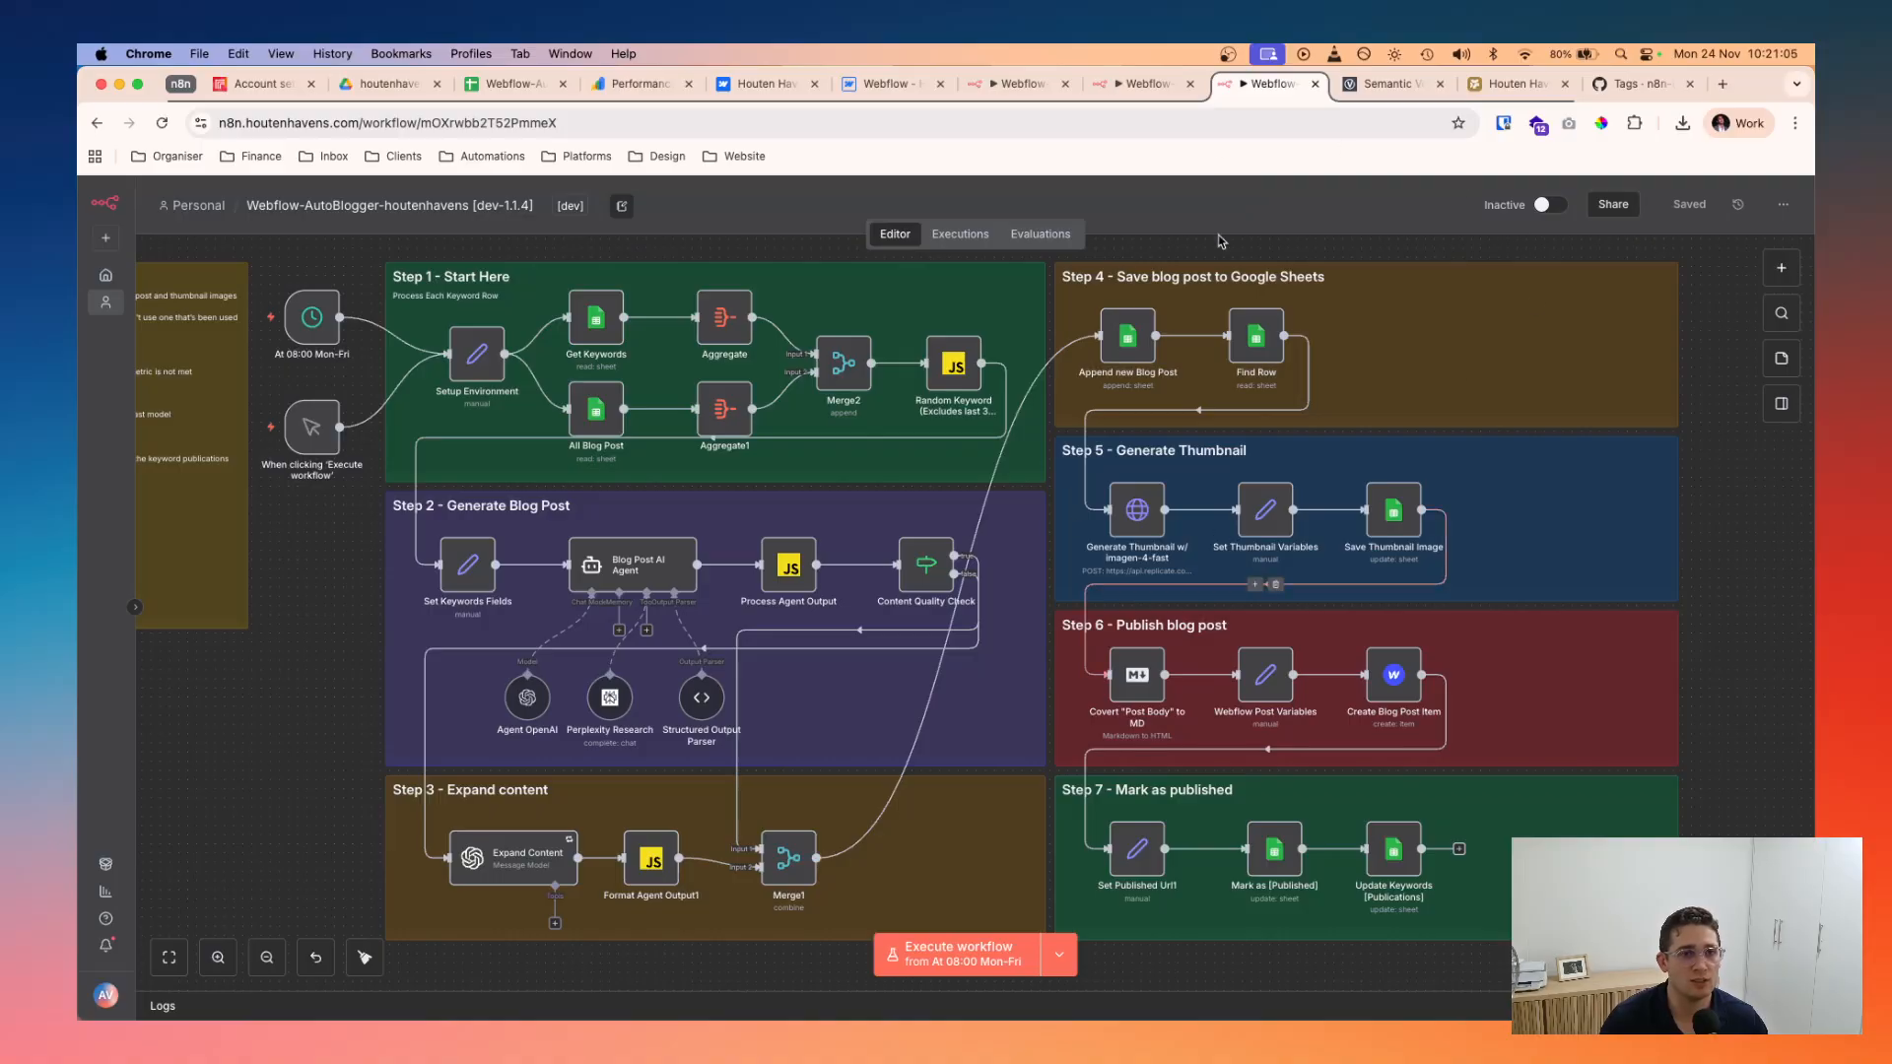
pyautogui.click(1143, 84)
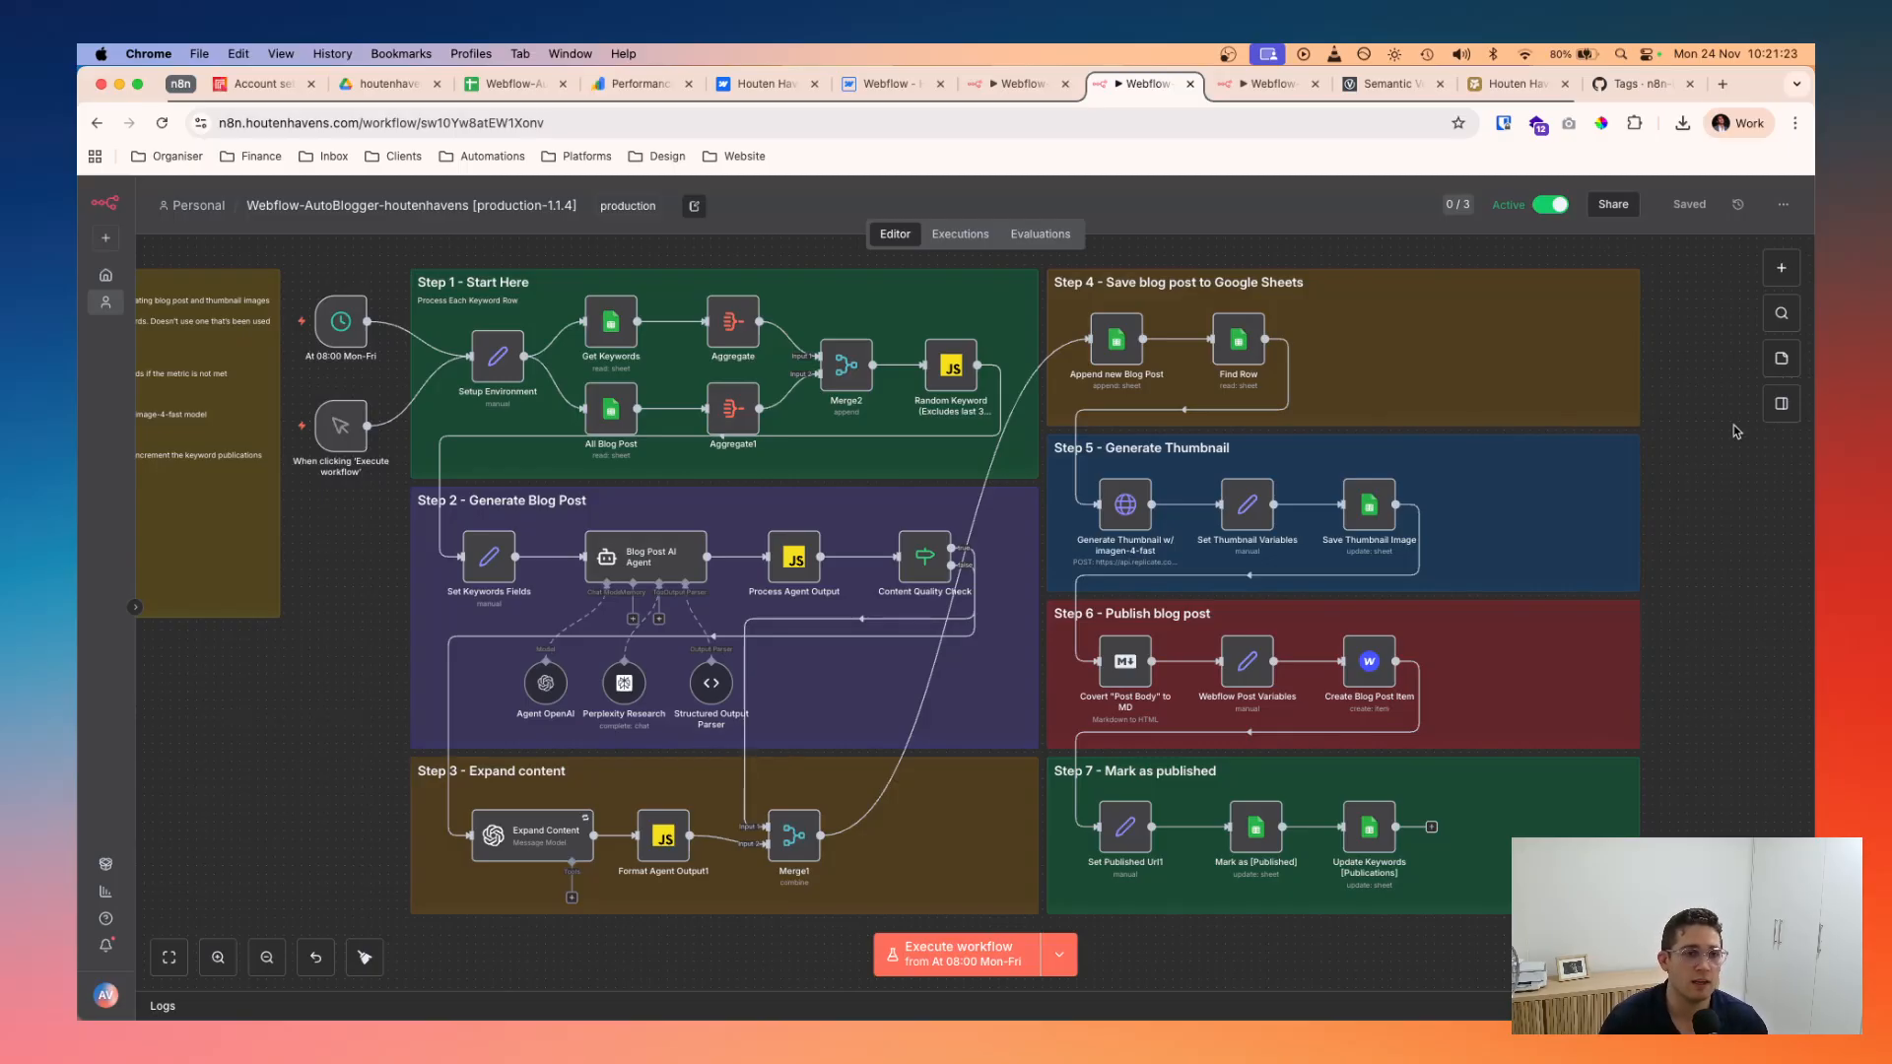
pyautogui.hscroll(2, 1680, 417)
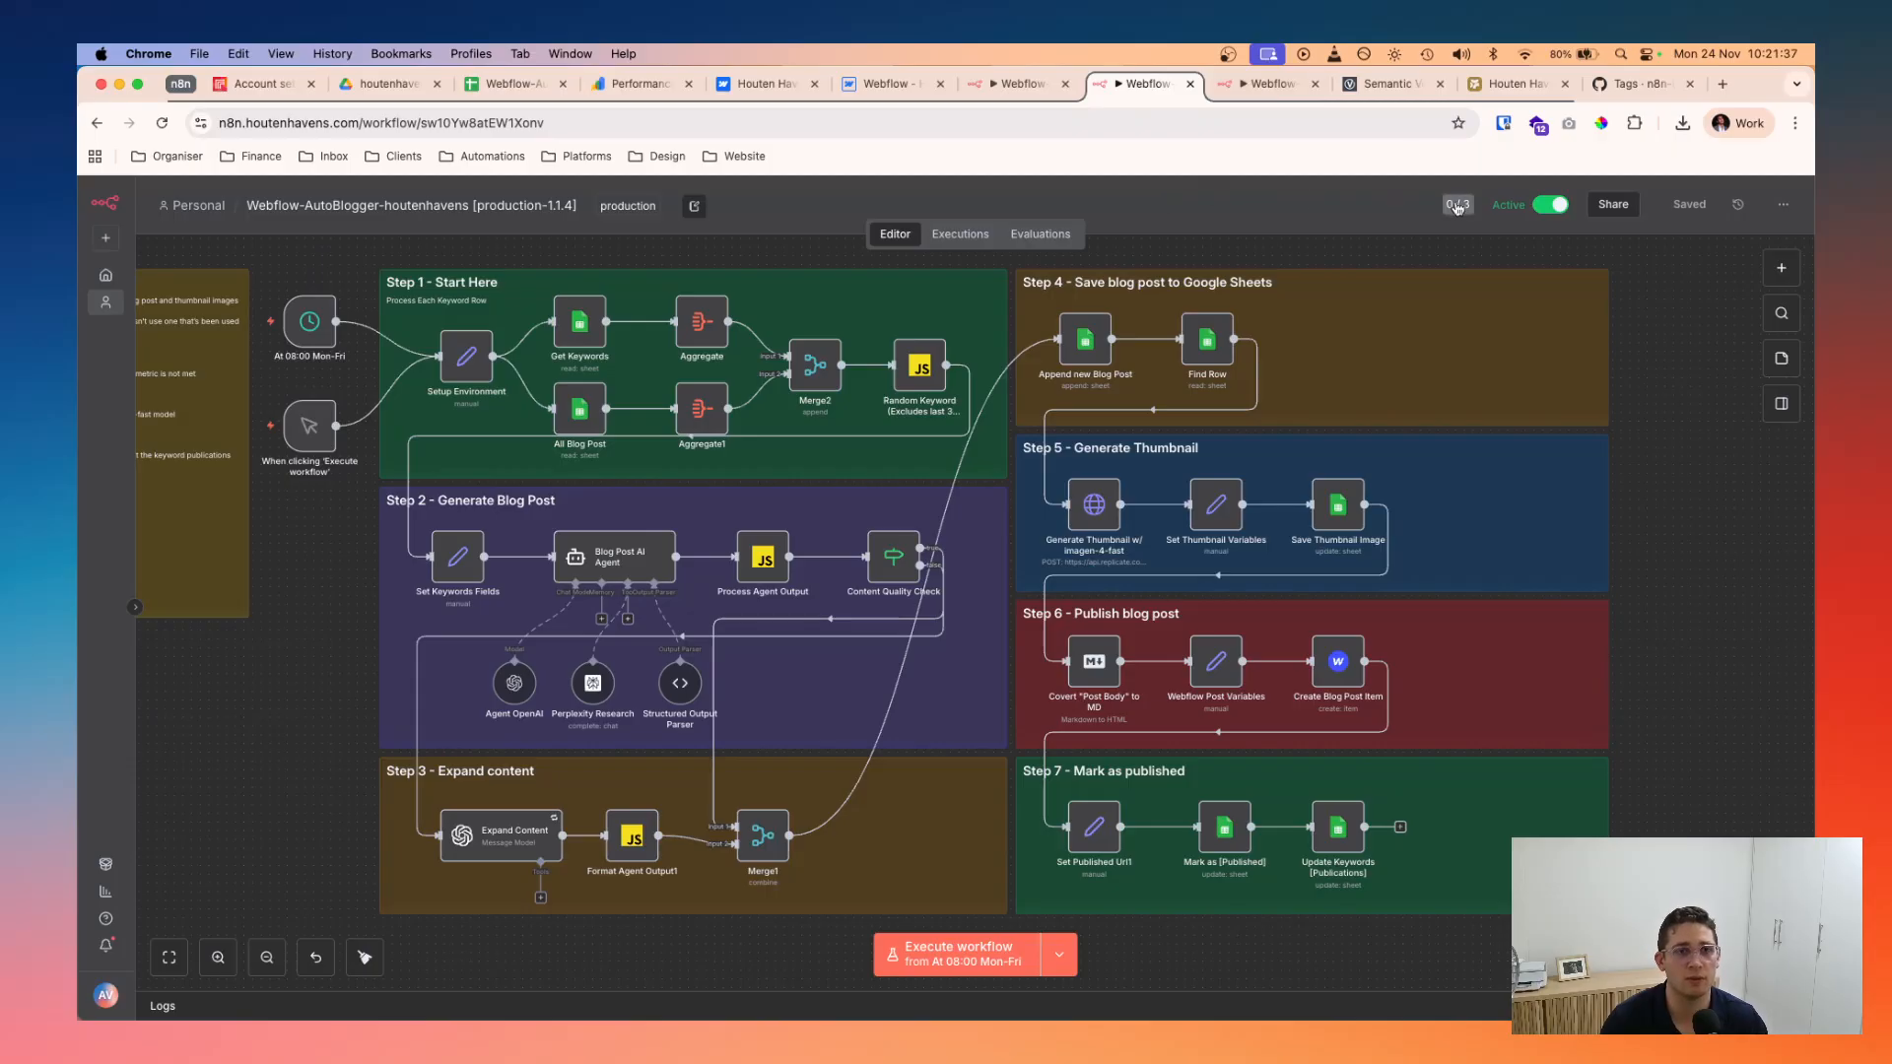
pyautogui.click(1275, 99)
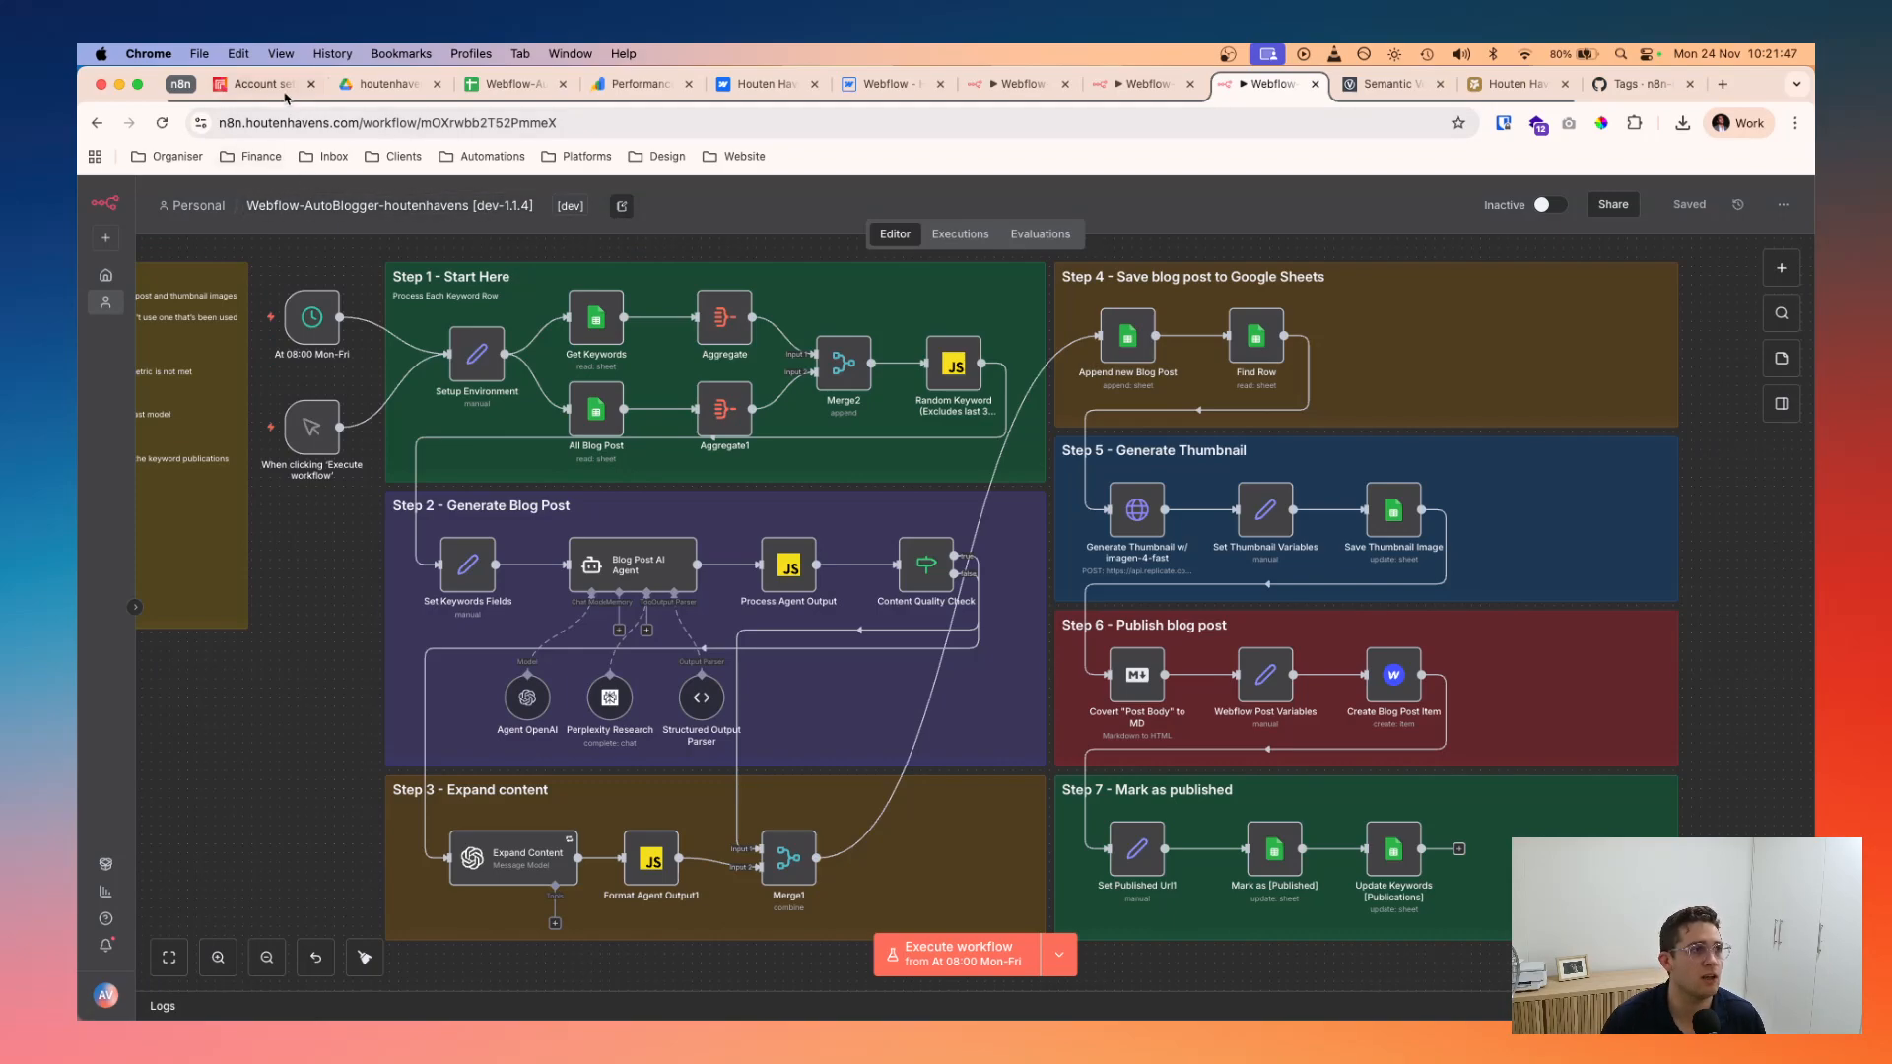
pyautogui.click(1020, 91)
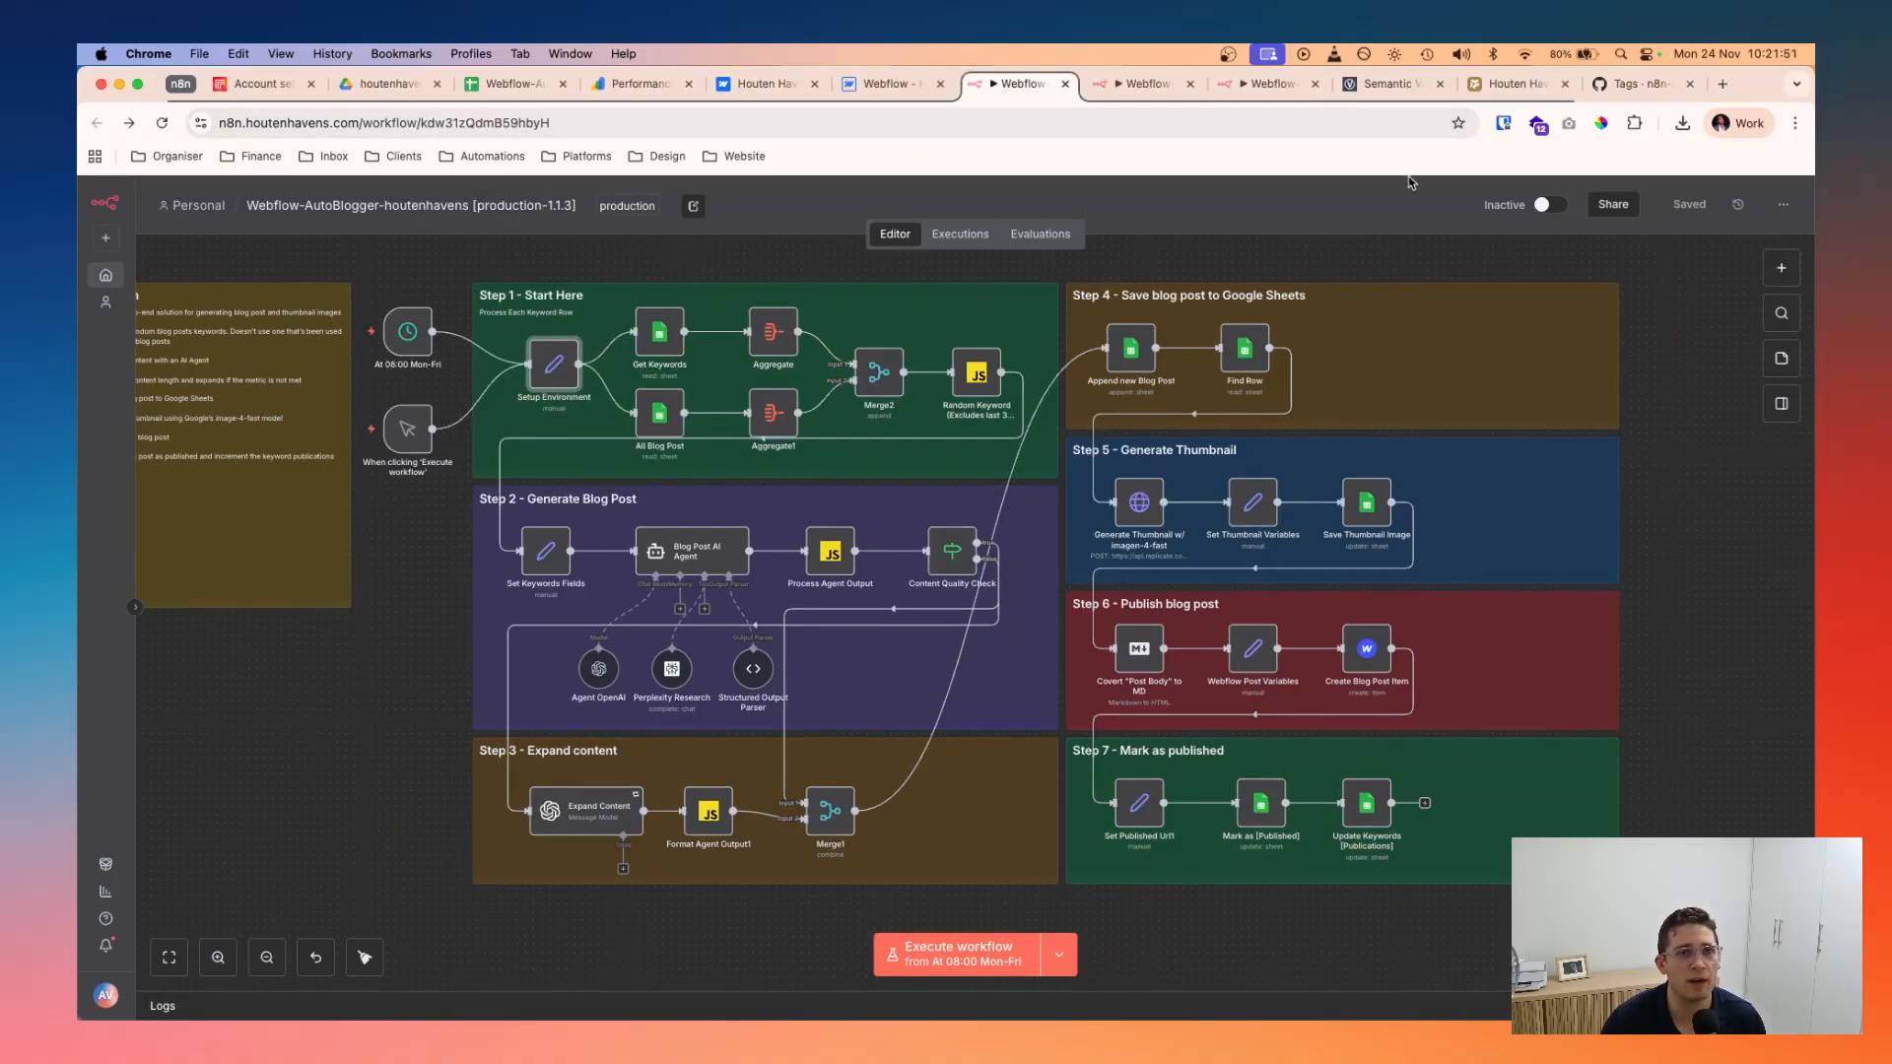
# - Roll back the release by deactivating production-1.1.4 and reactivating production-1.1.3, dismissing the activation message
pyautogui.click(1143, 87)
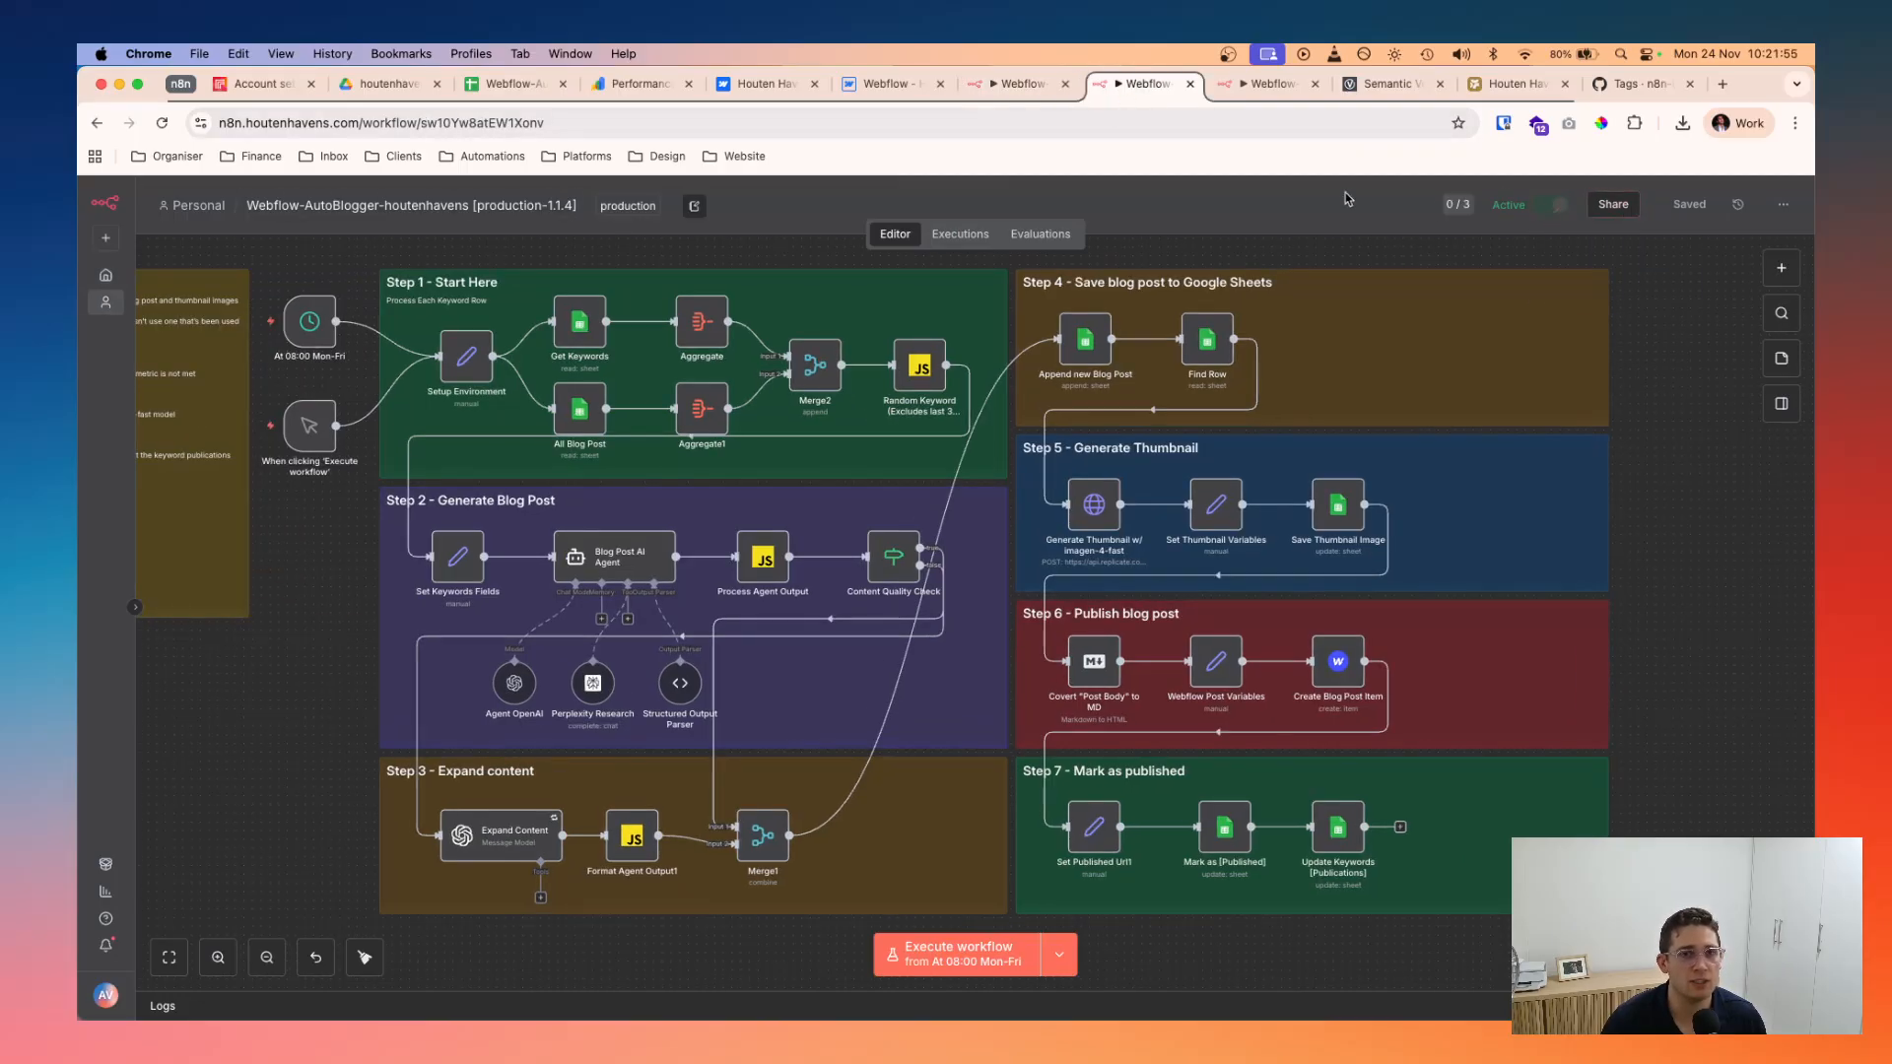
pyautogui.click(1000, 87)
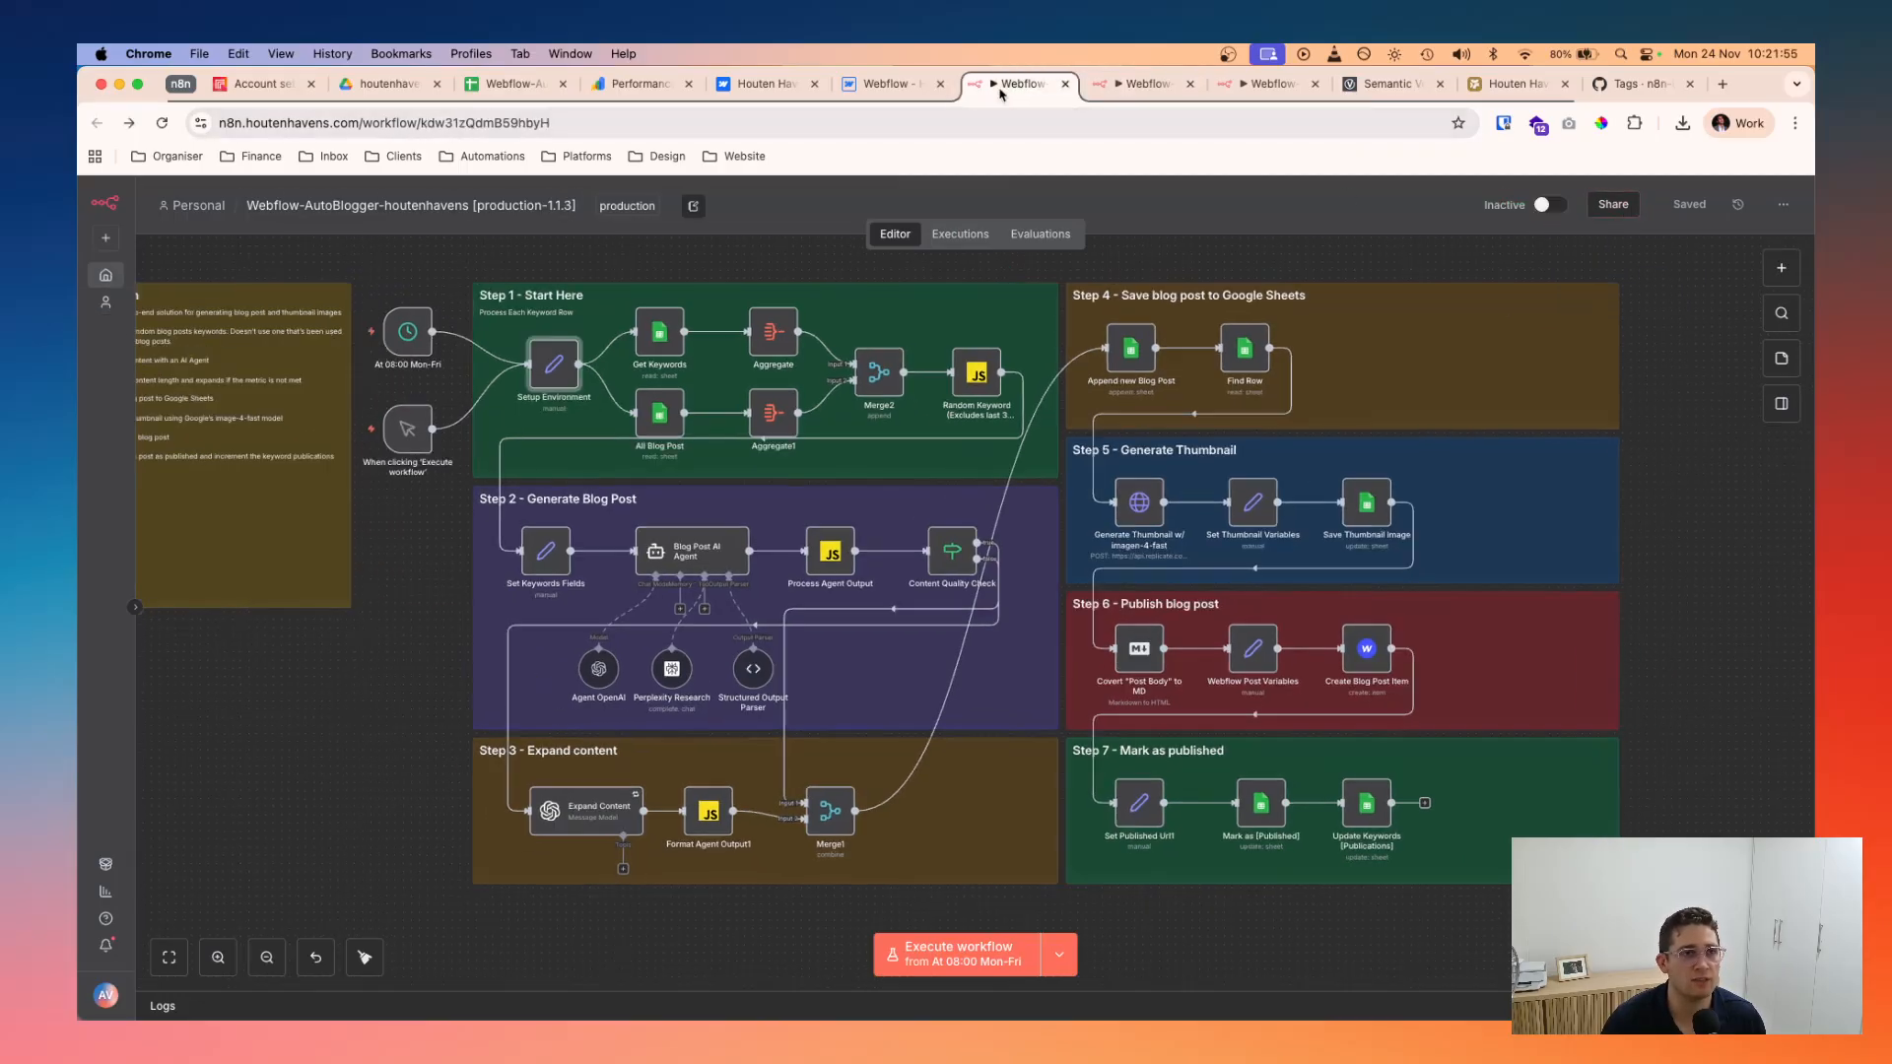
pyautogui.click(1550, 204)
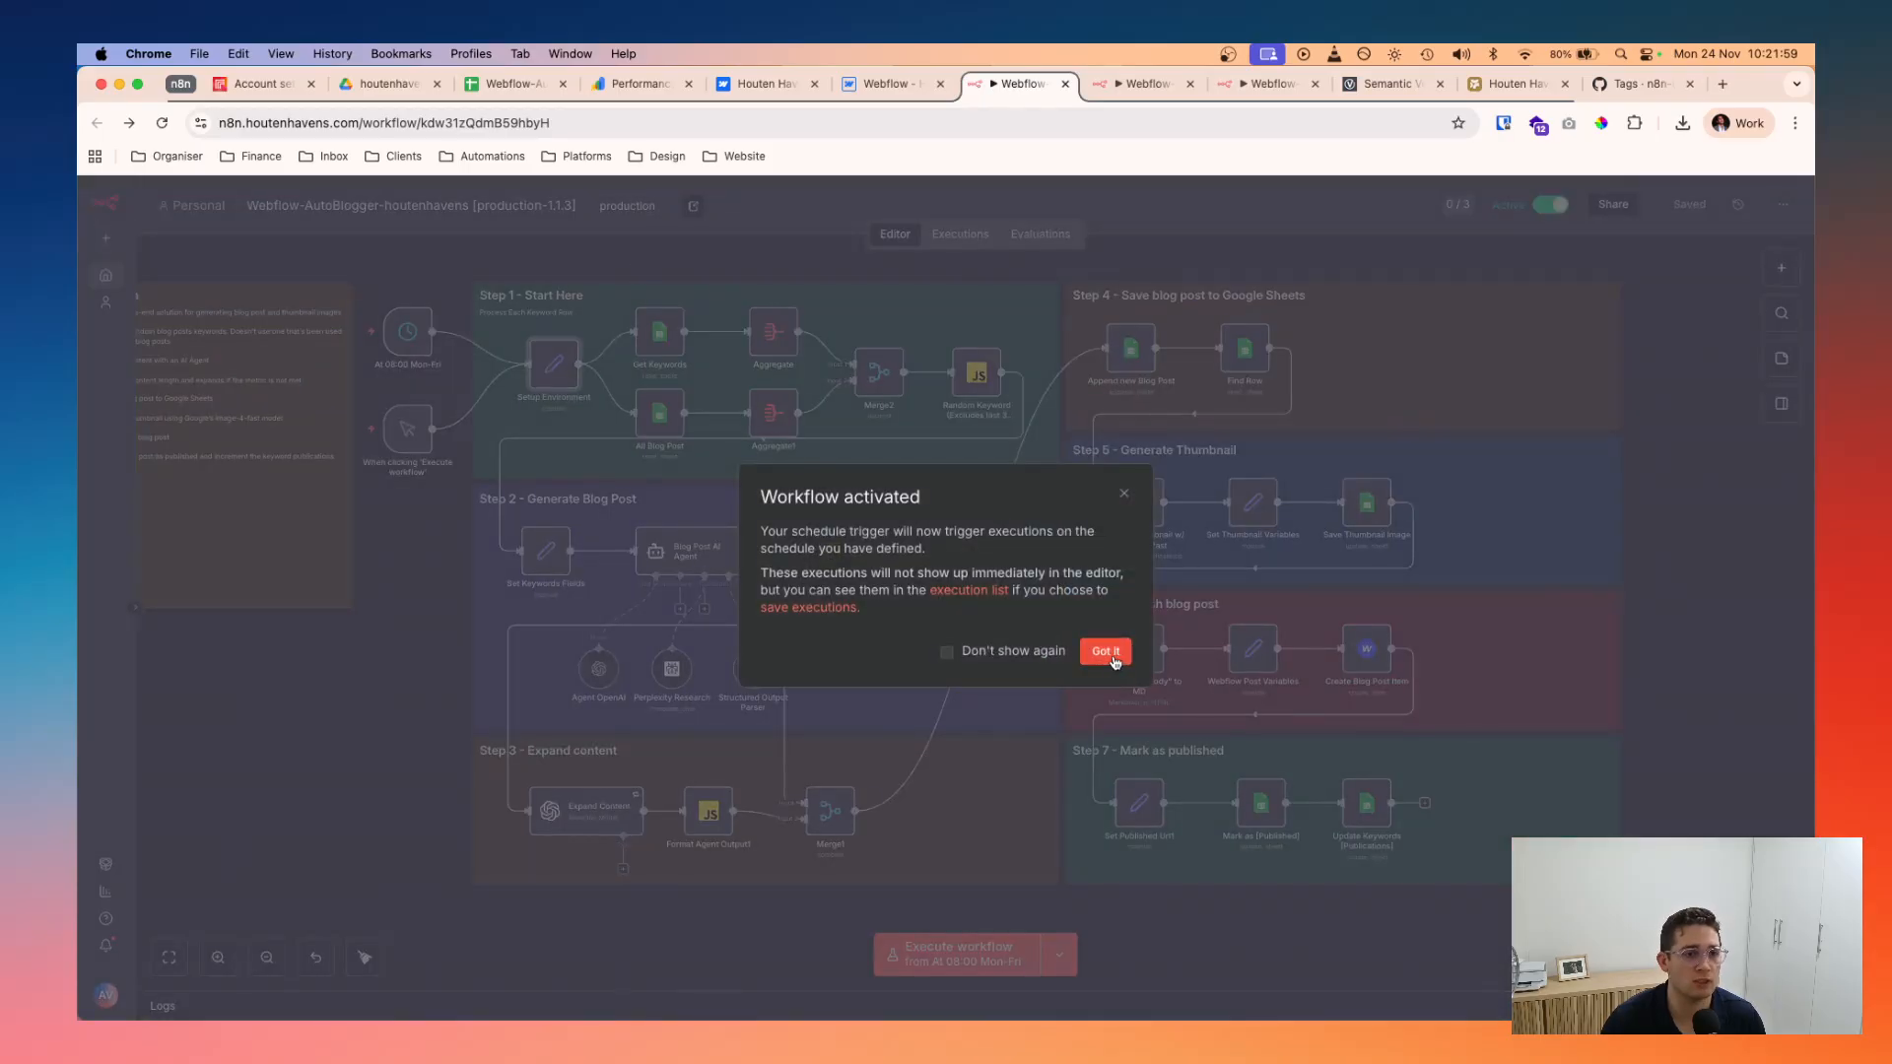
pyautogui.click(1102, 646)
pyautogui.hscroll(2, 1576, 608)
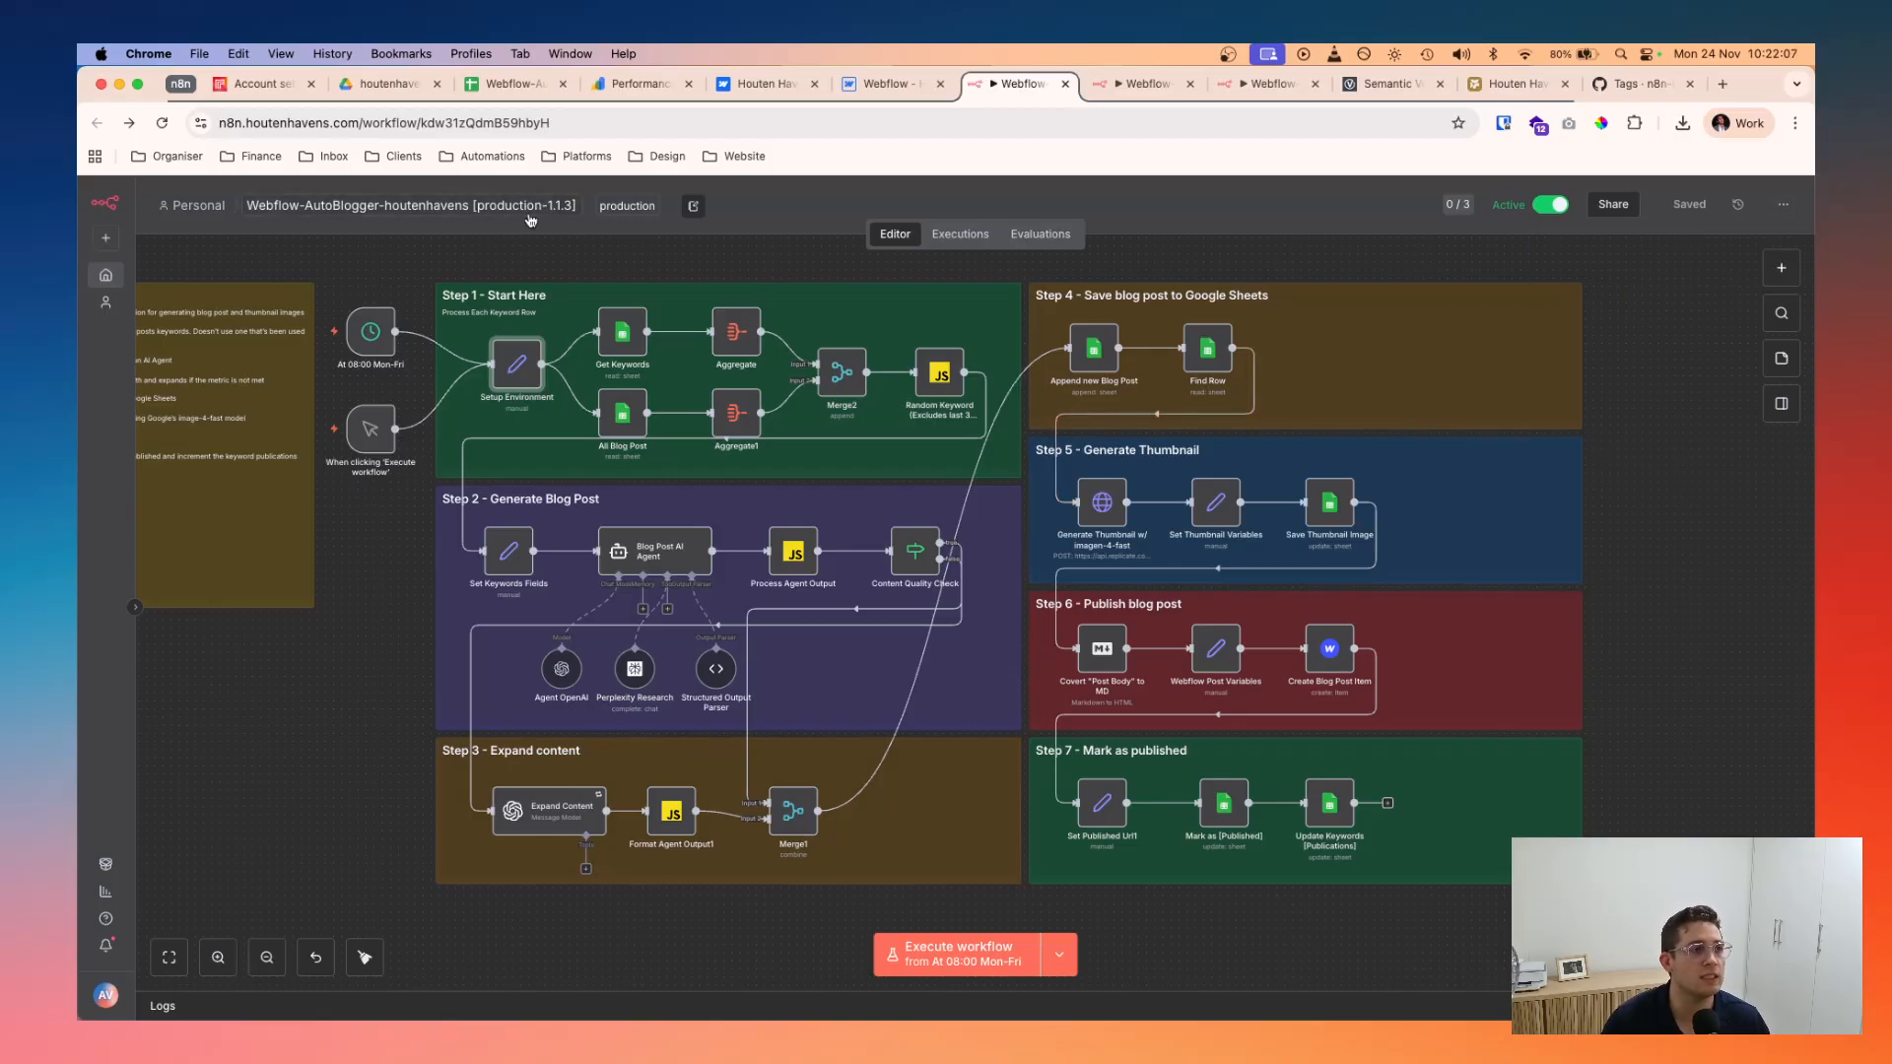
# - Inspect the dev-1.1.4 workflow's options and check the activation states of production-1.1.3 and production-1.1.4
pyautogui.click(1266, 84)
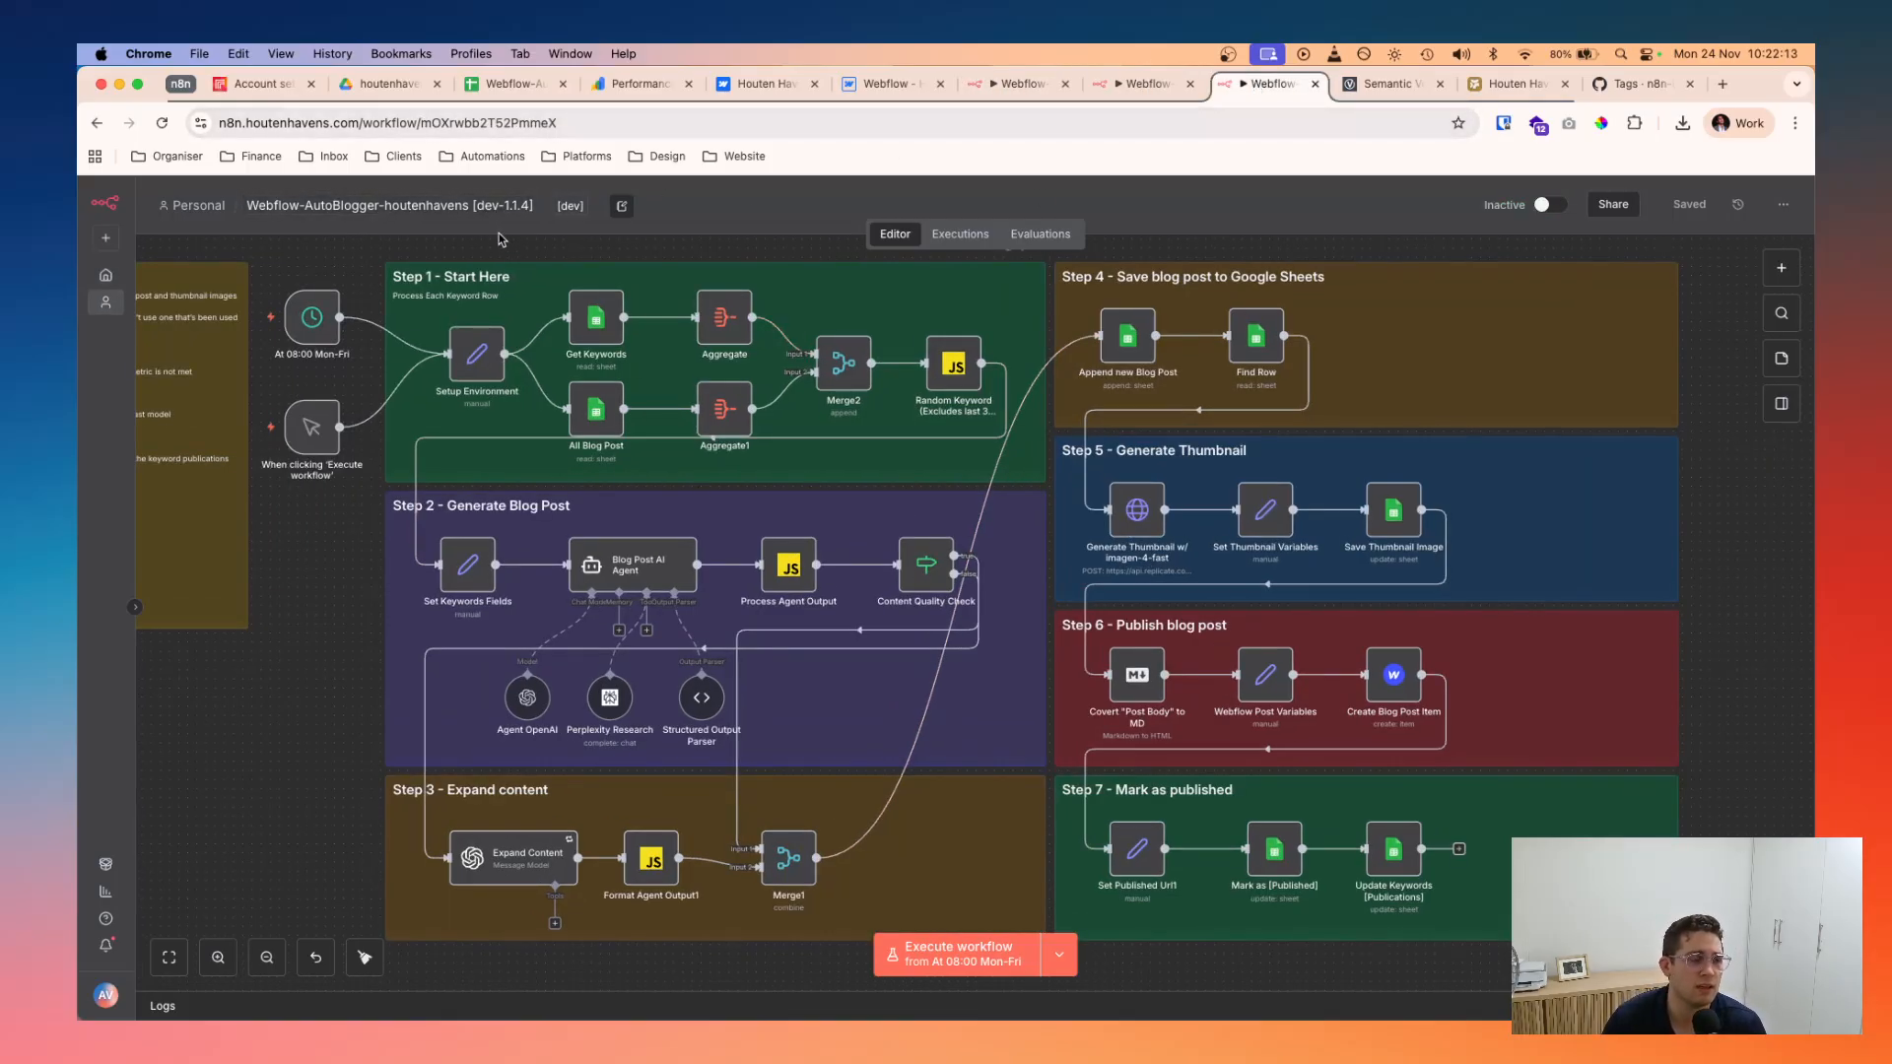
pyautogui.click(1785, 207)
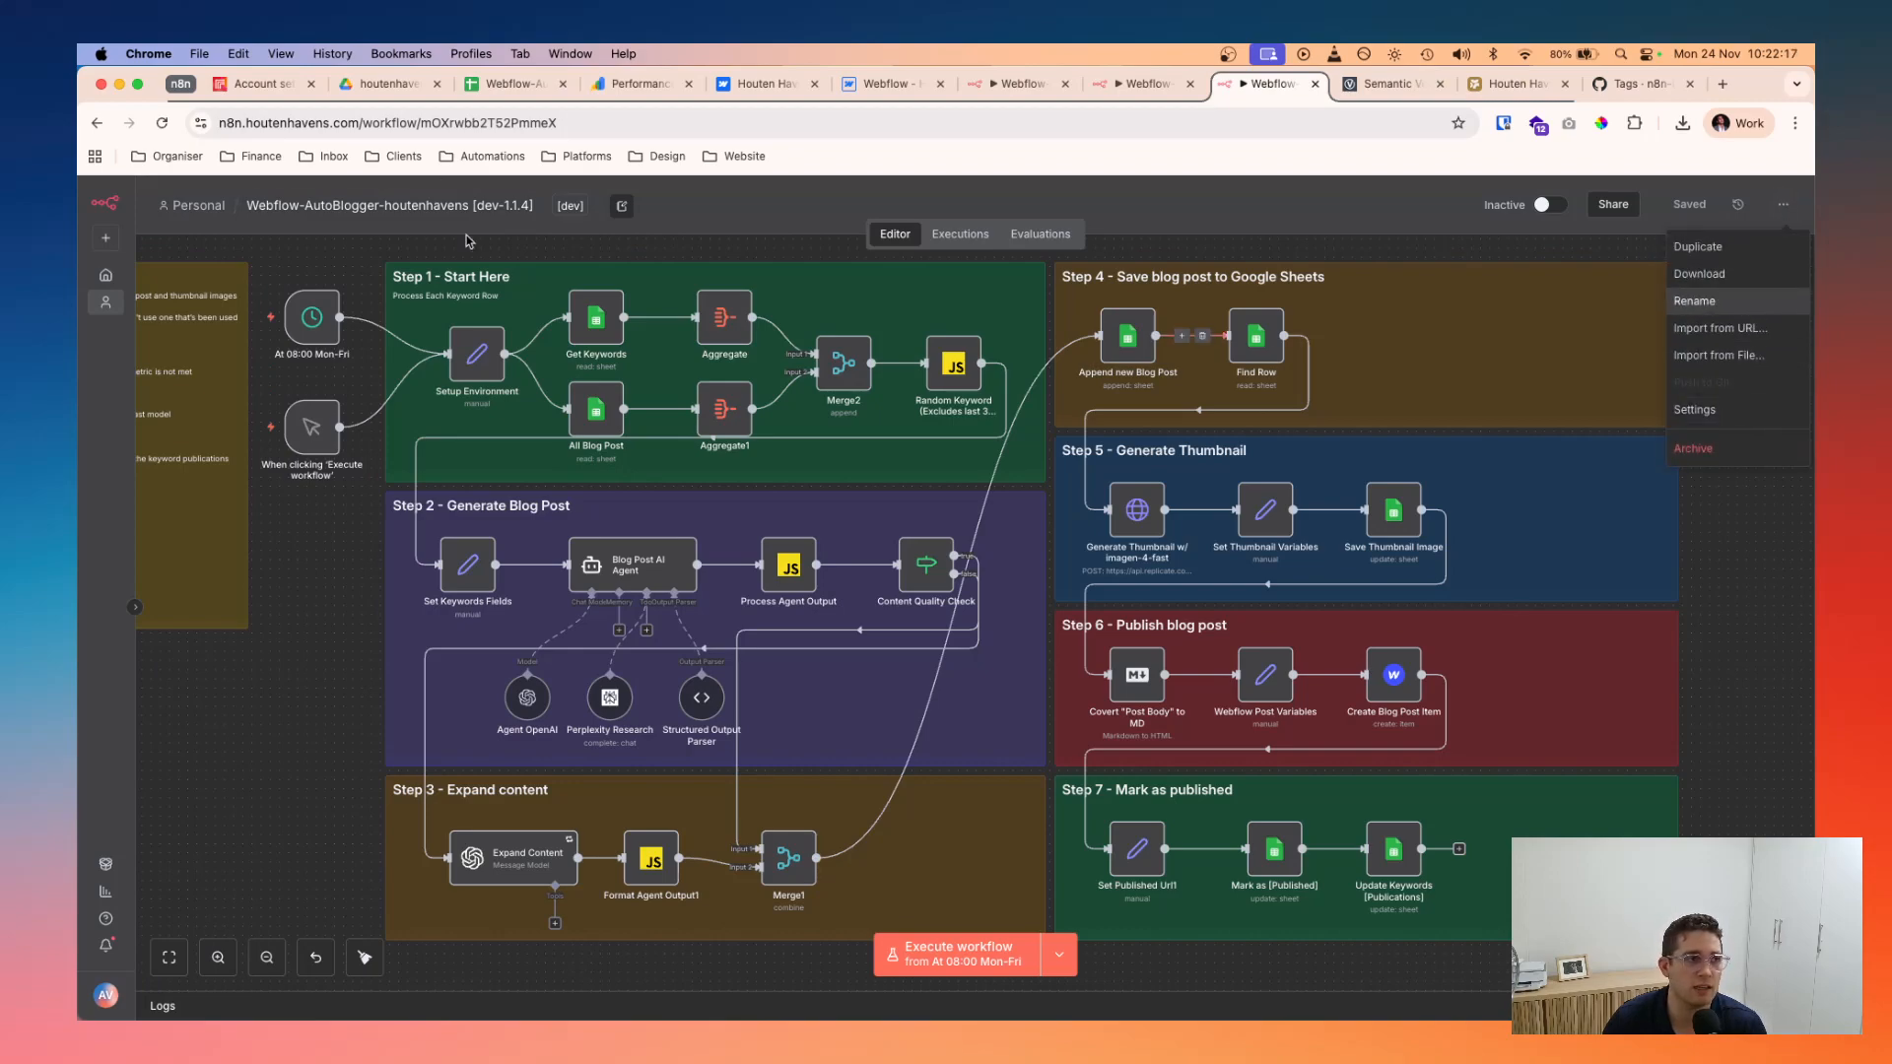
pyautogui.click(985, 87)
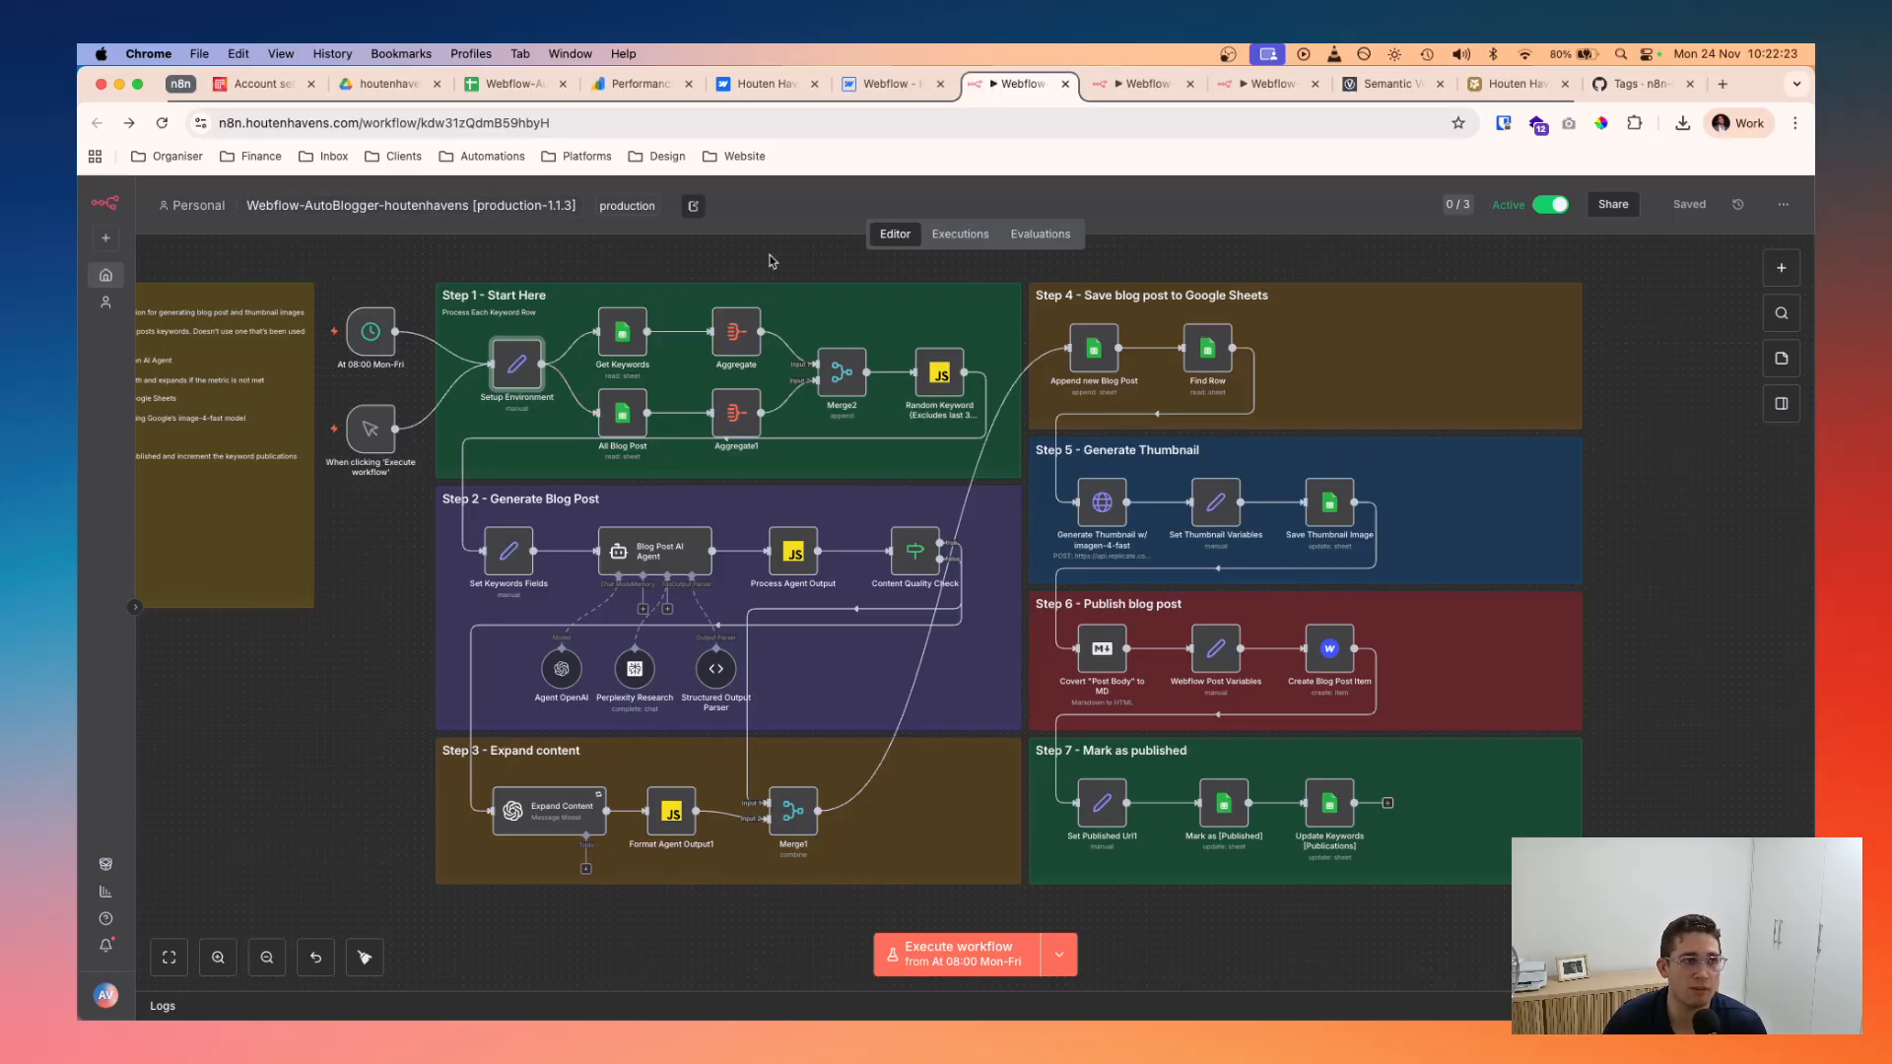
pyautogui.click(1143, 84)
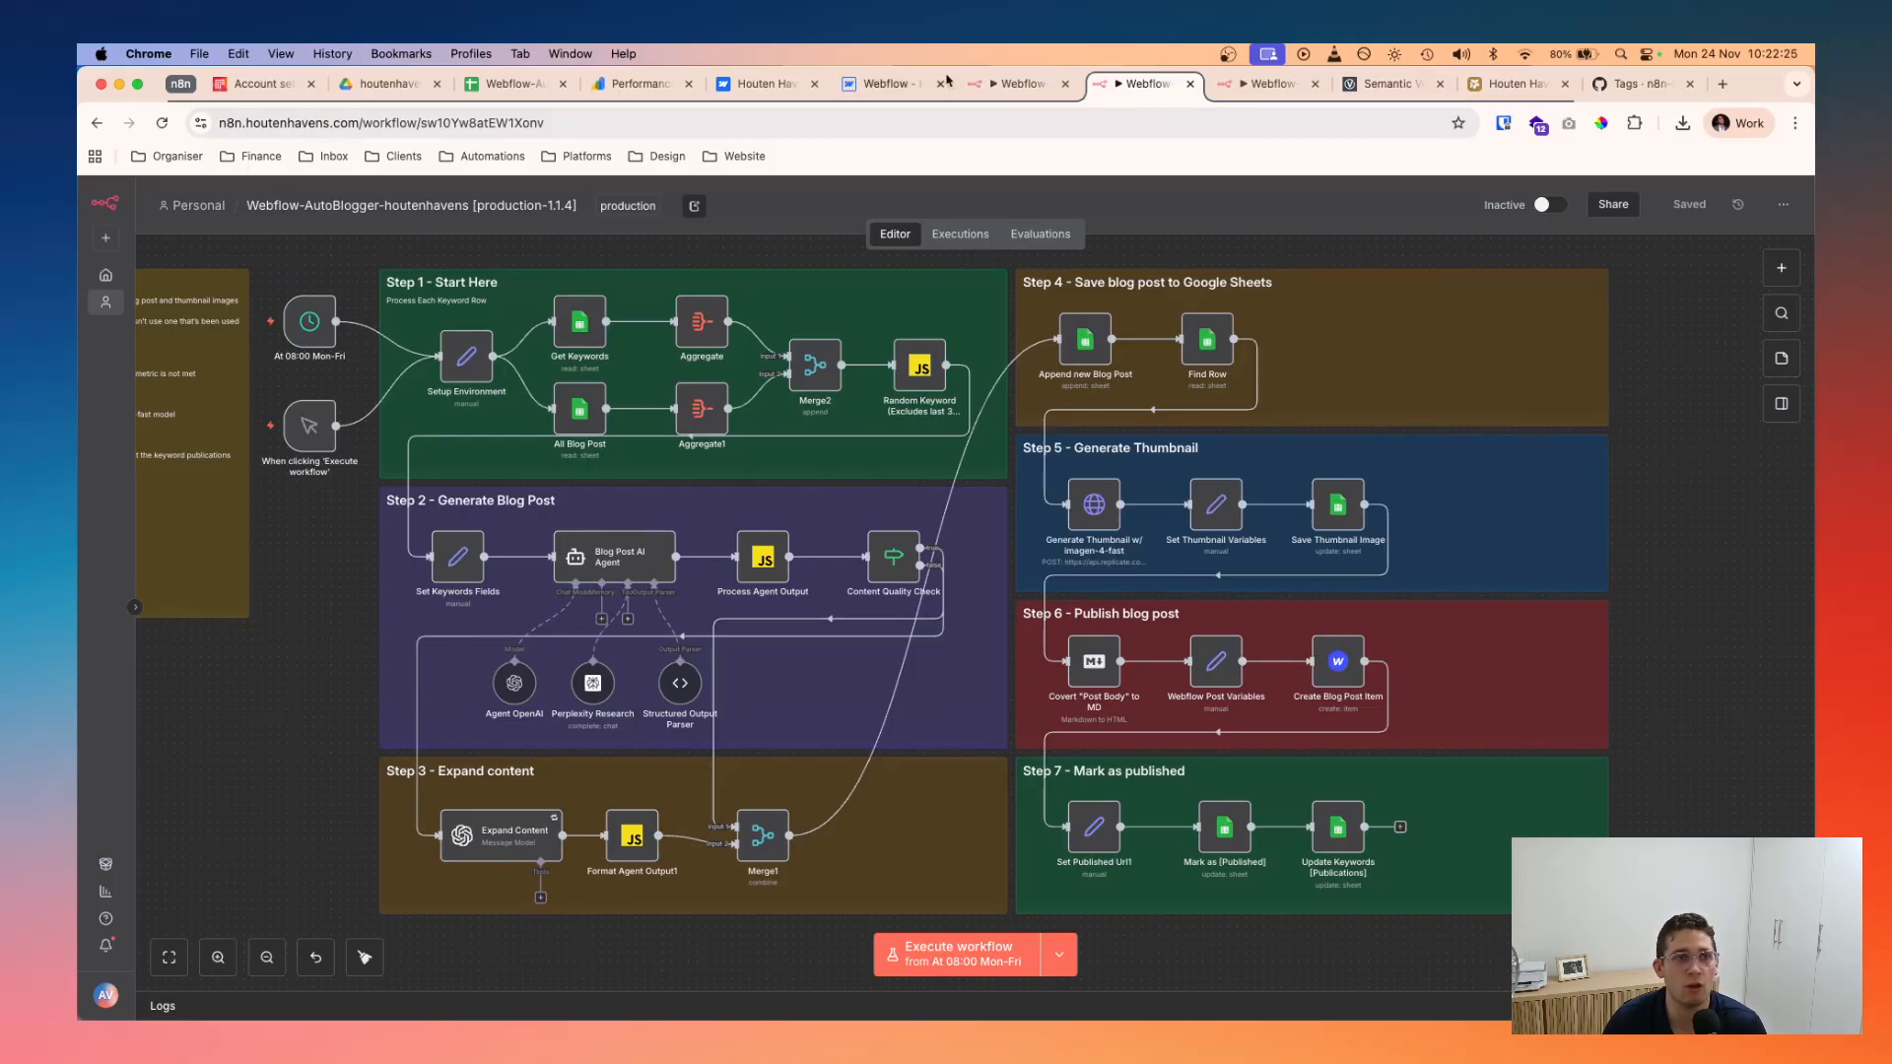
# - View the version history of production-1.1.4, close it and return to the production-1.1.3 workflow
pyautogui.click(1736, 207)
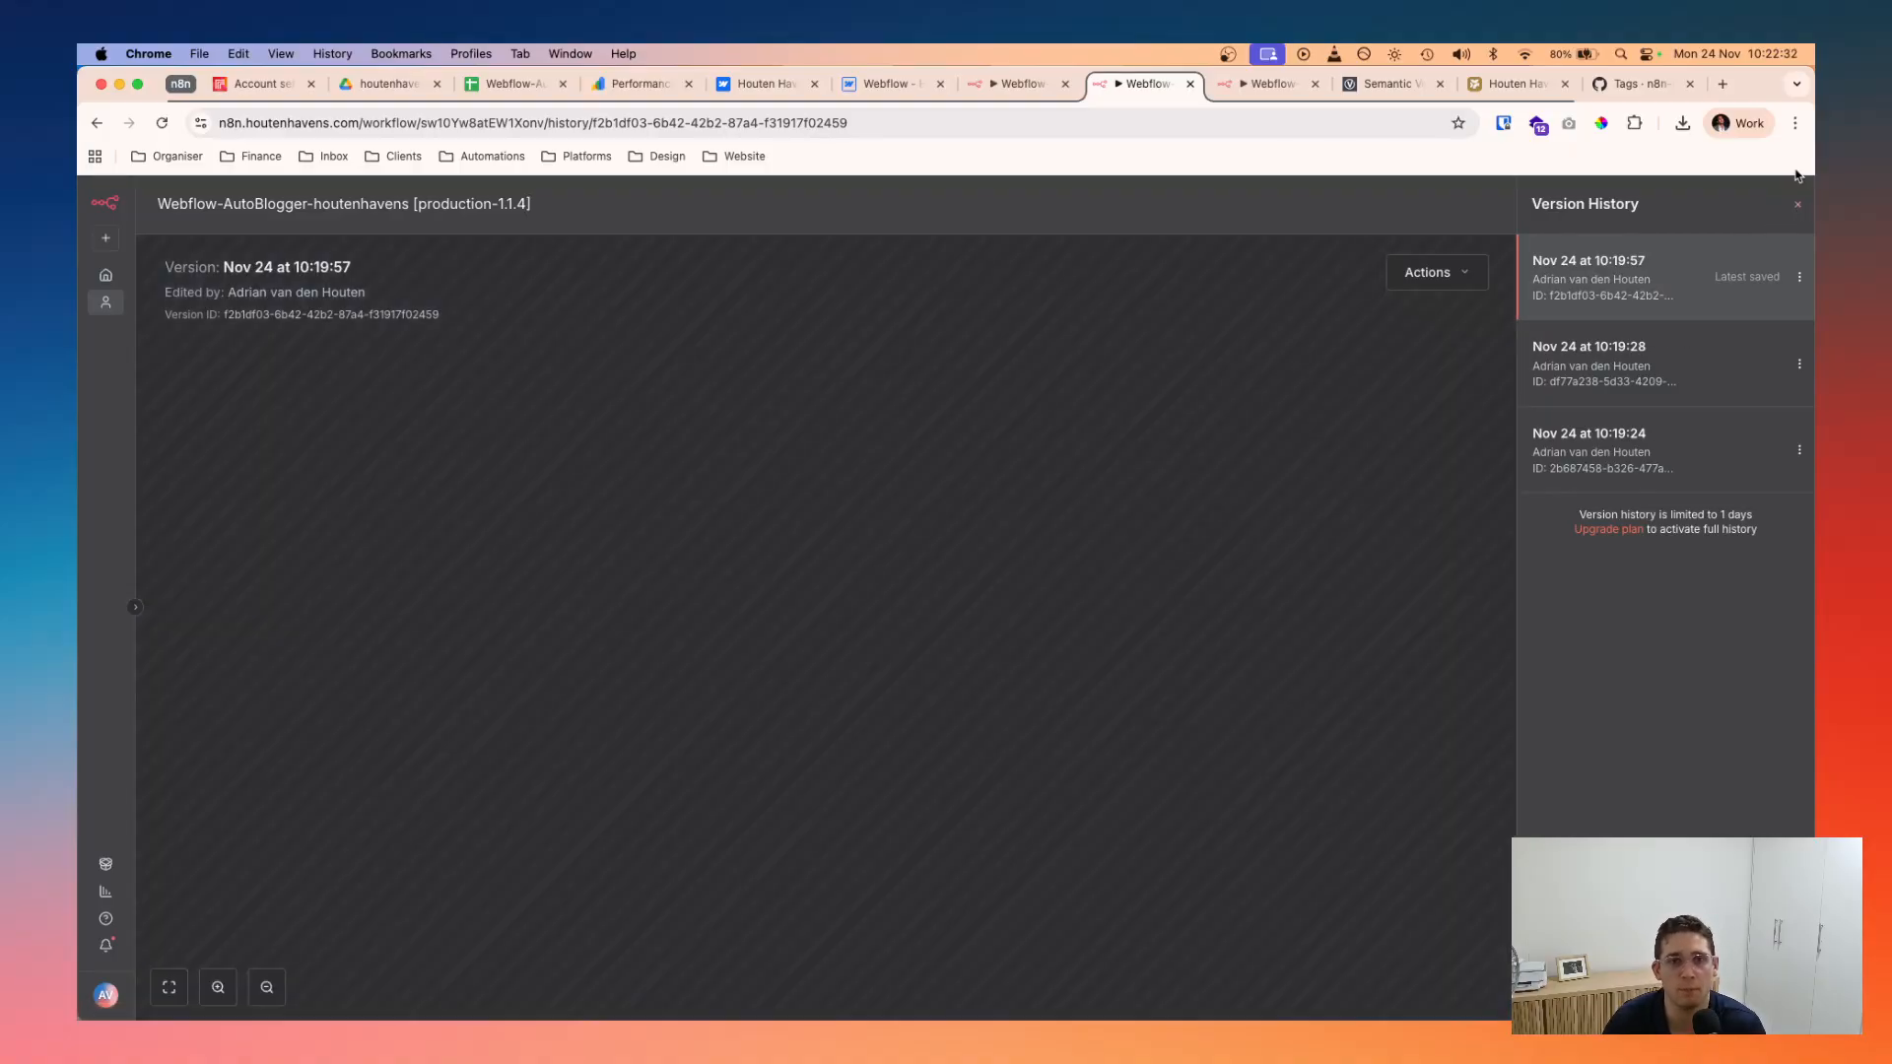
pyautogui.click(1797, 204)
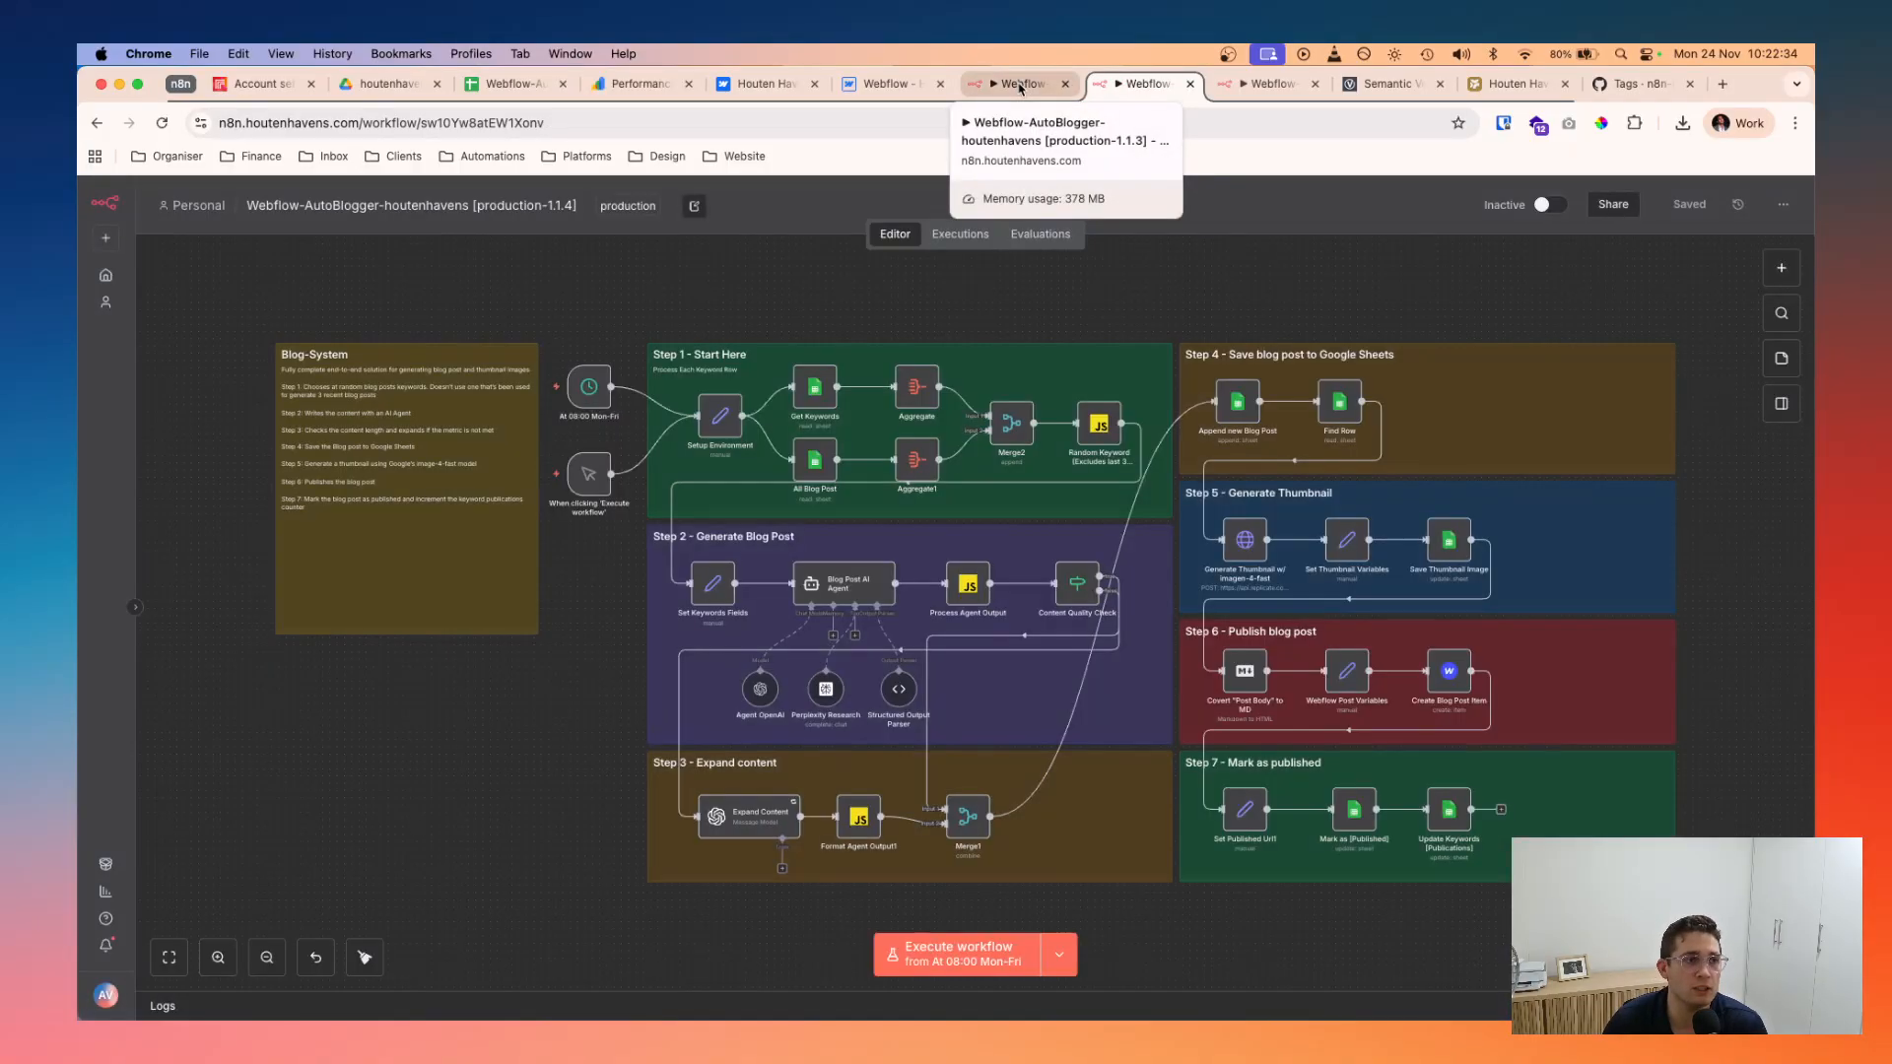
pyautogui.click(1019, 87)
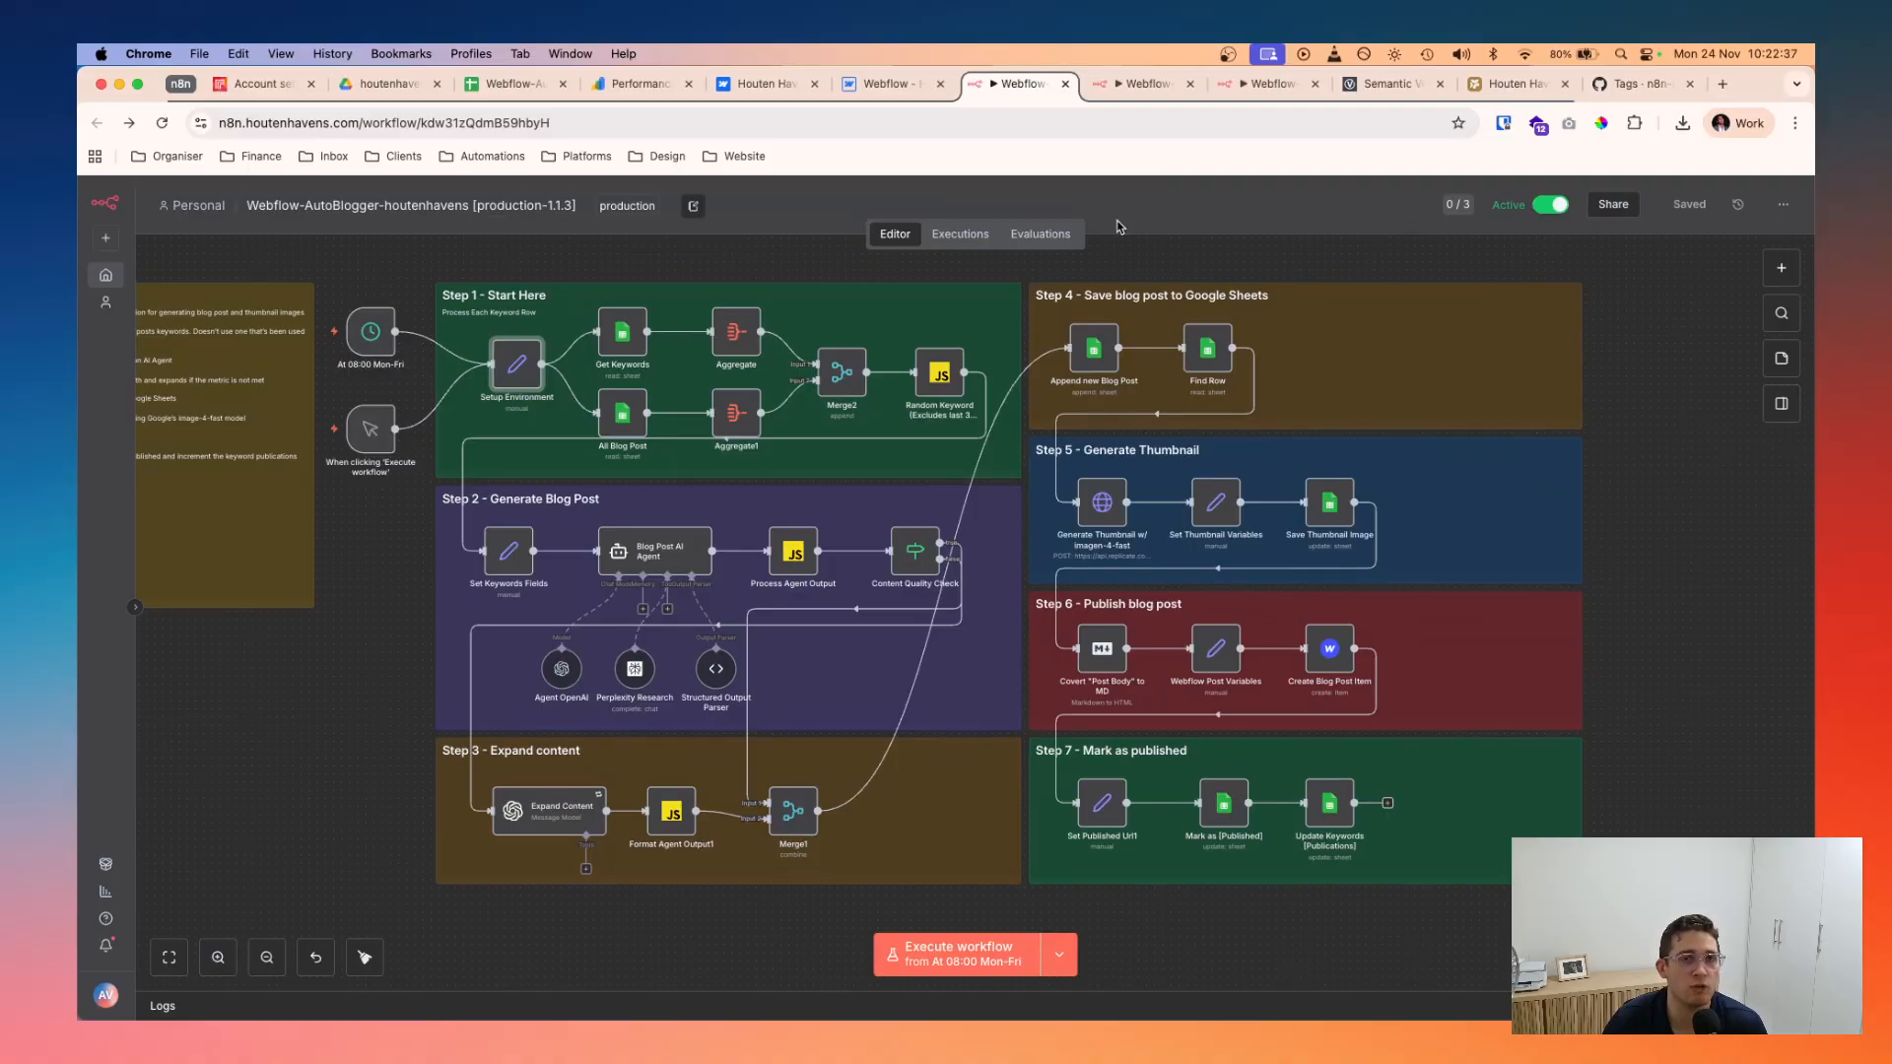
pyautogui.click(1639, 84)
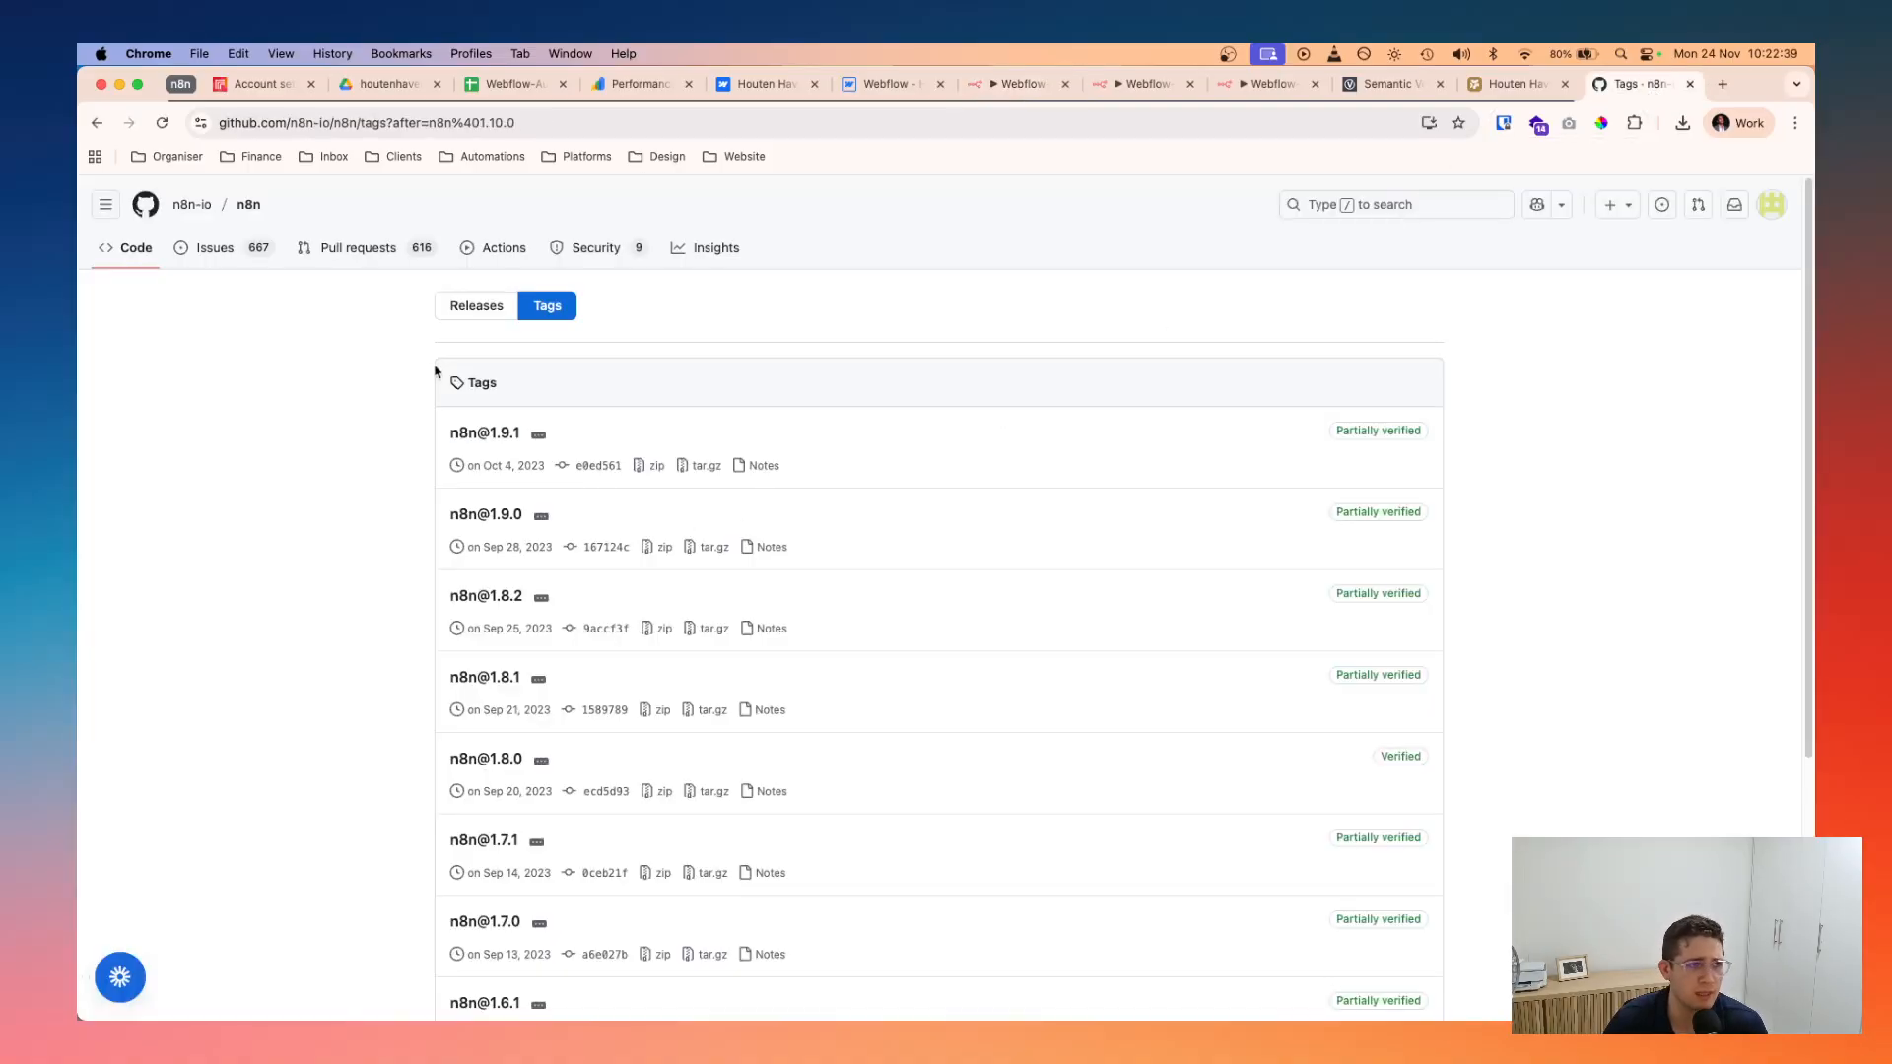
pyautogui.click(477, 302)
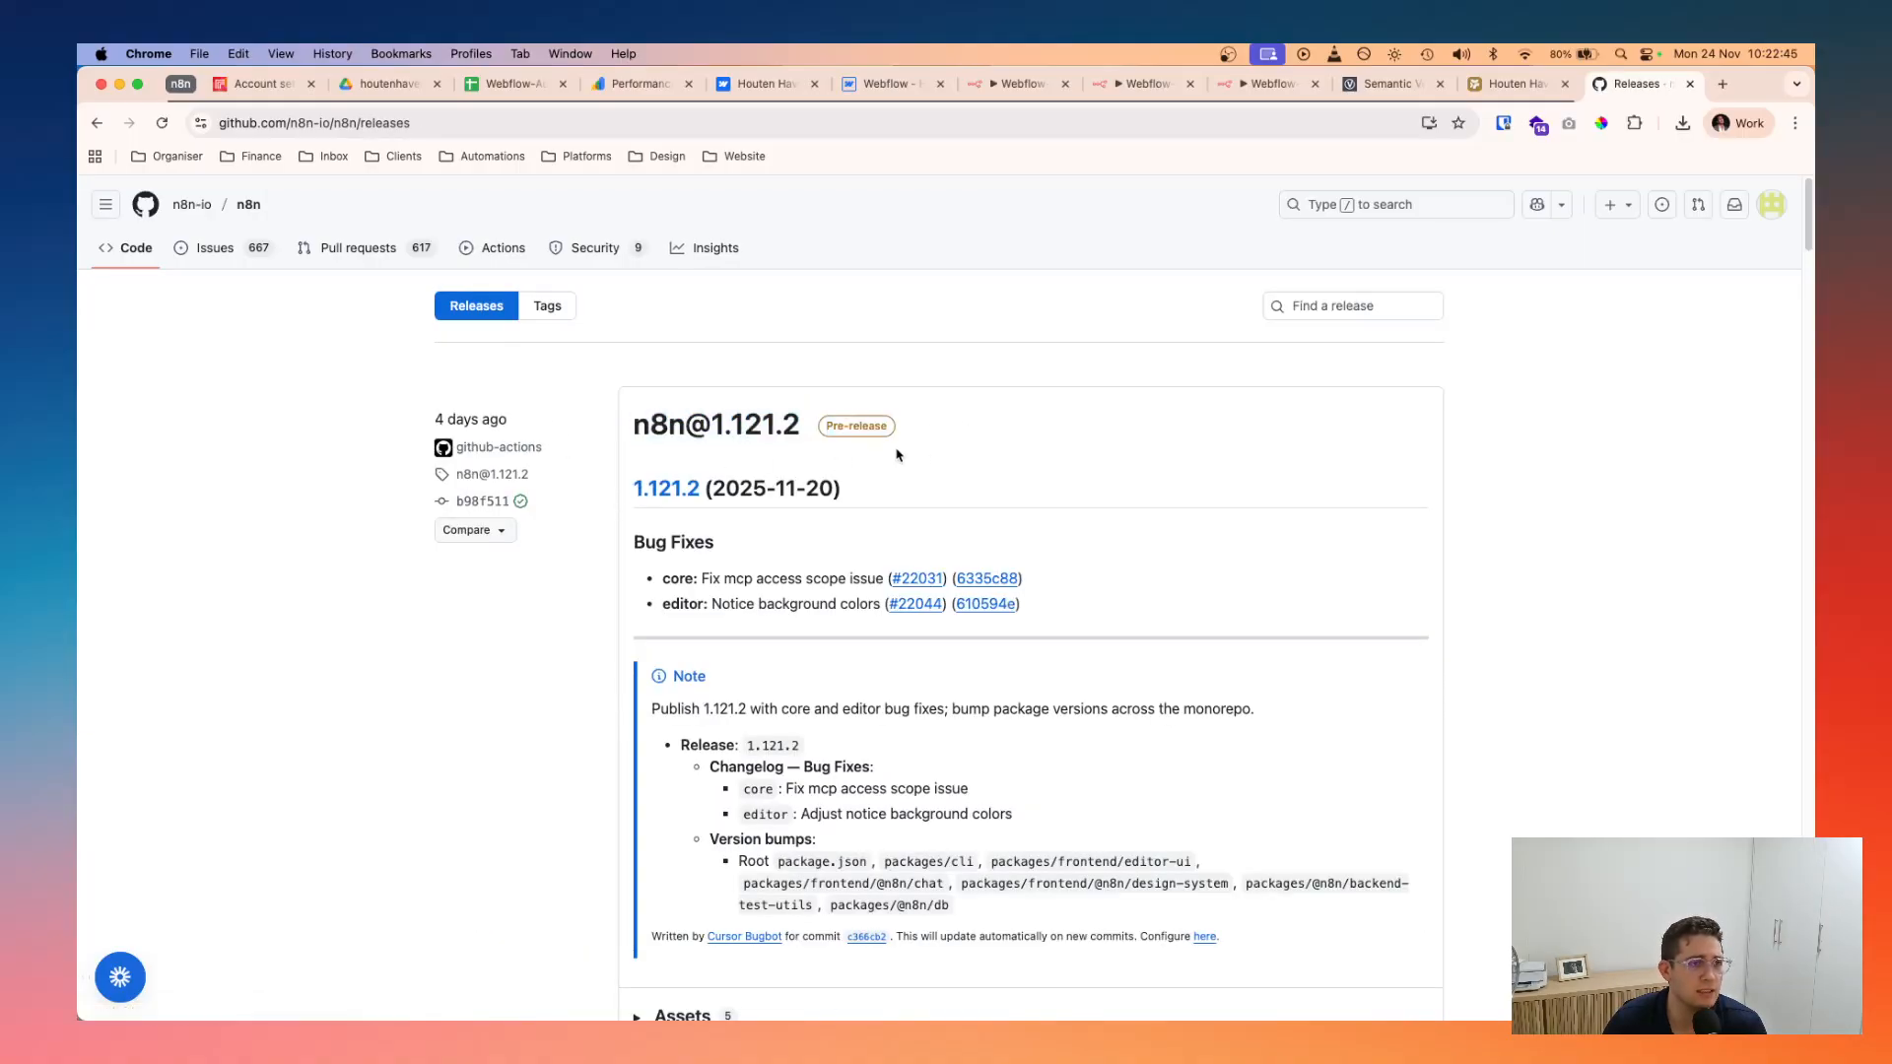
pyautogui.scroll(-1, 923, 449)
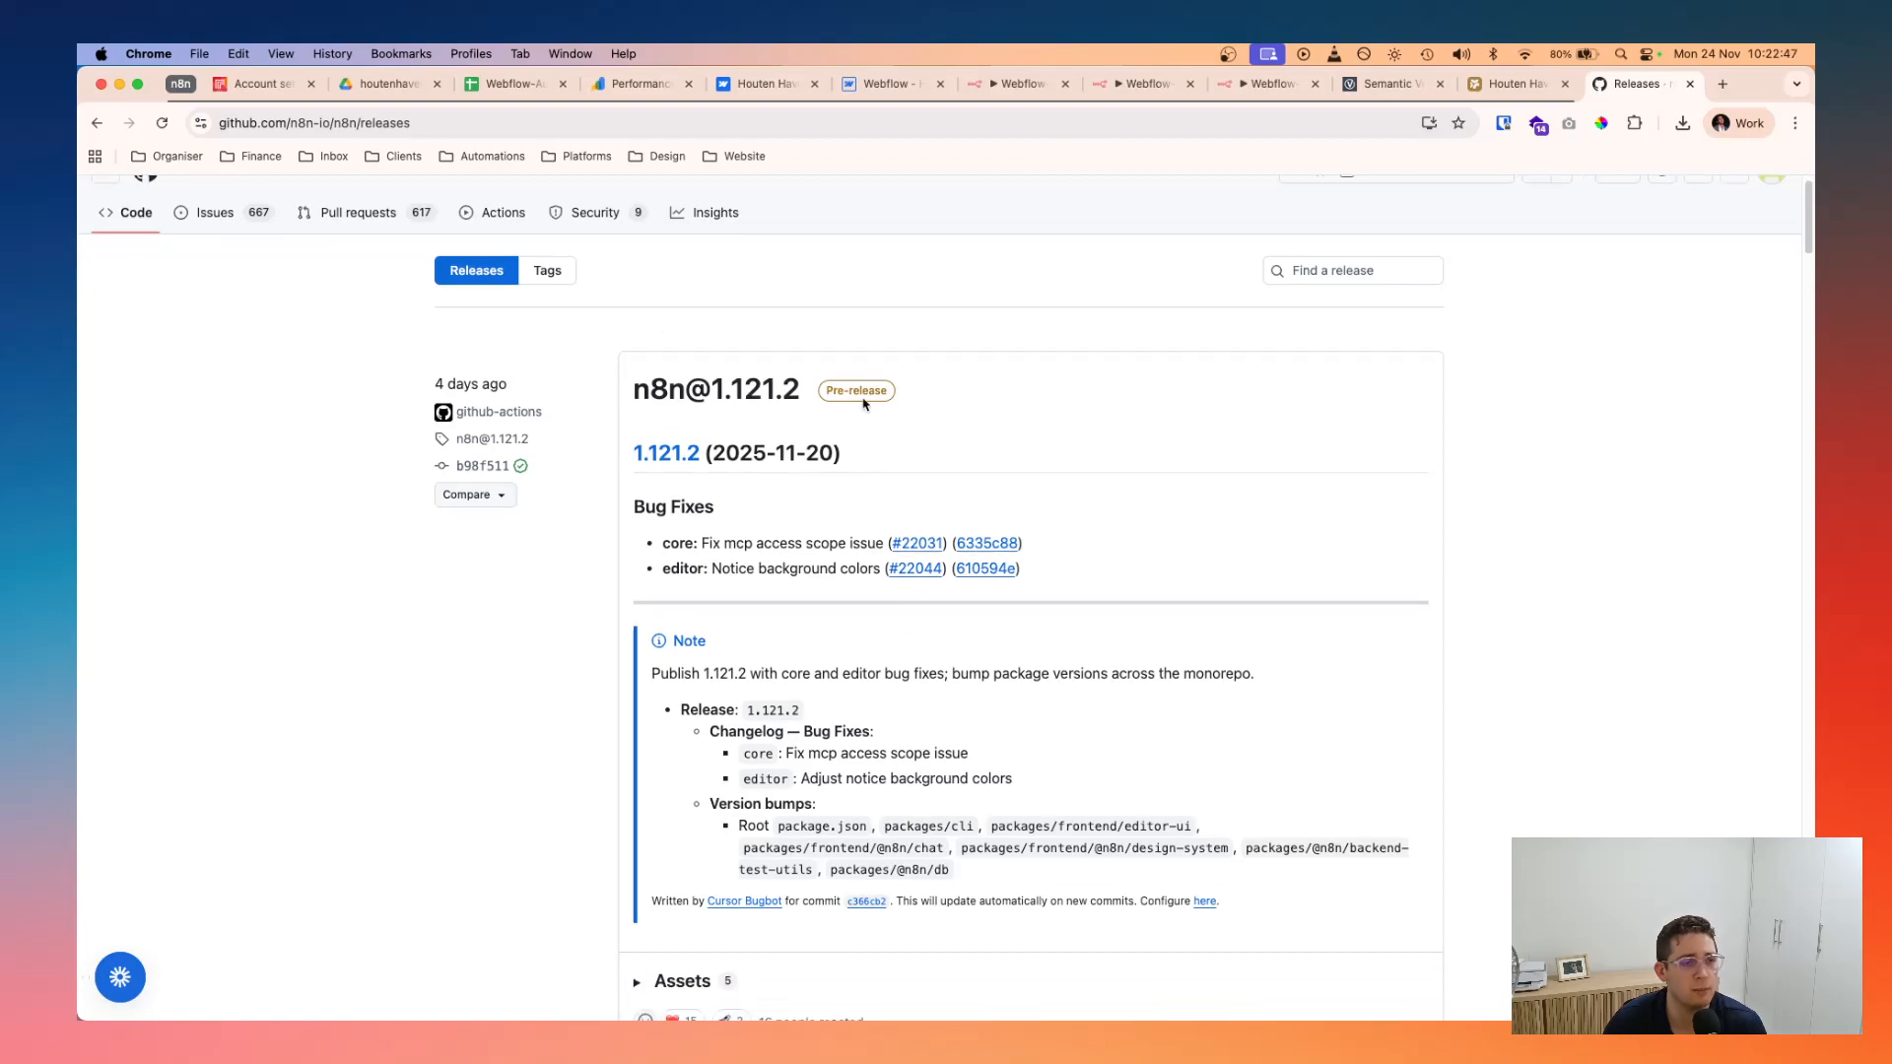
pyautogui.moveTo(808, 399); pyautogui.dragTo(629, 549)
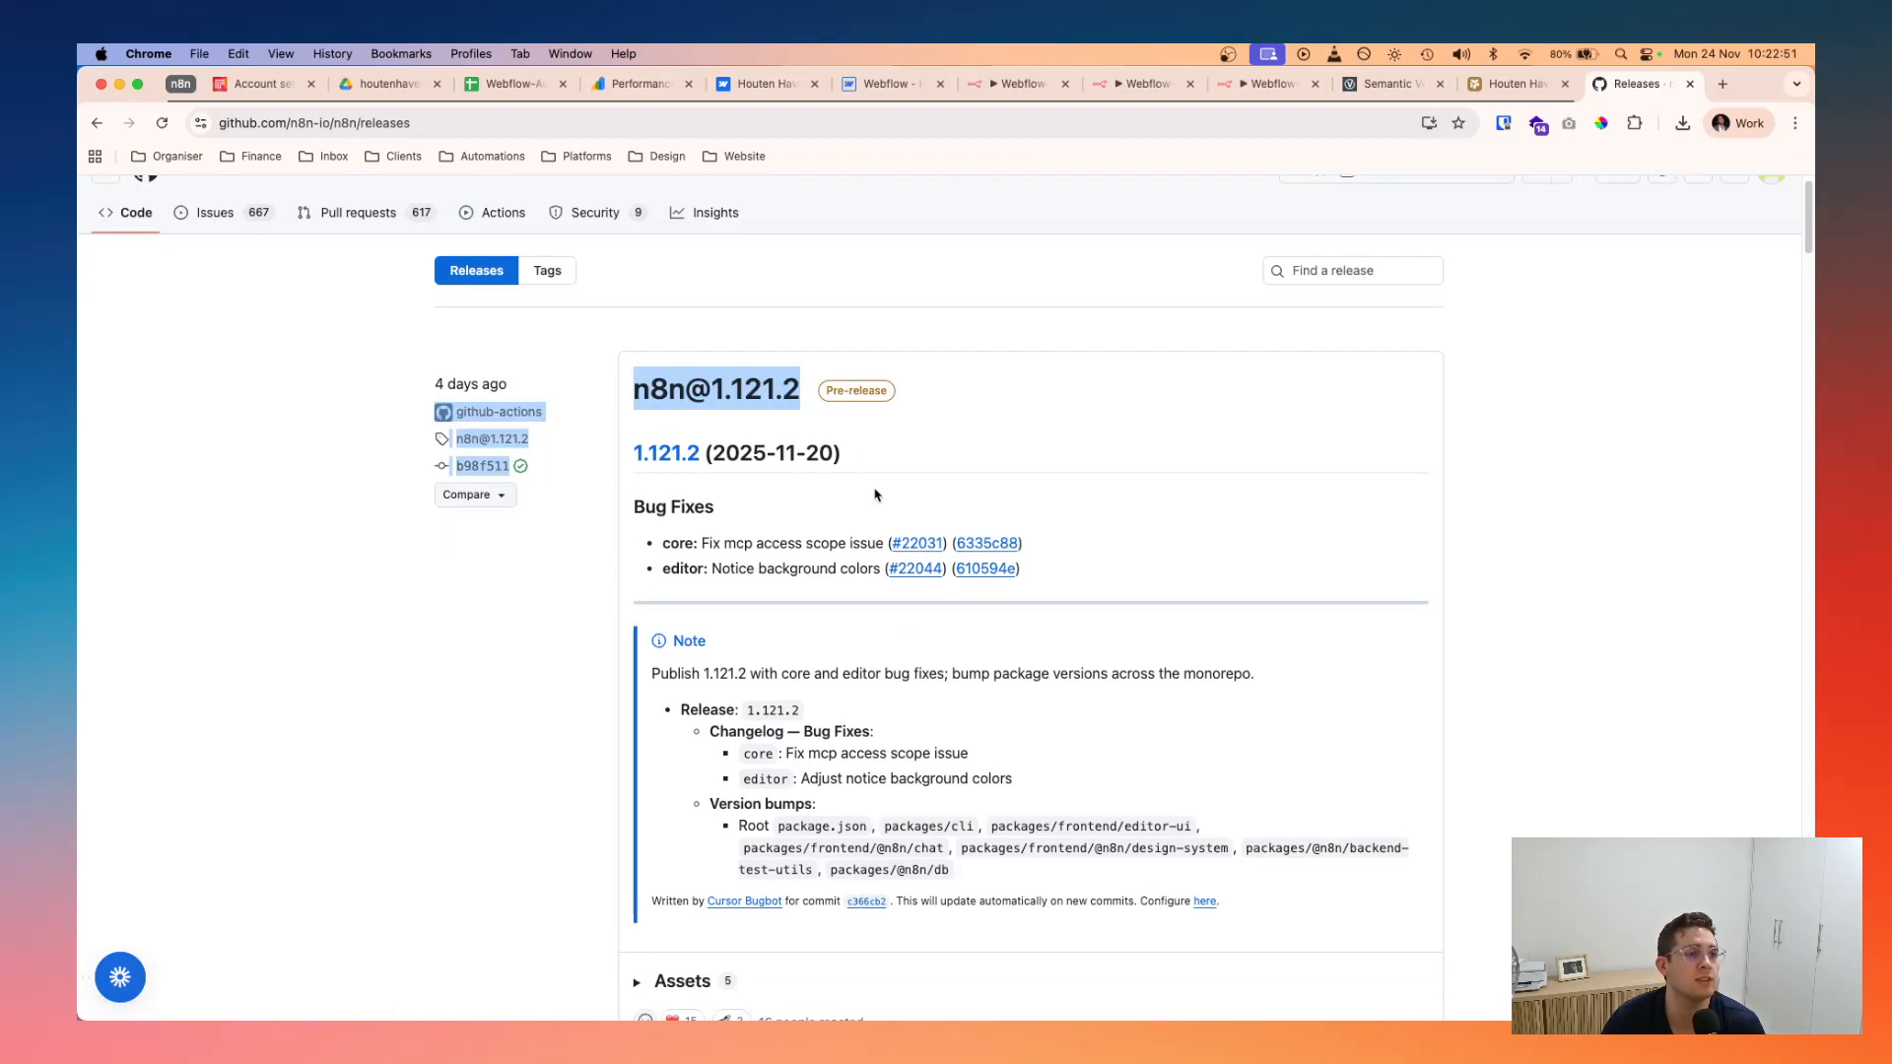
pyautogui.scroll(-1, 903, 513)
# - Enter smyn8n.n8n.cloud as an example n8n cloud instance address in the browser
pyautogui.press('super+l')
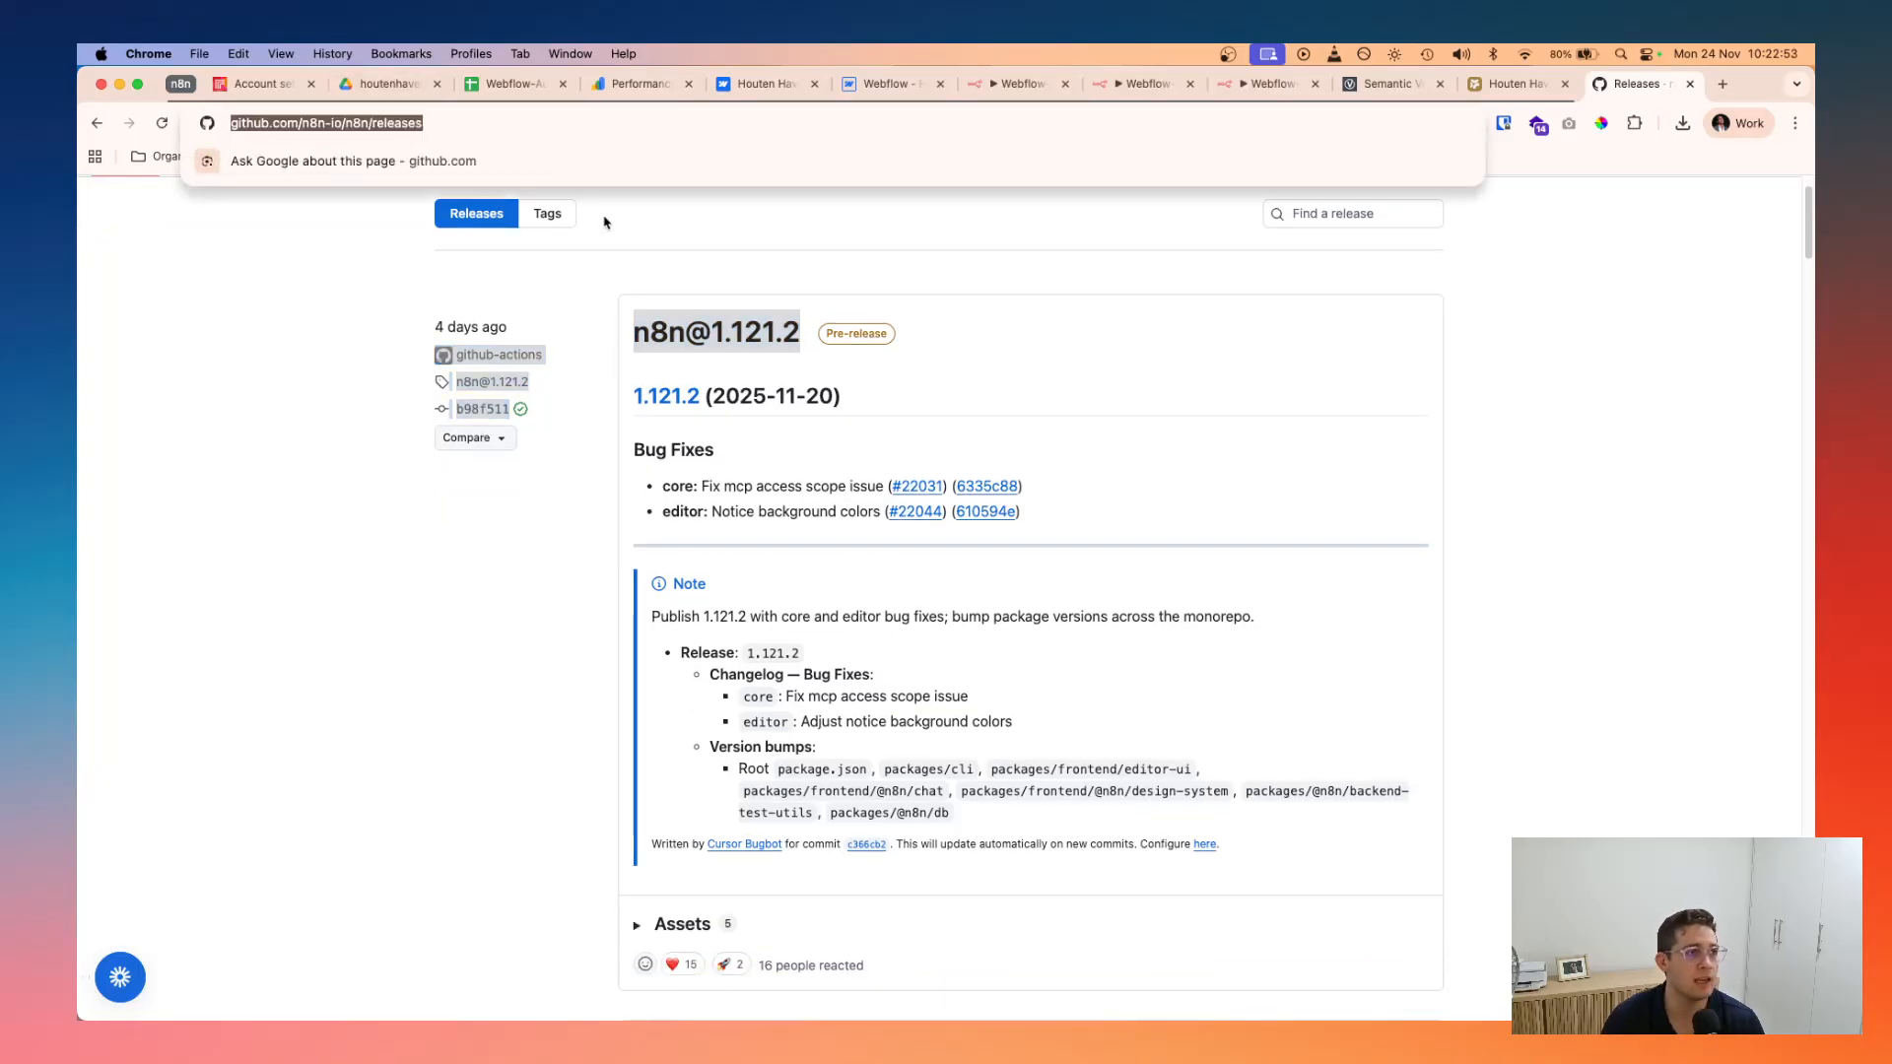
pyautogui.write('sm')
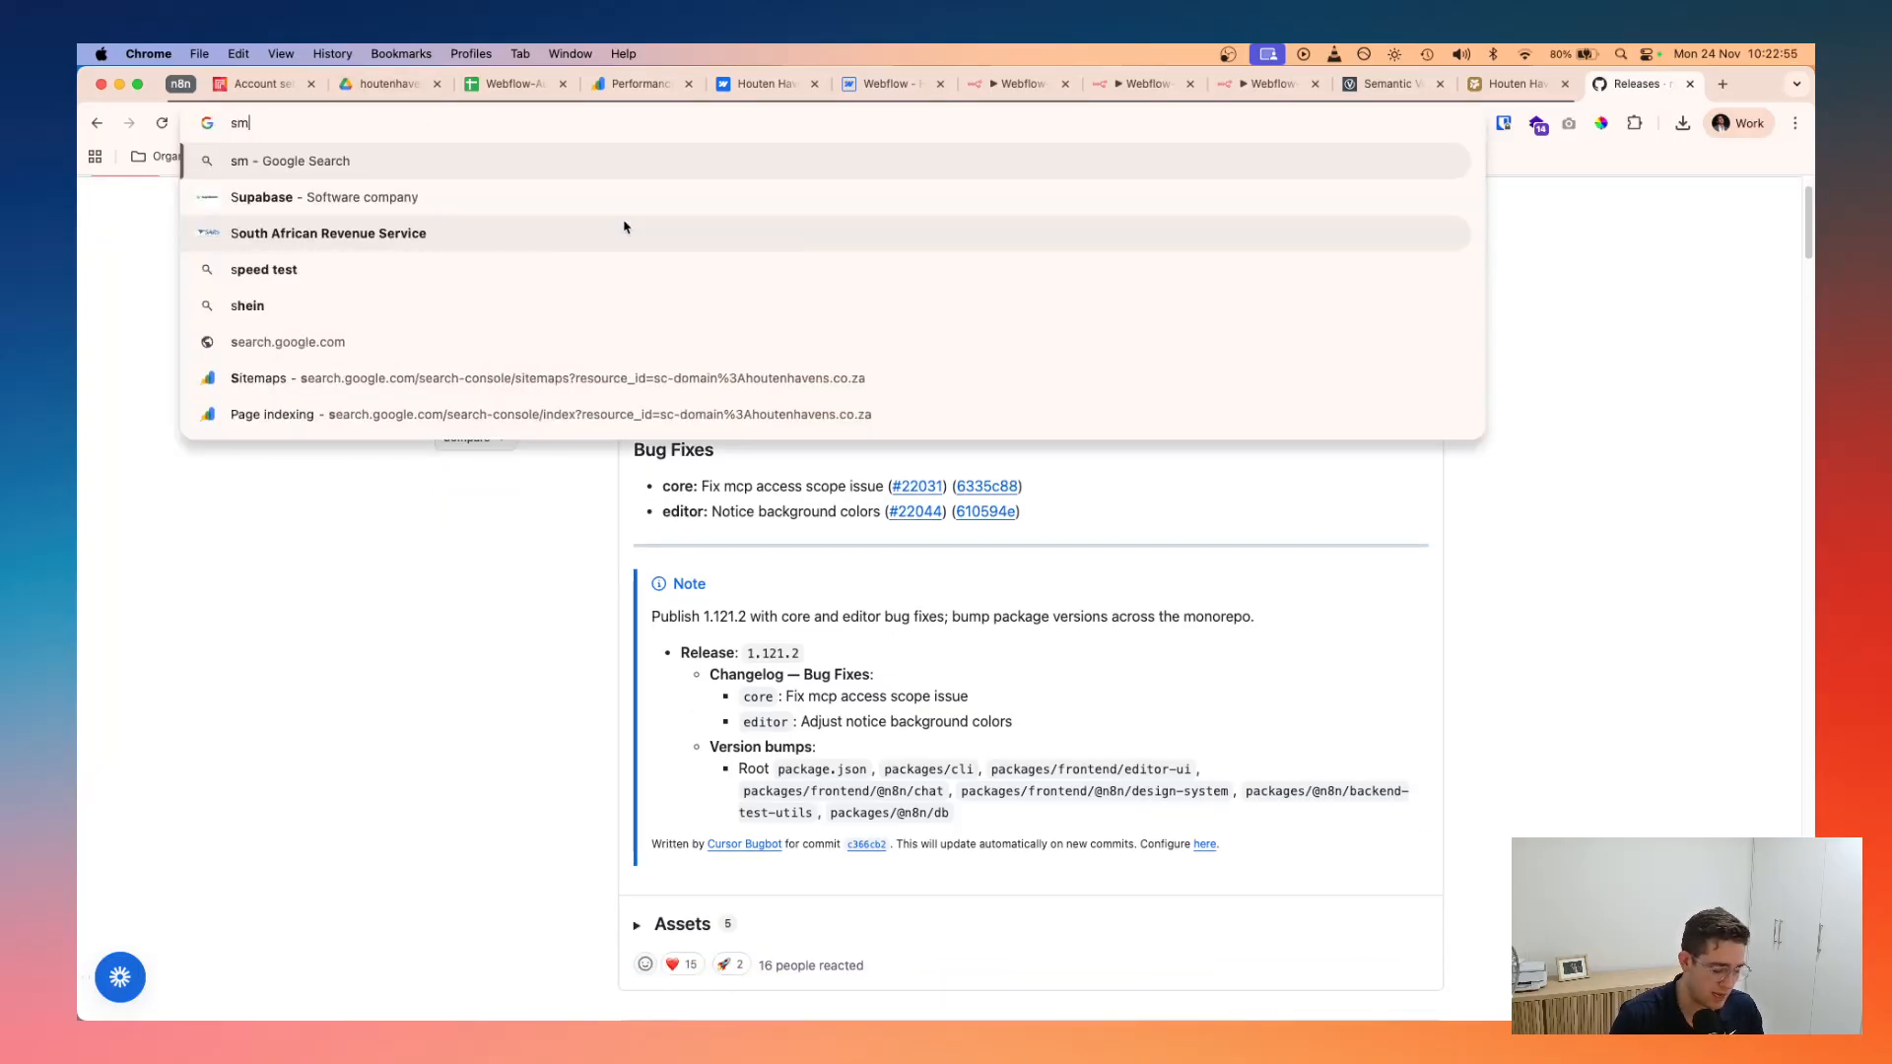
pyautogui.write('yn8n.n8n.cloud')
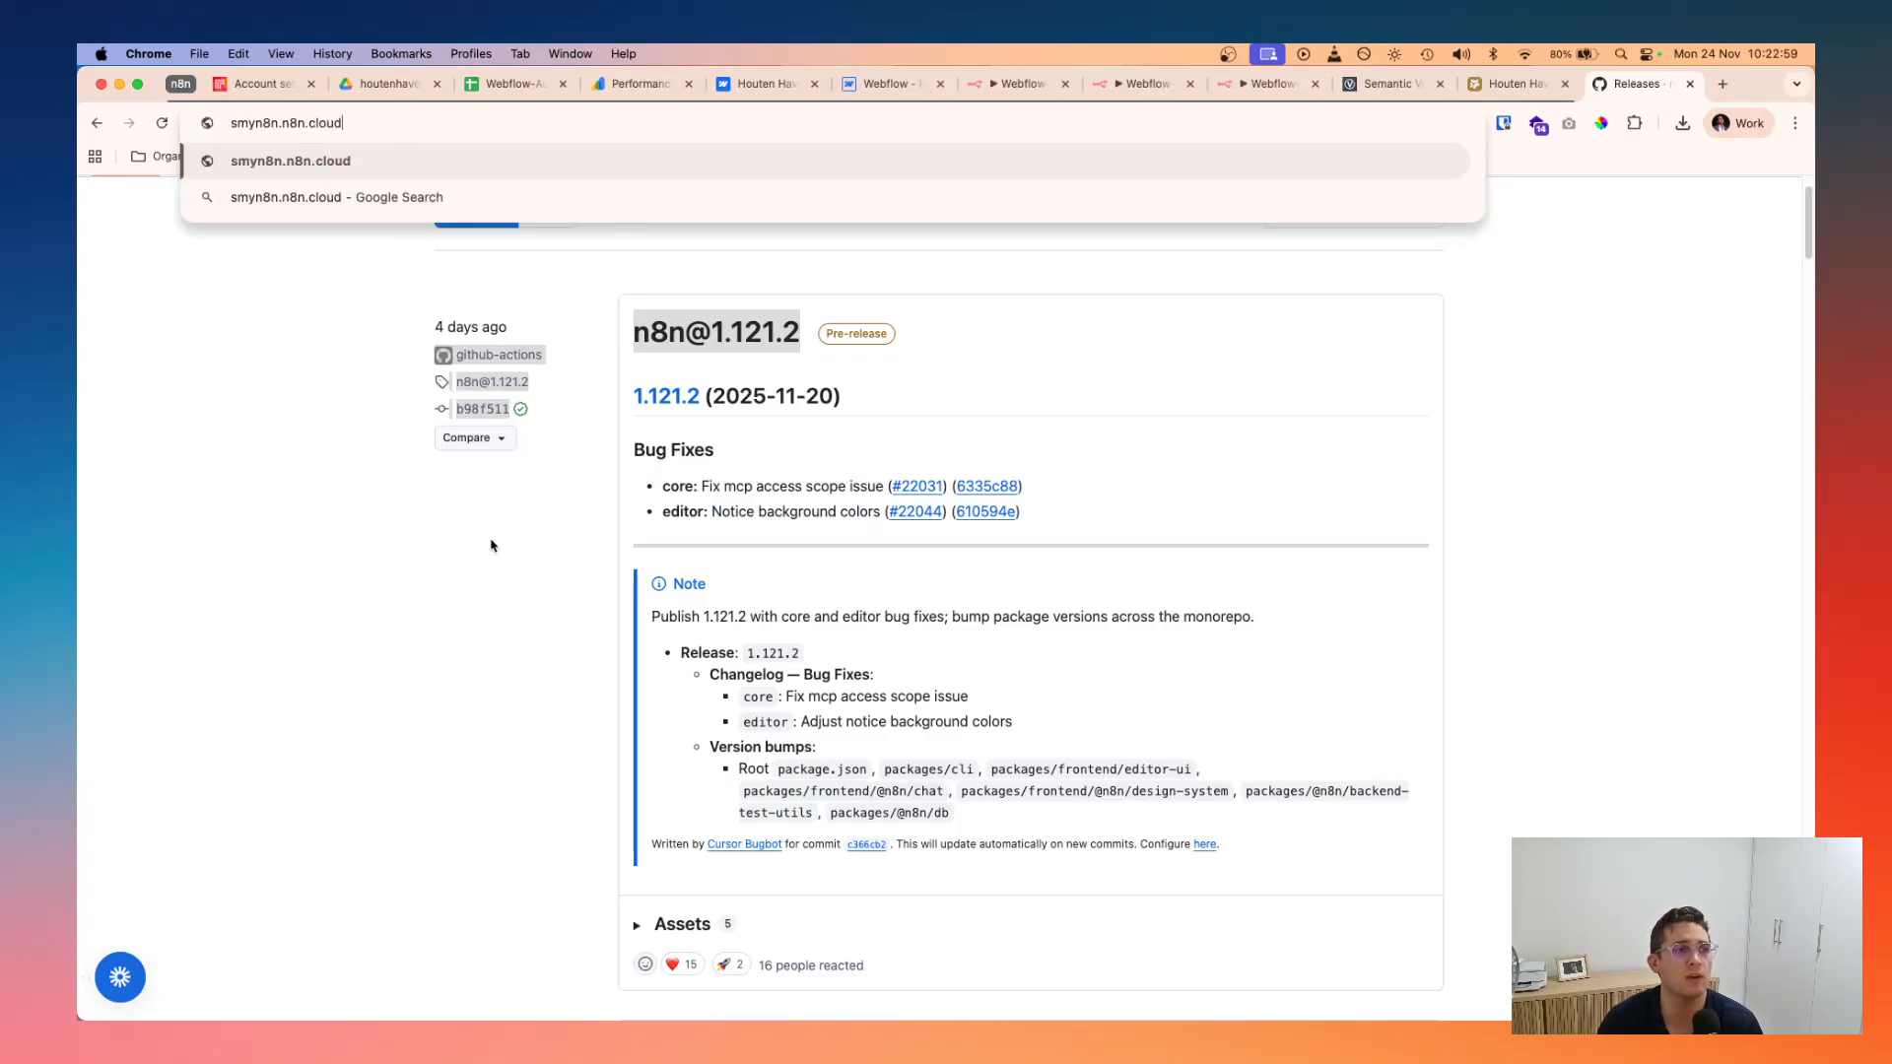
pyautogui.press('Return')
pyautogui.click(246, 120)
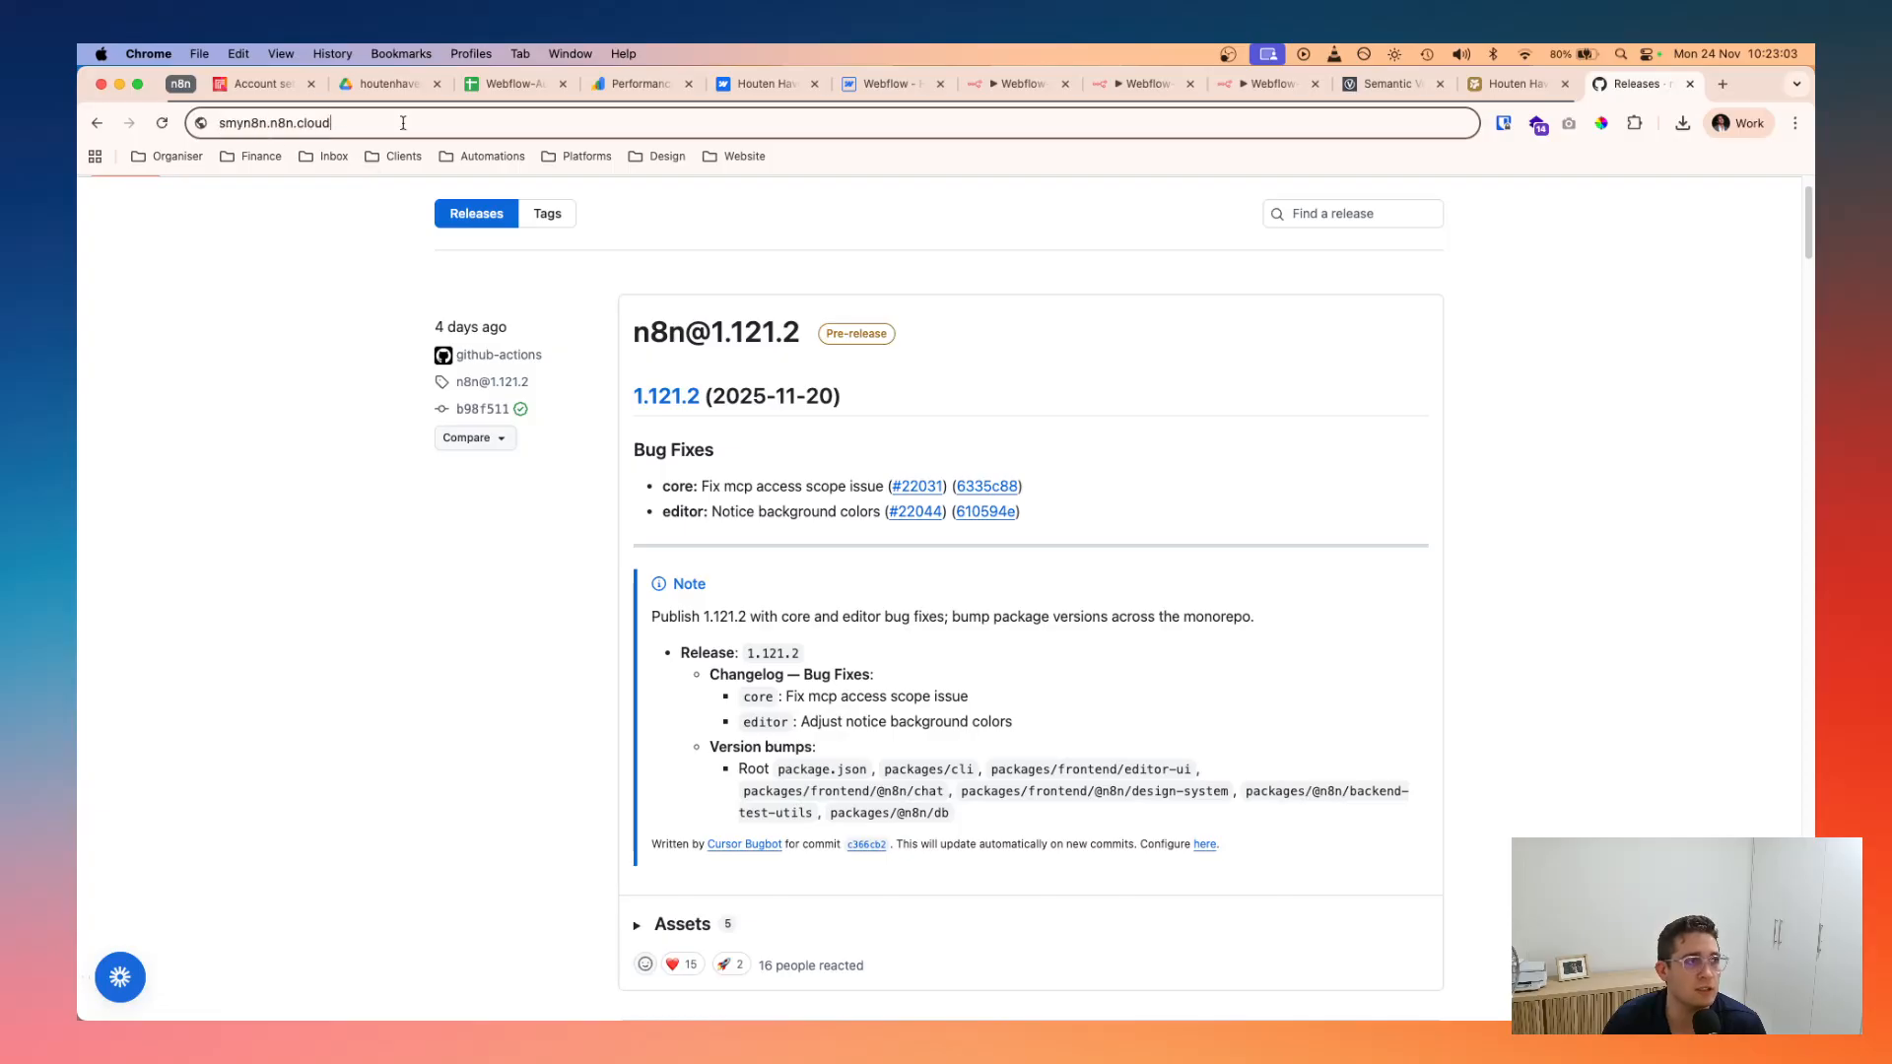
pyautogui.click(344, 432)
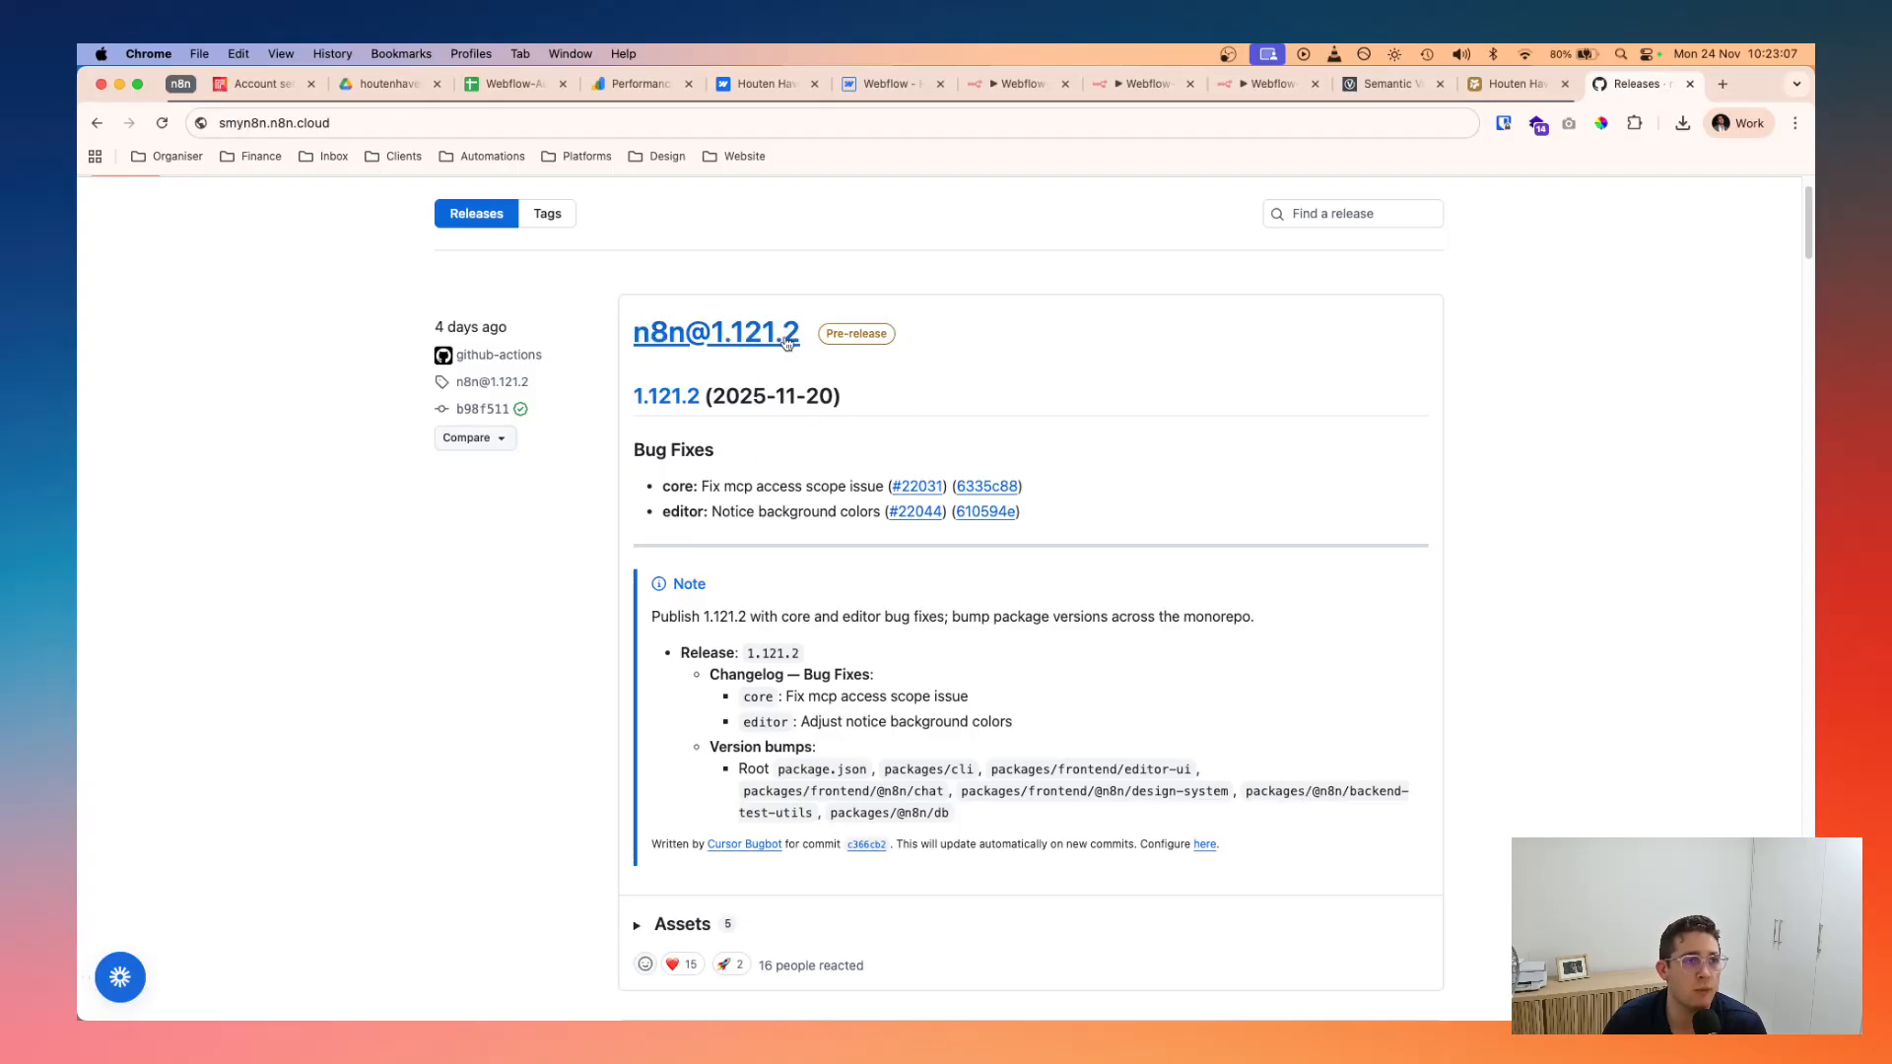
# - Revisit the production-1.1.4, production-1.1.3 and dev-1.1.4 workflows to compare their names and activation states
pyautogui.scroll(-3, 876, 602)
pyautogui.click(1141, 85)
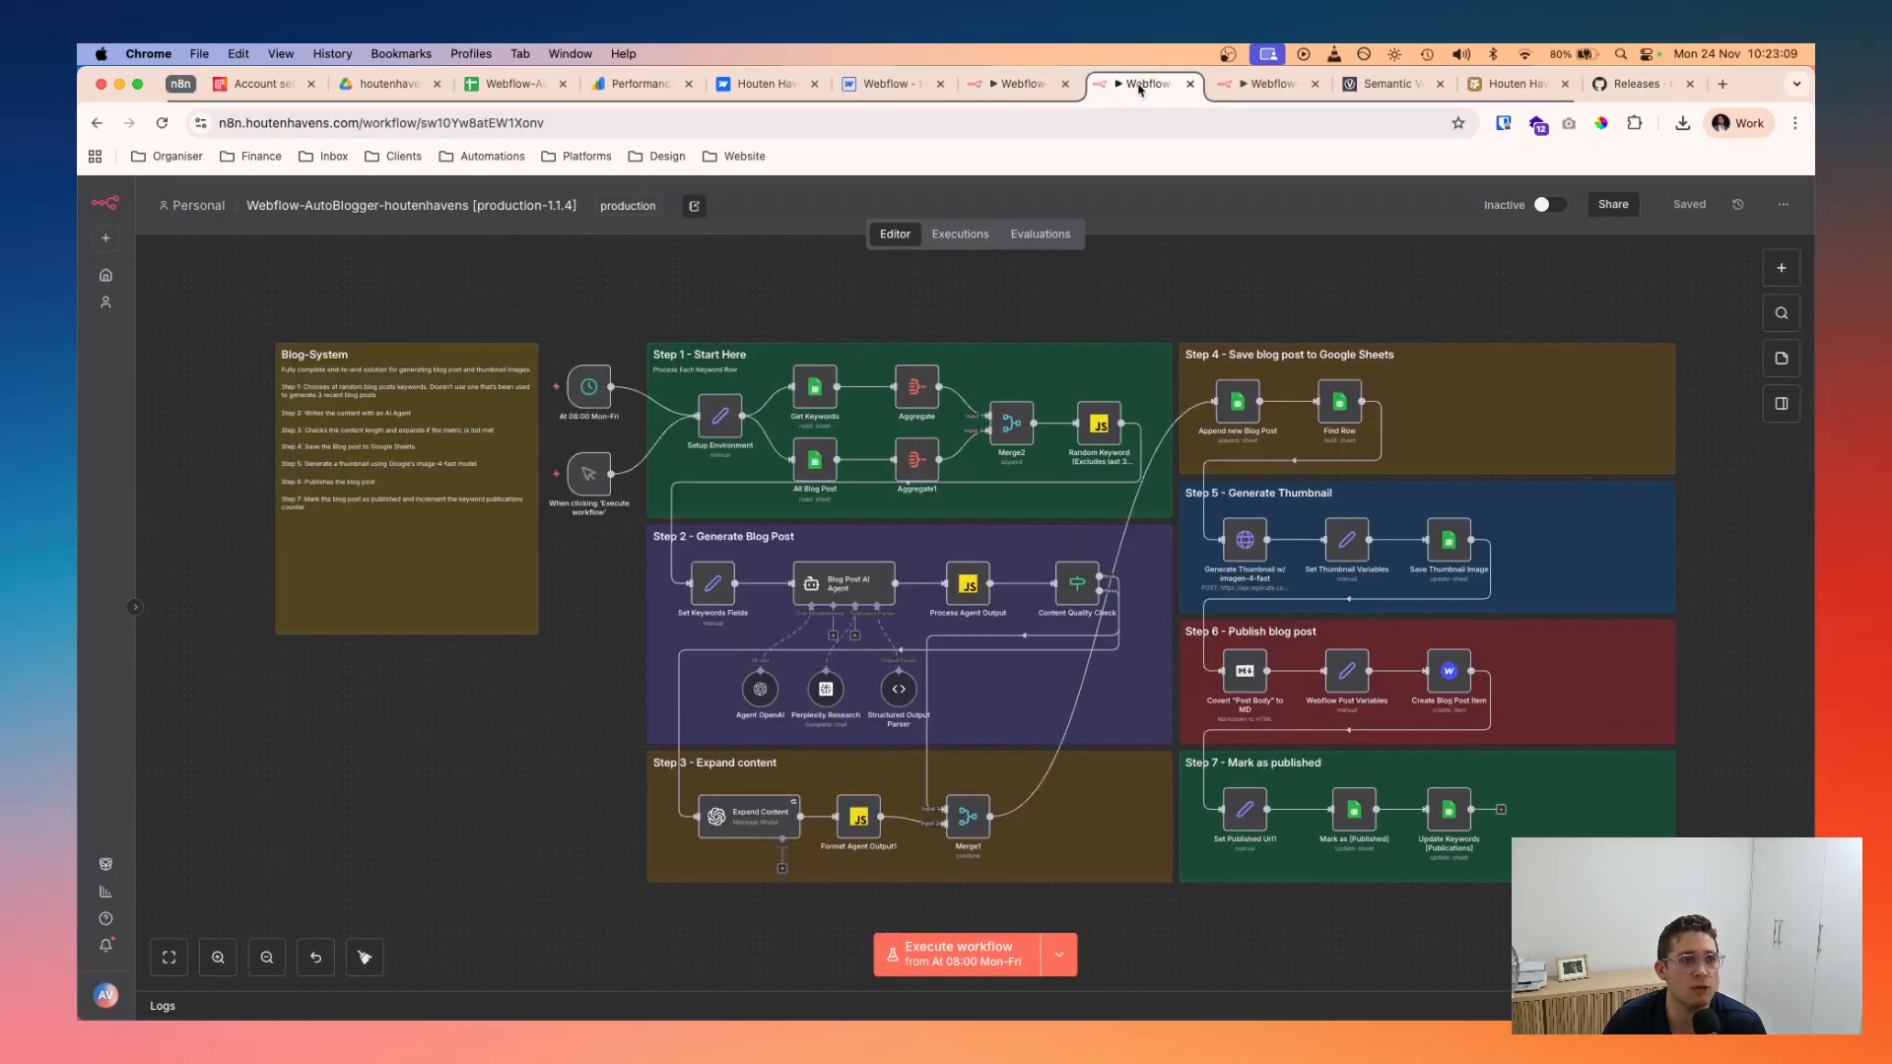
pyautogui.click(1020, 85)
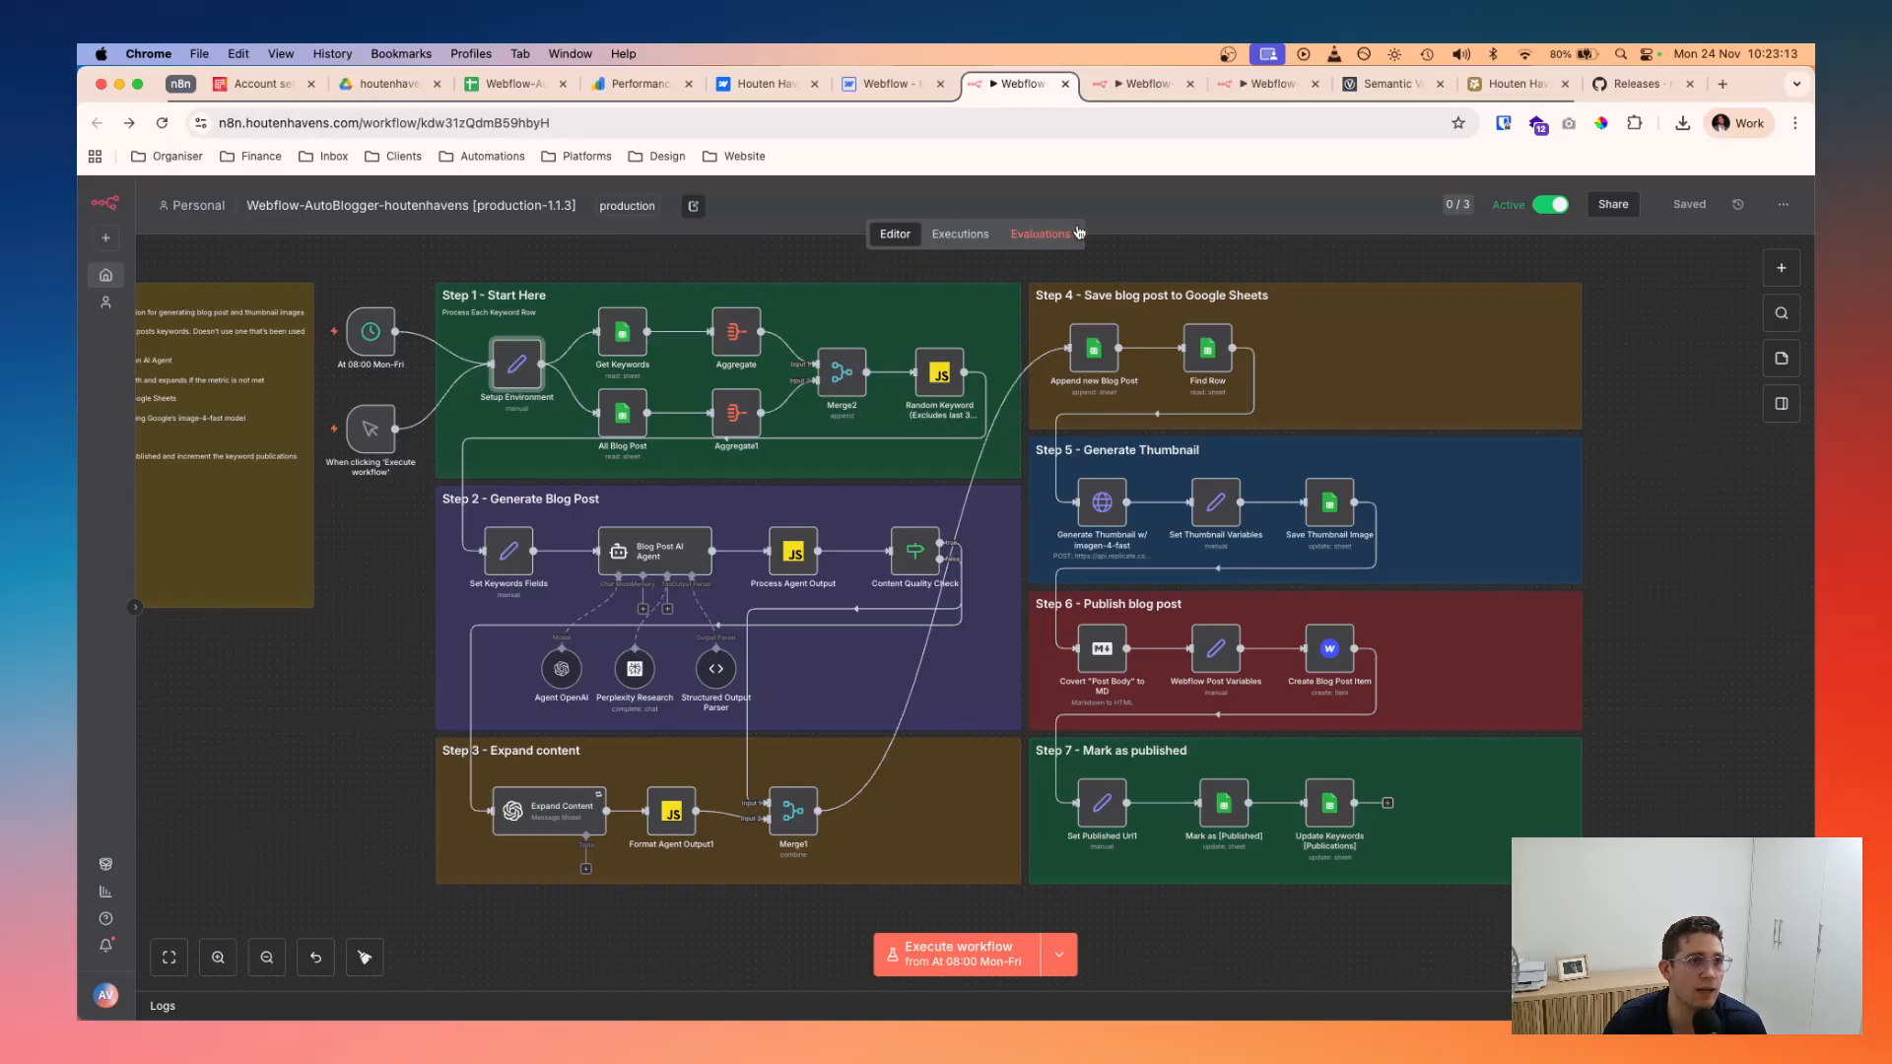
pyautogui.click(1248, 91)
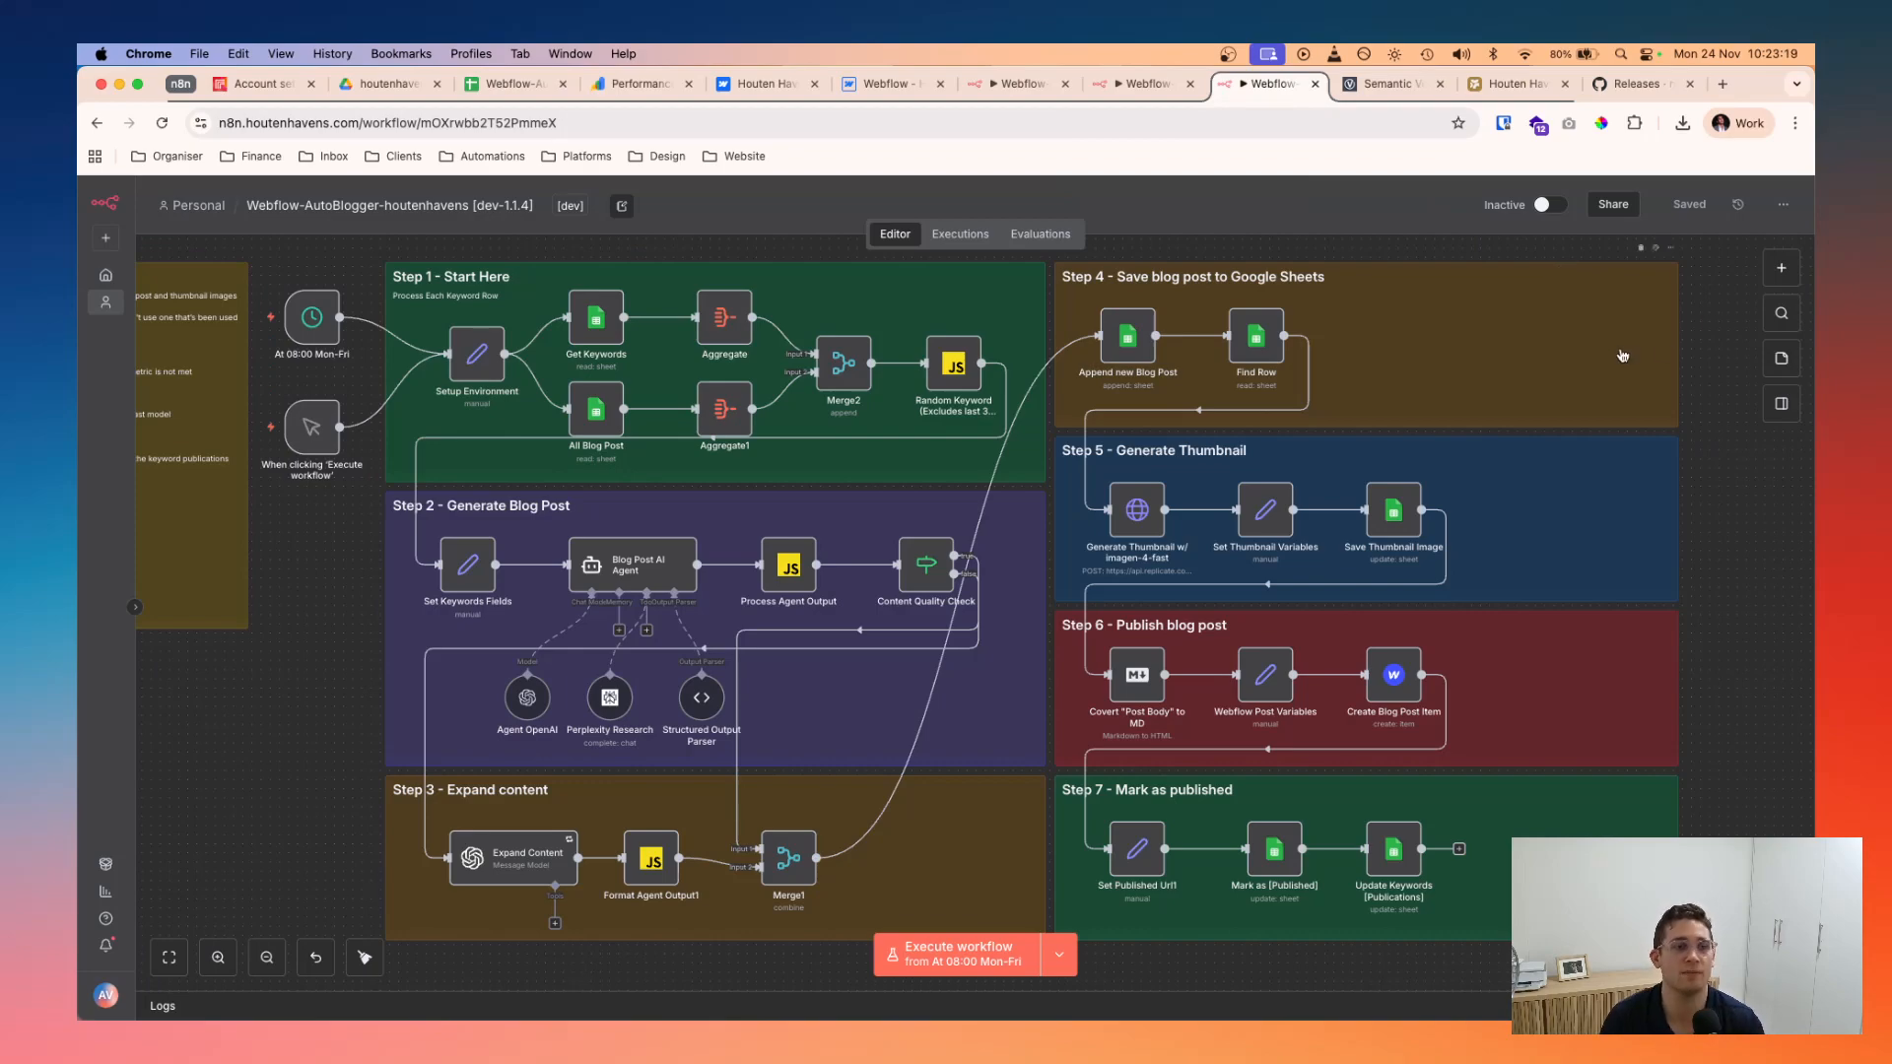
pyautogui.scroll(1, 1621, 356)
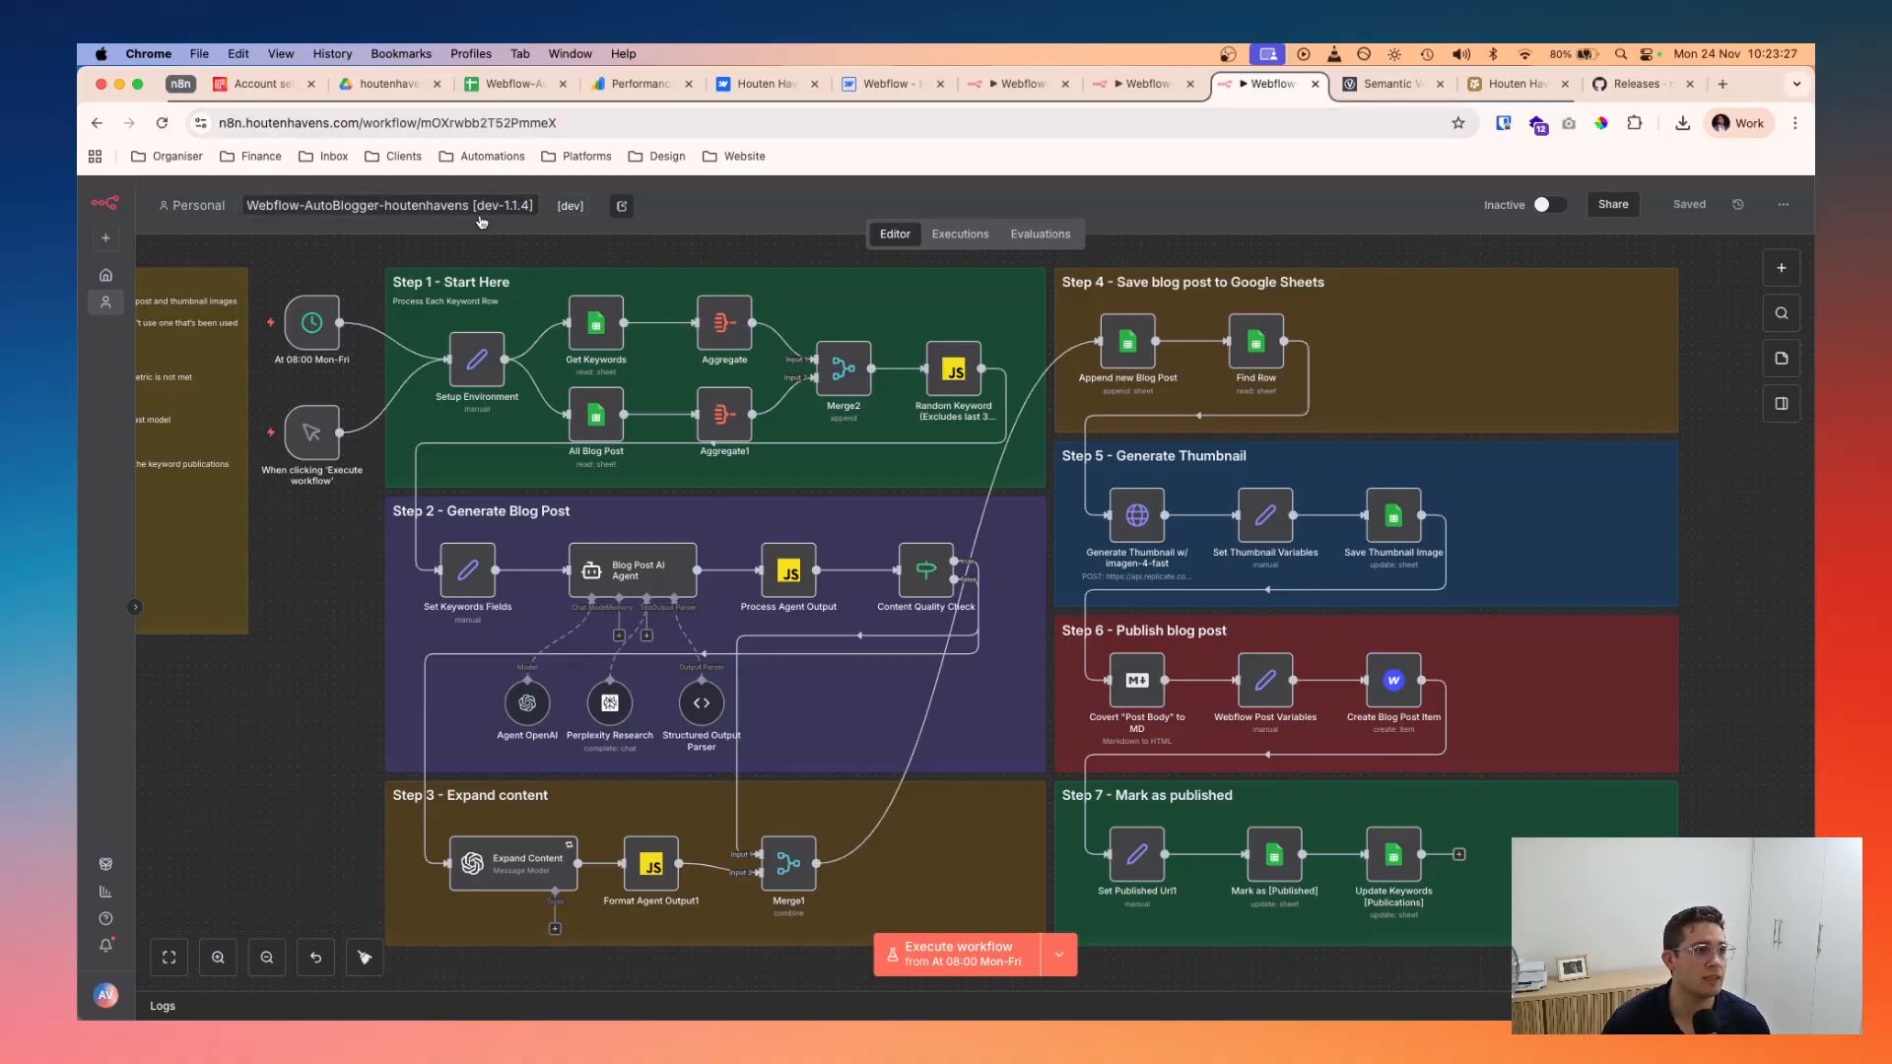
# - Select the dev-1.1.4 workflow's address and open houtenhavens.co.za in a new browser tab
pyautogui.click(273, 126)
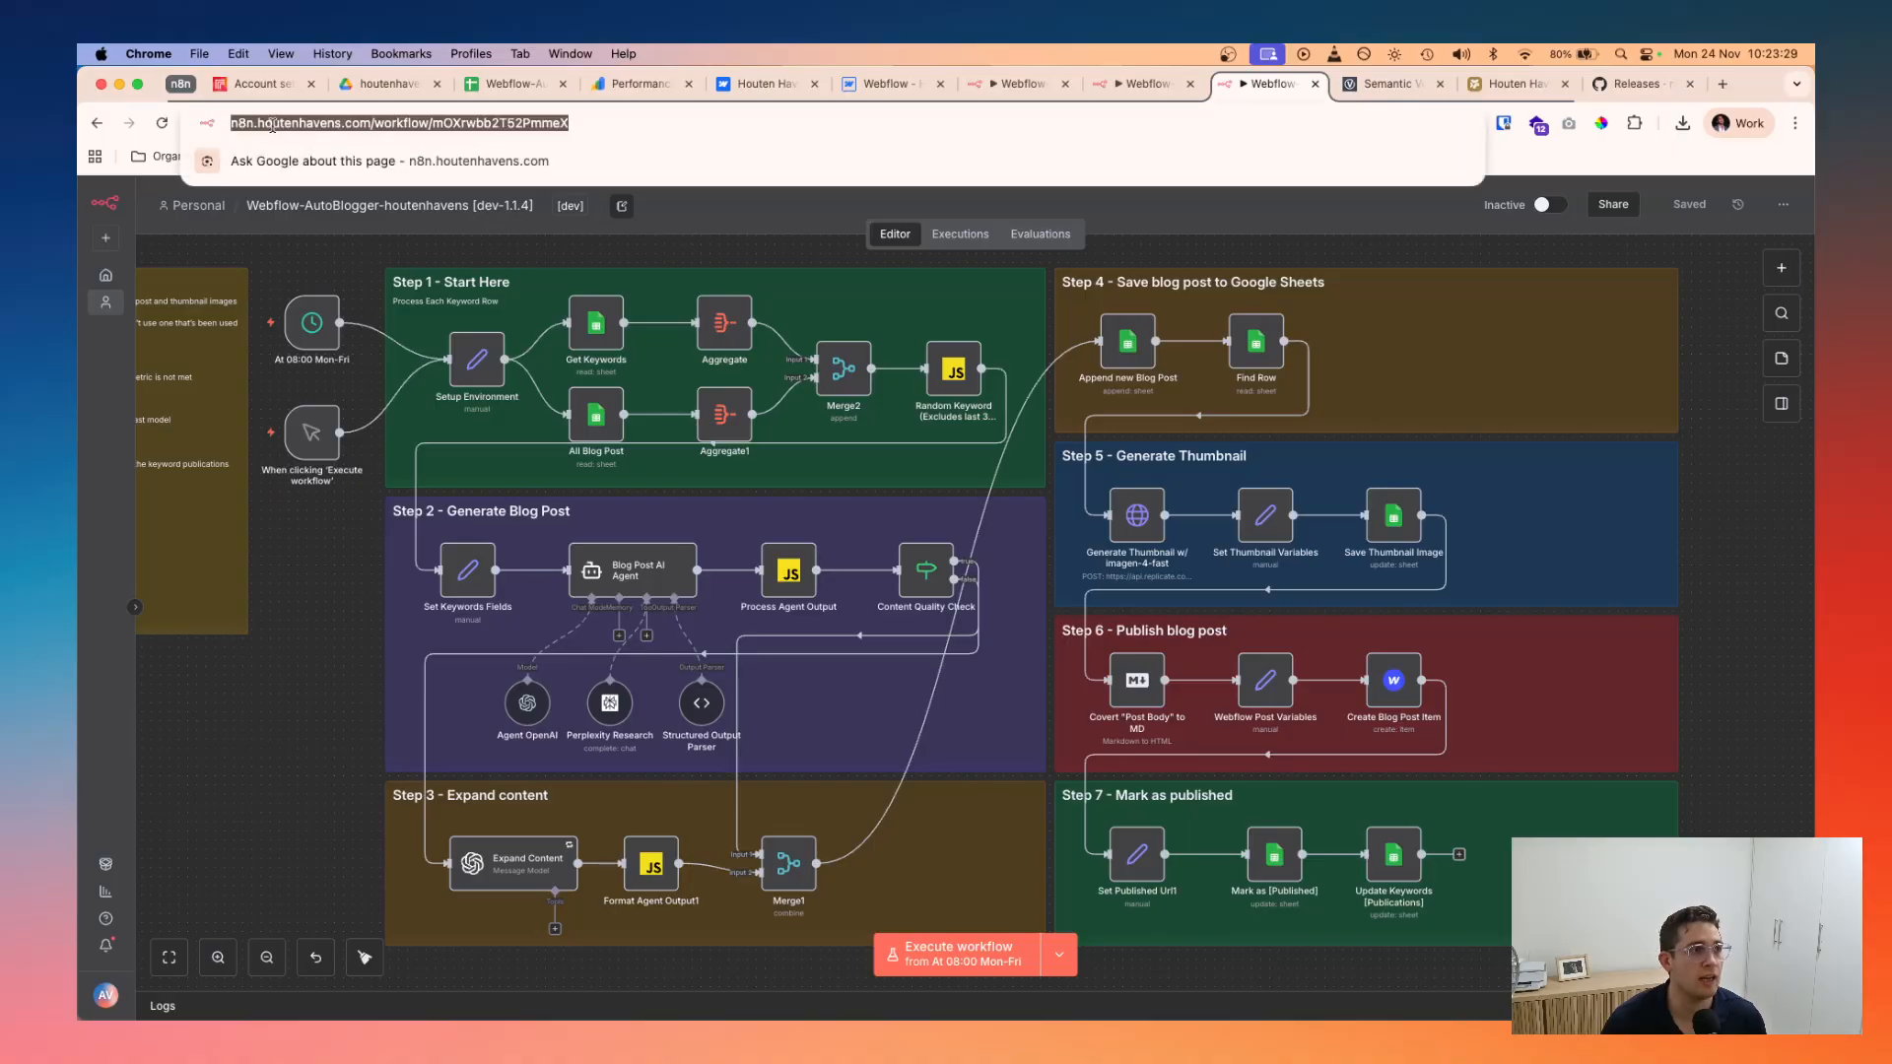
pyautogui.click(268, 124)
pyautogui.press('super+c')
pyautogui.moveTo(417, 119); pyautogui.dragTo(1325, 94)
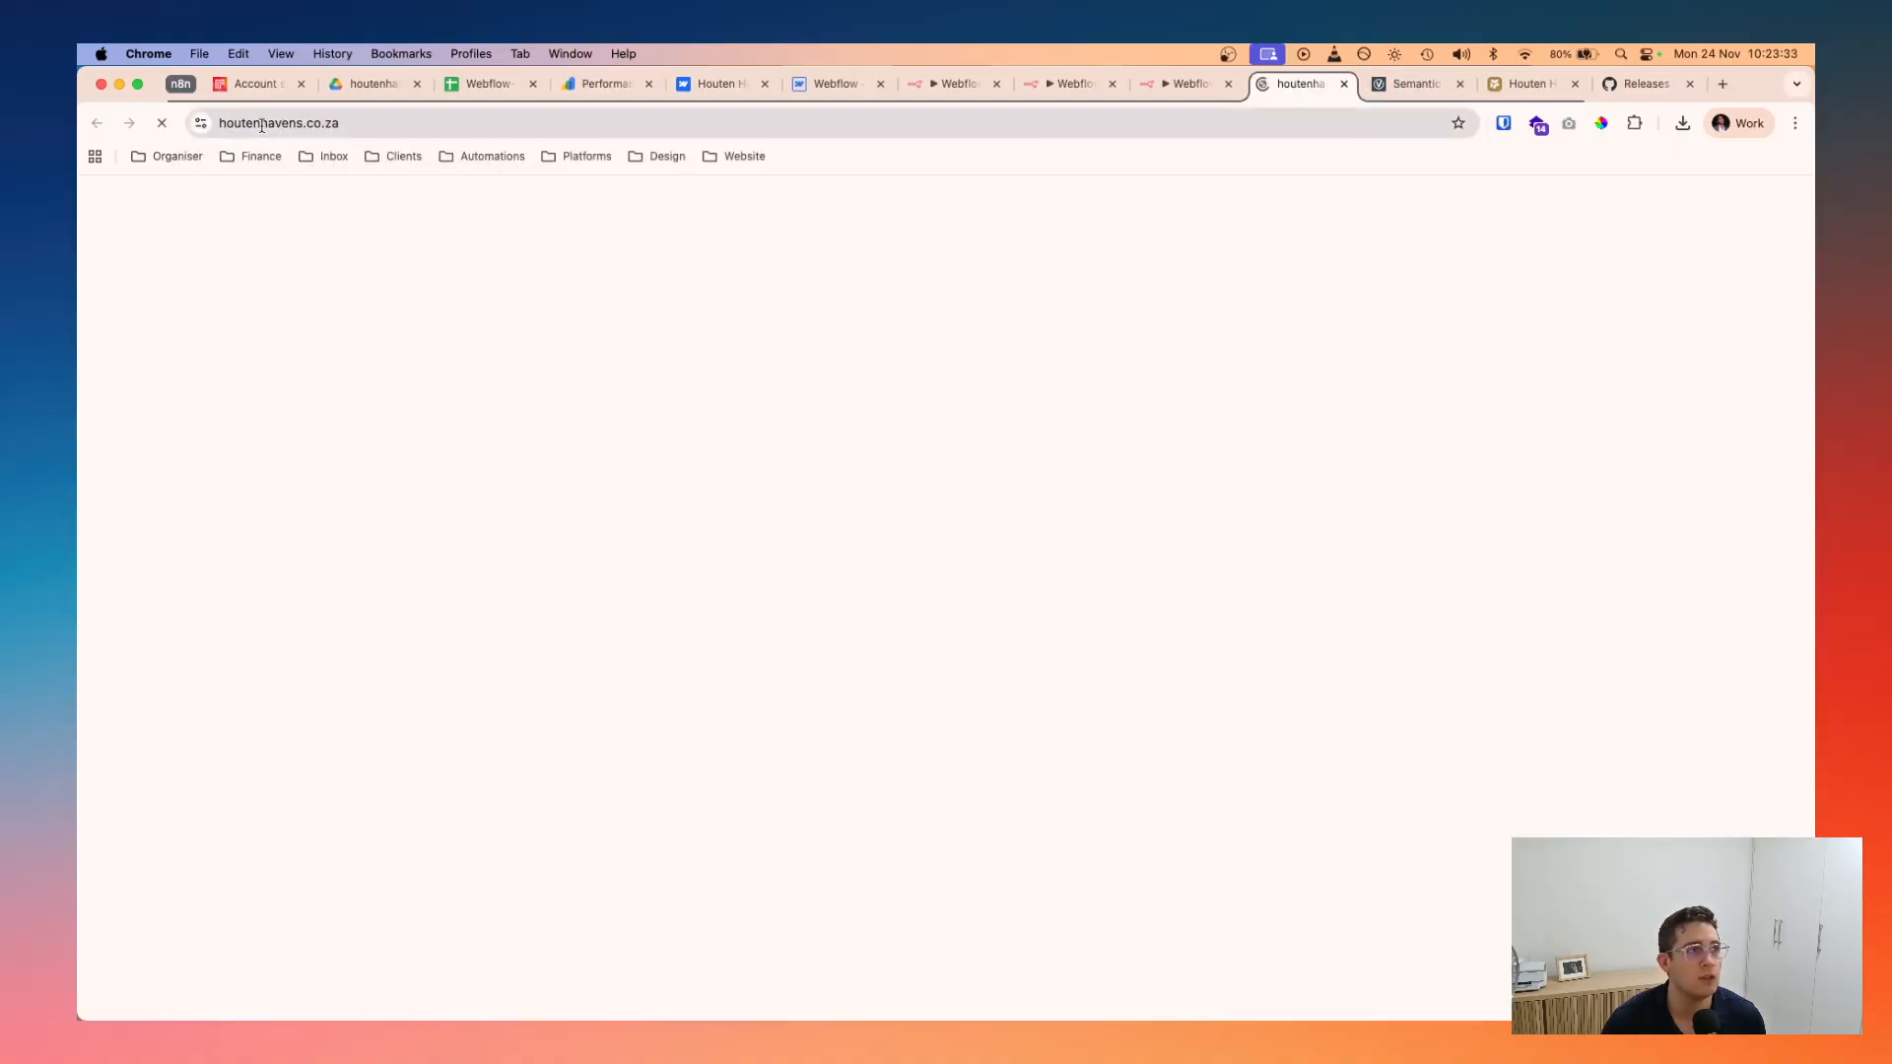
# - Load n8n-staging.houtenhavens.com as an example staging instance address and dismiss the insecure connection prompt
pyautogui.click(292, 120)
pyautogui.write('n8n.')
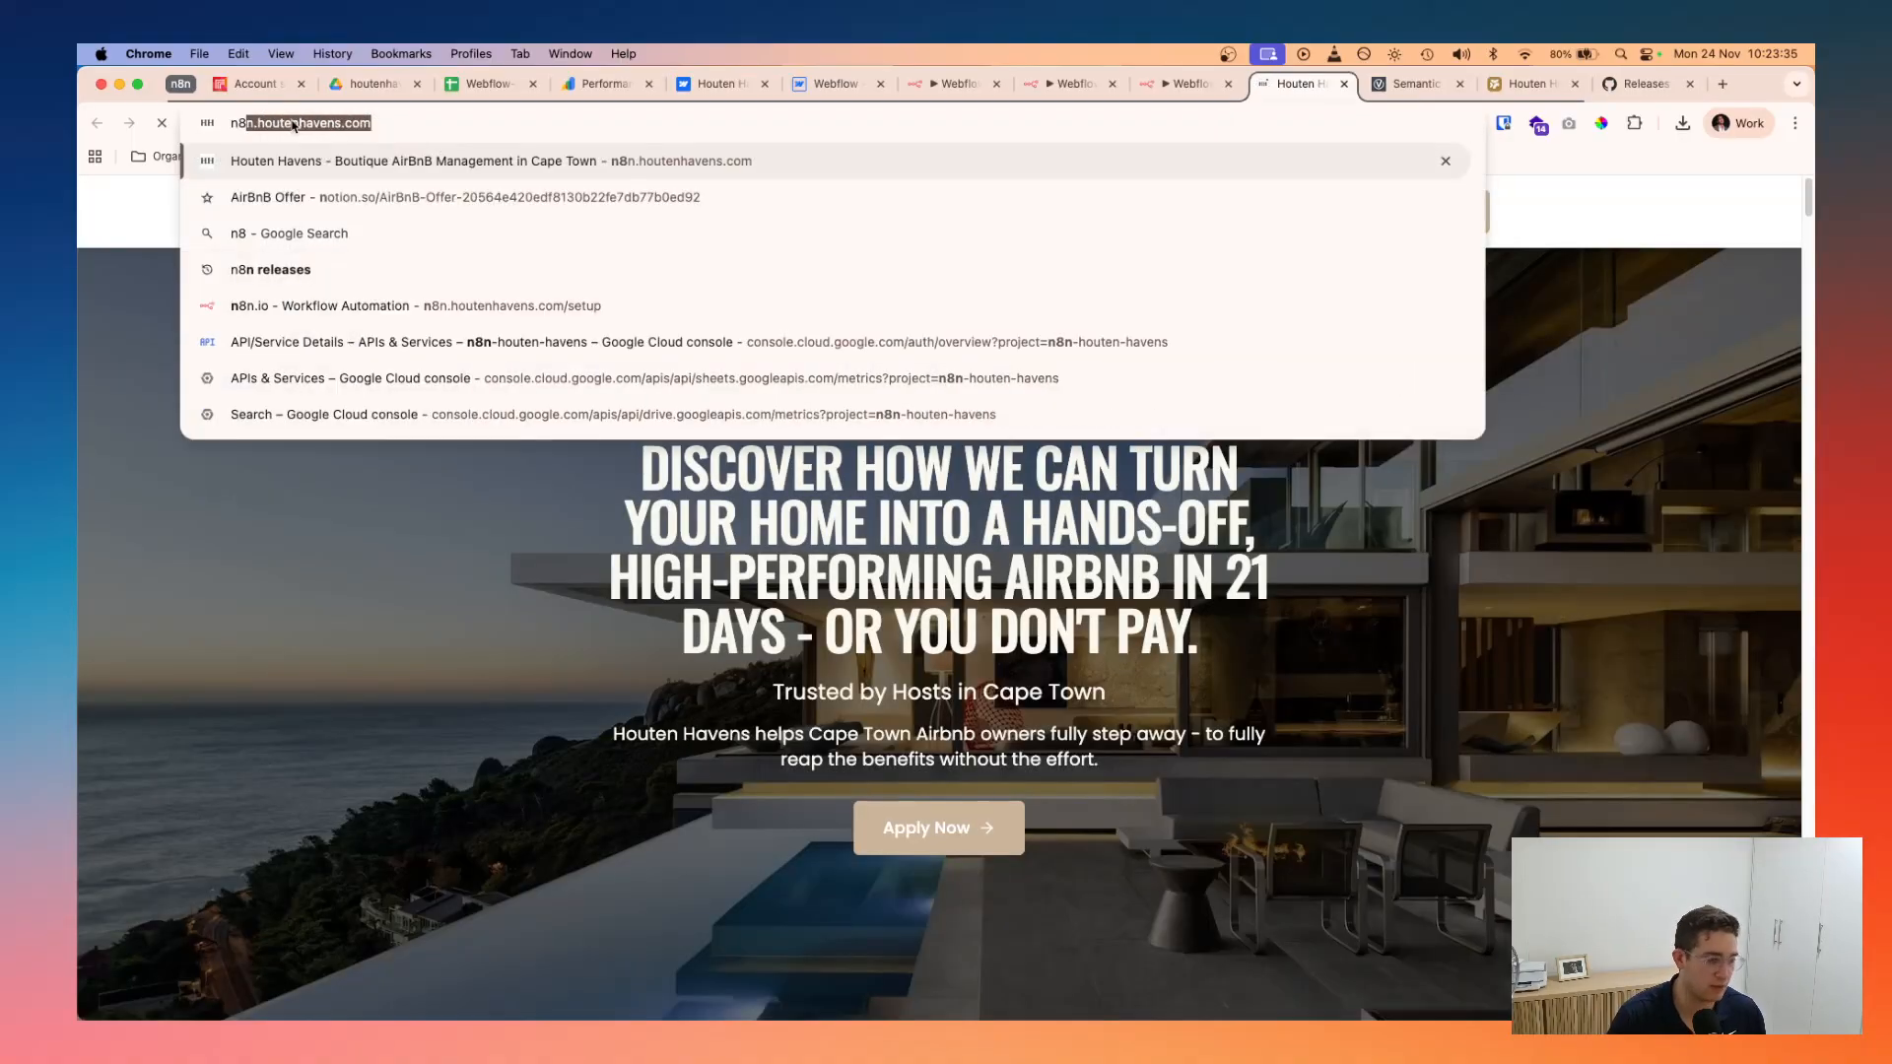
pyautogui.press('super+Left')
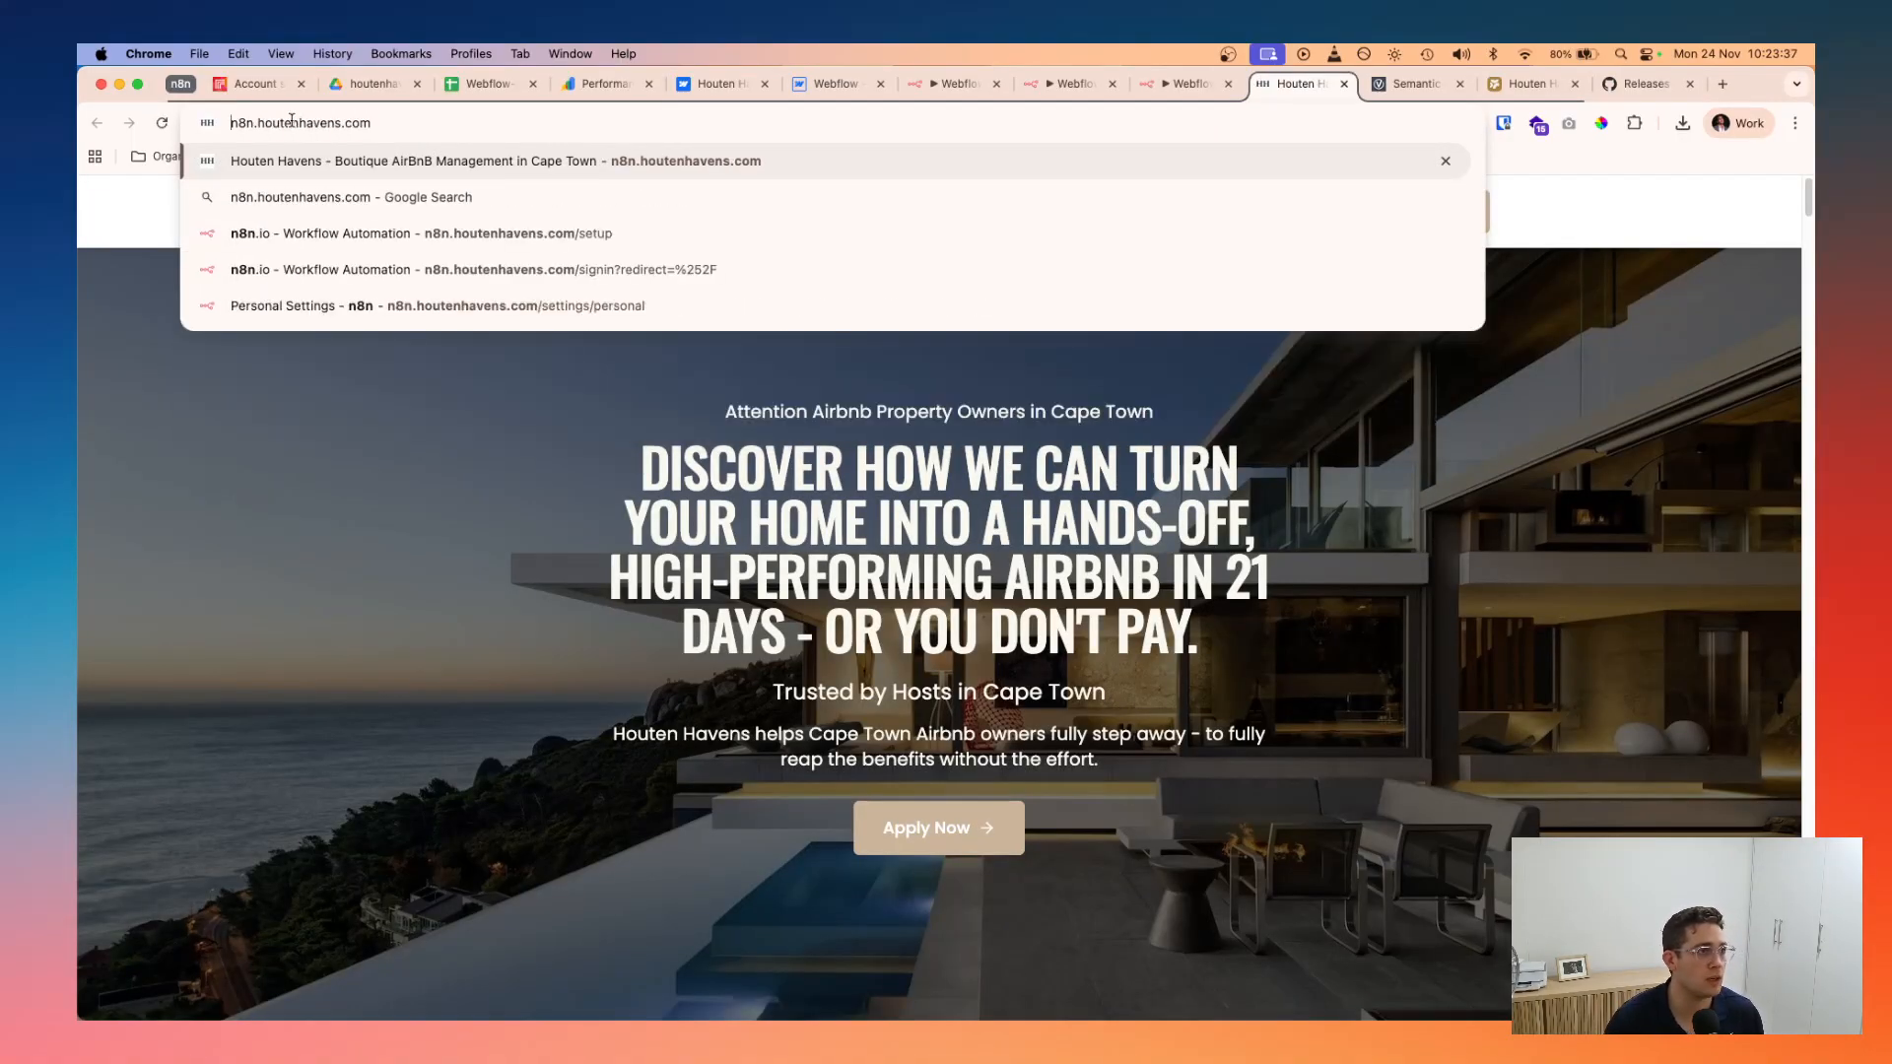
pyautogui.write('-staging.')
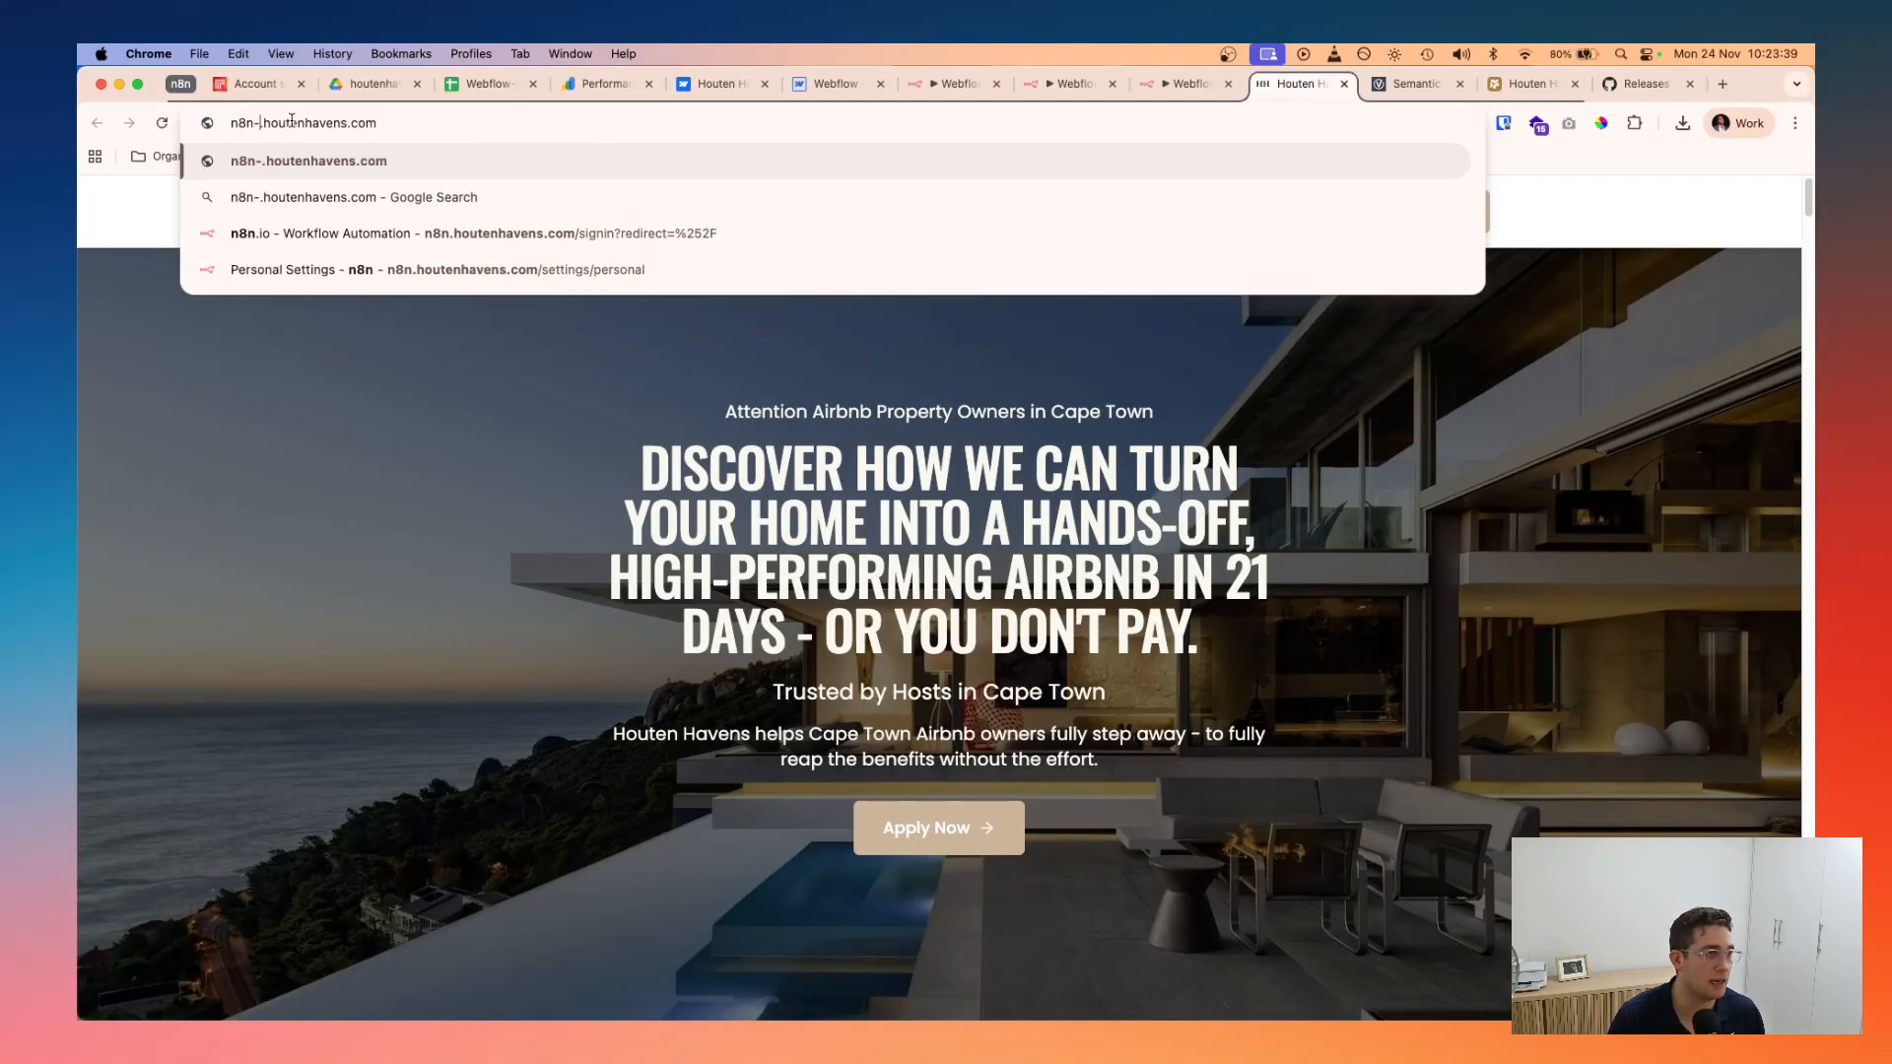
pyautogui.press('Return')
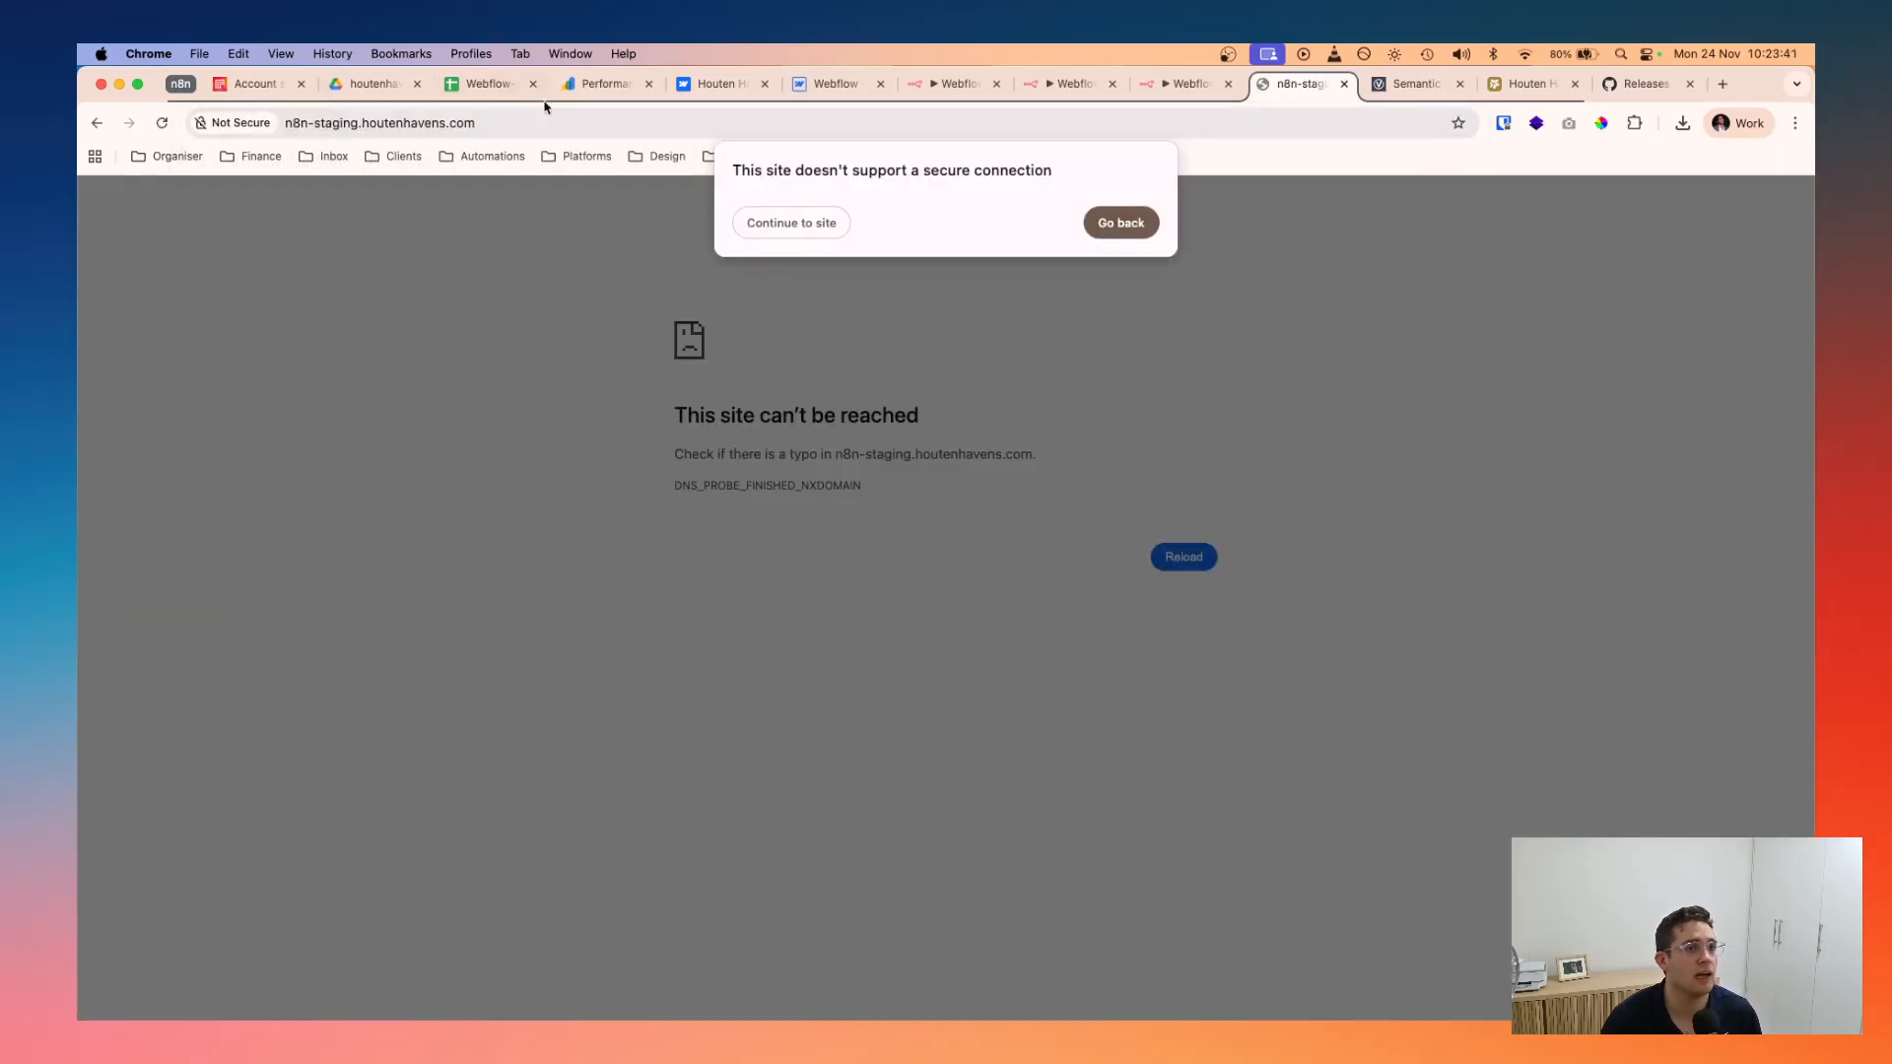
pyautogui.click(1118, 229)
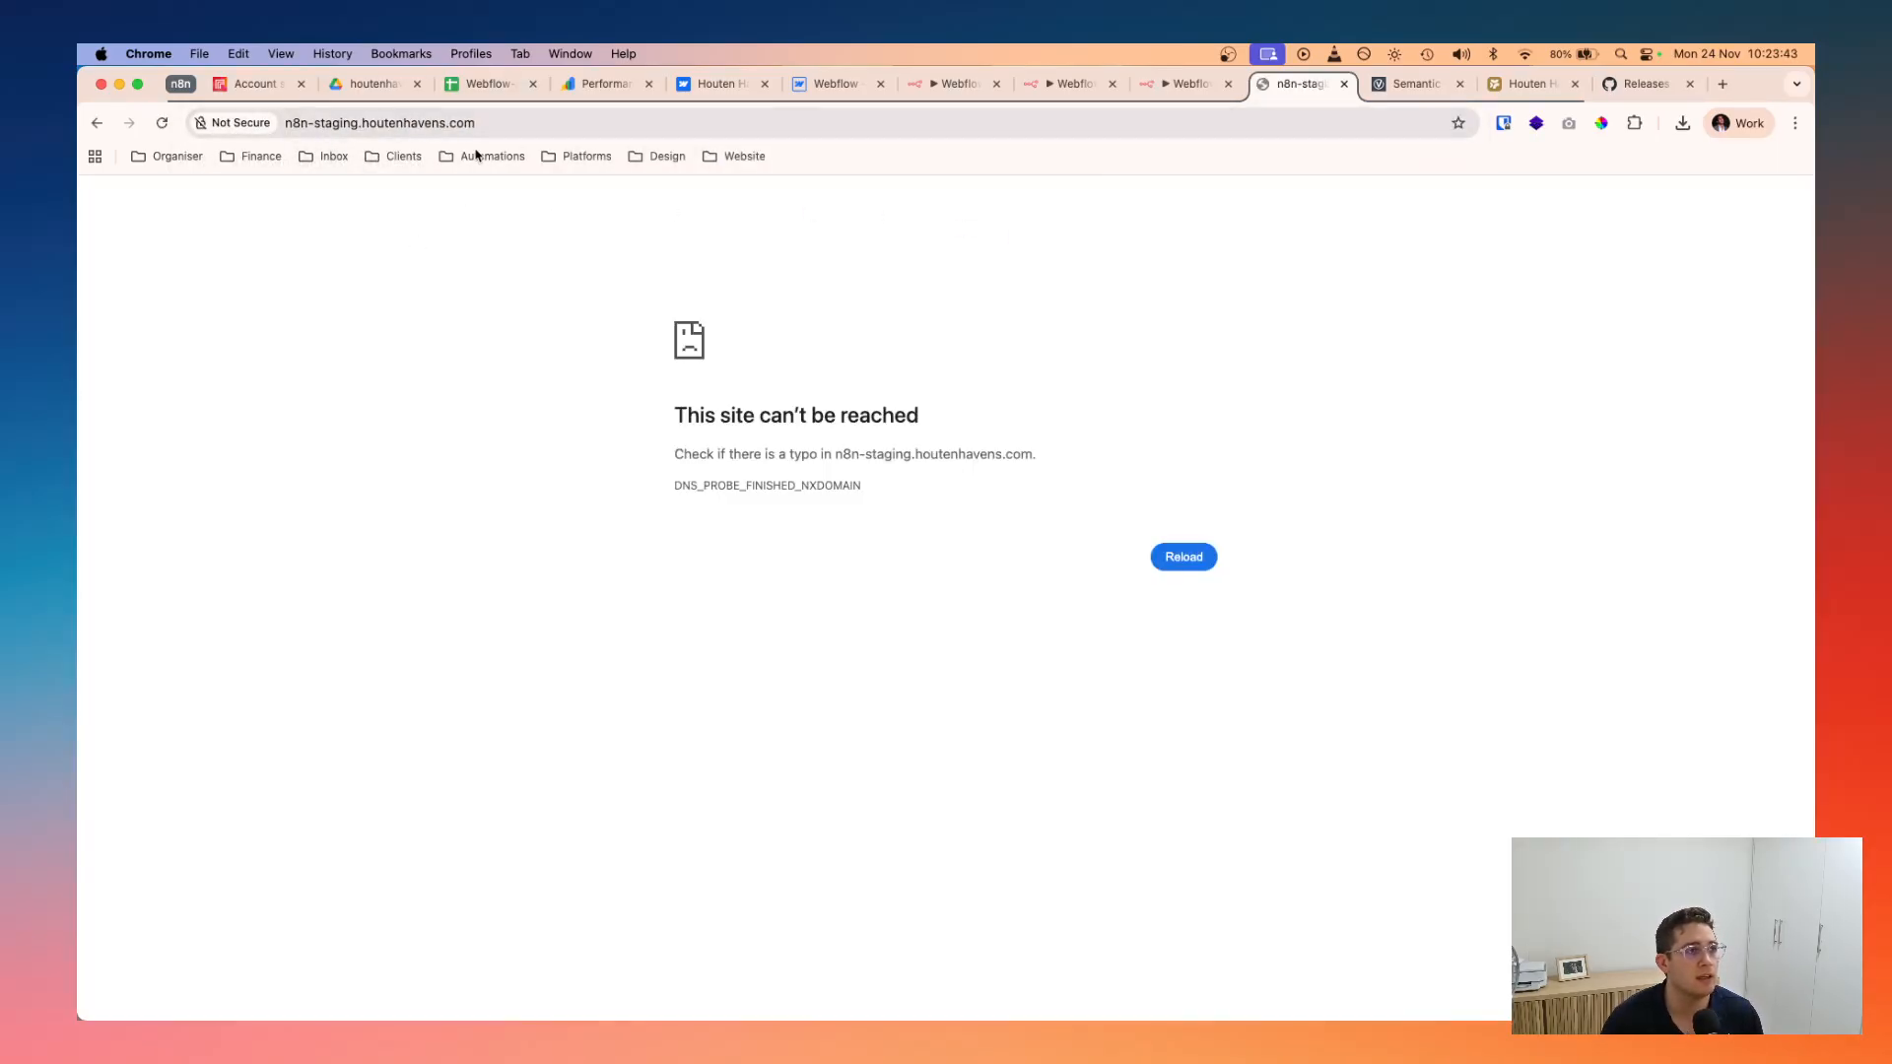
# - Replace staging with dev in the instance address and load n8n-dev.houtenhavens.com
pyautogui.click(346, 116)
pyautogui.doubleClick(333, 122)
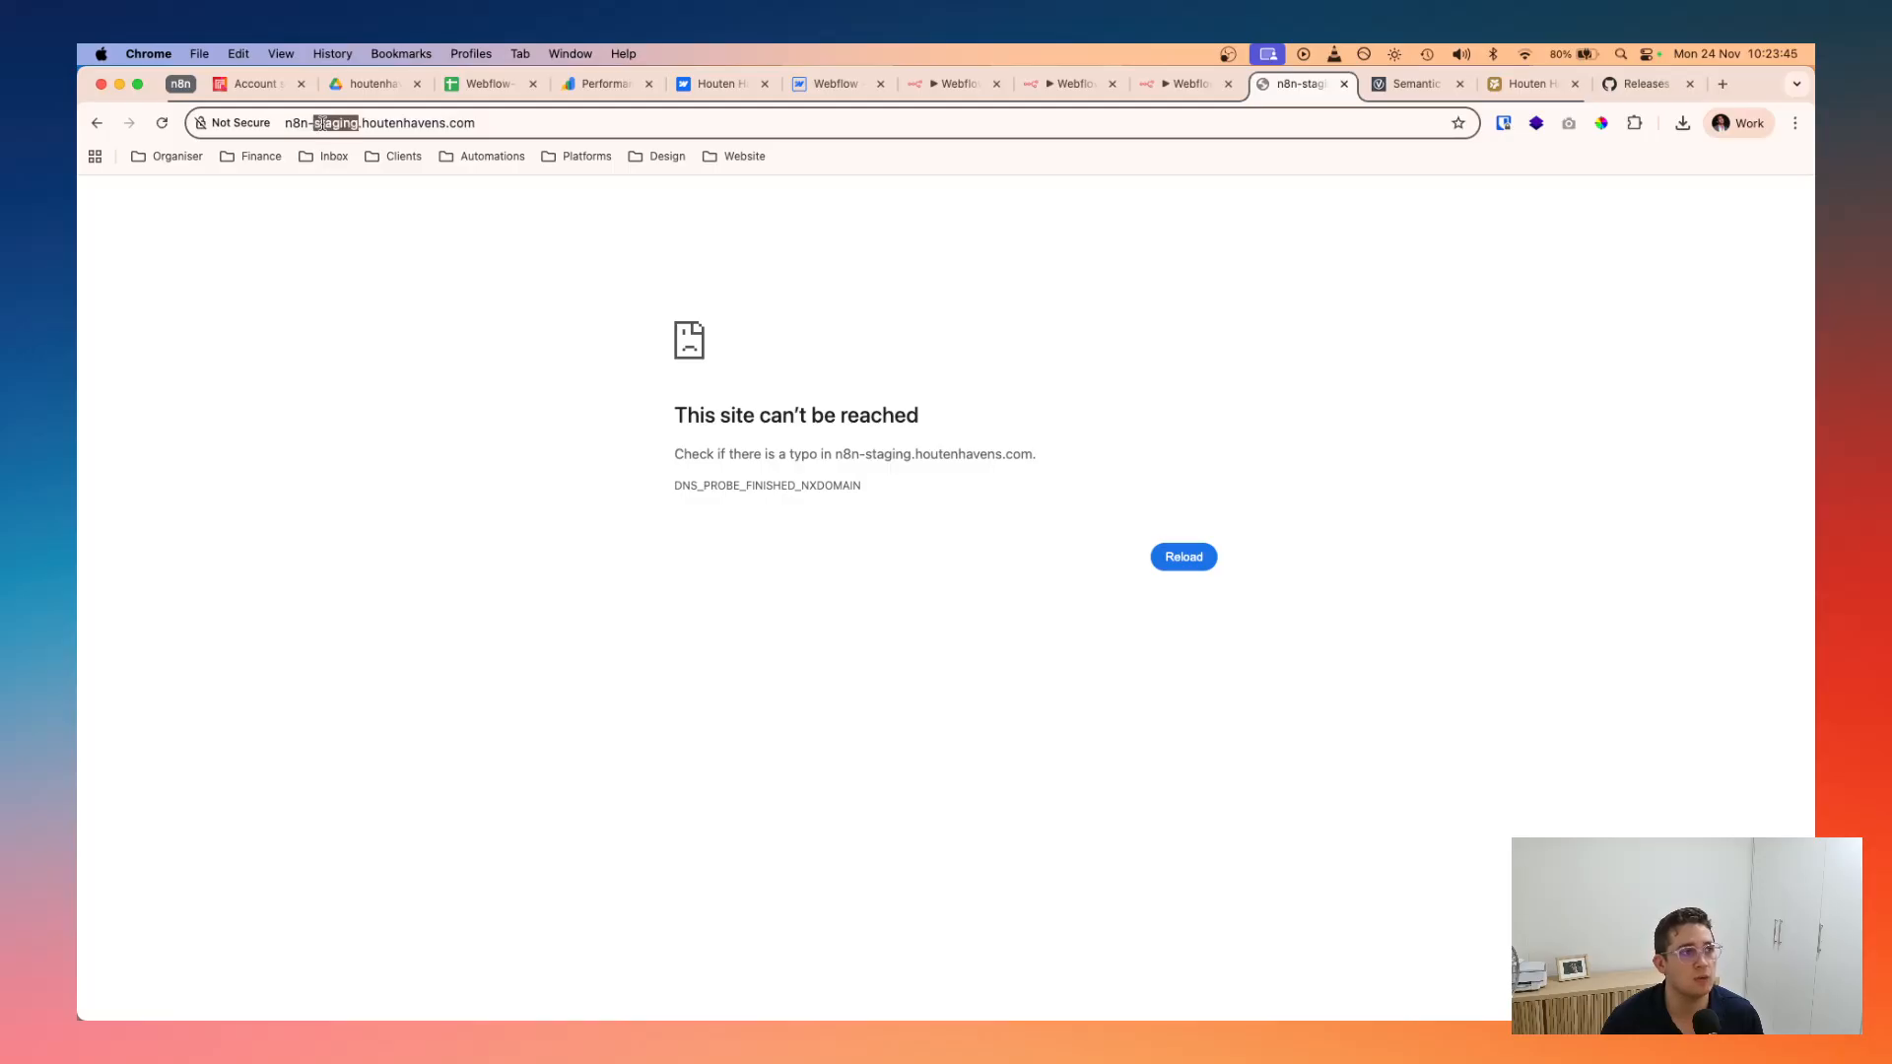
pyautogui.write('dev')
pyautogui.press('Return')
# - In the production-1.1.4 workflow's address, change the host to n8n-production.houtenhavens.com and load it
pyautogui.click(1123, 93)
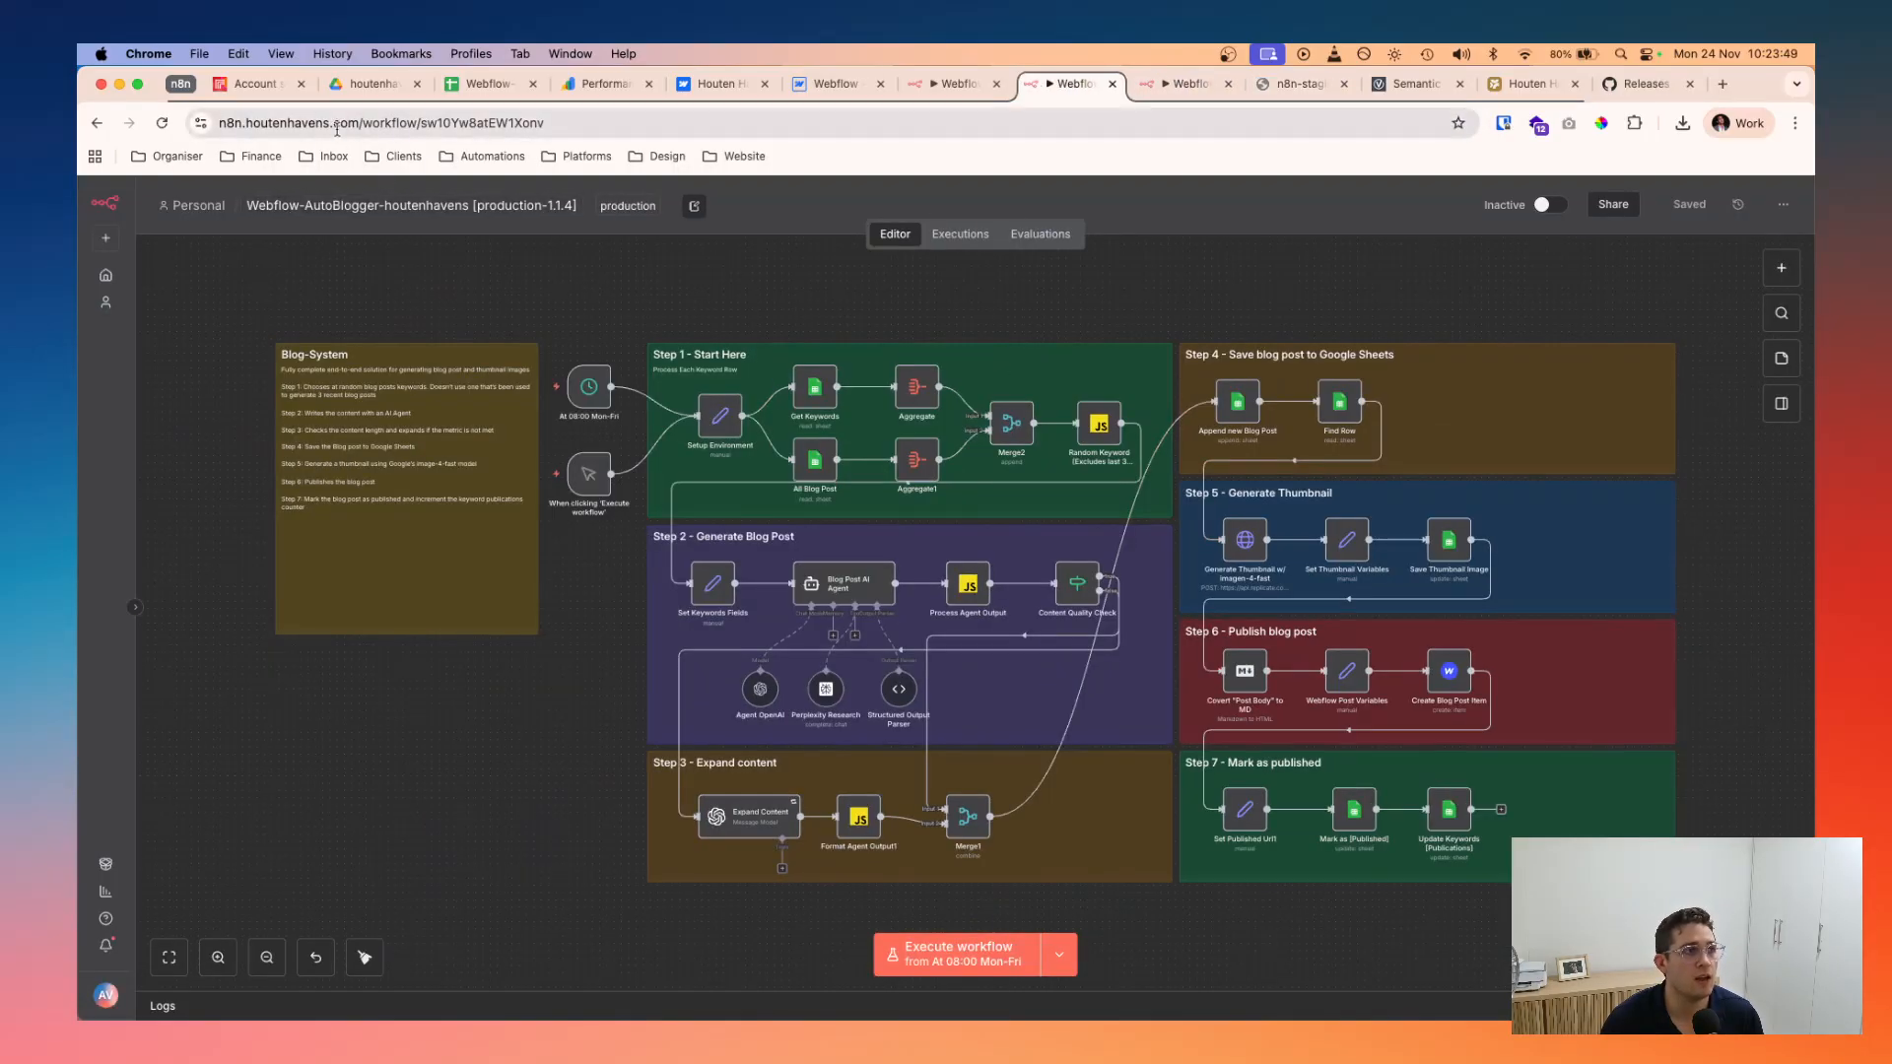
pyautogui.click(235, 122)
pyautogui.click(254, 122)
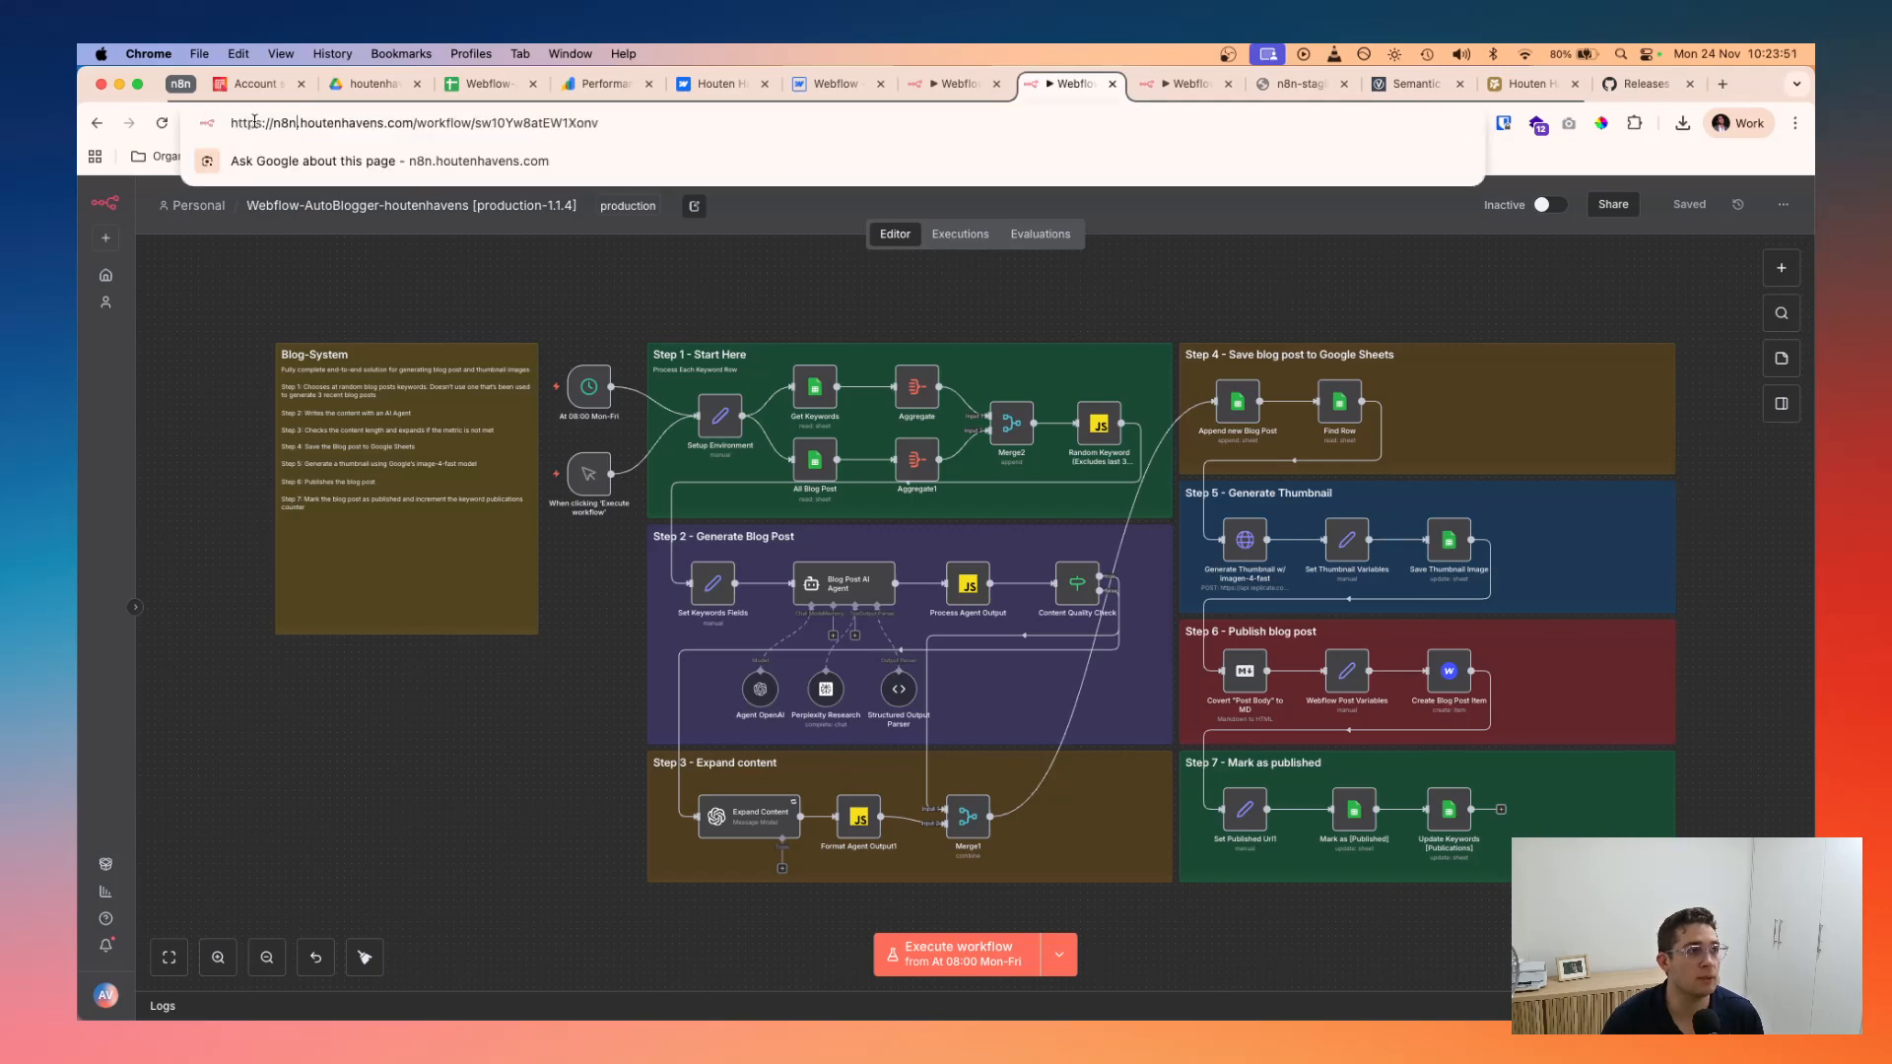
pyautogui.write('-production')
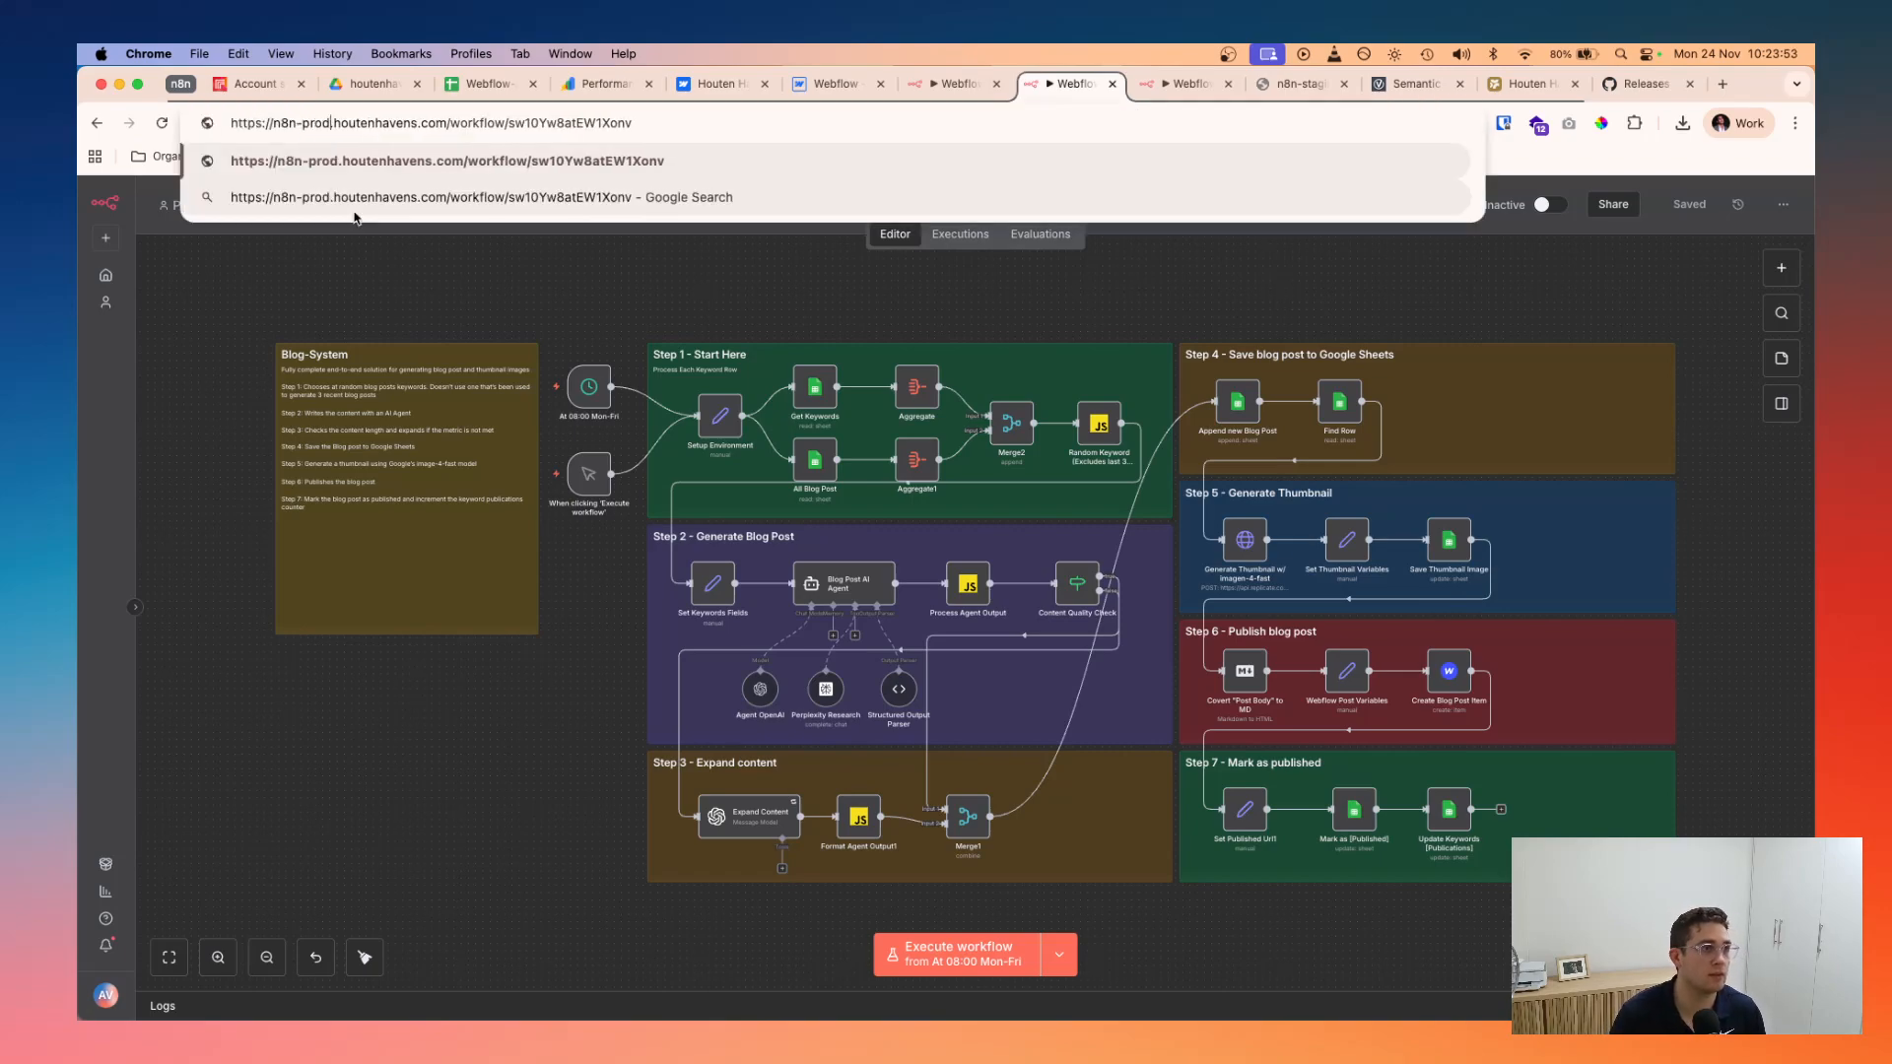
pyautogui.press('Return')
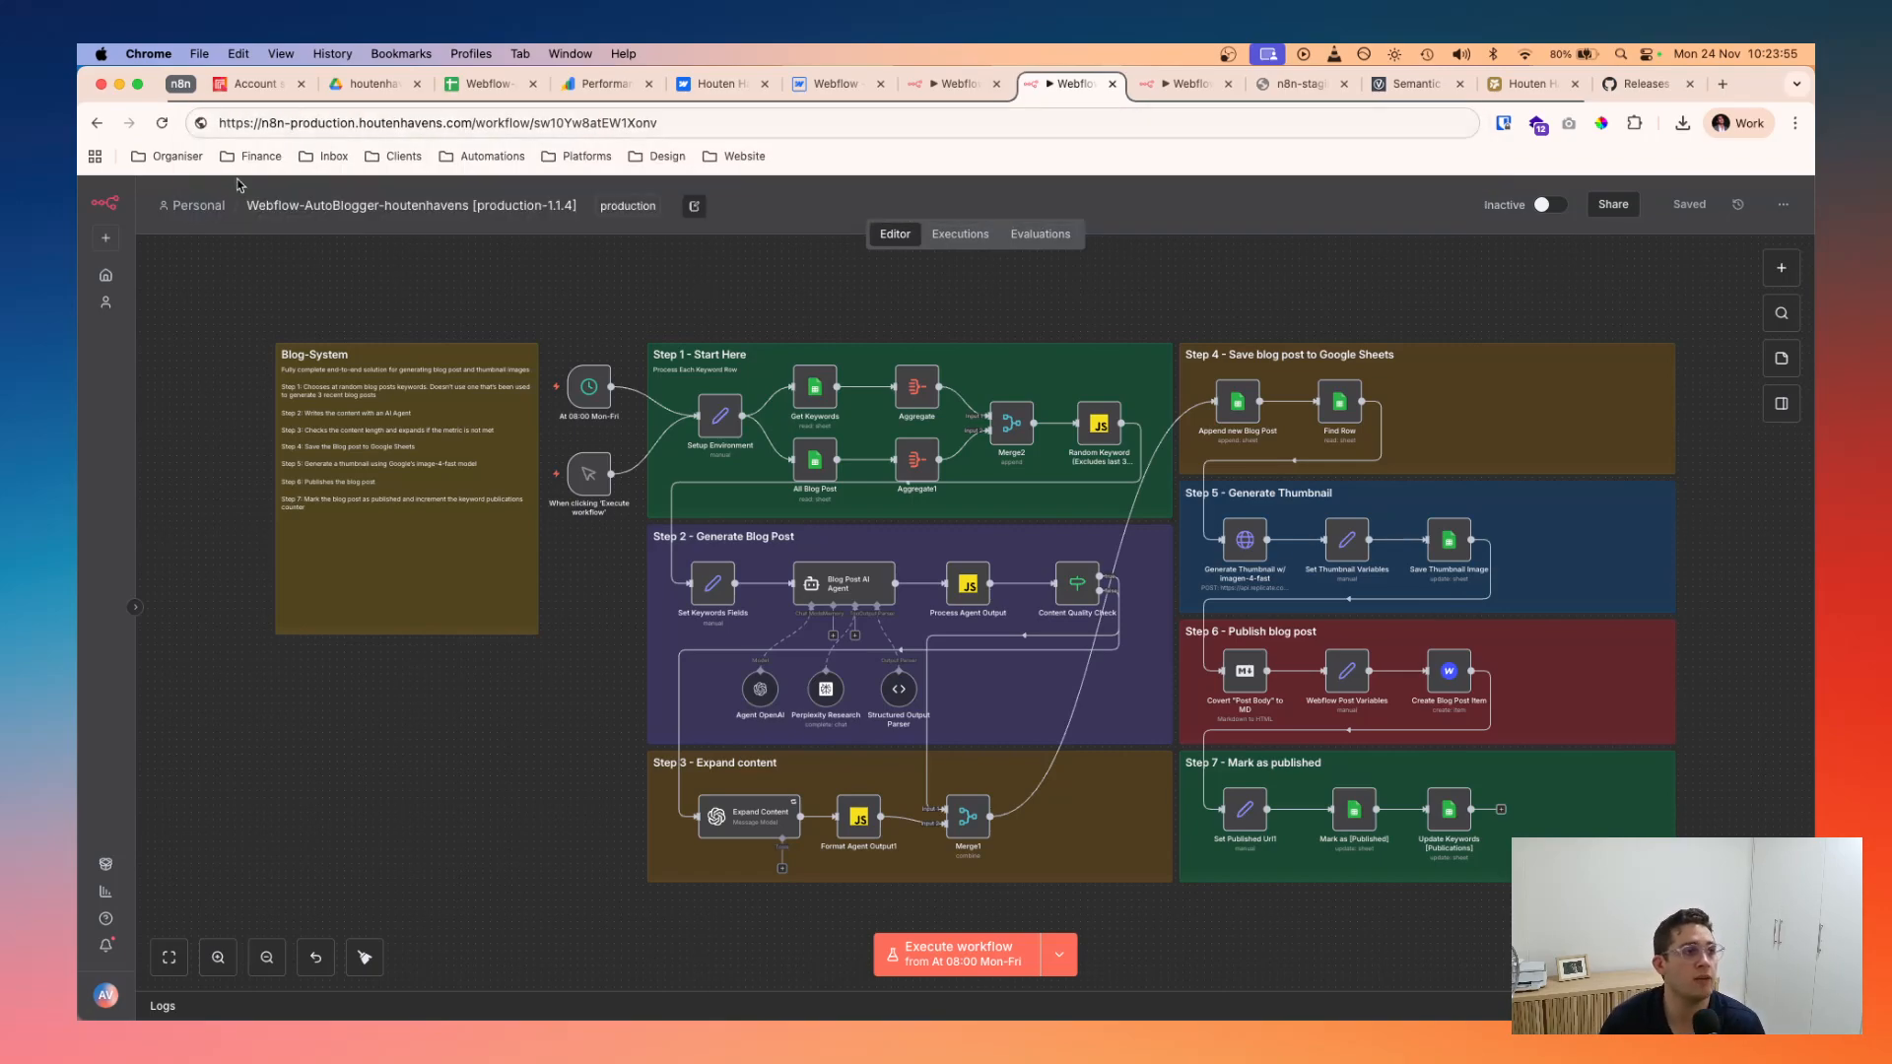
# - In the dev-1.1.4 workflow, inspect the Create Blog Post Item node's parameters and its available Webflow credentials, then return to the canvas
pyautogui.click(1169, 84)
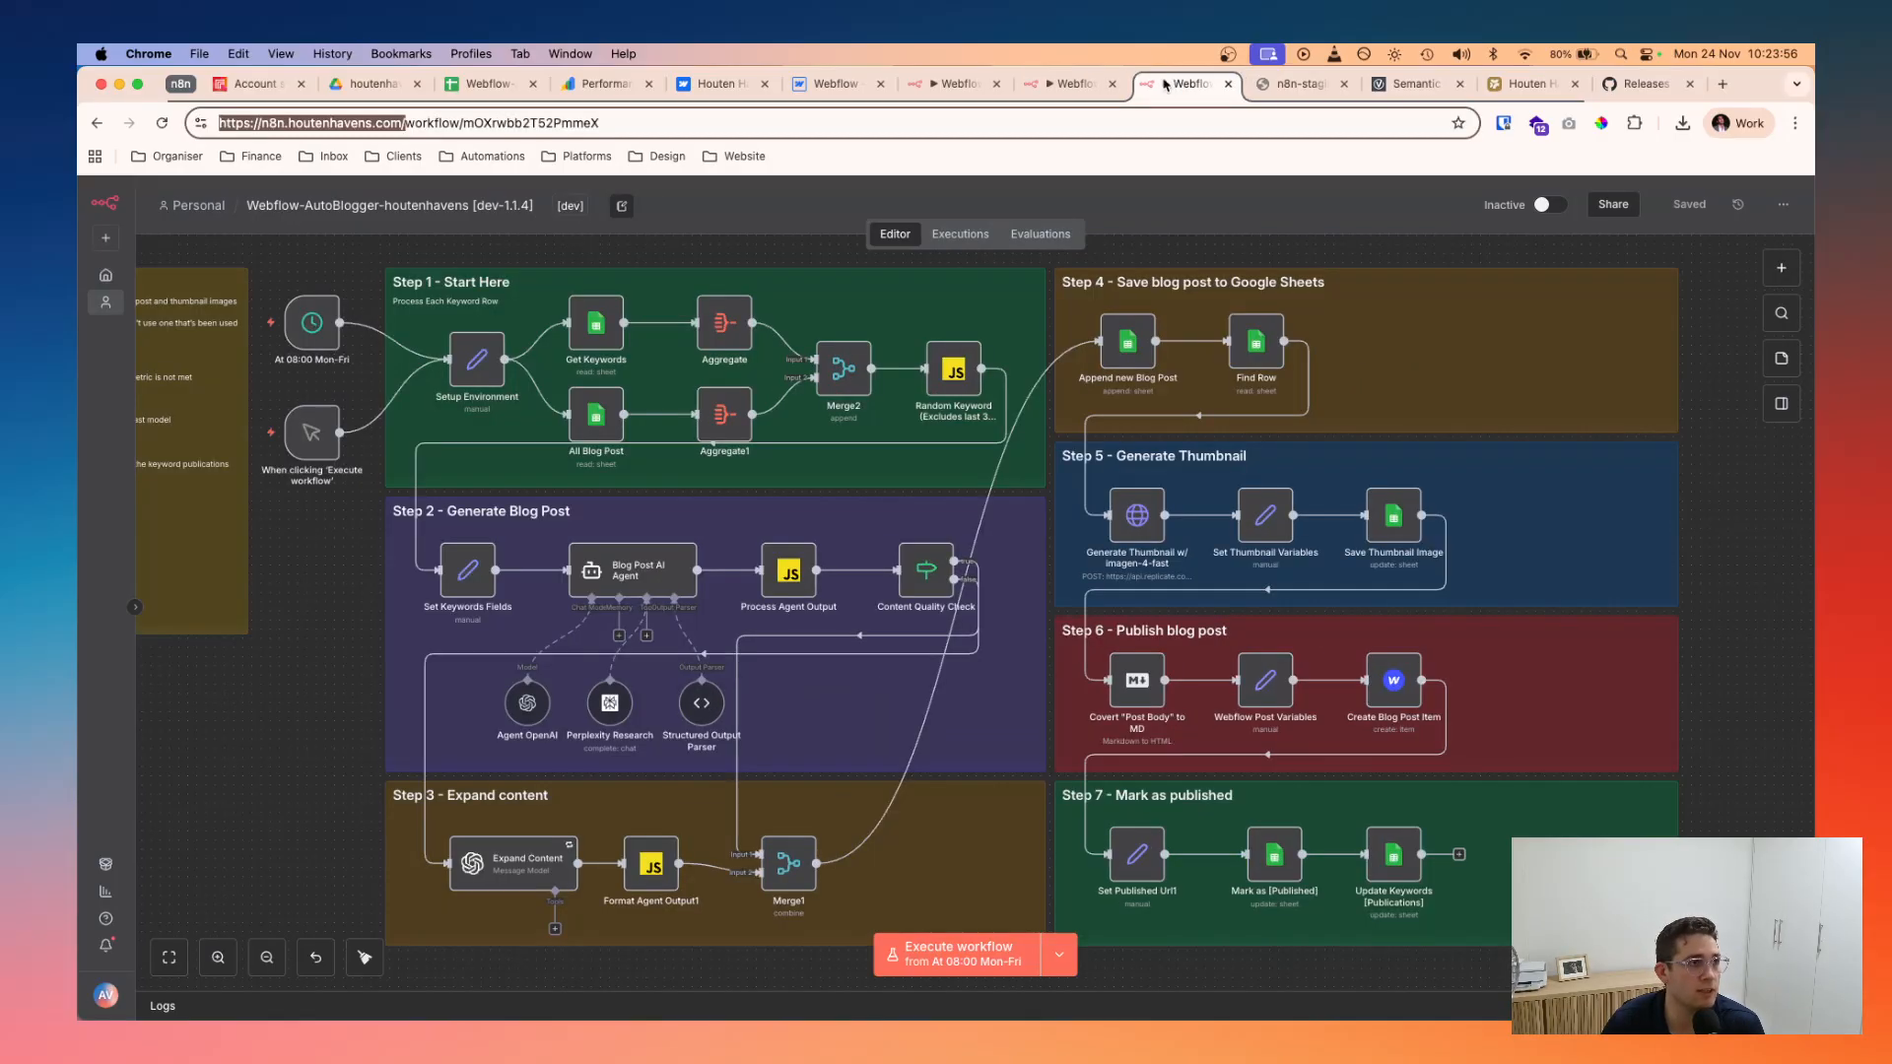
pyautogui.click(1135, 214)
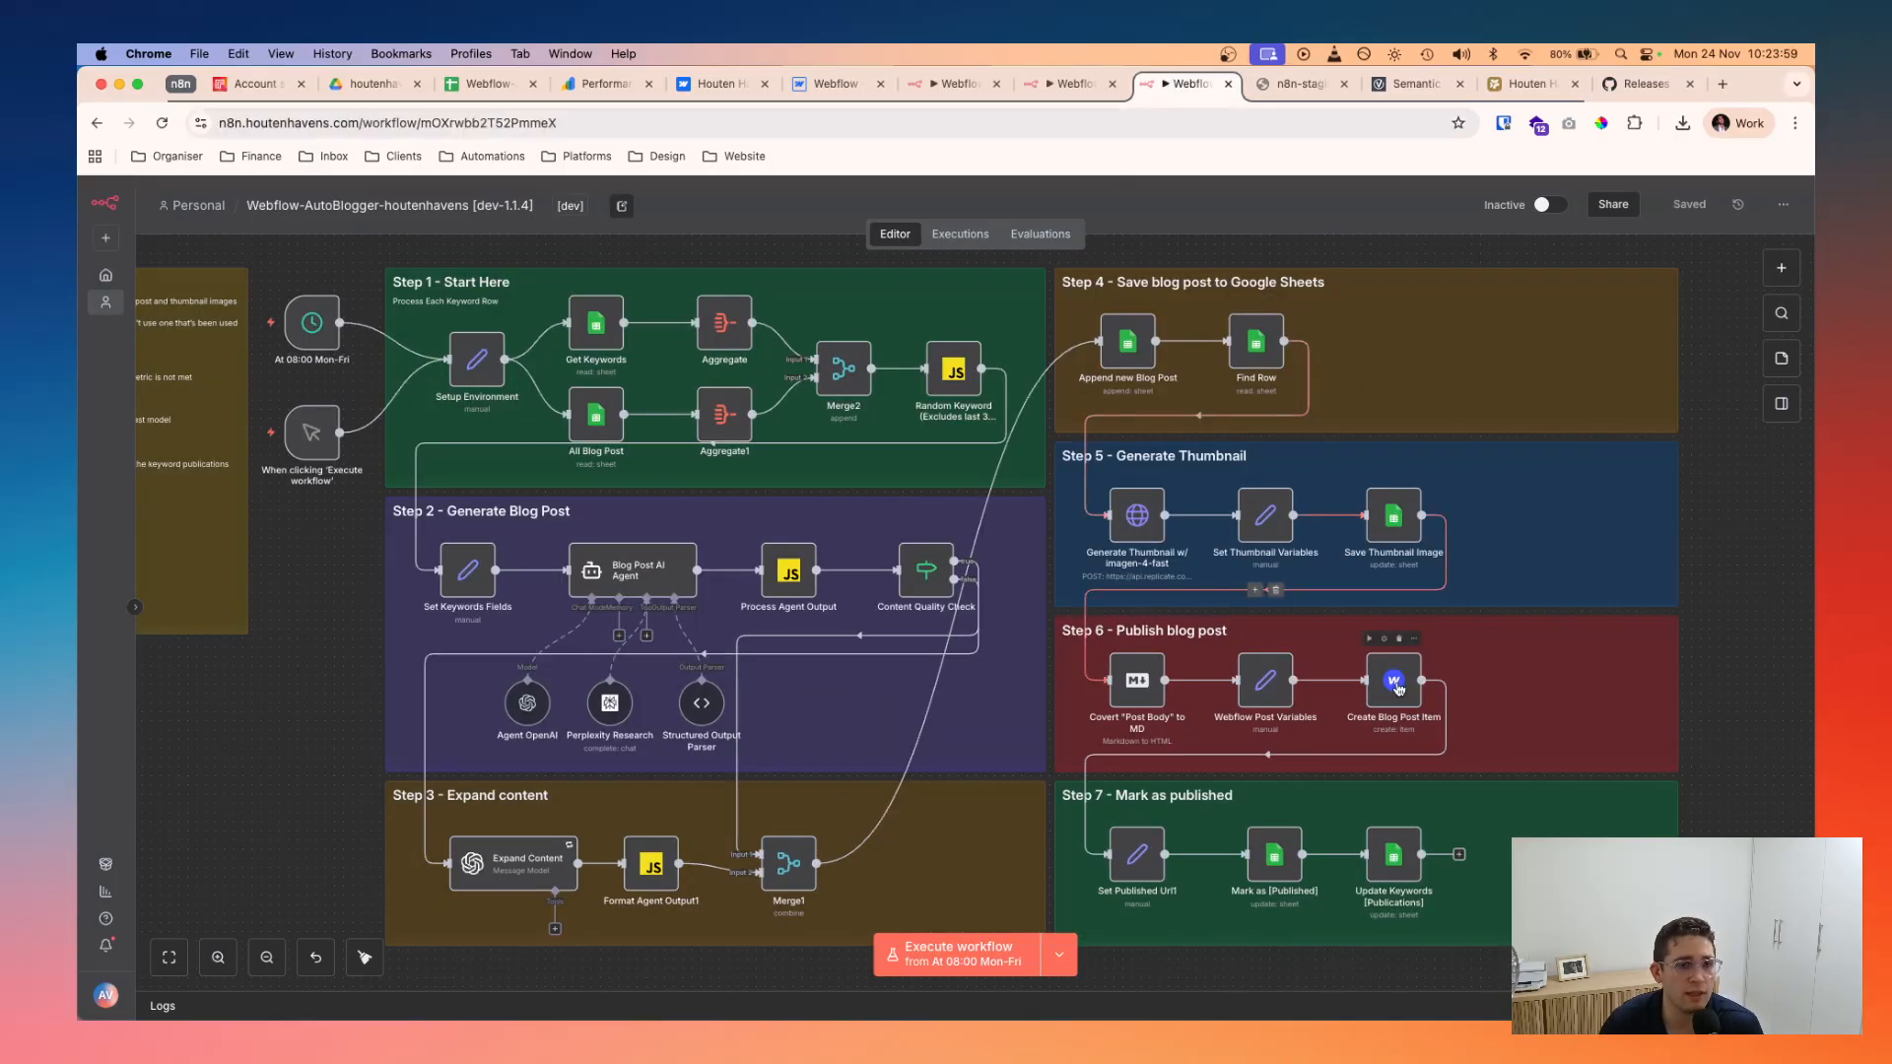
pyautogui.doubleClick(1394, 682)
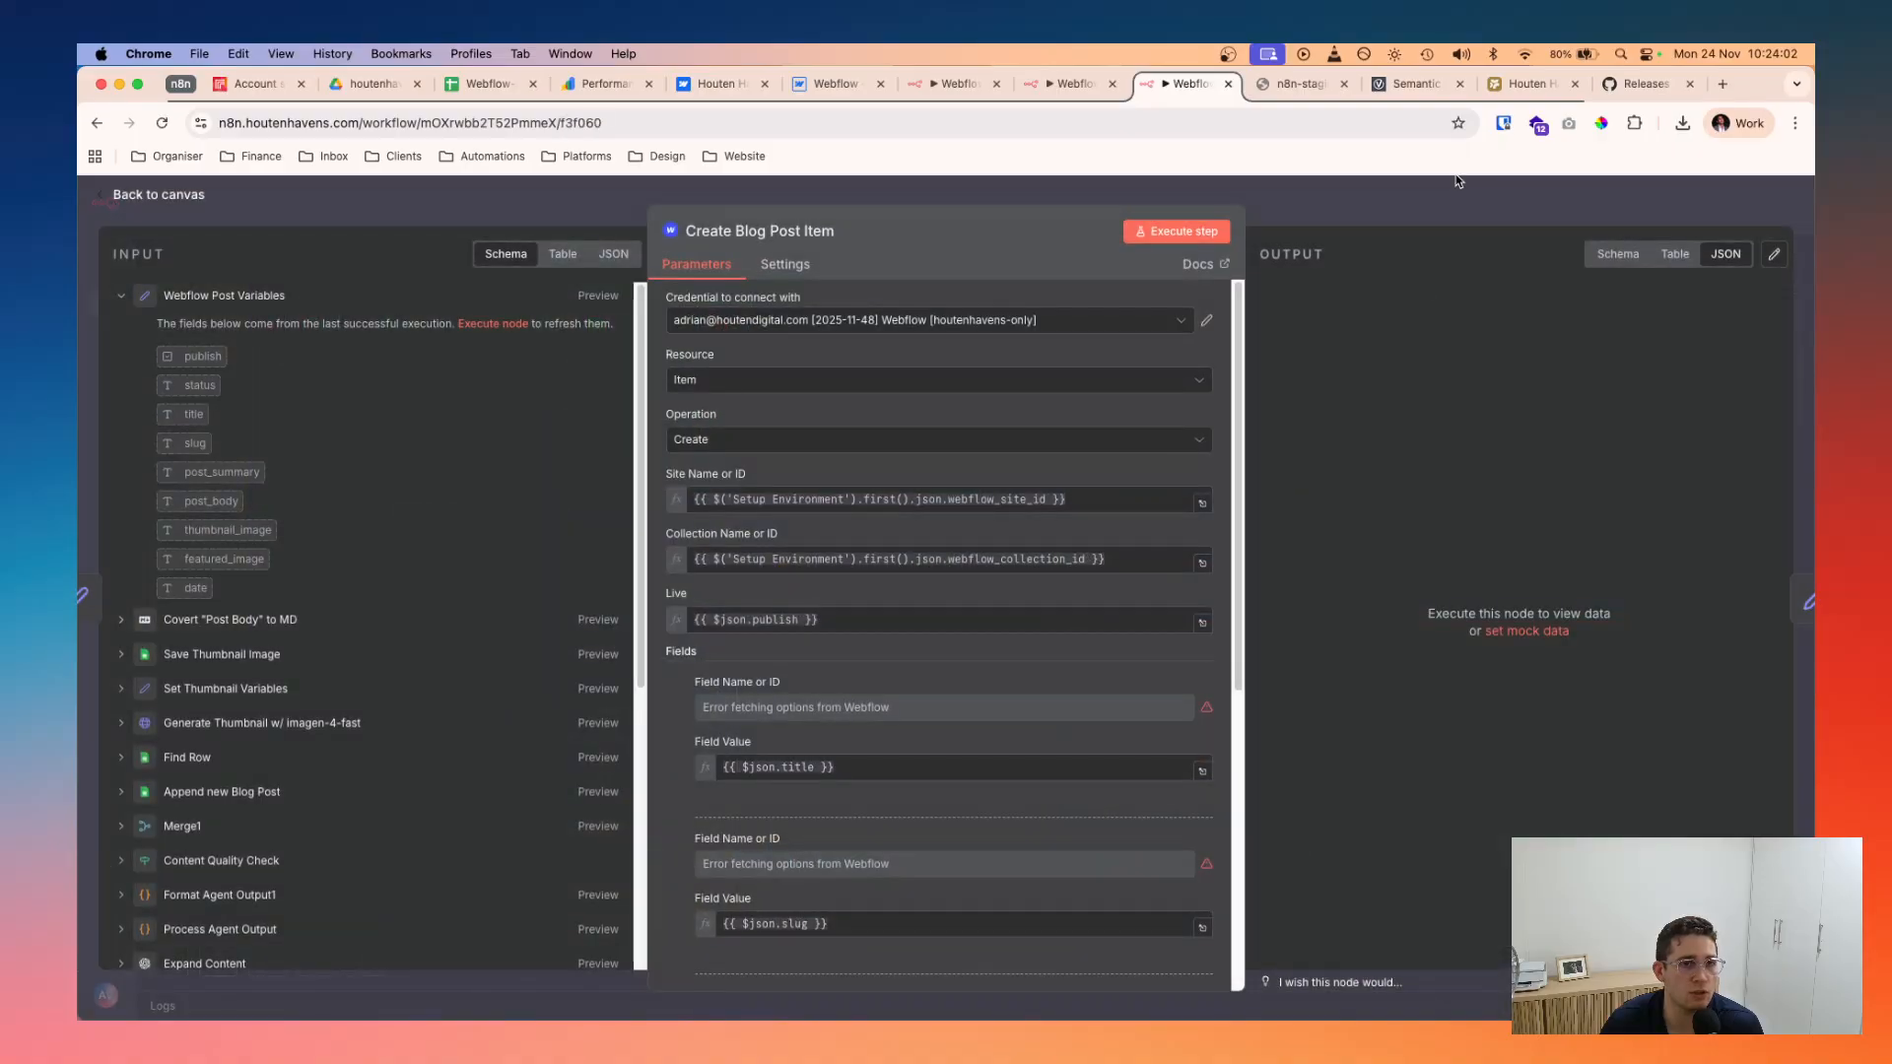
pyautogui.click(1444, 208)
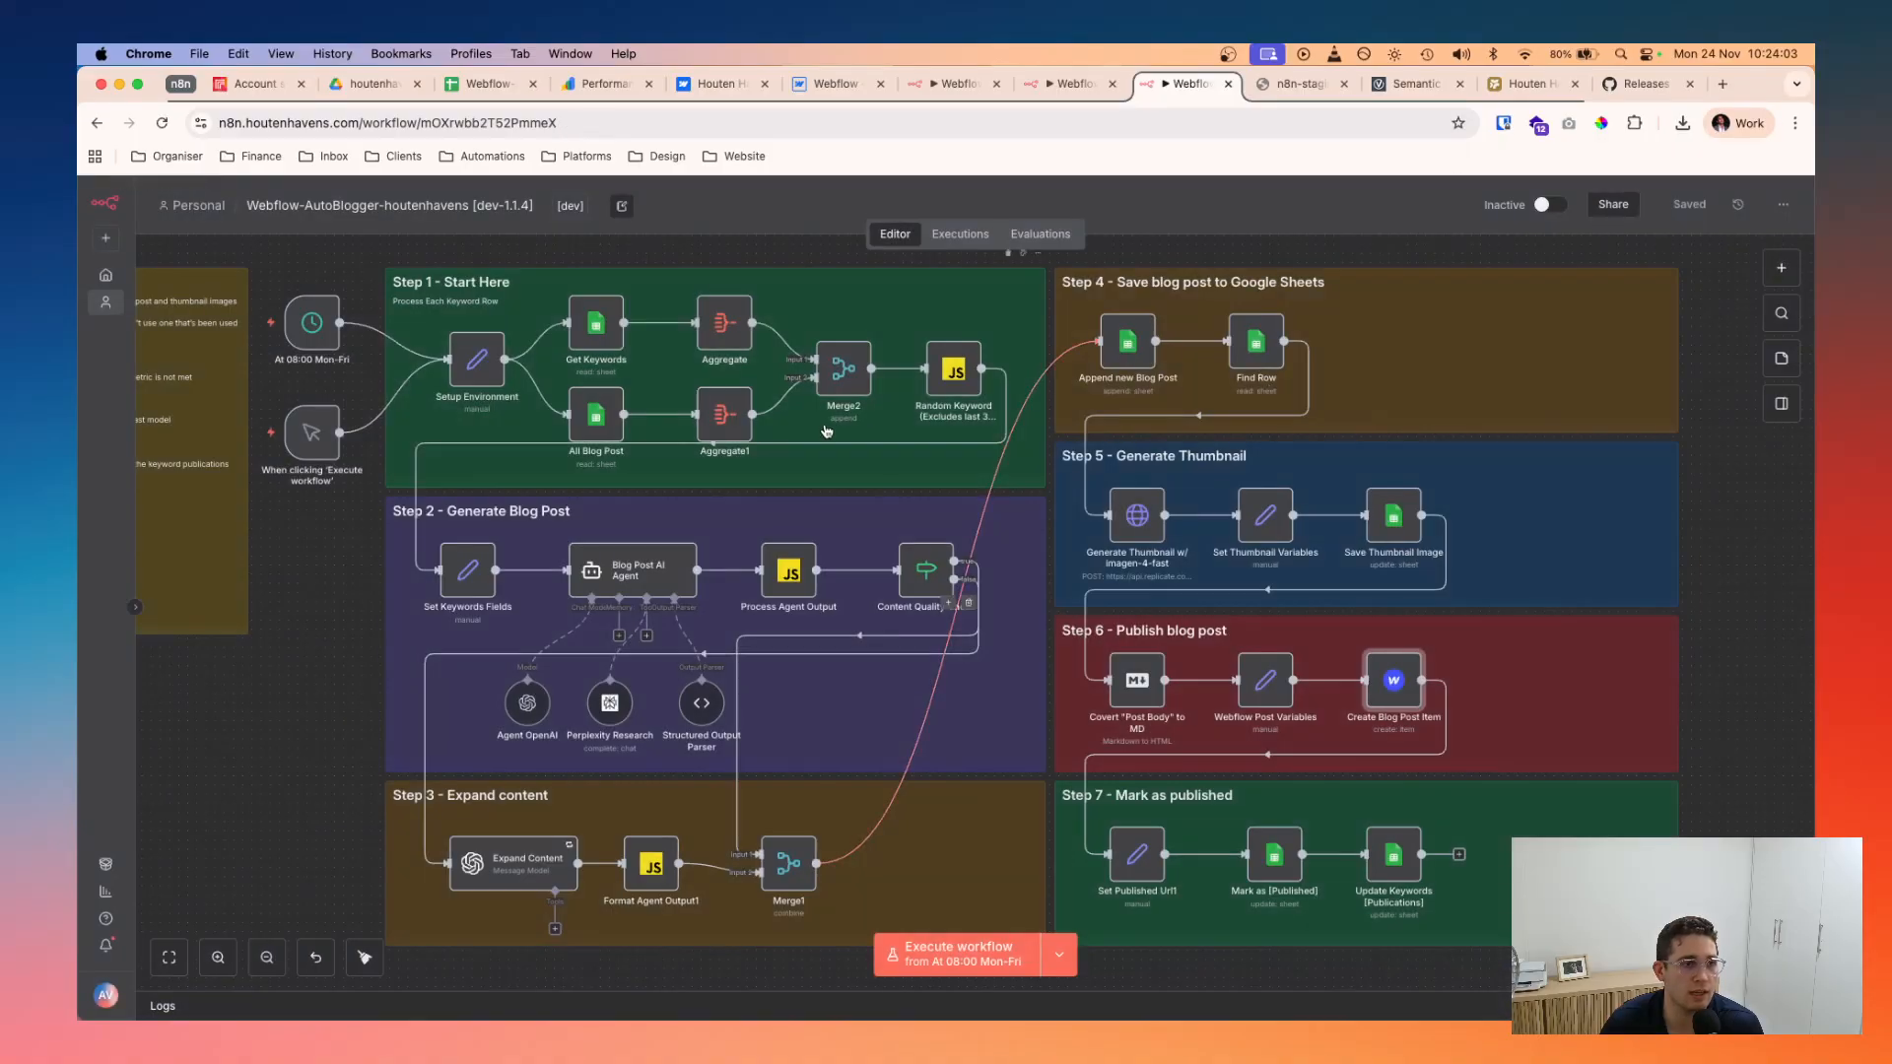
pyautogui.doubleClick(1394, 682)
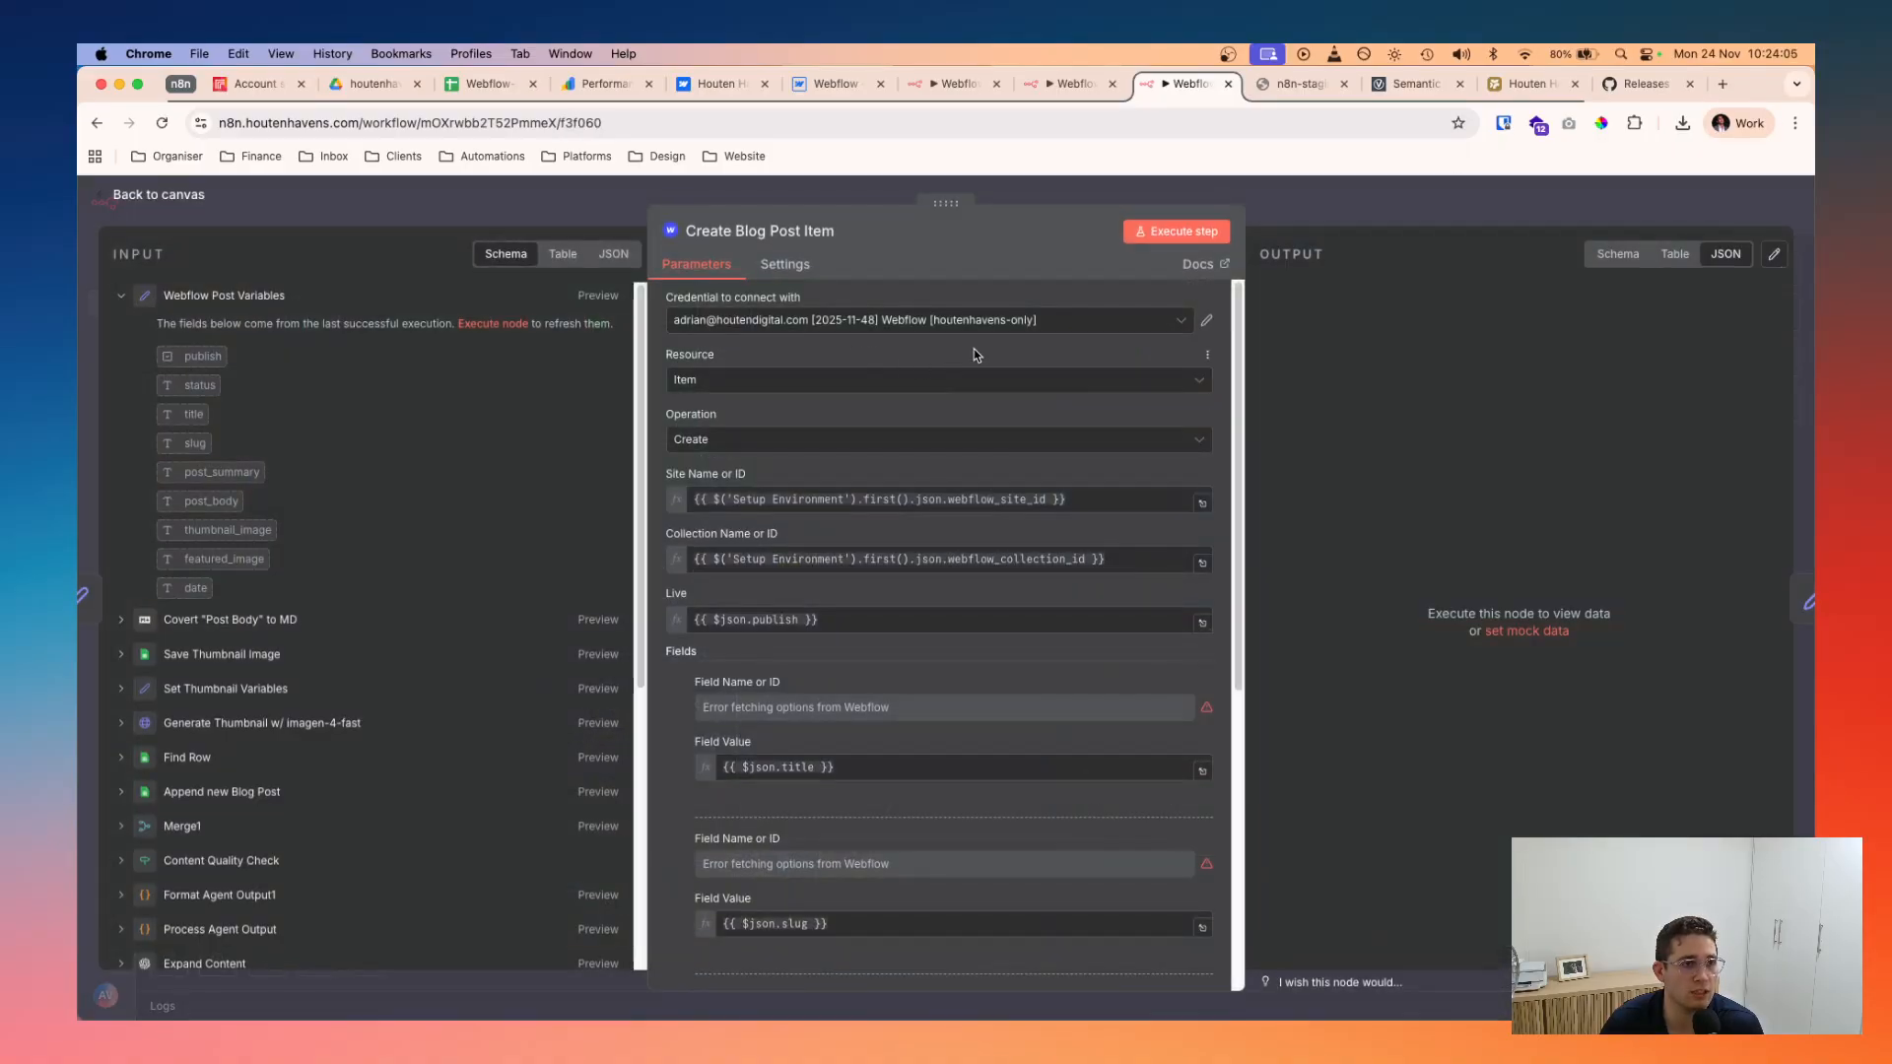
pyautogui.click(1441, 208)
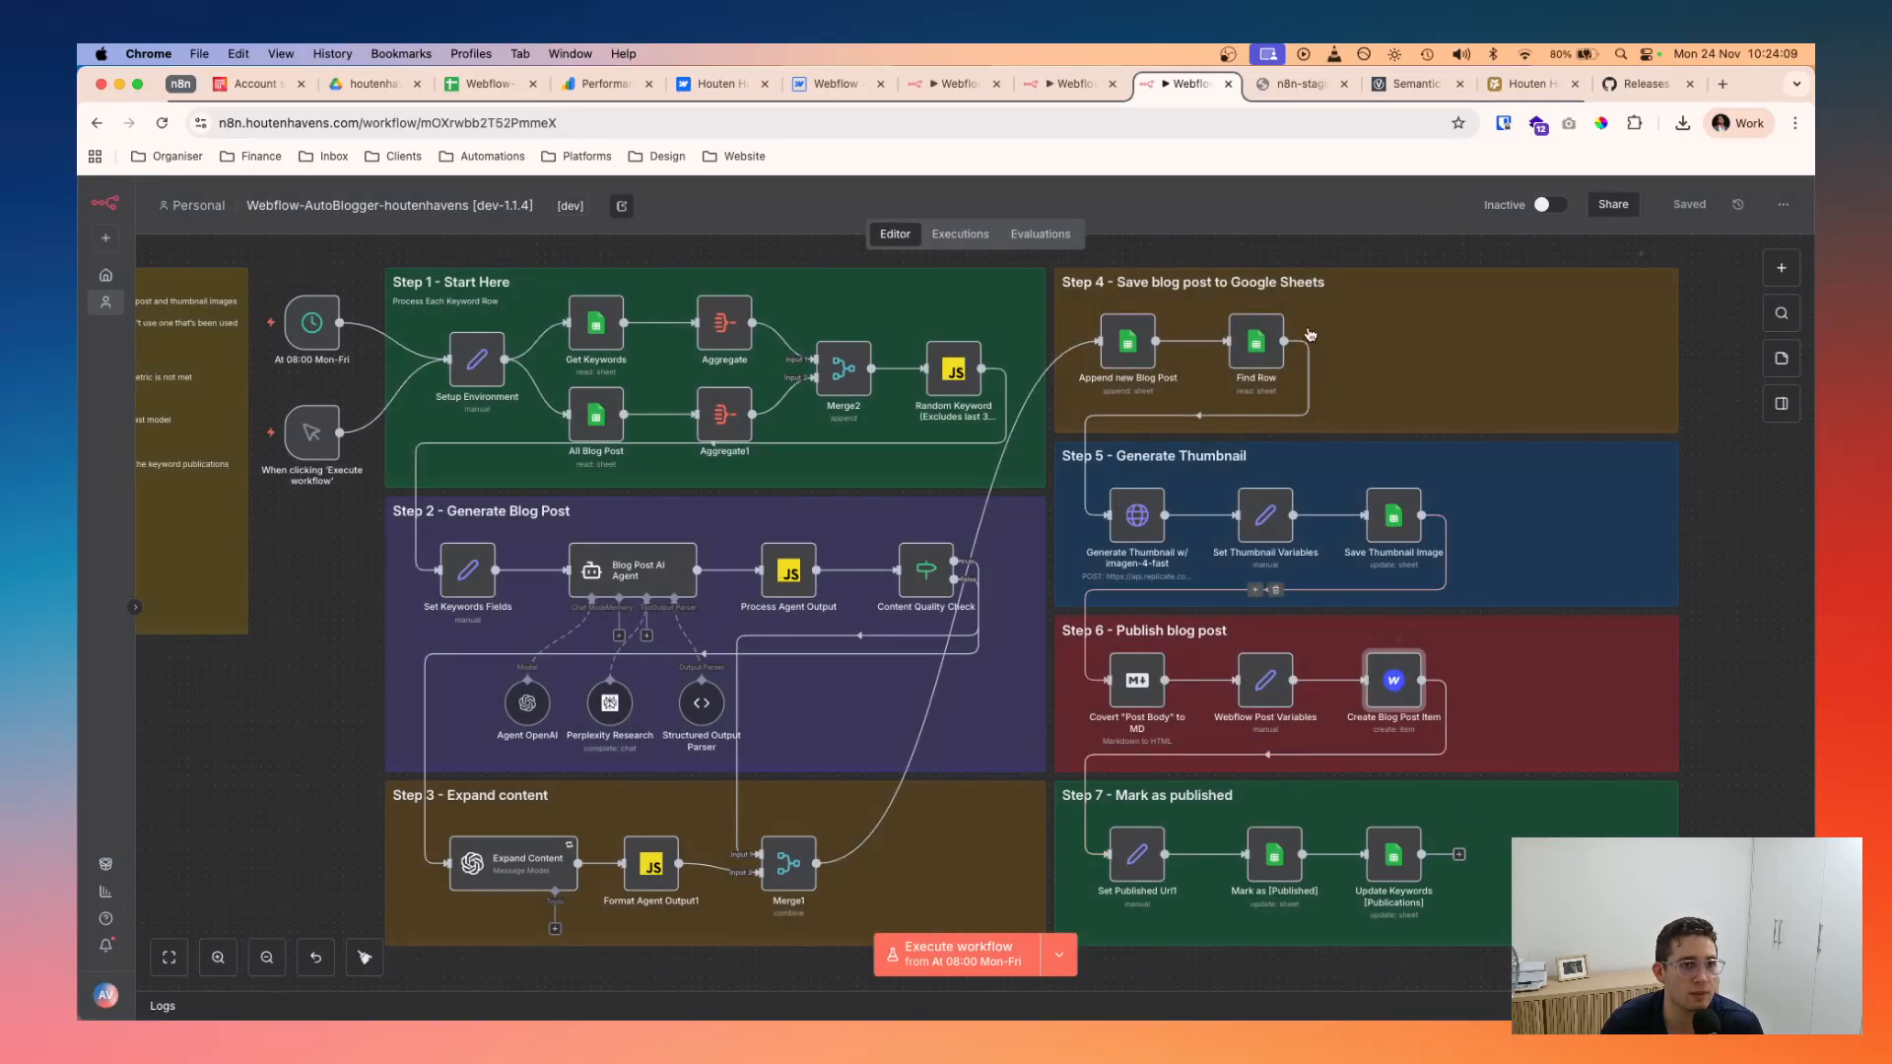
pyautogui.doubleClick(1389, 680)
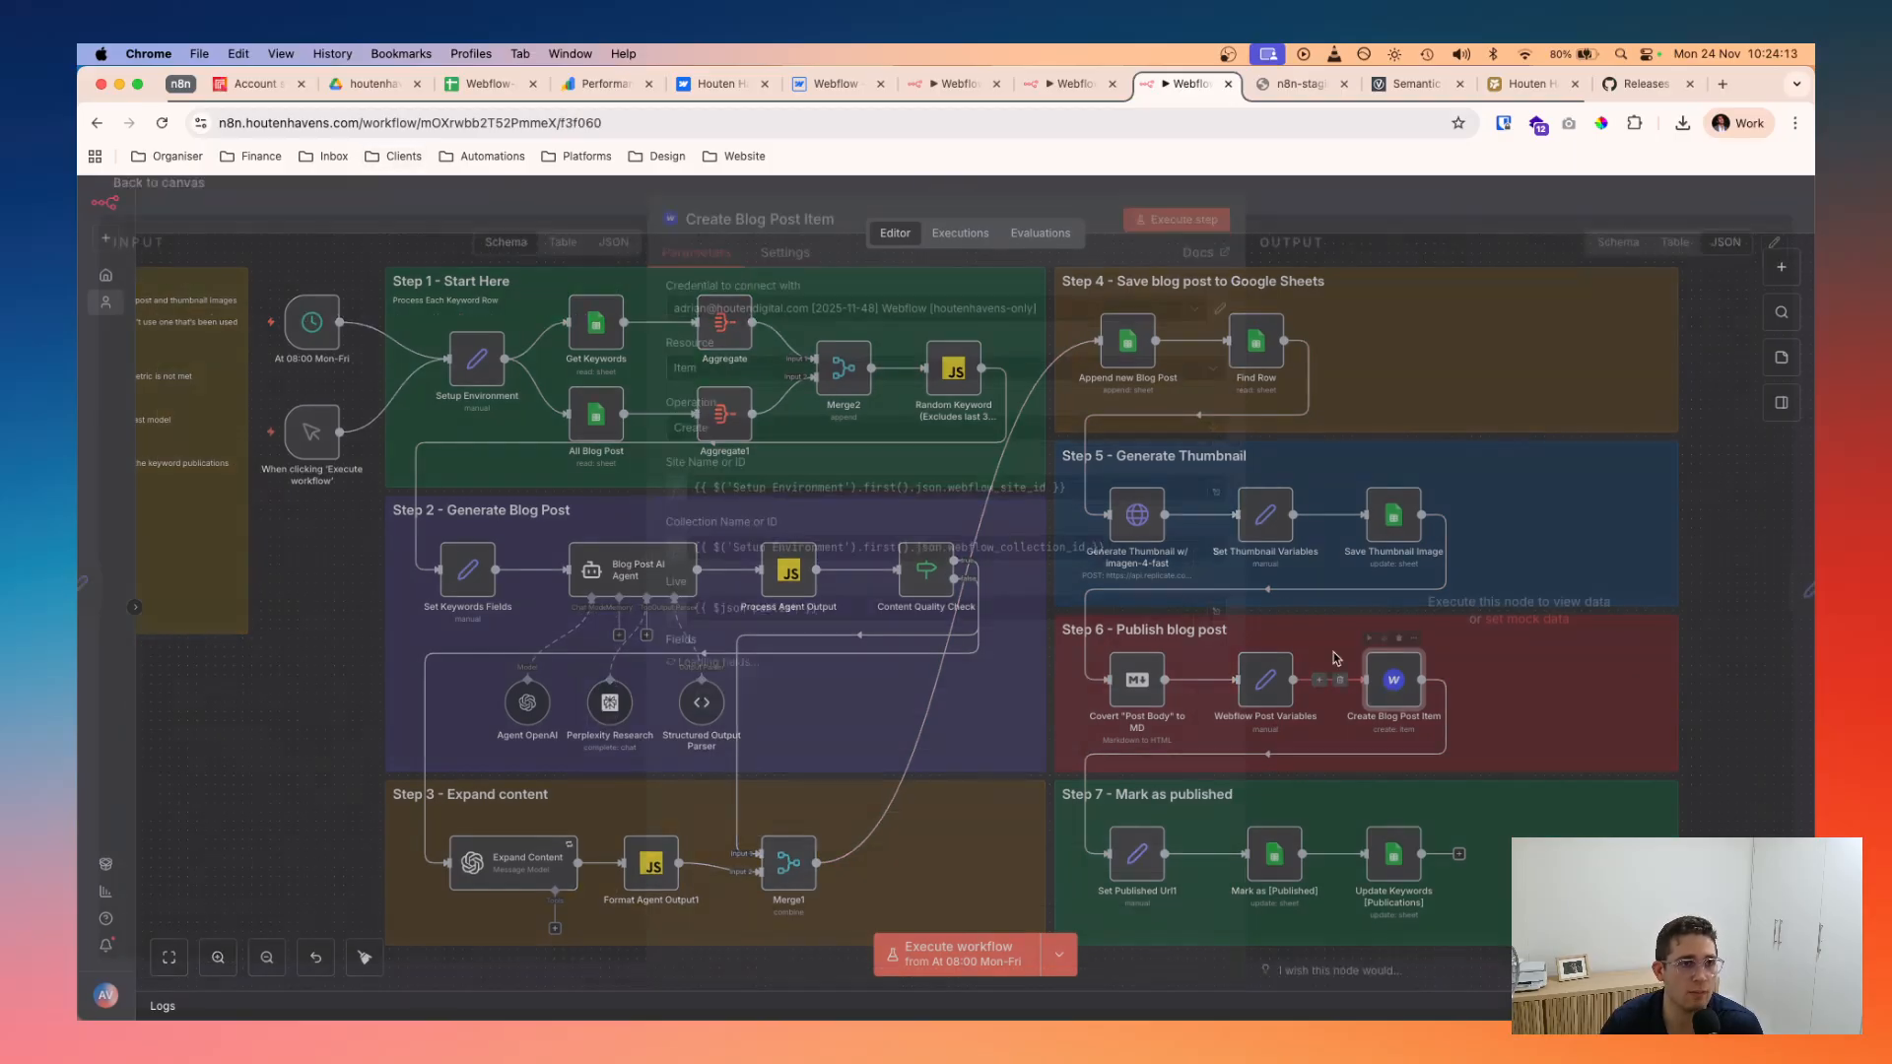
pyautogui.click(1062, 328)
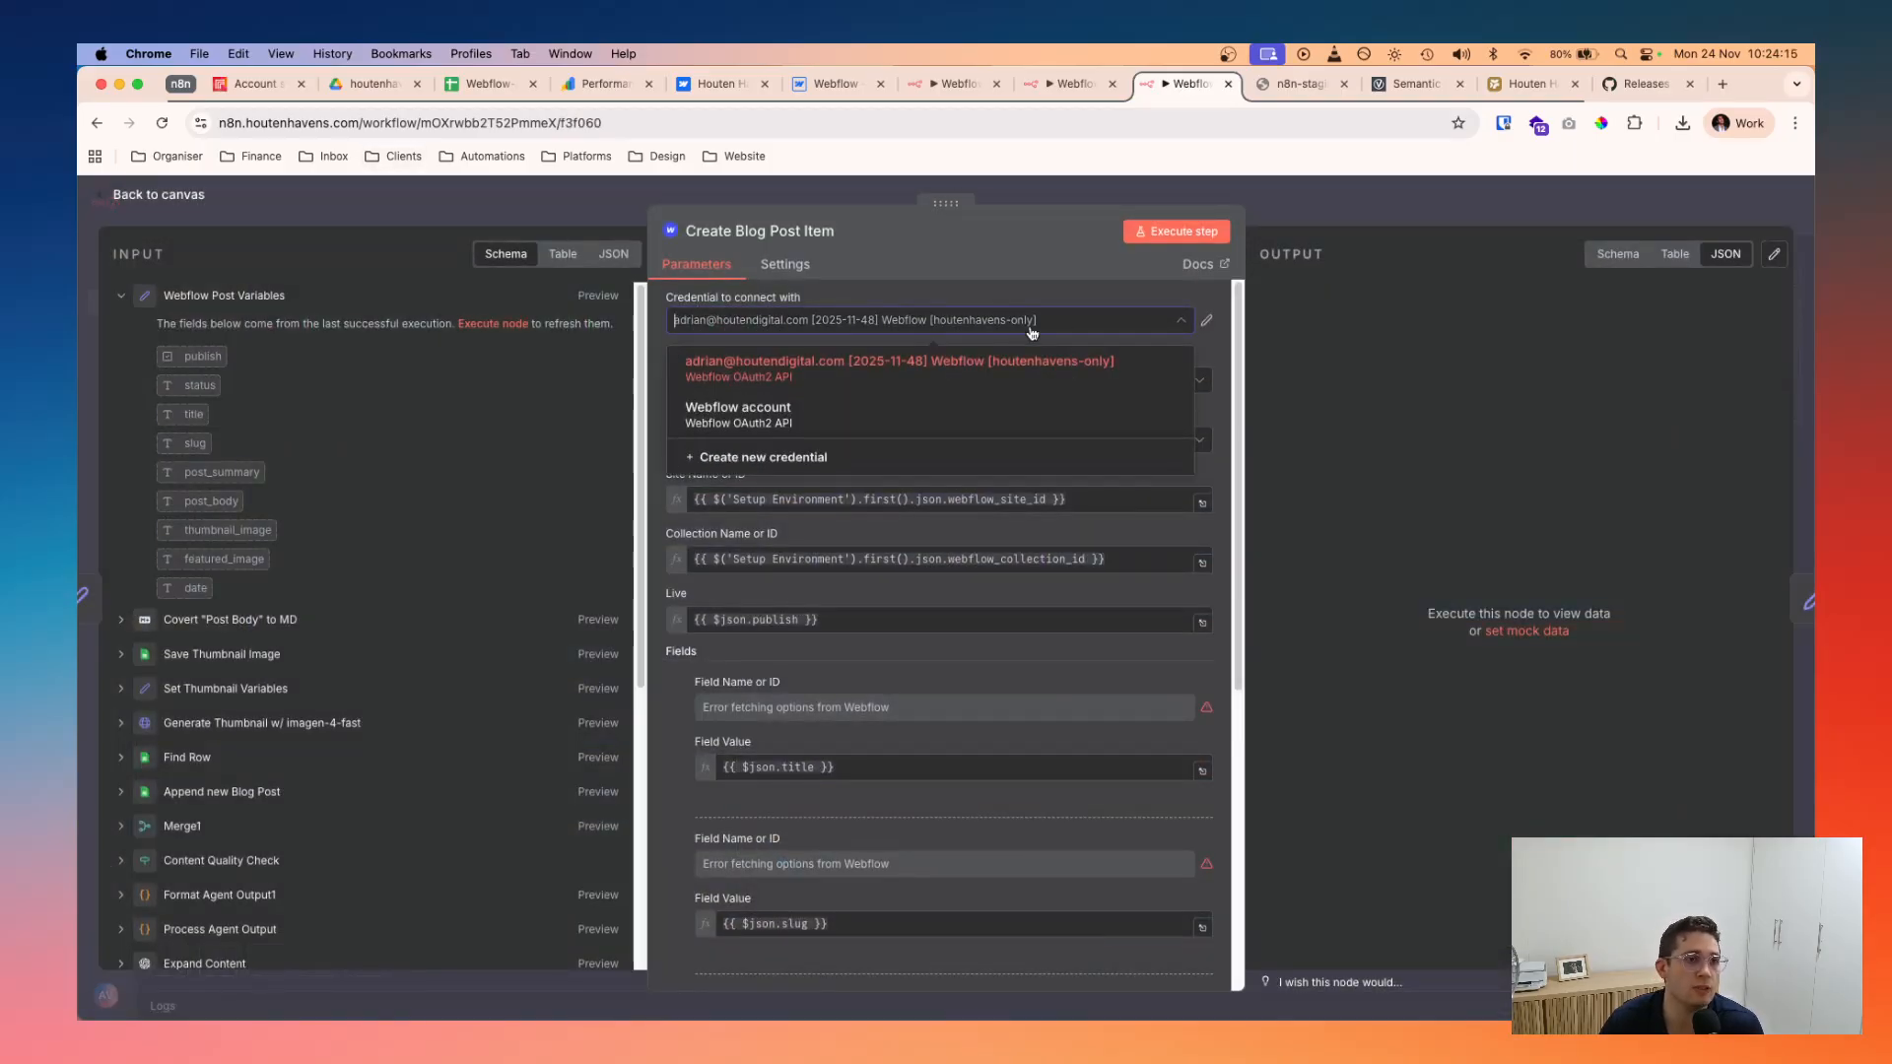
pyautogui.click(1033, 327)
pyautogui.click(1348, 194)
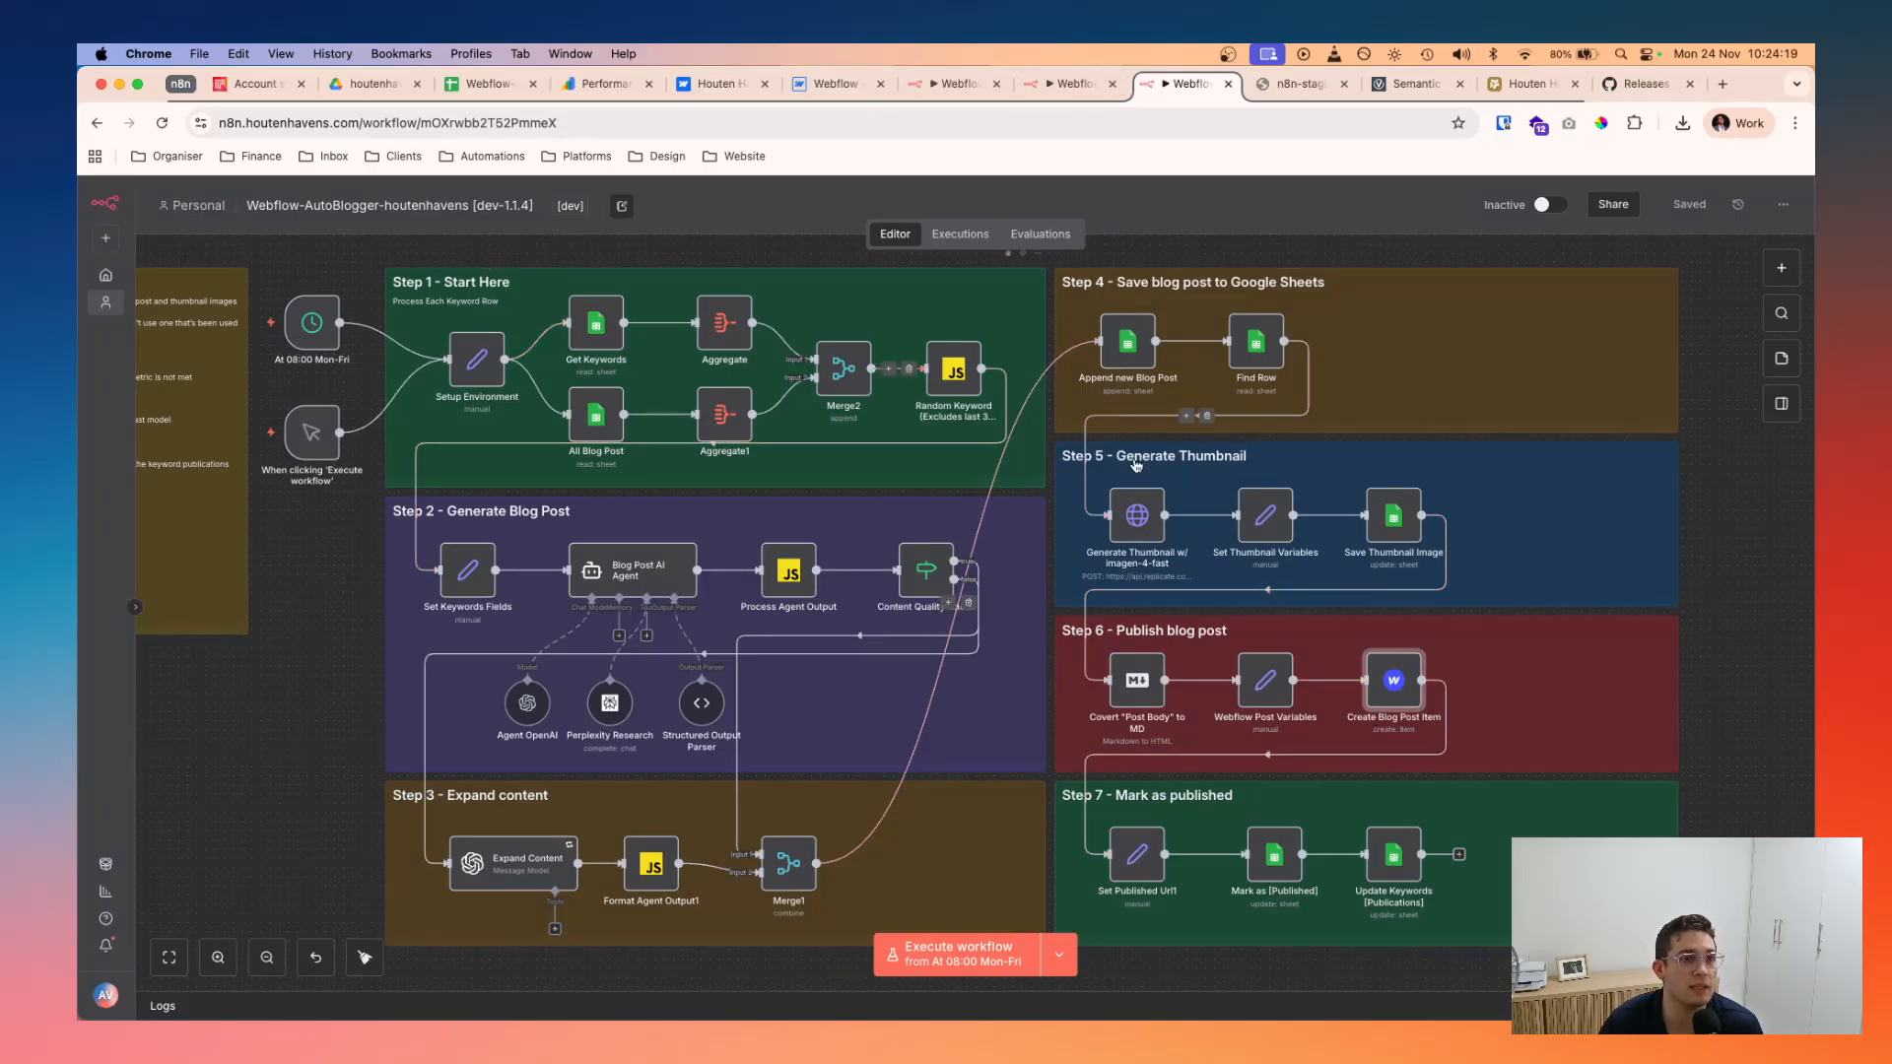
# - Compare the example production and dev instance addresses with the dev-1.1.4 workflow, ending on that workflow
pyautogui.click(1074, 84)
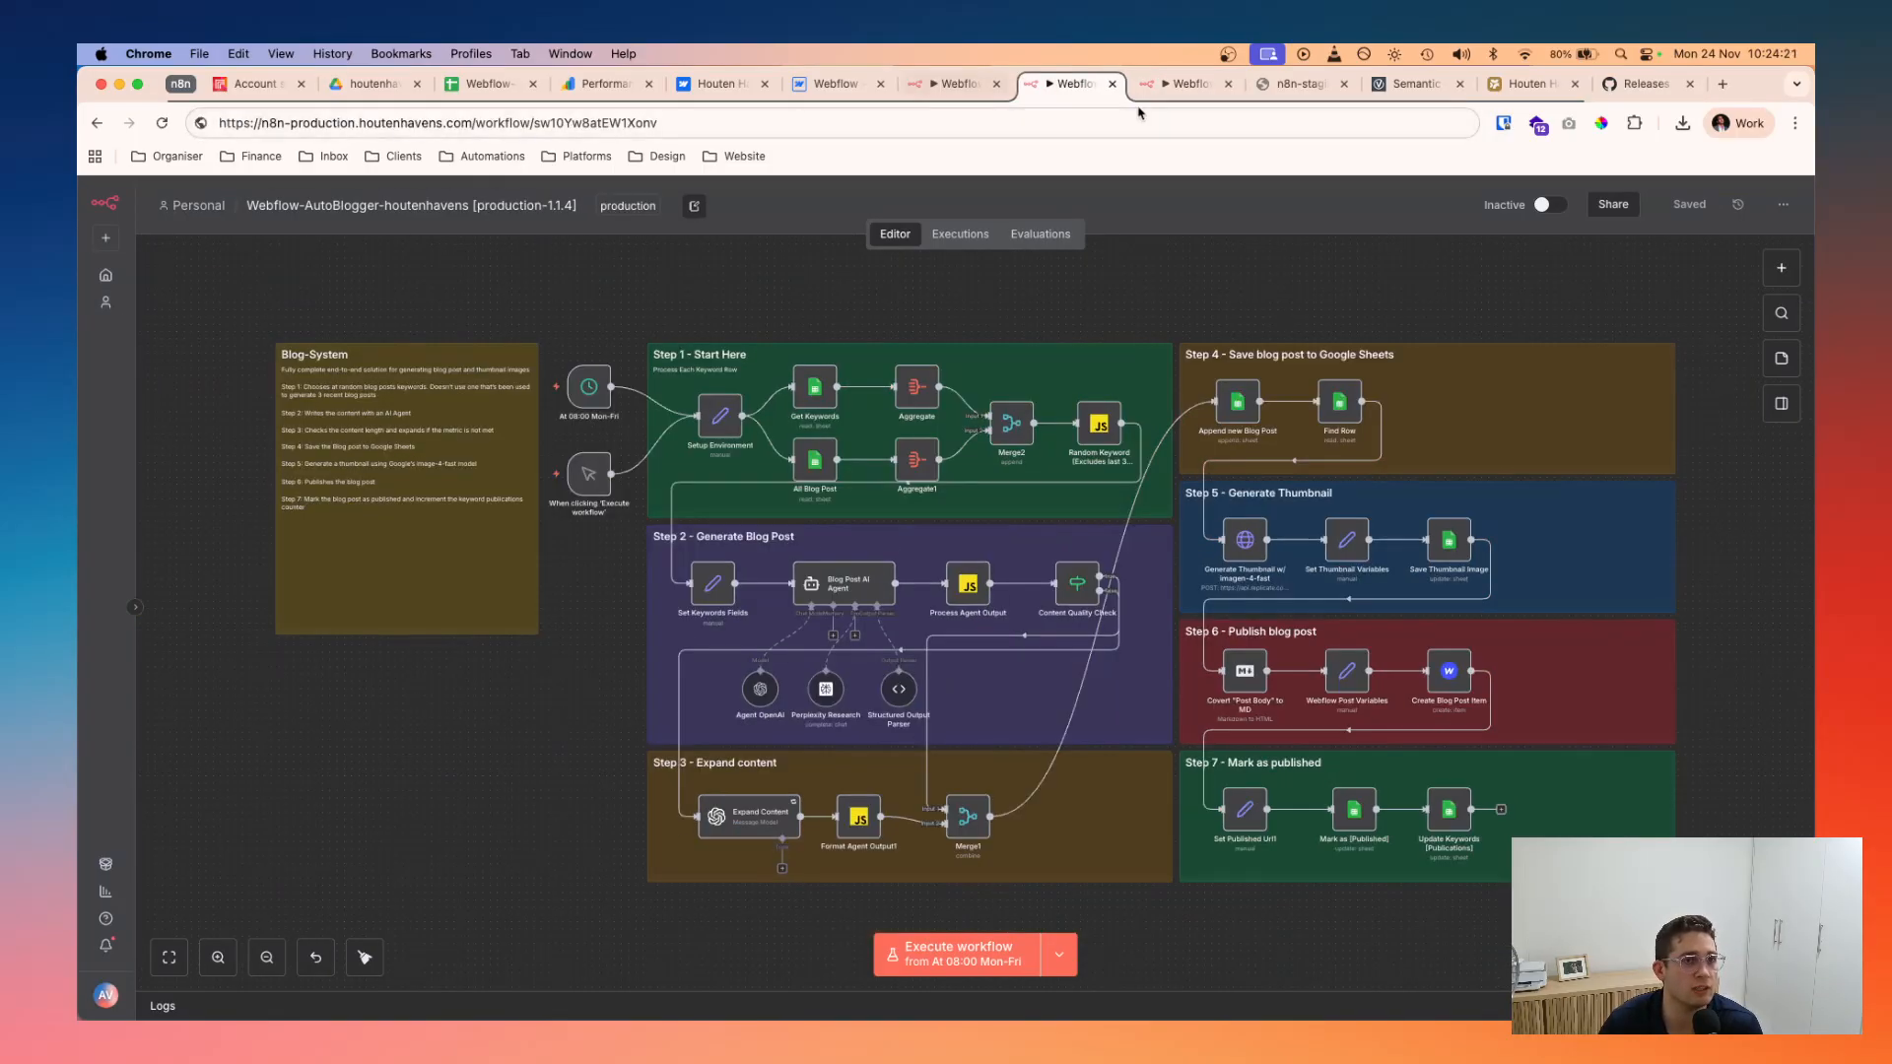
pyautogui.click(1299, 87)
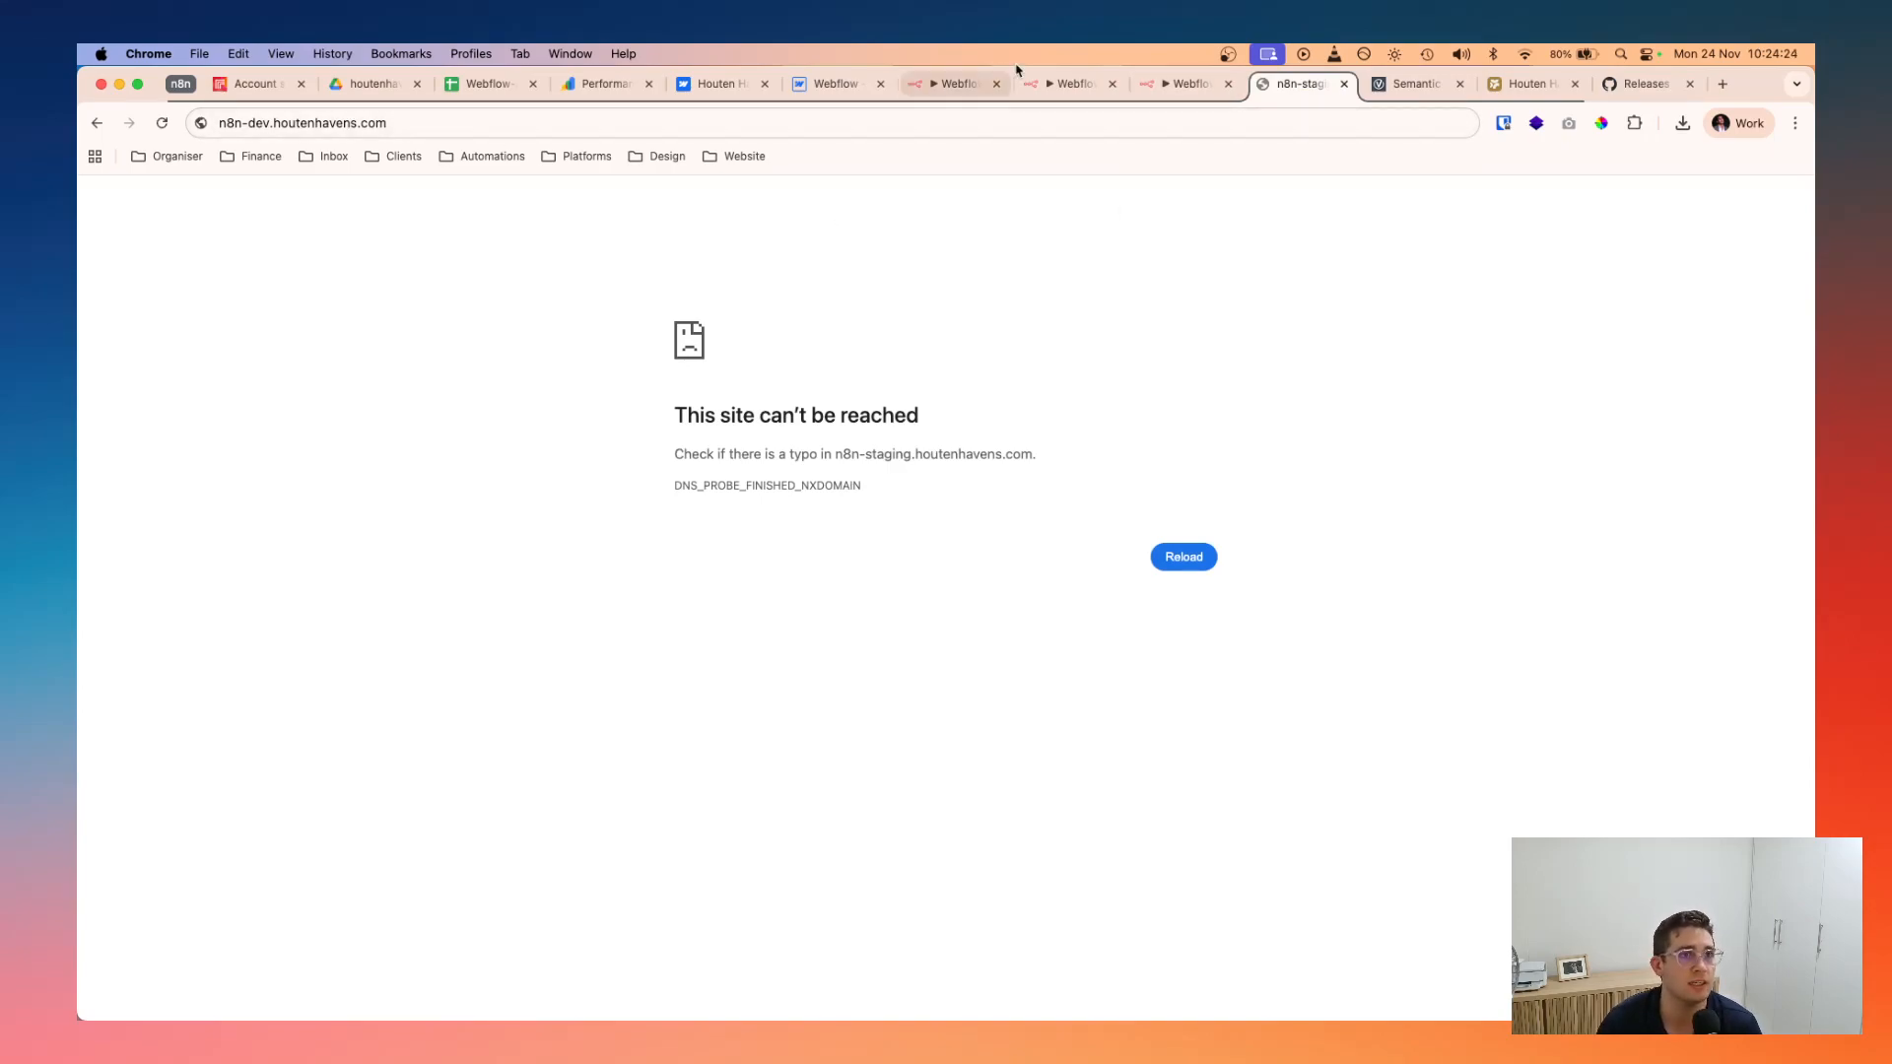
pyautogui.click(1173, 84)
pyautogui.click(1301, 90)
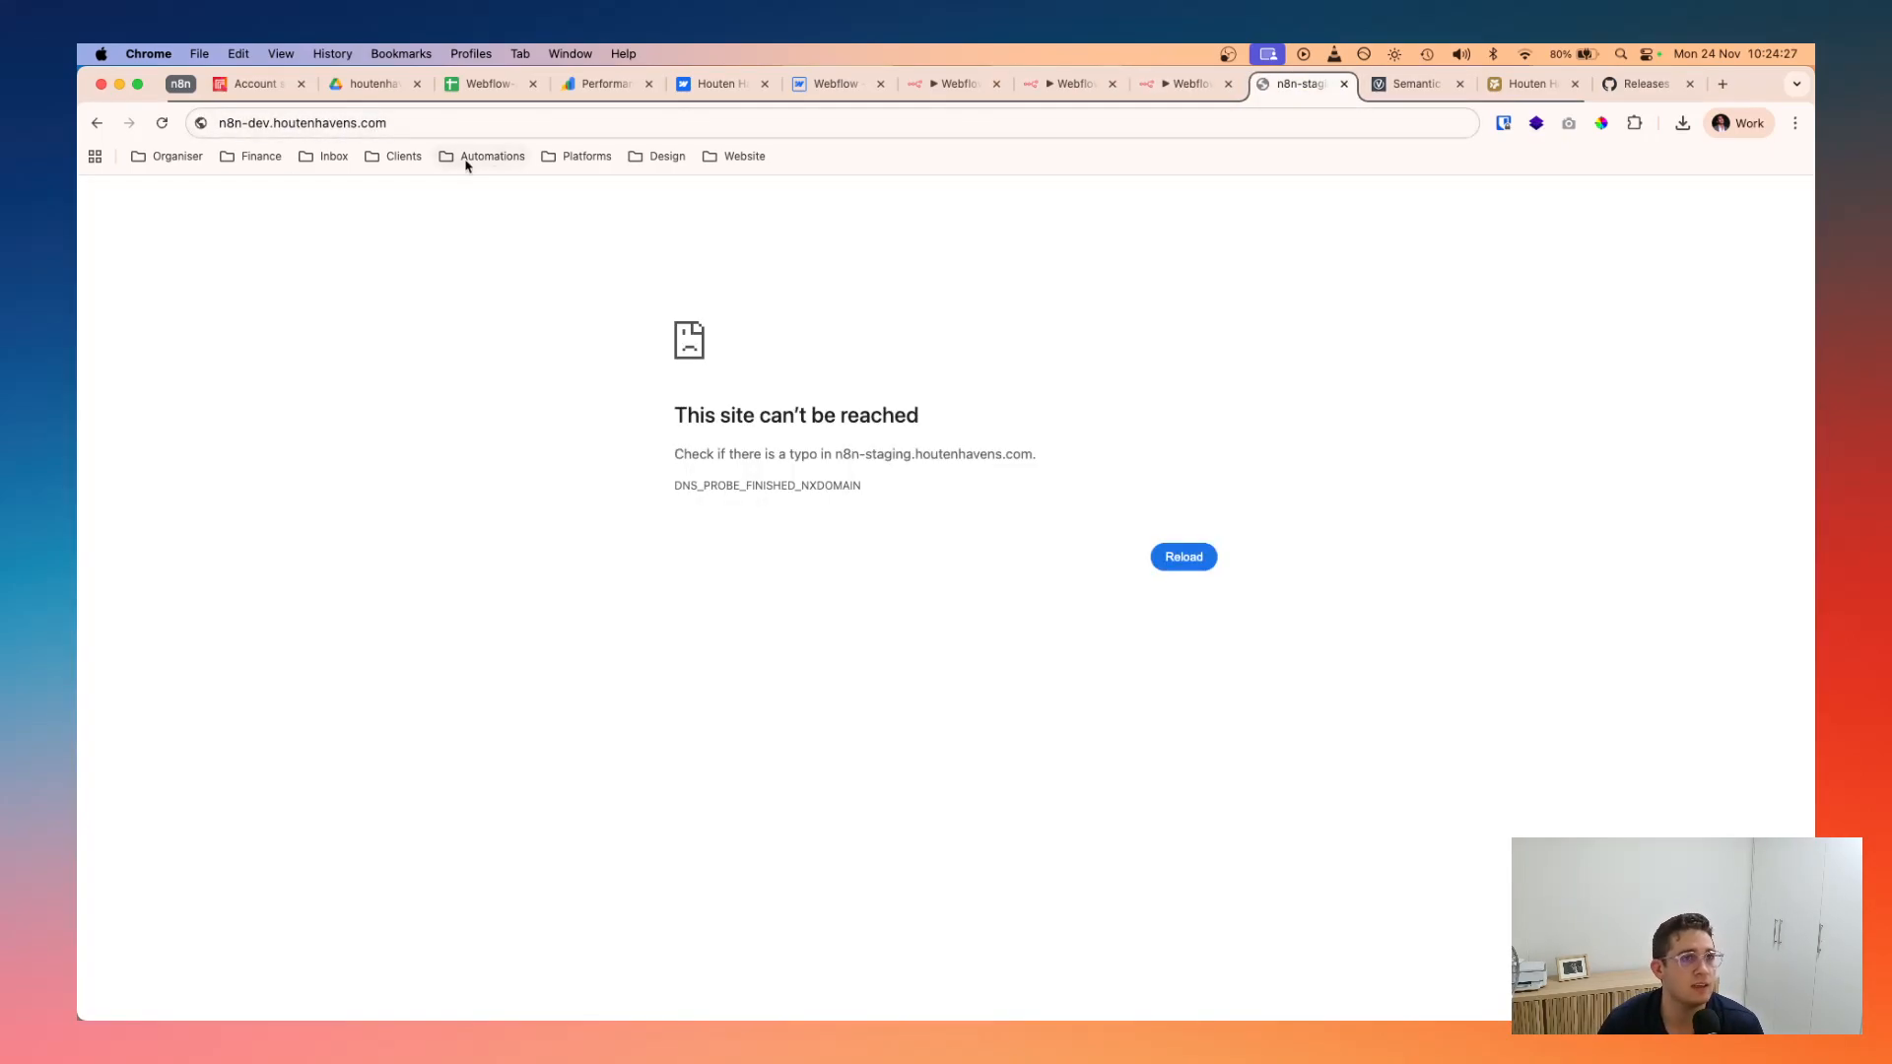
pyautogui.click(1182, 86)
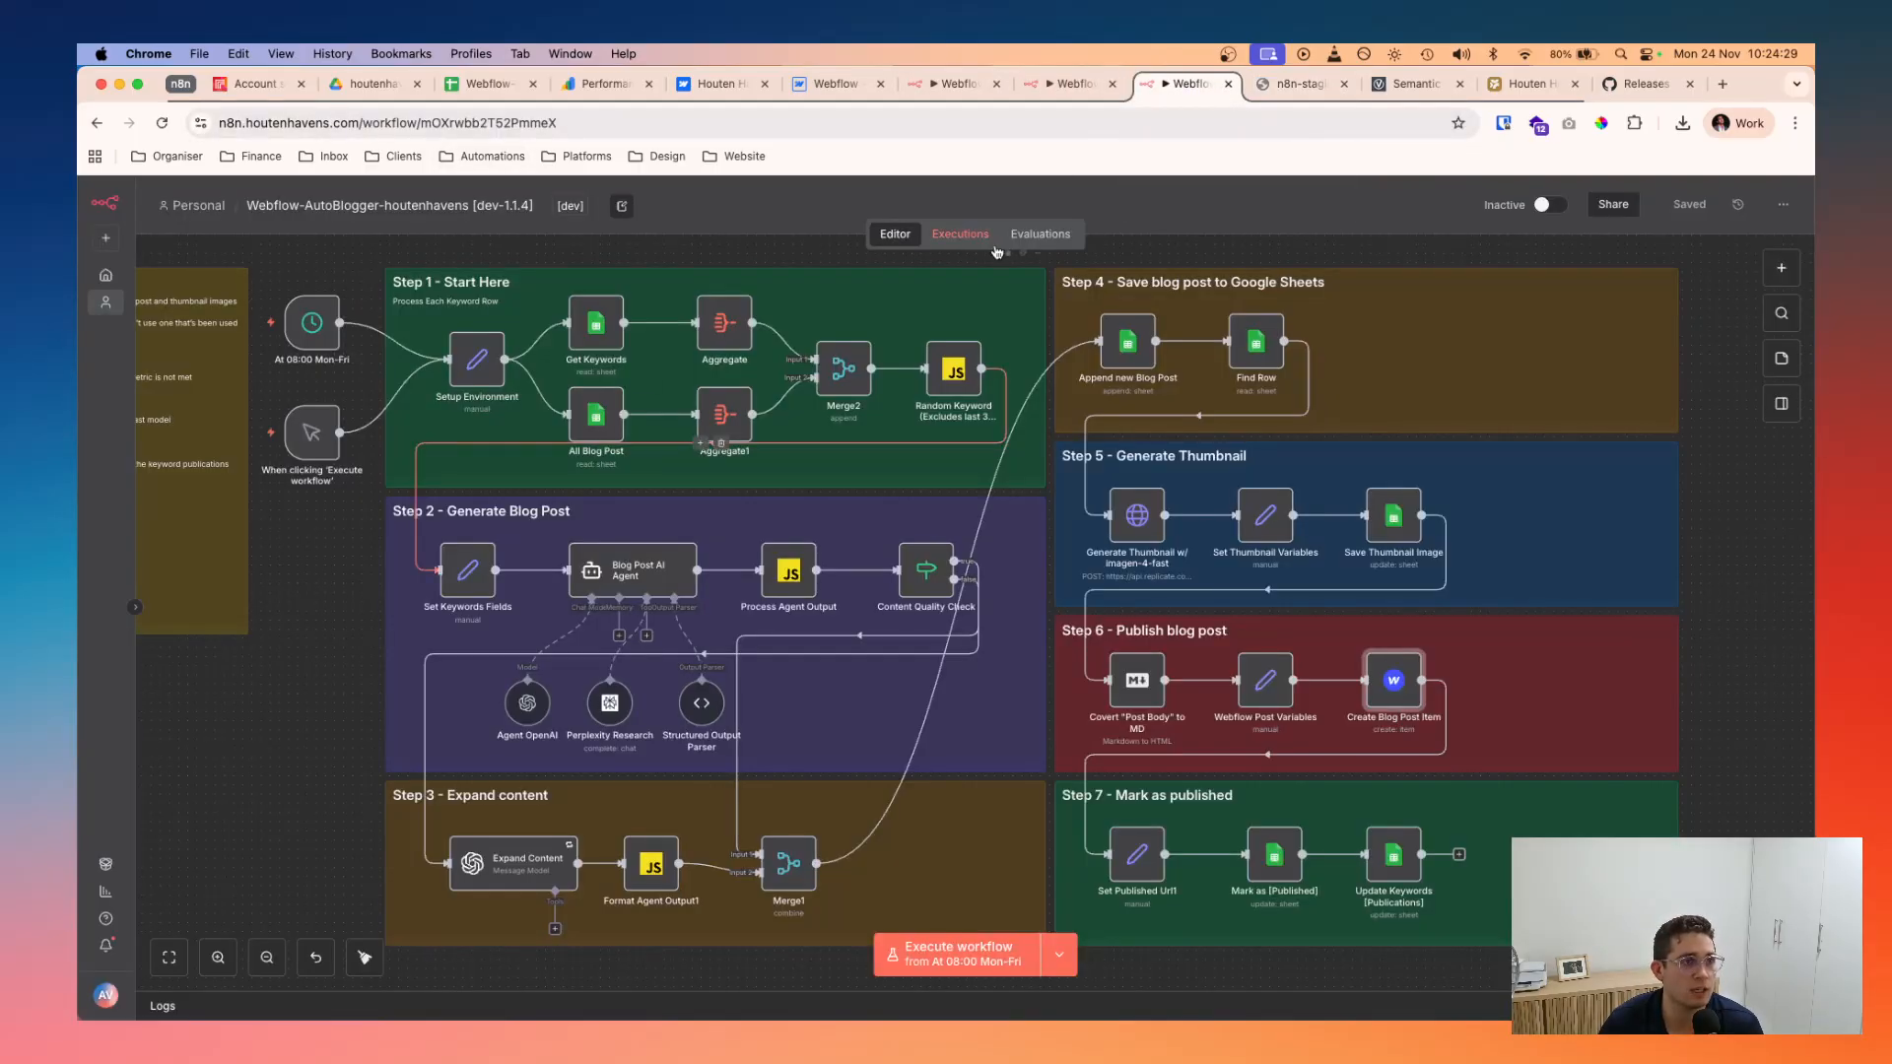